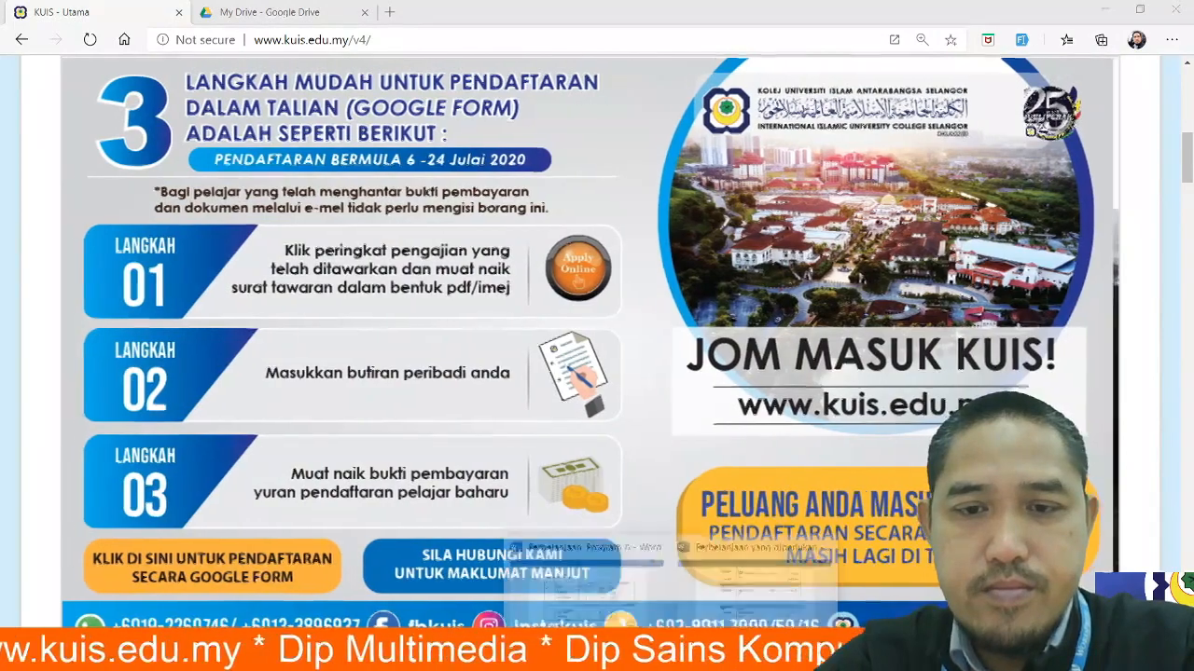
# - Switch to the Word document "Perbelanjaan yang diperlukan" and examine its expense table, including the SMKSTM, SRS, INS and KKT sections
pyautogui.moveTo(669, 660)
pyautogui.click(754, 583)
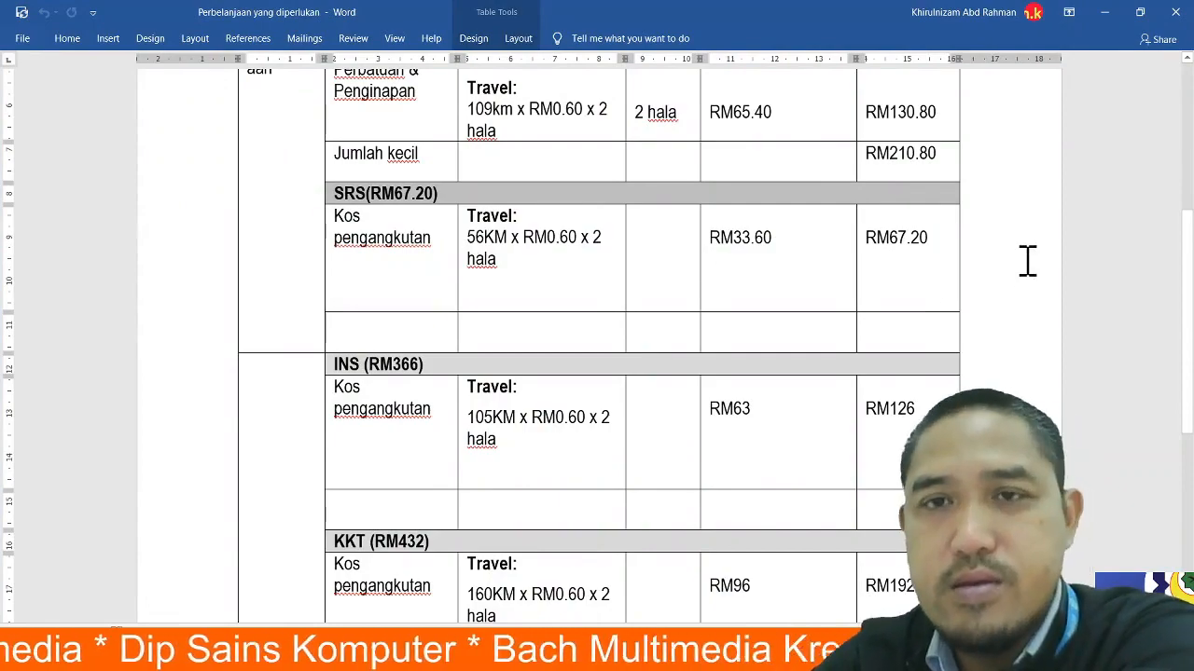
pyautogui.scroll(6, 1026, 260)
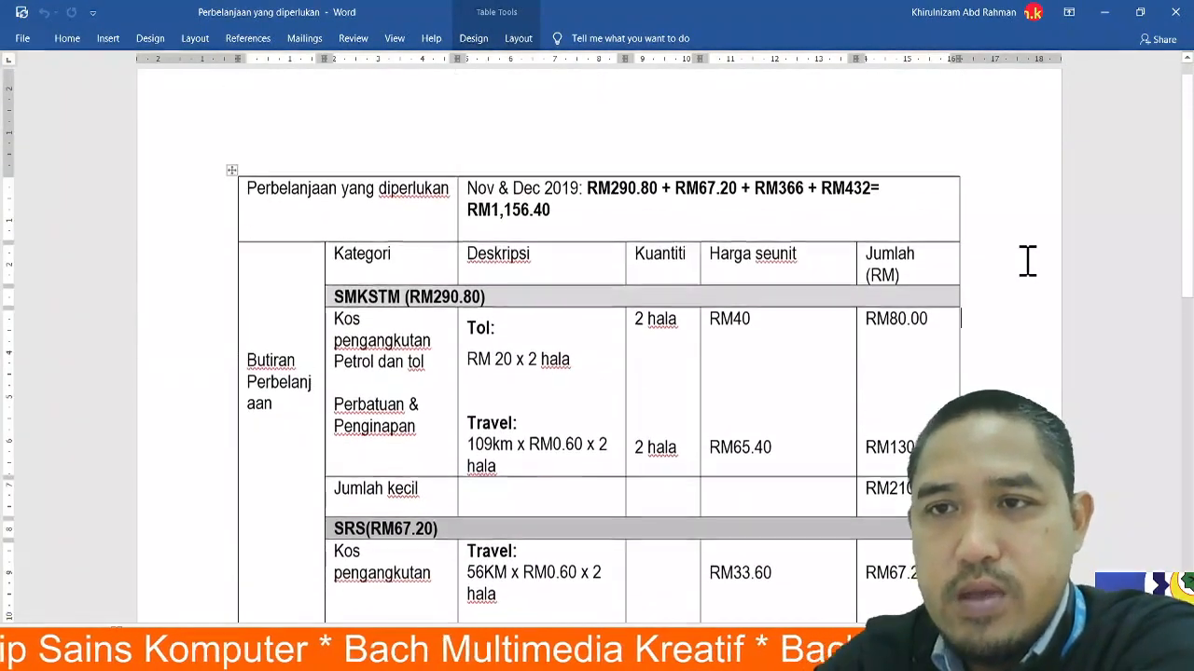
pyautogui.scroll(-2, 1027, 260)
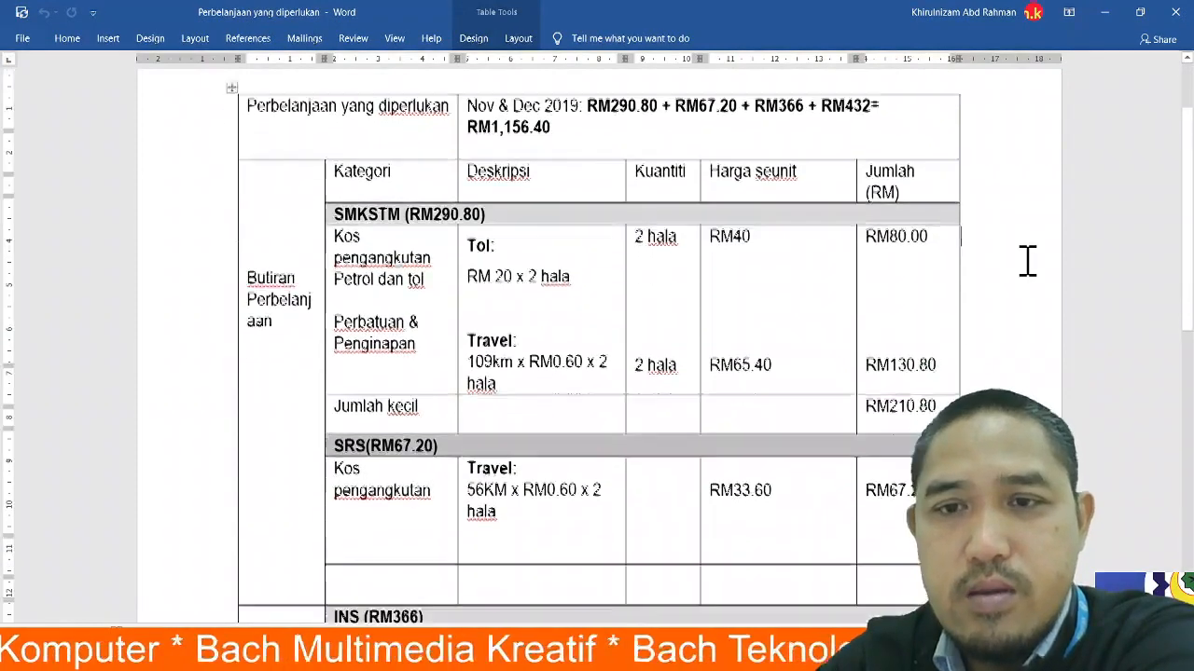
pyautogui.scroll(-1, 1027, 260)
pyautogui.scroll(2, 1026, 260)
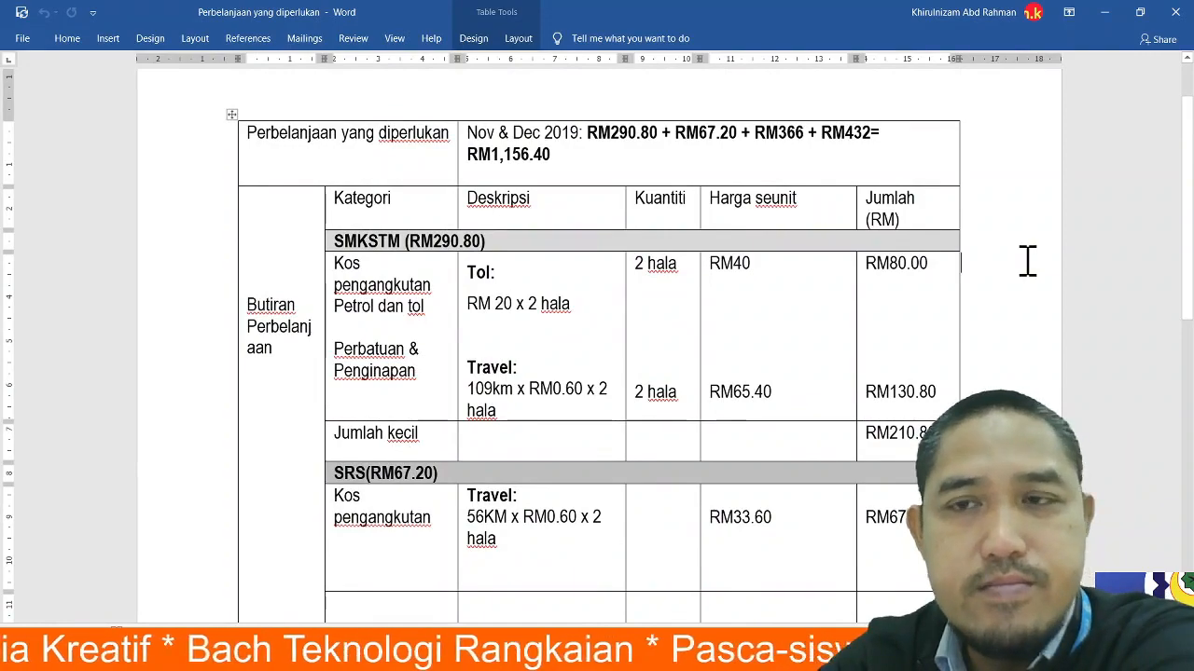
pyautogui.scroll(-3, 1027, 262)
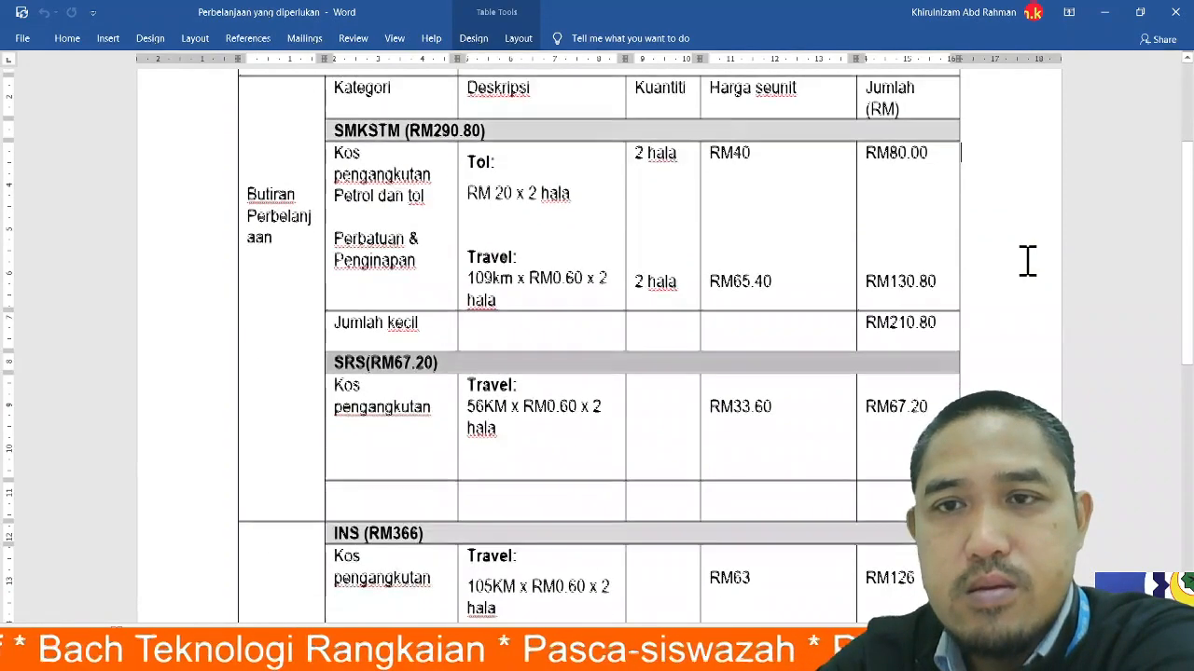
pyautogui.scroll(2, 1027, 261)
pyautogui.scroll(1, 1027, 261)
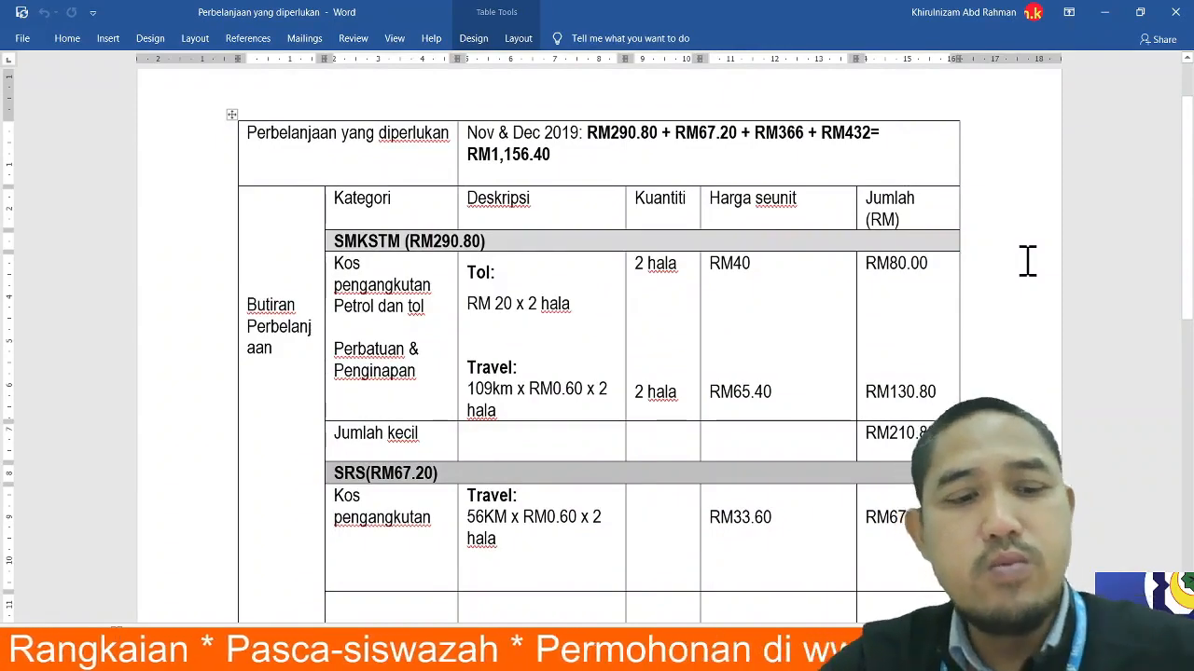
pyautogui.scroll(2, 1027, 261)
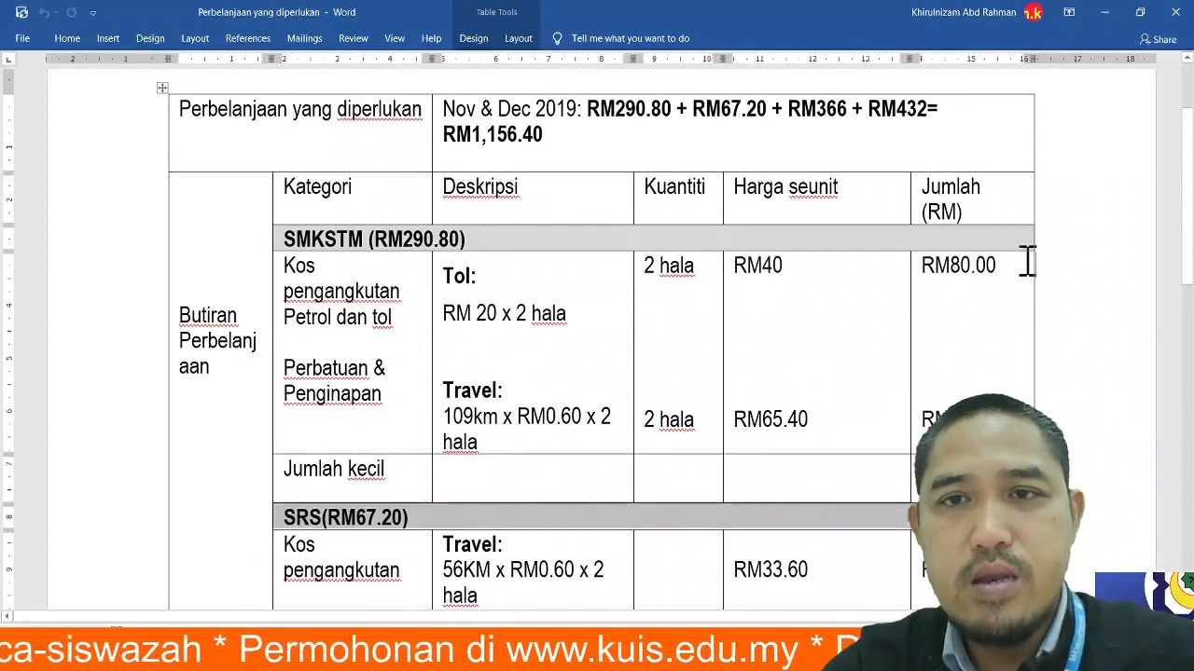
pyautogui.scroll(1, 1026, 261)
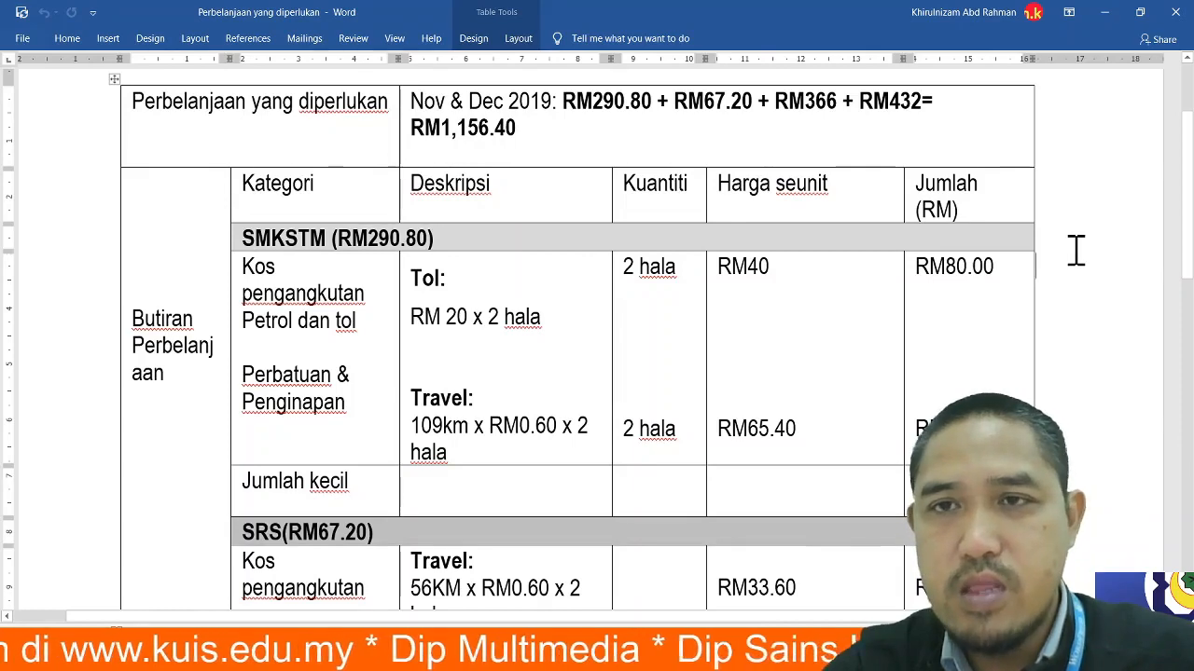
pyautogui.scroll(1, 1075, 250)
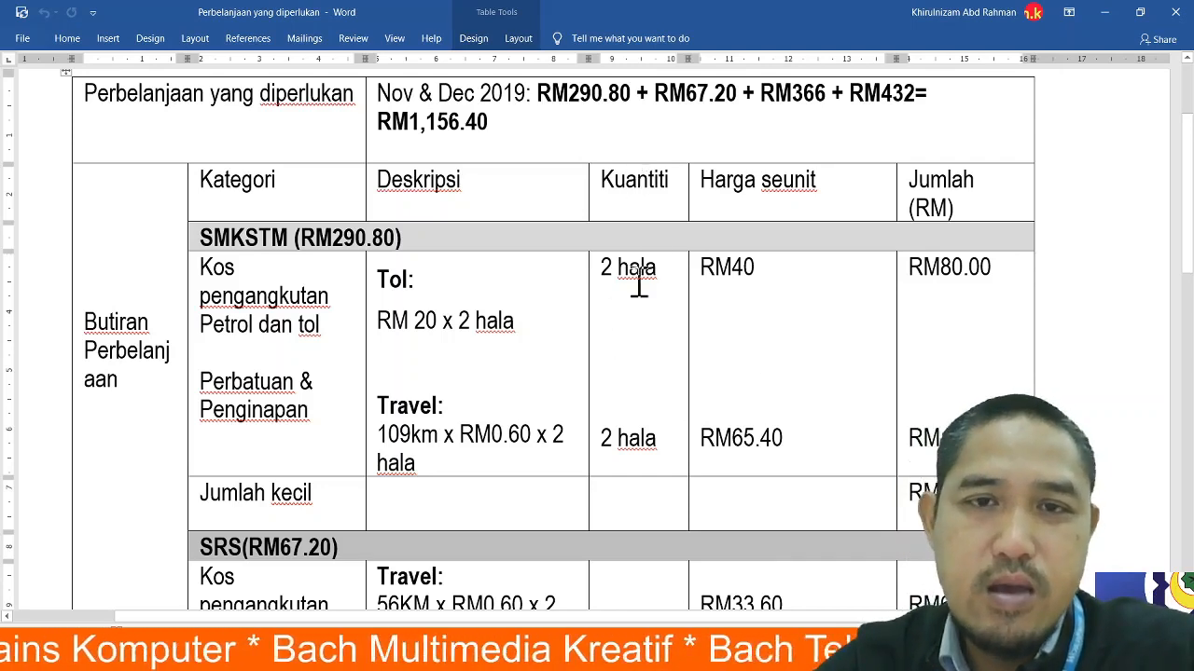
# - In the SMKSTM toll row, set the unit price (Harga seunit) to RM45 and the amount (Jumlah) to RM90.00
pyautogui.moveTo(606, 268); pyautogui.dragTo(656, 282)
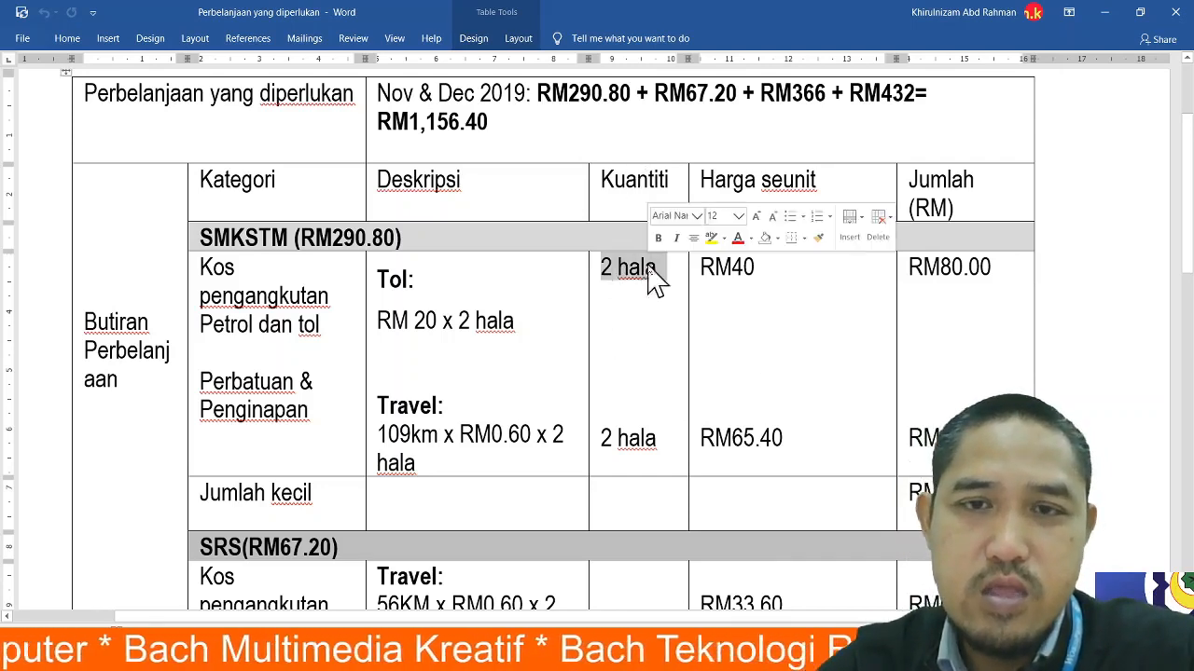
pyautogui.click(756, 267)
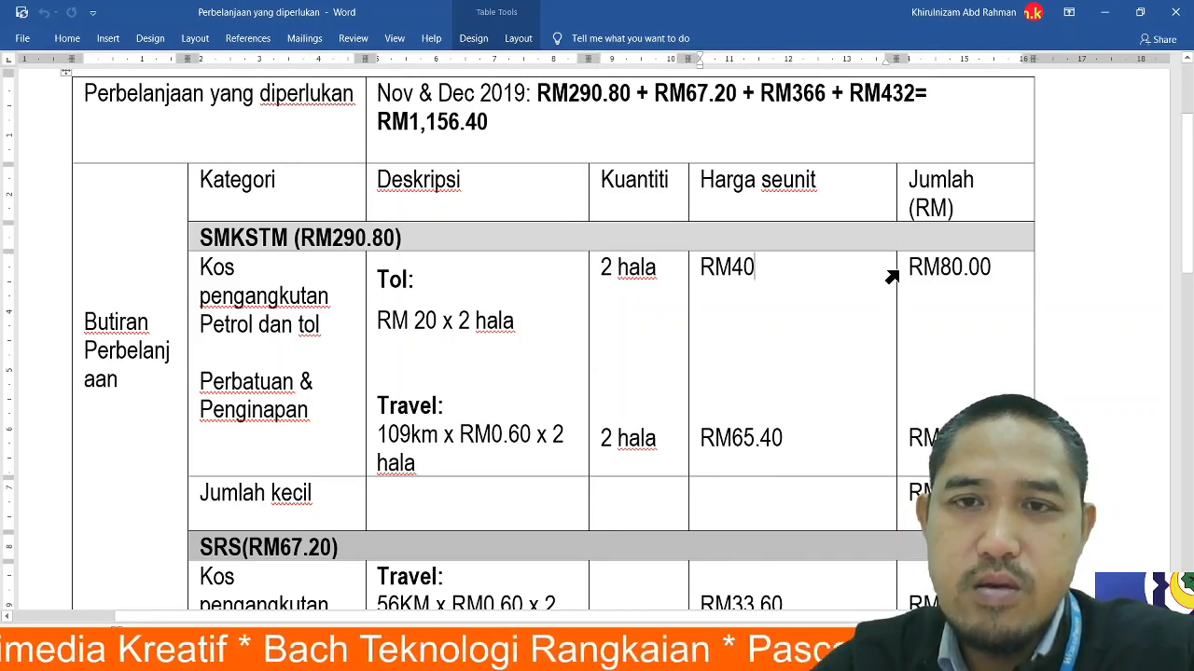
pyautogui.press('BackSpace')
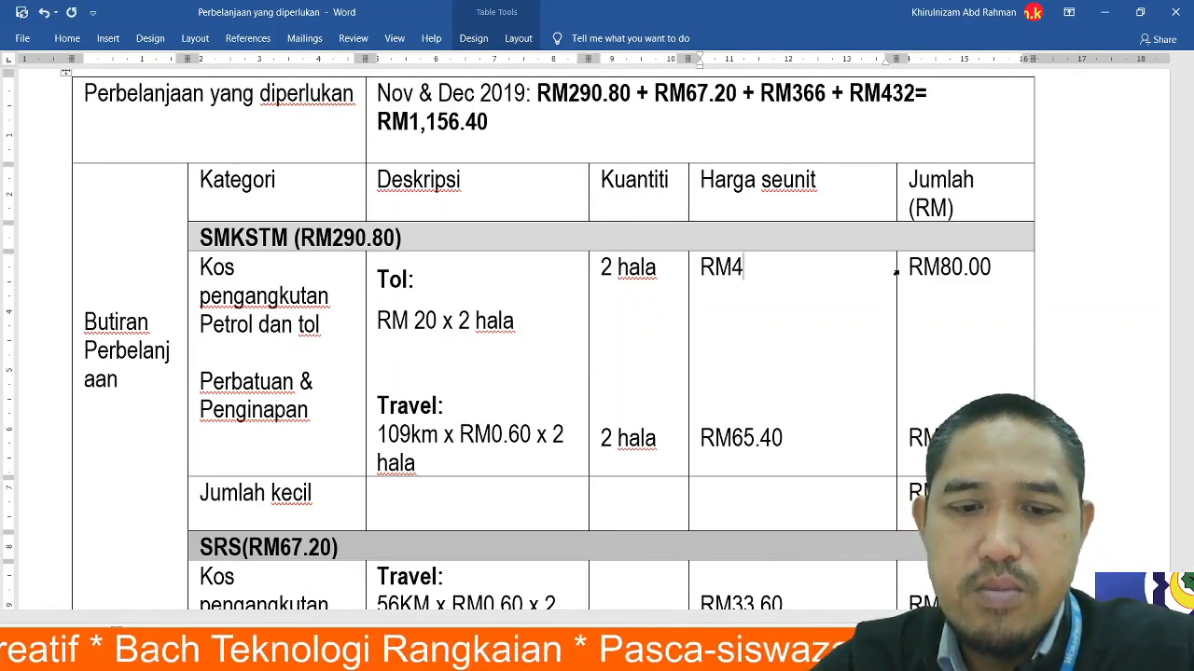
pyautogui.press('BackSpace')
pyautogui.write('45')
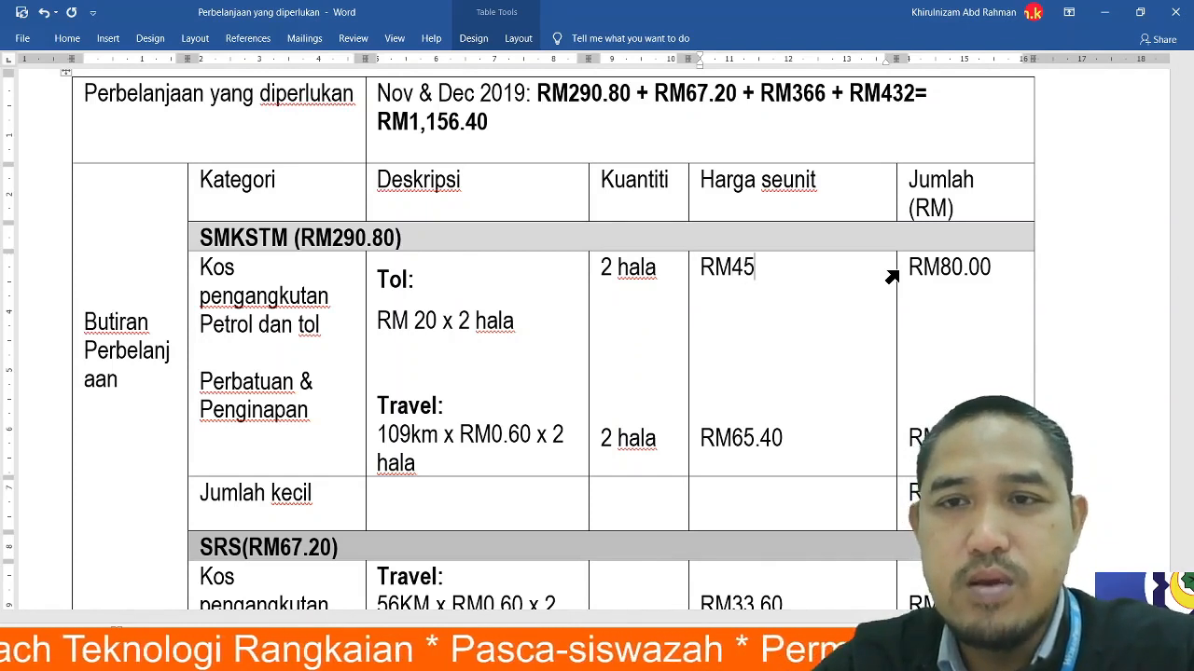
pyautogui.click(965, 268)
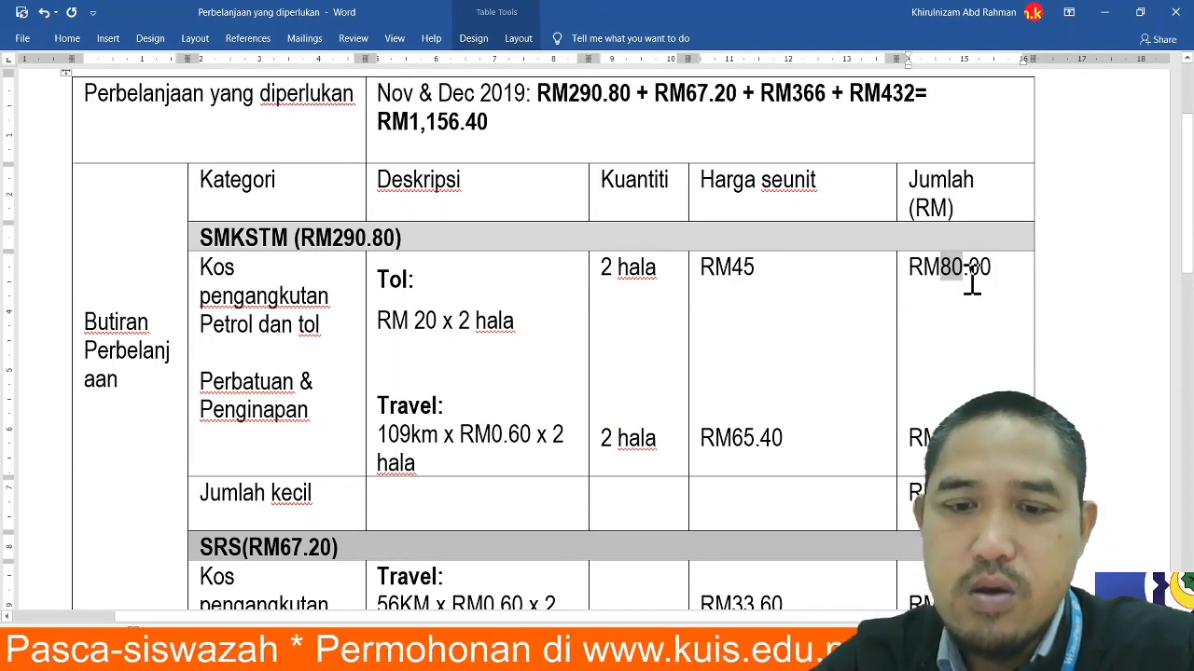
pyautogui.write('90')
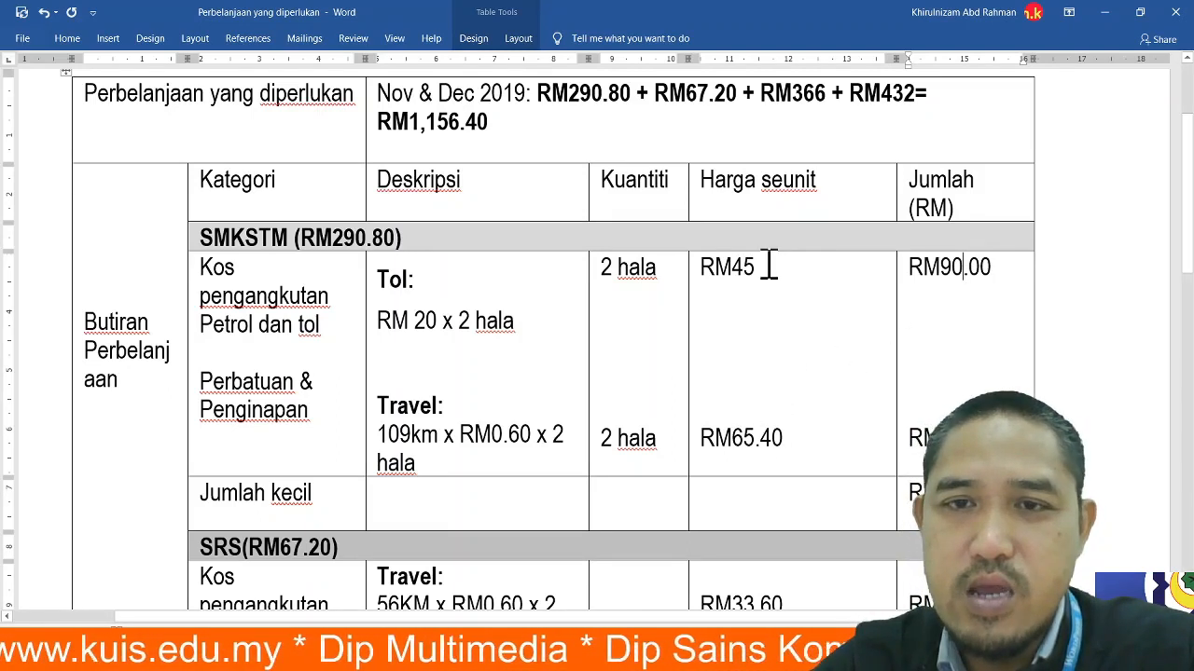
# - Change the SMKSTM travel unit price to RM64.40 and set it back to RM65.40
pyautogui.click(752, 438)
pyautogui.press('BackSpace')
pyautogui.write('4')
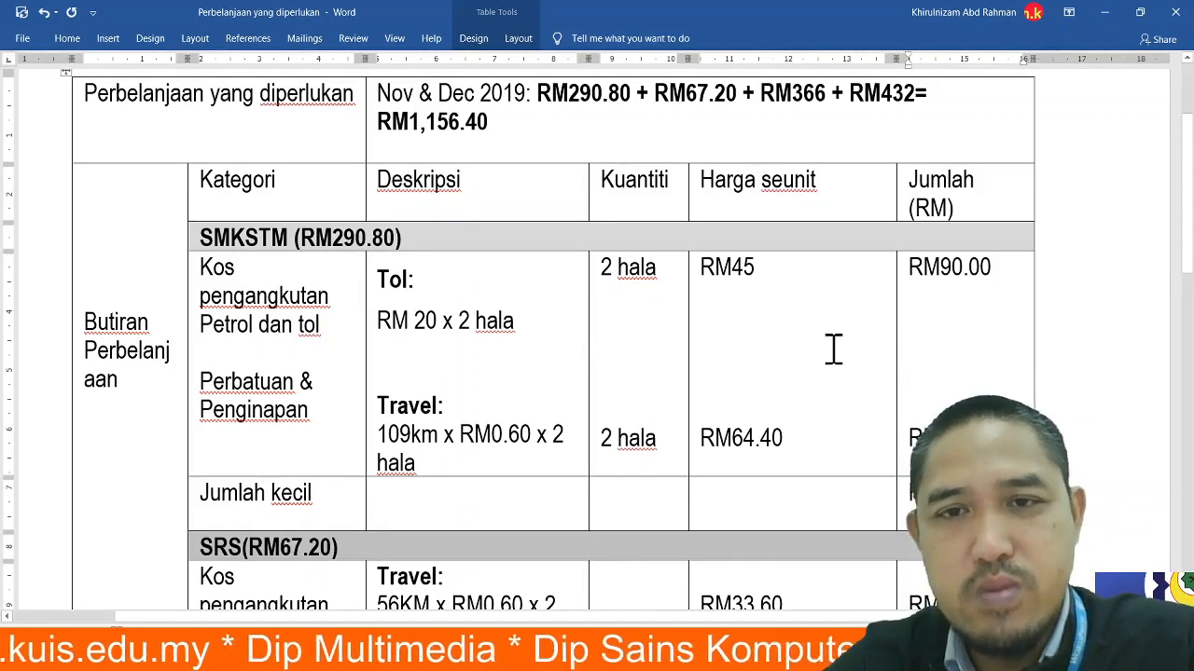
pyautogui.click(745, 437)
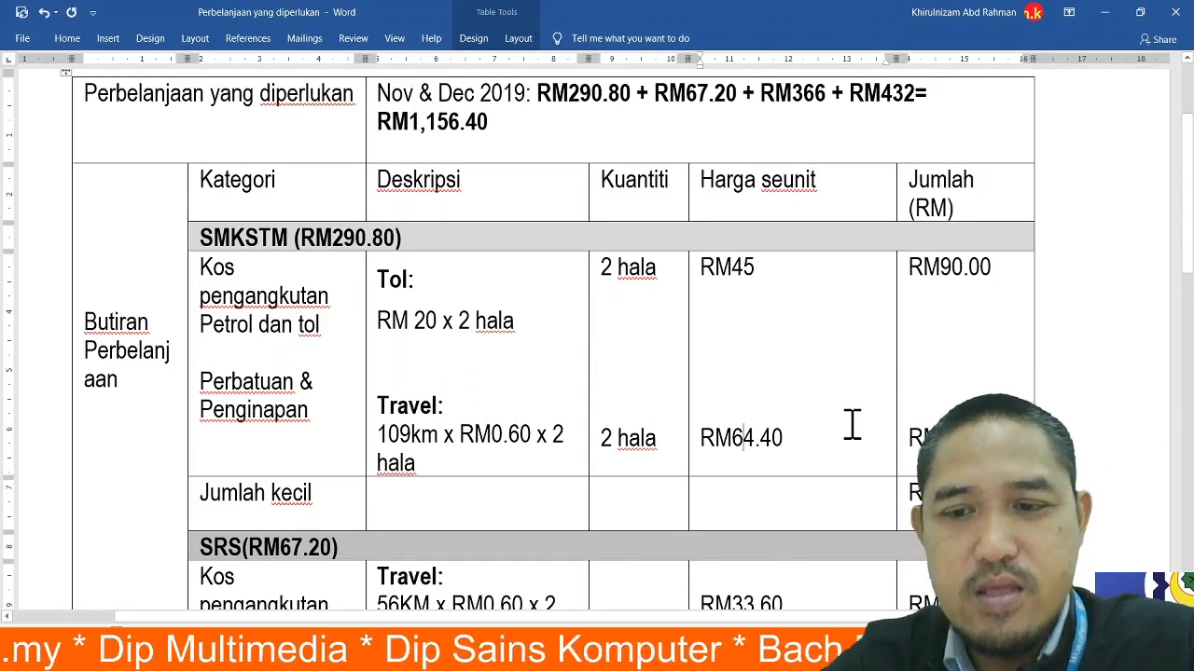
pyautogui.press('Delete')
pyautogui.write('5')
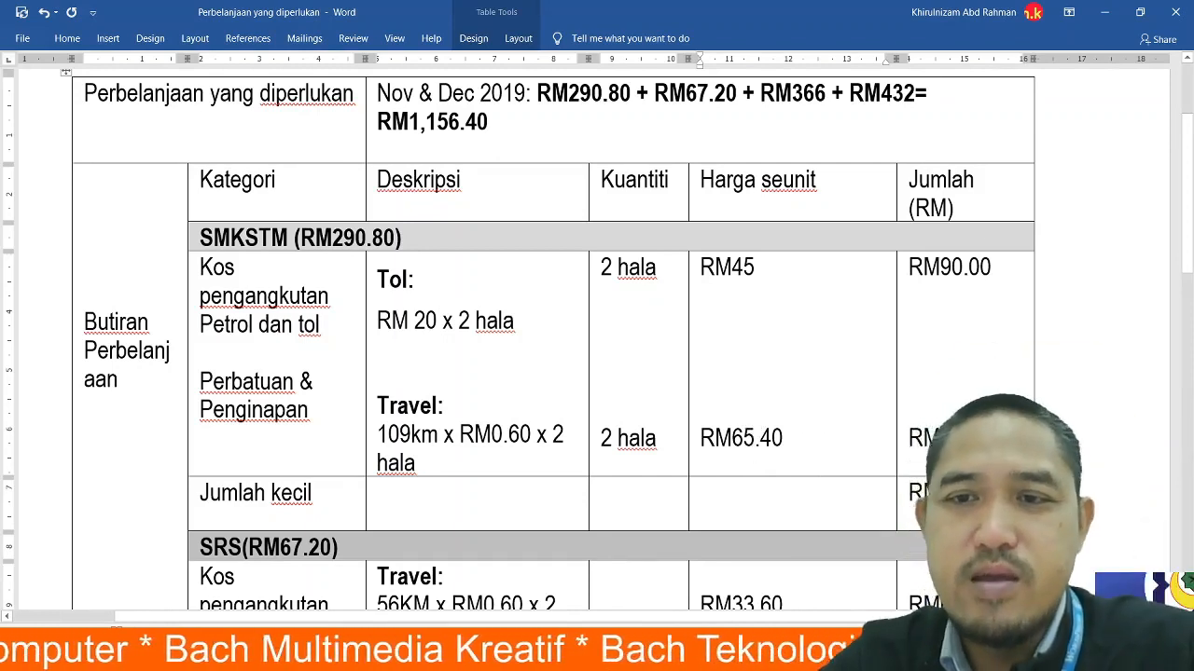
pyautogui.doubleClick(737, 443)
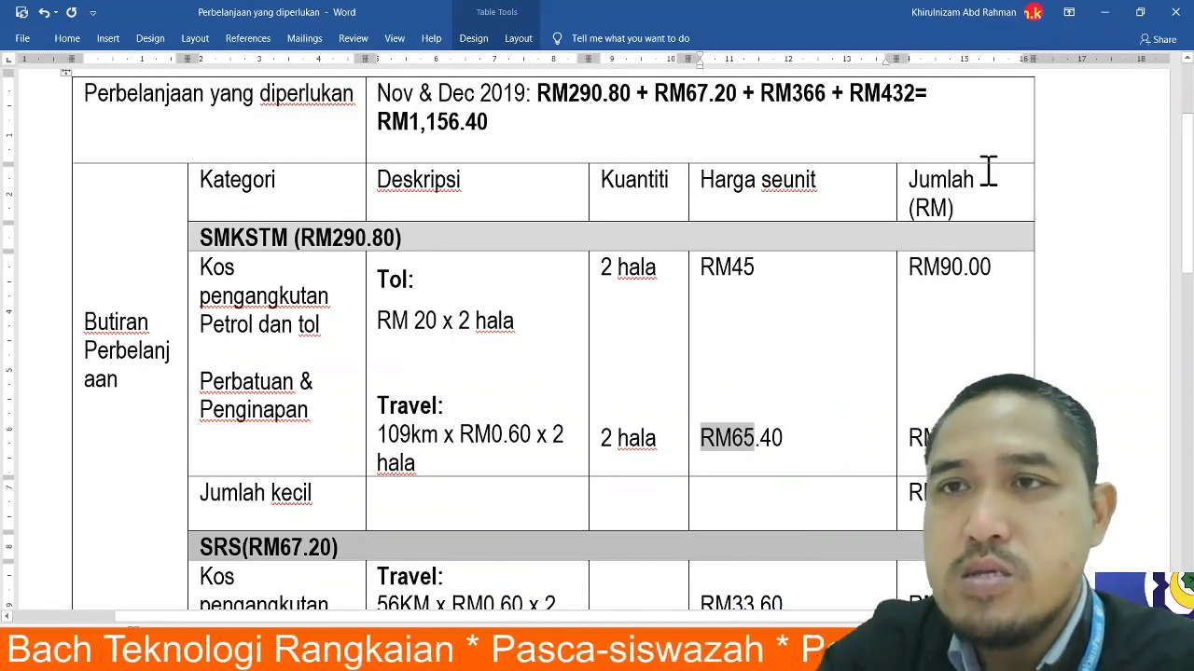
# - Minimize the open Word and browser windows, launch Excel, and create a blank workbook with cell B2 selected
pyautogui.click(1109, 12)
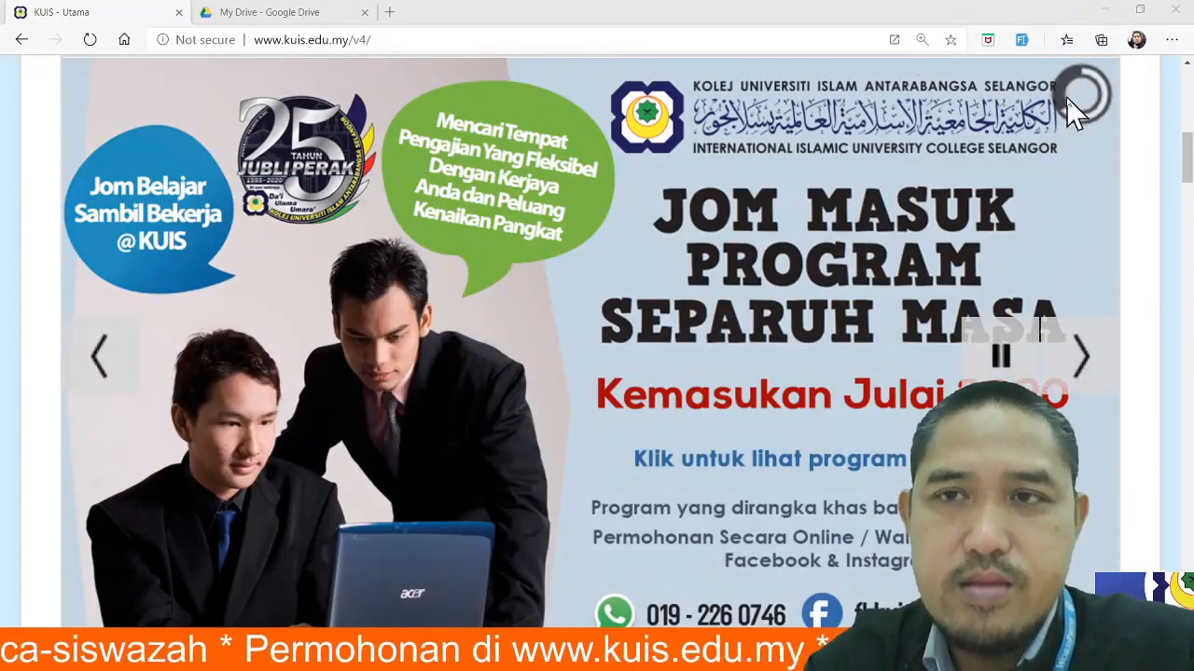
pyautogui.click(1110, 12)
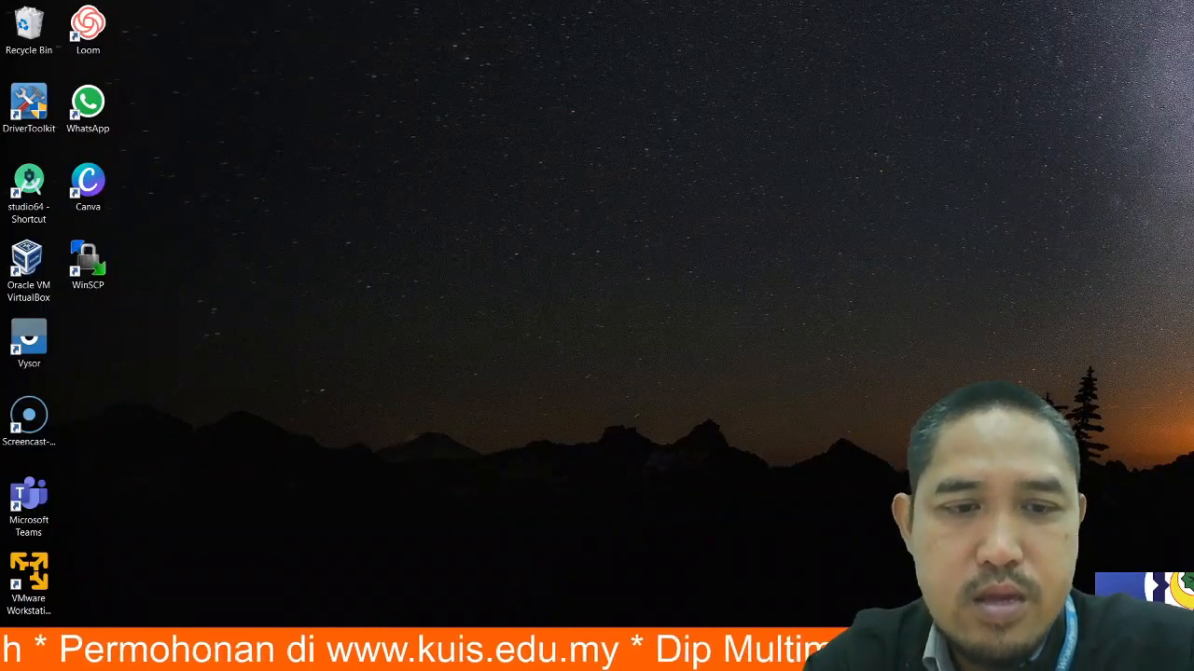
pyautogui.press('super+s')
pyautogui.write('excel')
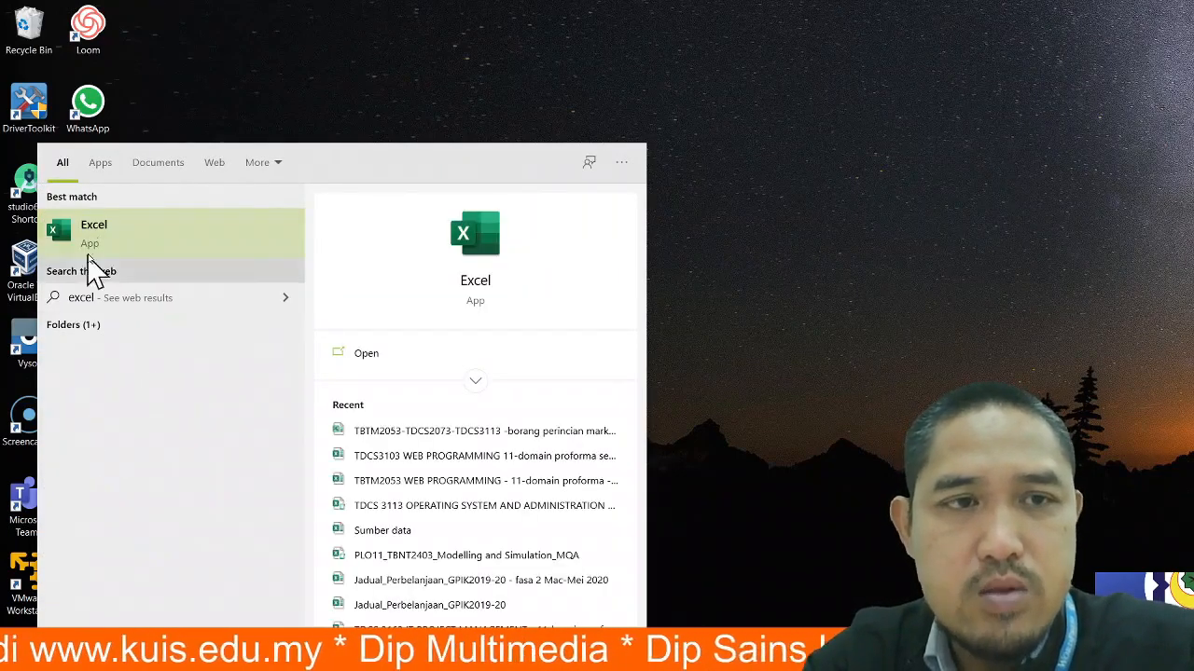
pyautogui.click(122, 237)
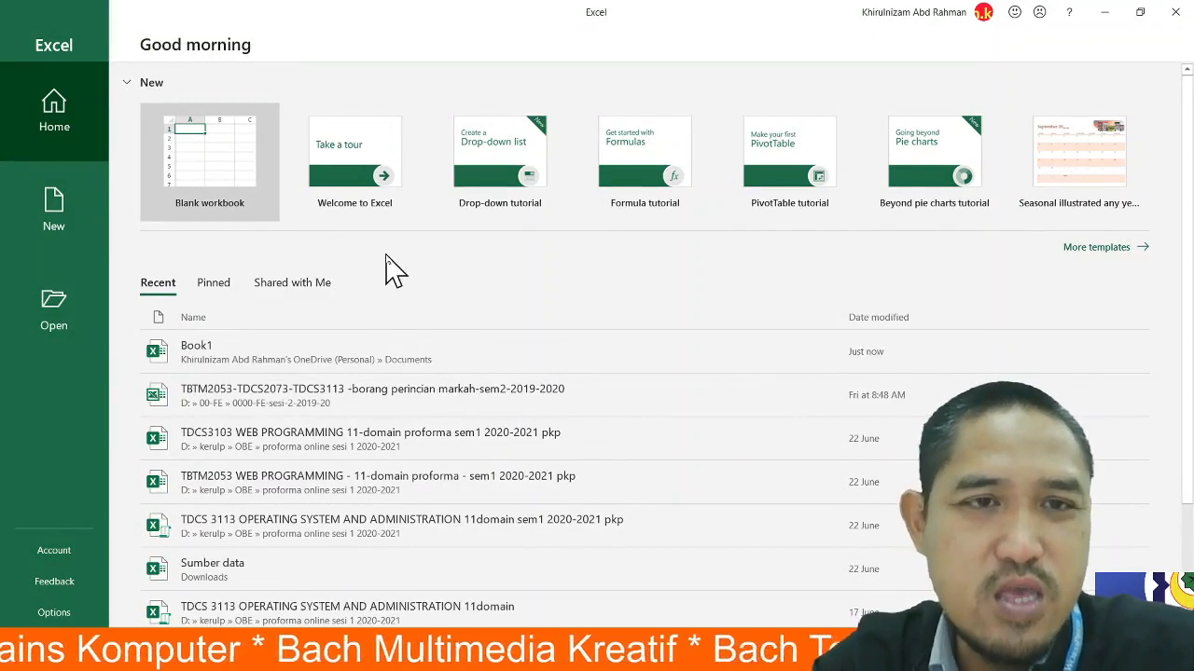
pyautogui.click(209, 158)
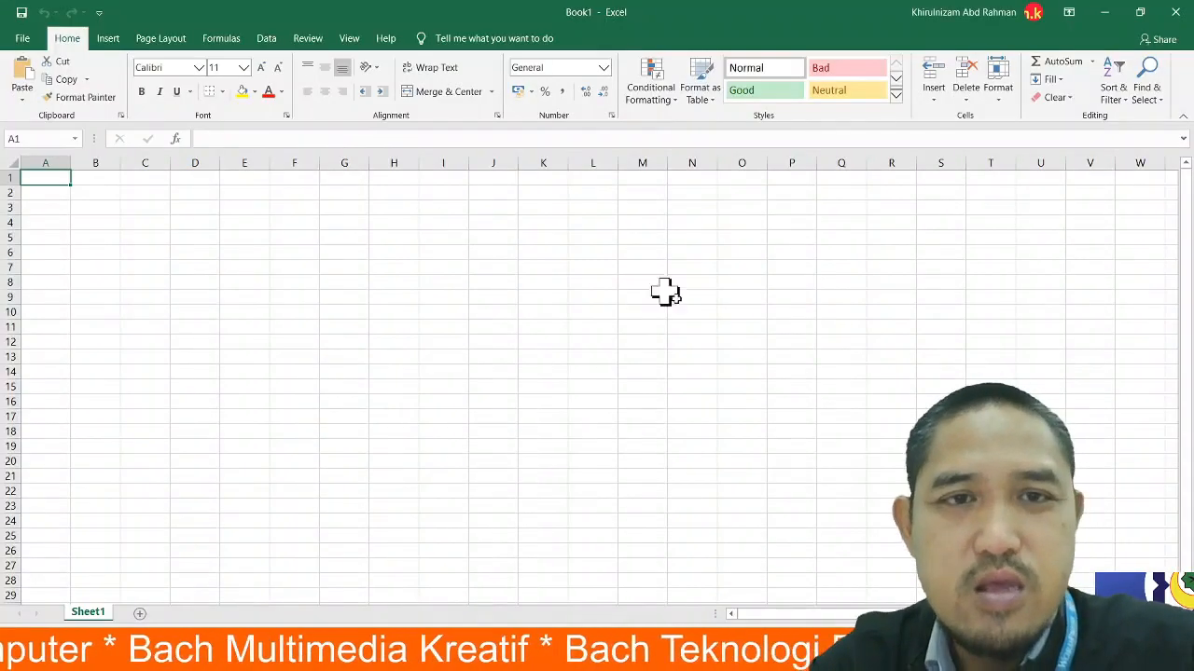
pyautogui.scroll(6, 637, 347)
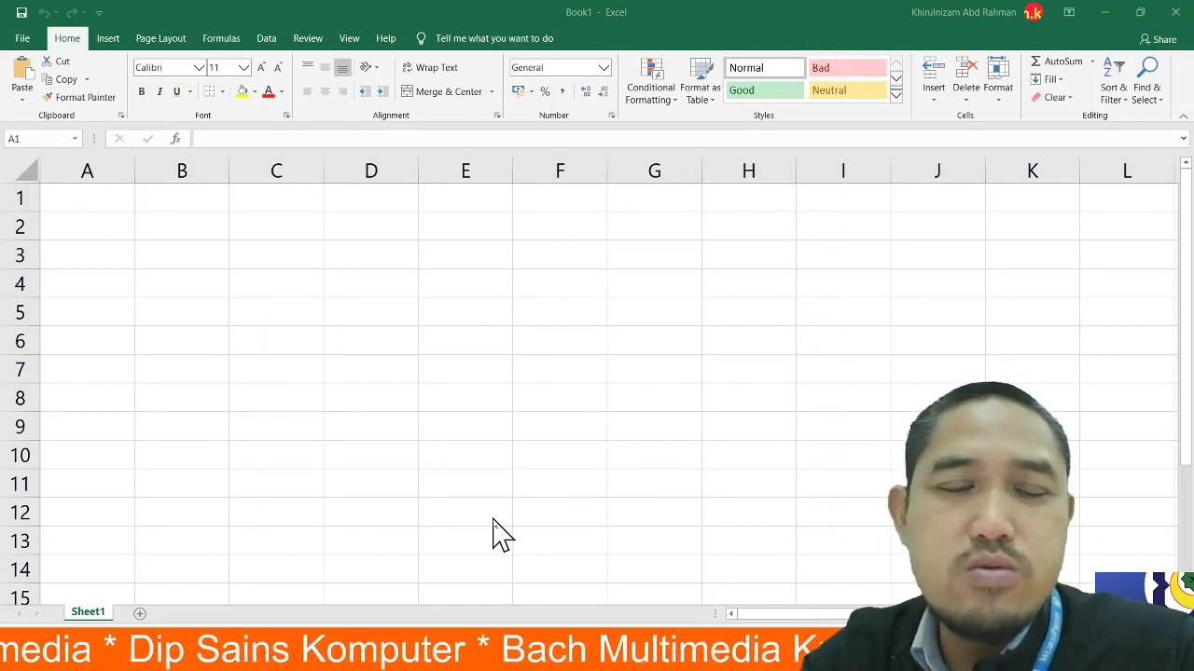
pyautogui.click(197, 227)
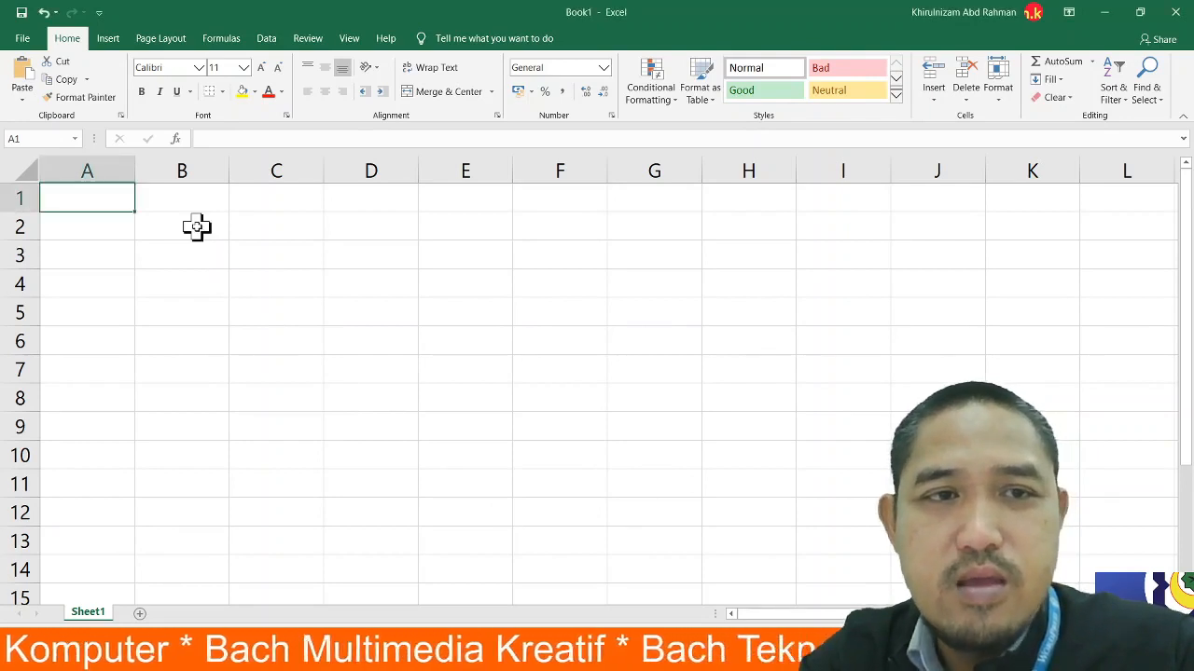
pyautogui.click(197, 226)
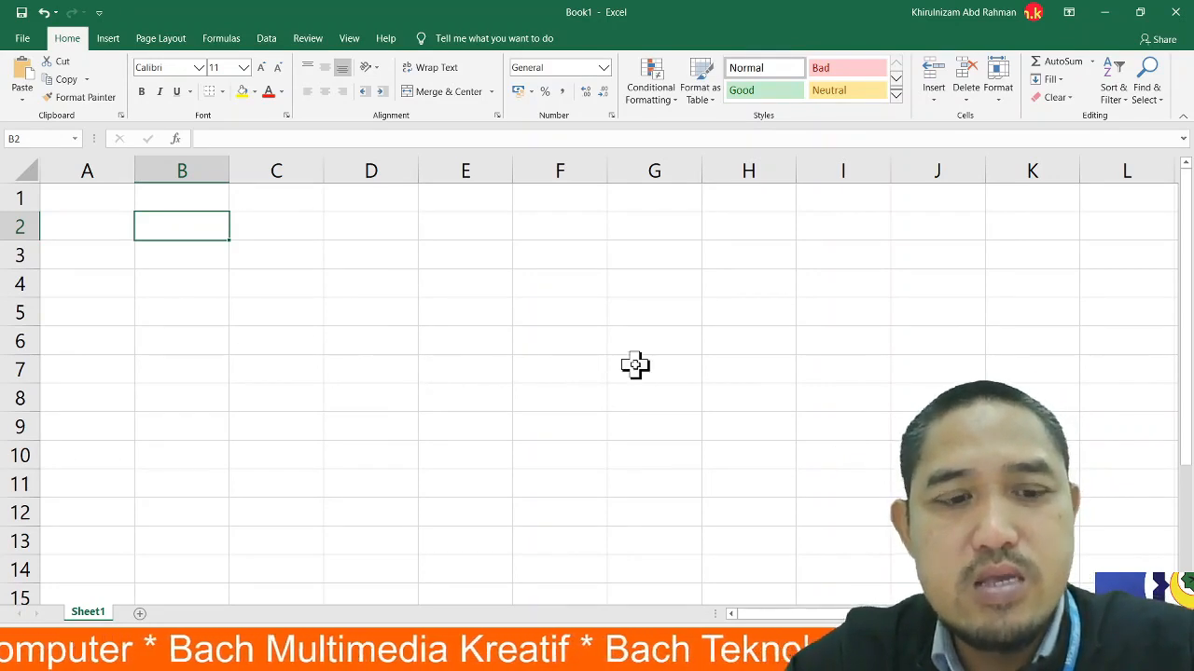
pyautogui.scroll(1, 634, 366)
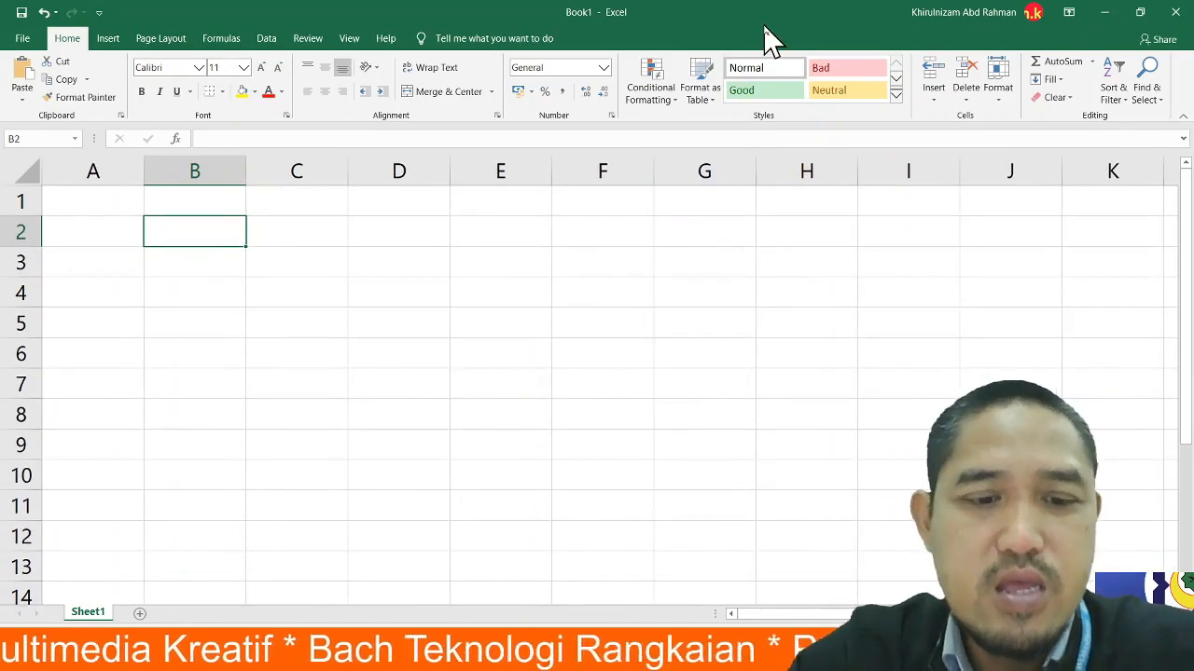
# - Compare the expense table's headings and SMKSTM section in Word with the blank Excel sheet, finishing in Excel
pyautogui.hotkey('alt', 'Tab')
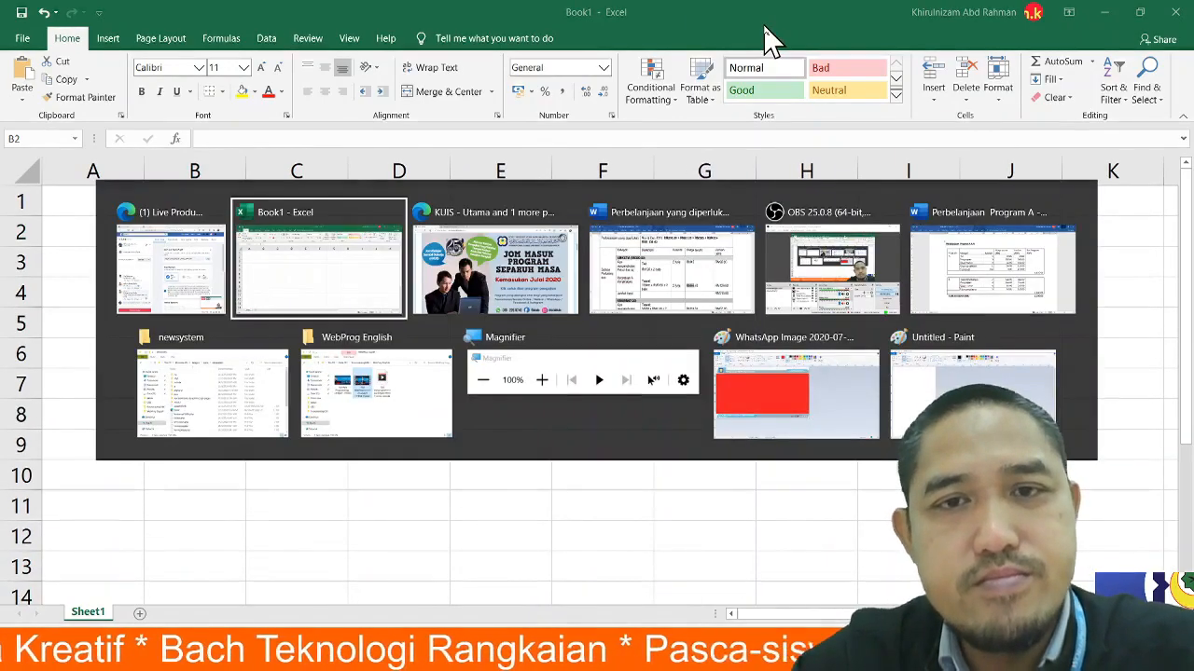
pyautogui.hotkey('alt', 'Tab')
pyautogui.hotkey('alt', 'Tab')
pyautogui.hotkey('alt', 'Tab')
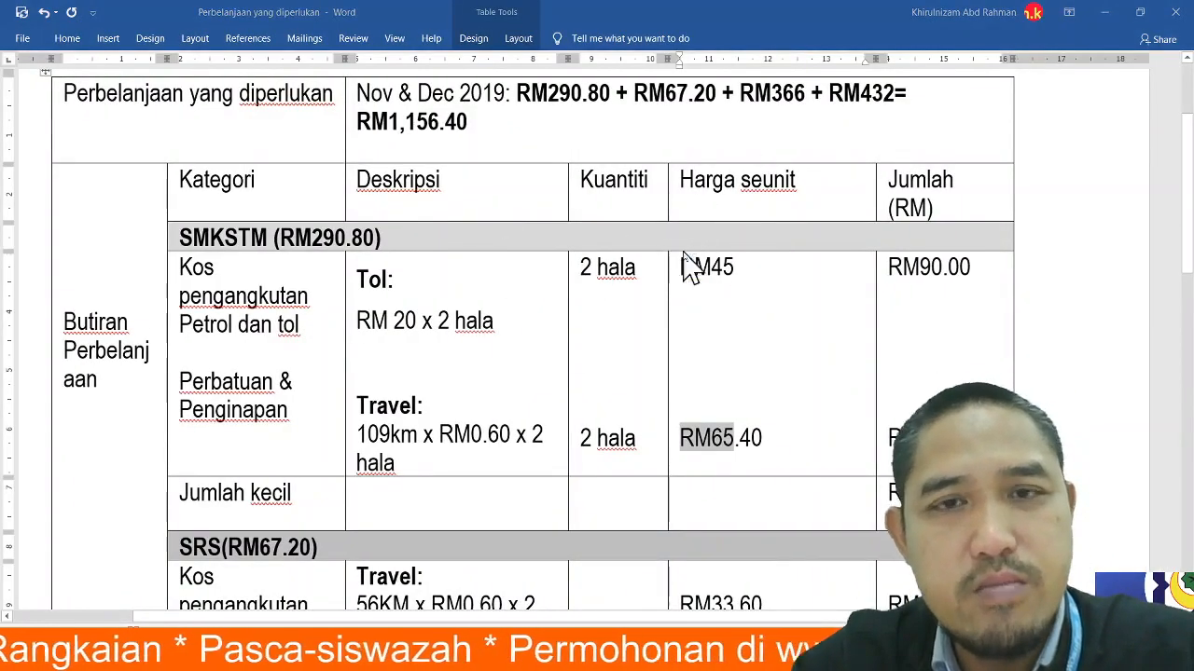
pyautogui.hotkey('alt', 'Tab')
pyautogui.hotkey('alt', 'Tab')
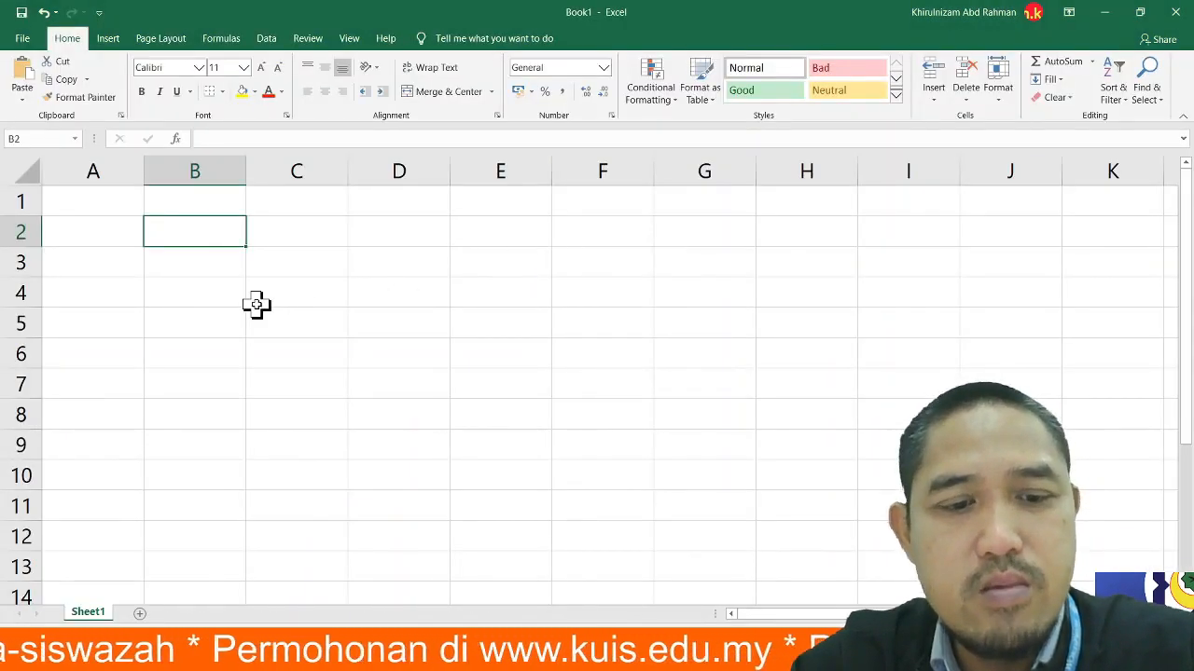
pyautogui.hotkey('alt', 'Tab')
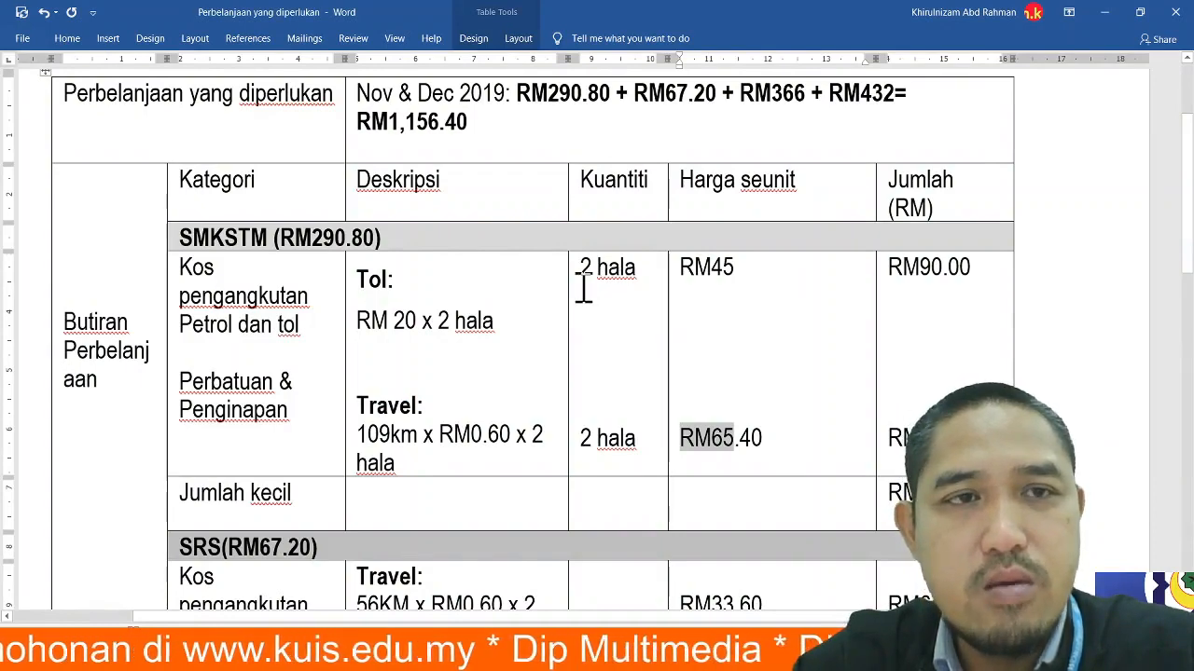
pyautogui.hotkey('alt', 'Tab')
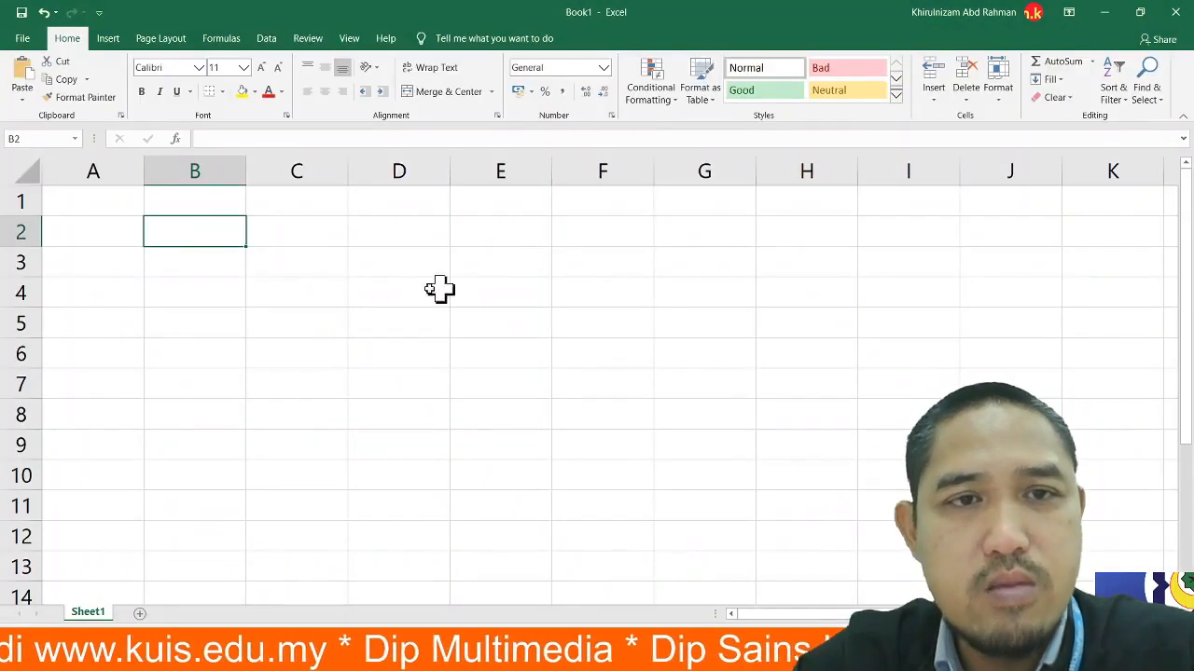
pyautogui.hotkey('alt', 'Tab')
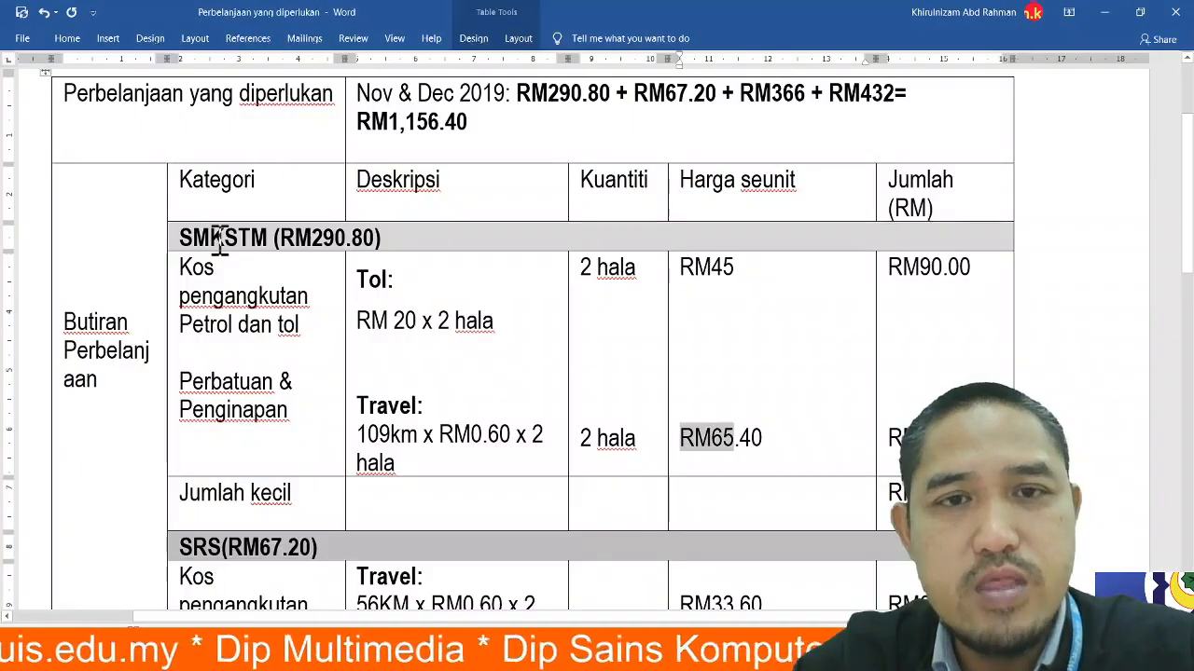
pyautogui.hotkey('alt', 'Tab')
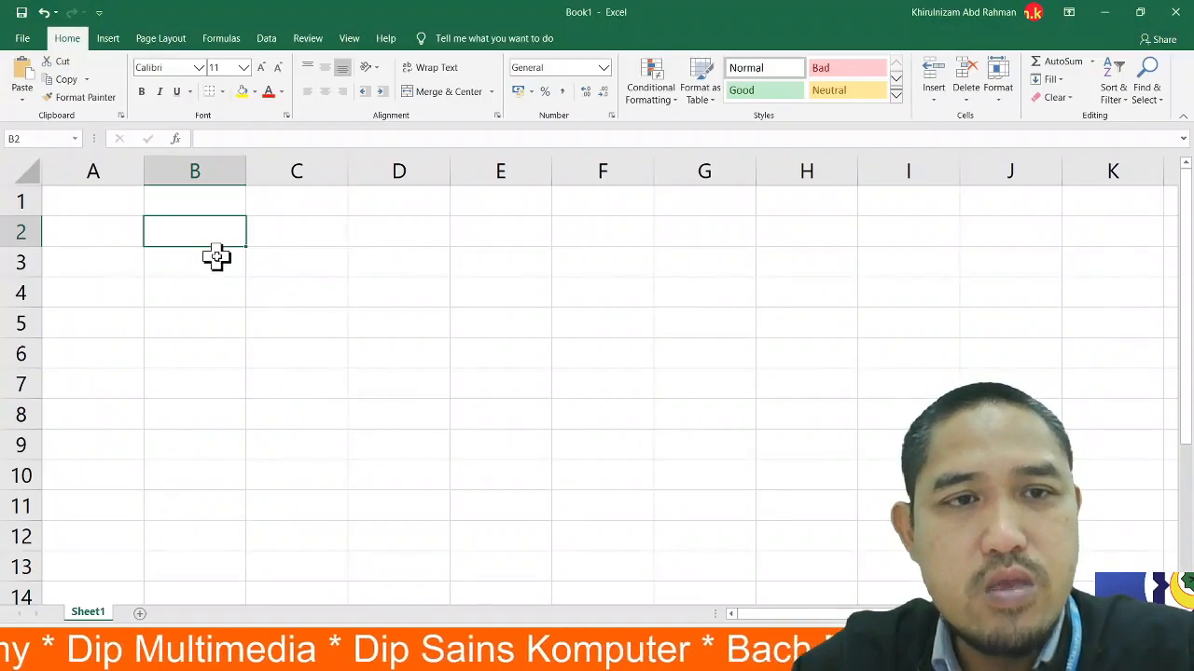
# - Enter the heading Program A in cell B2 and widen column B to fit it
pyautogui.write('Pr')
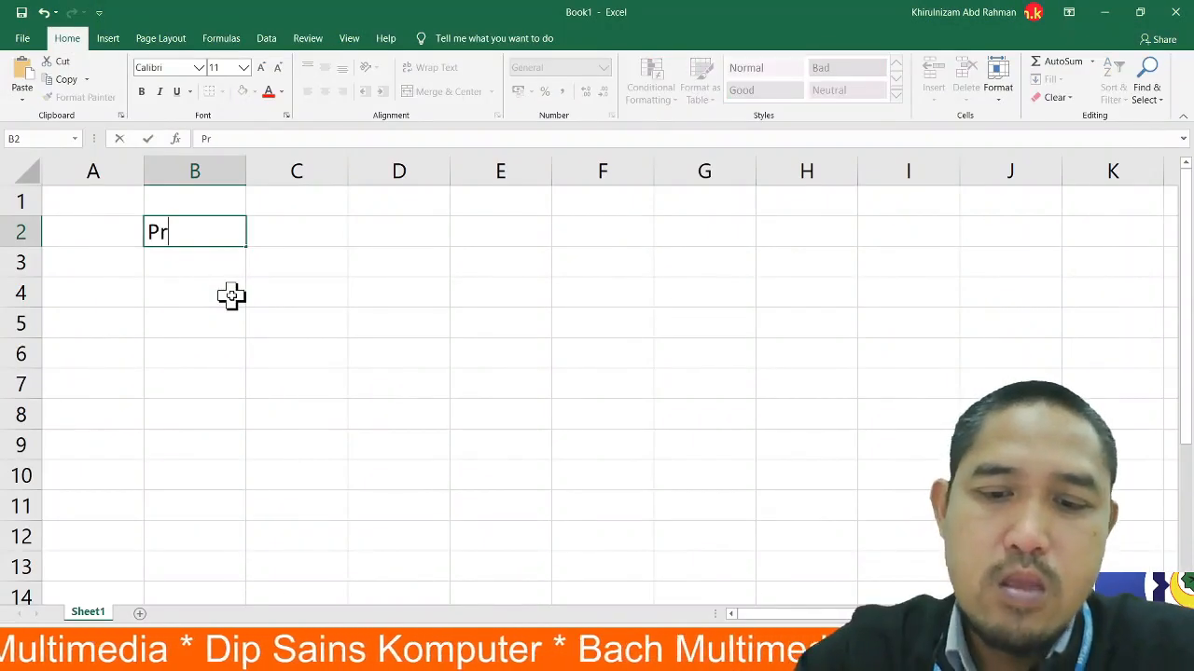
pyautogui.write('ogram A')
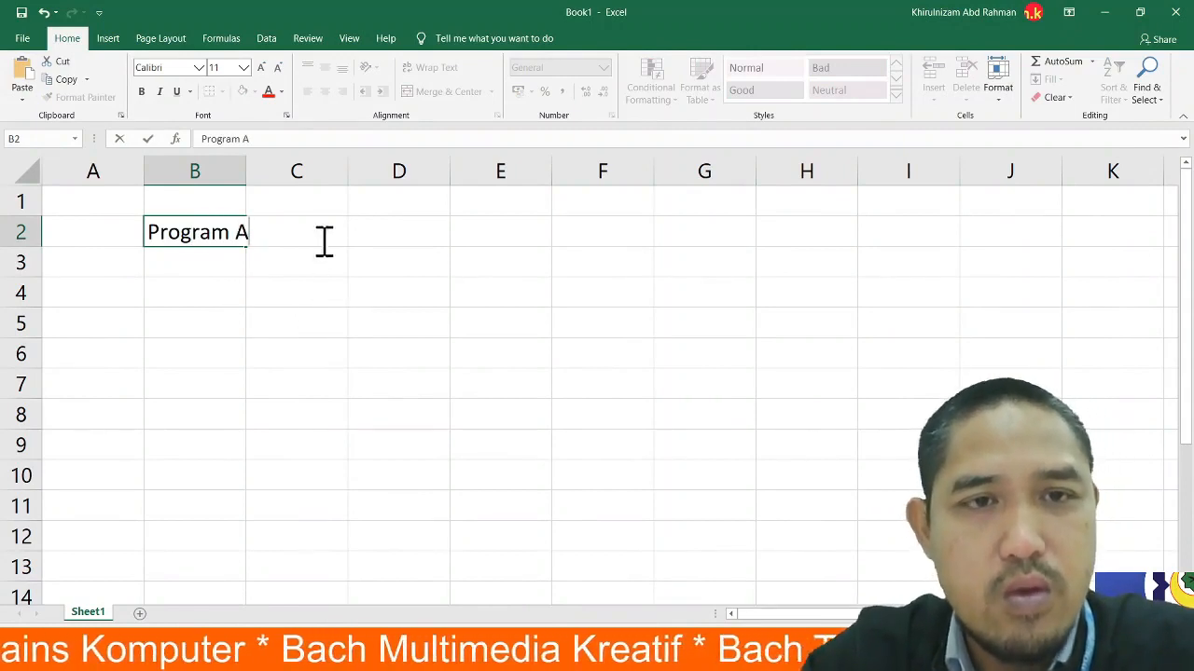
pyautogui.hotkey('alt', 'Tab')
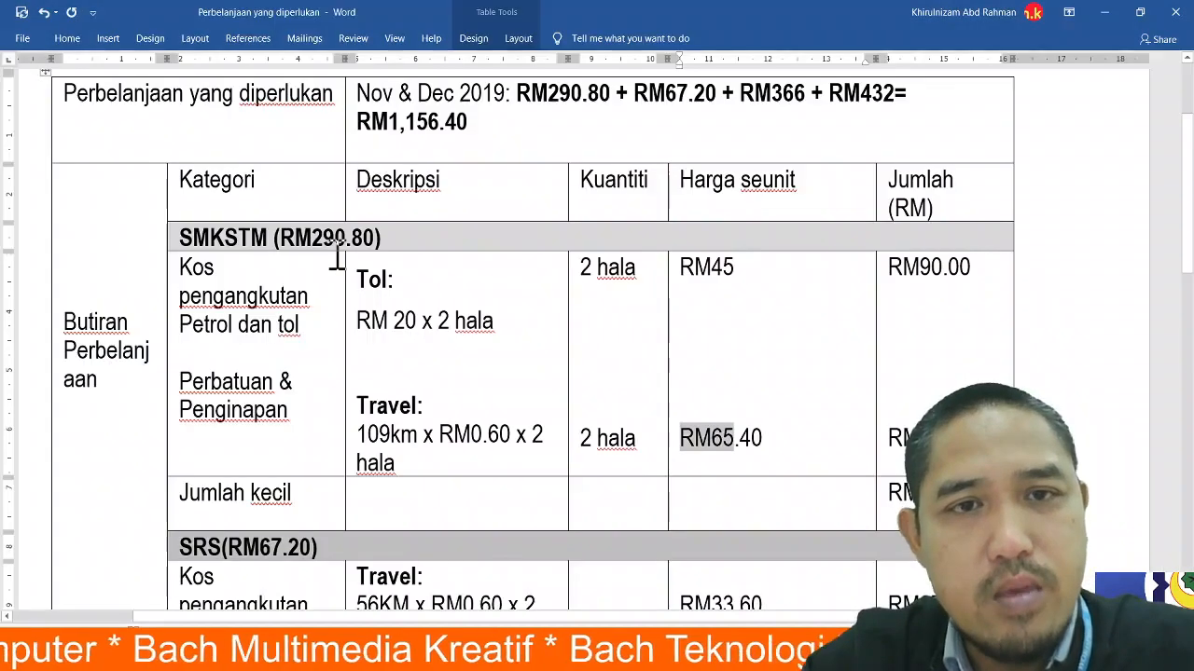
pyautogui.hotkey('alt', 'Tab')
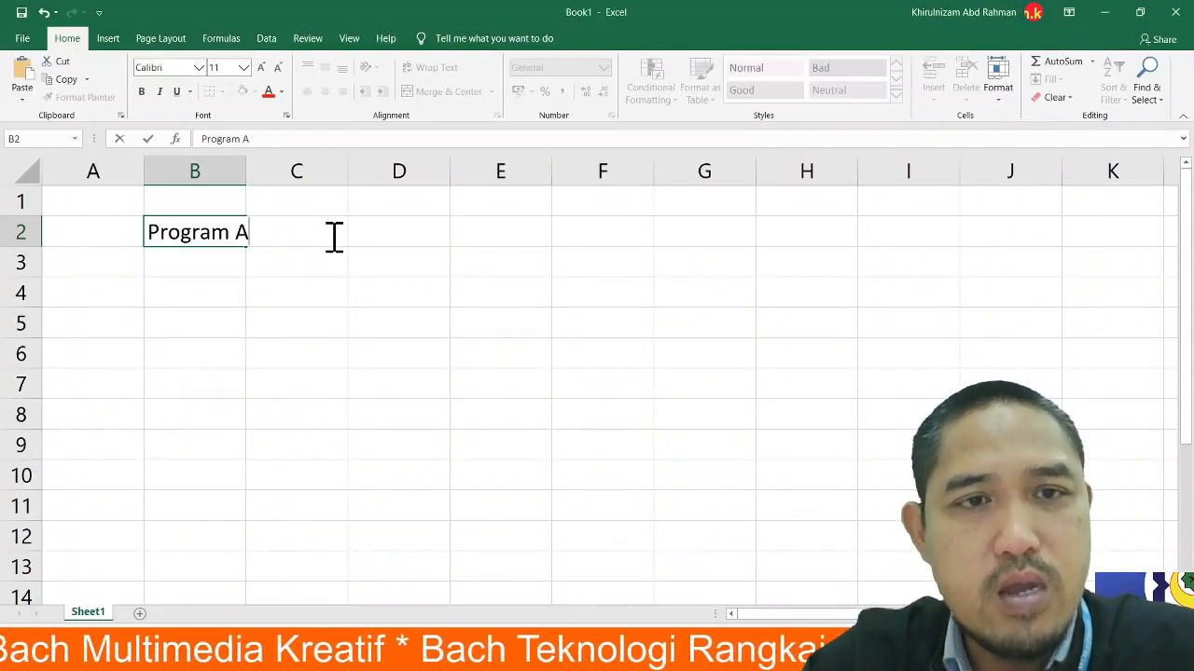
pyautogui.click(272, 207)
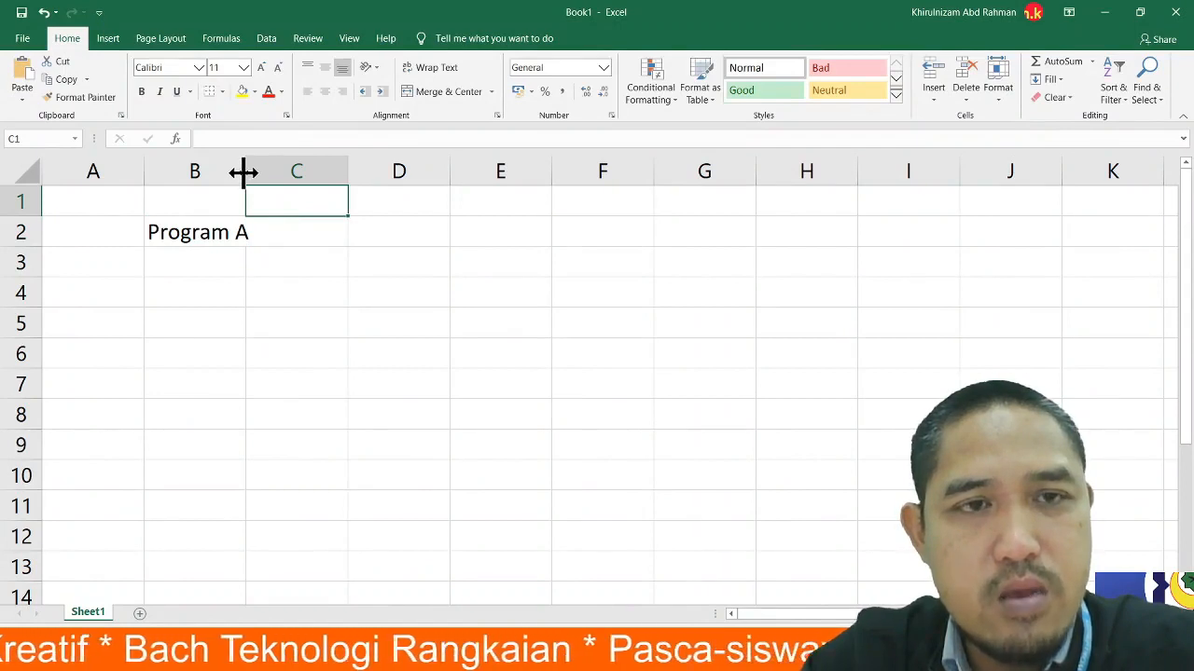
pyautogui.moveTo(244, 172); pyautogui.dragTo(268, 172)
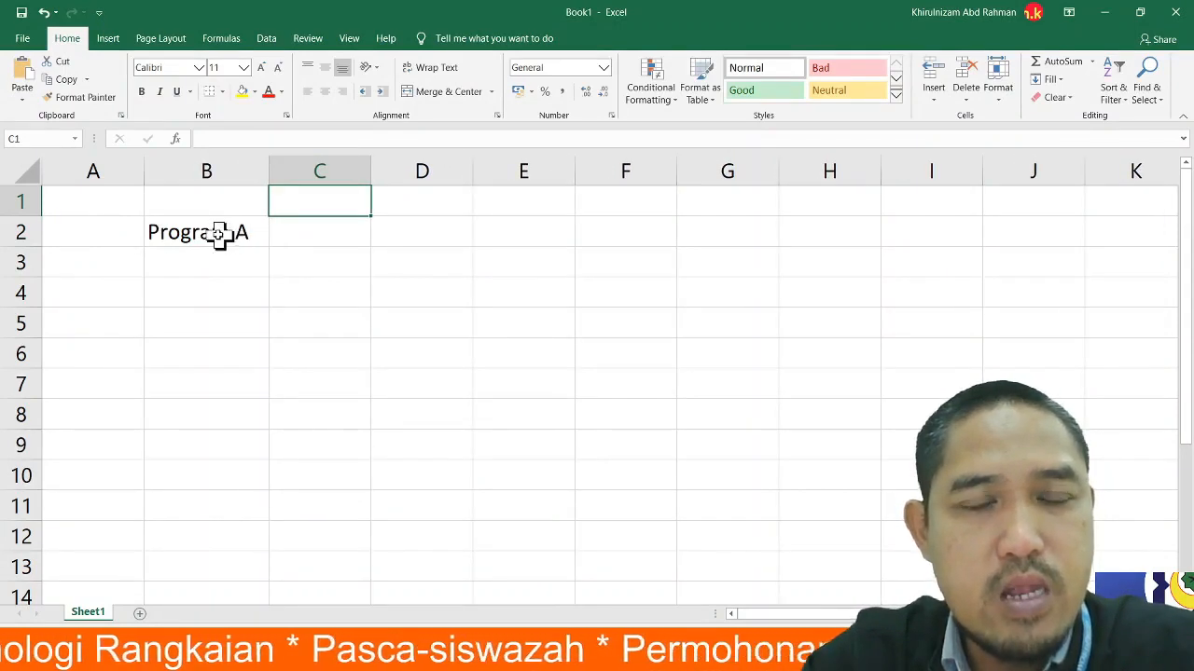
# - Examine how cells such as A1 and B2 are referenced by their column letters and row numbers
pyautogui.click(126, 204)
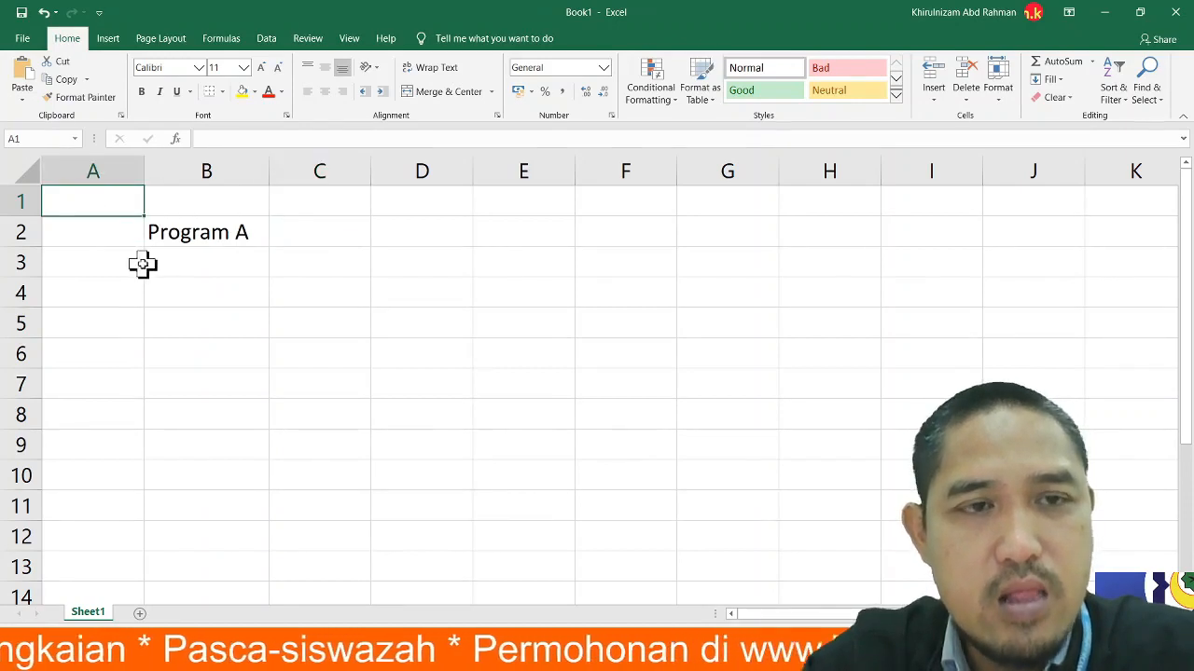
pyautogui.click(193, 241)
pyautogui.click(195, 261)
pyautogui.click(99, 237)
pyautogui.click(106, 205)
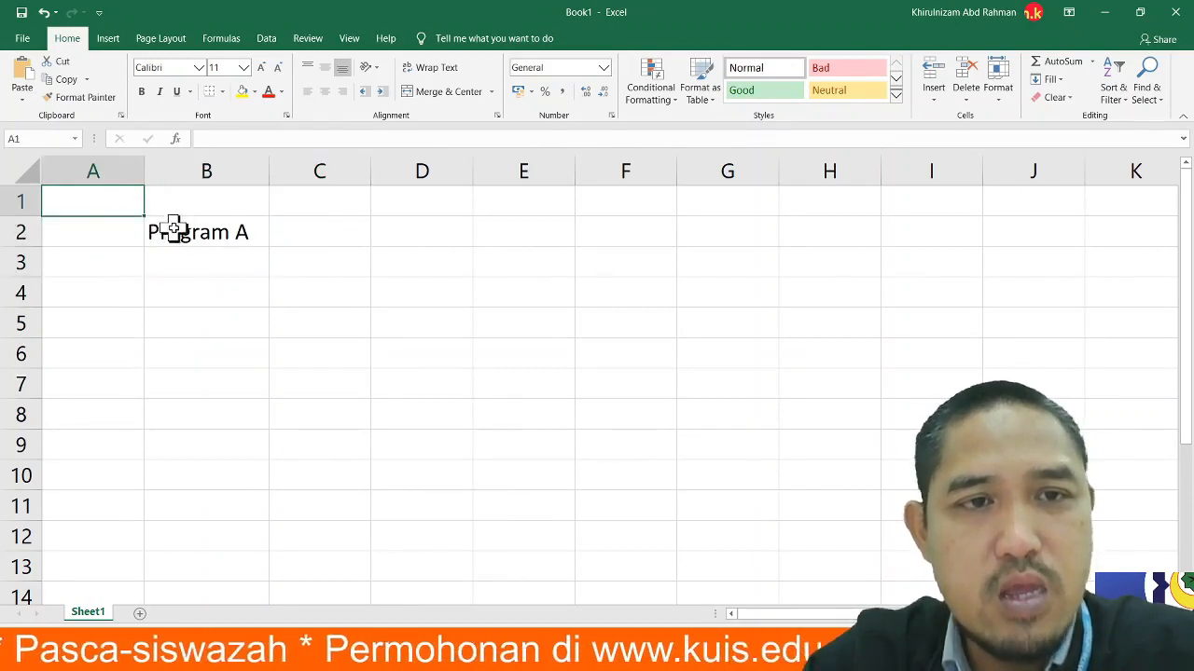
pyautogui.click(193, 237)
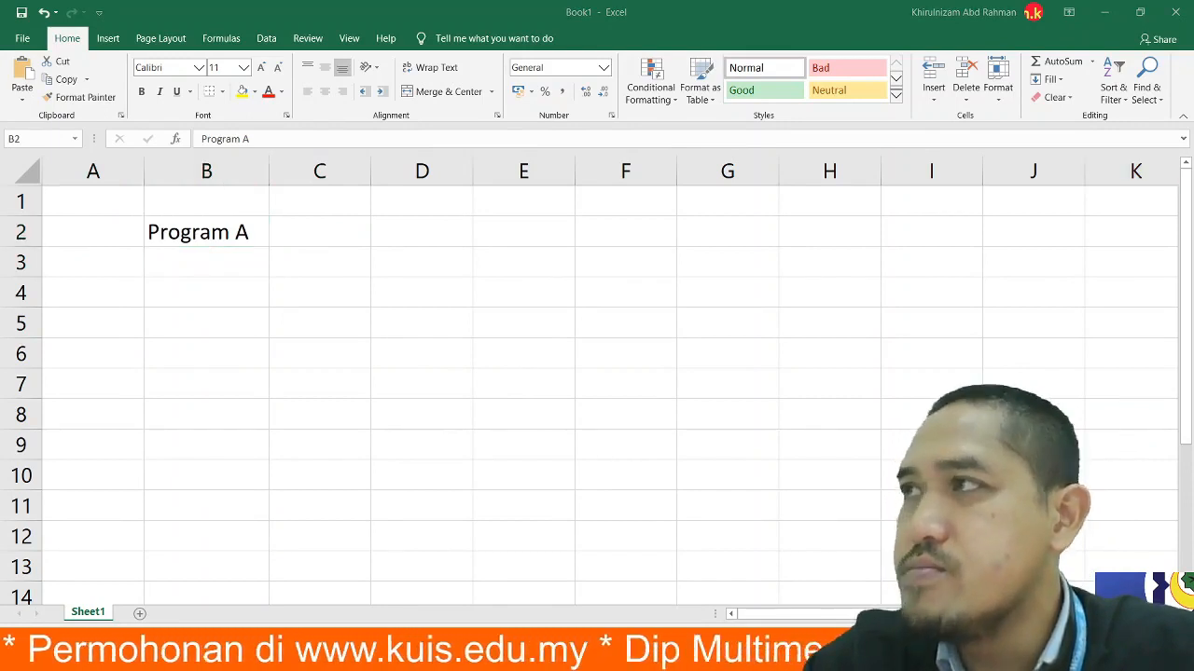
pyautogui.click(107, 202)
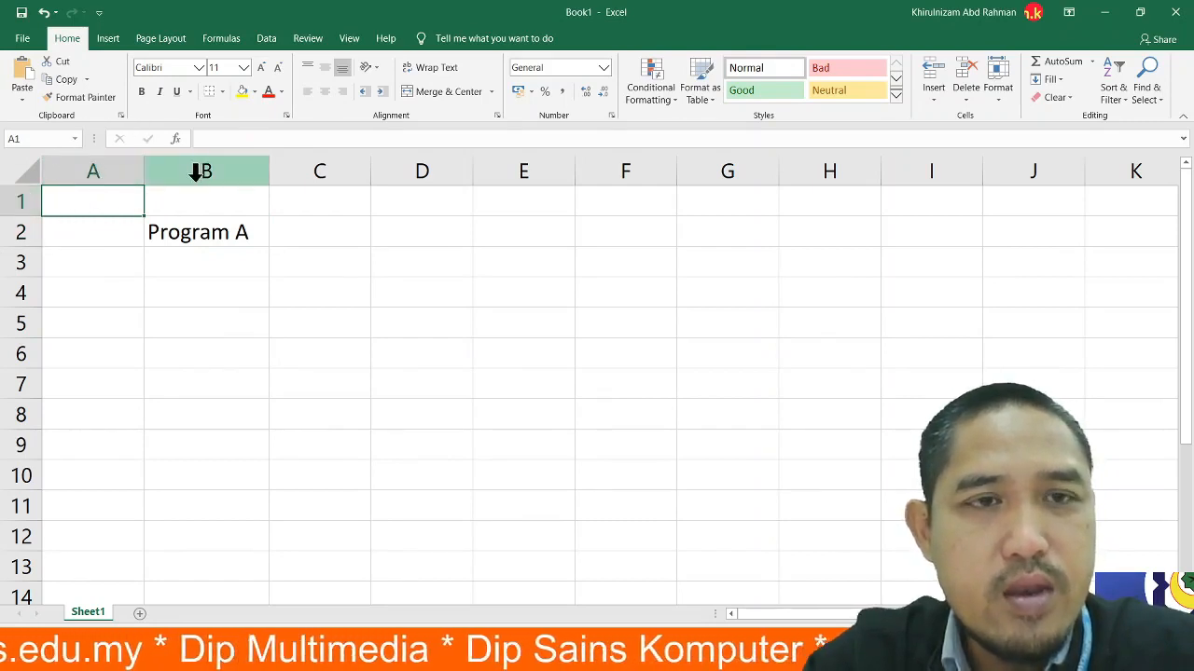
pyautogui.click(237, 239)
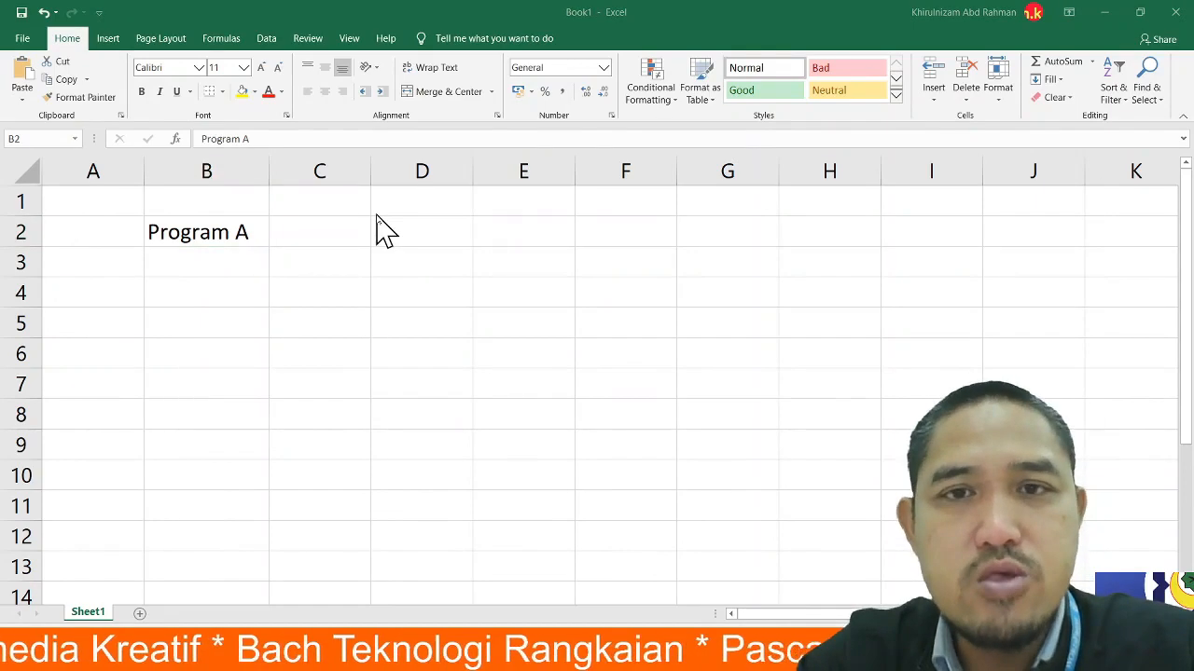
# - Check the column headings in the Word expense table and enter Deskripsi in cell C2 of the Excel sheet
pyautogui.hotkey('alt', 'Tab')
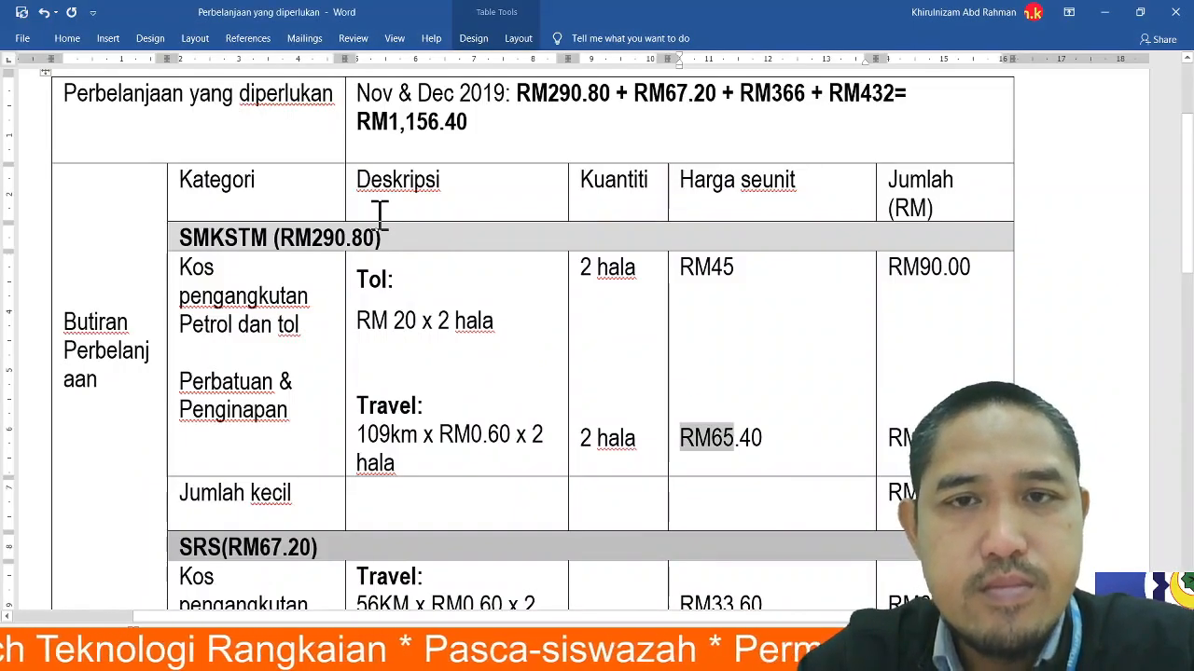
pyautogui.hotkey('alt', 'Tab')
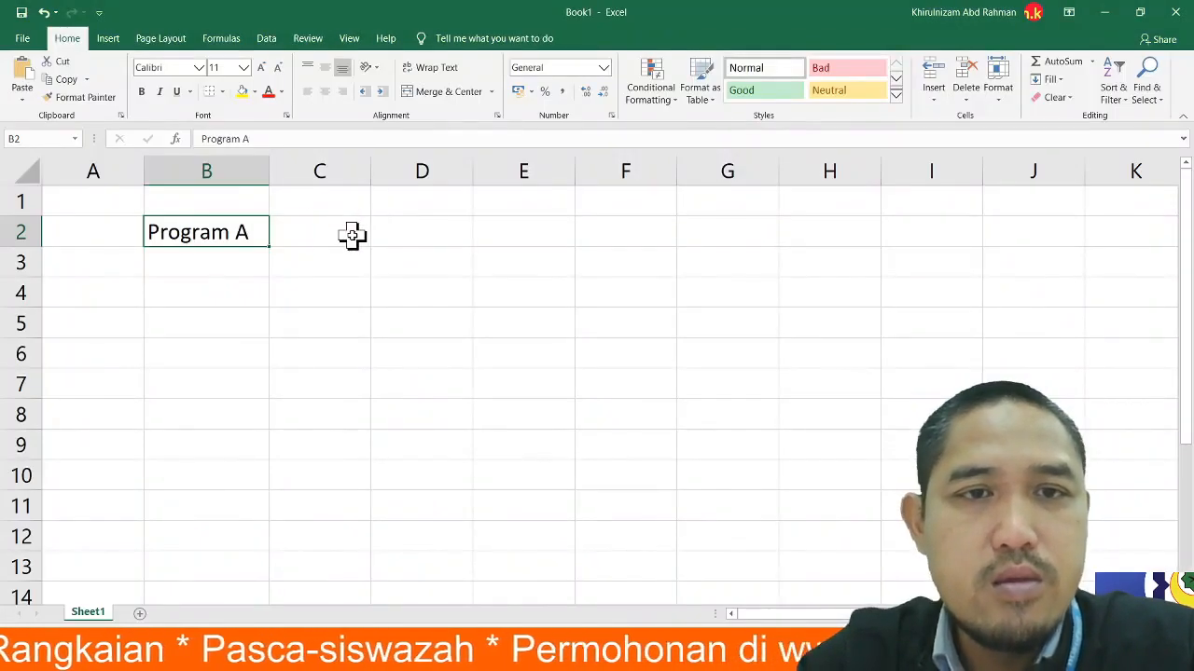
pyautogui.click(352, 234)
pyautogui.write('Deskripsi')
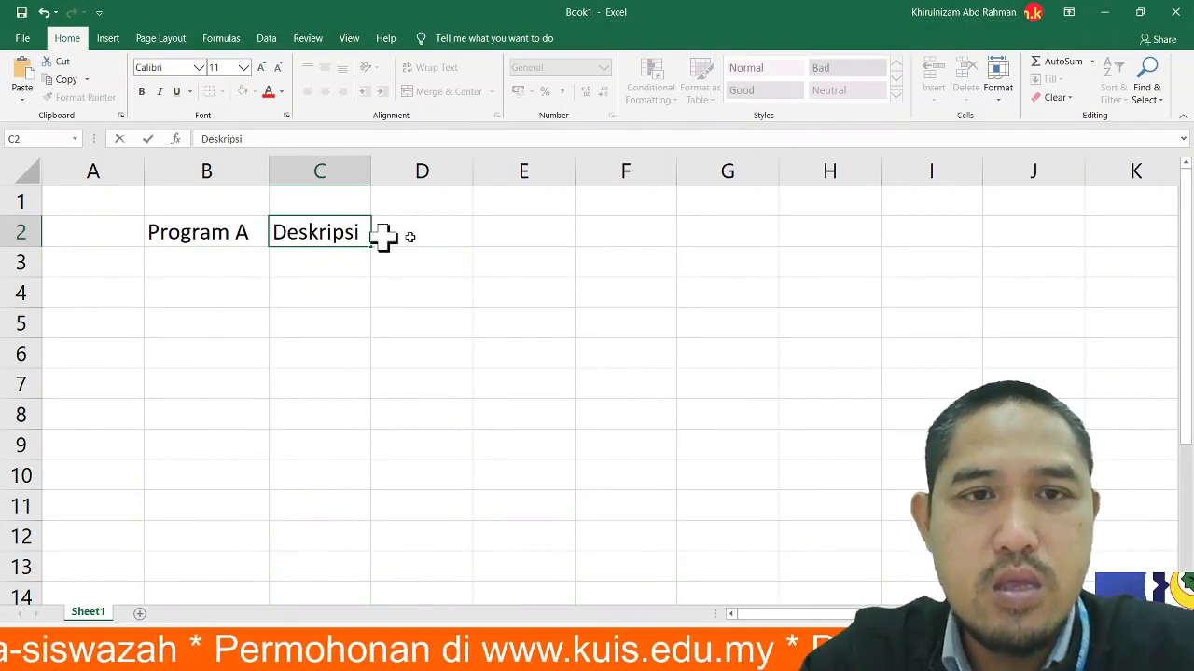
# - Check the next heading in the Word expense table and enter Kuantiti in cell D2 of the Excel sheet
pyautogui.click(440, 237)
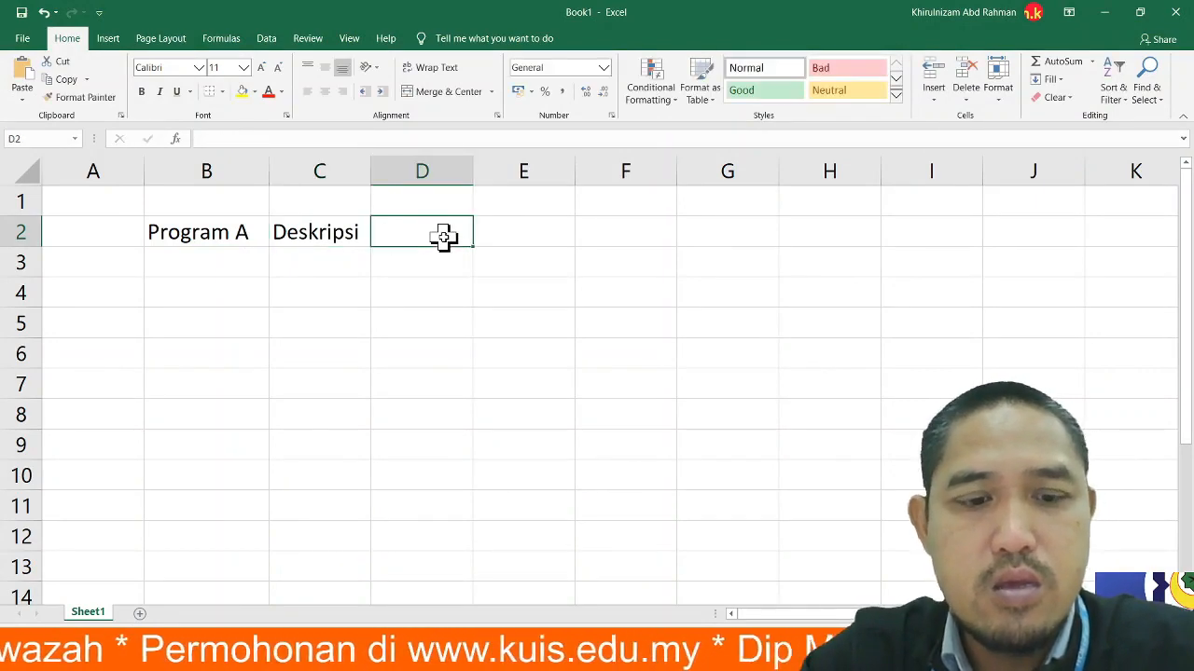
pyautogui.hotkey('alt', 'Tab')
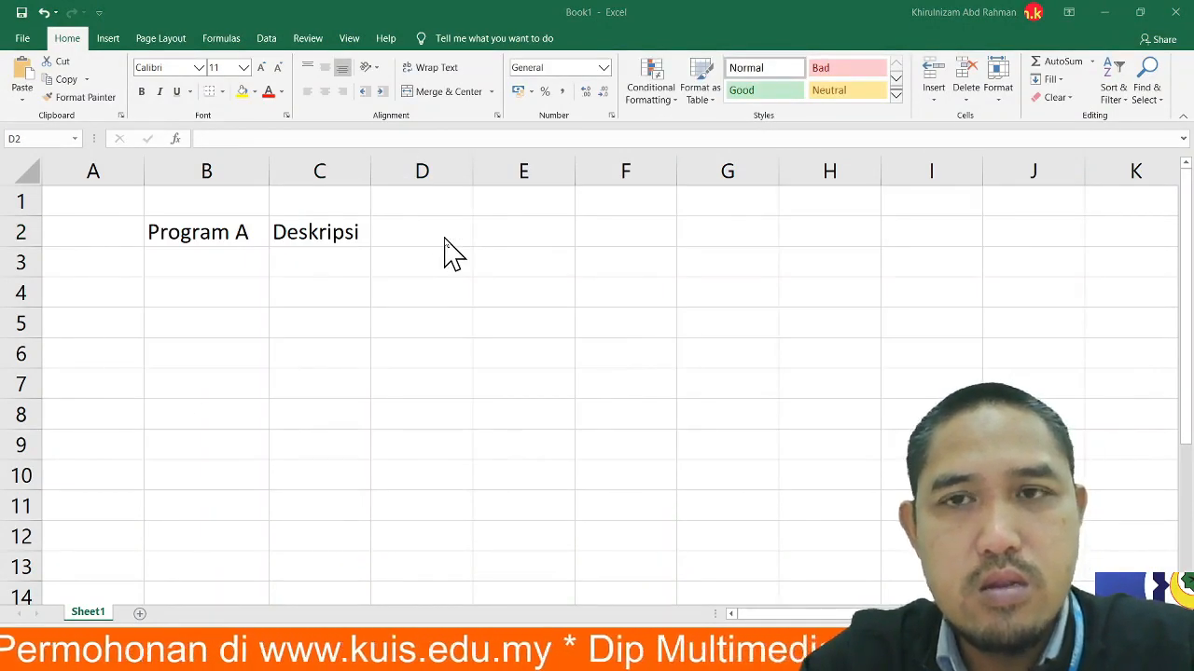
pyautogui.hotkey('alt', 'Tab')
pyautogui.hotkey('alt', 'Tab')
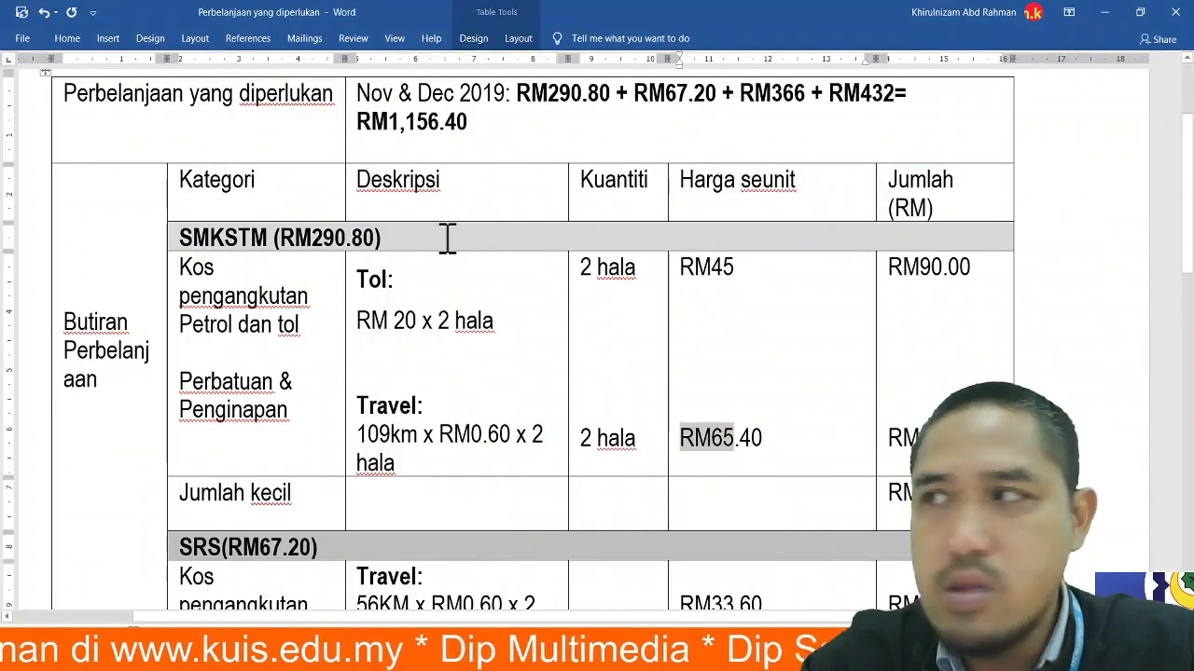
pyautogui.hotkey('alt', 'Tab')
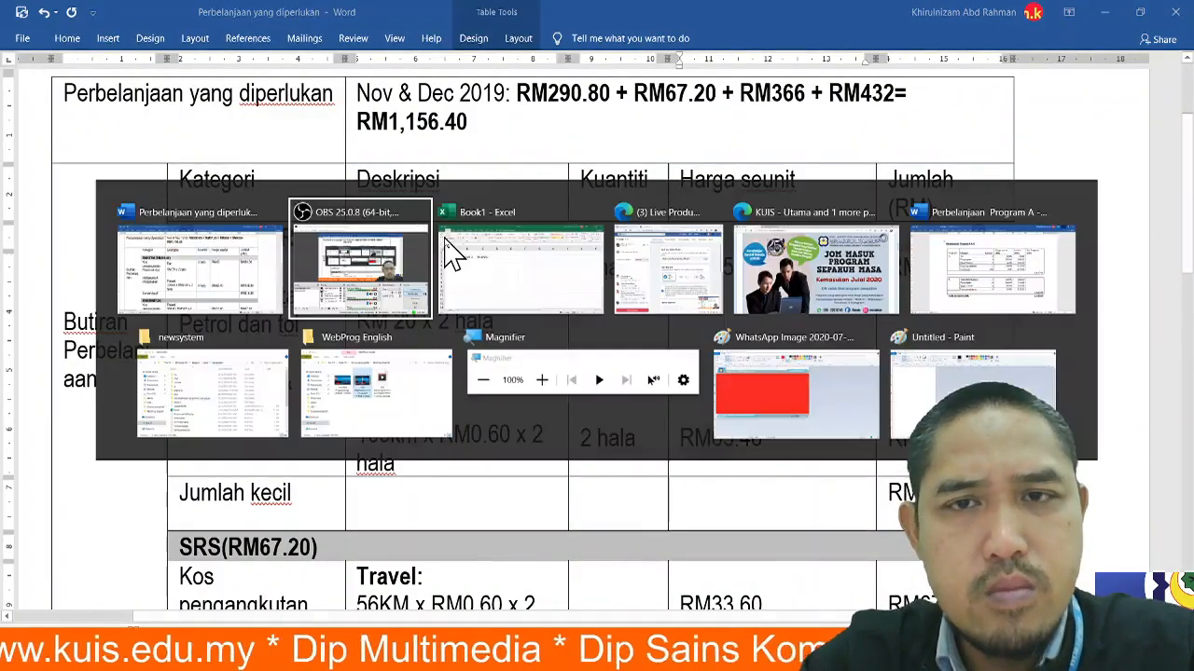
pyautogui.click(445, 239)
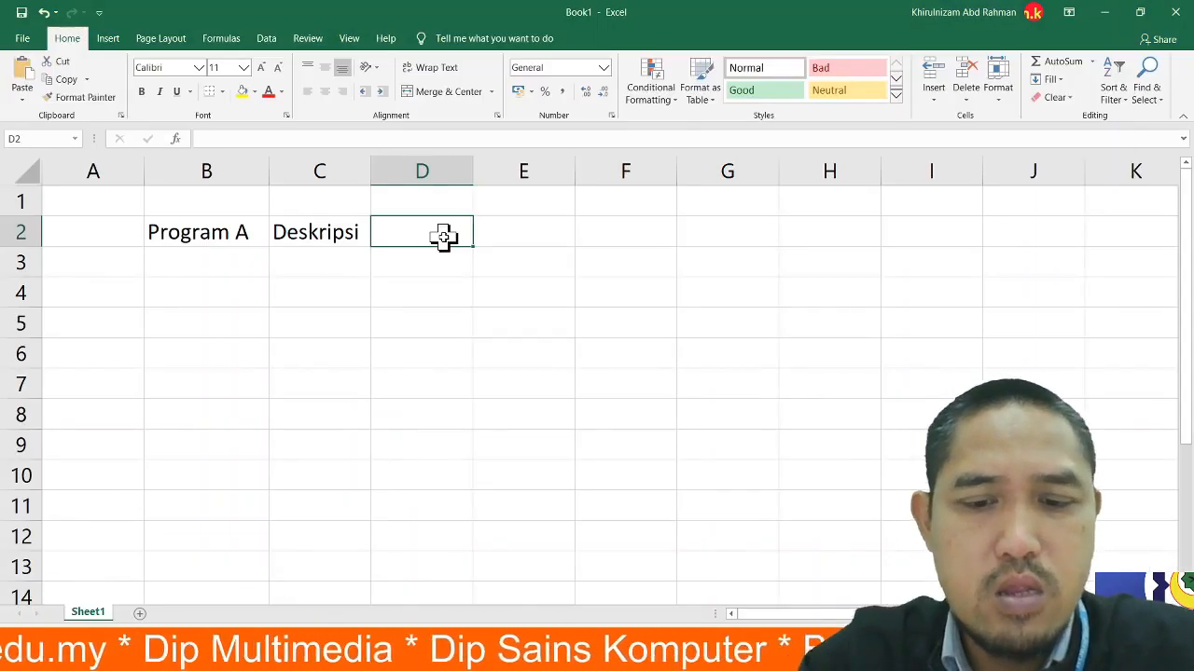
pyautogui.write('Ku')
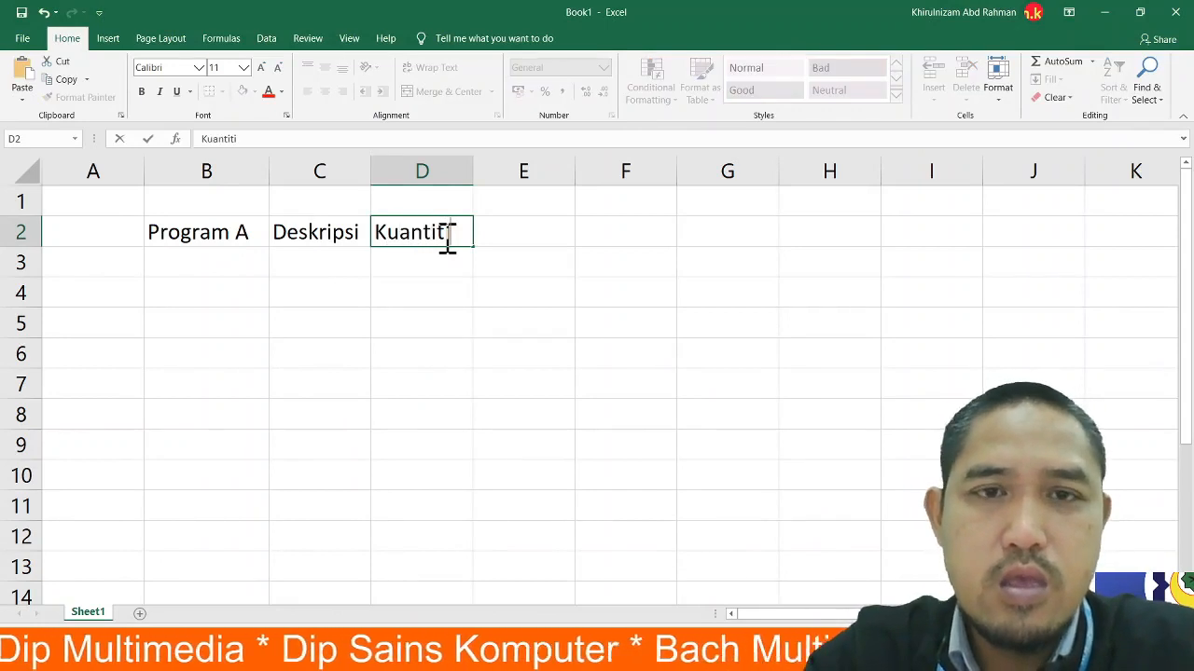
pyautogui.write('antiti')
# - Enter the heading Harga Seunit in cell E2
pyautogui.click(519, 233)
pyautogui.write('Harga Seuni')
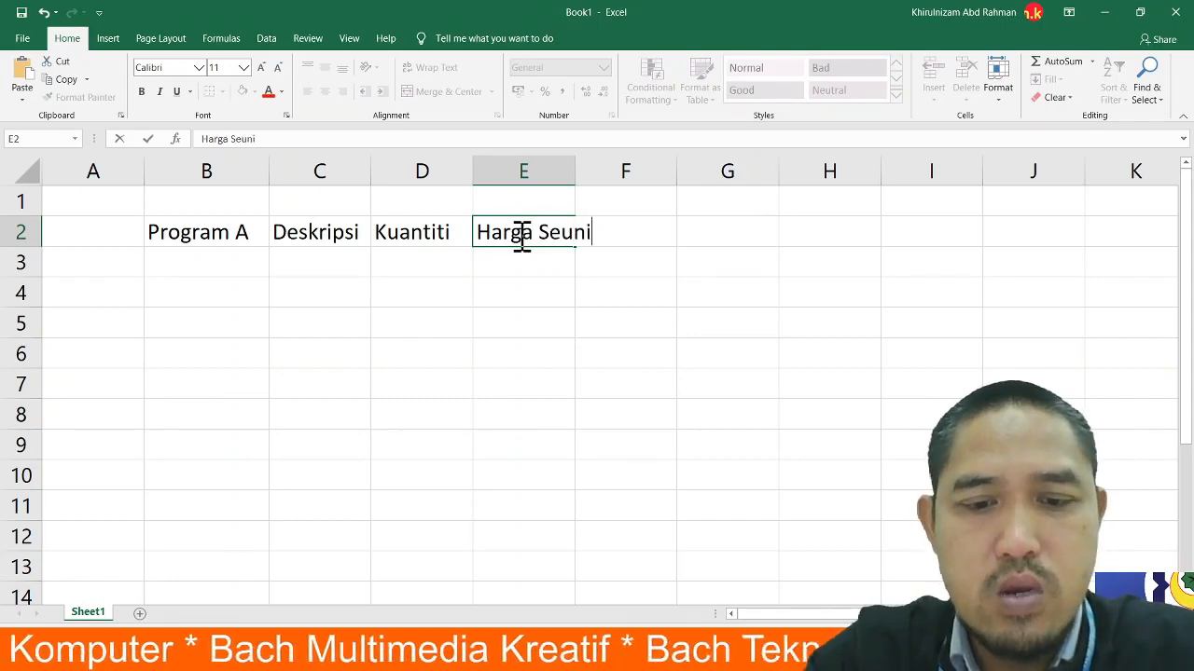
pyautogui.write('t')
# - Check the remaining heading in the Word expense table and enter Jumlah kecil in cell F2 of the Excel sheet
pyautogui.hotkey('alt', 'Tab')
pyautogui.hotkey('alt', 'Tab')
pyautogui.hotkey('alt', 'Tab')
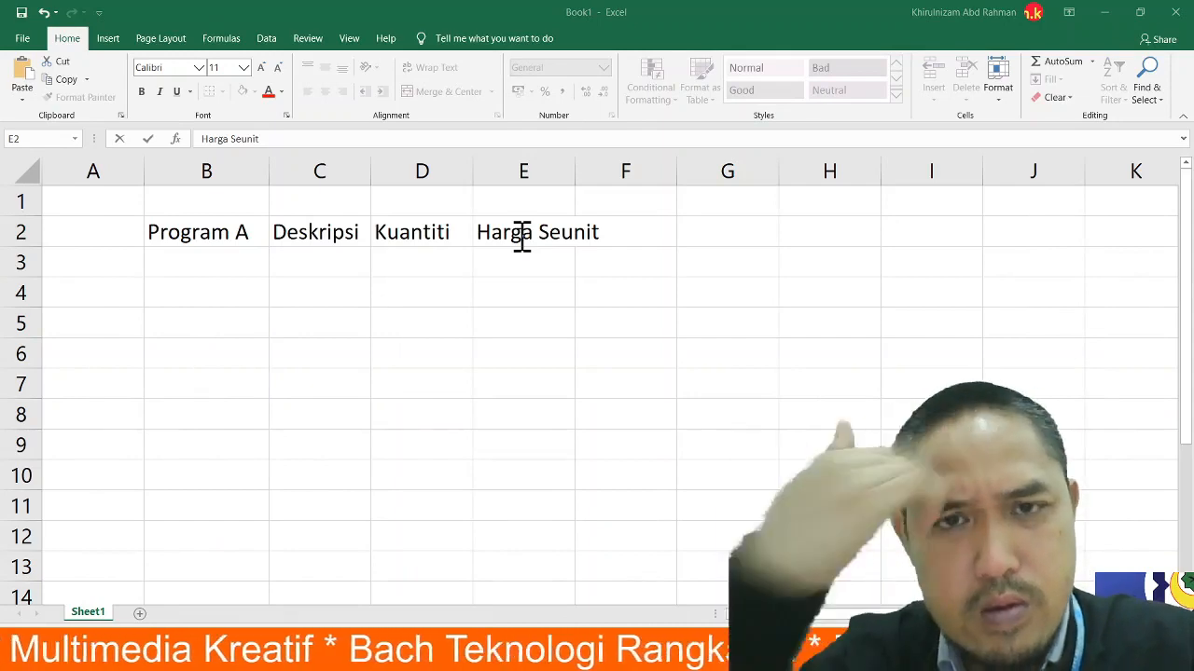
pyautogui.hotkey('alt', 'Tab')
pyautogui.hotkey('alt', 'Tab')
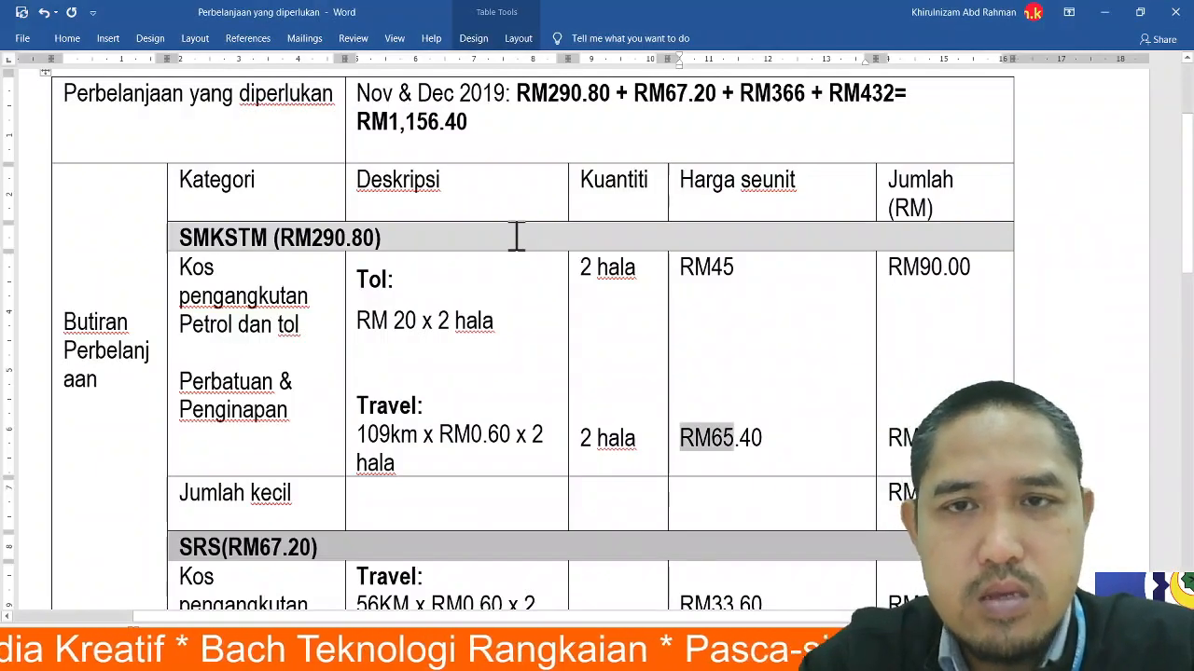
pyautogui.hotkey('alt', 'Tab')
pyautogui.hotkey('alt', 'Tab')
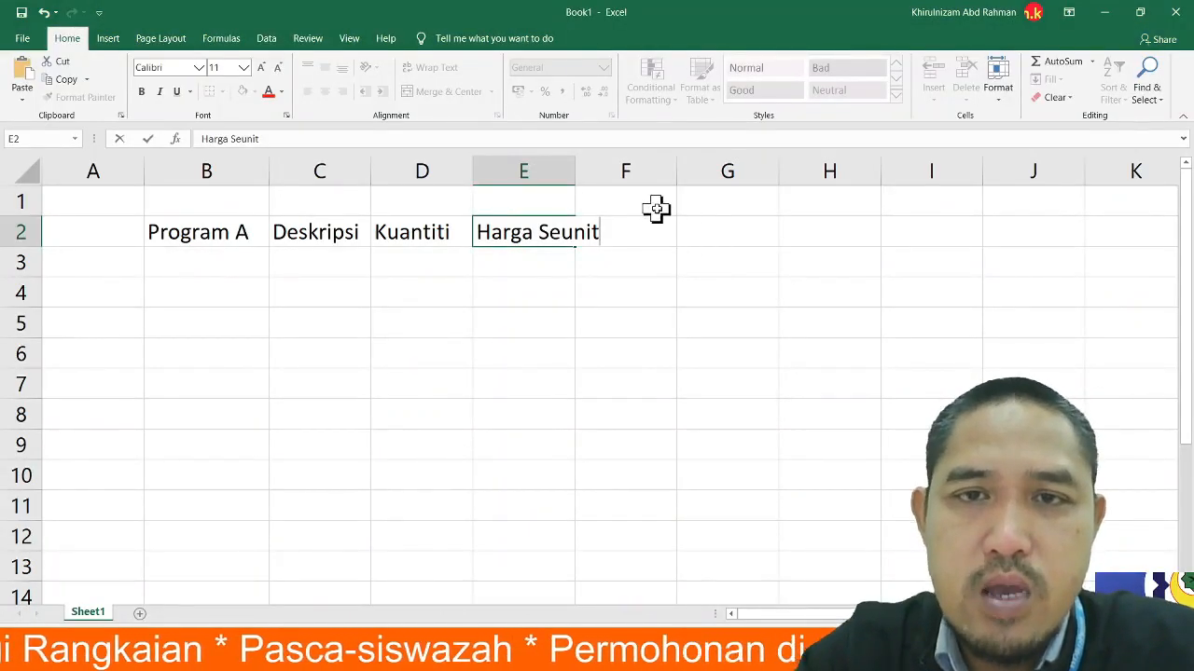
pyautogui.click(656, 209)
pyautogui.click(650, 239)
pyautogui.write('Jumlah kecil')
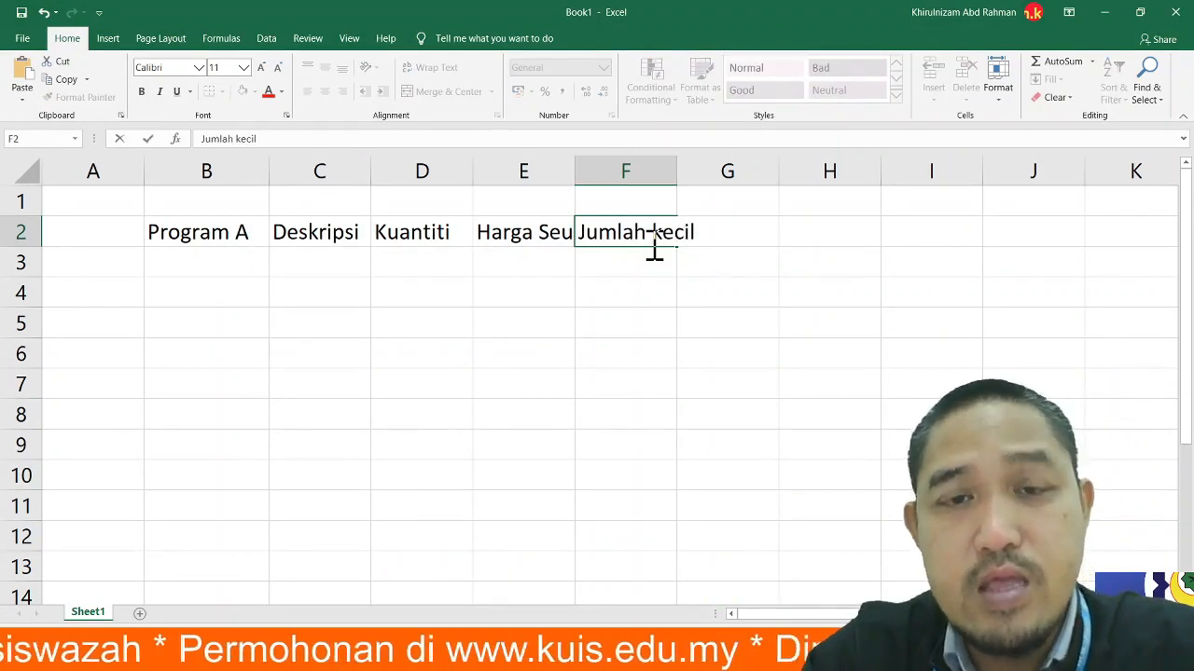
pyautogui.click(622, 297)
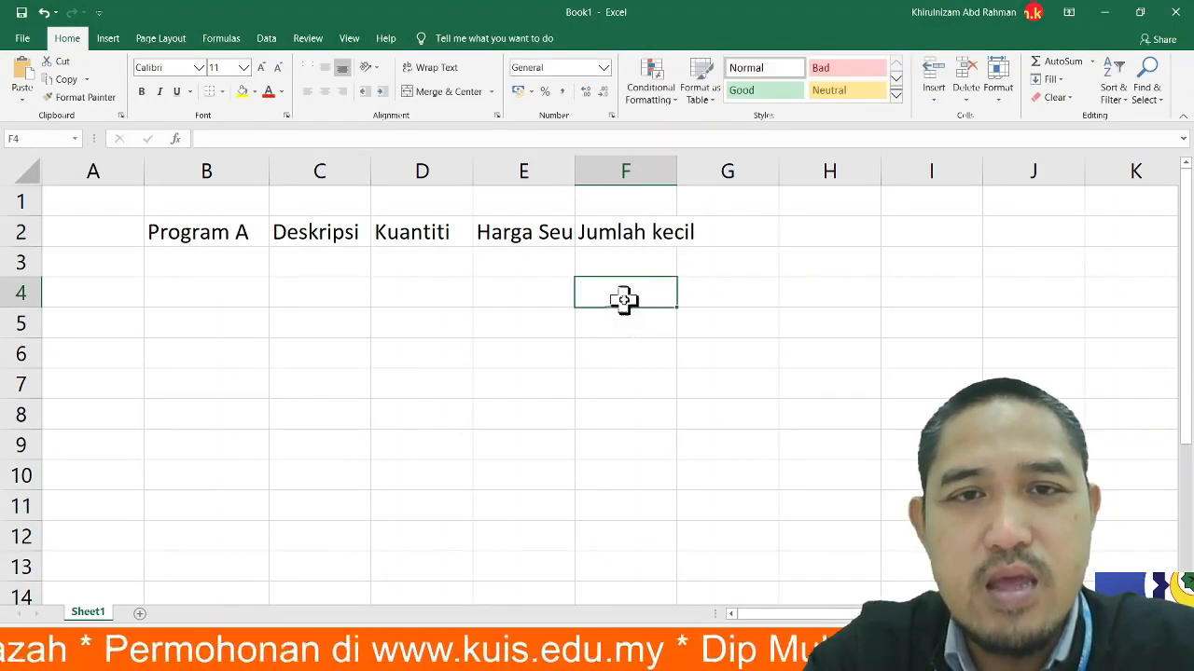
# - Widen columns E and F so the headings Harga Seunit and Jumlah kecil fit inside their cells
pyautogui.moveTo(571, 171); pyautogui.dragTo(621, 178)
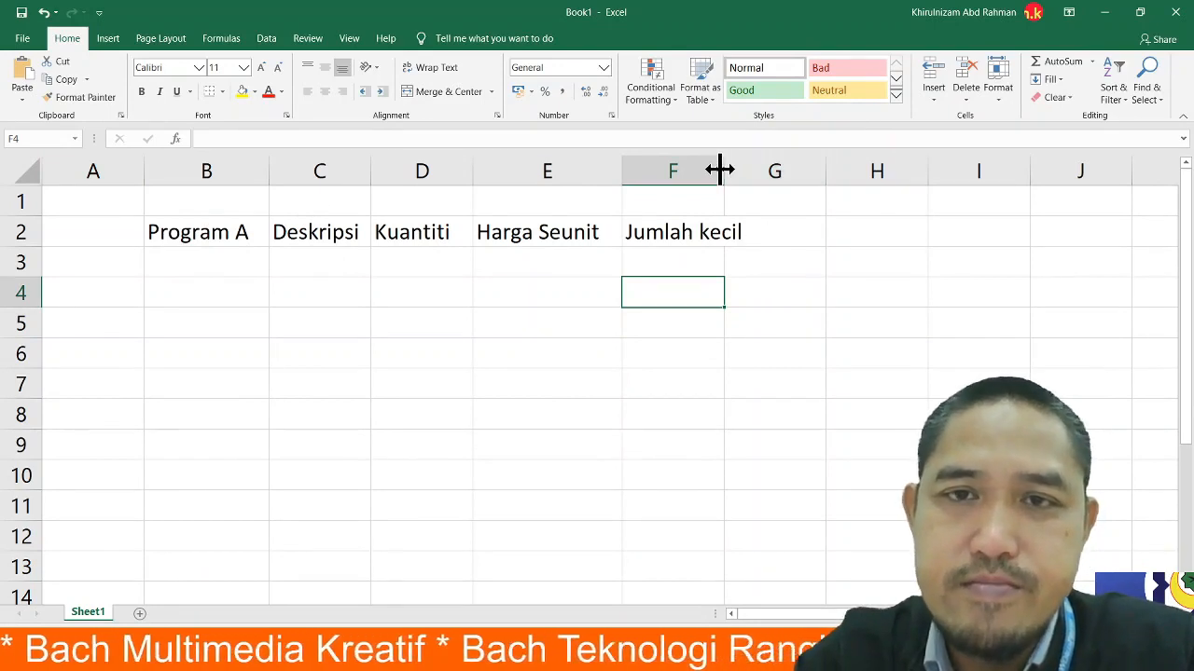
pyautogui.moveTo(724, 170); pyautogui.dragTo(746, 169)
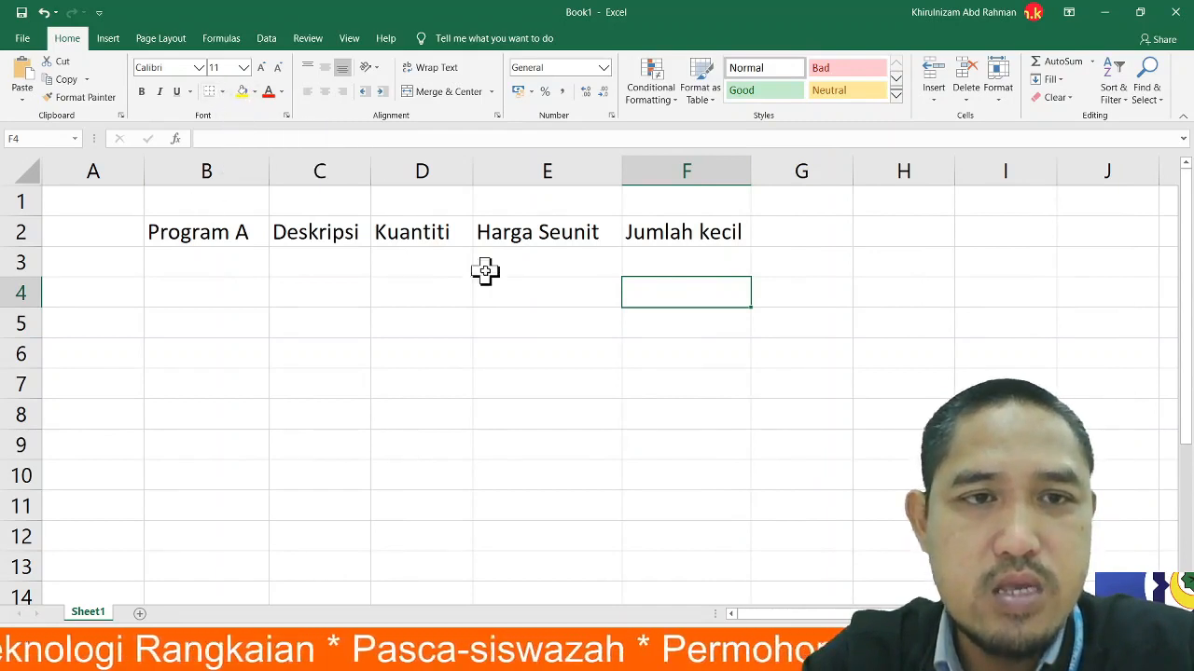
pyautogui.click(222, 92)
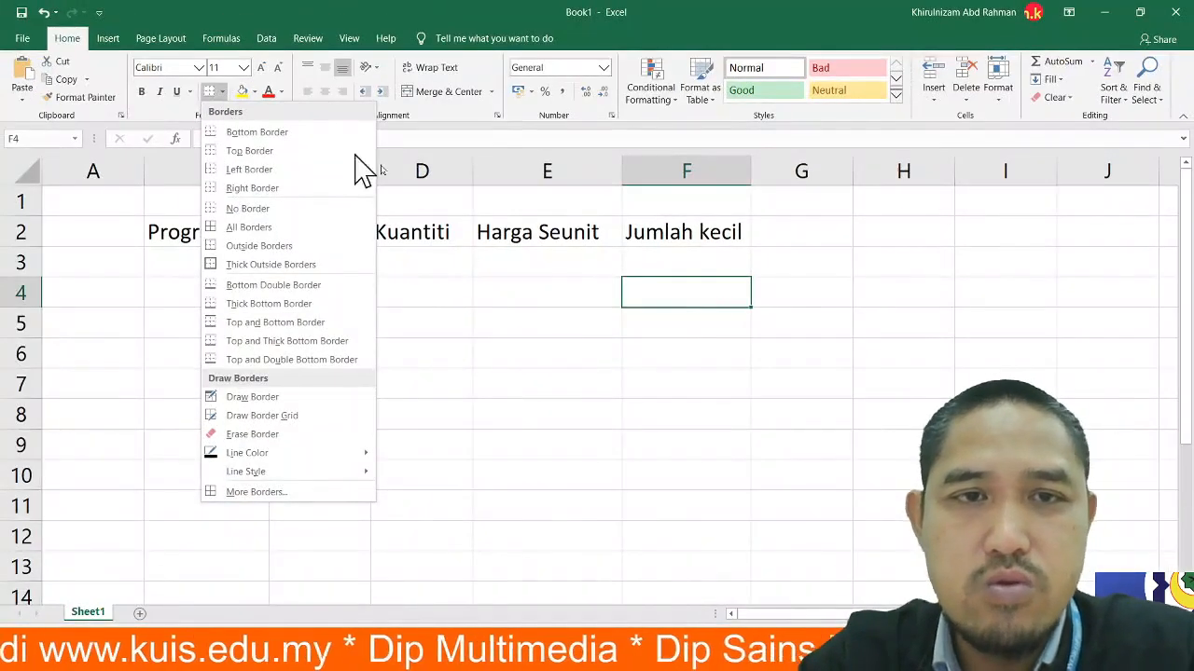
pyautogui.click(946, 469)
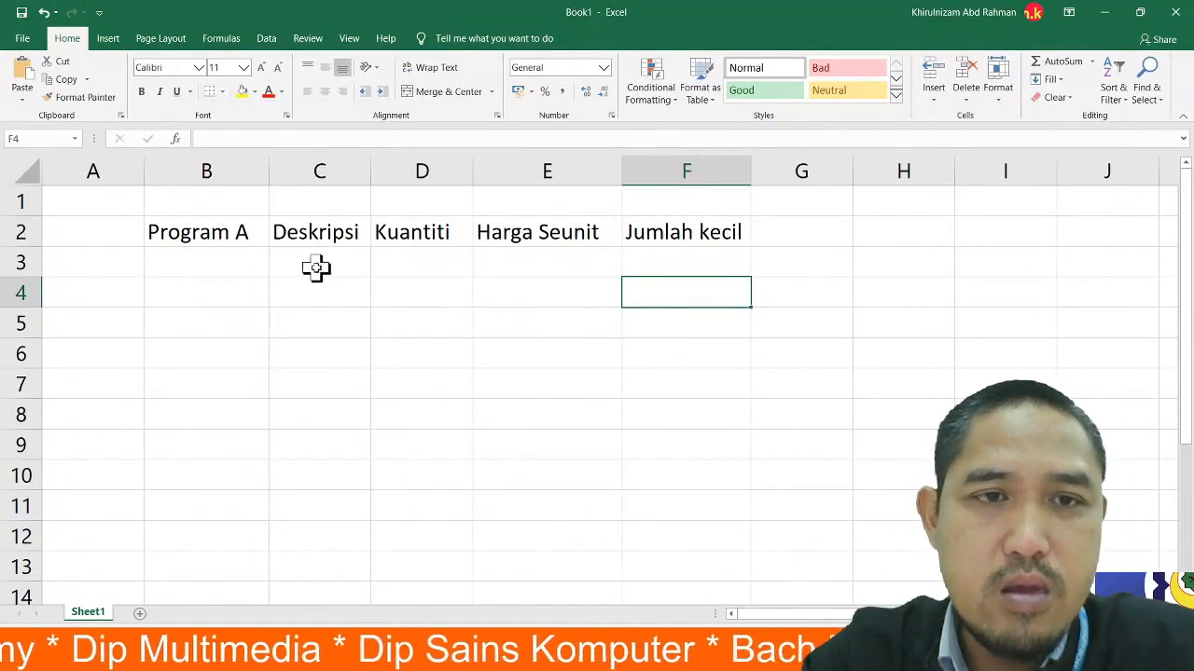
# - Check the first SMKSTM item in the Word table and enter Tol under Deskripsi in cell C3 of the Excel sheet
pyautogui.click(251, 265)
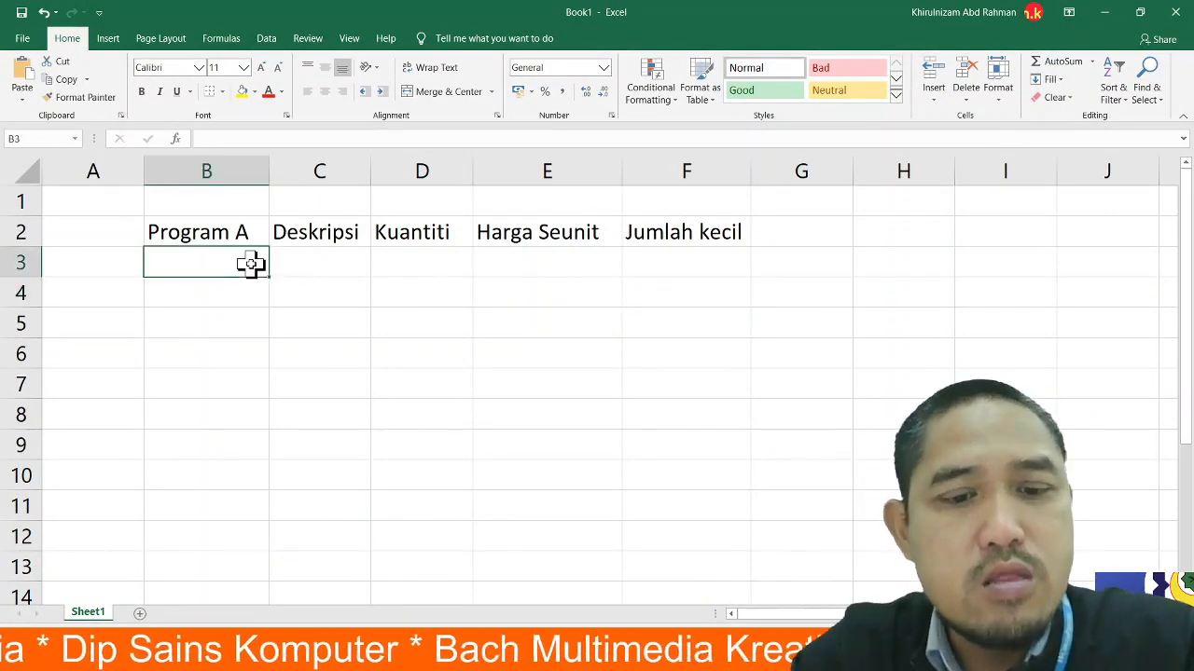
pyautogui.click(341, 264)
pyautogui.hotkey('alt', 'Tab')
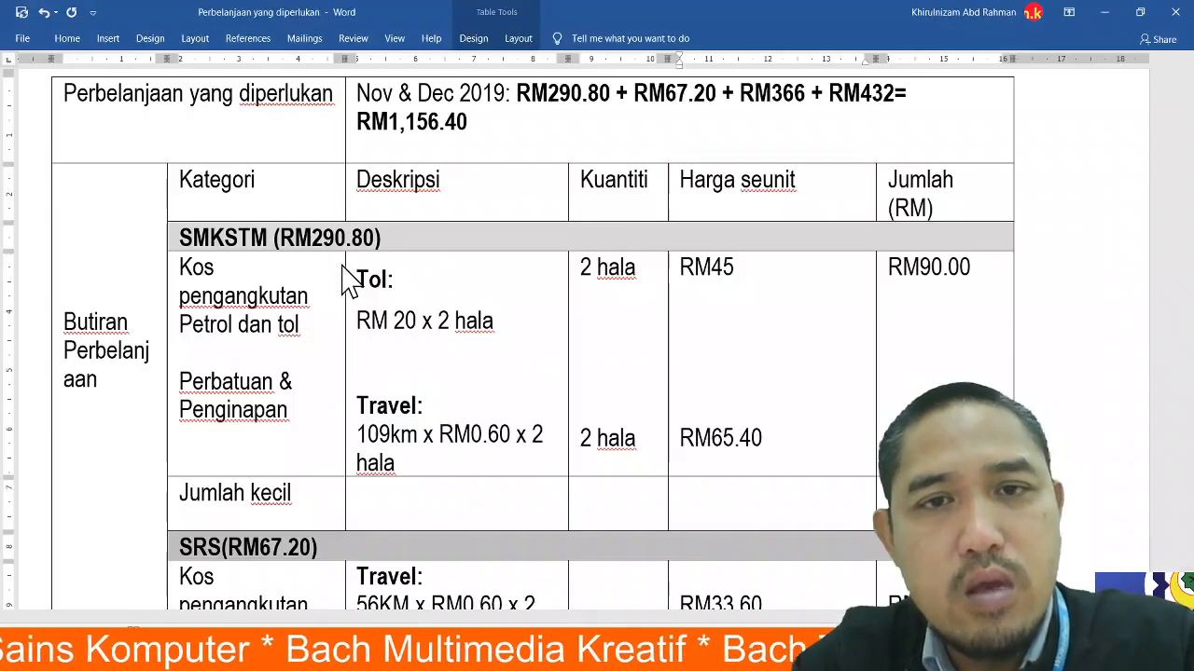
pyautogui.hotkey('alt', 'Tab')
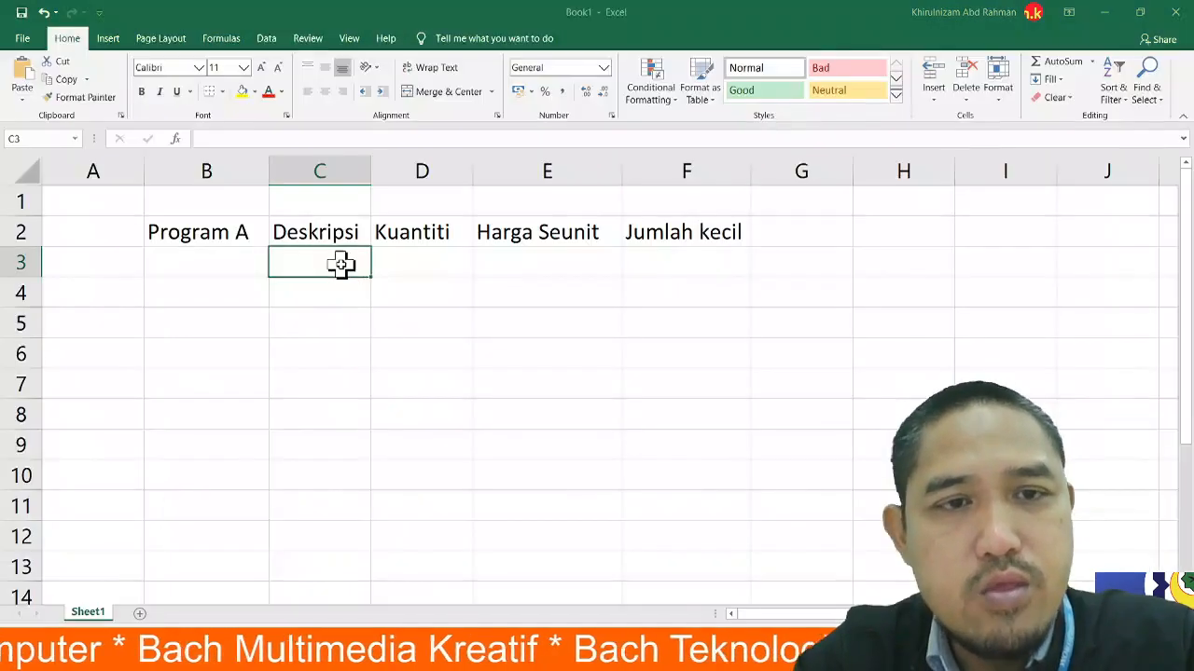
pyautogui.write('Tol')
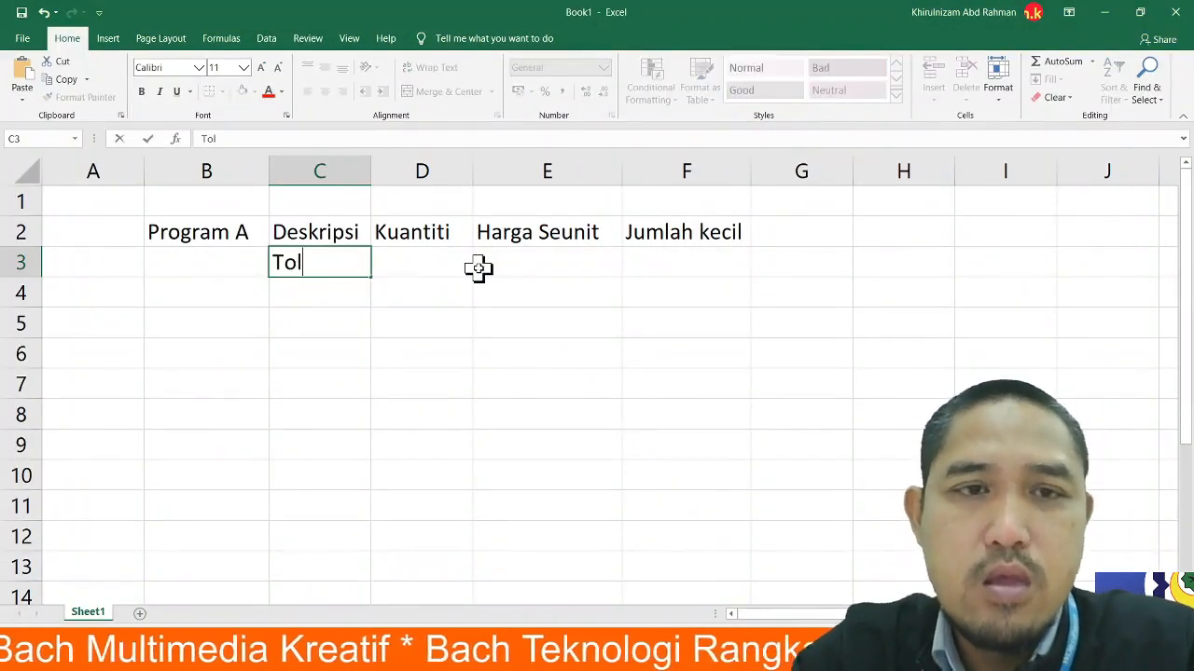
pyautogui.click(444, 268)
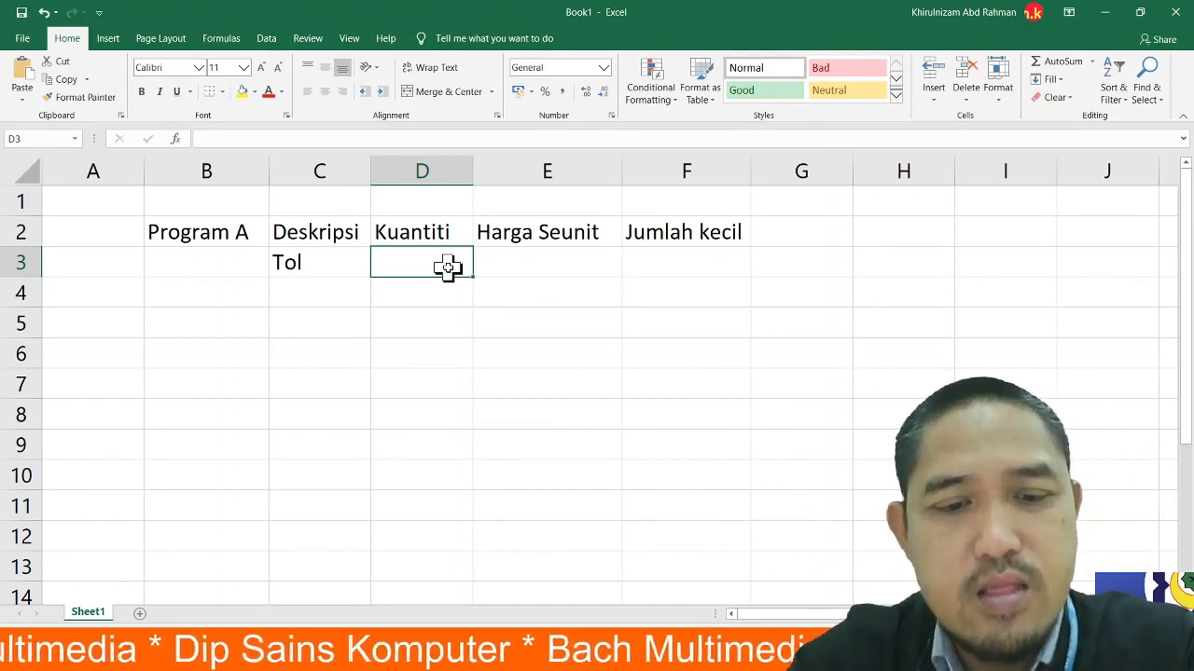
# - Enter 2 under Kuantiti in cell D3 and 45 under Harga Seunit in cell E3 for the Tol item
pyautogui.write('45')
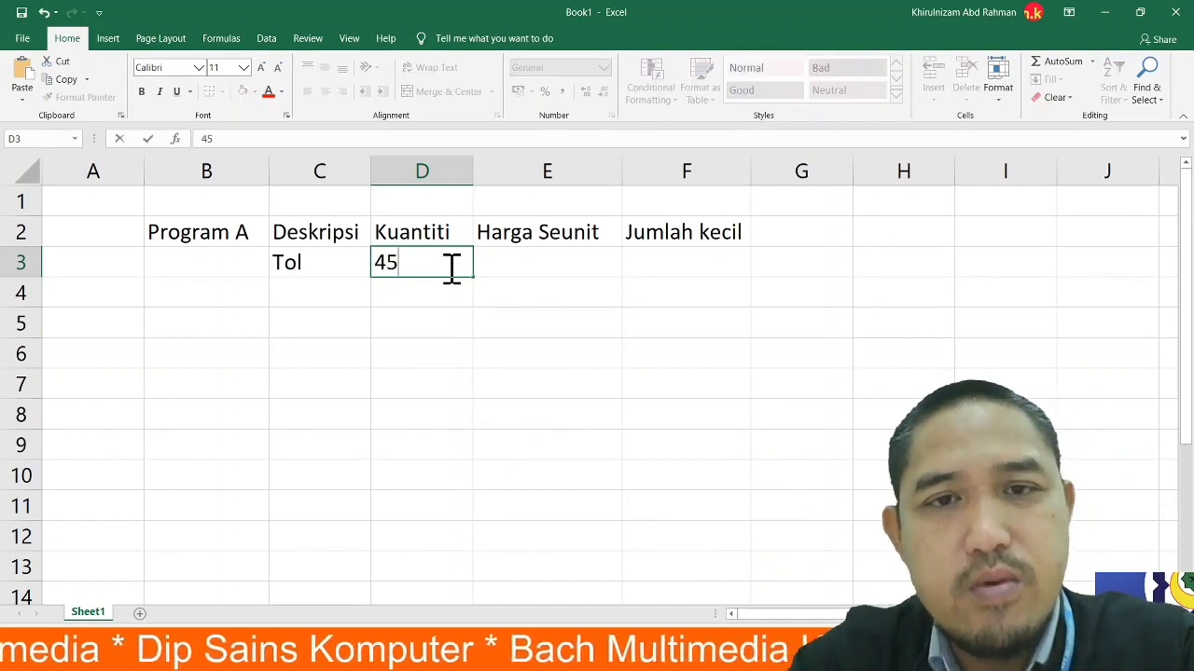
pyautogui.click(557, 264)
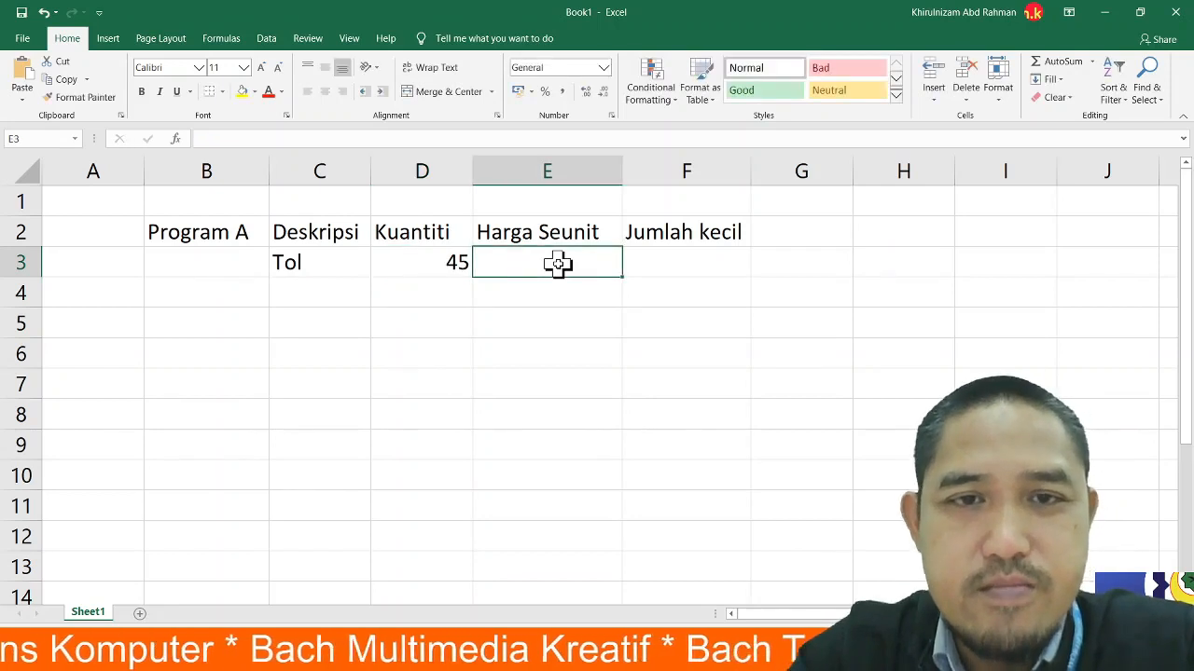
pyautogui.click(434, 268)
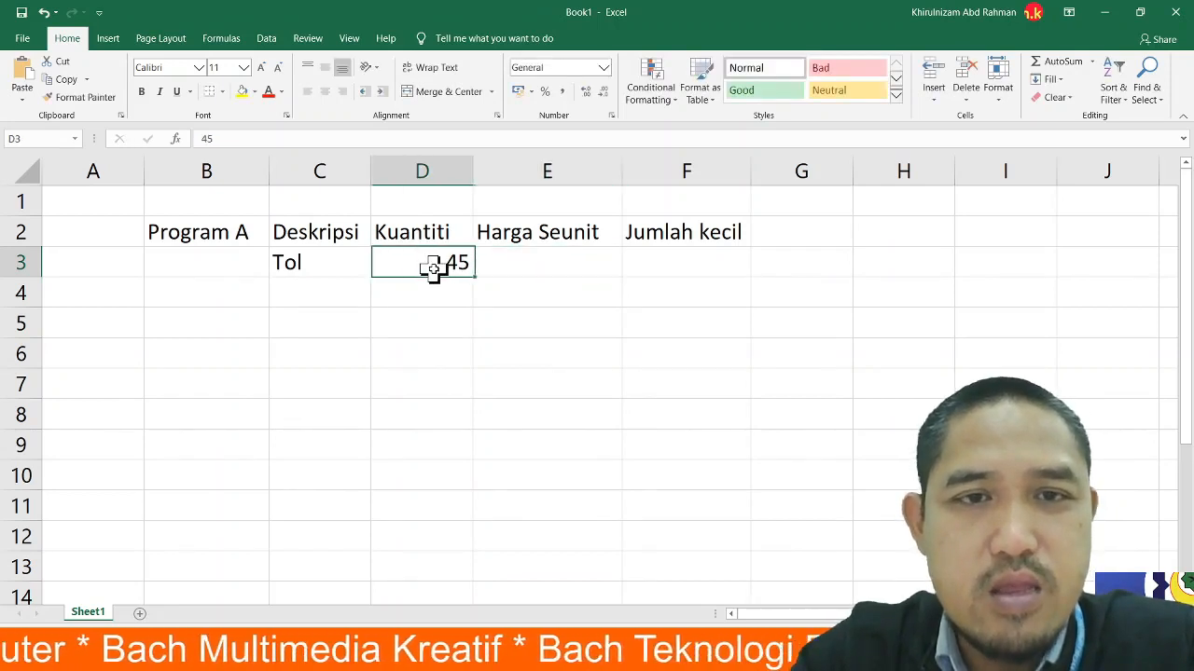
pyautogui.write('2')
pyautogui.click(546, 268)
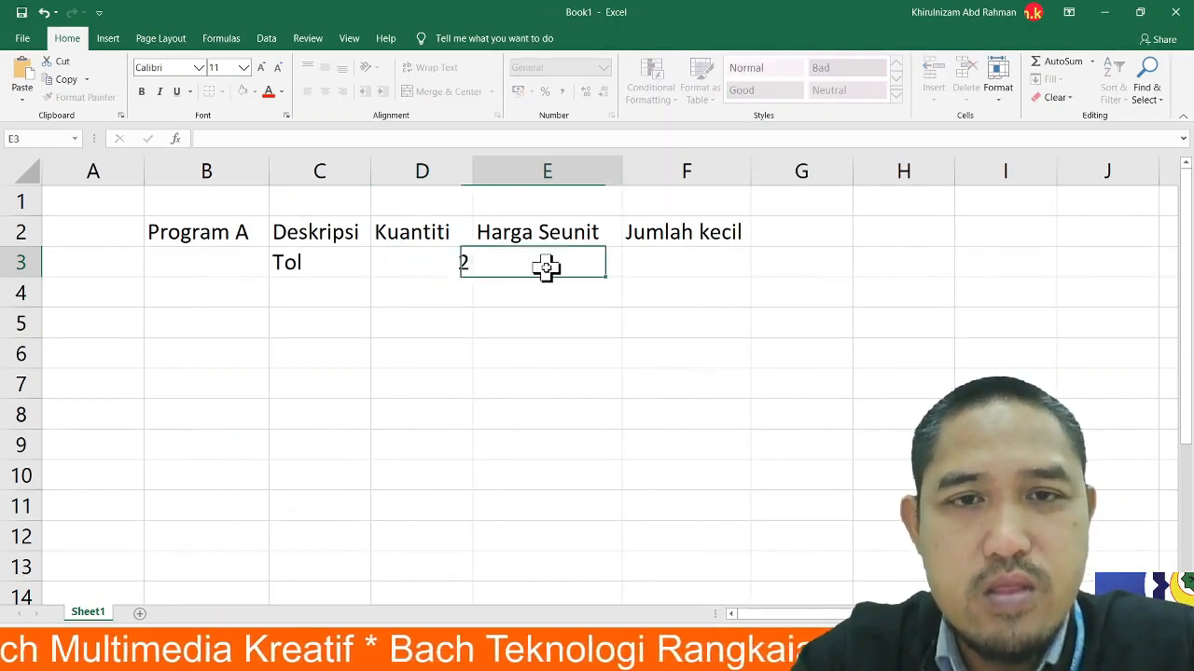
pyautogui.write('45')
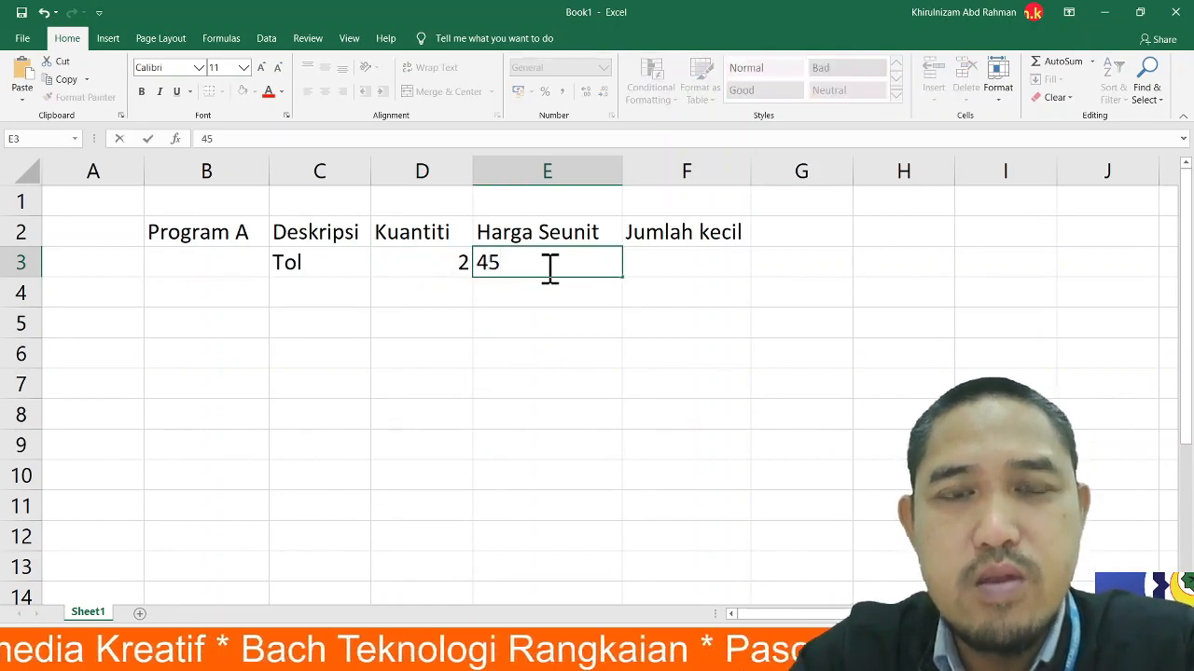
# - Enter the manually calculated Tol subtotal 90 in cell F3, and clear the cell again
pyautogui.click(701, 268)
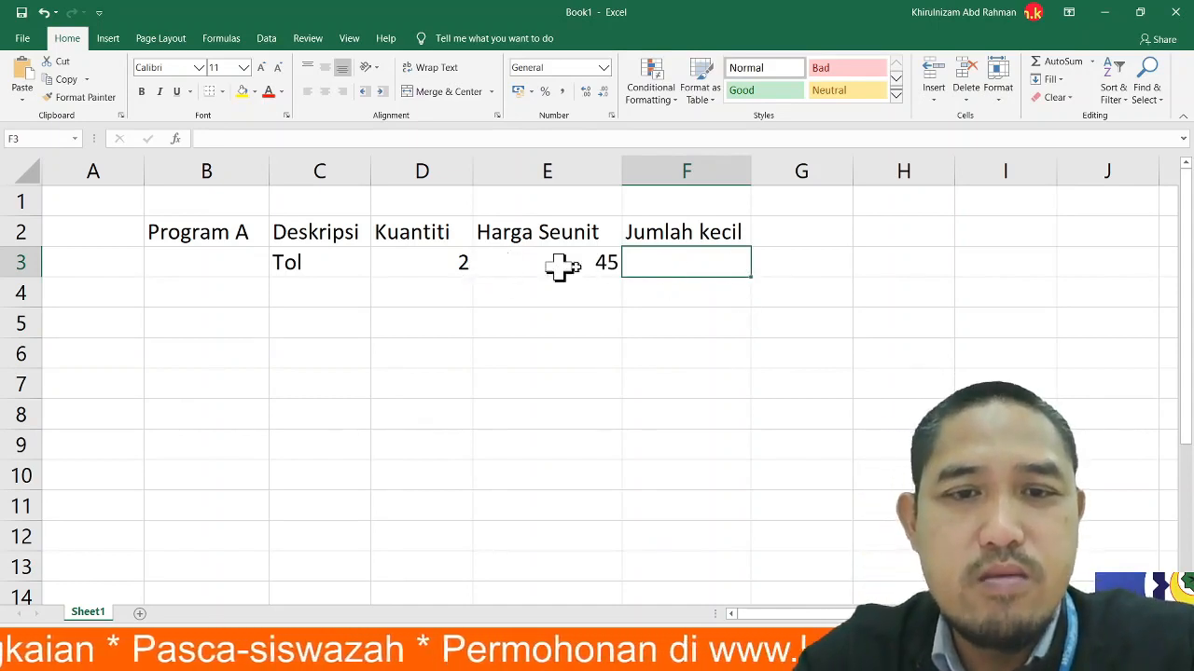
pyautogui.write('90')
pyautogui.press('Return')
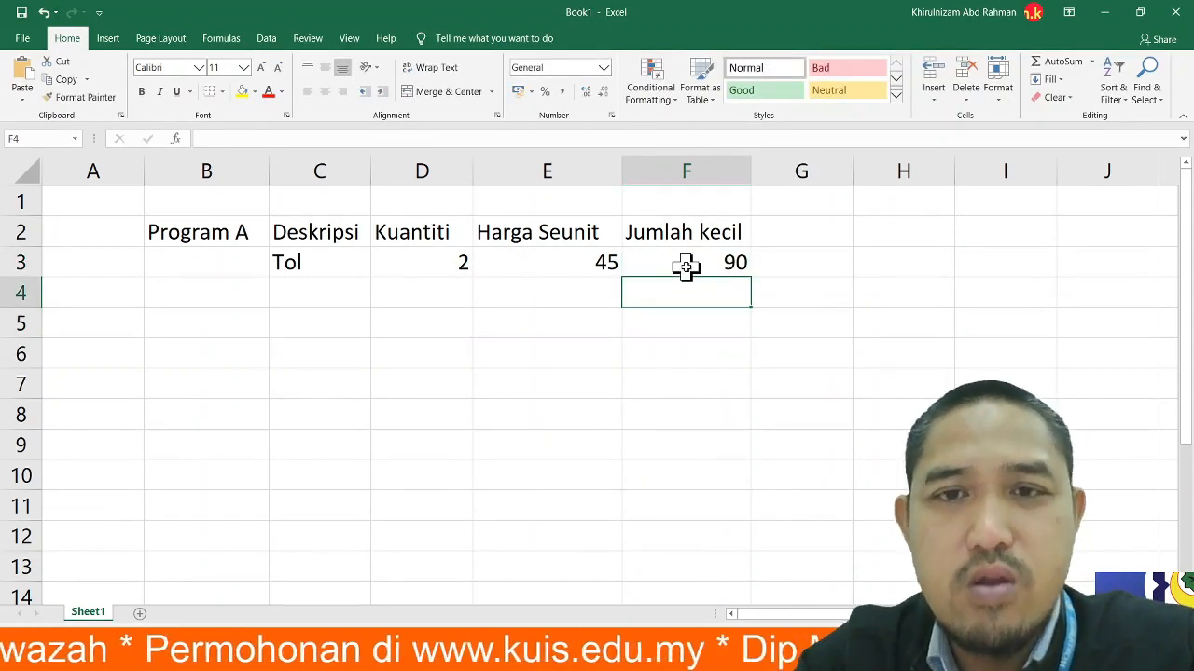
pyautogui.click(686, 268)
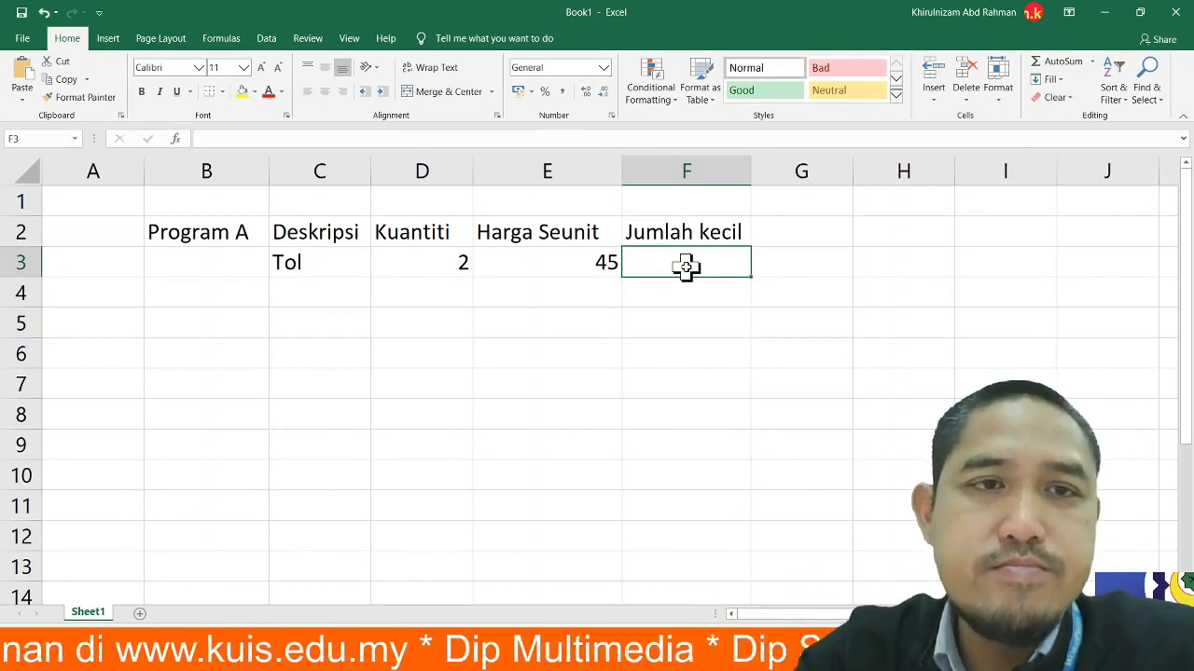
# - Enter the formula =D3*E3 in cell F3 to calculate the Tol subtotal from its quantity and unit price
pyautogui.click(554, 140)
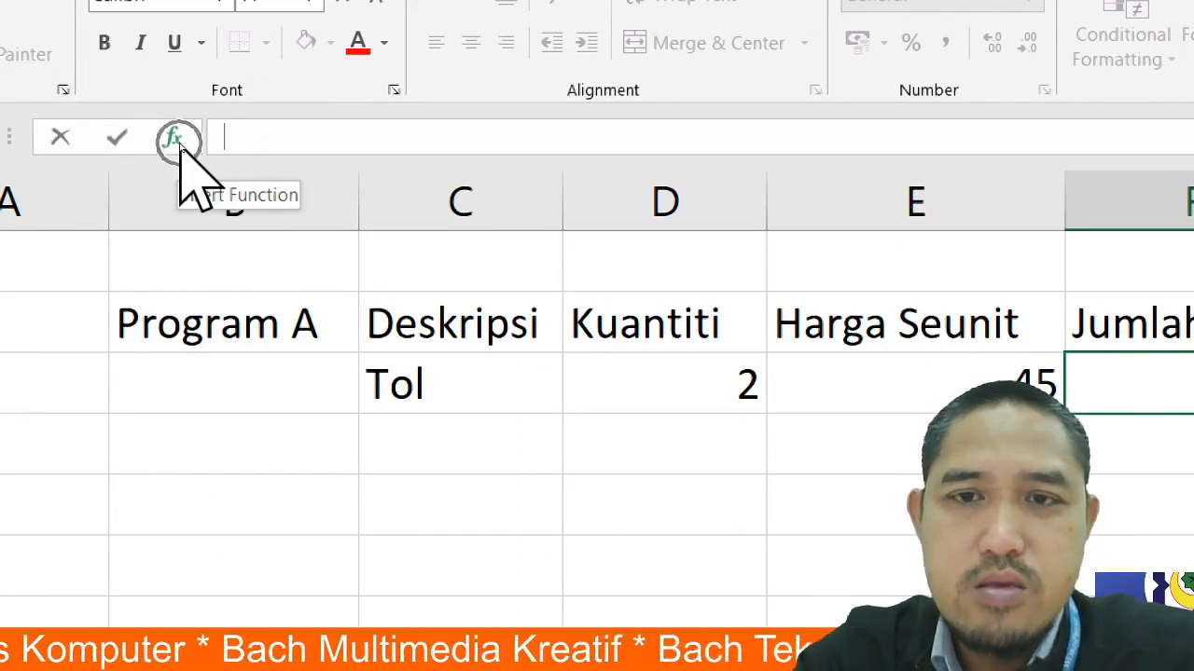
pyautogui.click(174, 140)
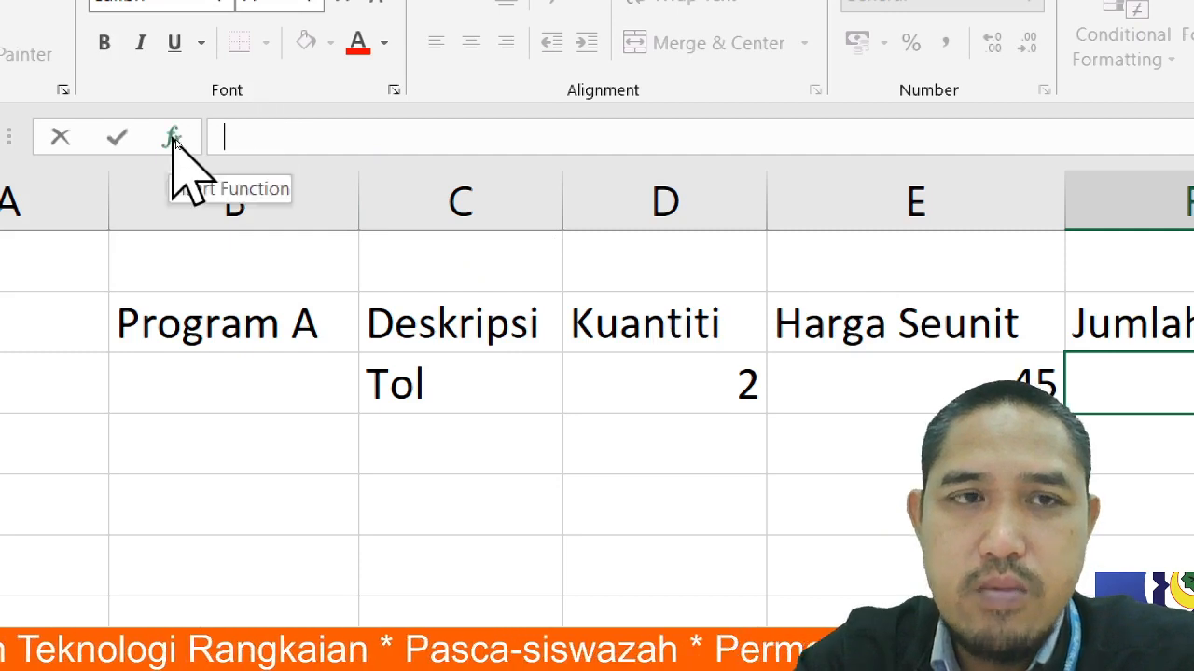
pyautogui.click(229, 140)
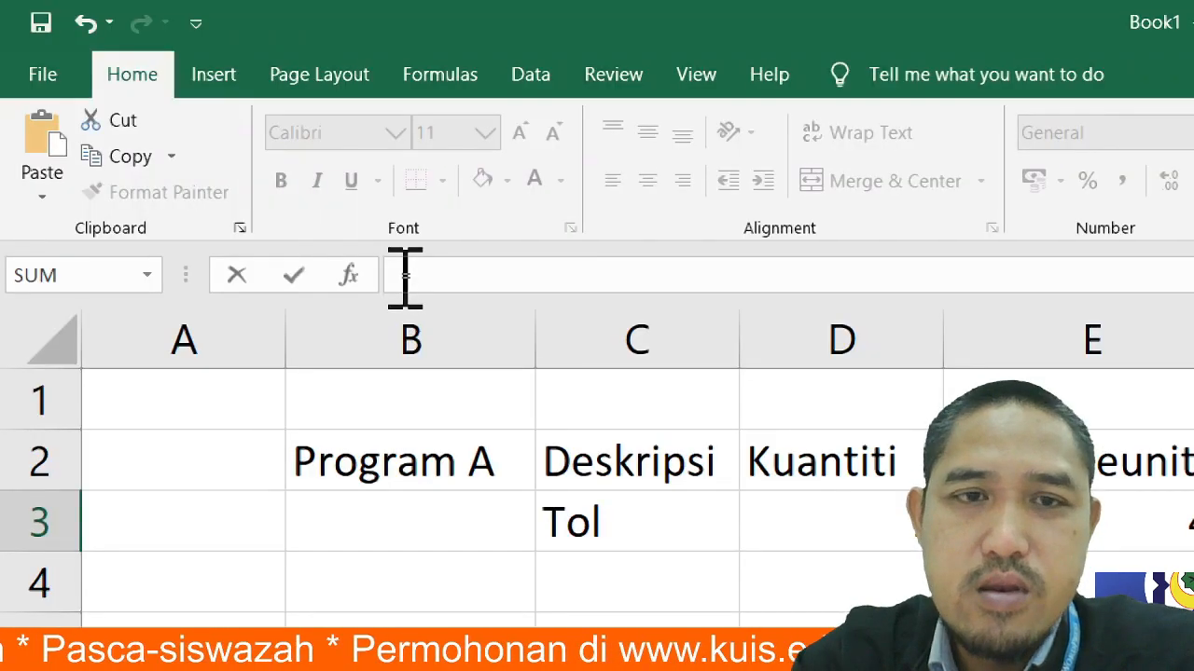
pyautogui.write('=')
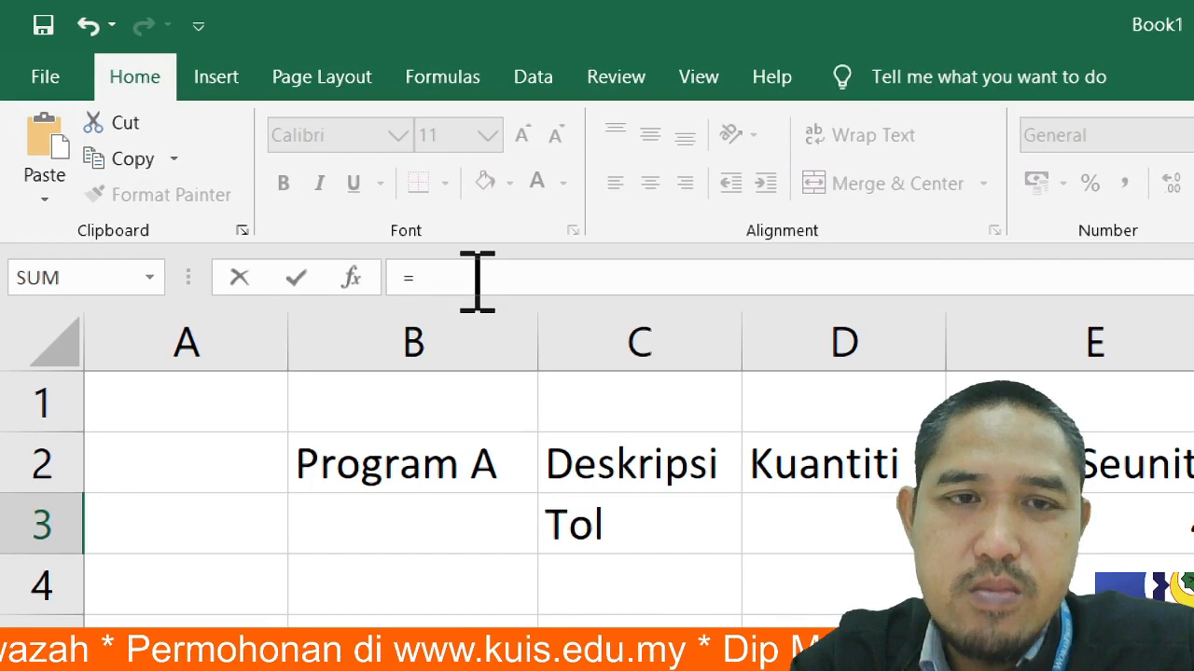
pyautogui.click(860, 524)
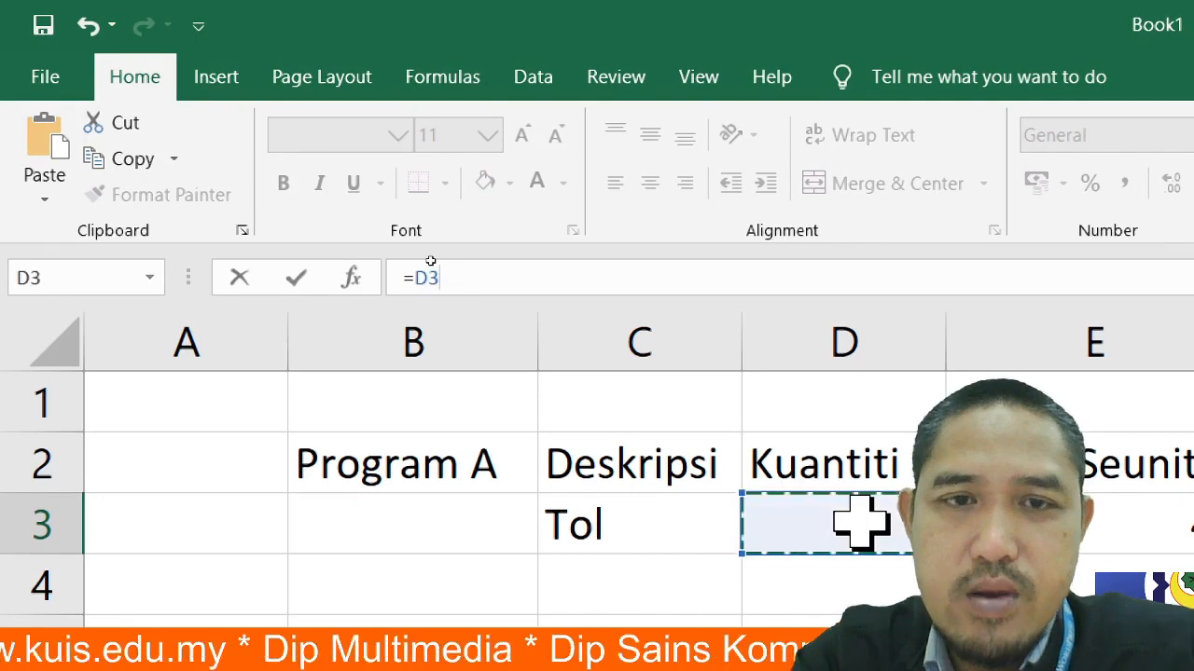
pyautogui.write('*')
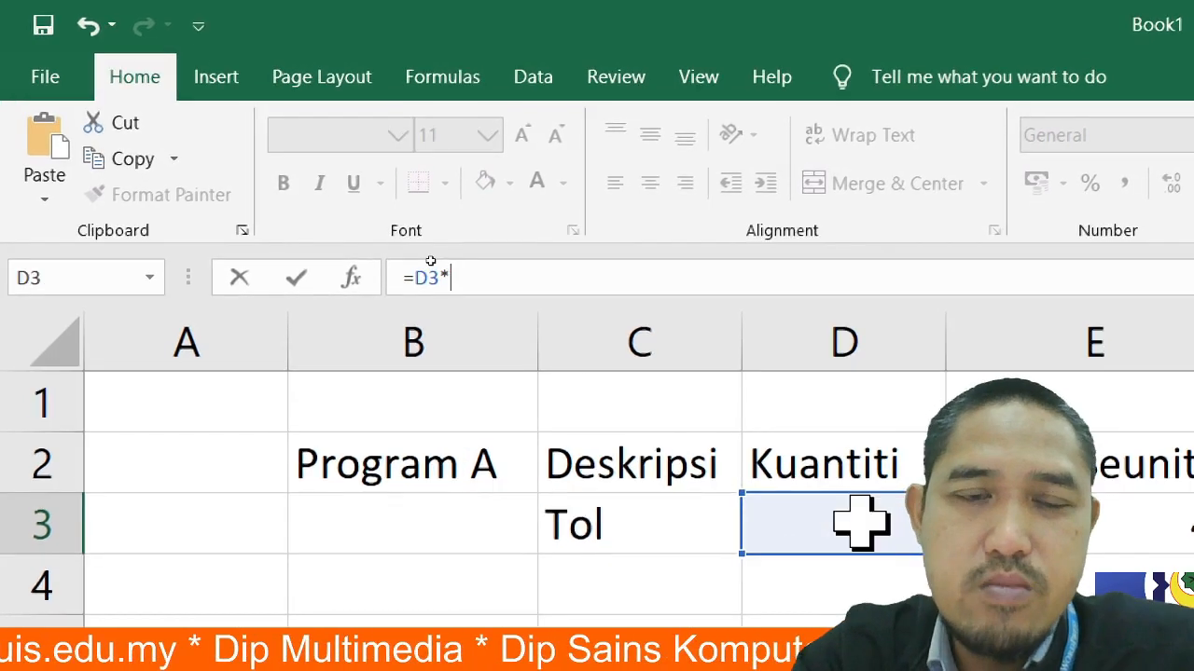
pyautogui.press('Return')
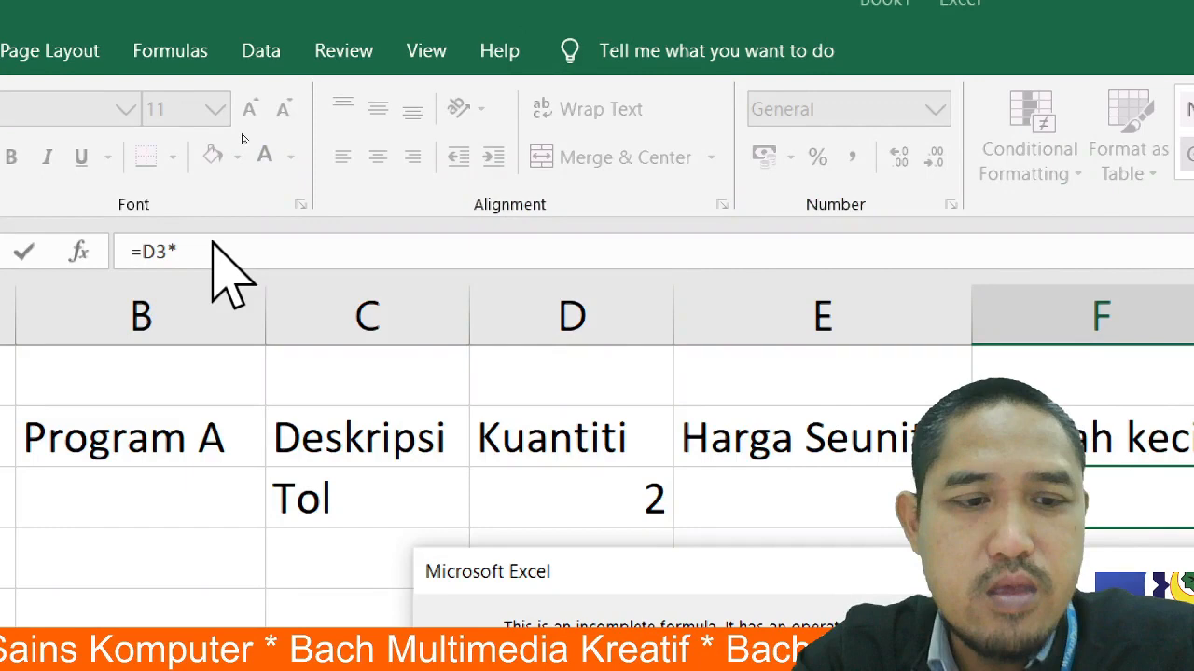
pyautogui.press('Return')
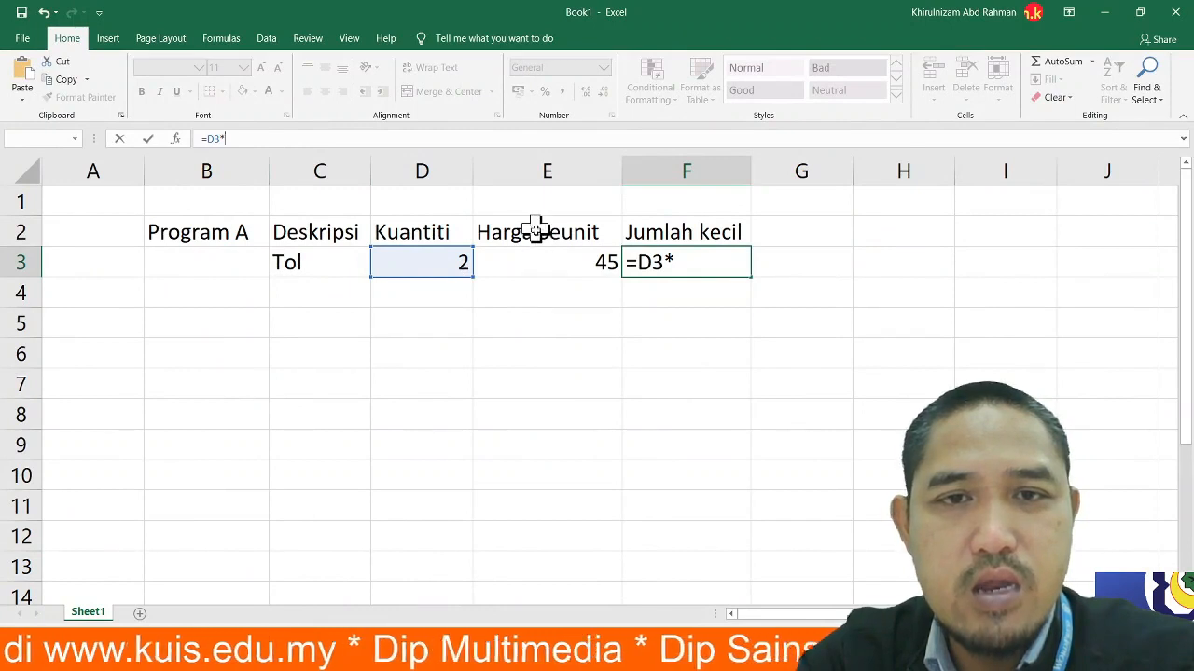
pyautogui.click(567, 263)
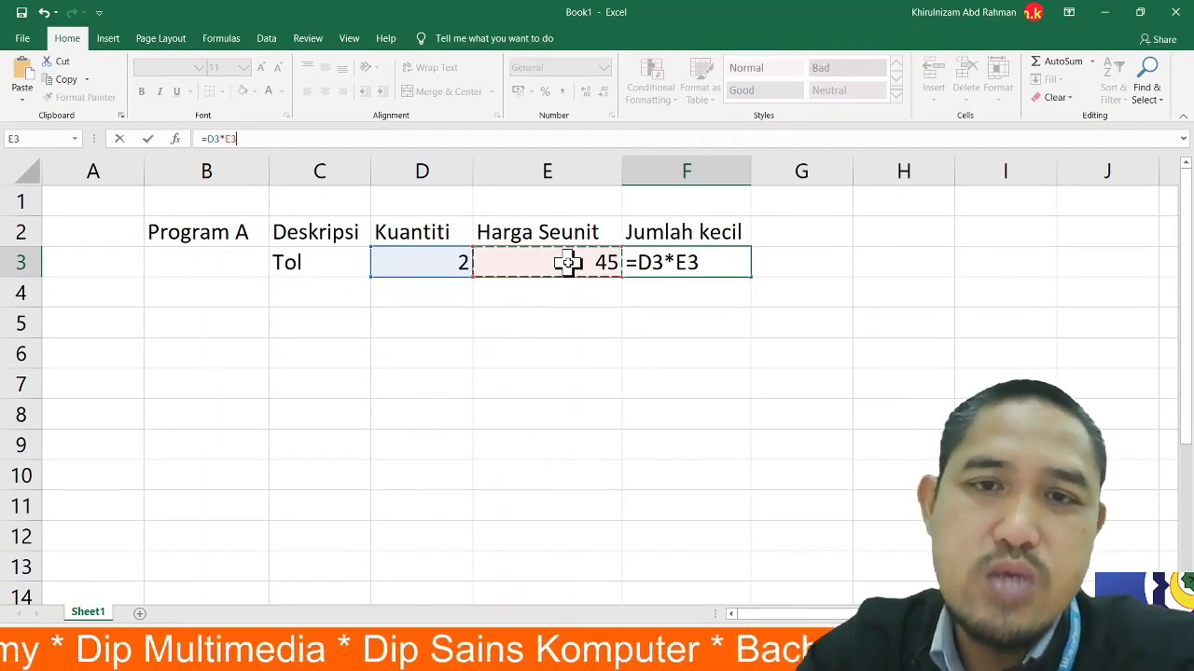
pyautogui.press('Return')
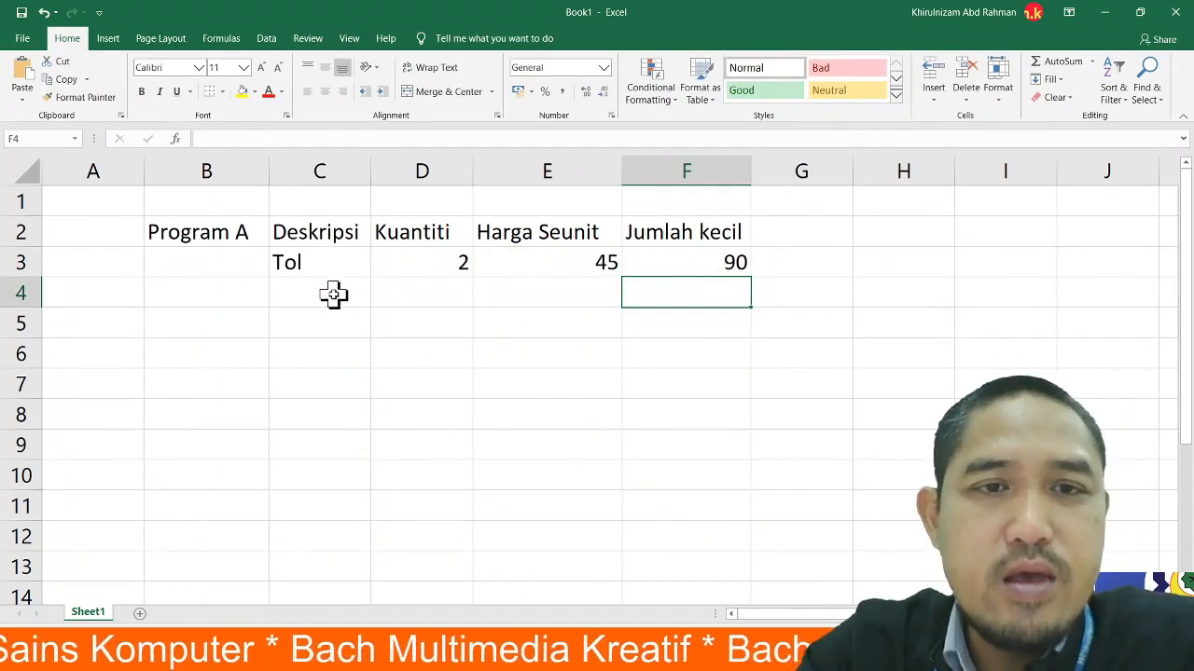
# - Check the second SMKSTM item in the Word table and enter Perbatuan under Deskripsi in cell C4 of the Excel sheet
pyautogui.hotkey('alt', 'Tab')
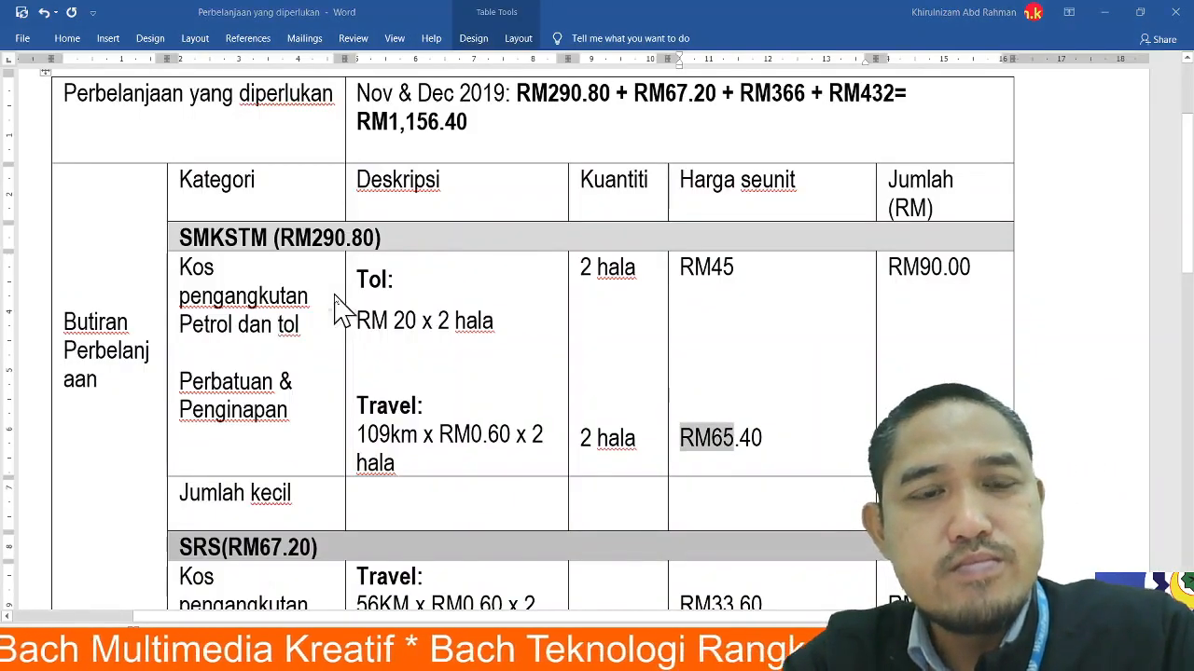
pyautogui.hotkey('alt', 'Tab')
pyautogui.click(333, 293)
pyautogui.write('Pe')
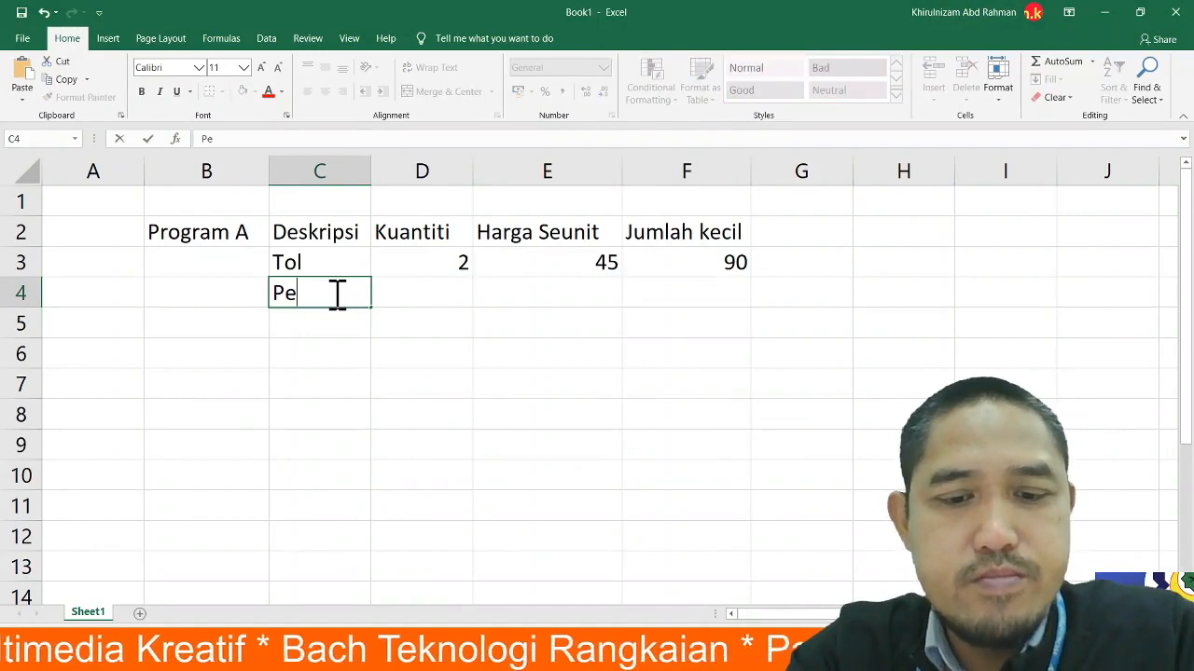
pyautogui.write('rbatuan')
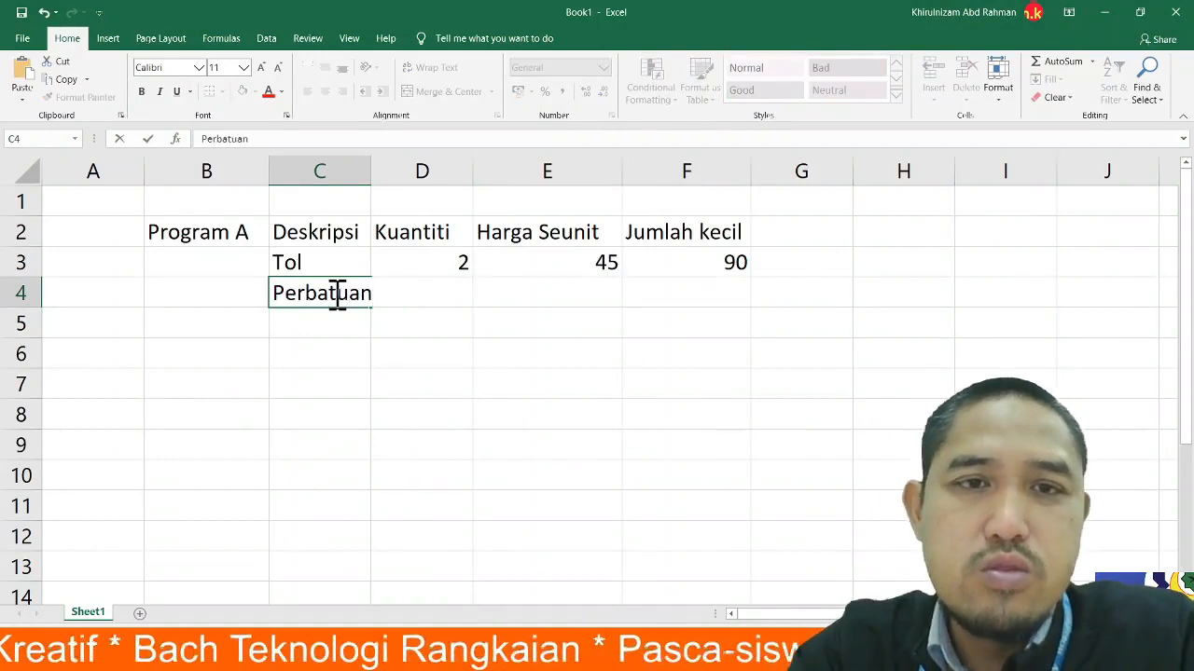
pyautogui.click(431, 329)
# - Set the Perbatuan quantity in cell D4 to 1000
pyautogui.click(452, 296)
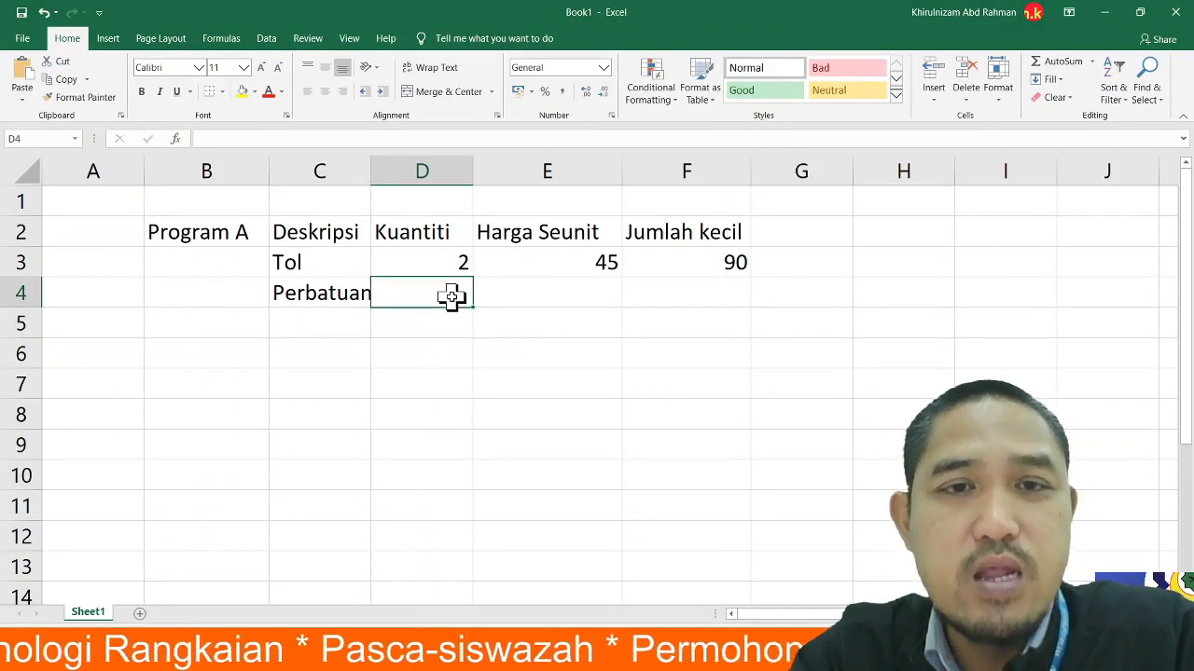
pyautogui.write('2')
pyautogui.click(588, 292)
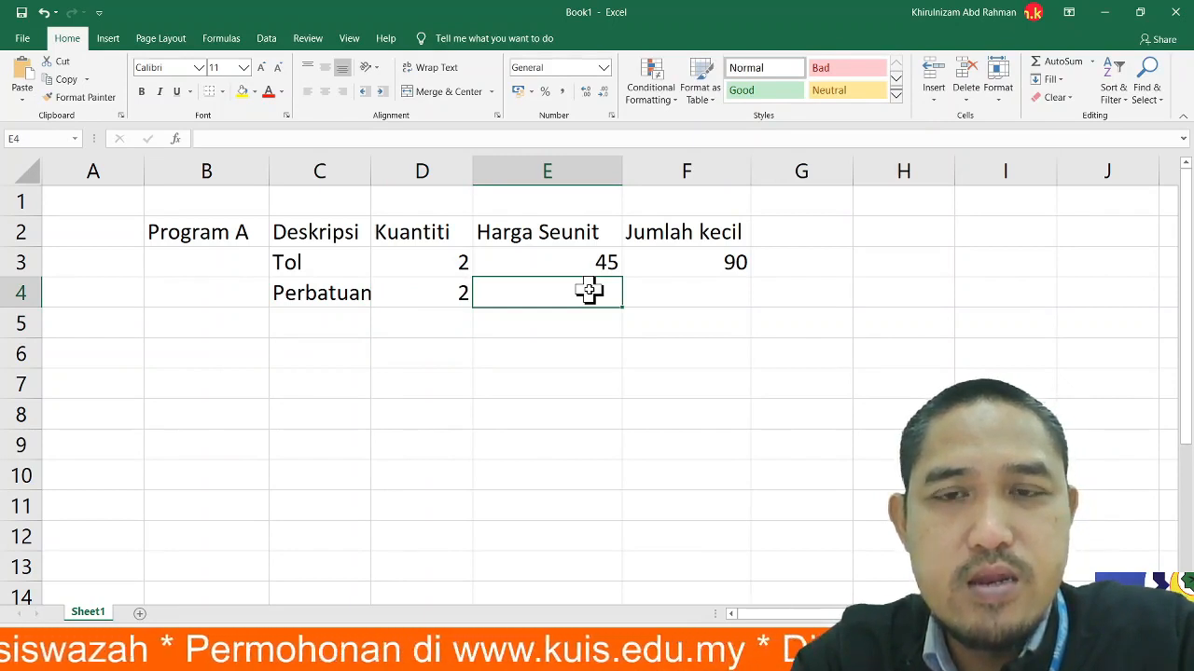
pyautogui.click(451, 300)
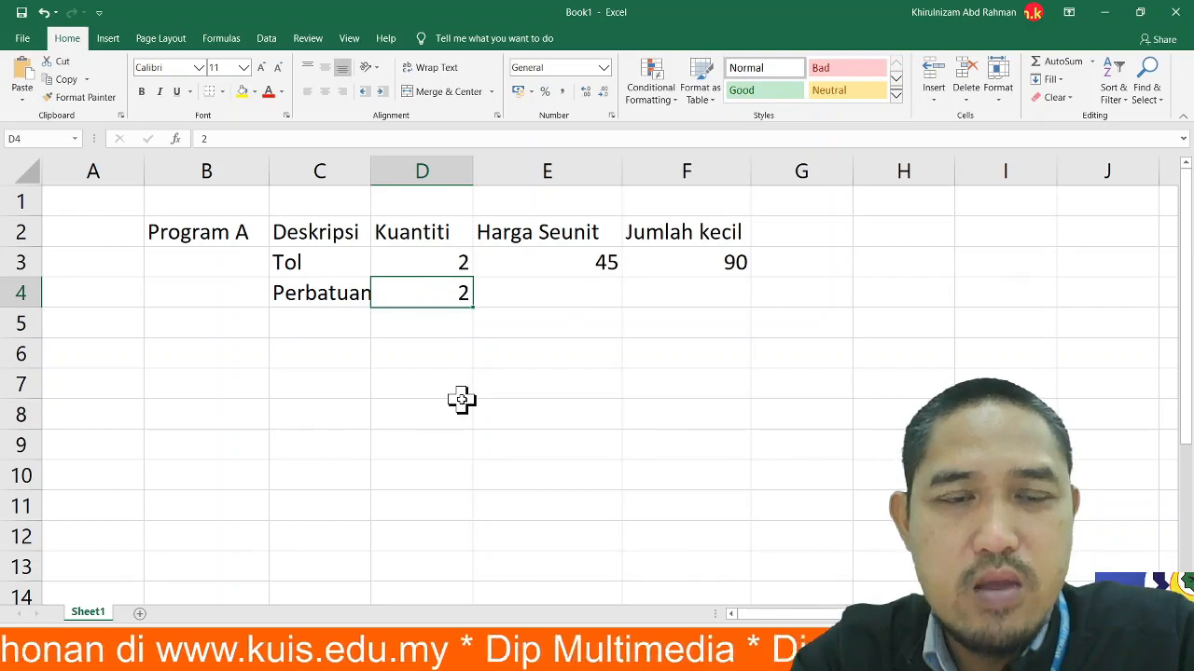
pyautogui.doubleClick(448, 298)
pyautogui.press('BackSpace')
pyautogui.write('100')
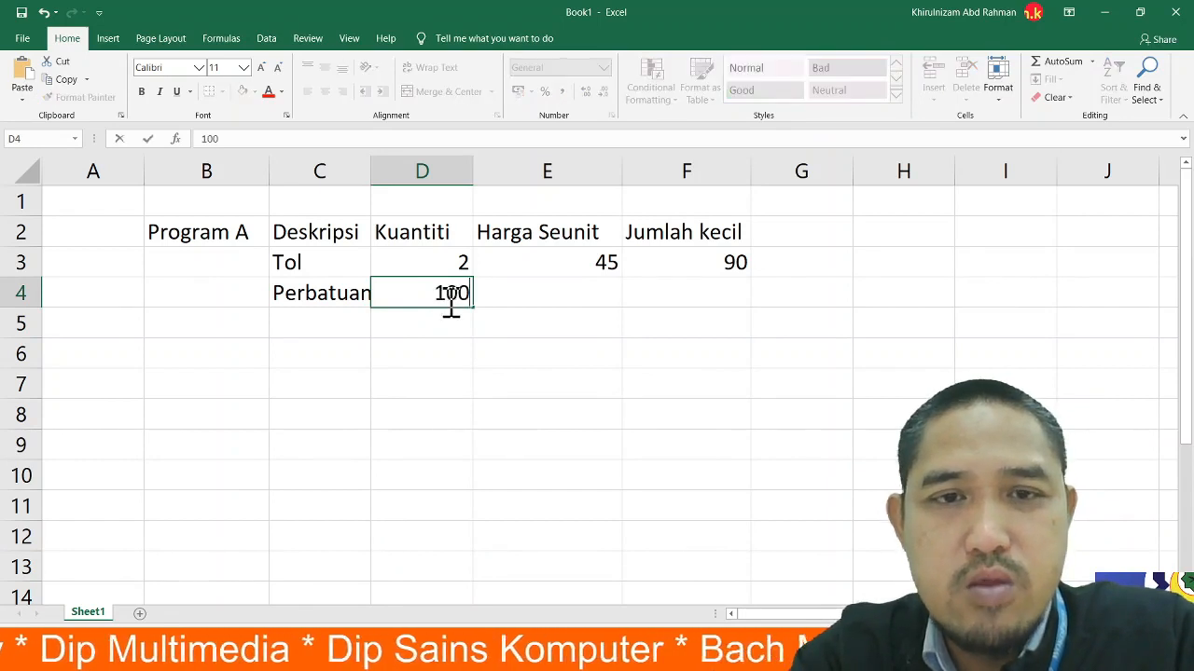
pyautogui.write('0')
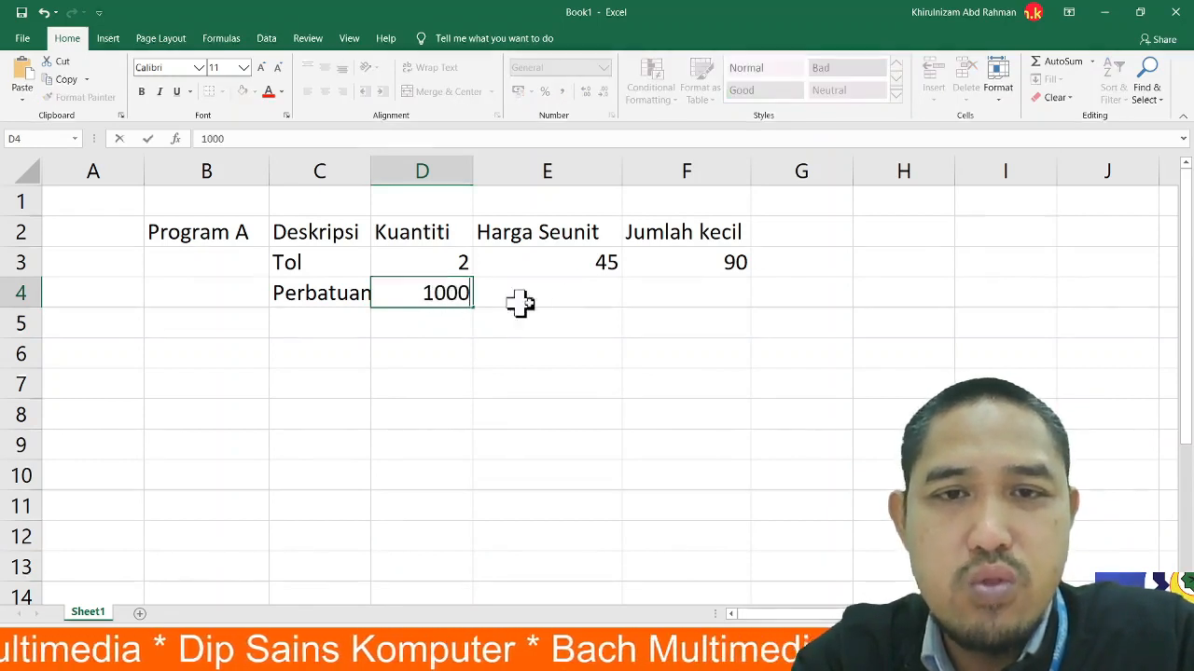
# - Enter the Perbatuan unit price 0.60 under Harga Seunit in cell E4
pyautogui.click(605, 292)
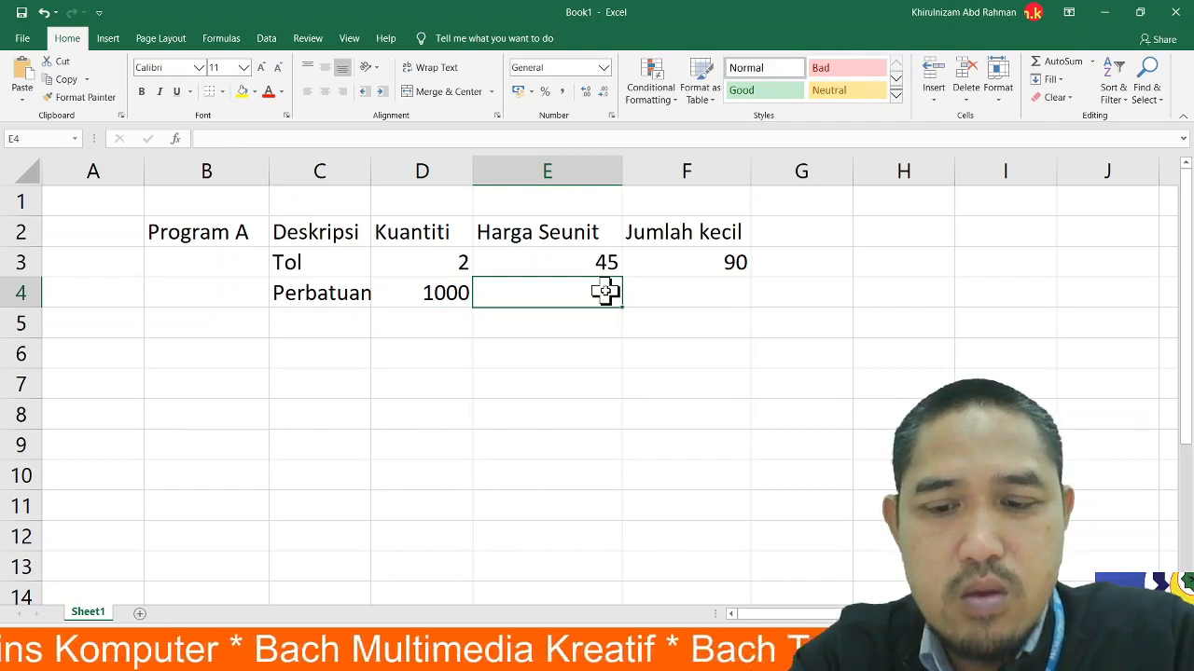
pyautogui.write('0.6')
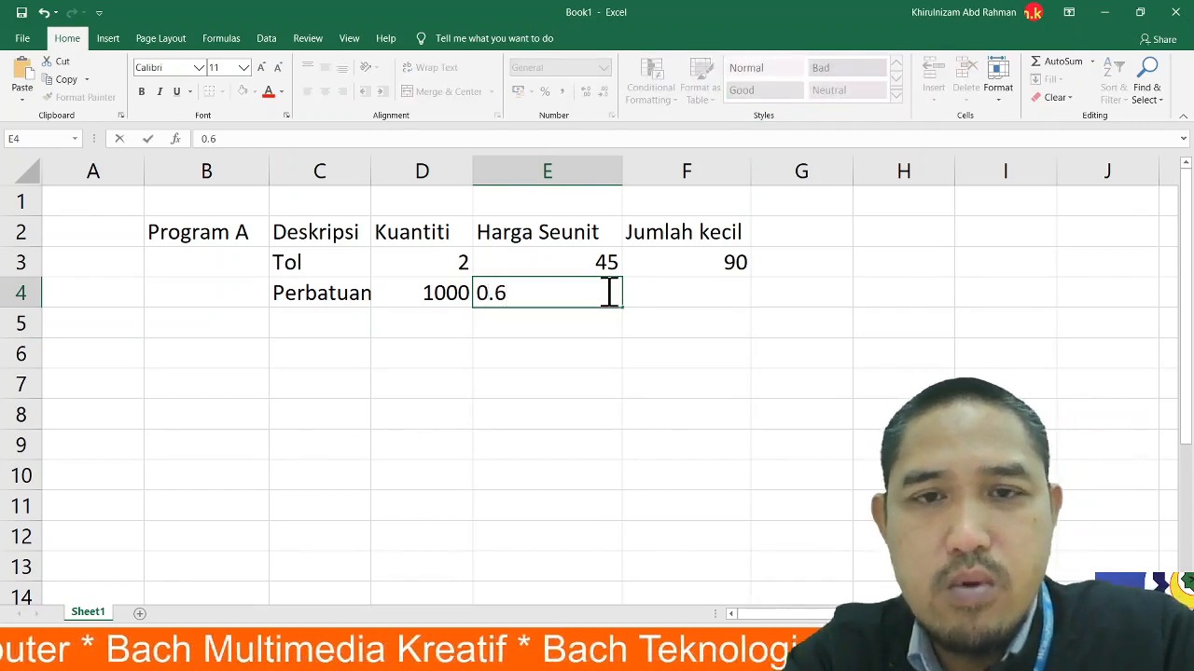
pyautogui.write('0')
pyautogui.press('Return')
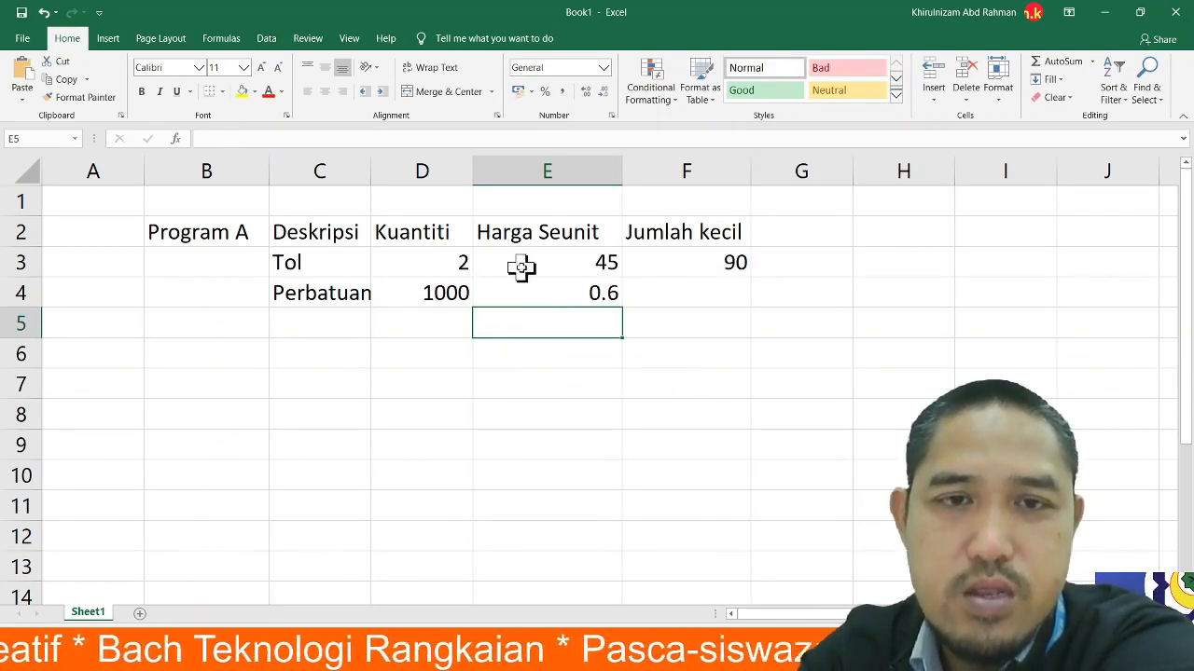
pyautogui.click(704, 295)
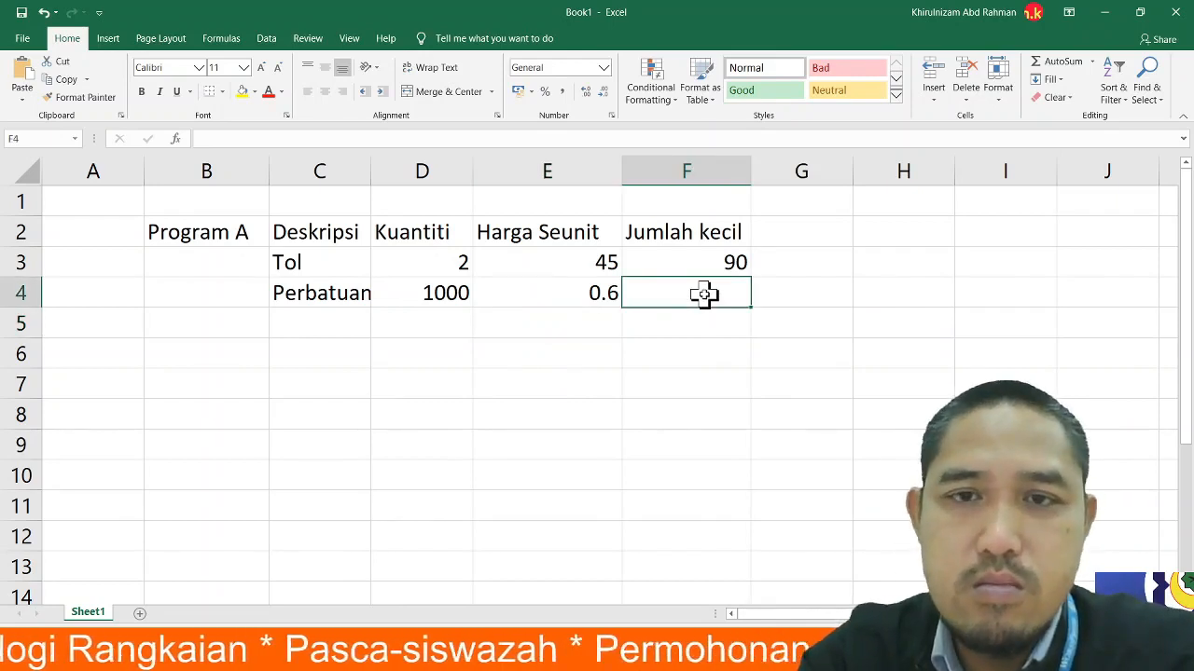
pyautogui.write('+')
pyautogui.press('BackSpace')
pyautogui.write('=')
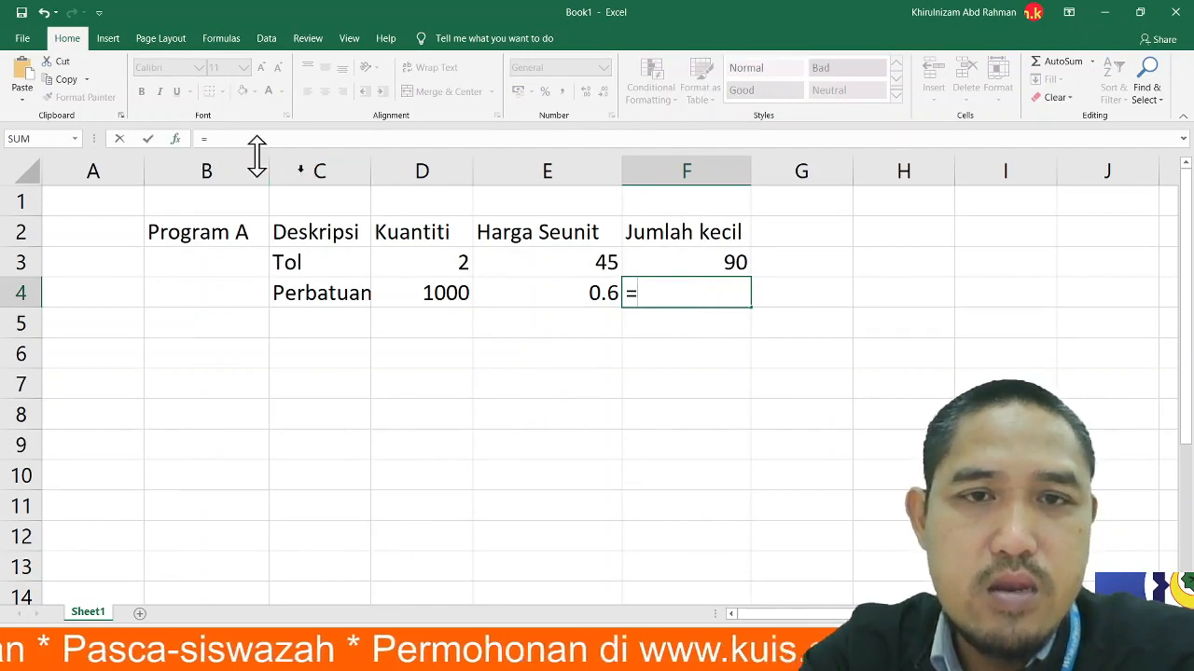
pyautogui.press('Escape')
# - Enter the formula =D4+E4 in cell F4 under Jumlah kecil for the Perbatuan row
pyautogui.click(688, 294)
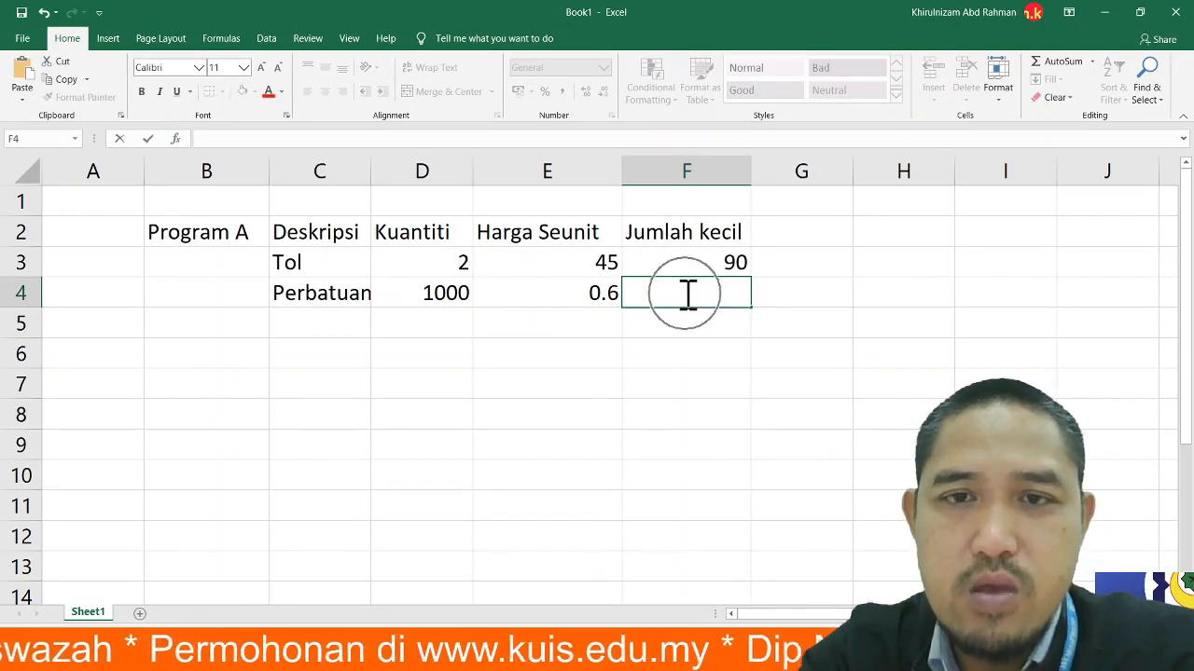
pyautogui.click(687, 294)
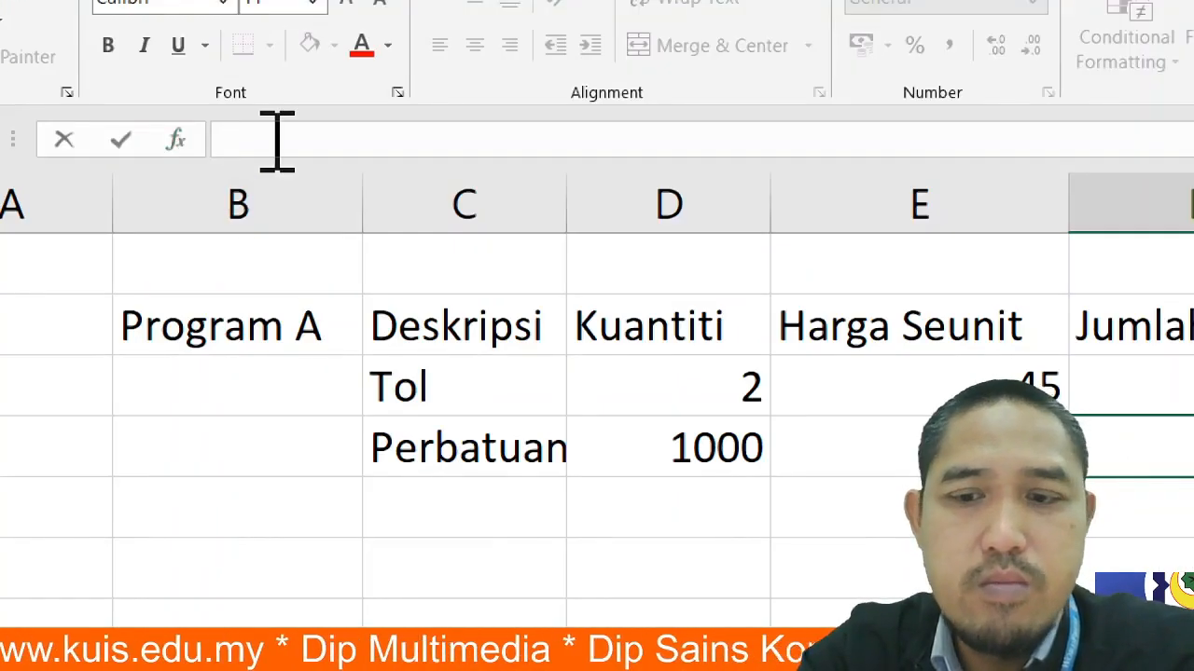
pyautogui.write('=')
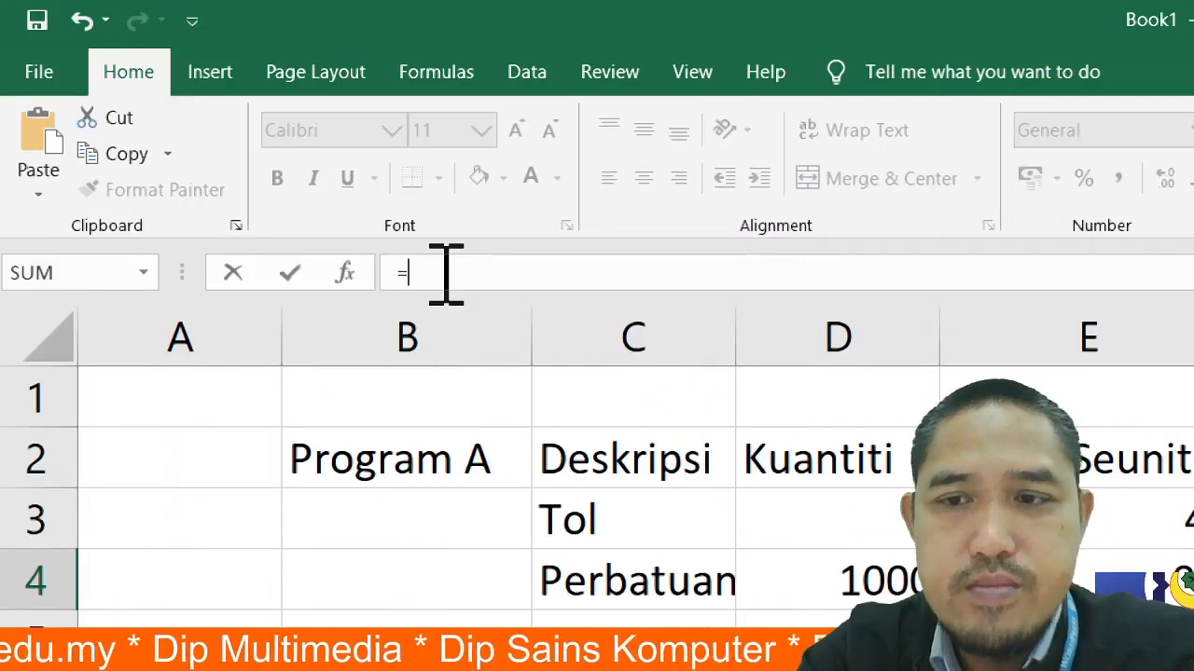
pyautogui.click(867, 585)
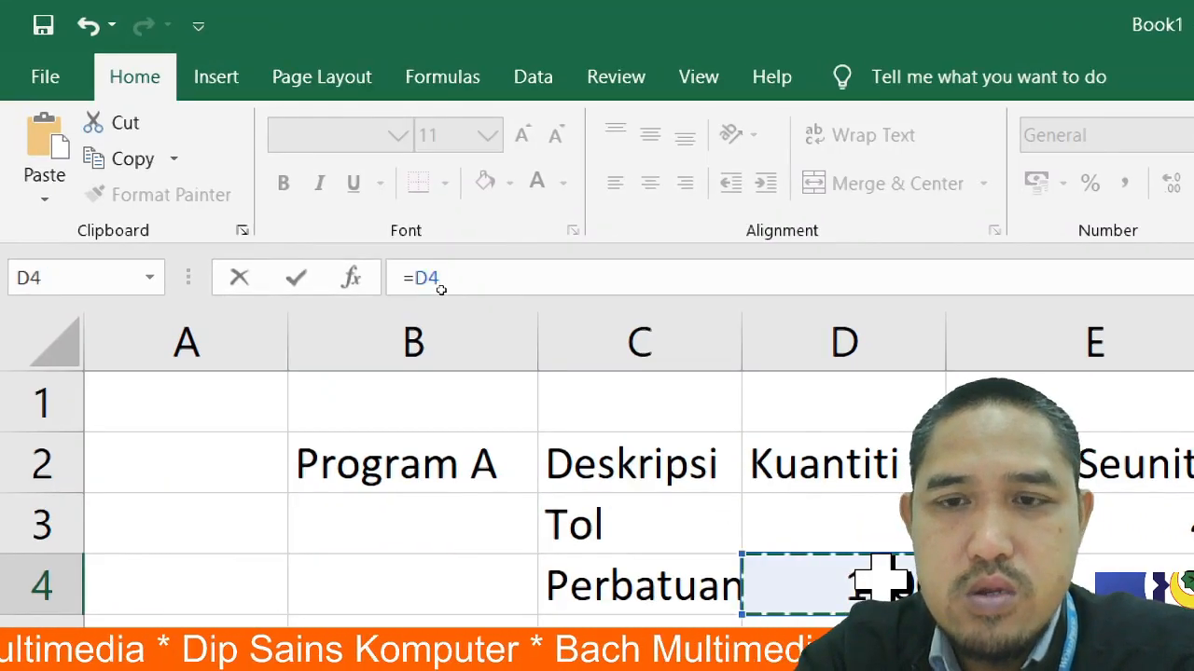
pyautogui.write('+')
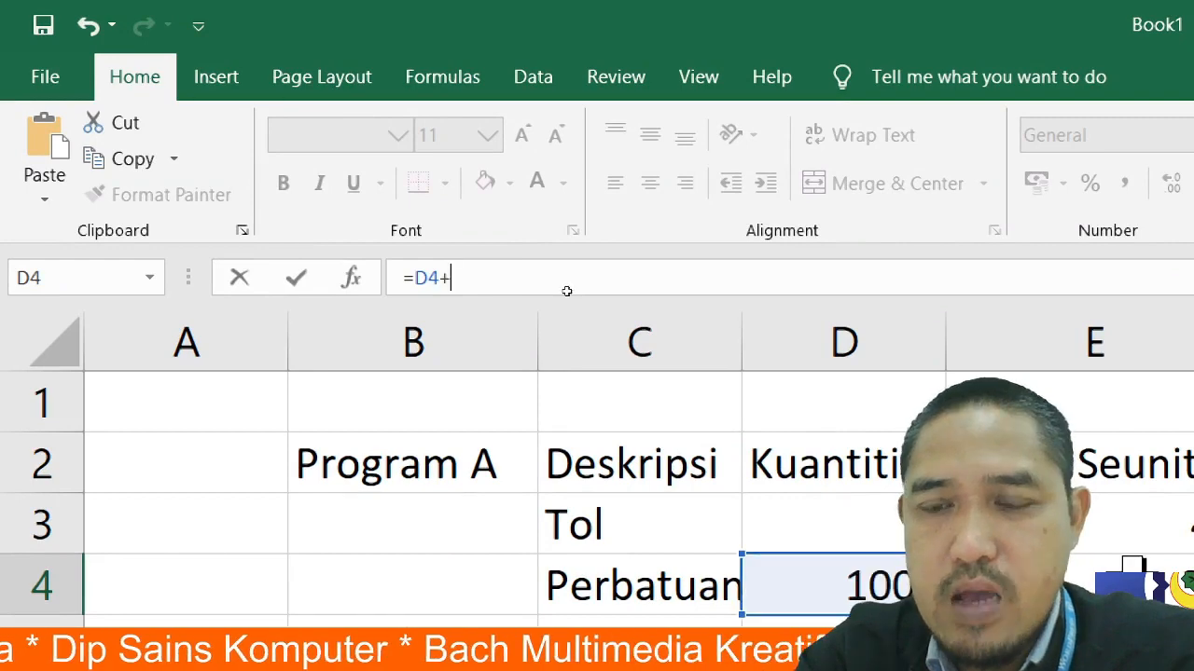
pyautogui.press('Right')
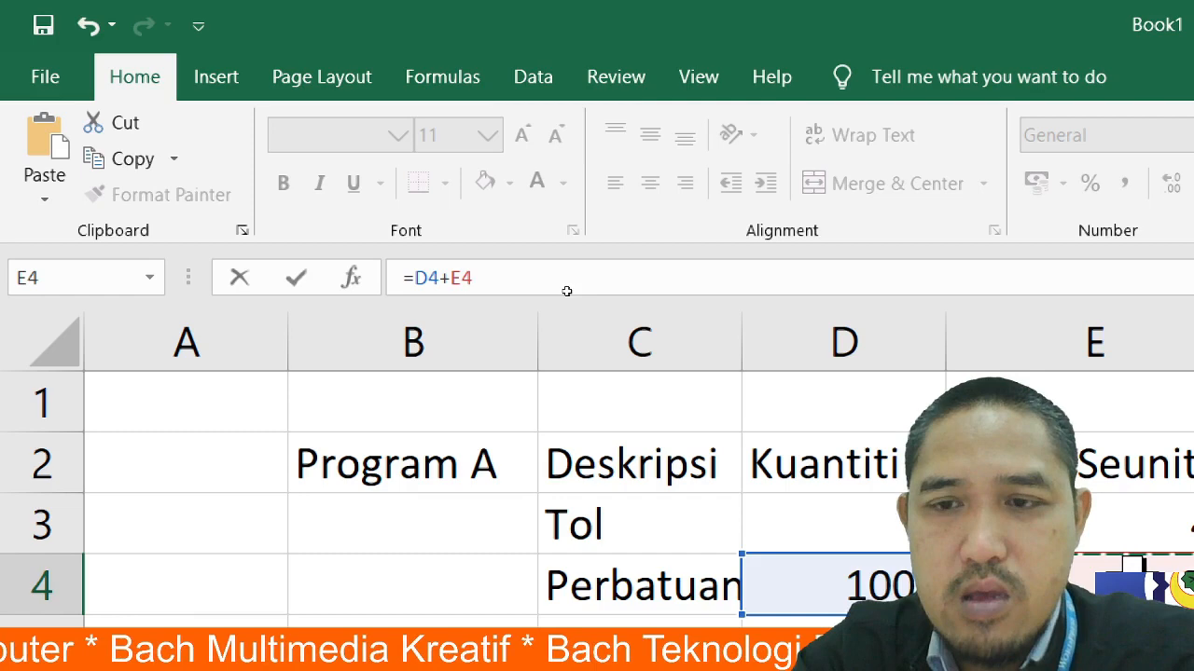
pyautogui.press('Return')
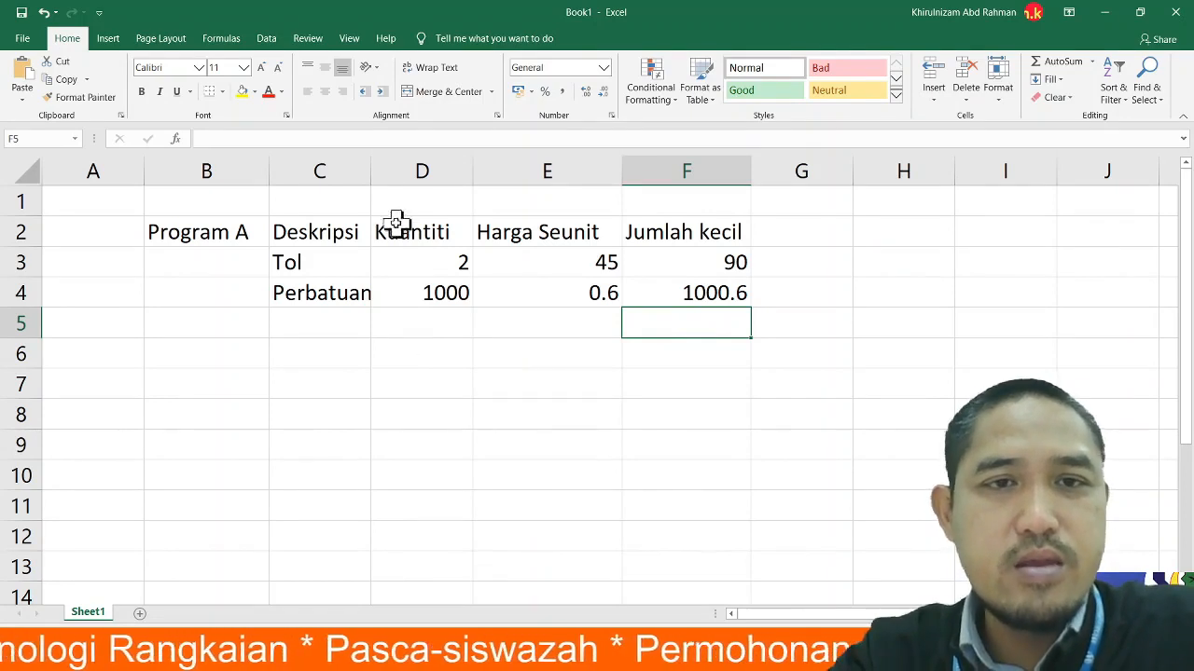
# - Widen column C to fit Perbatuan and format the numbers in D3:F4 with two decimal places
pyautogui.moveTo(370, 182); pyautogui.dragTo(380, 181)
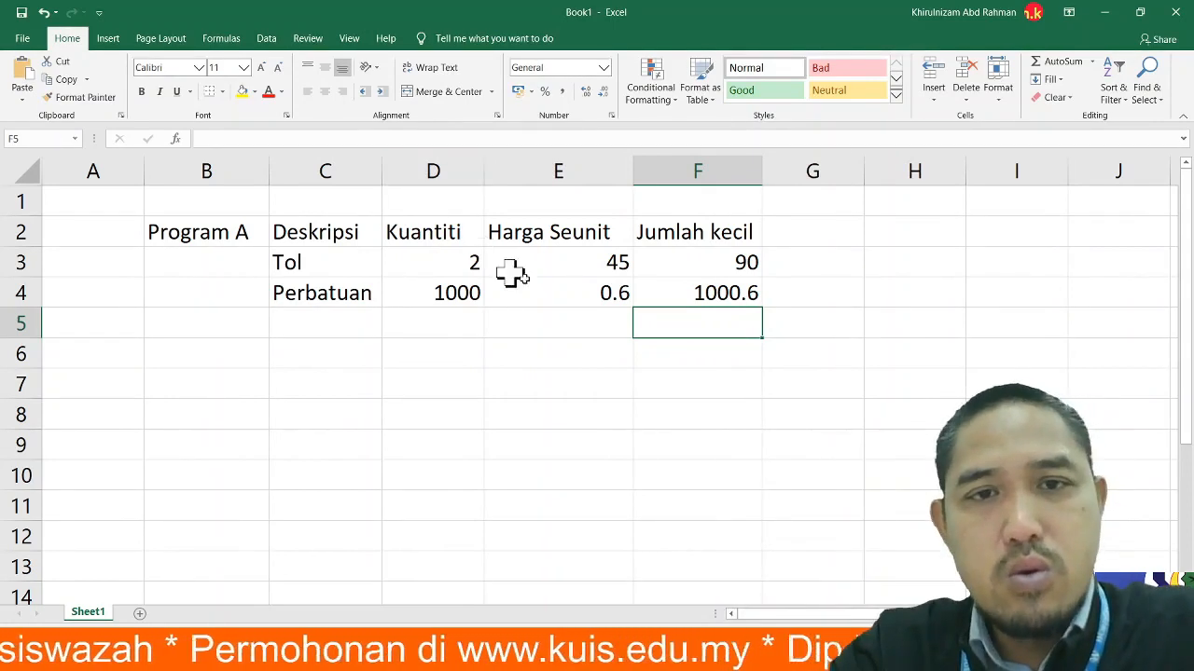
pyautogui.click(581, 295)
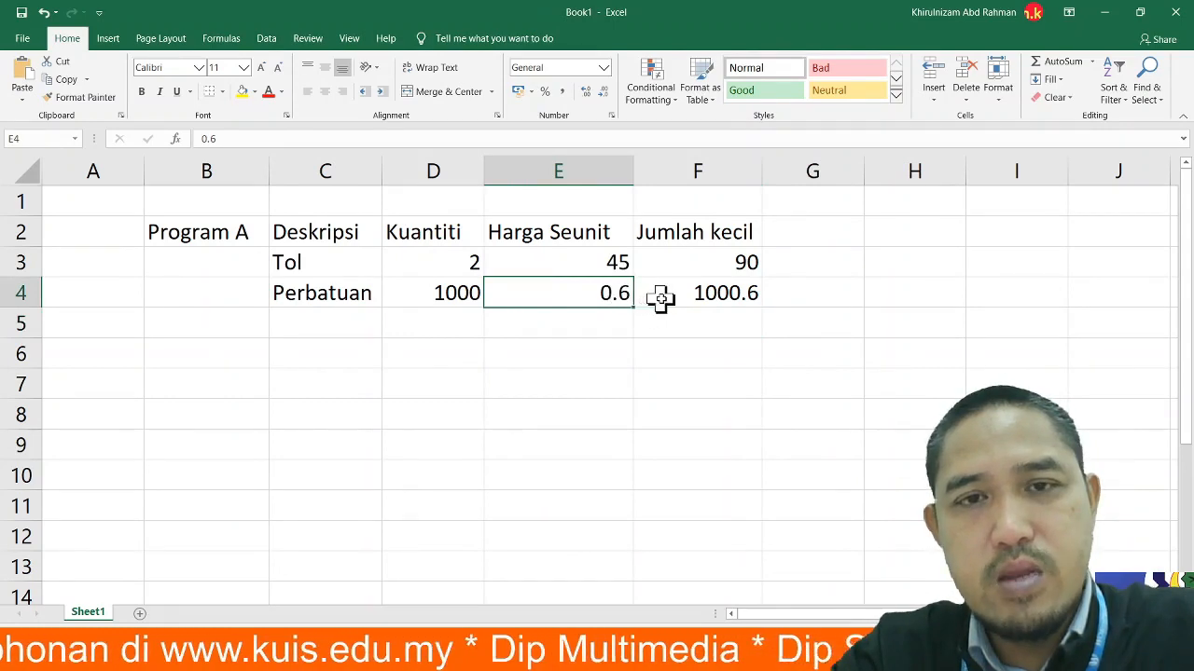
pyautogui.click(448, 262)
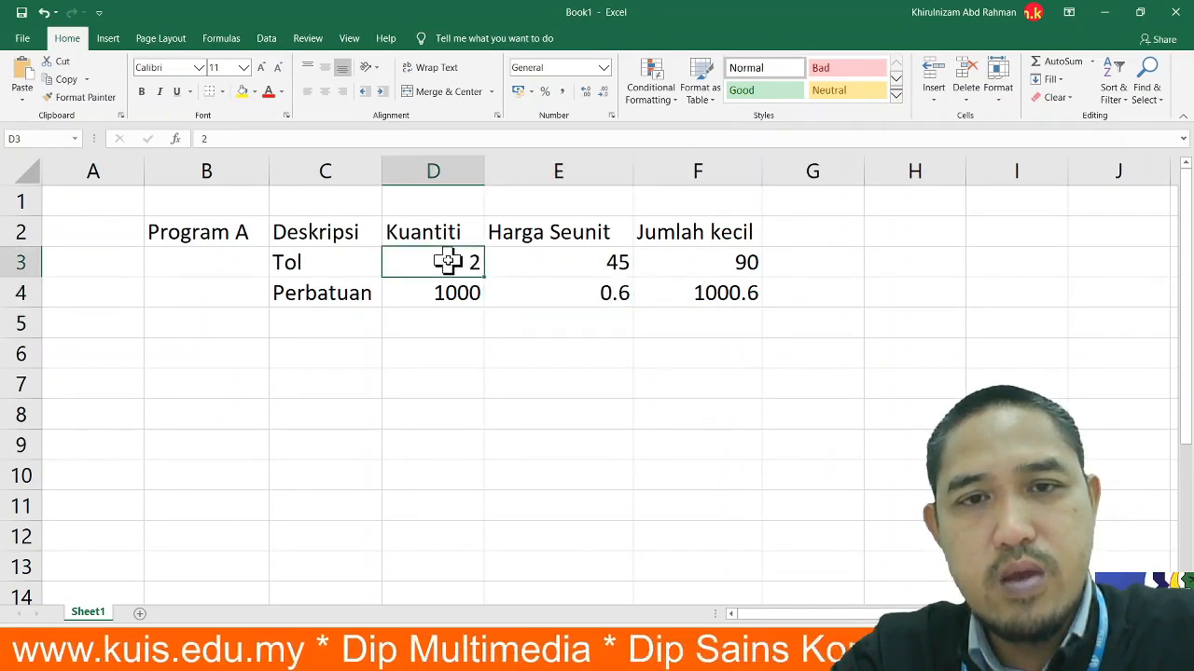
pyautogui.moveTo(447, 262); pyautogui.dragTo(678, 281)
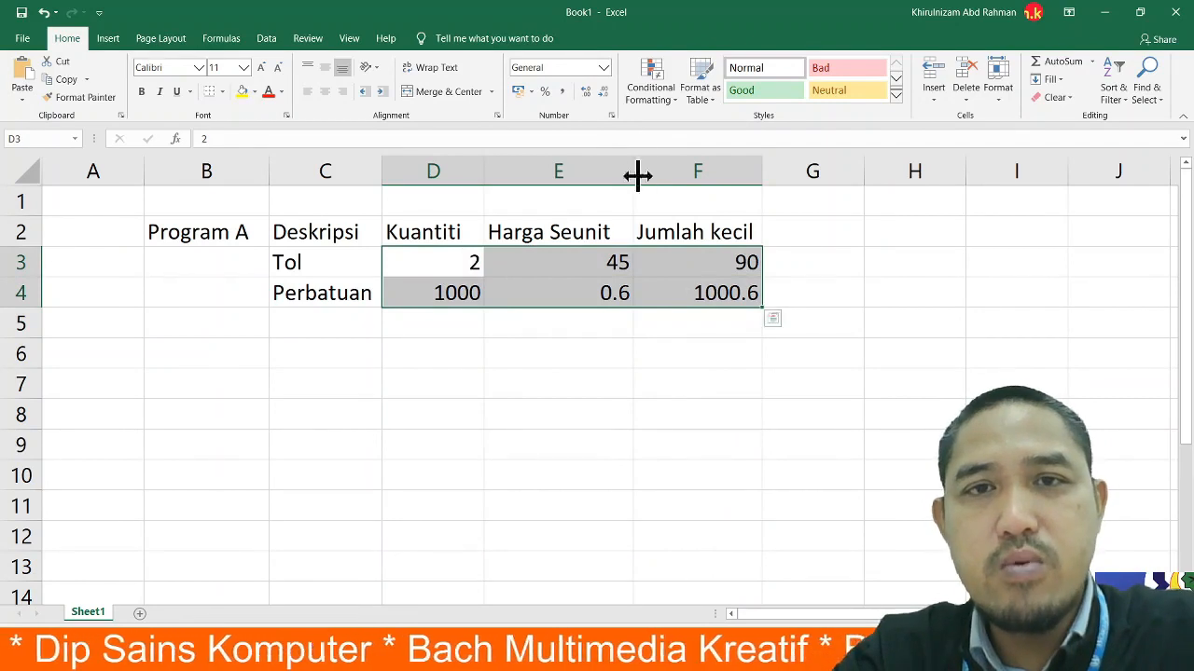
pyautogui.click(605, 91)
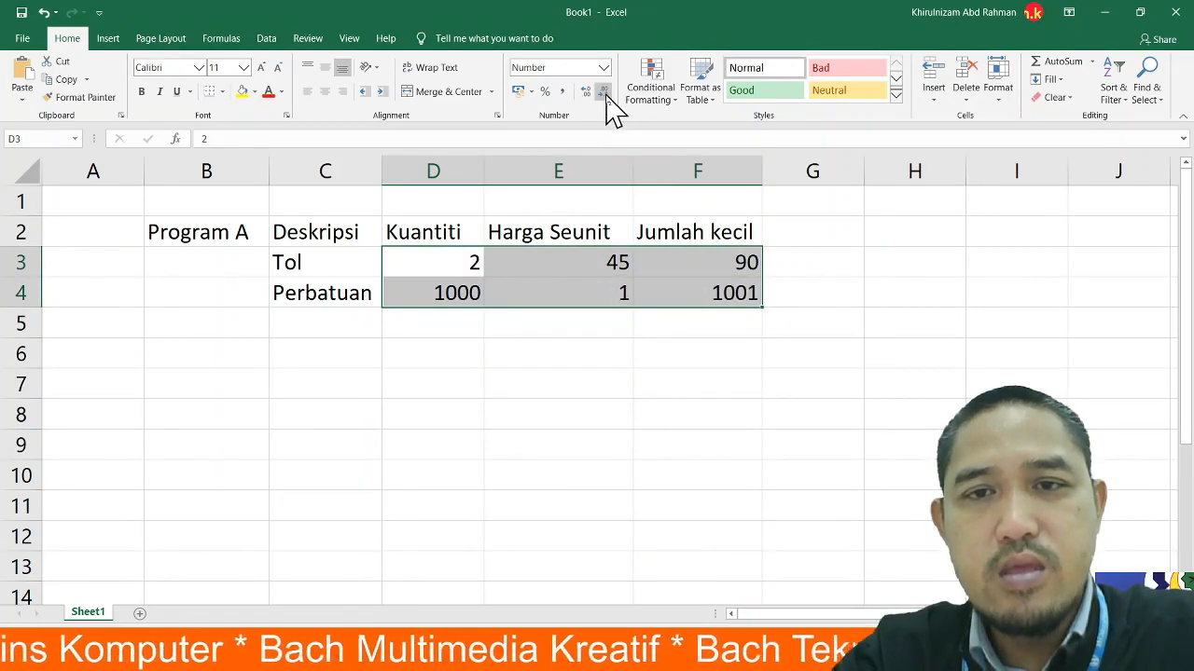
pyautogui.click(586, 92)
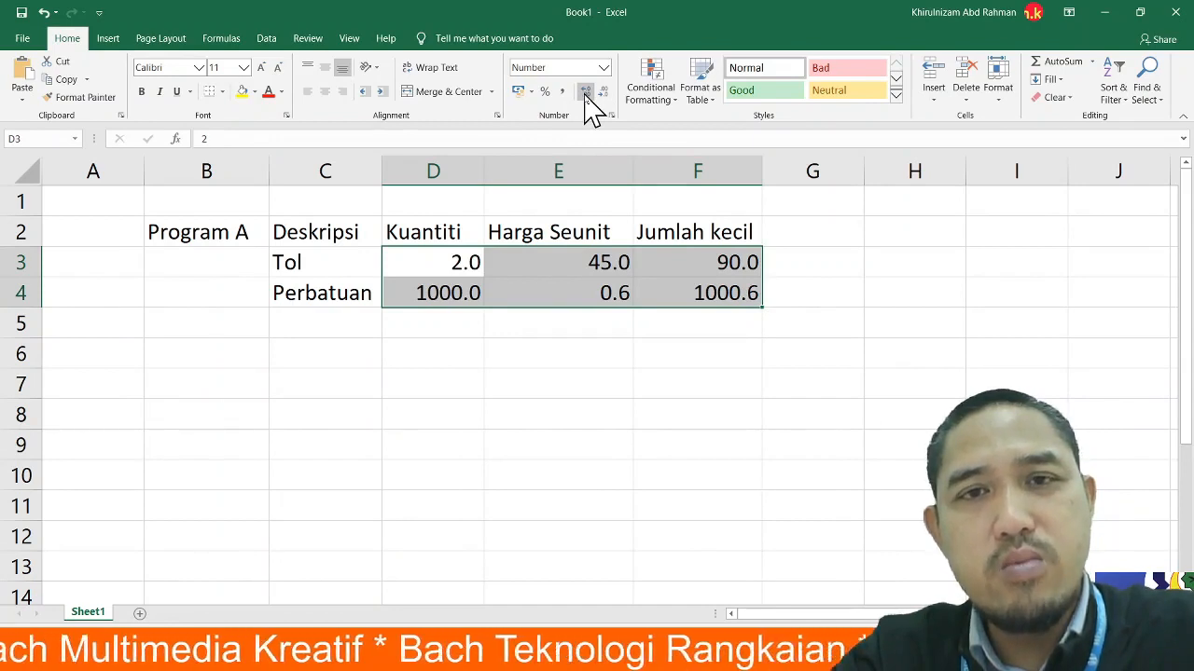
pyautogui.click(585, 91)
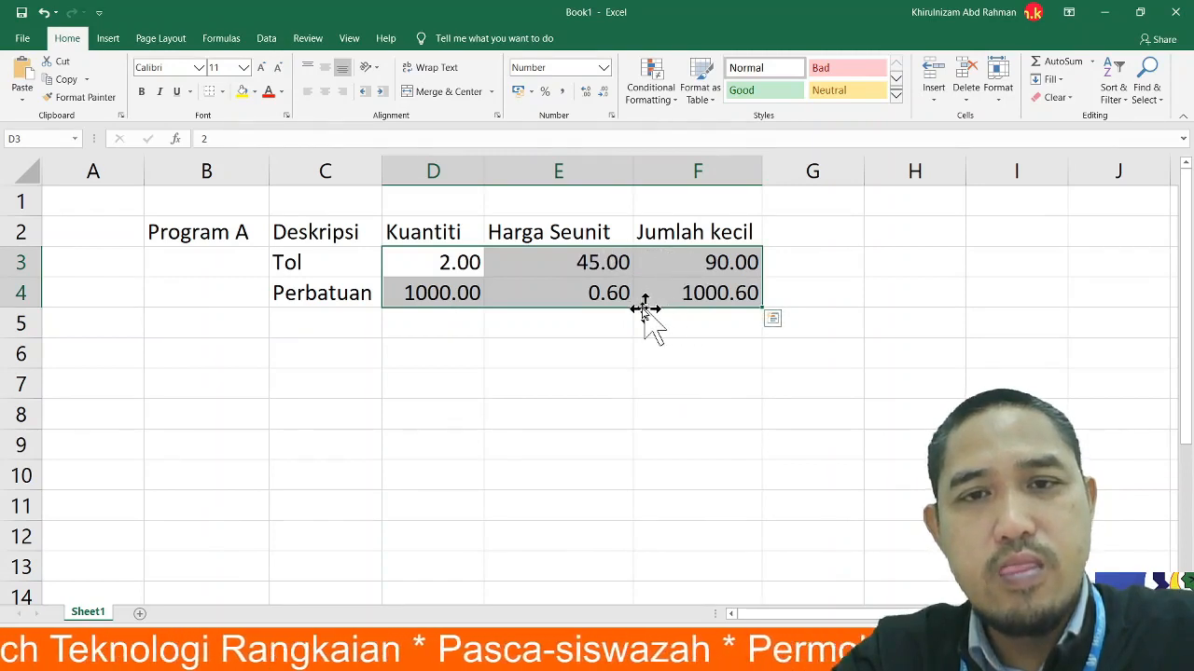
# - Correct the Perbatuan subtotal formula in cell F4 to =D4*E4 so it multiplies quantity by unit price
pyautogui.click(690, 293)
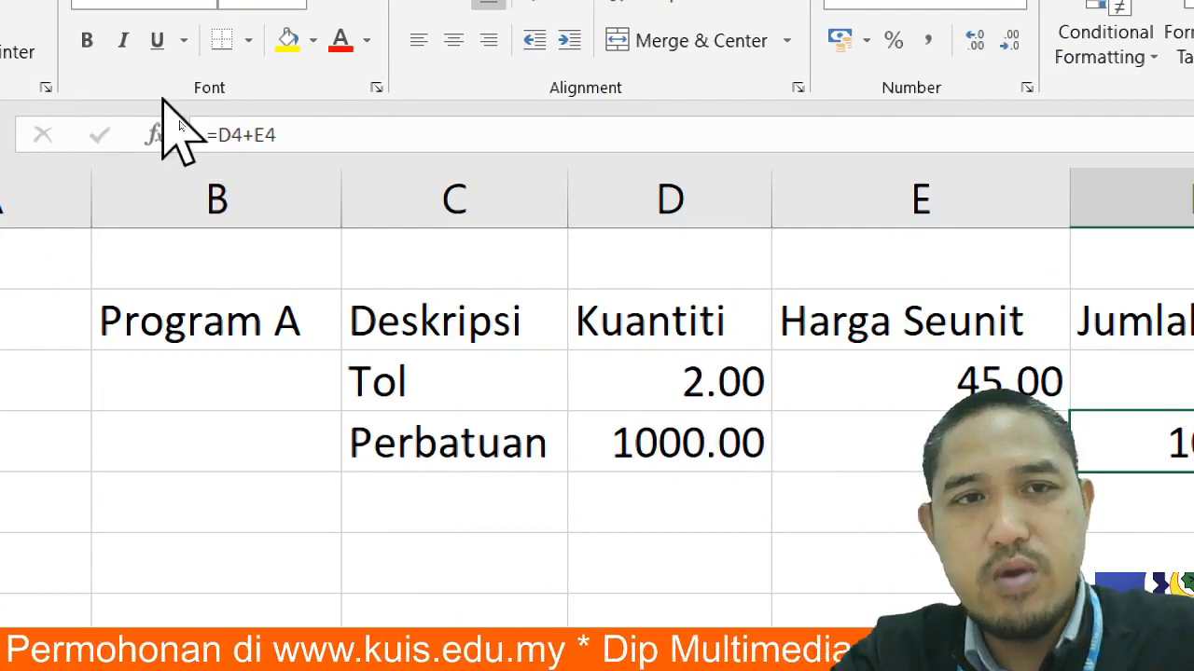
pyautogui.click(246, 136)
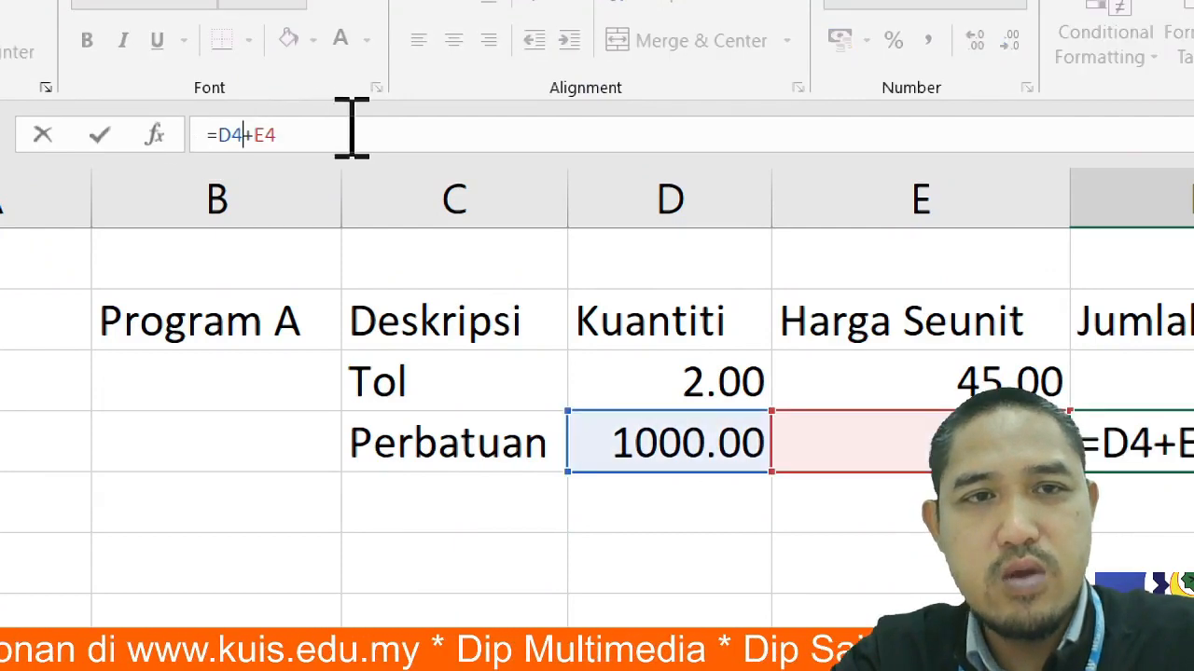
pyautogui.press('Delete')
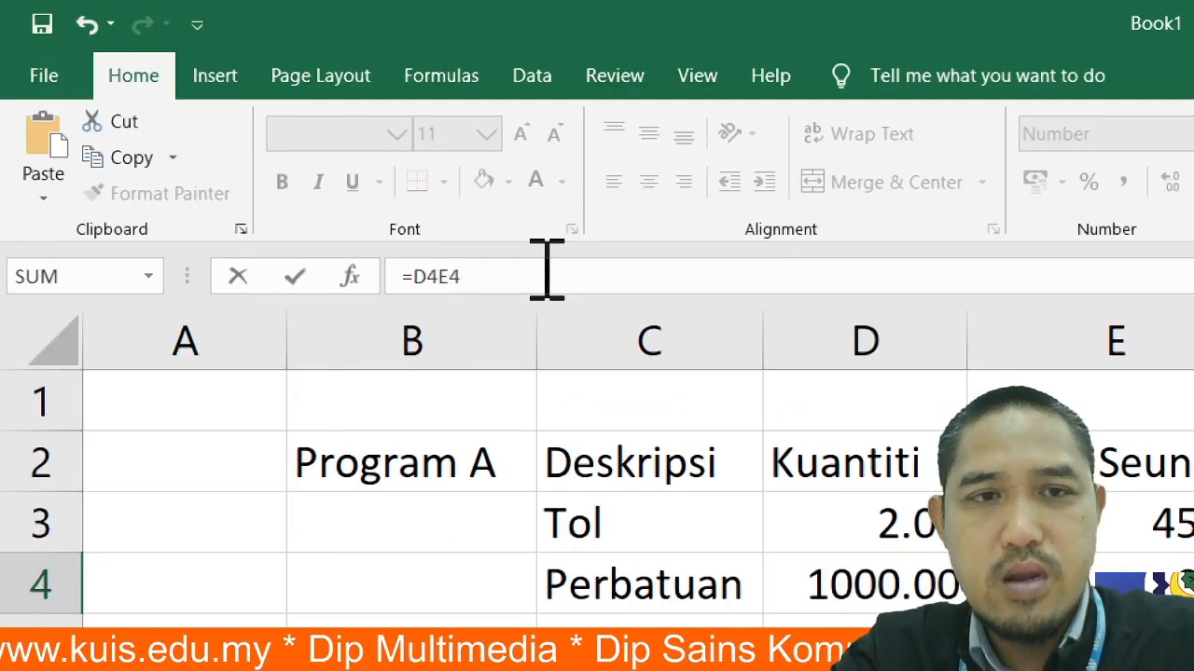
pyautogui.write('*')
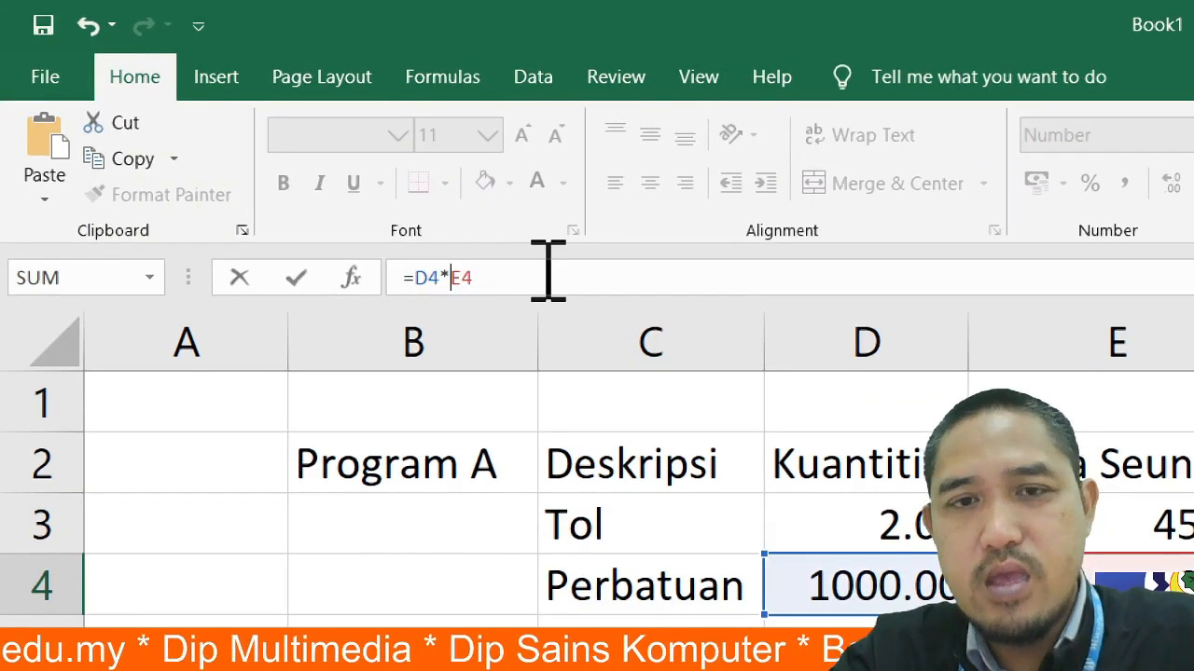
pyautogui.press('Return')
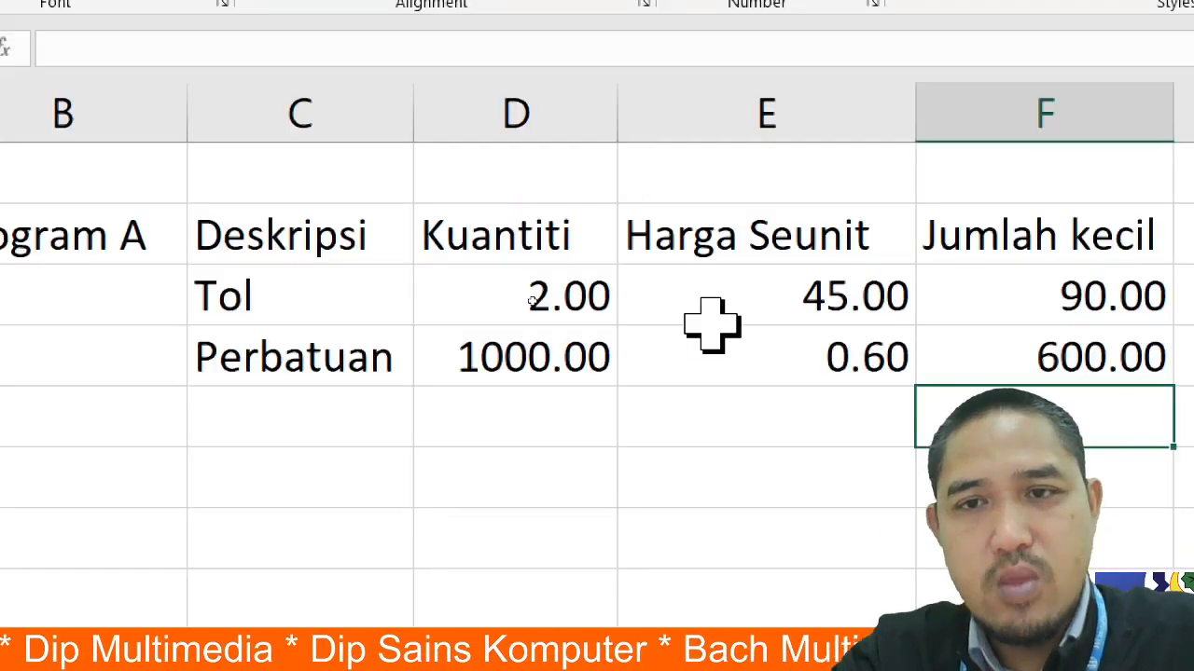
pyautogui.click(1023, 360)
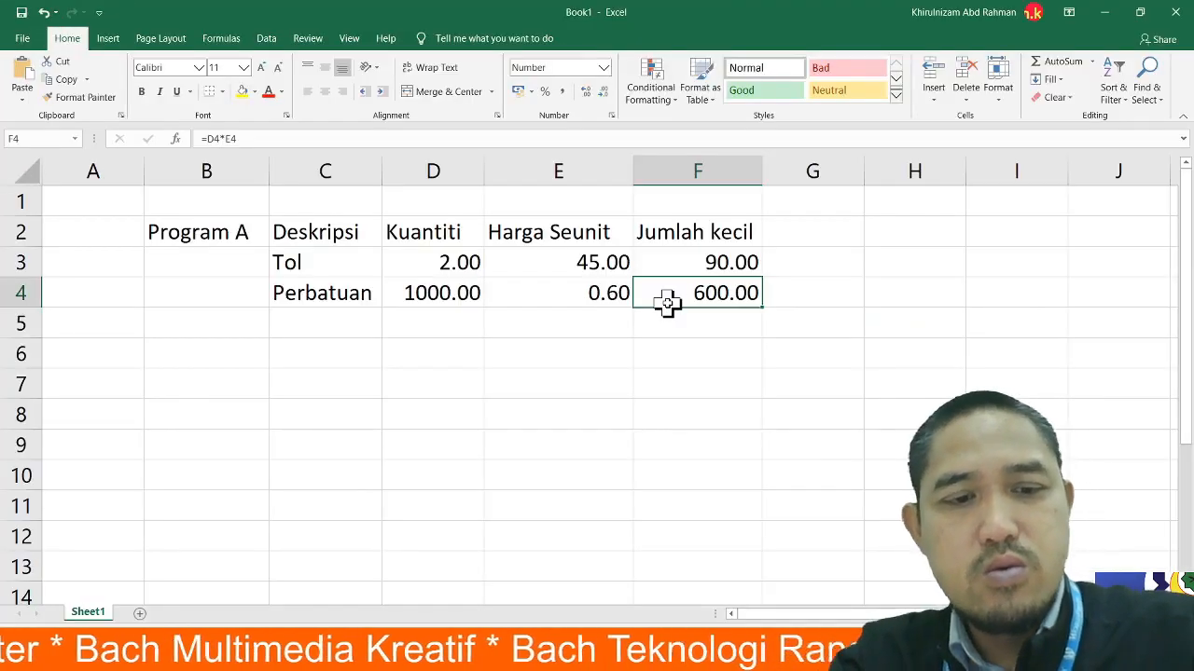
# - Switch to the Word expense table to check the SMKSTM cost items, and return to the Excel sheet
pyautogui.hotkey('alt', 'Tab')
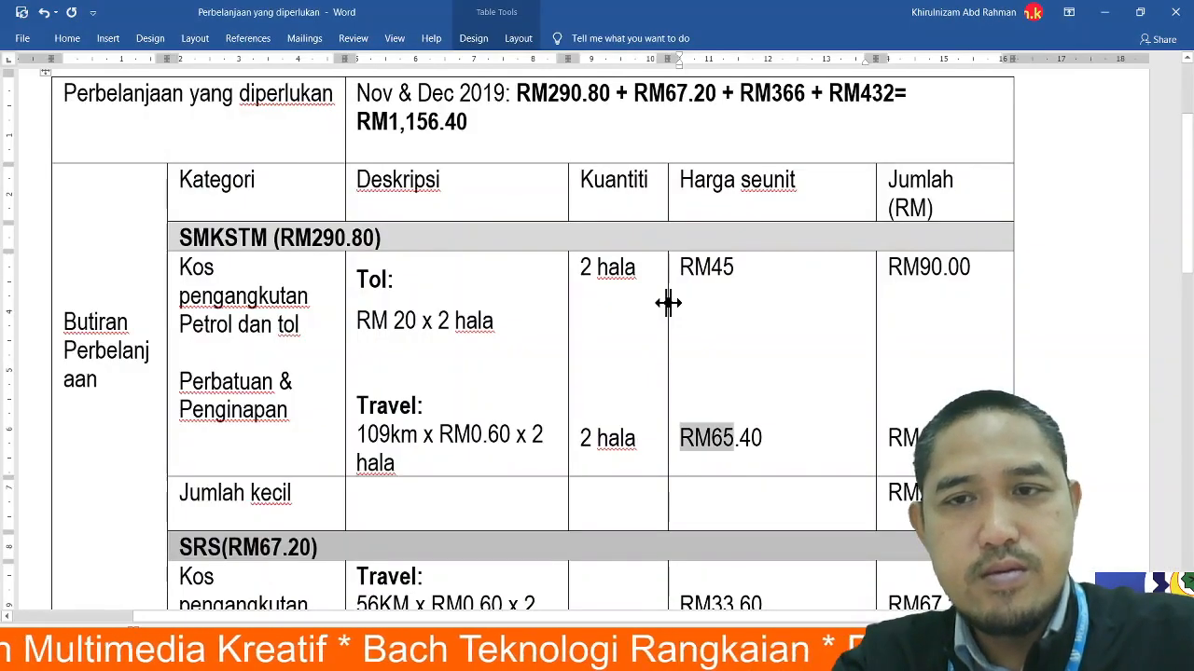
pyautogui.click(668, 303)
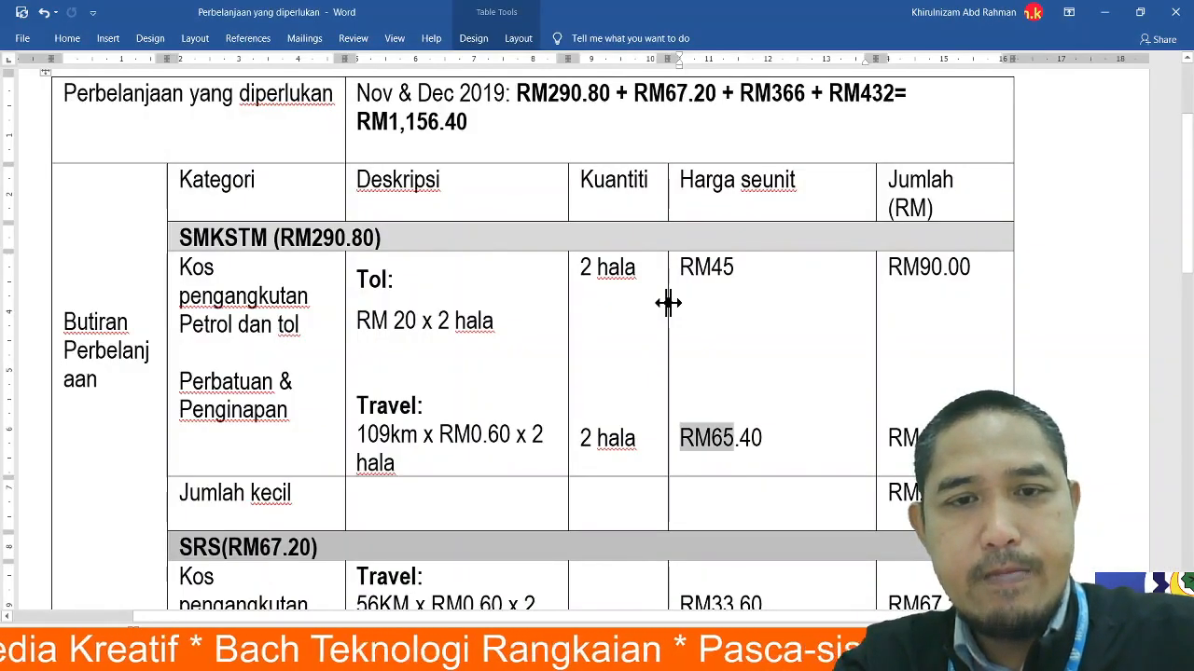
pyautogui.hotkey('alt', 'Tab')
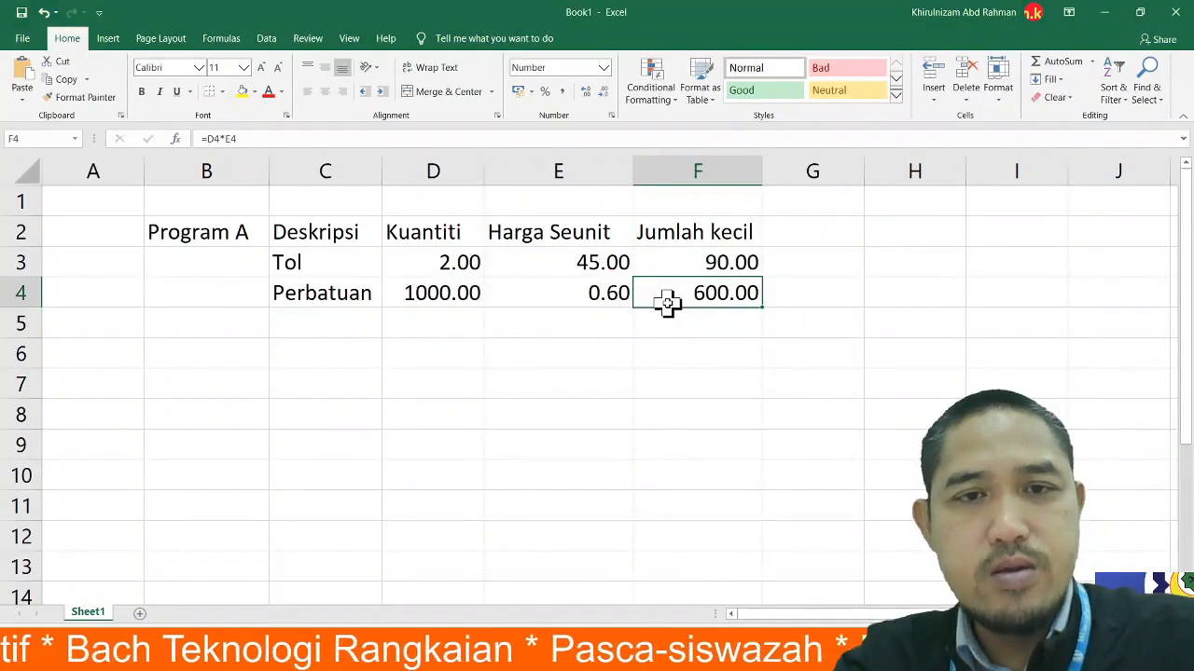
# - Enter Elaun Makan under Deskripsi in cell C5 and widen column C to fit it
pyautogui.click(363, 320)
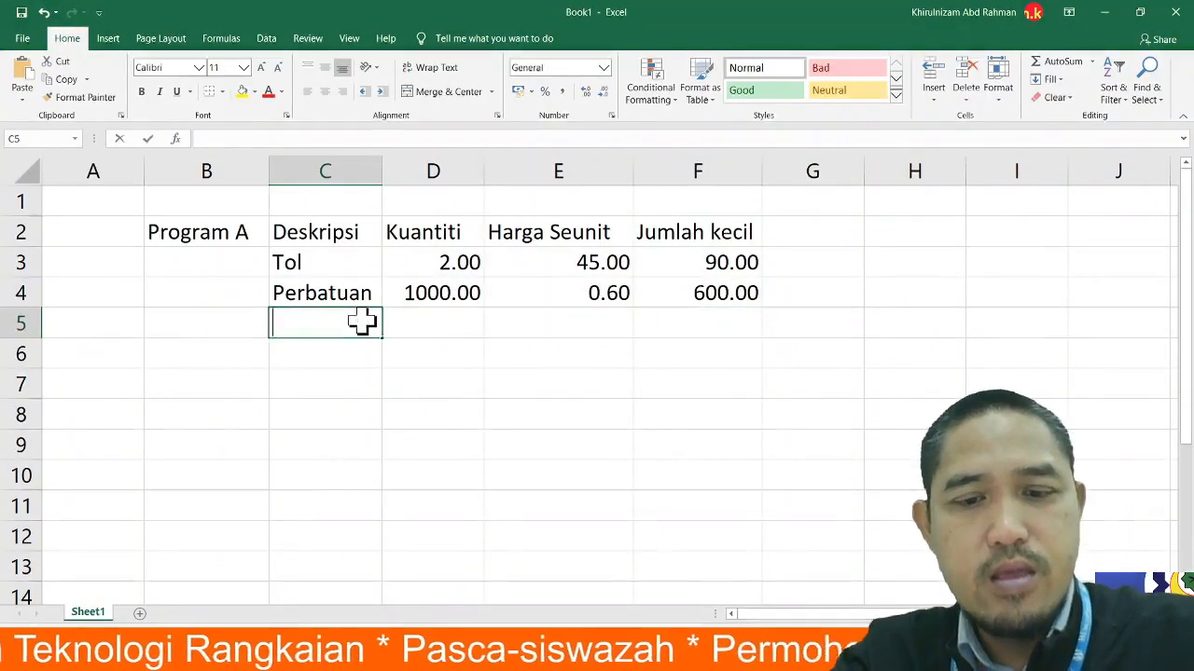
pyautogui.write('Elaun Maka')
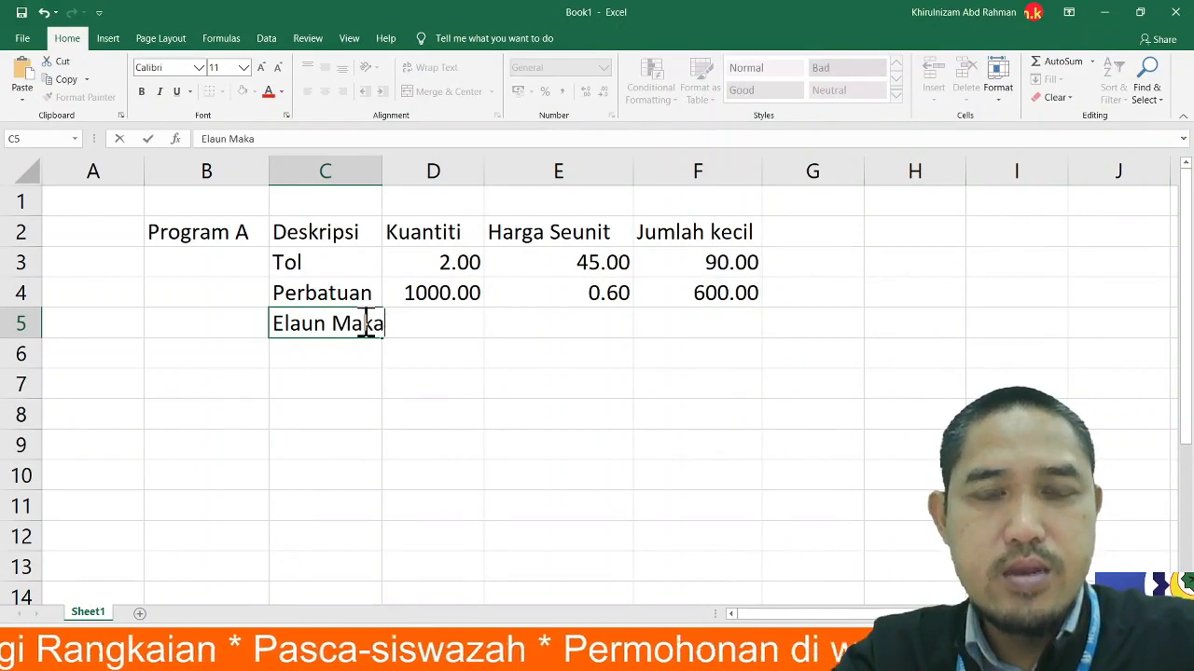
pyautogui.write('n')
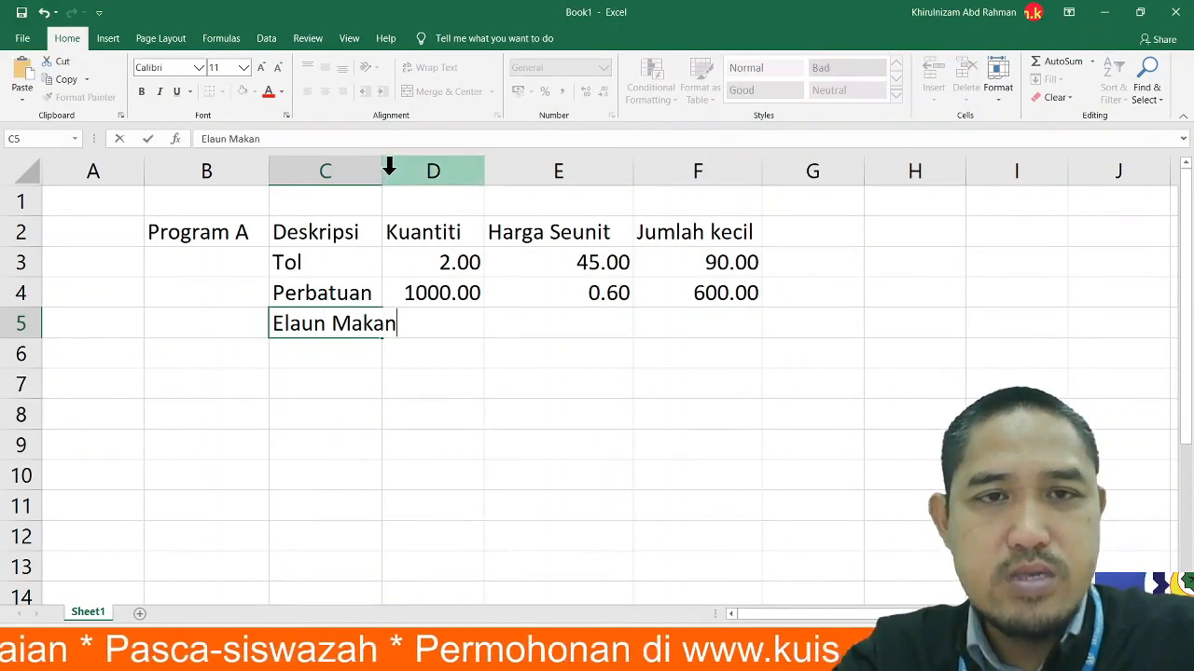
pyautogui.click(376, 200)
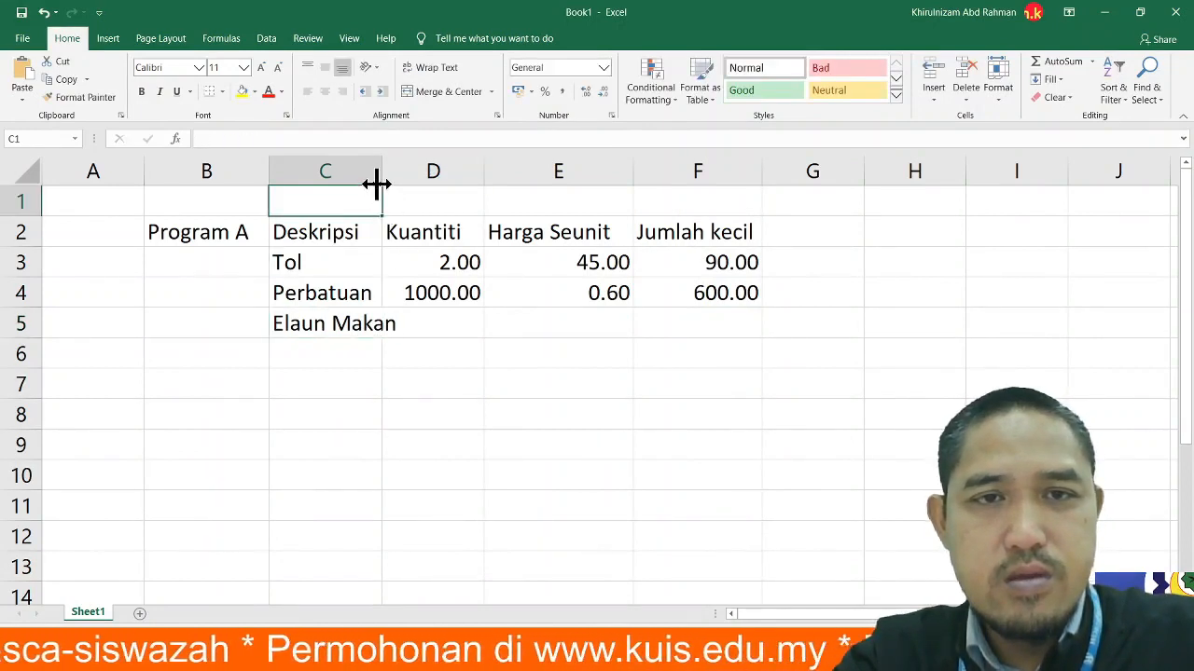
pyautogui.moveTo(381, 177); pyautogui.dragTo(405, 179)
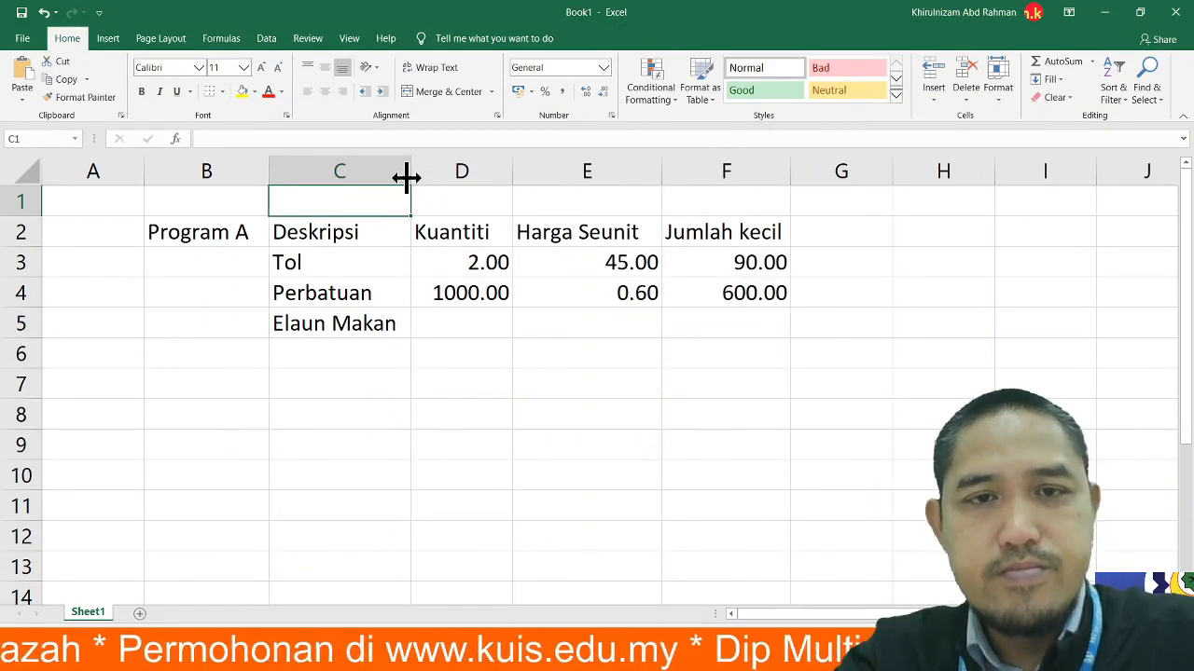
pyautogui.click(488, 318)
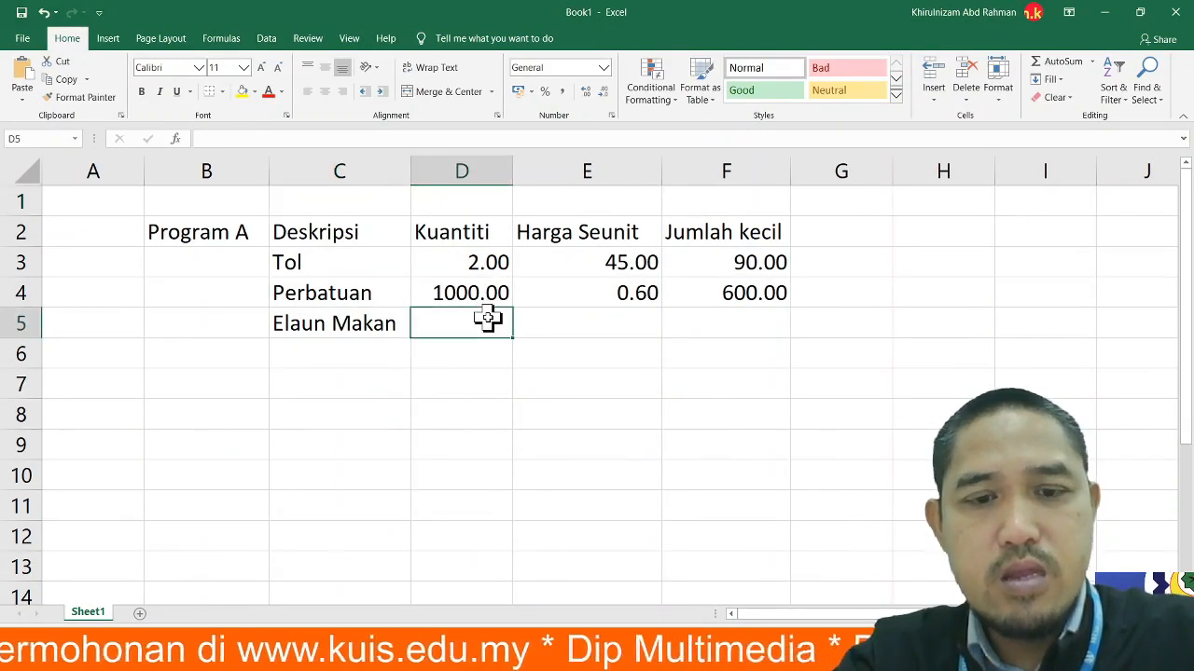
pyautogui.write('60')
pyautogui.press('Return')
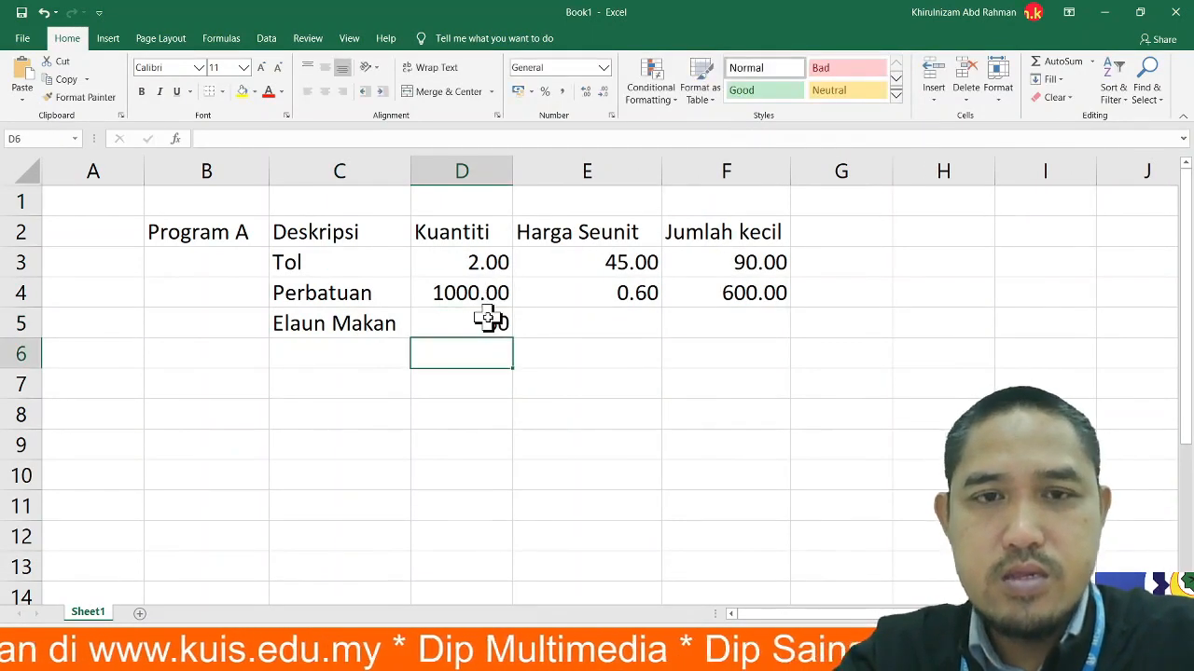
pyautogui.click(651, 319)
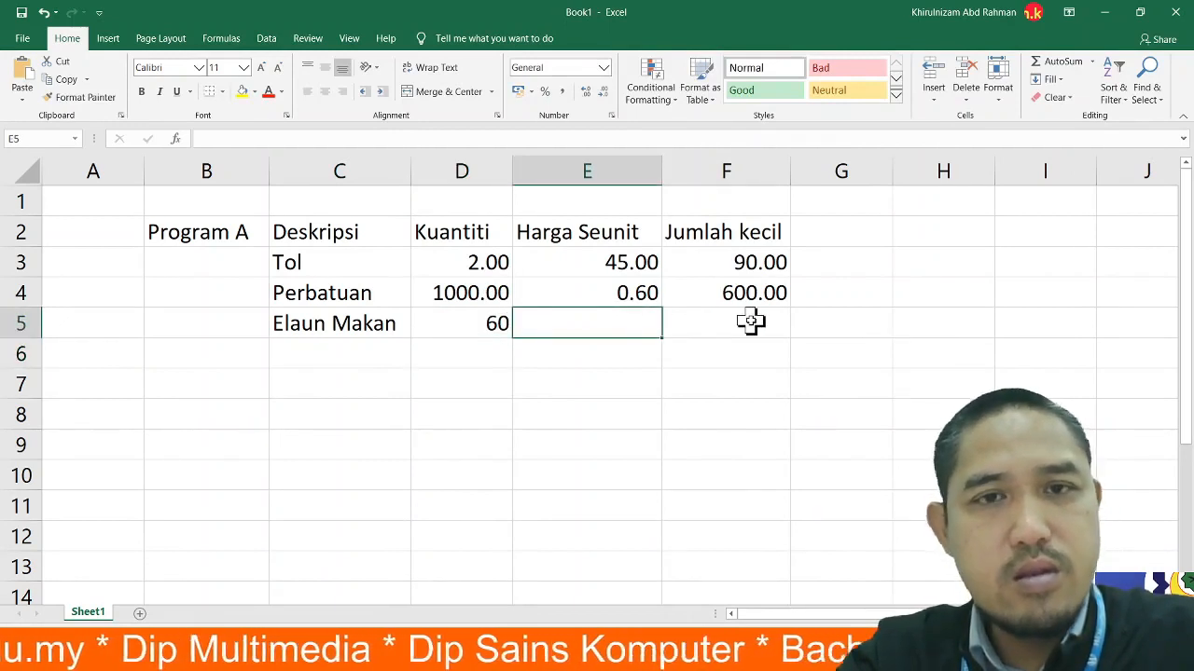
# - Set the Elaun Makan quantity in cell D5 to 2 and its unit price in cell E5 to 60
pyautogui.click(498, 327)
pyautogui.write('2')
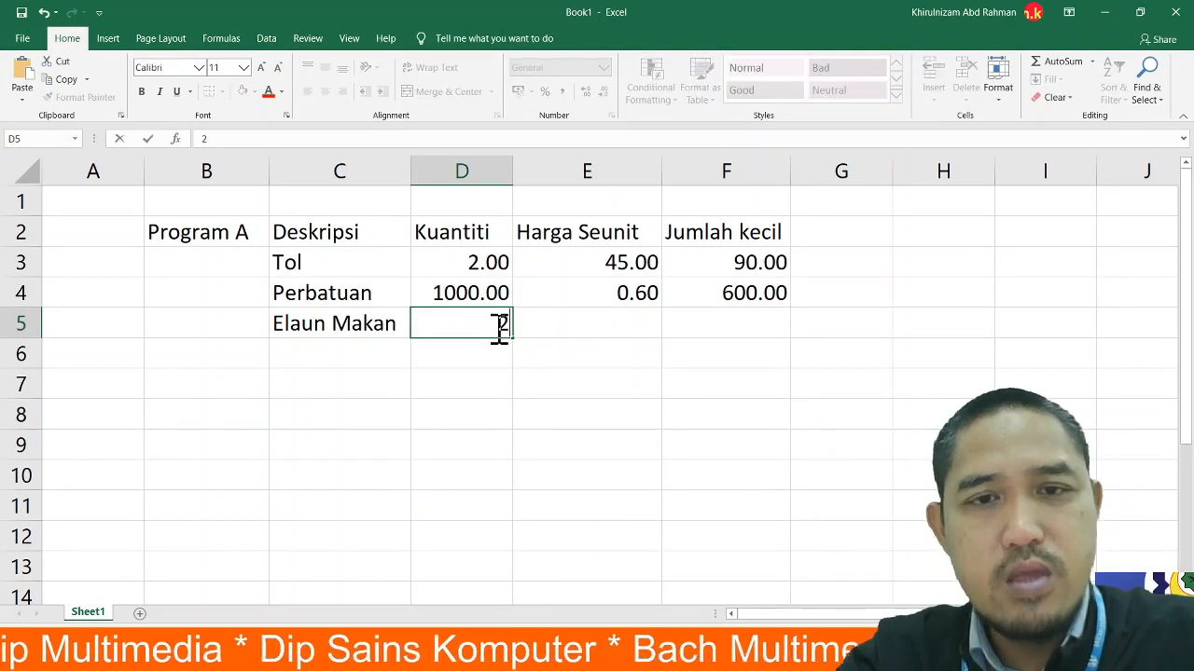
pyautogui.press('Return')
pyautogui.click(615, 326)
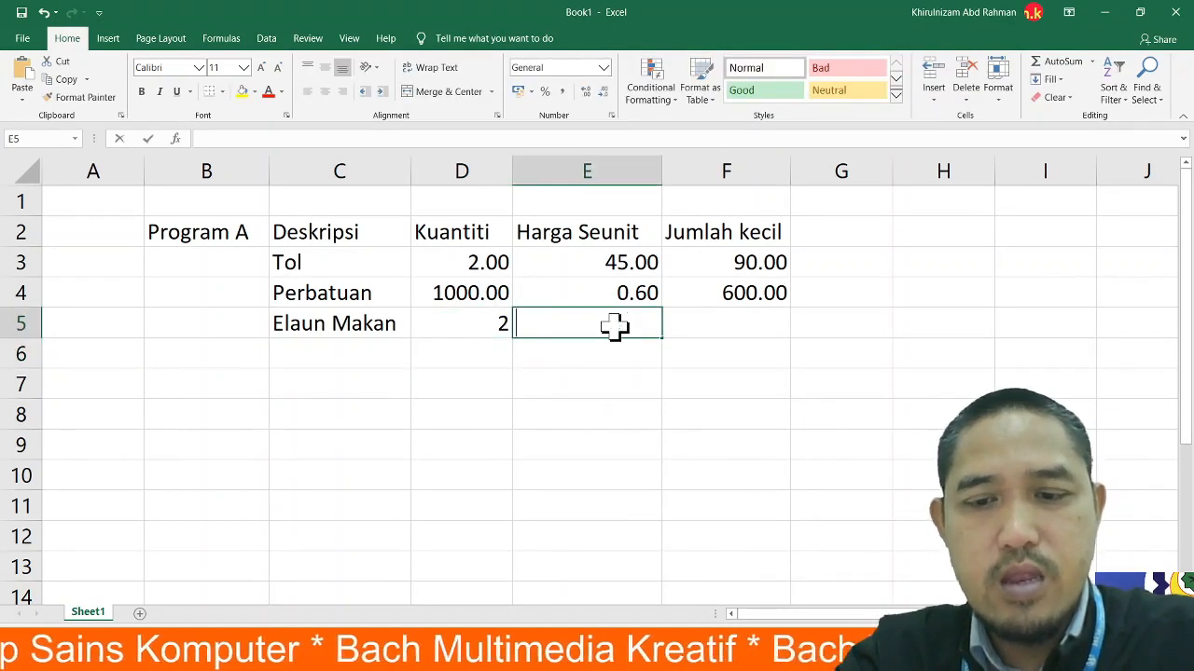
pyautogui.write('60')
pyautogui.click(722, 317)
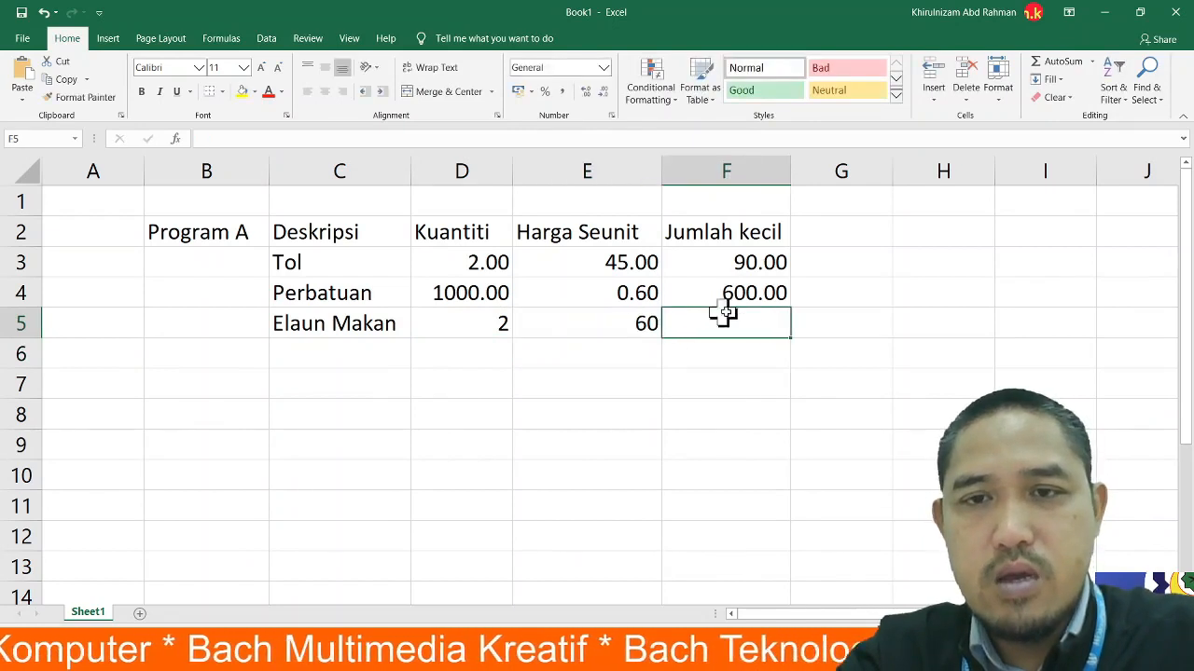
pyautogui.click(760, 291)
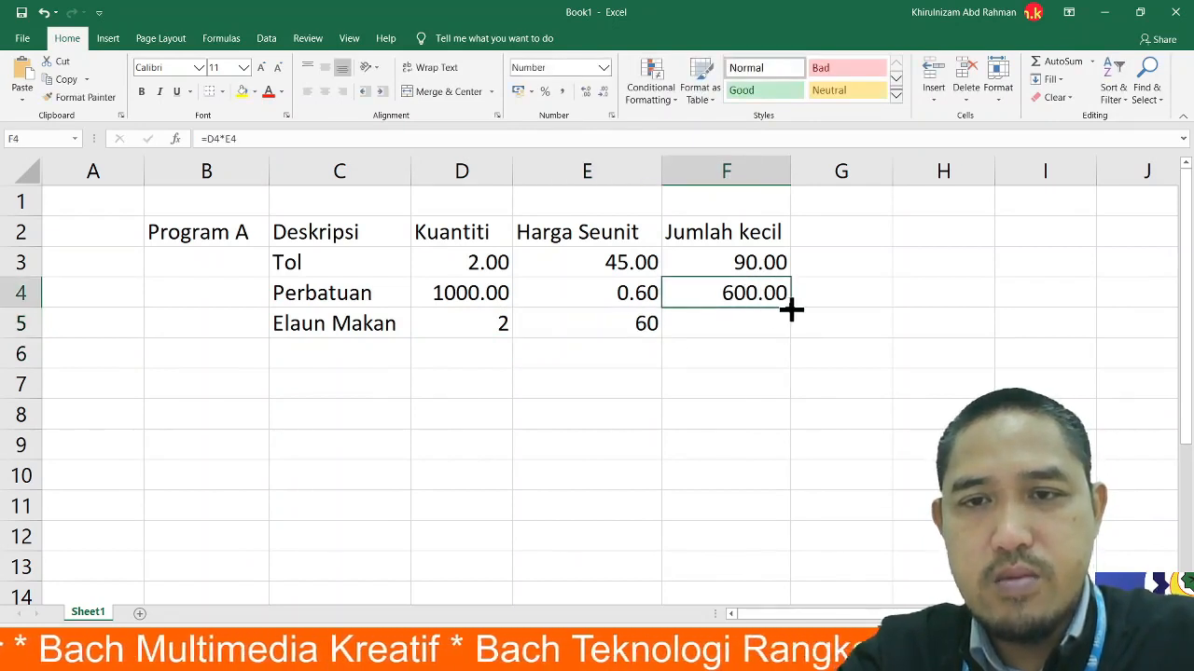
pyautogui.moveTo(791, 308); pyautogui.dragTo(788, 328)
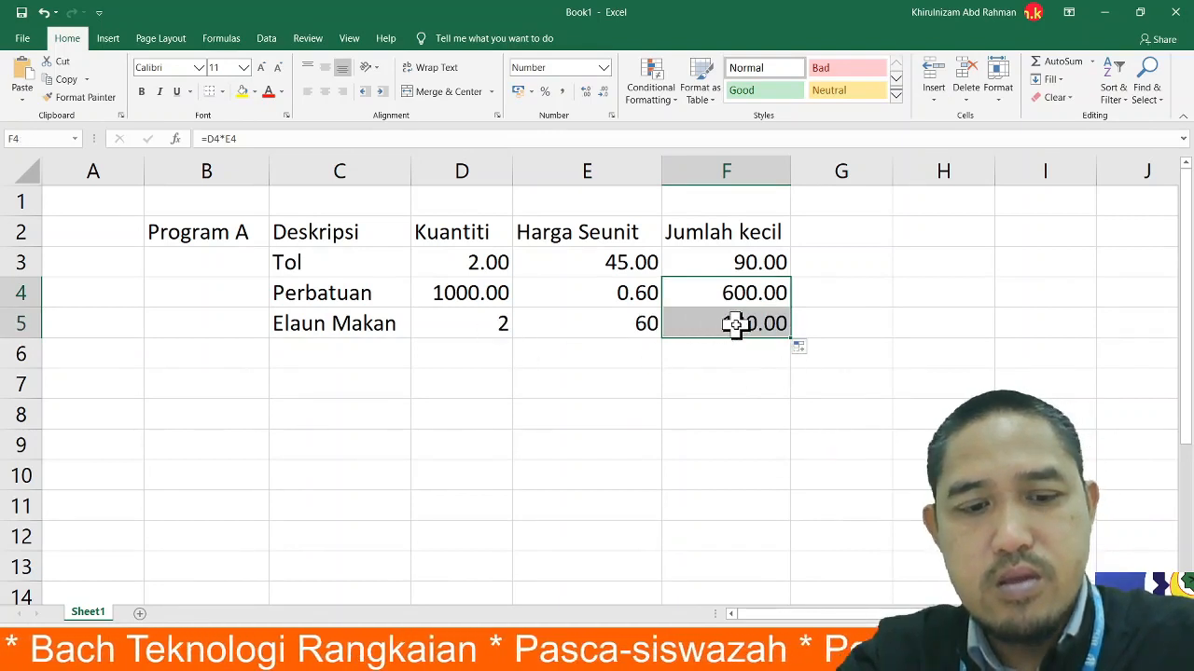
pyautogui.hotkey('ctrl', 'z')
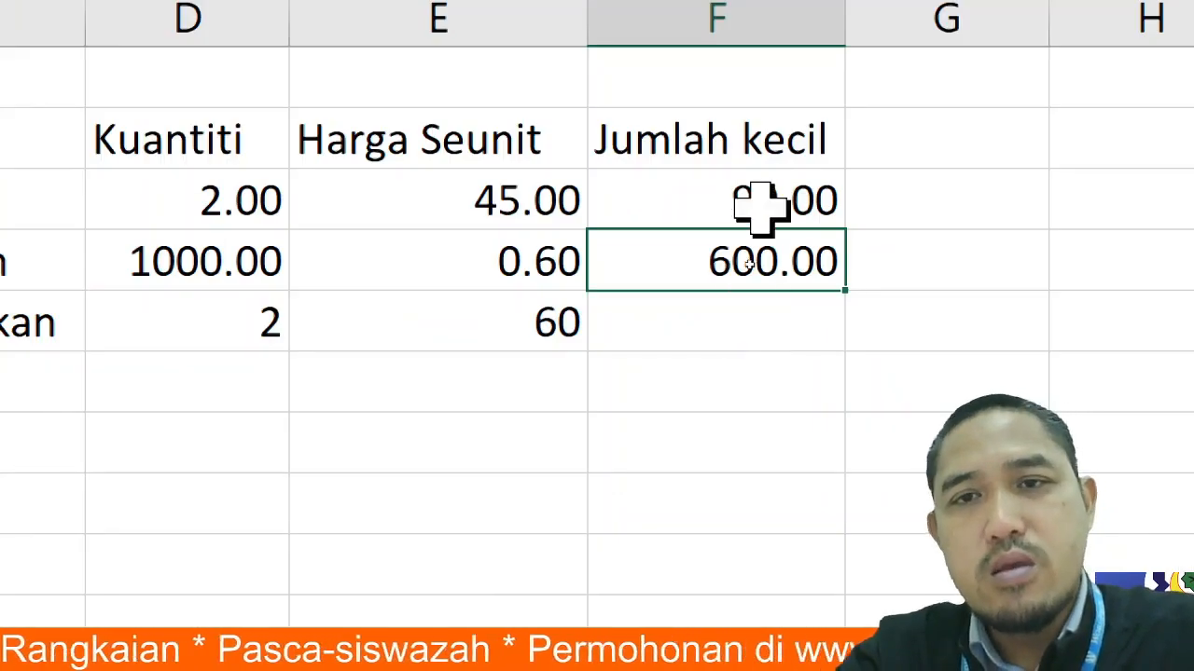
# - Copy the Perbatuan subtotal formula from cell F4 down to F5 to calculate the Elaun Makan subtotal
pyautogui.click(761, 196)
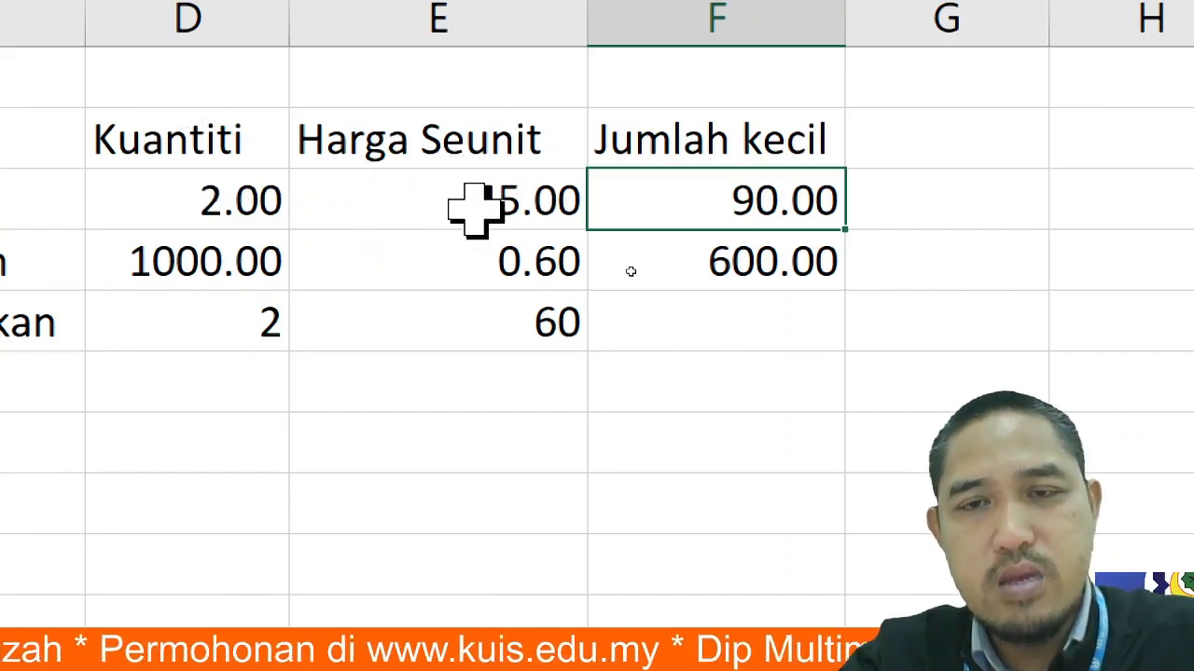
pyautogui.click(784, 261)
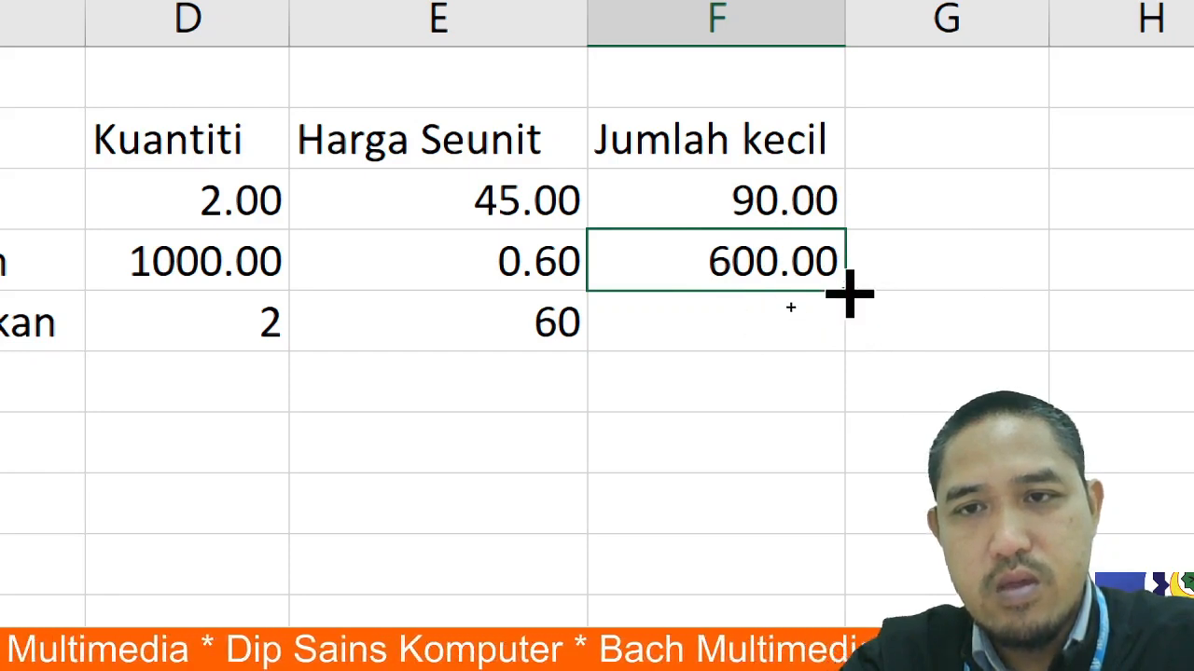
pyautogui.moveTo(845, 295); pyautogui.dragTo(847, 343)
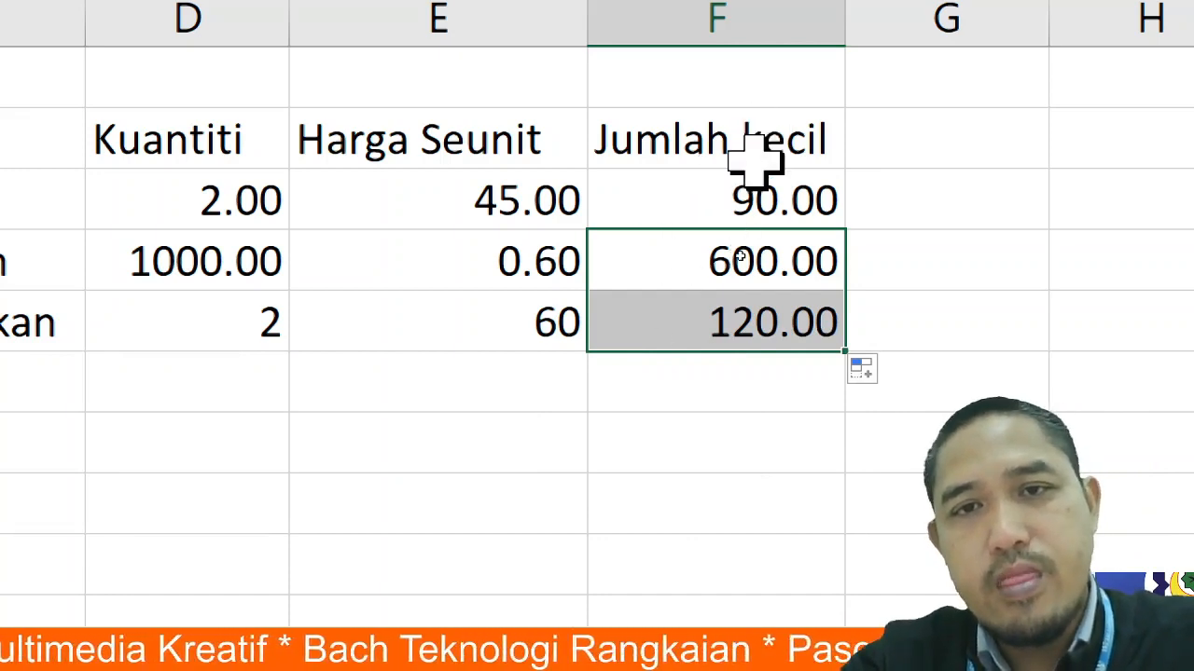
# - Examine the subtotal formulas in cells F3 to F5 to compare which quantity and unit price cells each one multiplies
pyautogui.click(728, 200)
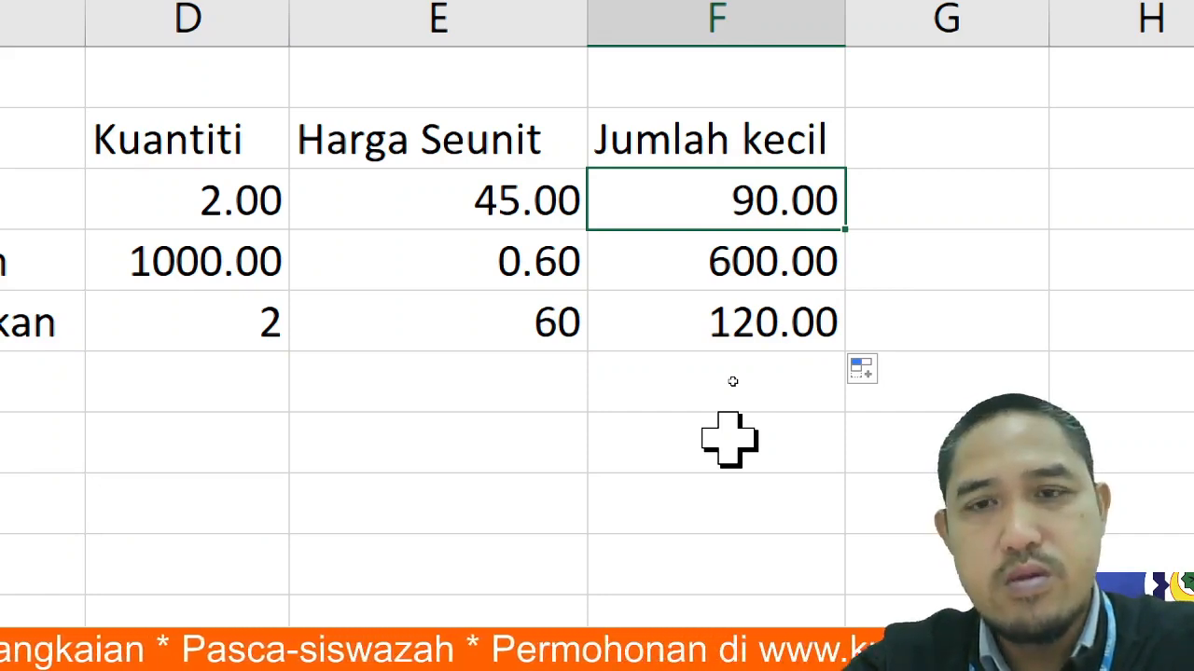
pyautogui.hotkey('ctrl', 's')
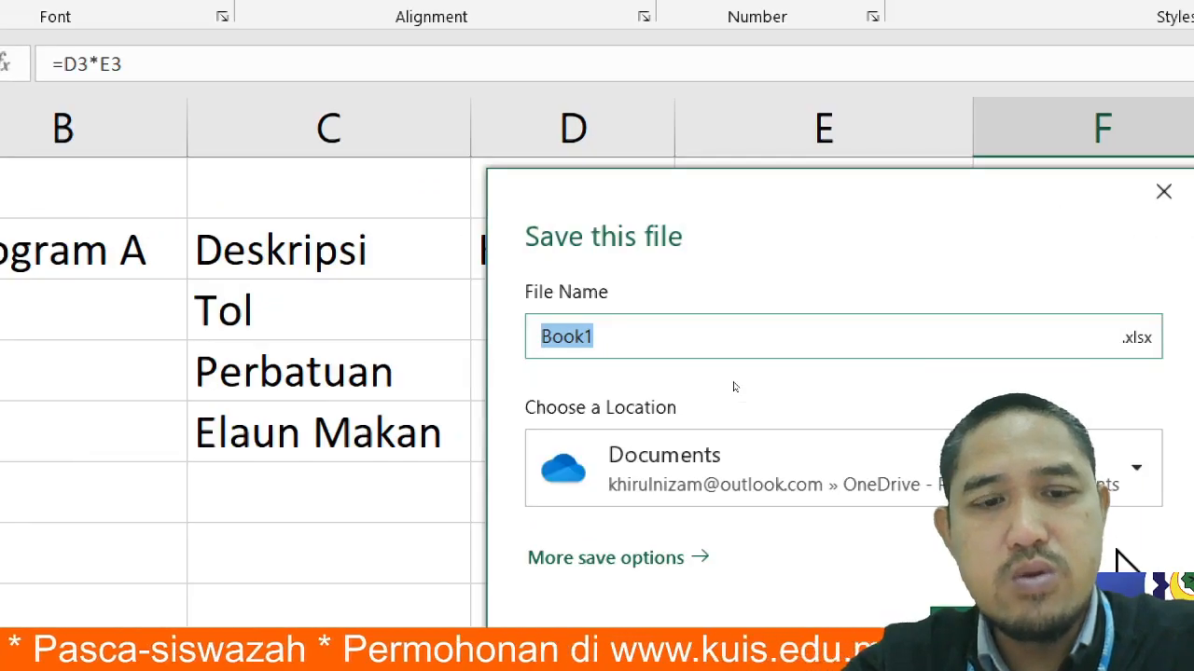
pyautogui.press('Escape')
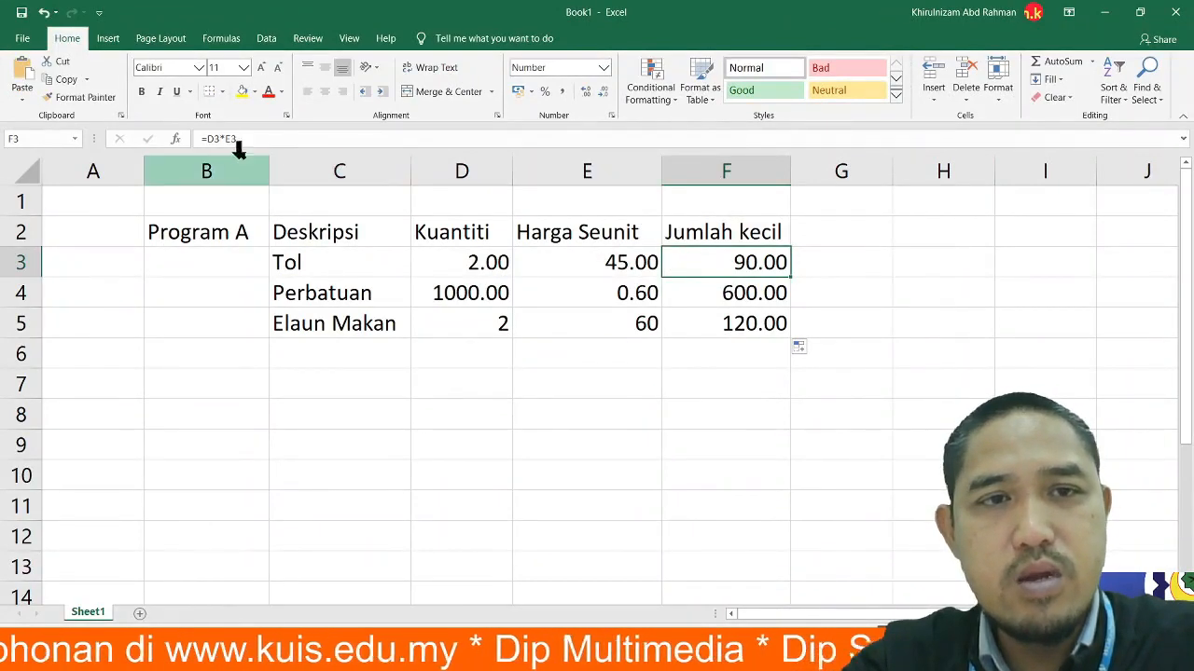
pyautogui.click(702, 328)
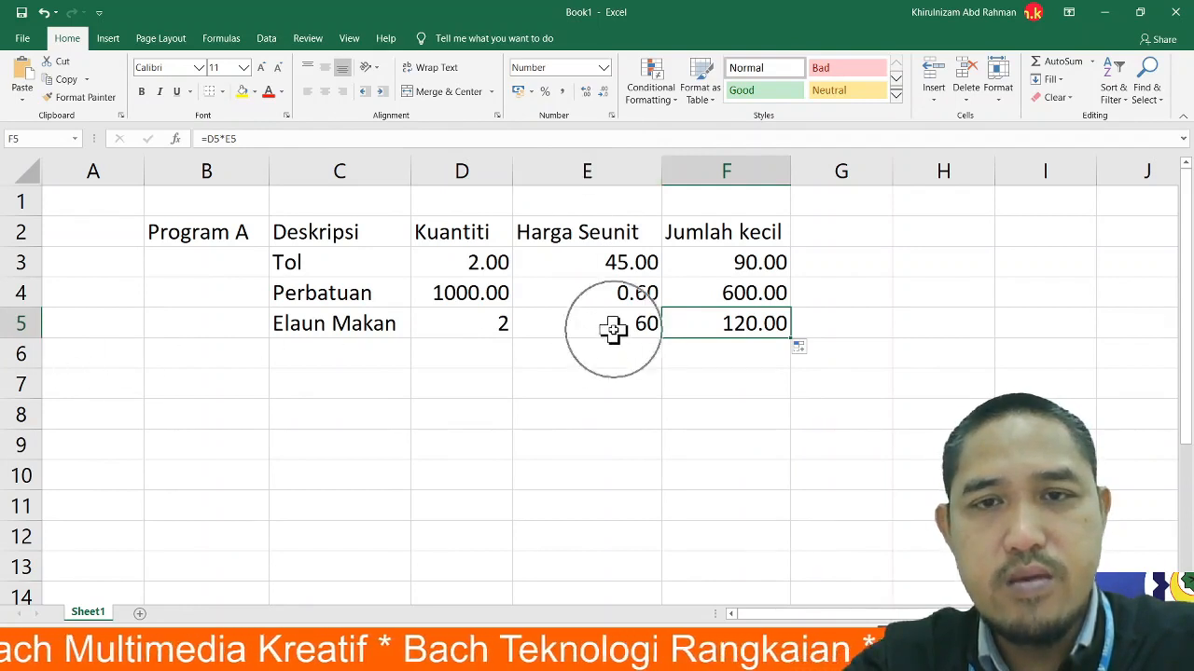
pyautogui.click(694, 292)
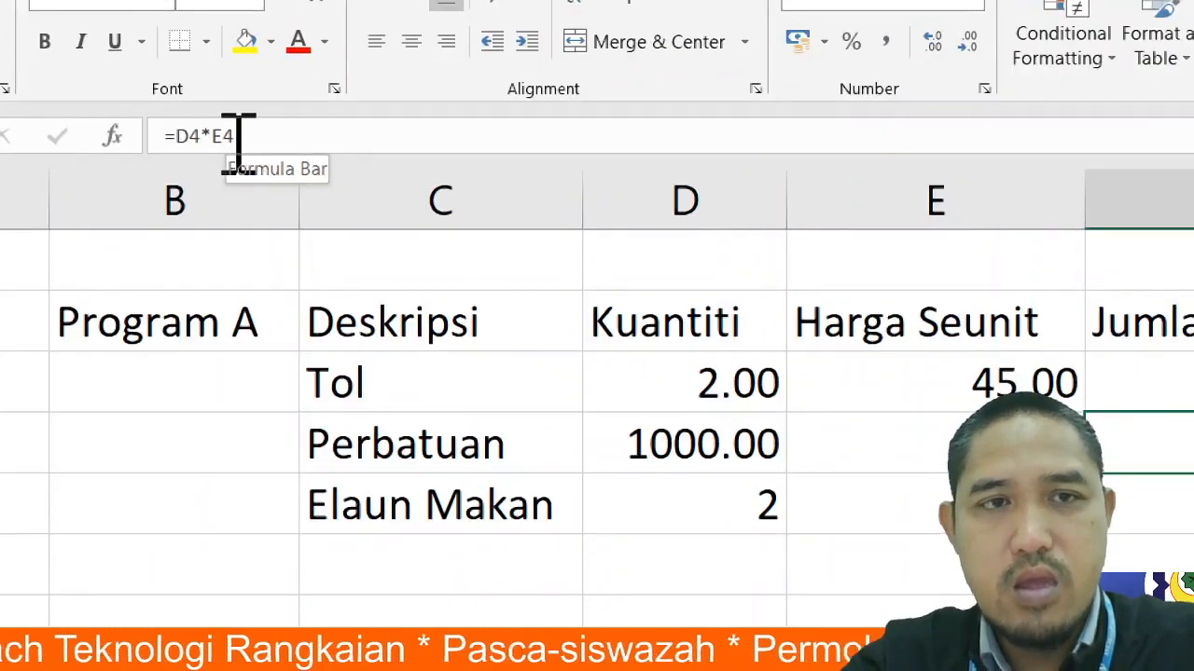
pyautogui.click(177, 138)
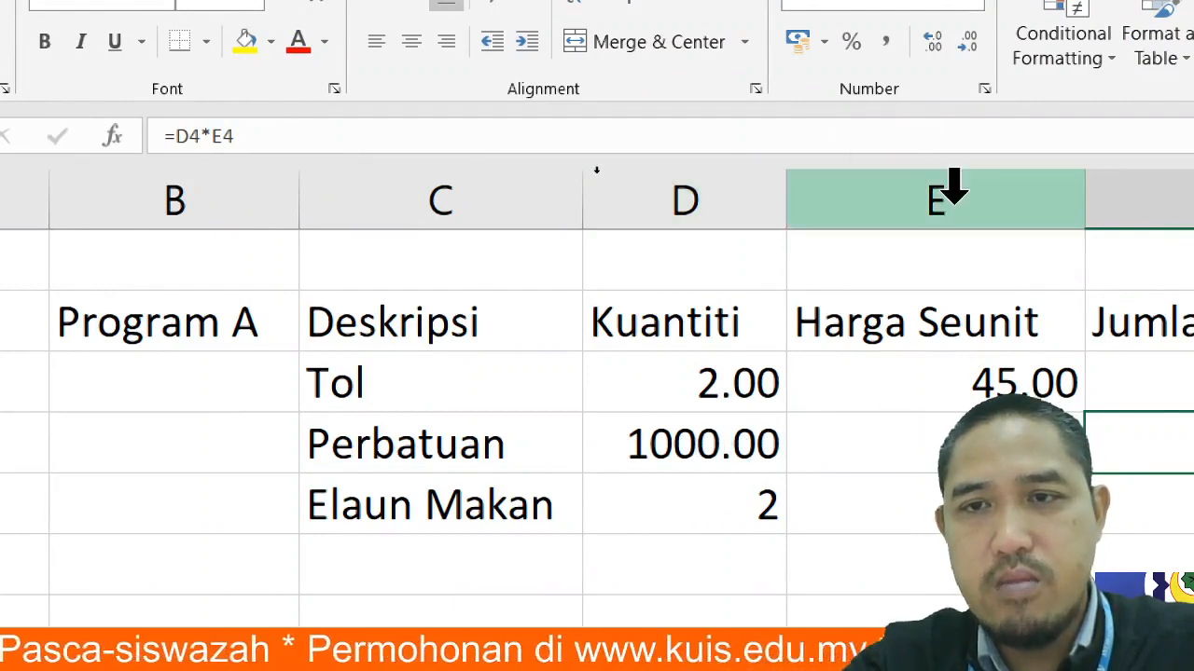
pyautogui.click(1152, 380)
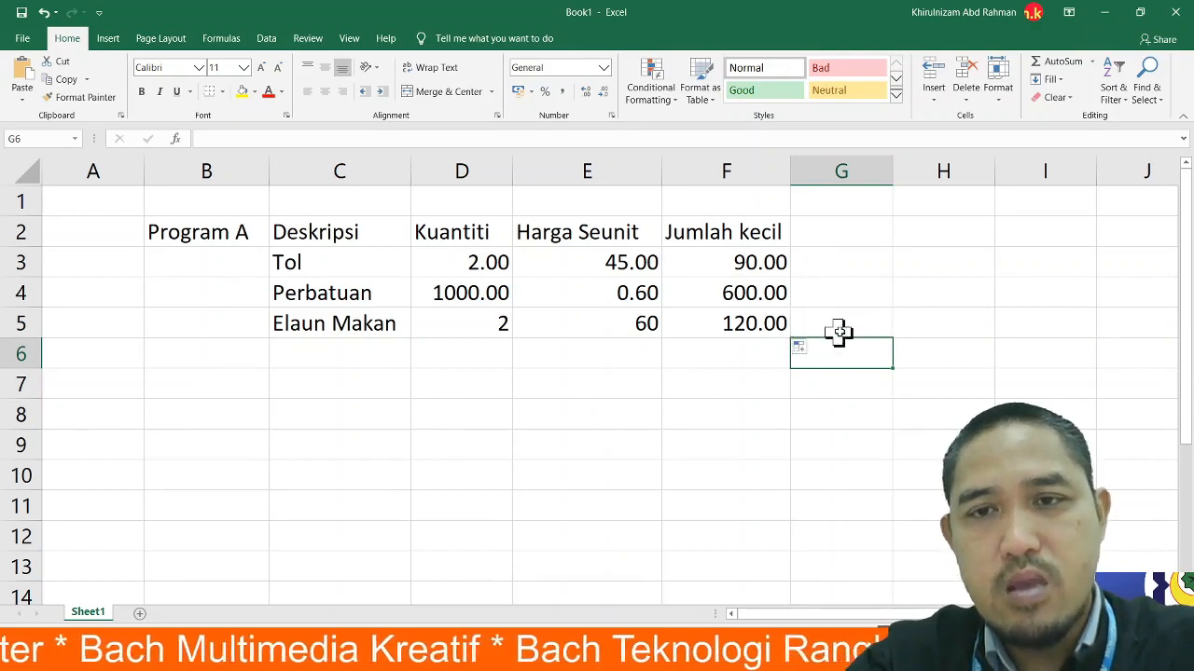
pyautogui.click(768, 262)
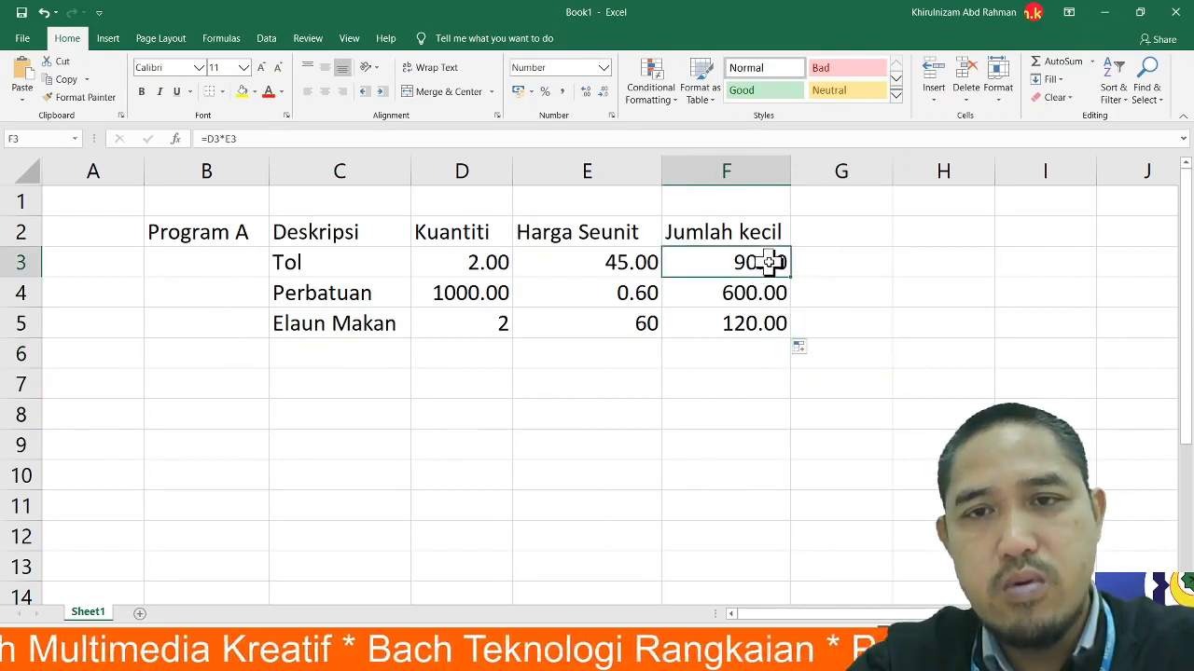
pyautogui.click(759, 292)
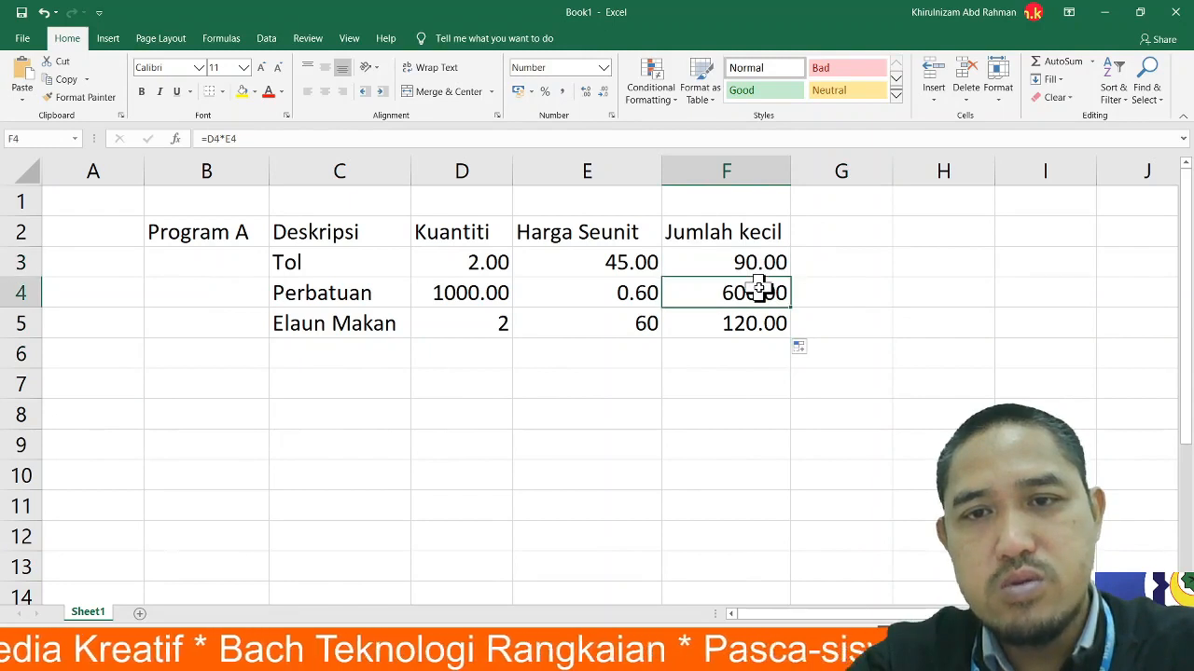
pyautogui.click(766, 326)
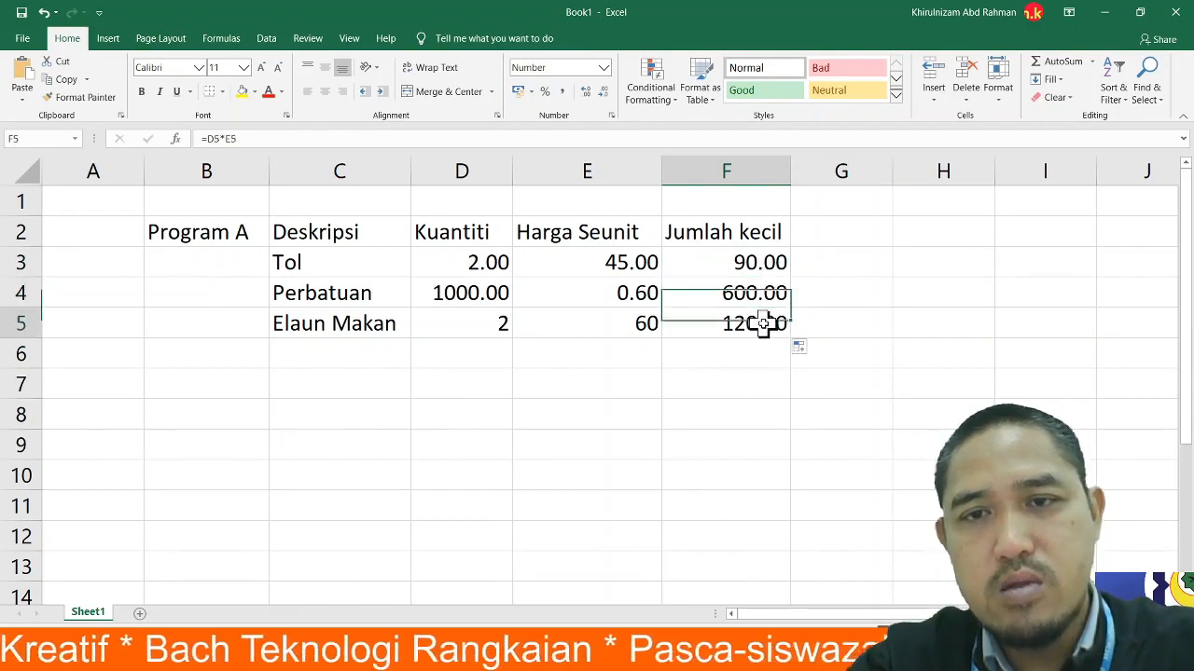
pyautogui.click(852, 357)
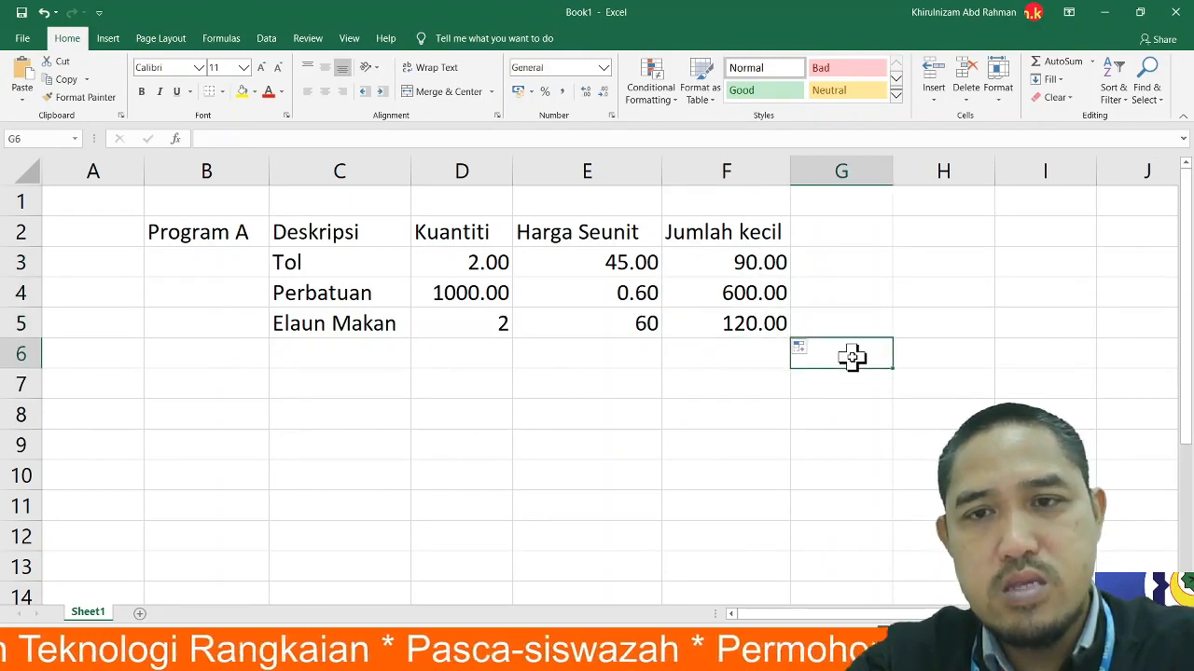
# - Enter the formula =F3+F4+F5 in cell F6 to add up the three subtotals
pyautogui.click(751, 356)
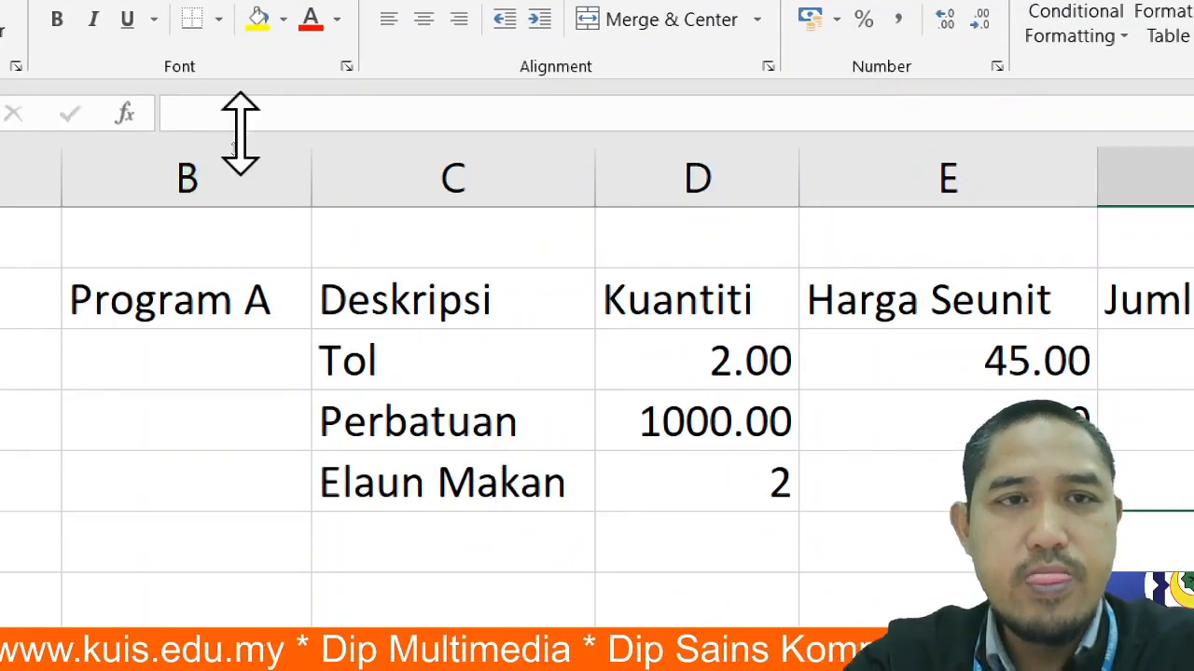
pyautogui.click(237, 141)
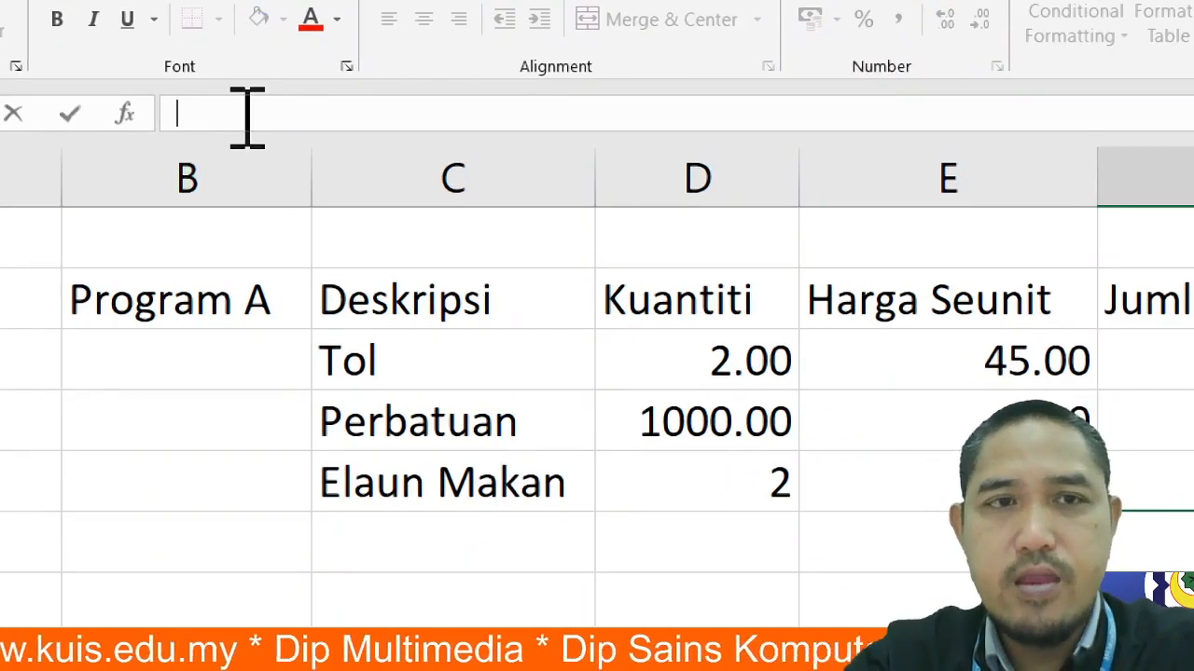
pyautogui.write('=')
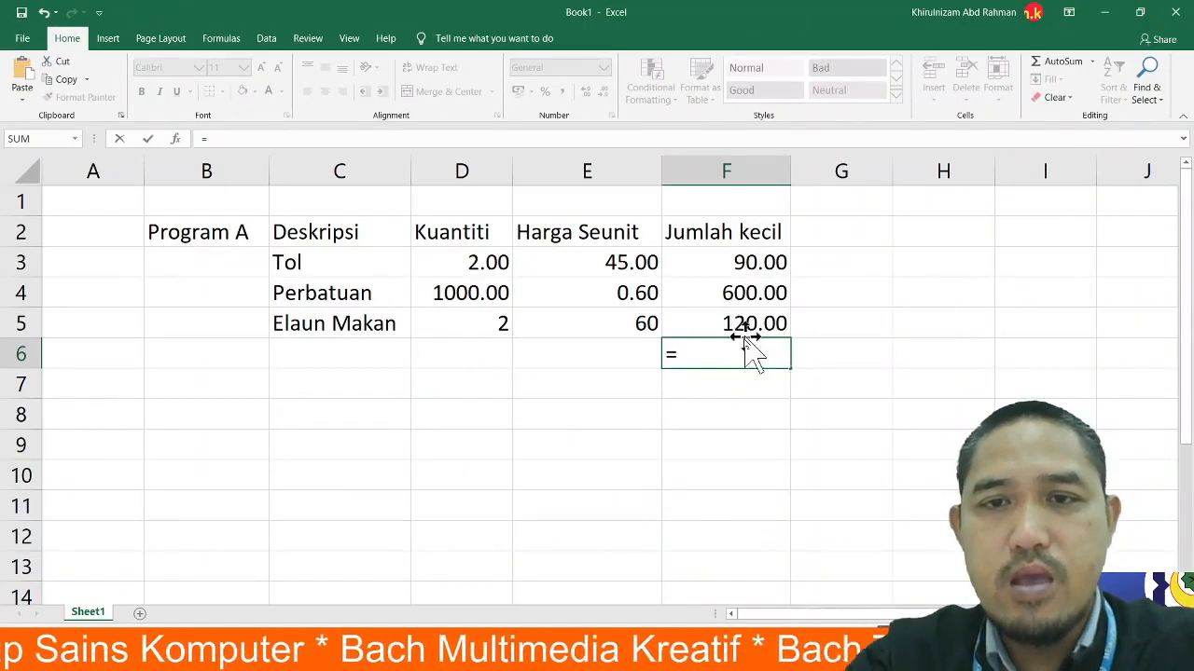
pyautogui.click(716, 263)
pyautogui.write('+')
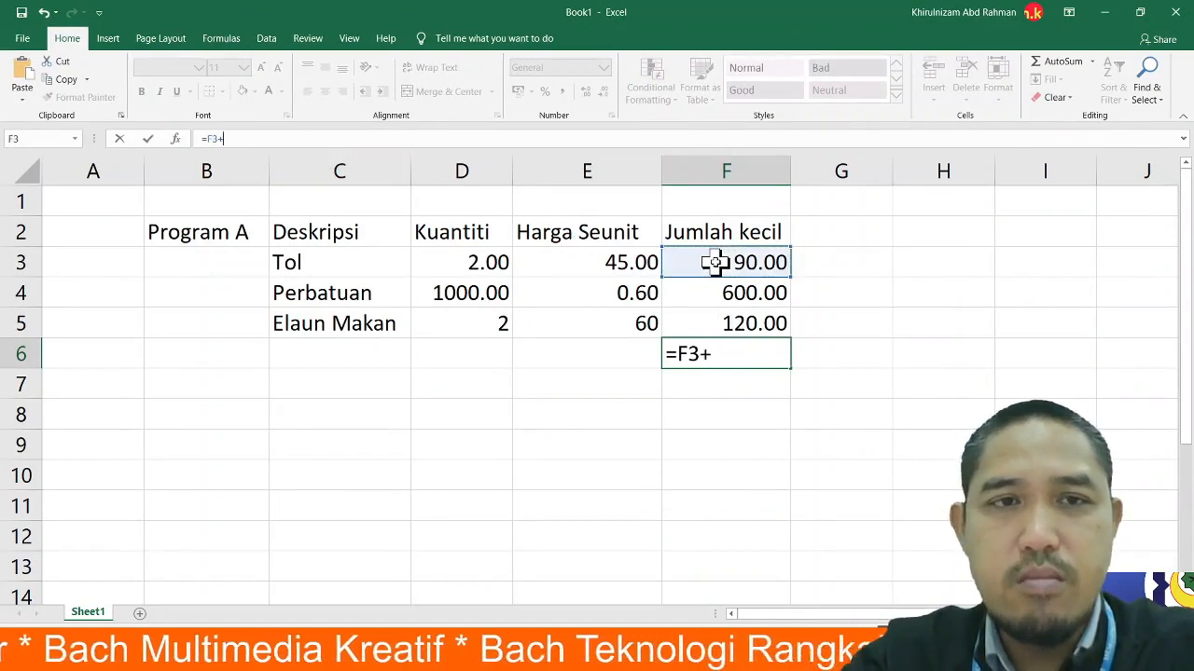
pyautogui.click(725, 291)
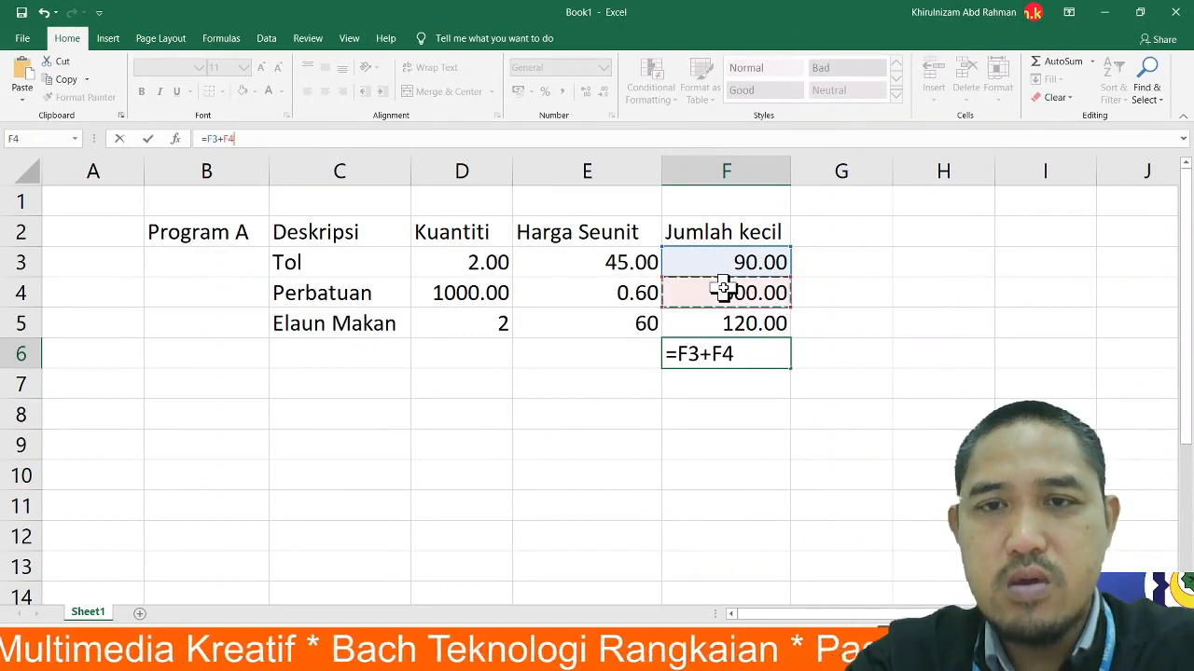
pyautogui.write('+')
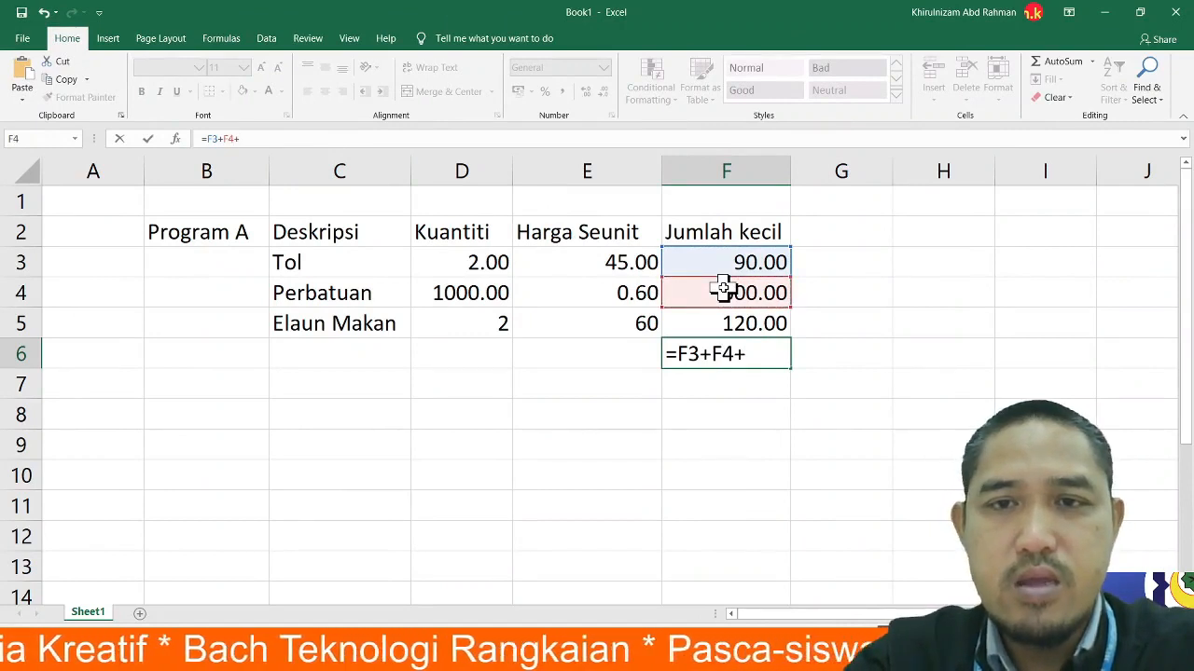
pyautogui.click(731, 322)
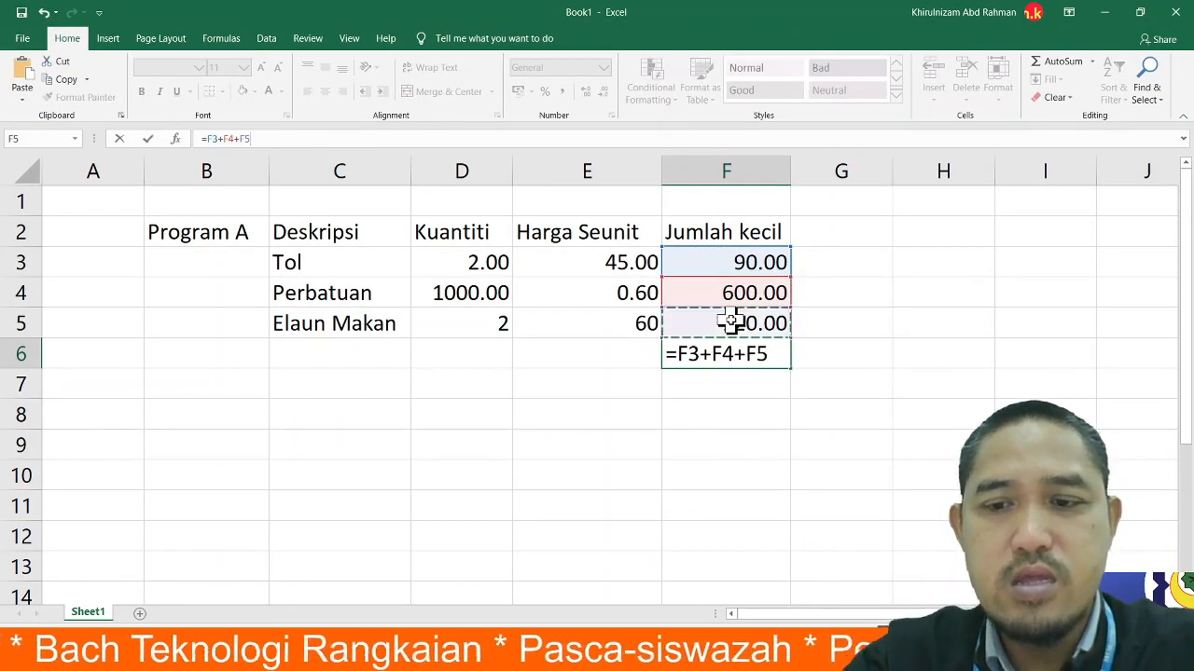
pyautogui.press('Return')
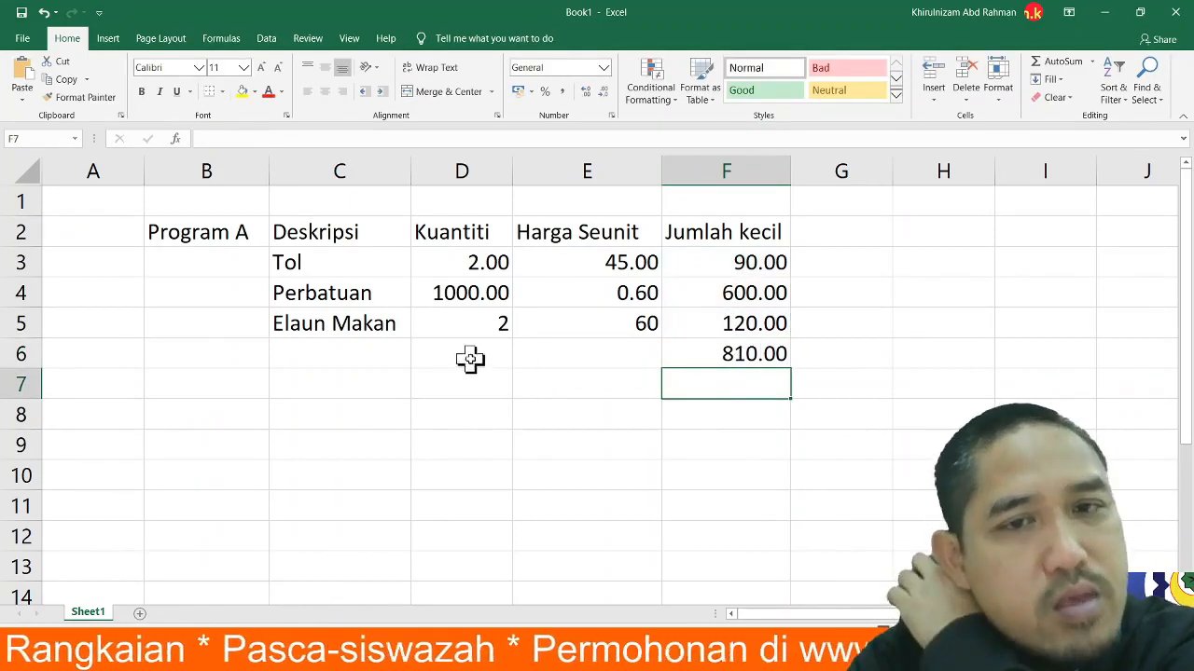
# - Enter Jumlah in cell C6 as the label of the total row
pyautogui.click(396, 355)
pyautogui.write('Jumlah')
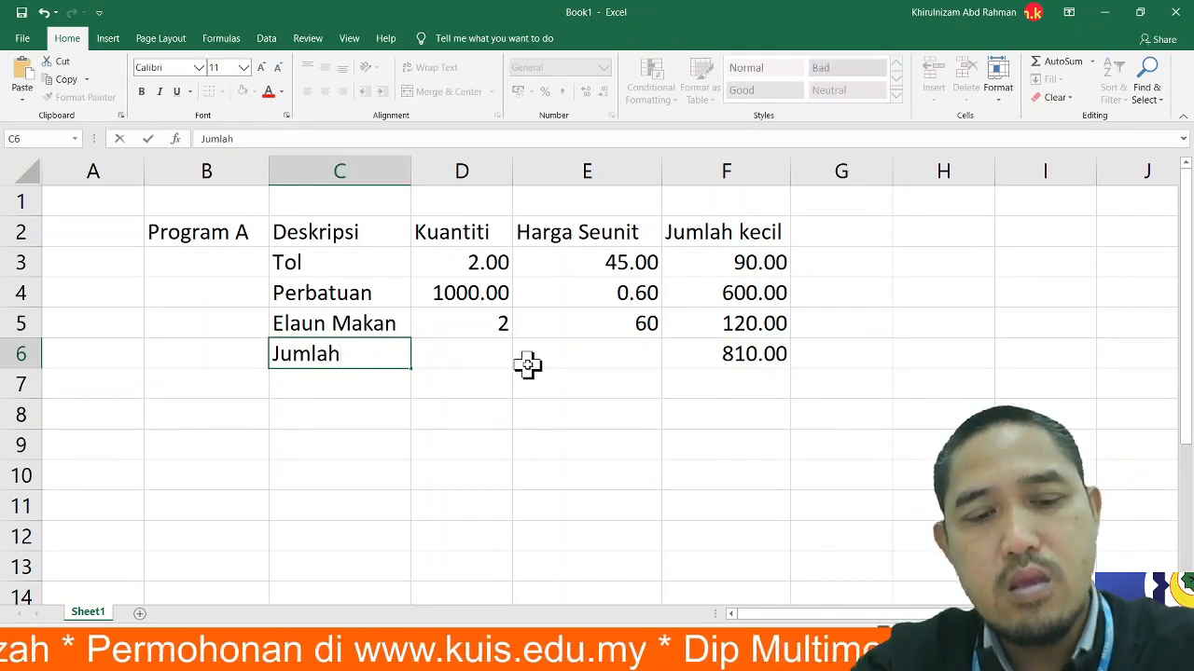
pyautogui.hotkey('ctrl', 's')
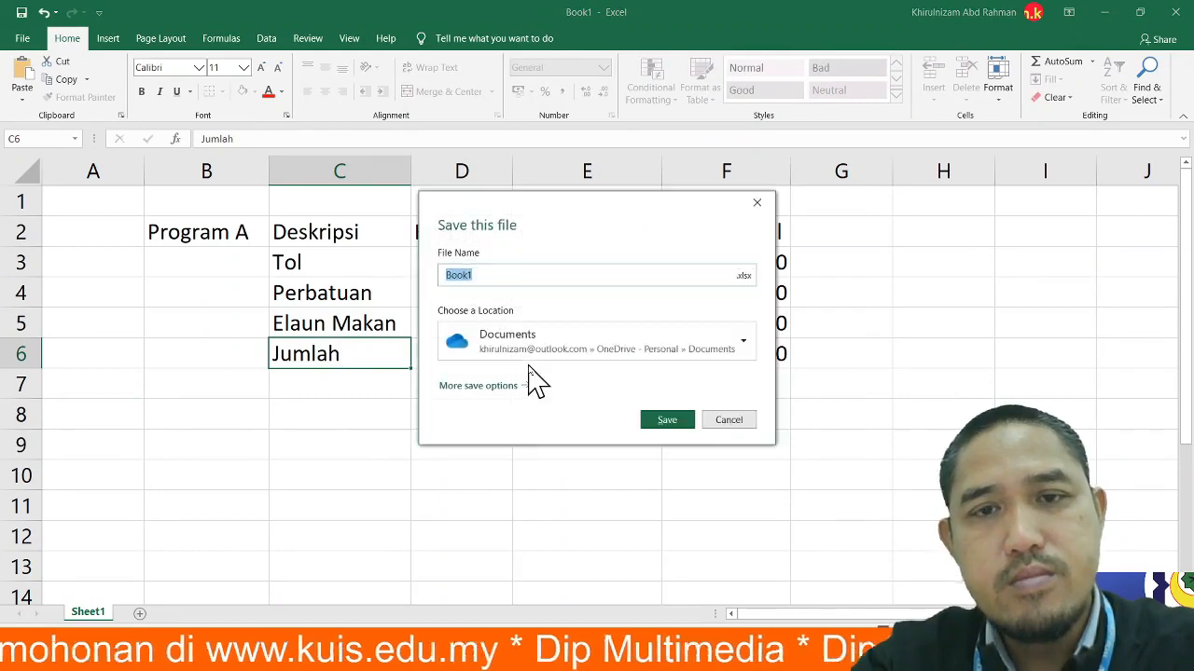
pyautogui.click(730, 422)
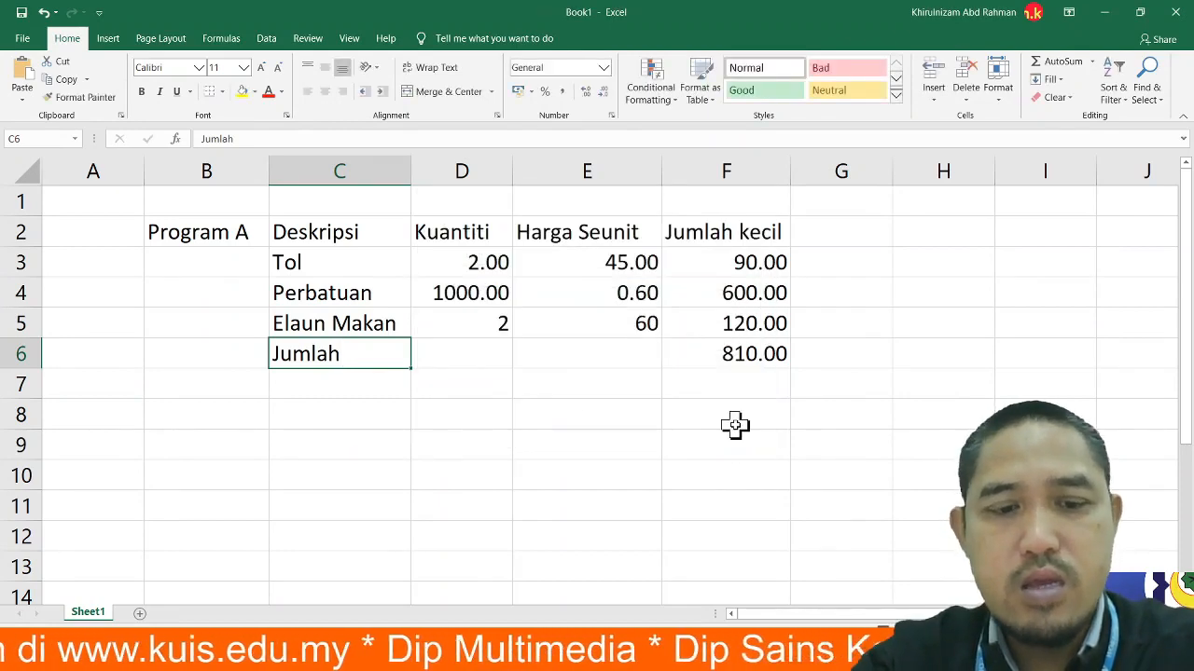
# - Clear the addition formula in cell F6 and replace it with the AutoSum formula =SUM(F3:F5)
pyautogui.keyDown('ctrl'); pyautogui.scroll(2, 734, 424); pyautogui.keyUp('ctrl')
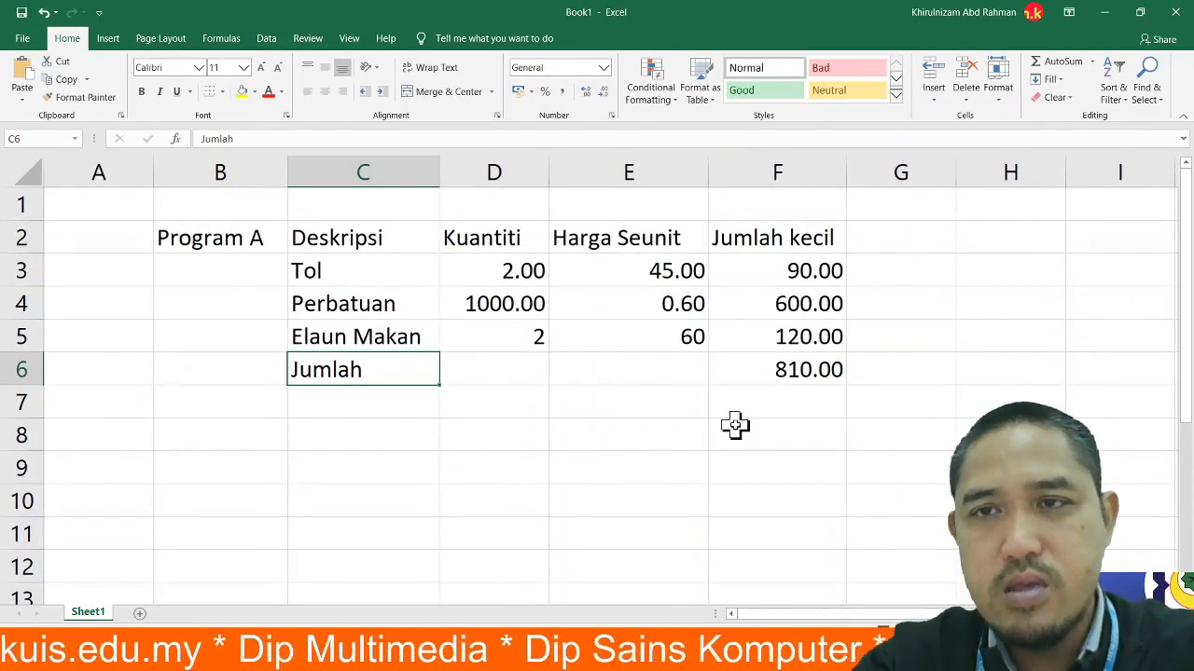
pyautogui.click(764, 373)
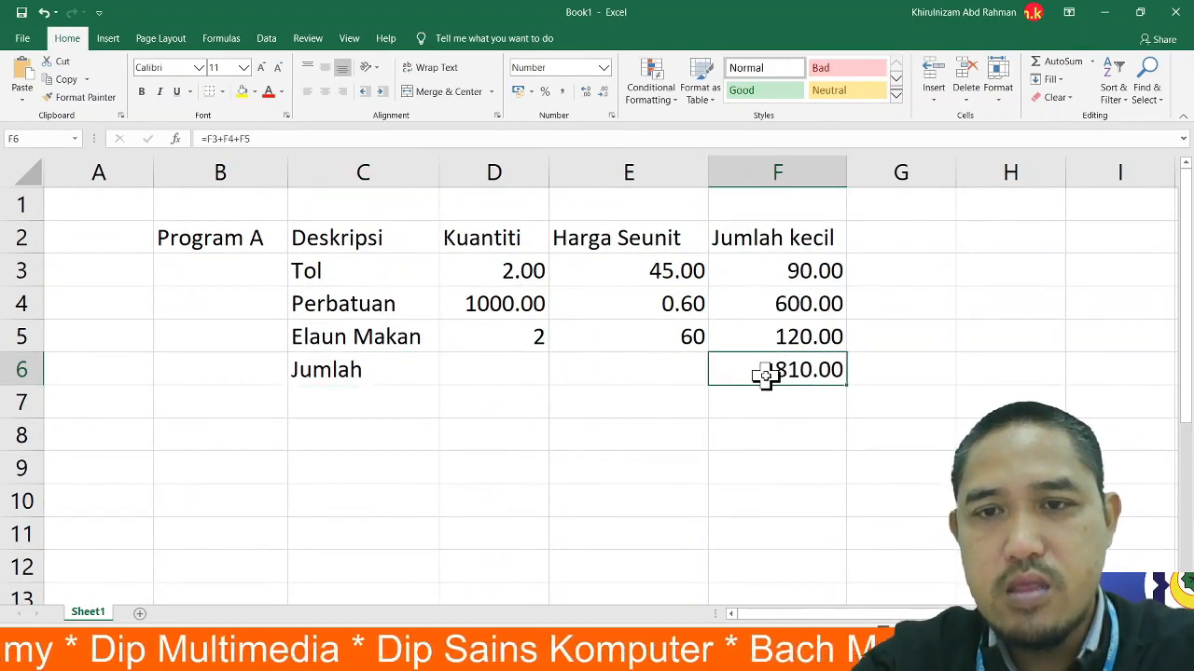
pyautogui.press('Delete')
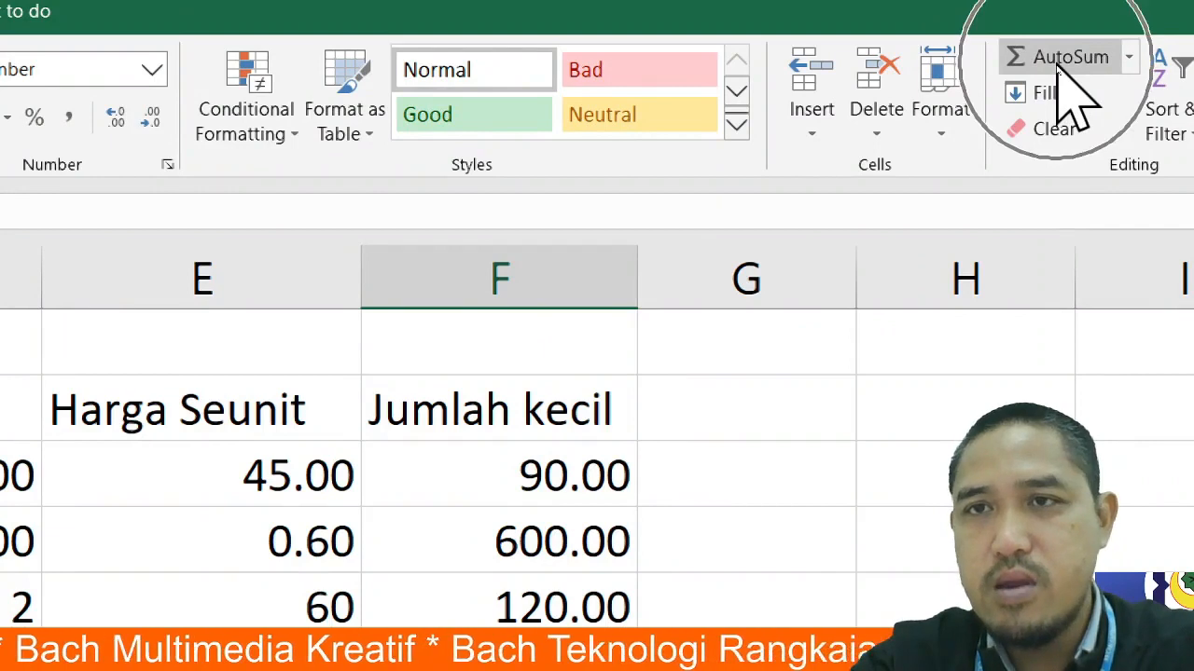
pyautogui.press('ctrl')
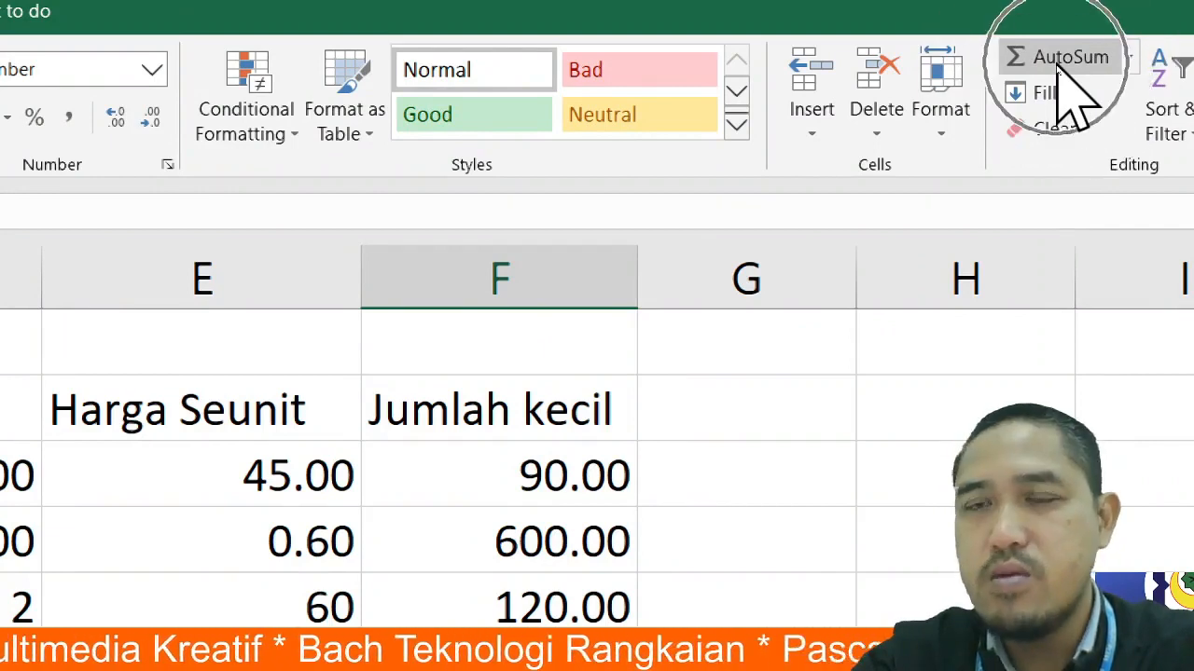
pyautogui.press('ctrl')
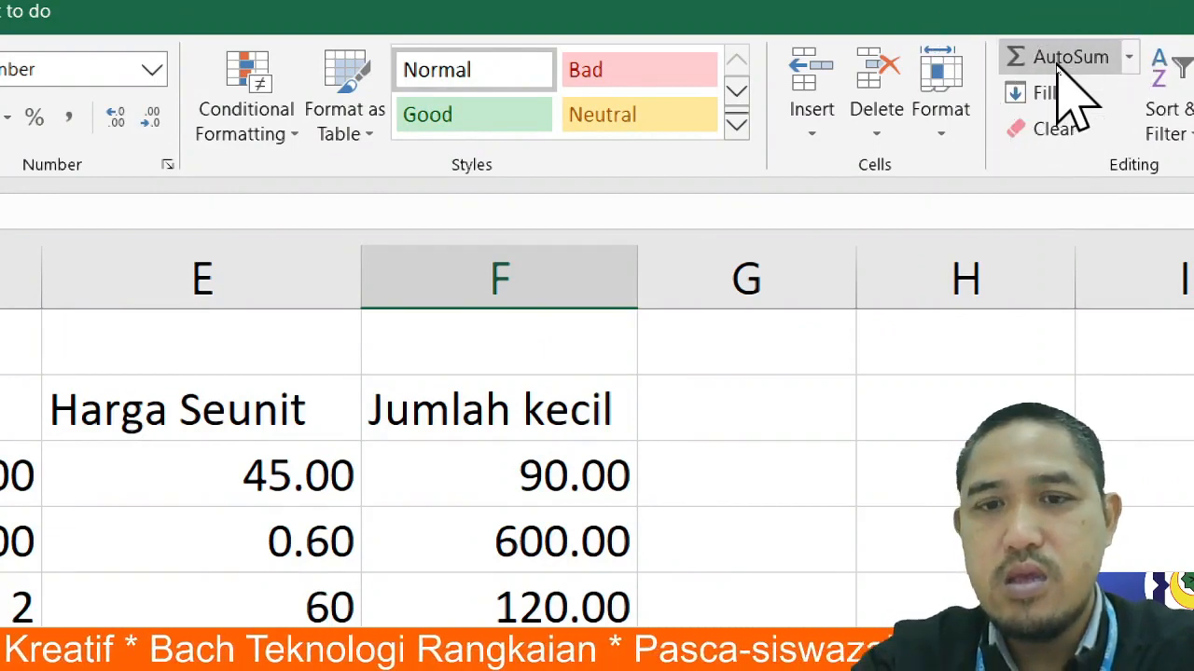
pyautogui.click(1059, 70)
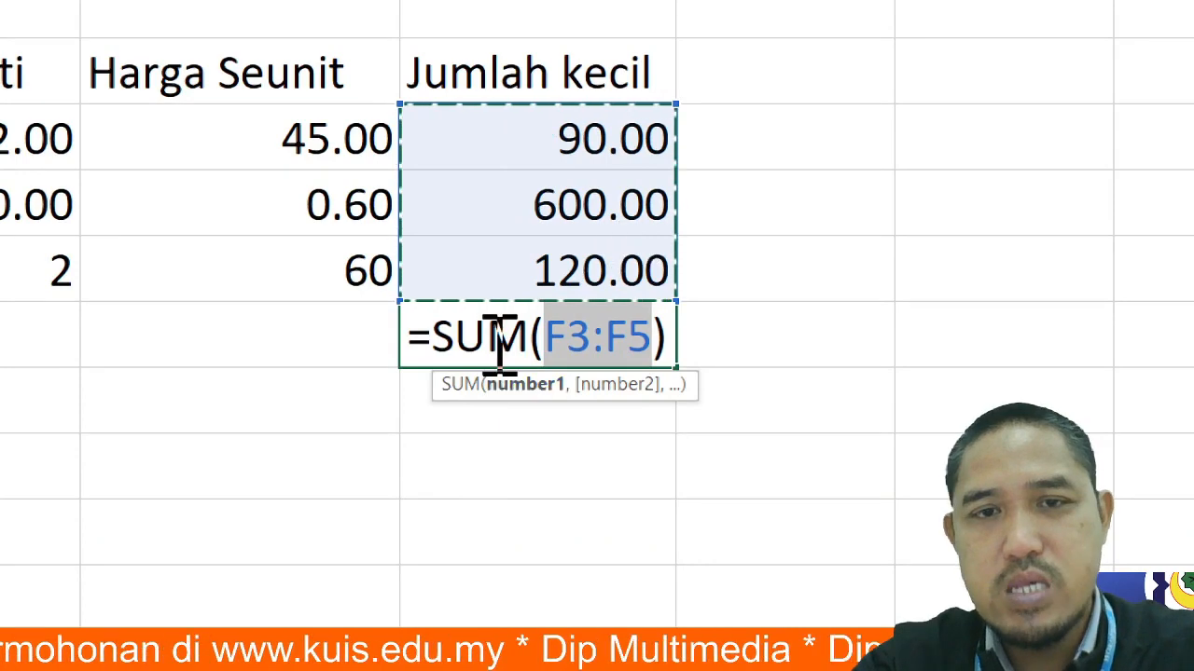
pyautogui.press('Return')
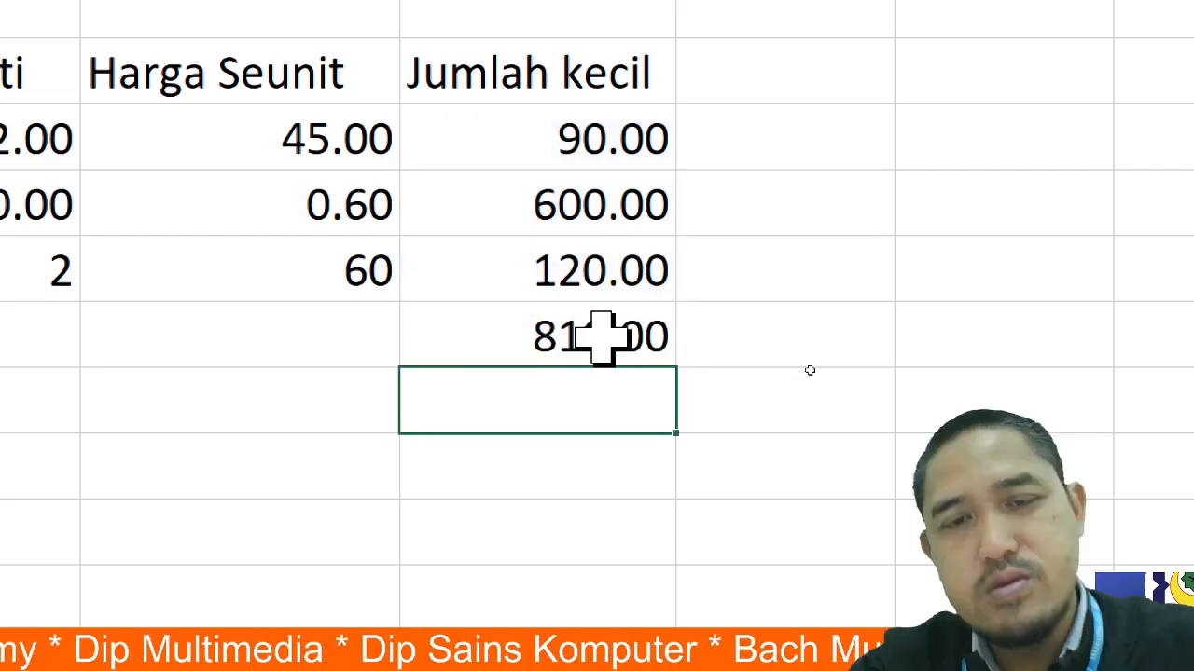
pyautogui.click(601, 338)
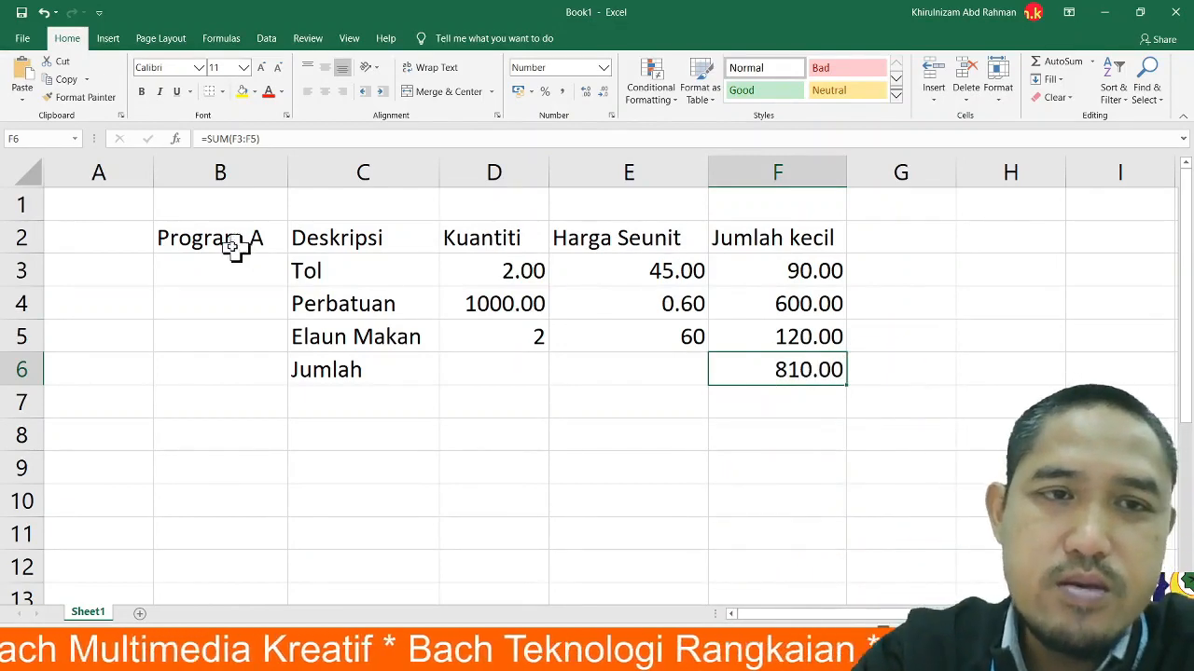
pyautogui.click(128, 201)
pyautogui.write('B')
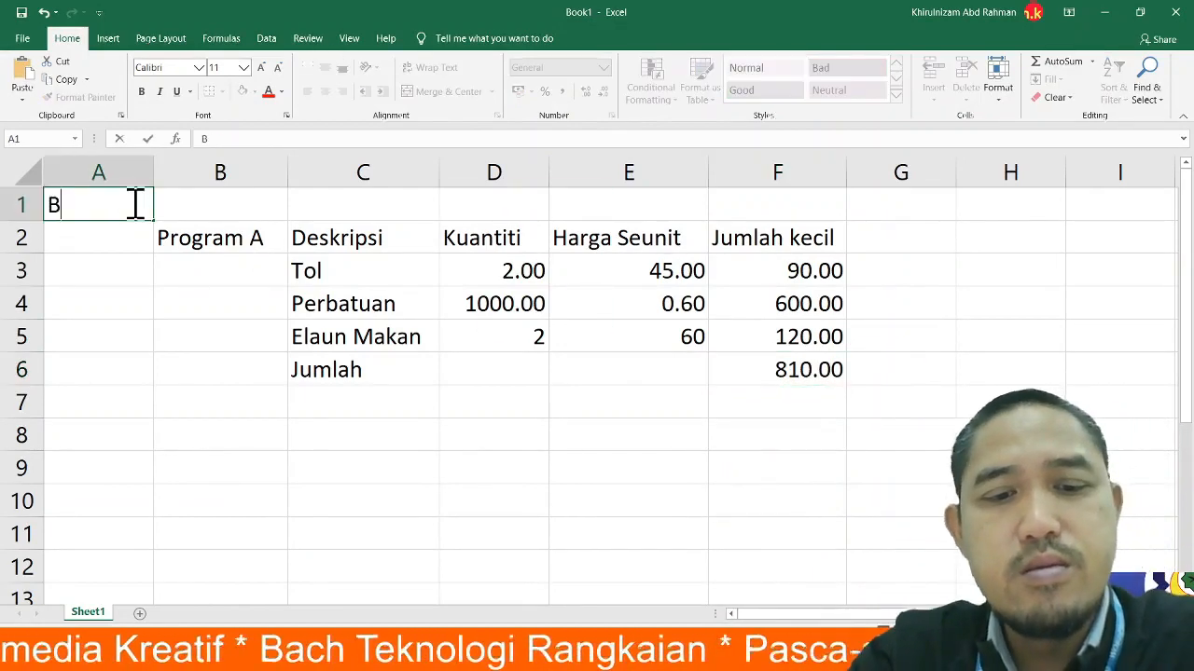
pyautogui.write('elanjawan ')
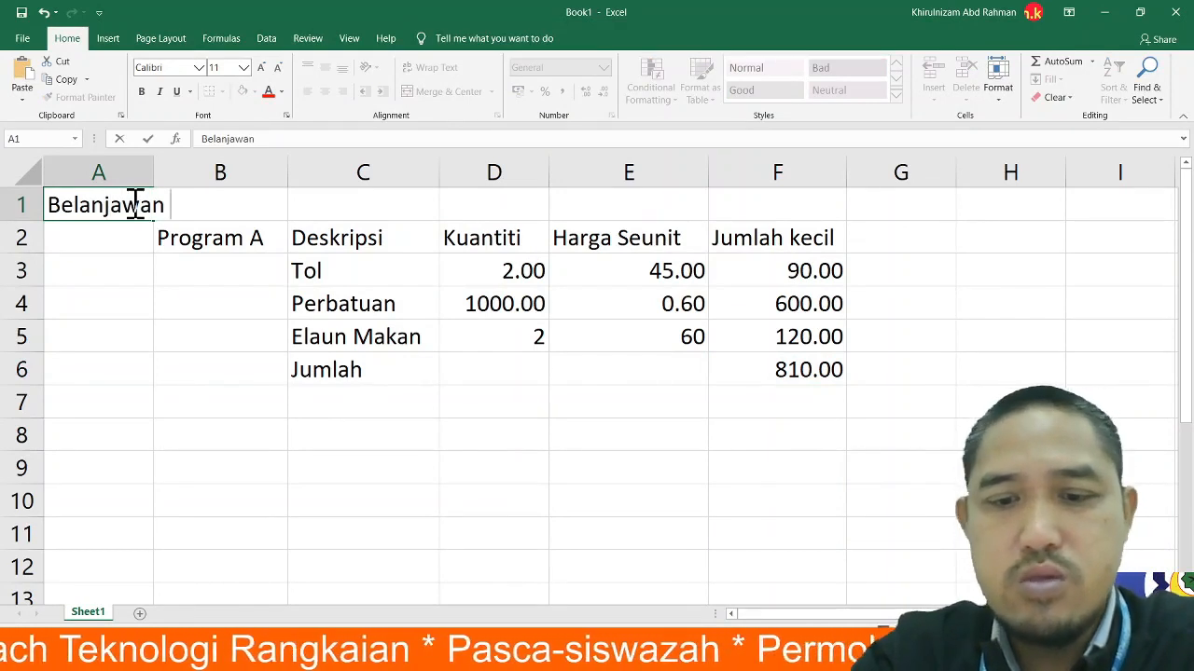
pyautogui.write('Julai')
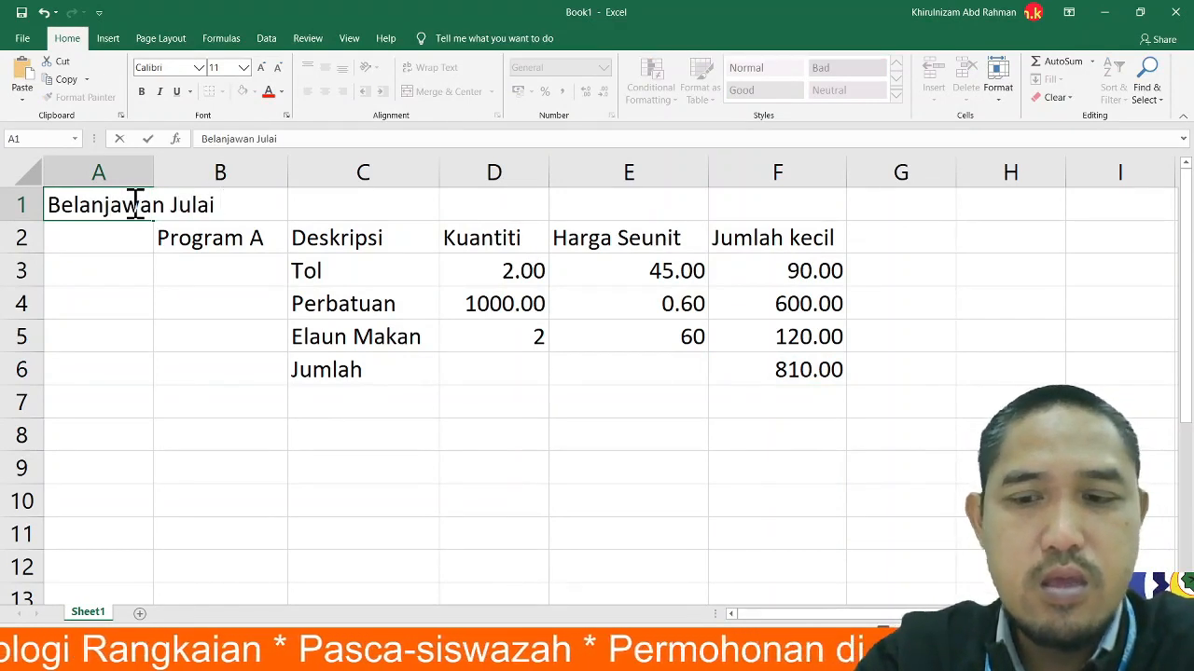
pyautogui.press('BackSpace')
pyautogui.press('BackSpace')
pyautogui.press('BackSpace')
pyautogui.press('BackSpace')
pyautogui.press('BackSpace')
pyautogui.press('BackSpace')
pyautogui.press('BackSpace')
pyautogui.press('BackSpace')
pyautogui.press('BackSpace')
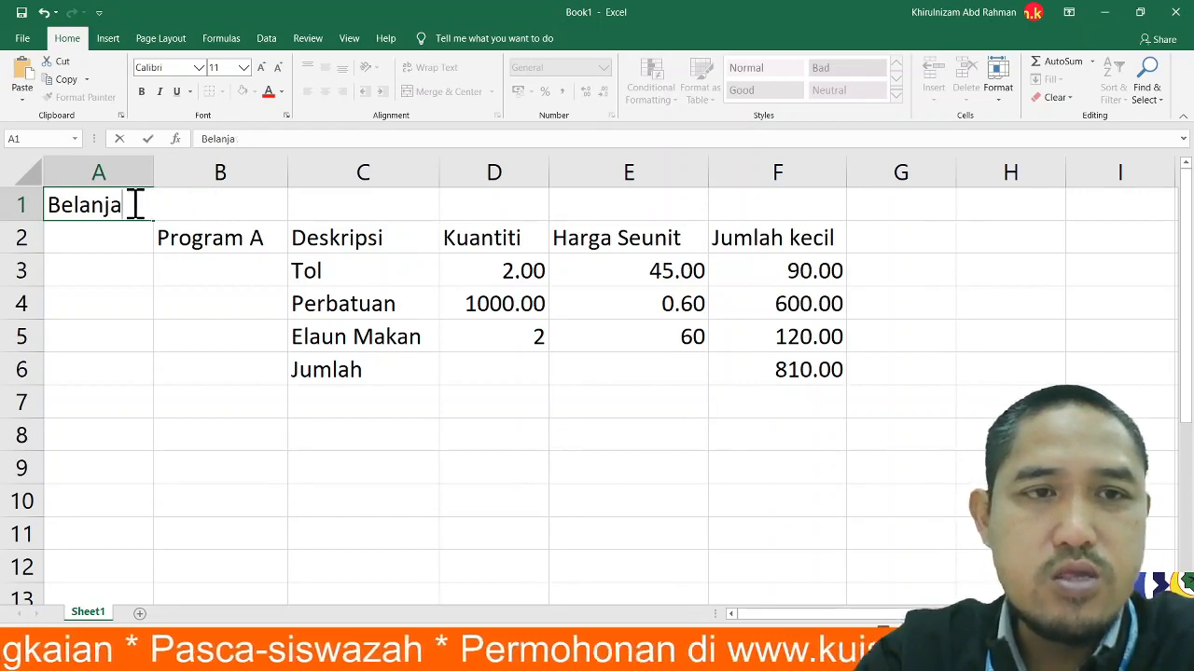
pyautogui.press('BackSpace')
pyautogui.press('BackSpace')
pyautogui.press('BackSpace')
pyautogui.press('BackSpace')
pyautogui.press('BackSpace')
pyautogui.press('BackSpace')
# - Complete the entry in cell A1 so that the title reads Bajet Perjalanan Julai 2020
pyautogui.write('aje')
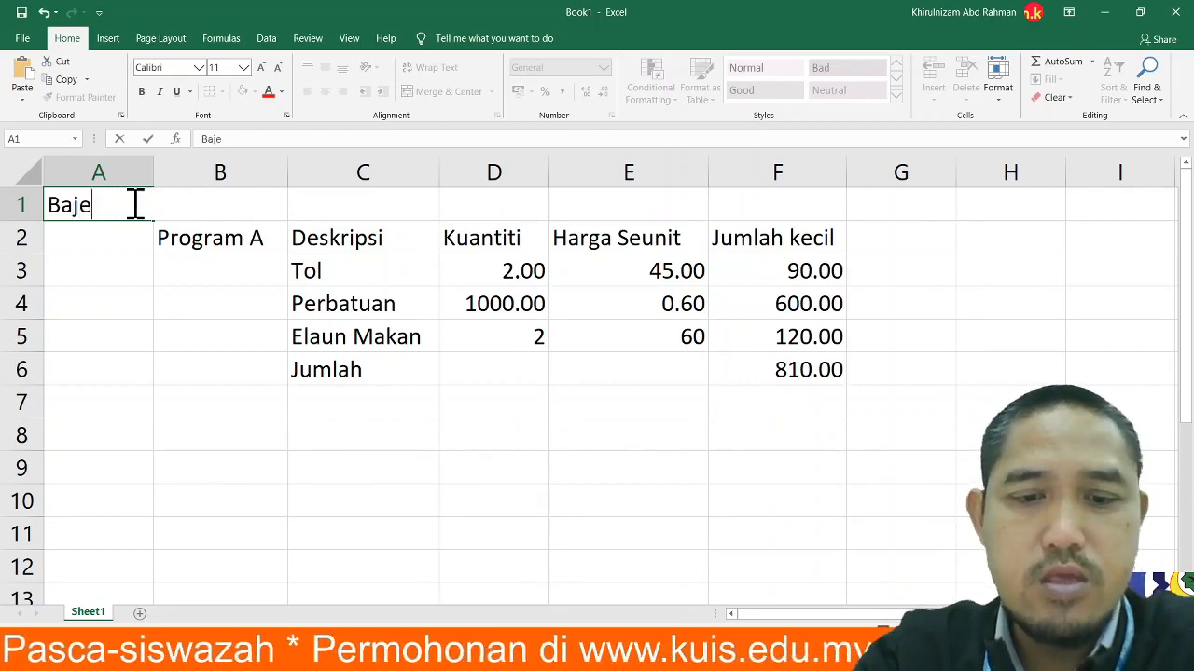
pyautogui.write('t Perjala')
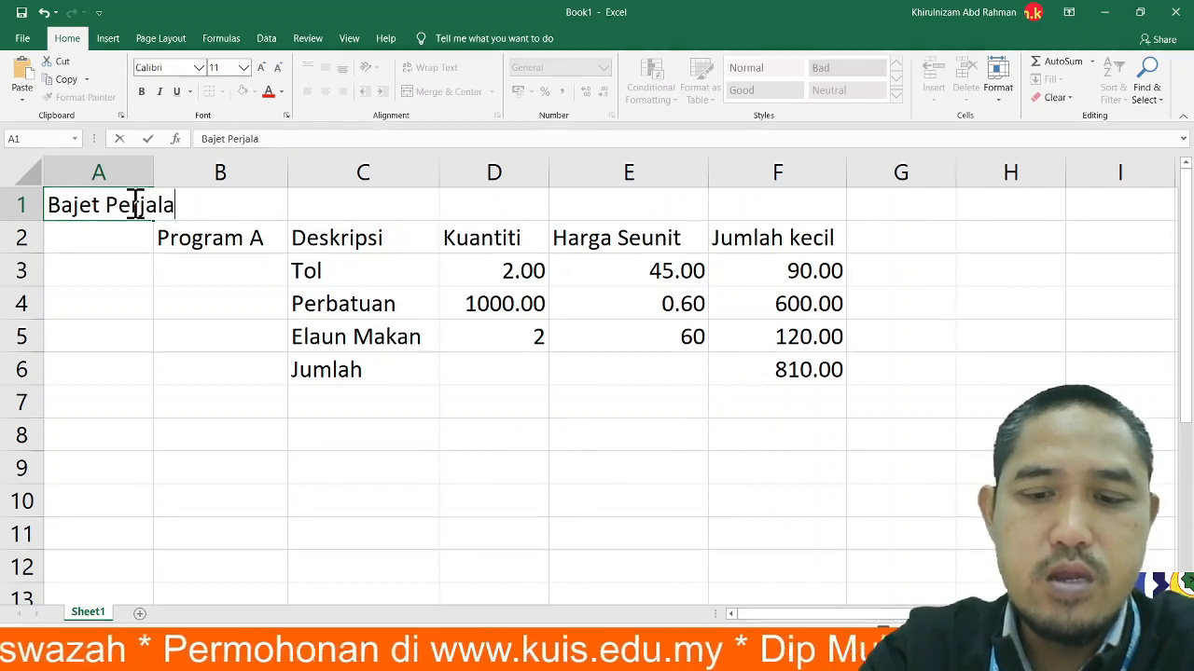
pyautogui.write('nan ')
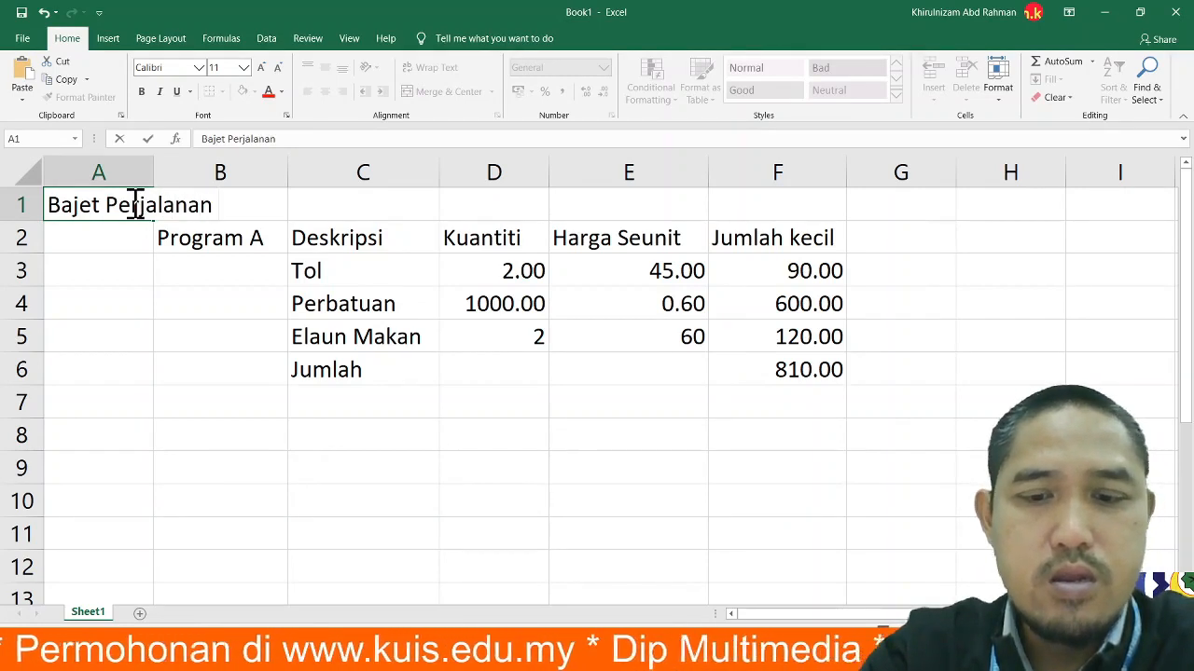
pyautogui.write('Julai 2020')
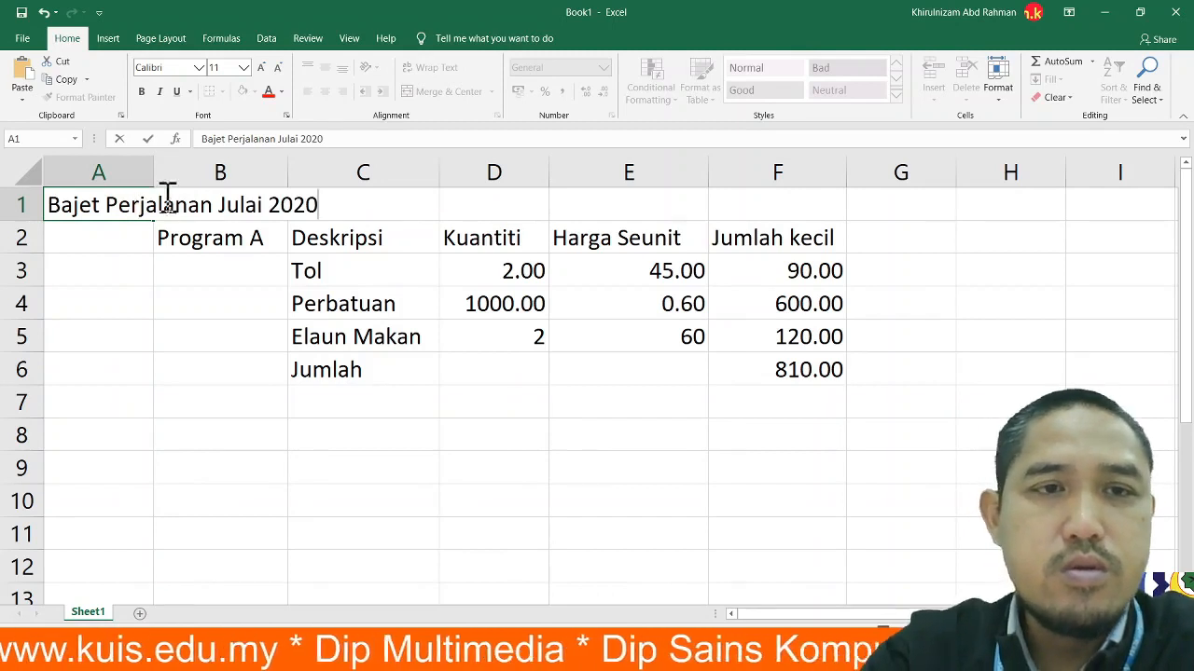
pyautogui.click(128, 268)
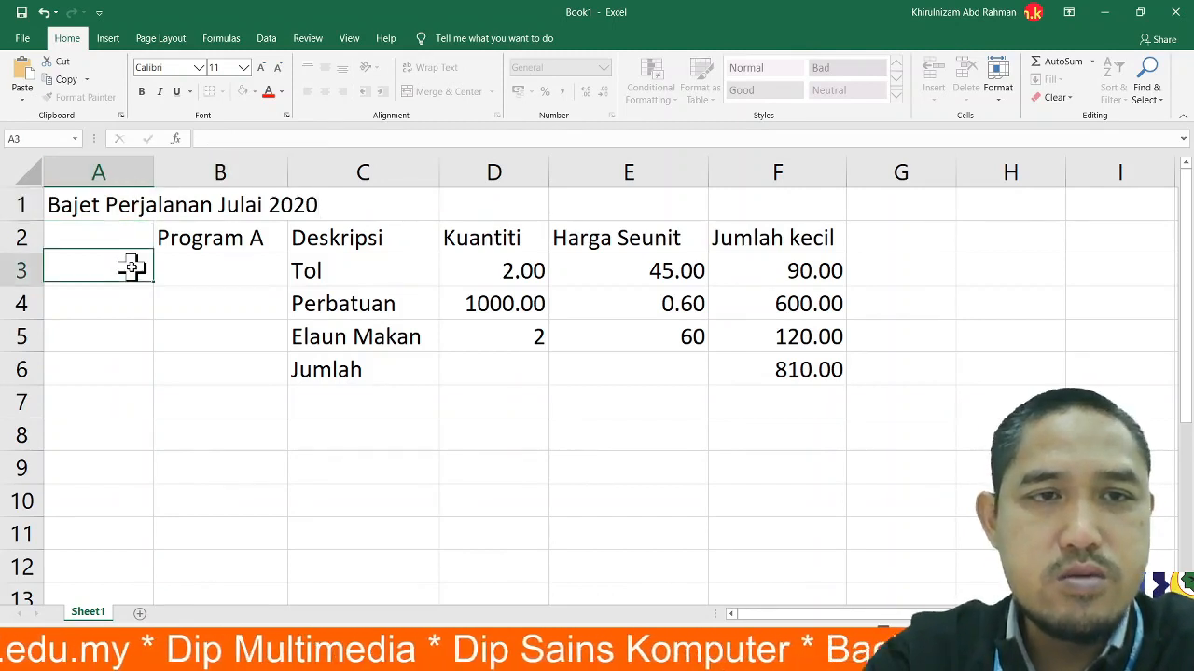
# - Narrow the empty column A and insert a blank row between the title and the table's header row
pyautogui.moveTo(154, 177); pyautogui.dragTo(84, 183)
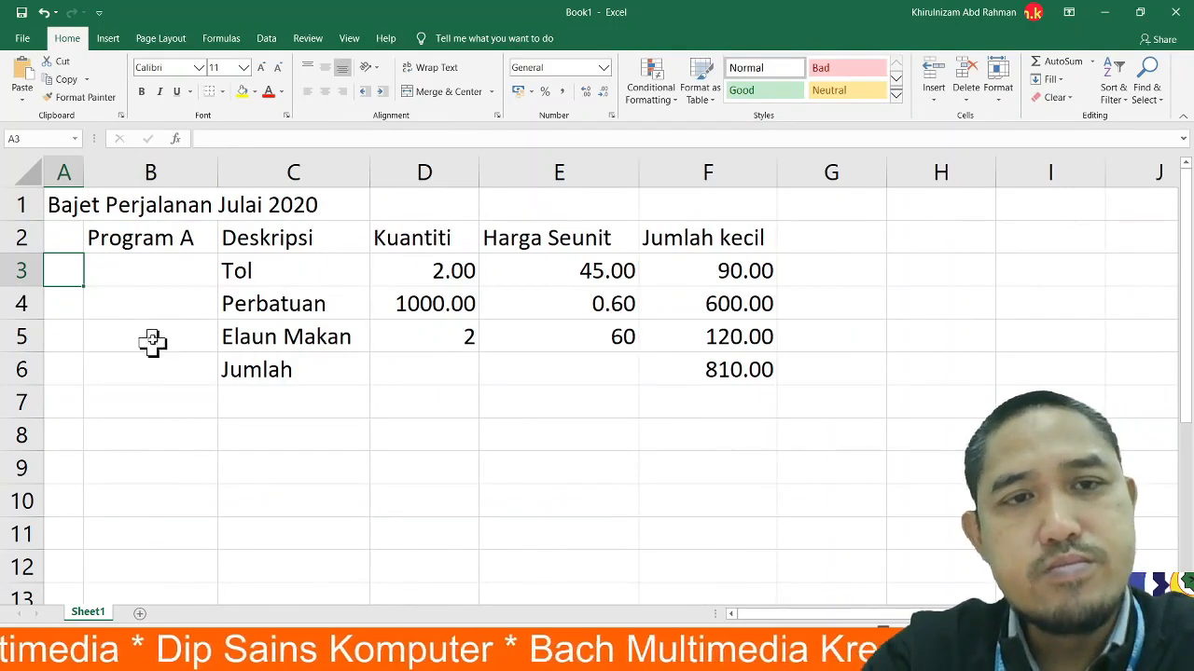
pyautogui.rightClick(25, 238)
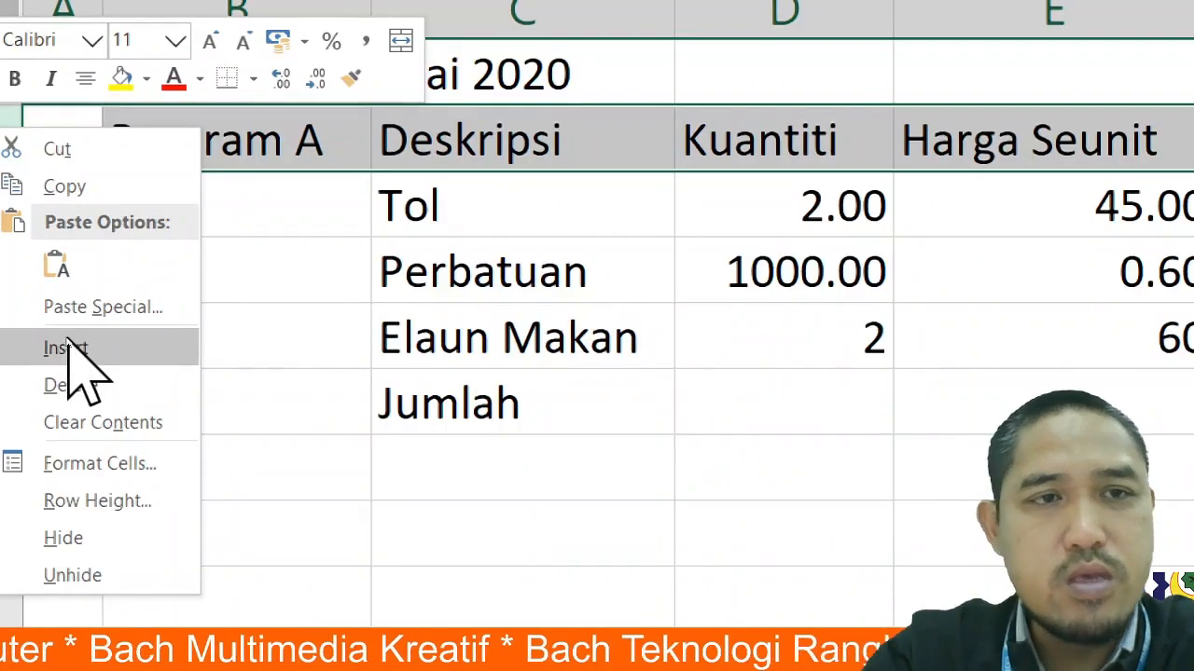
pyautogui.click(6, 126)
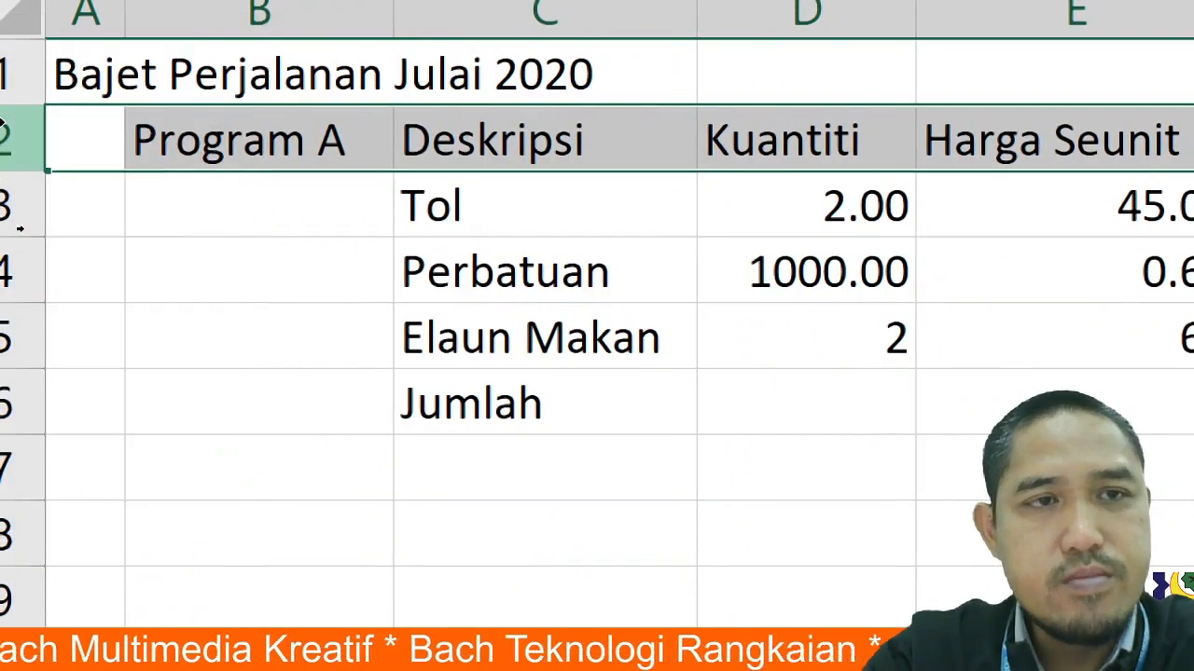
pyautogui.rightClick(19, 141)
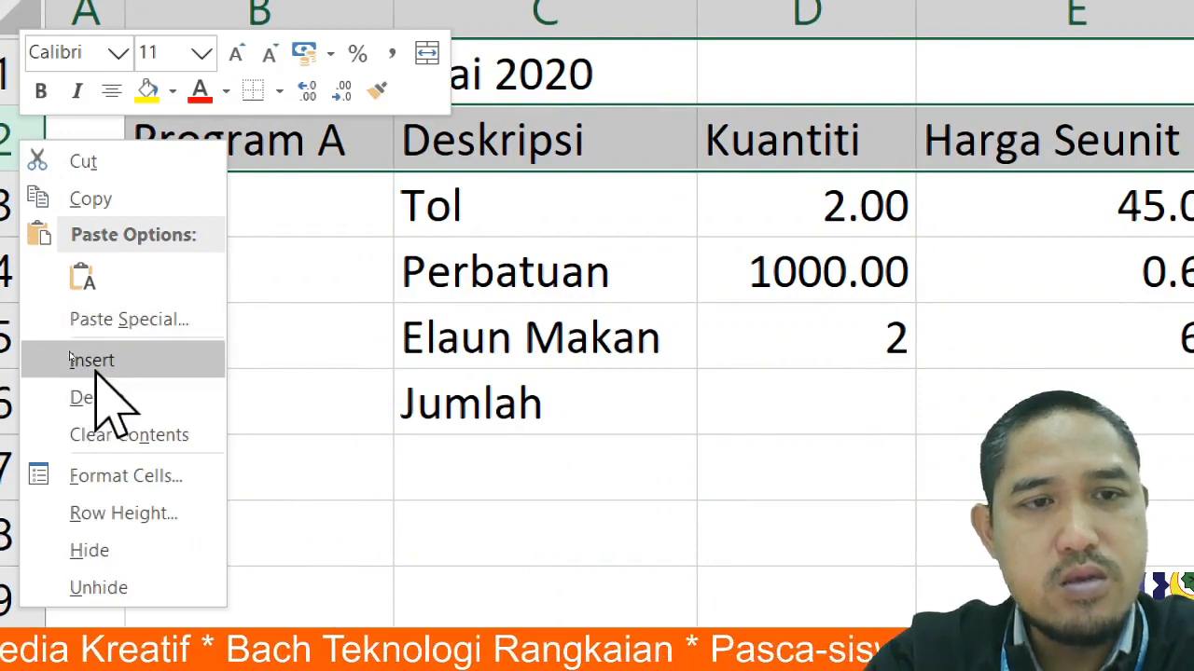
pyautogui.click(94, 367)
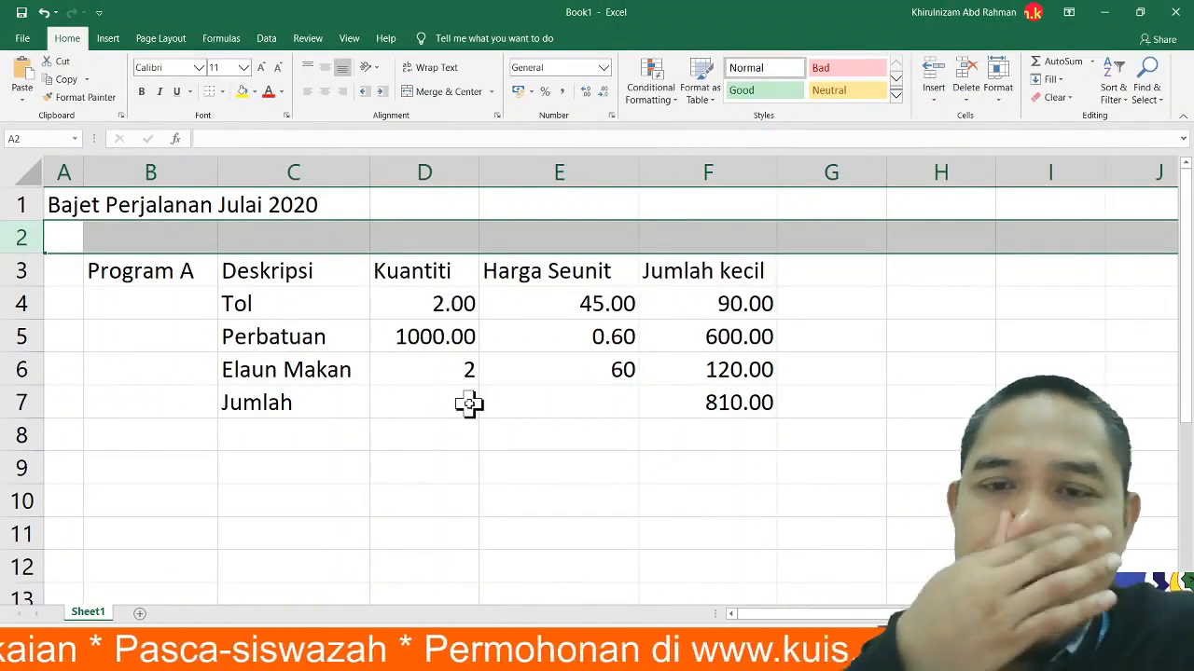
# - Make the overall total in cell F7 bold
pyautogui.click(732, 403)
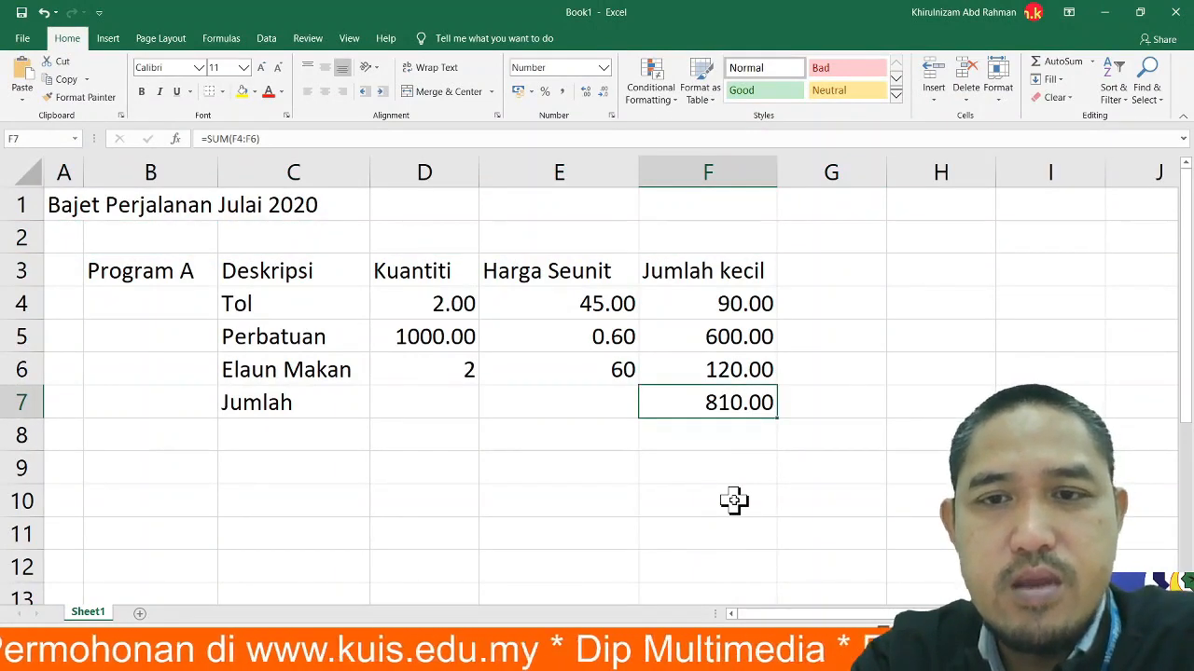
pyautogui.hotkey('ctrl', 'b')
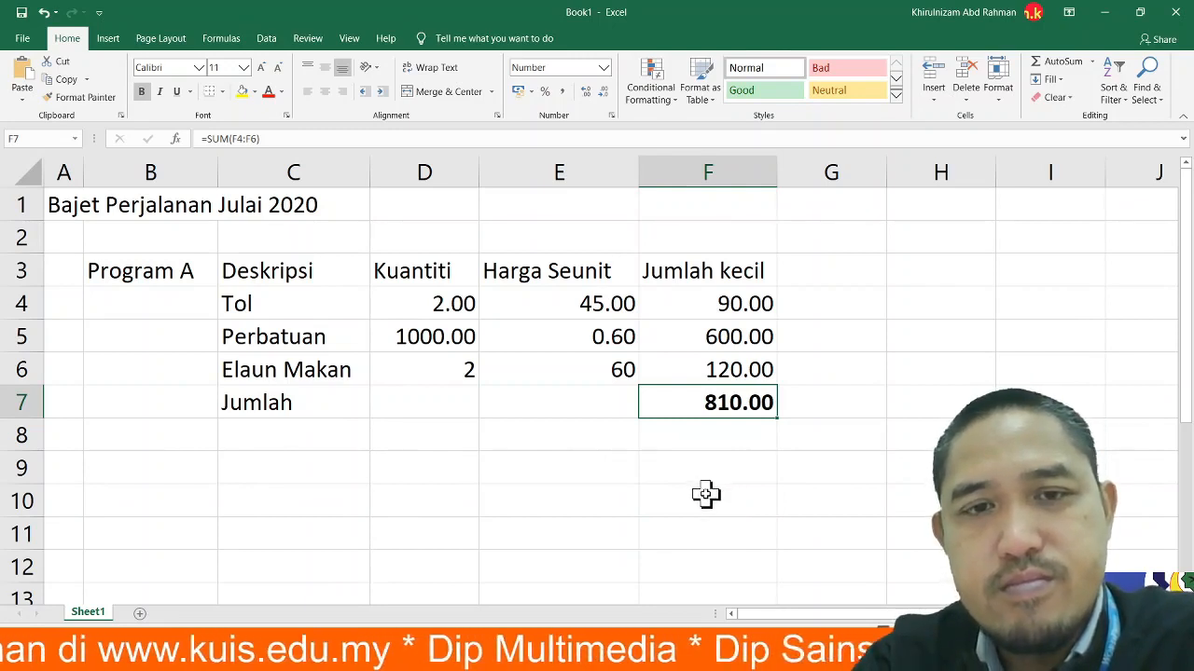
# - Show the Elaun Makan quantity and unit price in cells D6 and E6 with two decimal places
pyautogui.click(596, 369)
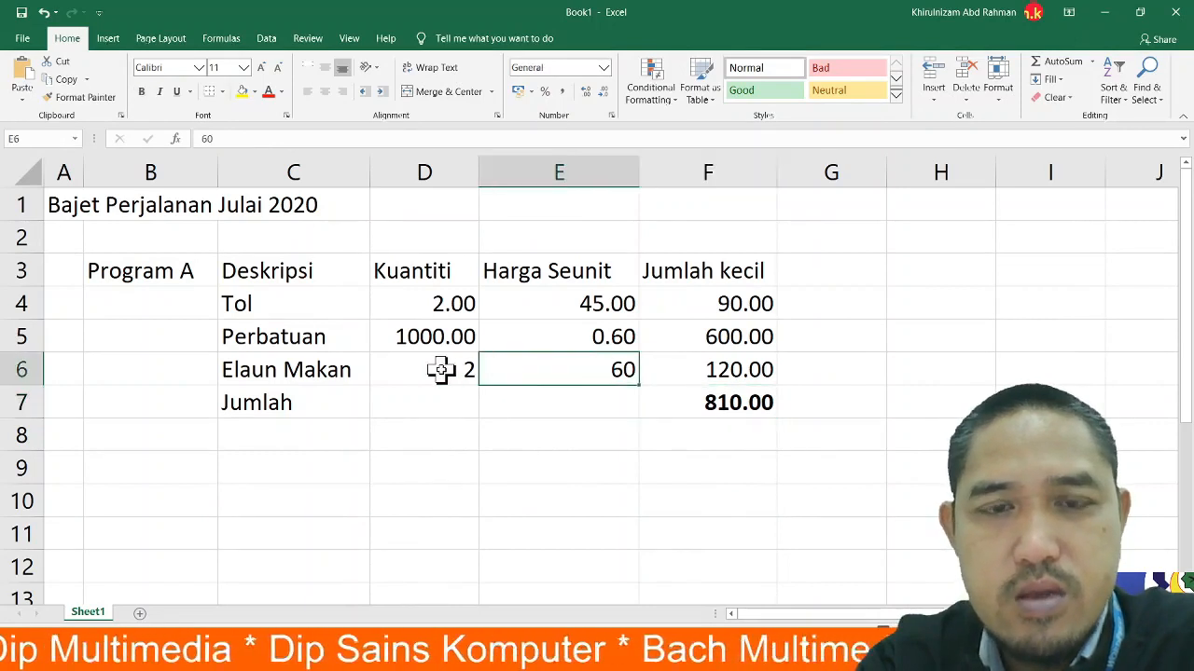
pyautogui.moveTo(439, 373); pyautogui.dragTo(564, 372)
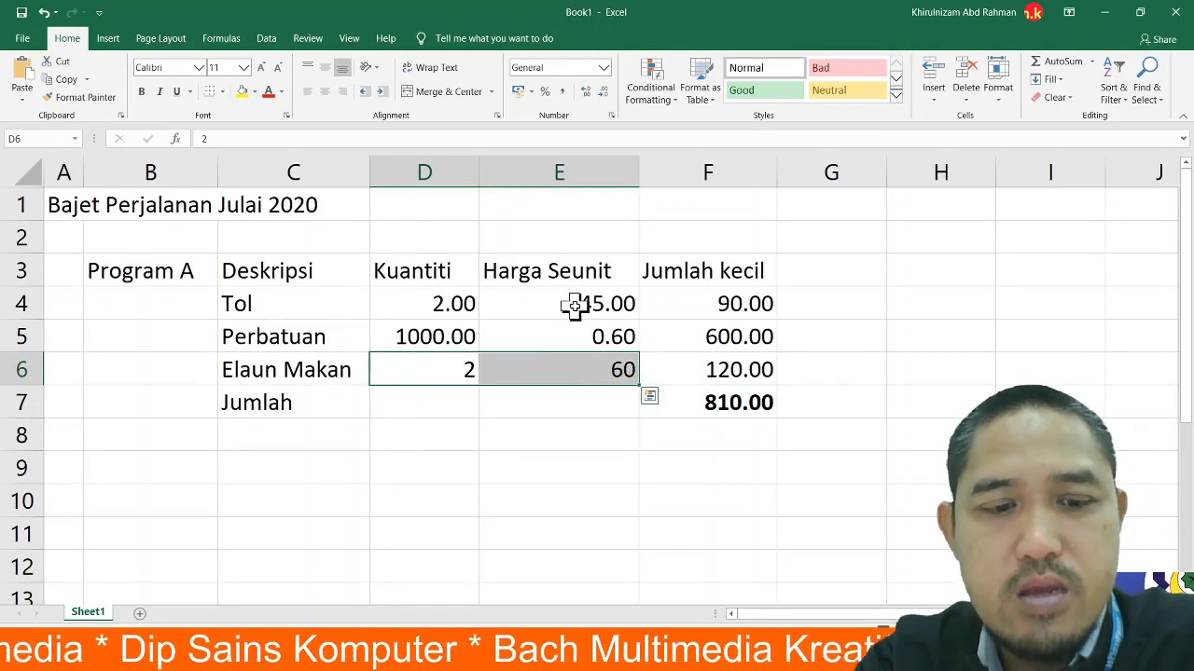
pyautogui.hotkey('ctrl', 'q')
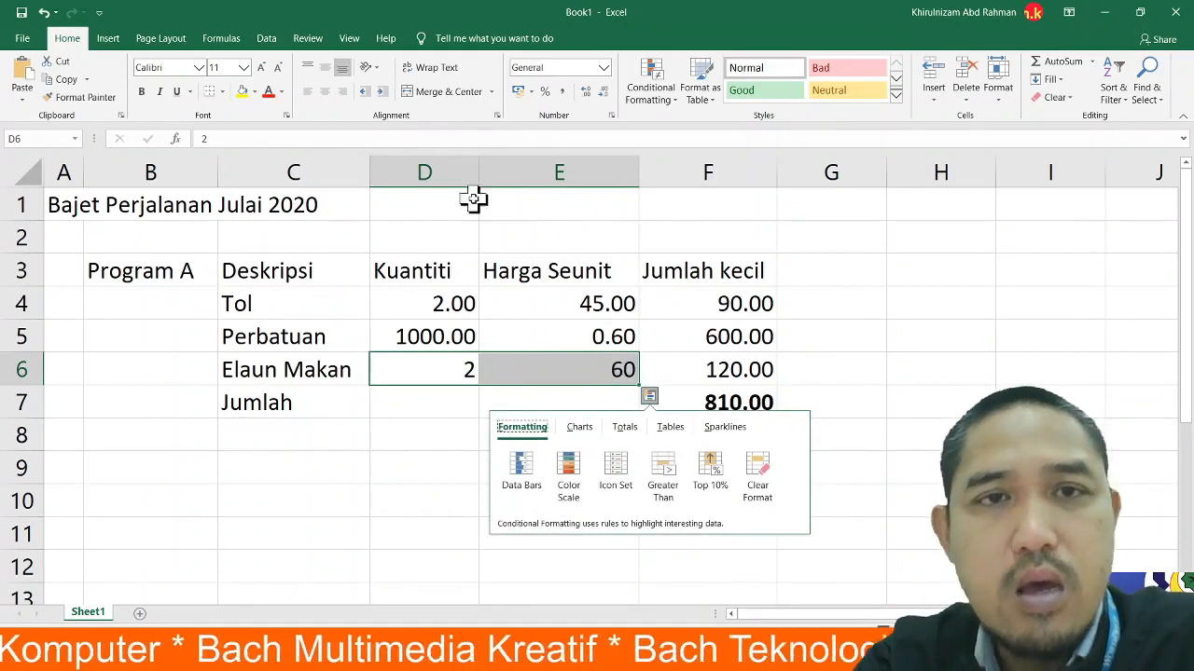
pyautogui.click(587, 98)
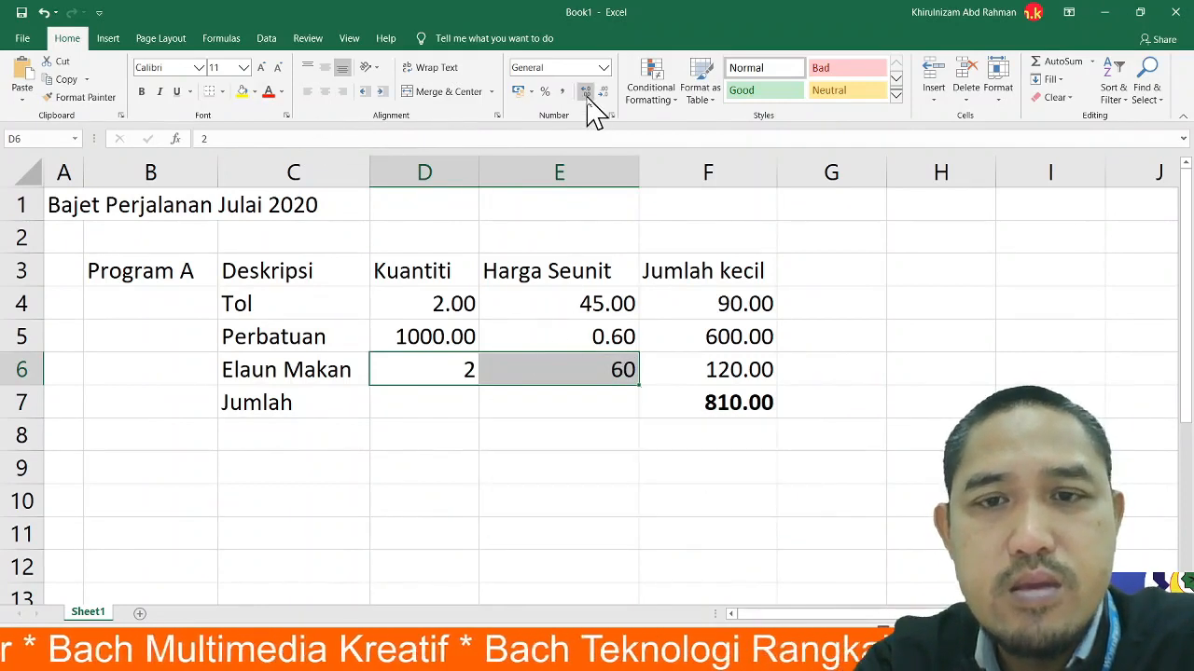
pyautogui.click(584, 95)
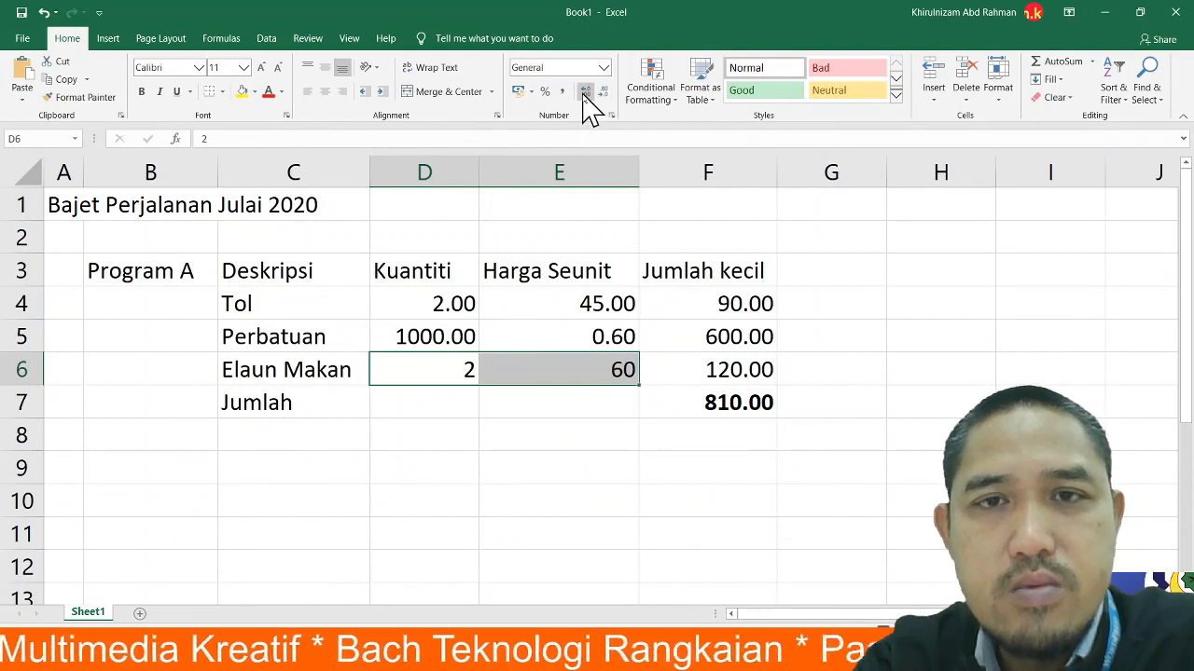
pyautogui.click(586, 96)
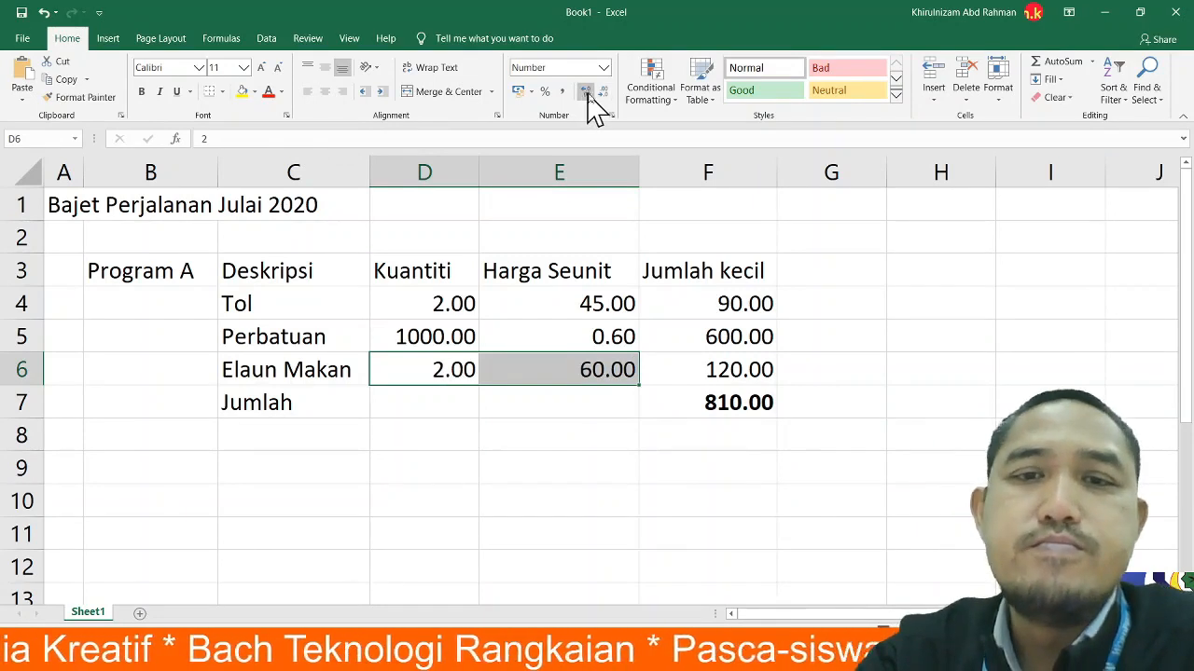
pyautogui.hotkey('ctrl', 's')
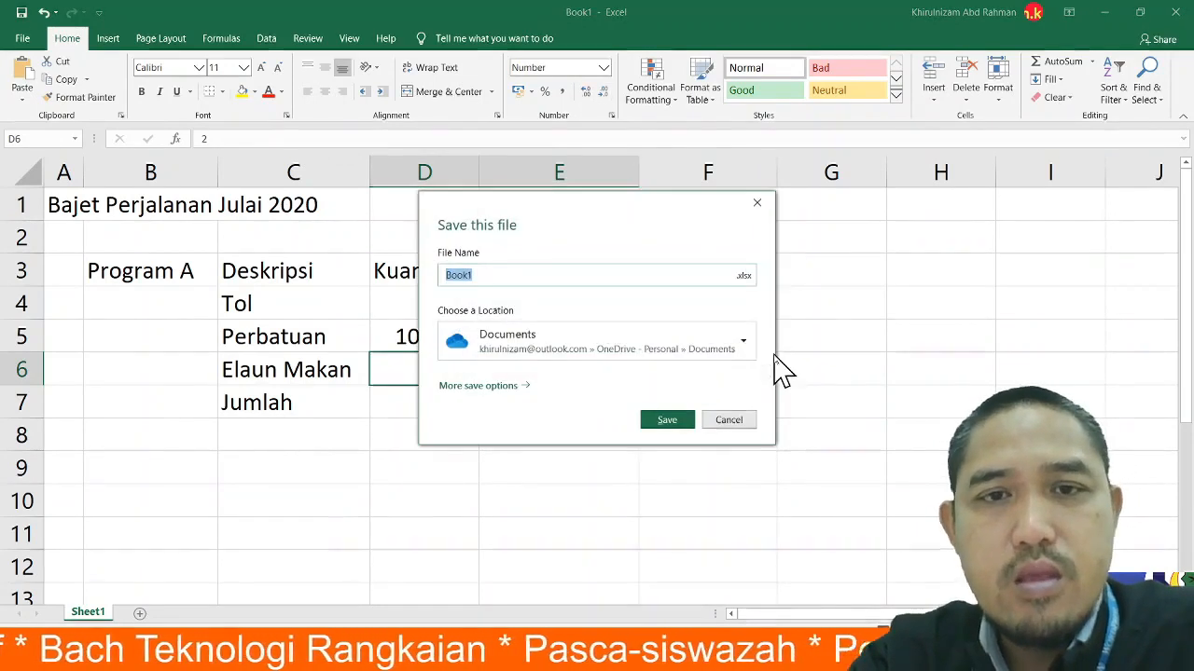
pyautogui.click(746, 419)
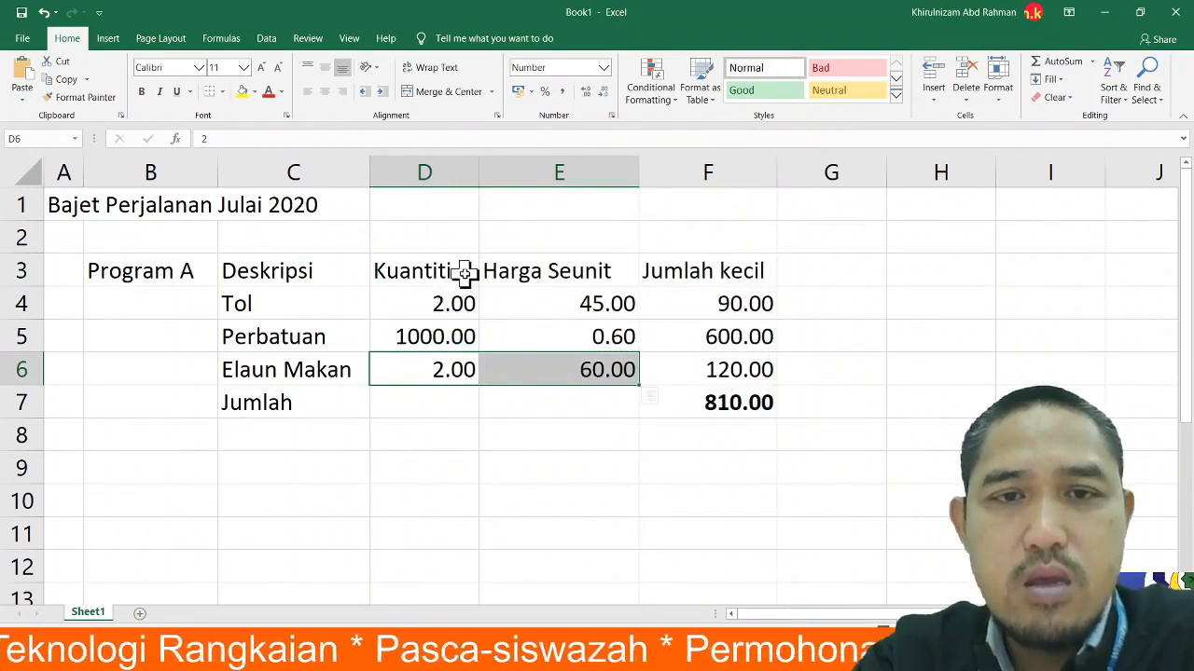
# - Extend the unit price header in E3 to Harga Seunit (RM) and widen column E to fit it
pyautogui.click(626, 271)
pyautogui.doubleClick(629, 270)
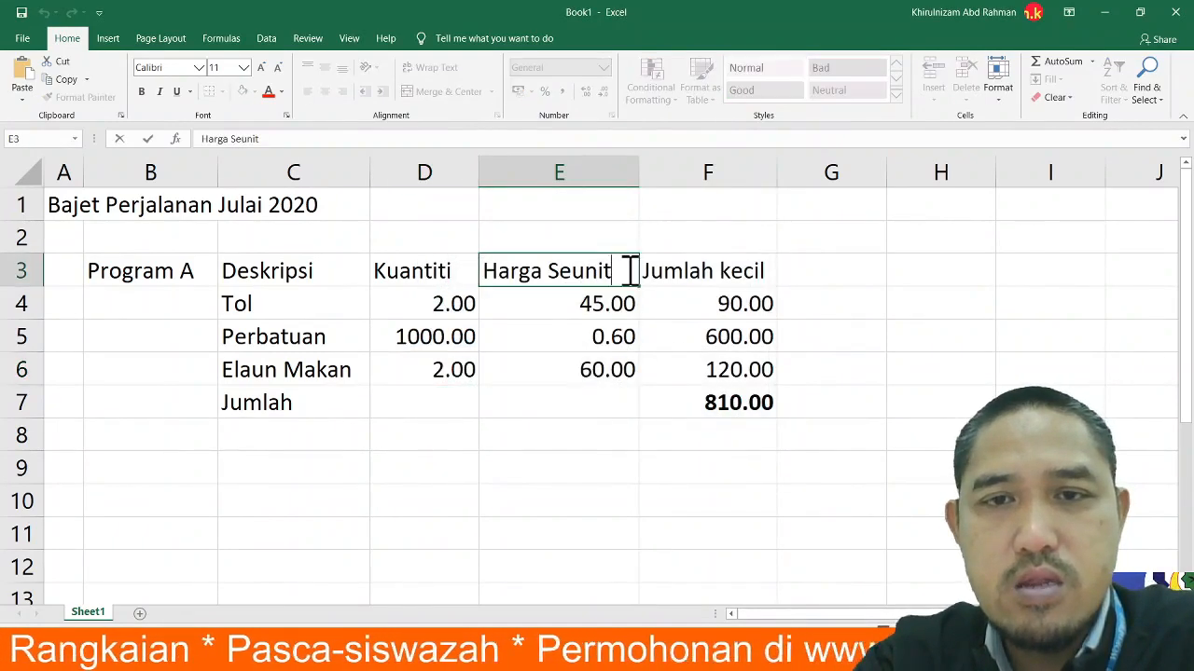
pyautogui.write('(')
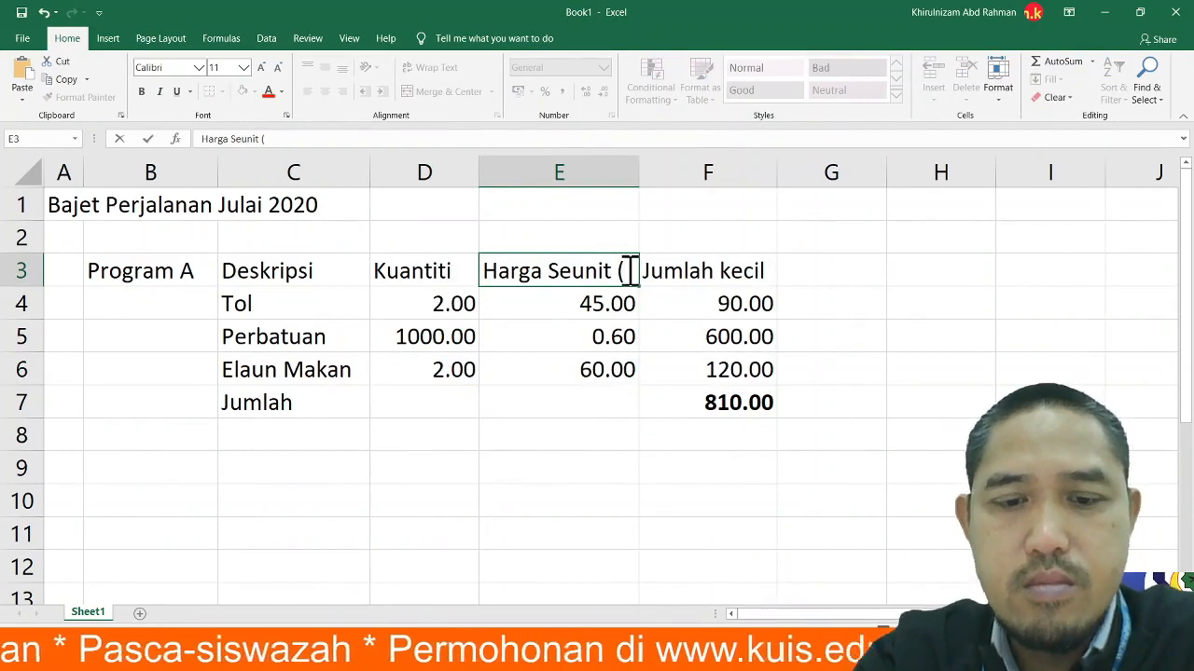
pyautogui.write('RM)')
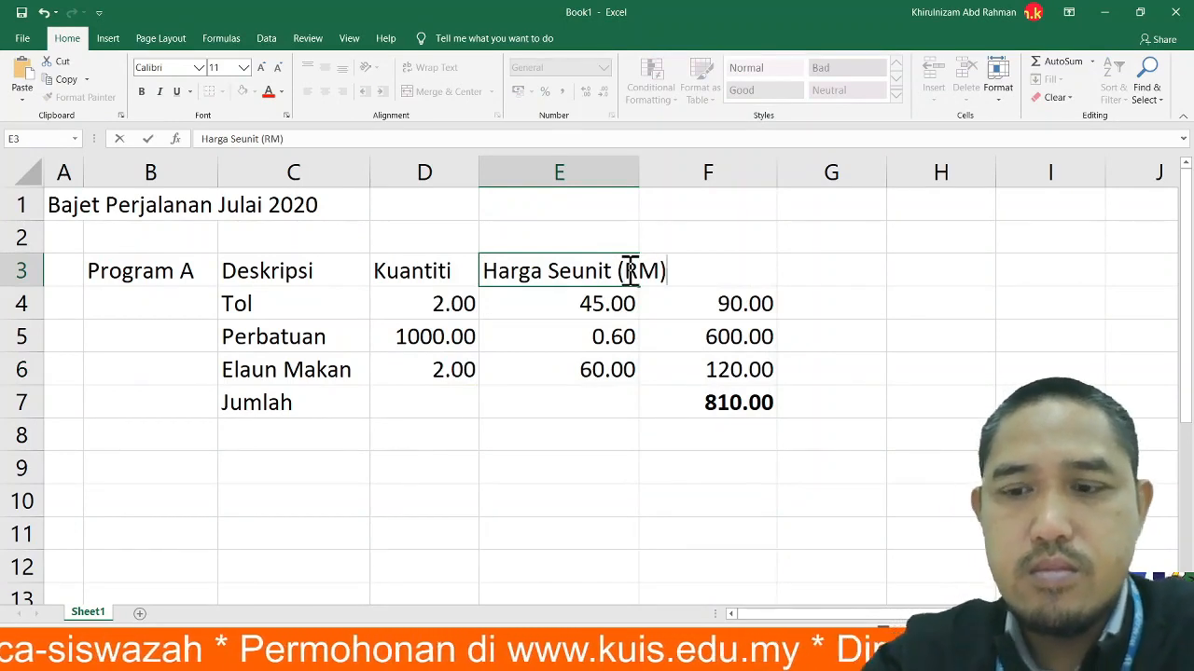
pyautogui.press('Return')
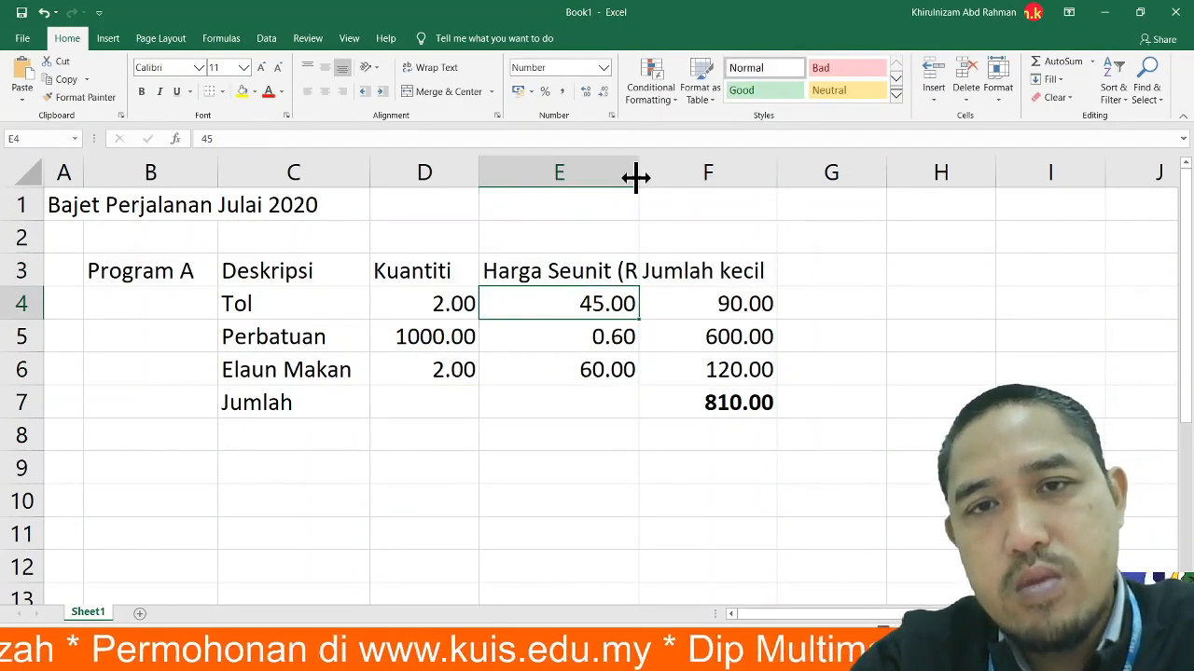
pyautogui.moveTo(638, 176); pyautogui.dragTo(678, 176)
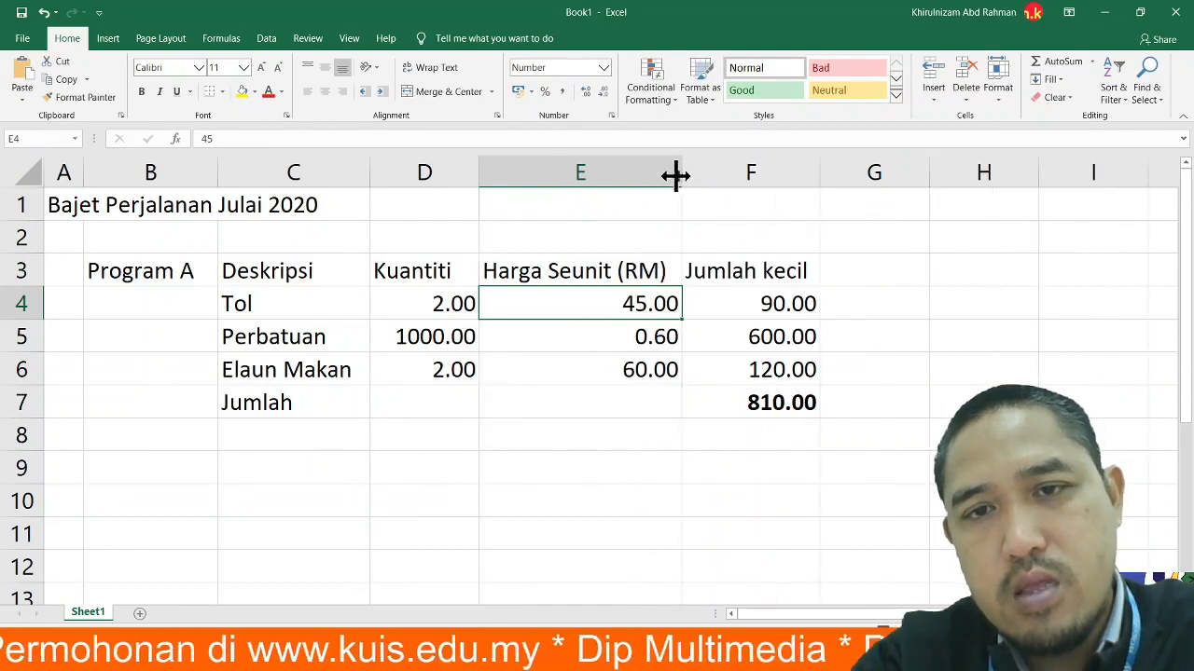
# - Extend the subtotal header in F3 to Jumlah kecil(RM) and widen column F to fit it
pyautogui.doubleClick(811, 269)
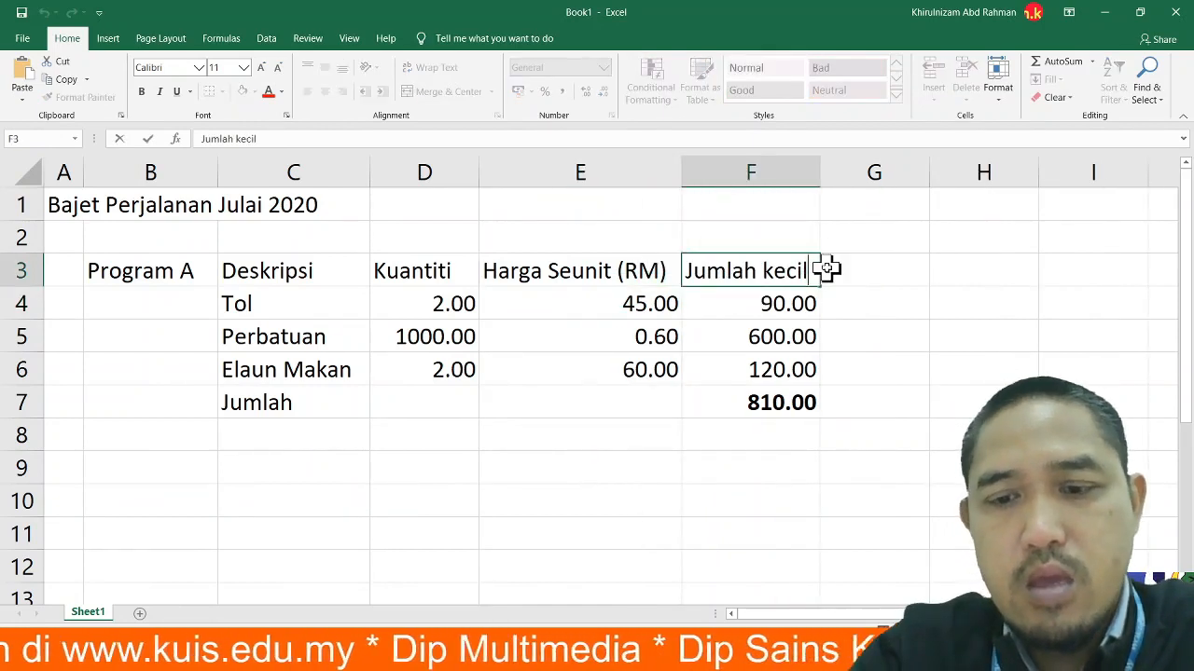
pyautogui.write('()')
pyautogui.write('RM)')
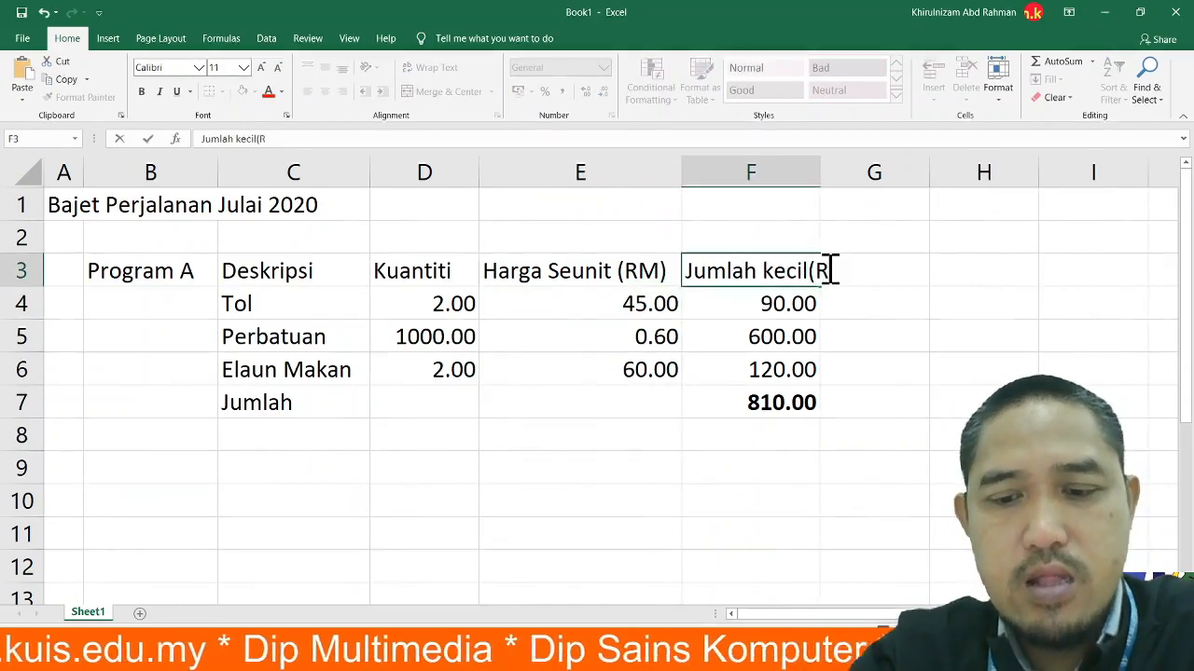
pyautogui.click(804, 433)
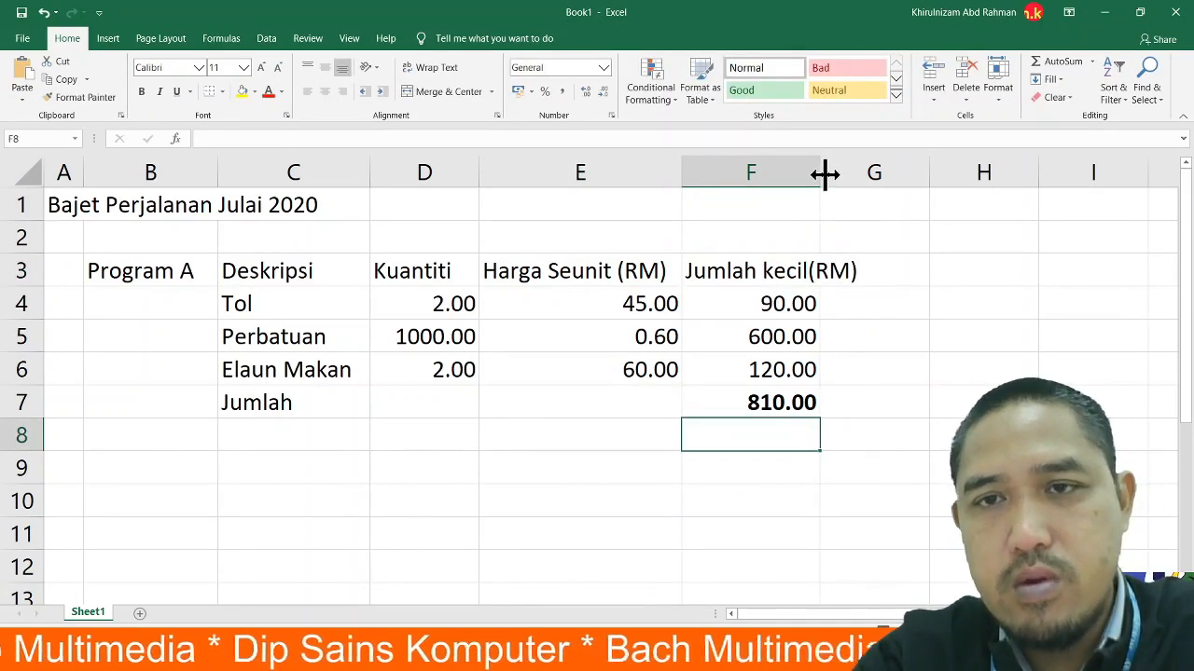
pyautogui.moveTo(826, 171); pyautogui.dragTo(863, 174)
pyautogui.moveTo(860, 174); pyautogui.dragTo(858, 175)
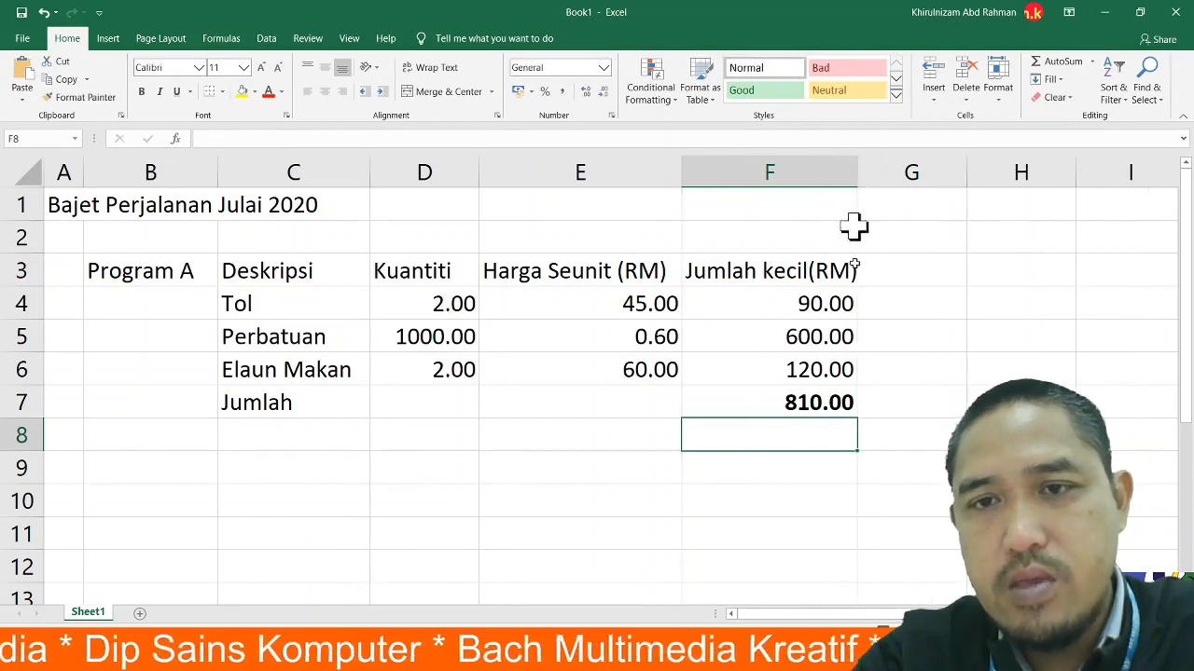
pyautogui.click(821, 410)
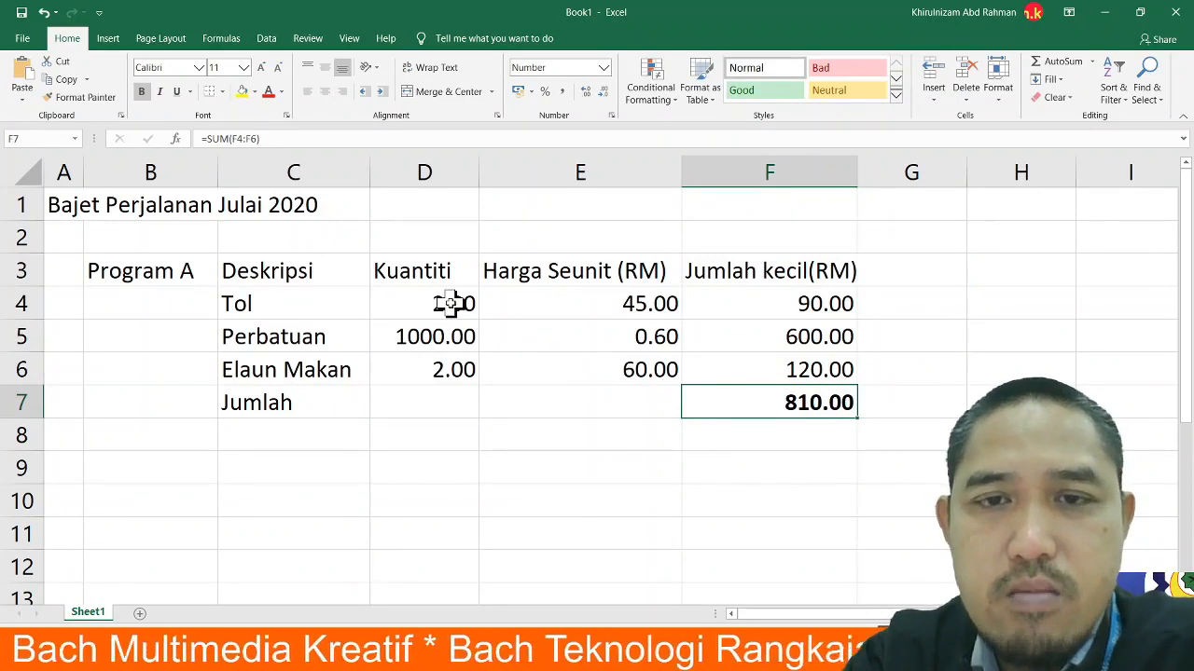
# - Format cells D4:F7 as Currency with the RM symbol and two decimal places
pyautogui.moveTo(450, 303); pyautogui.dragTo(741, 400)
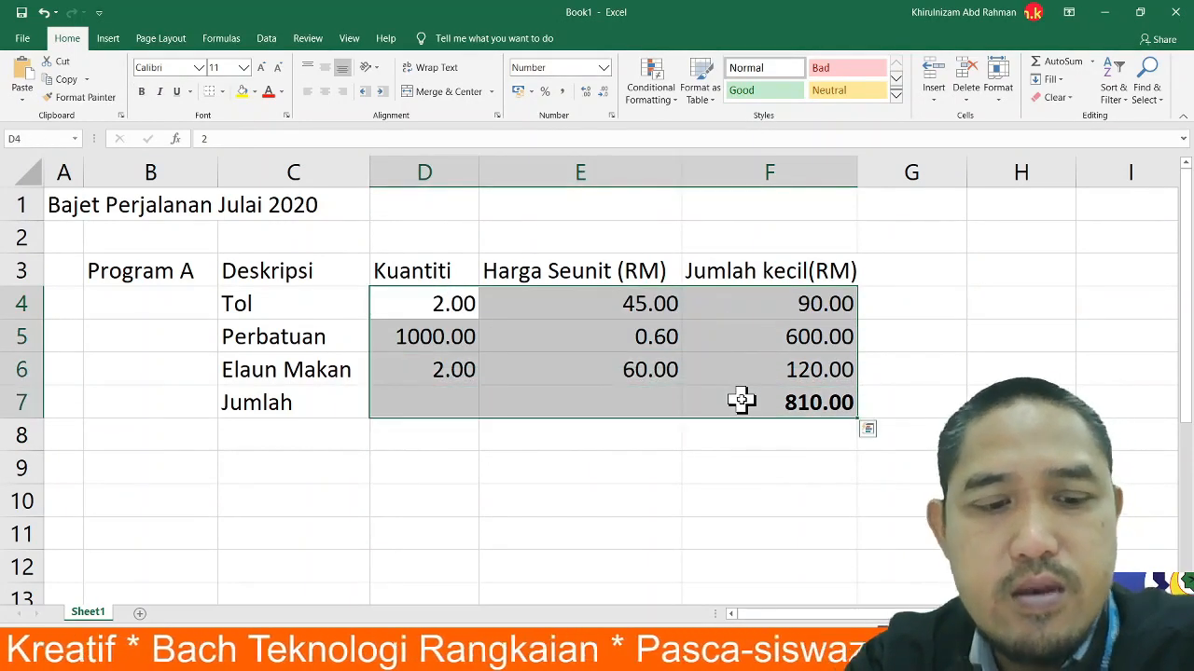
pyautogui.rightClick(742, 402)
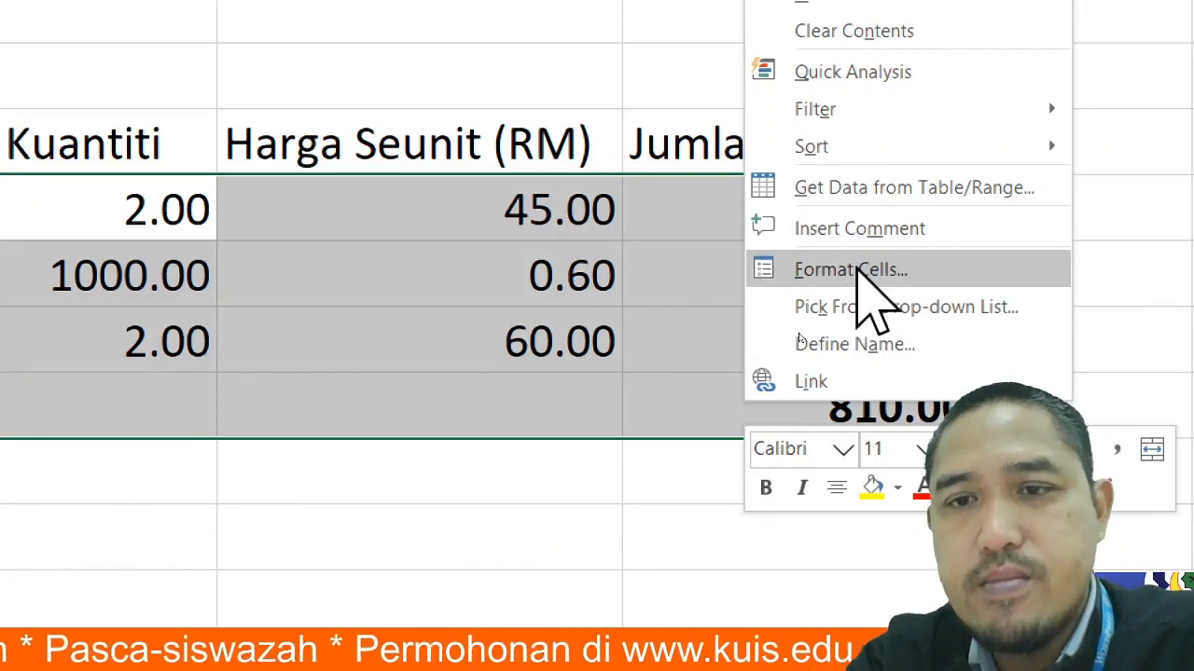
pyautogui.click(856, 271)
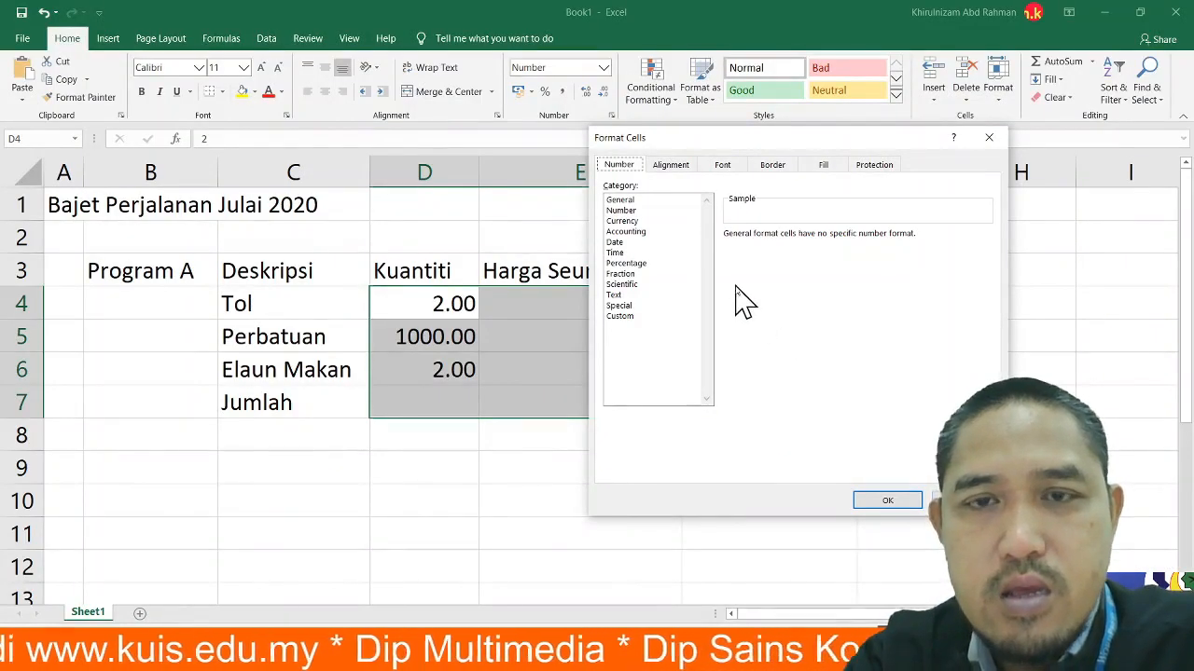
pyautogui.click(630, 222)
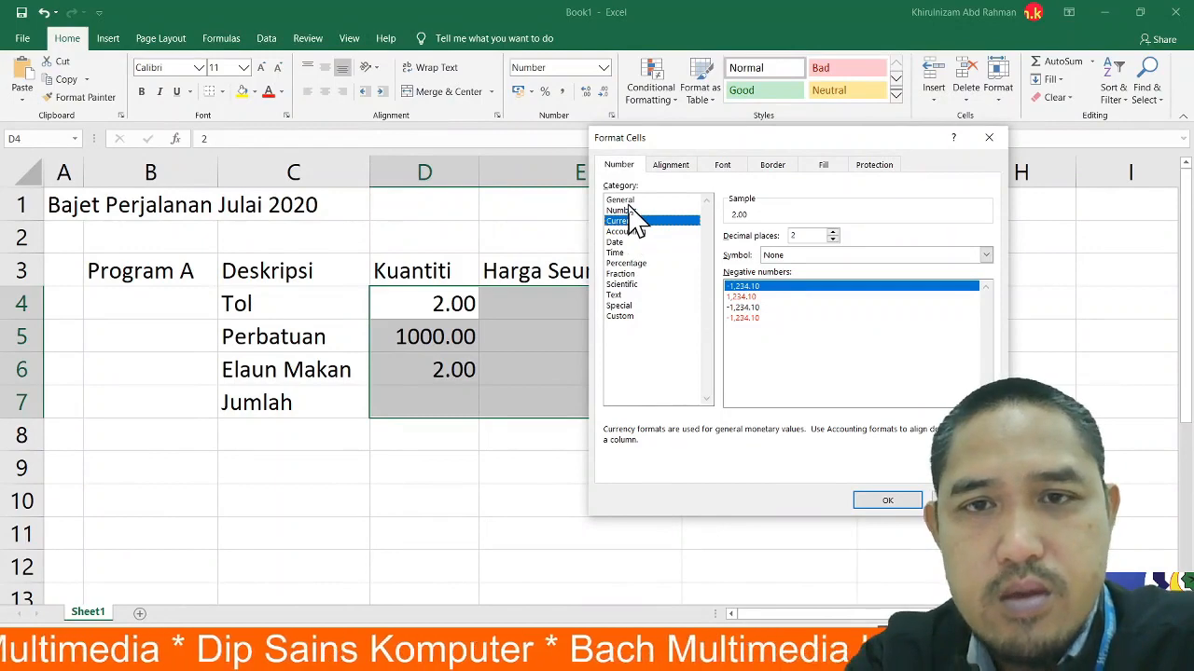
pyautogui.click(627, 201)
pyautogui.click(629, 212)
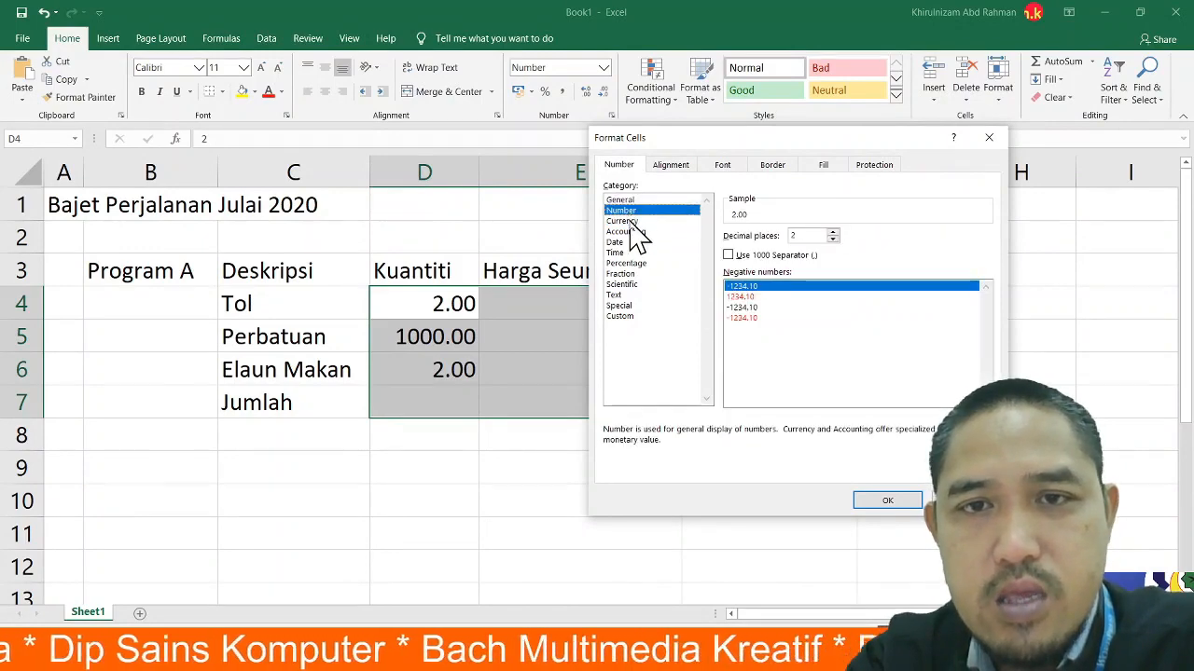
pyautogui.click(630, 222)
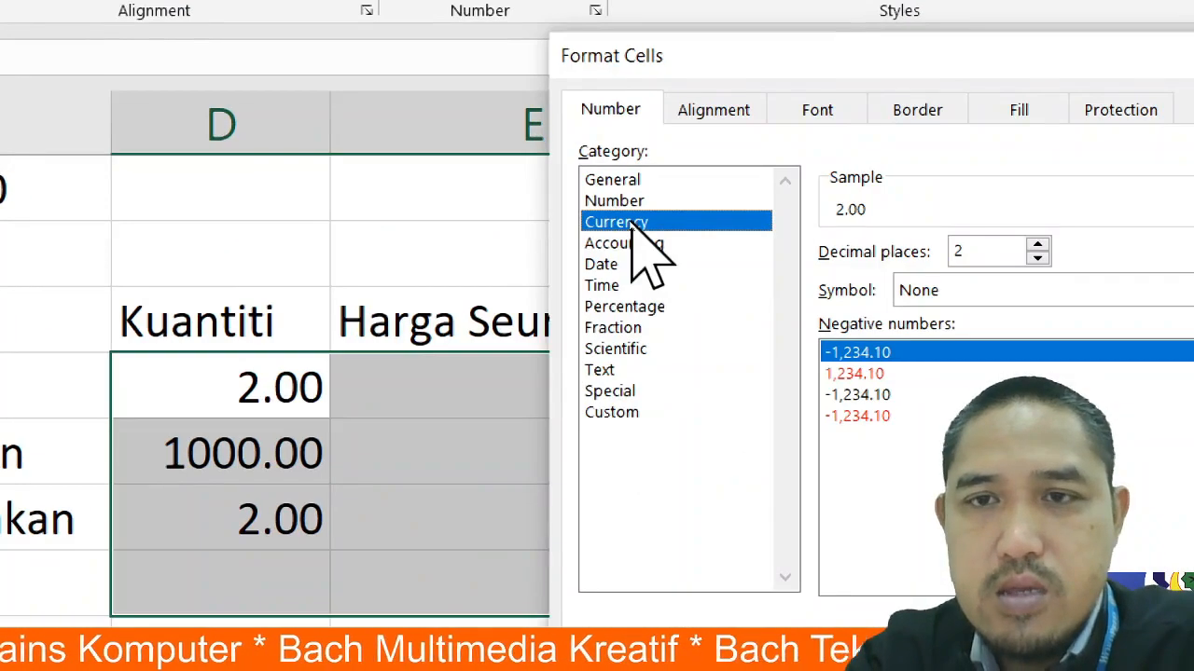
pyautogui.click(832, 257)
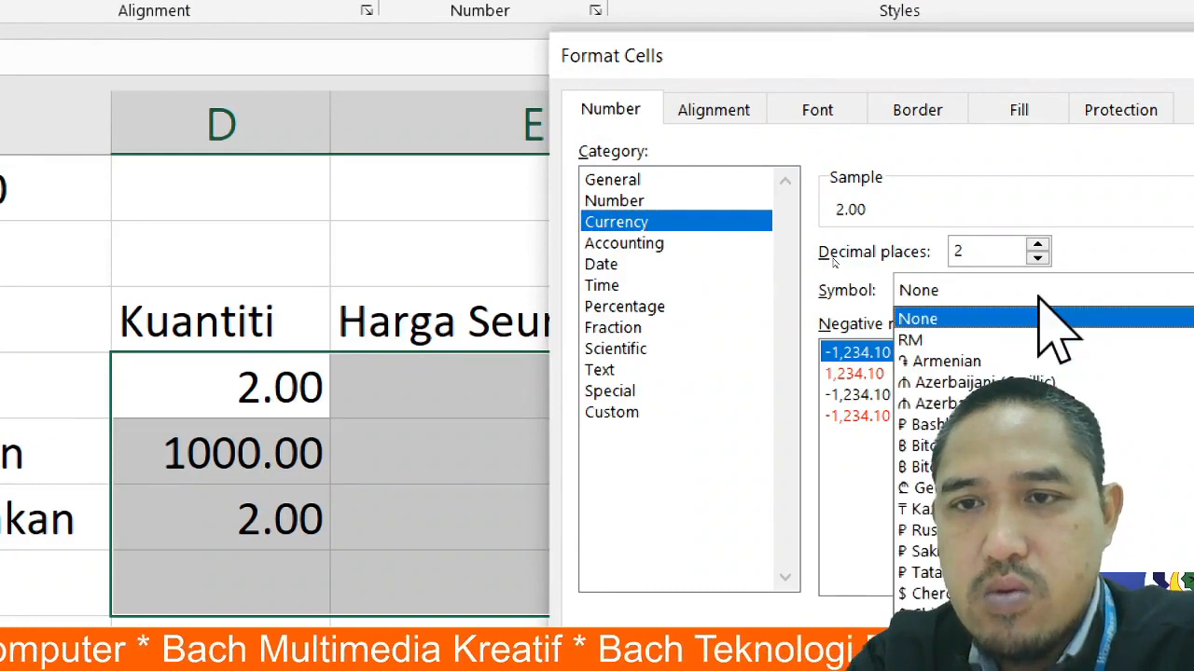
pyautogui.click(969, 341)
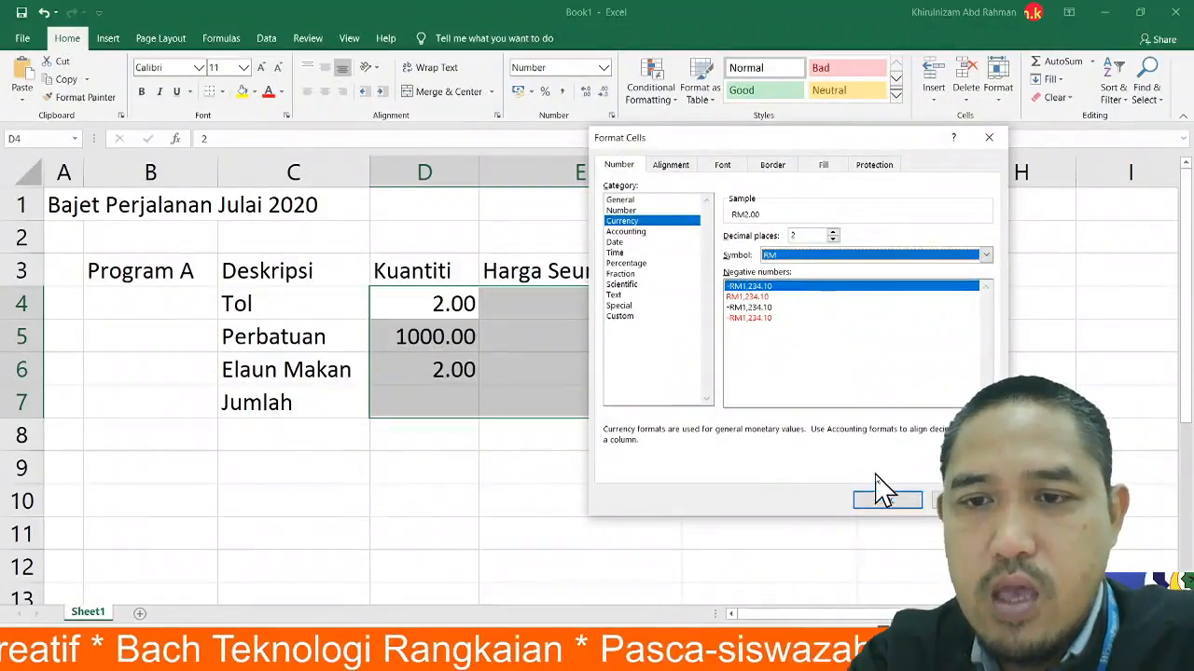
pyautogui.click(887, 503)
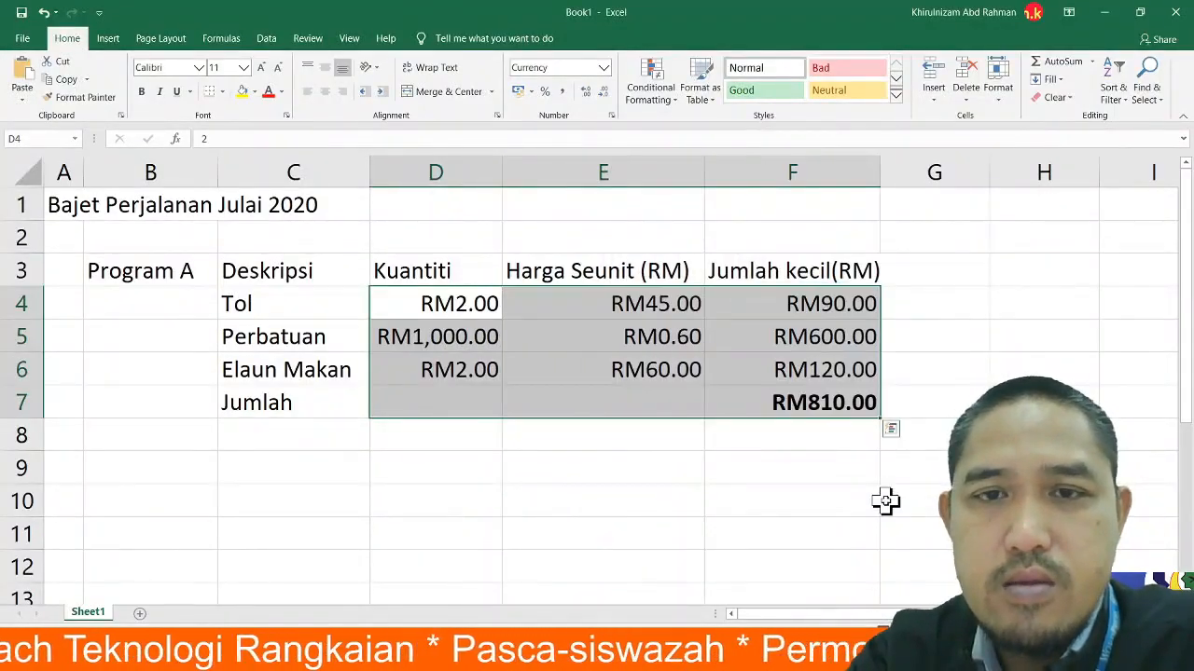
# - Check the currency formatting of the quantity, unit price and subtotal cells across rows 4 to 7
pyautogui.click(462, 308)
pyautogui.click(629, 310)
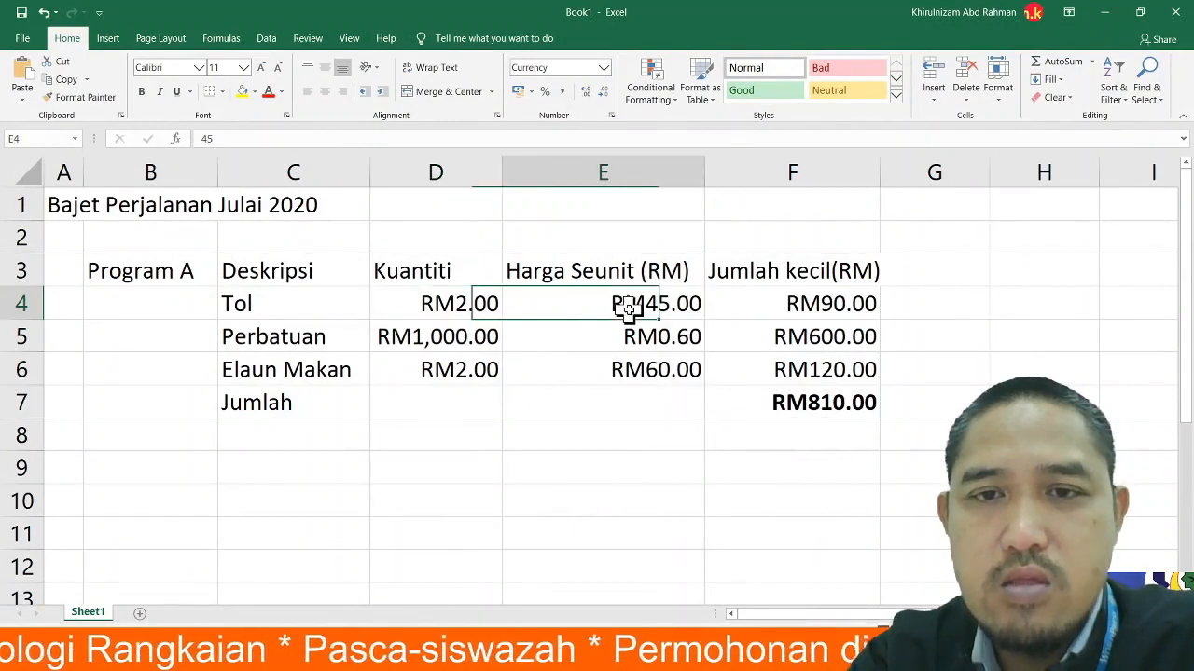
pyautogui.click(799, 304)
pyautogui.click(799, 335)
pyautogui.click(800, 369)
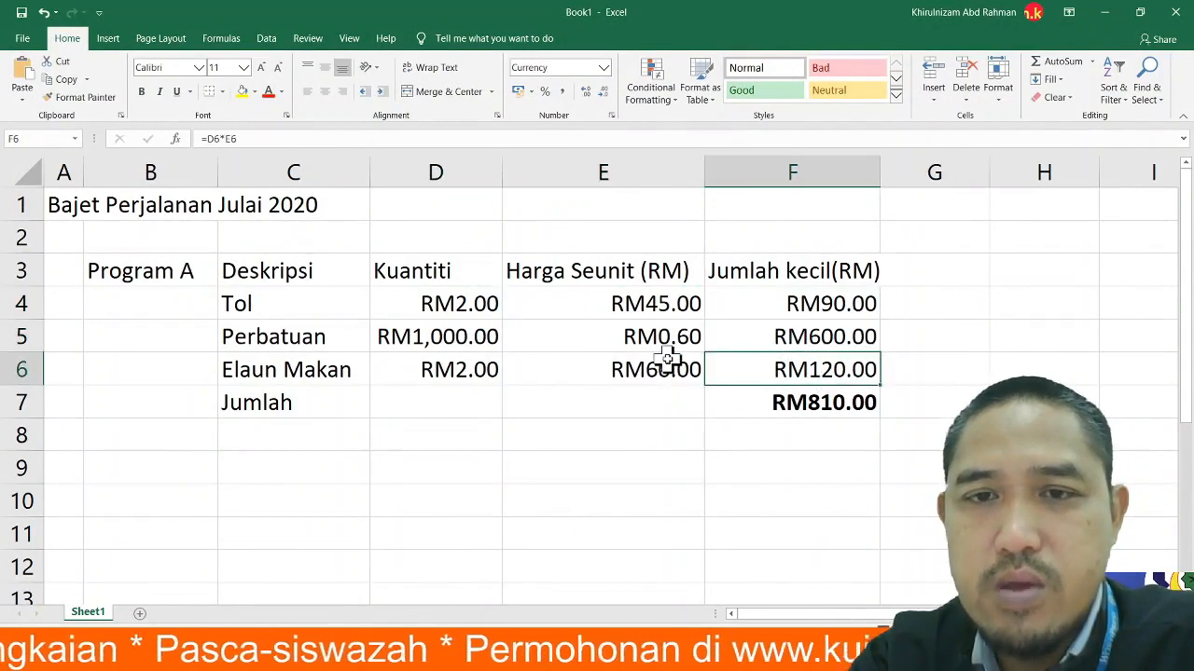
pyautogui.click(664, 337)
pyautogui.click(559, 368)
pyautogui.click(455, 393)
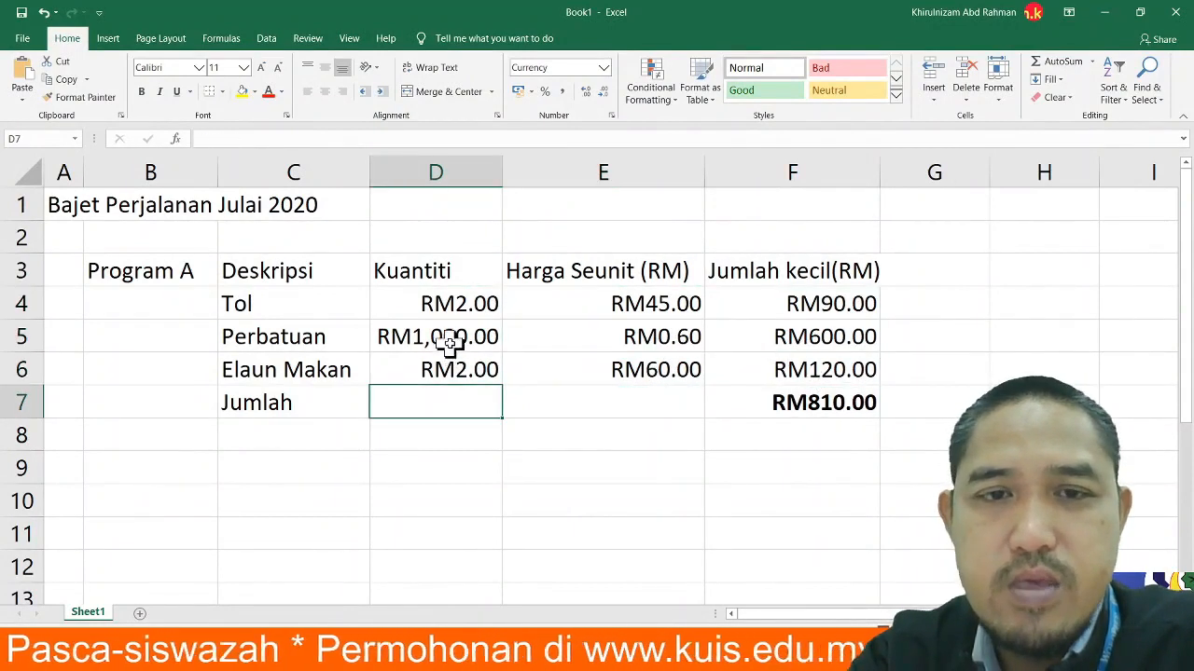
pyautogui.click(449, 340)
pyautogui.click(456, 307)
pyautogui.click(440, 342)
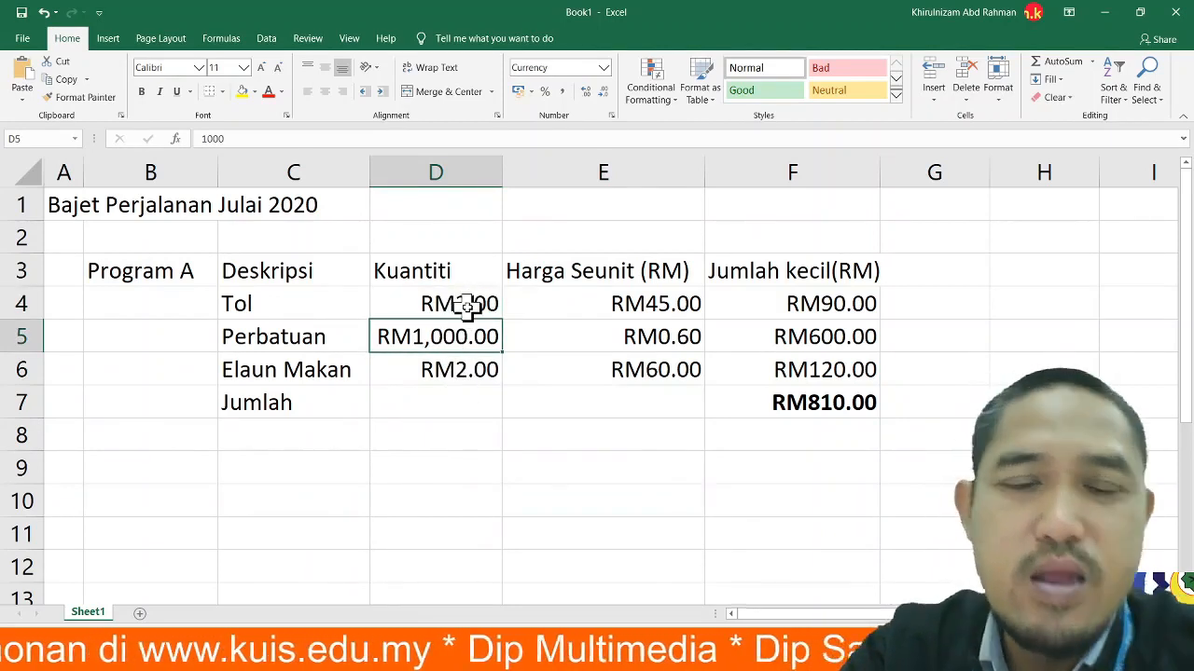
# - Set the currency symbol of the quantity cells D4:D6 to None
pyautogui.moveTo(464, 304); pyautogui.dragTo(471, 371)
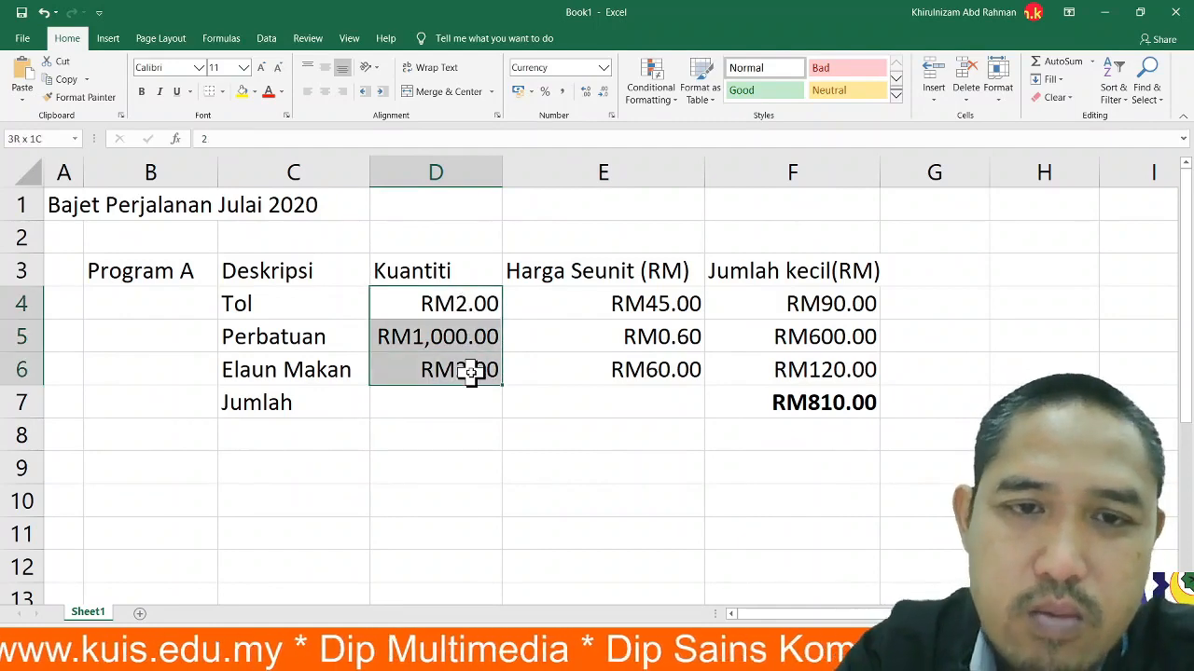
pyautogui.rightClick(470, 373)
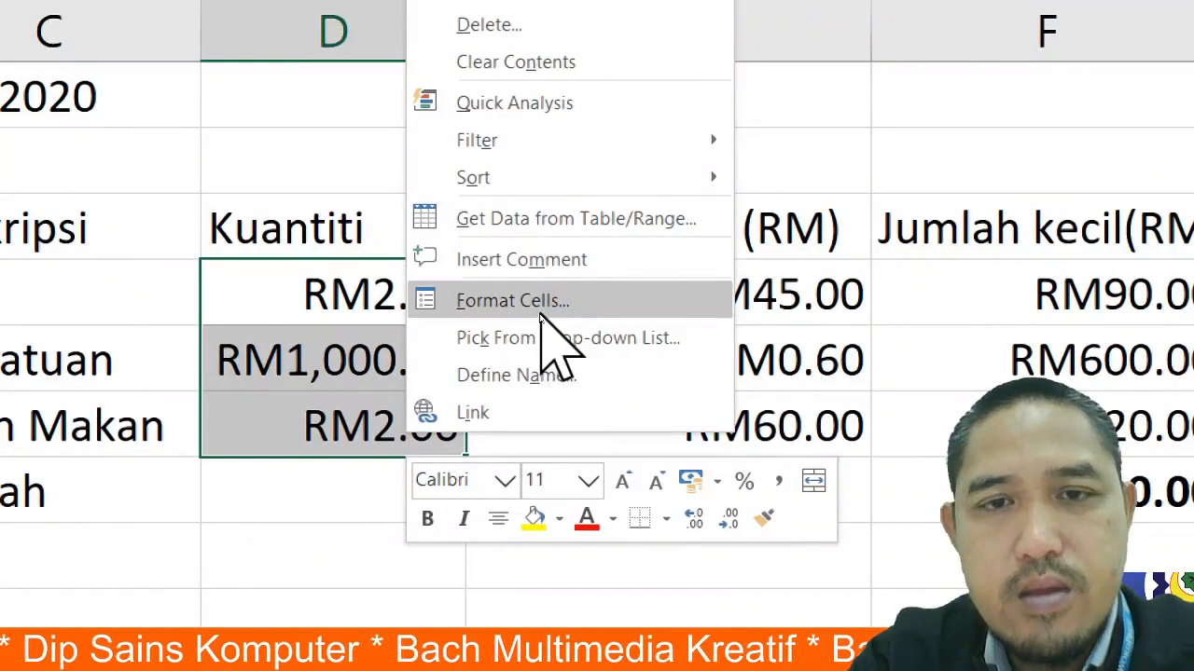
pyautogui.click(539, 315)
pyautogui.click(523, 162)
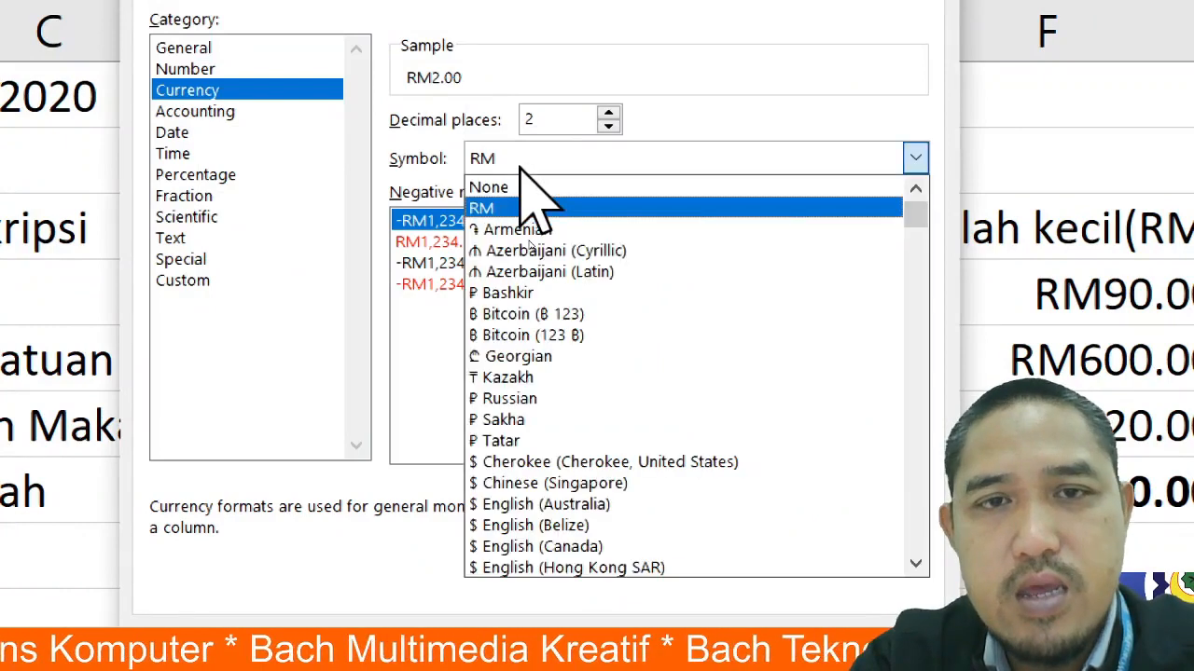
pyautogui.click(522, 187)
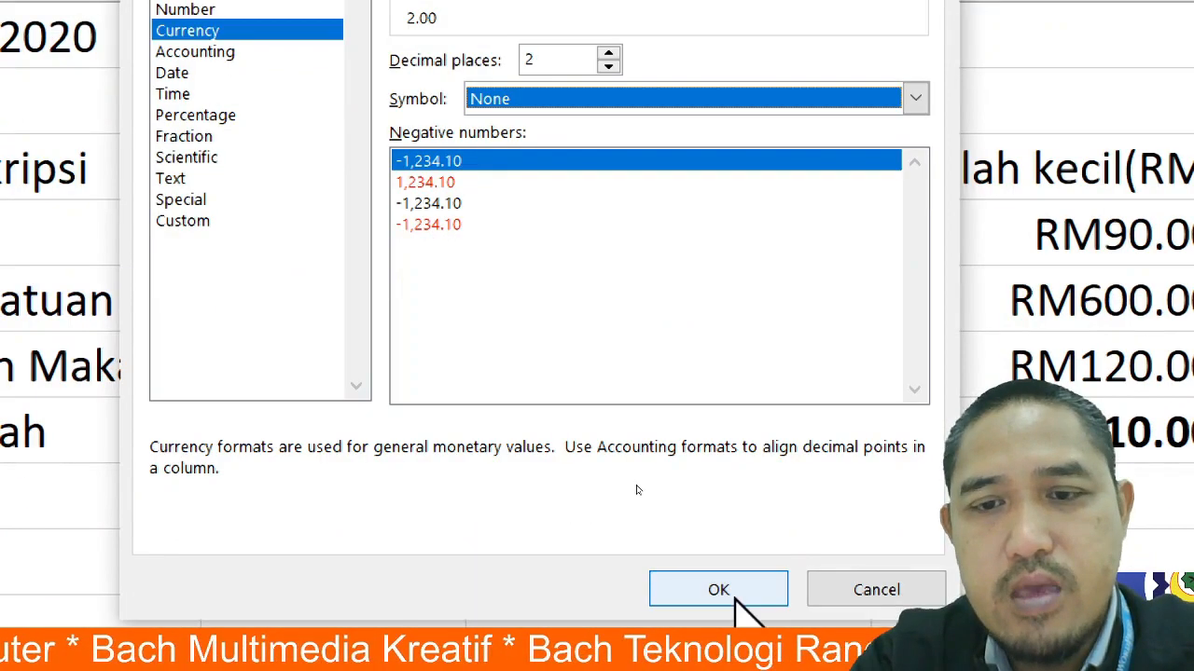
pyautogui.click(733, 595)
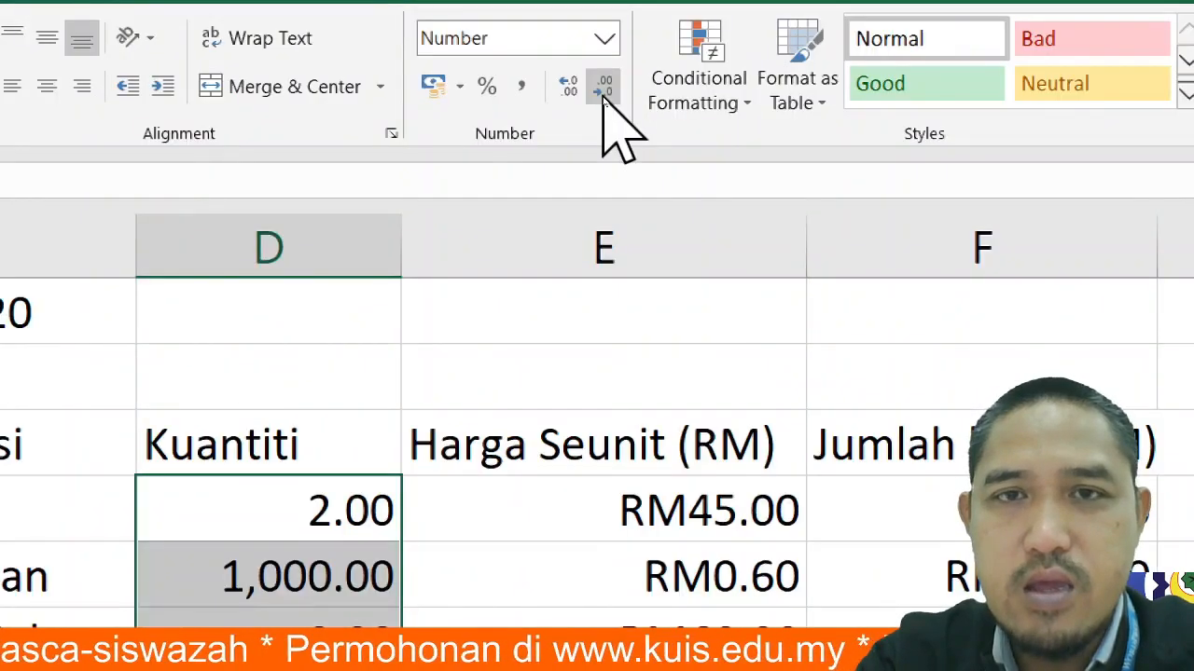
# - Reduce the quantities in D4:D6 to whole numbers with no decimal places
pyautogui.click(604, 87)
pyautogui.click(604, 88)
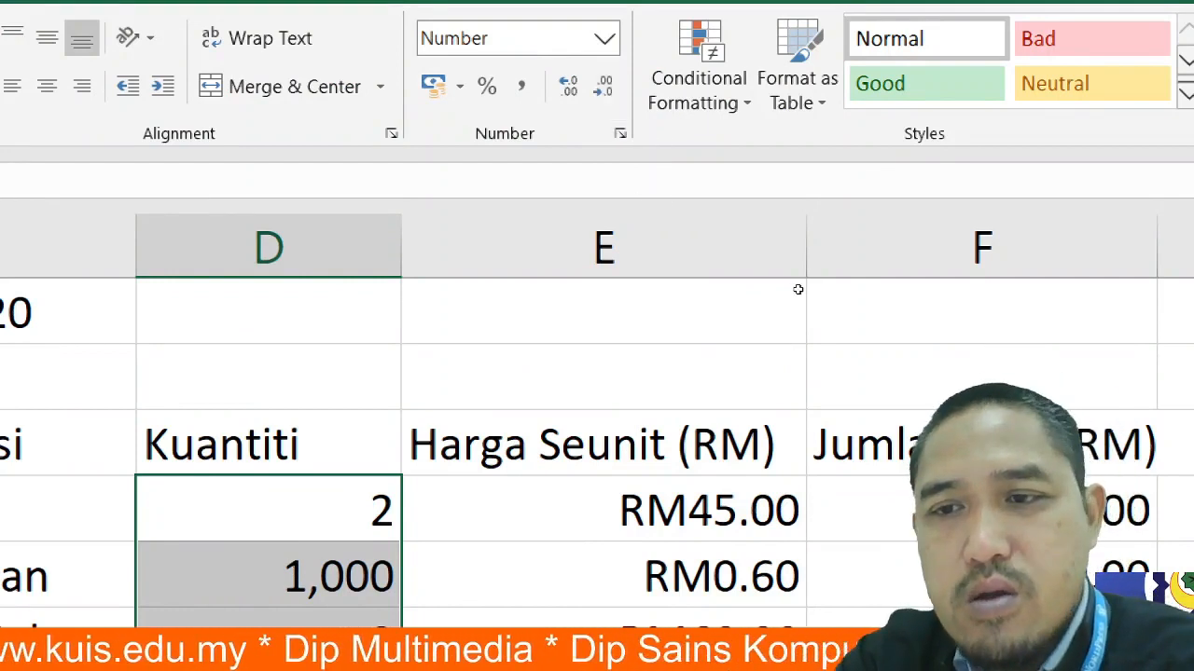
pyautogui.scroll(-3, 909, 439)
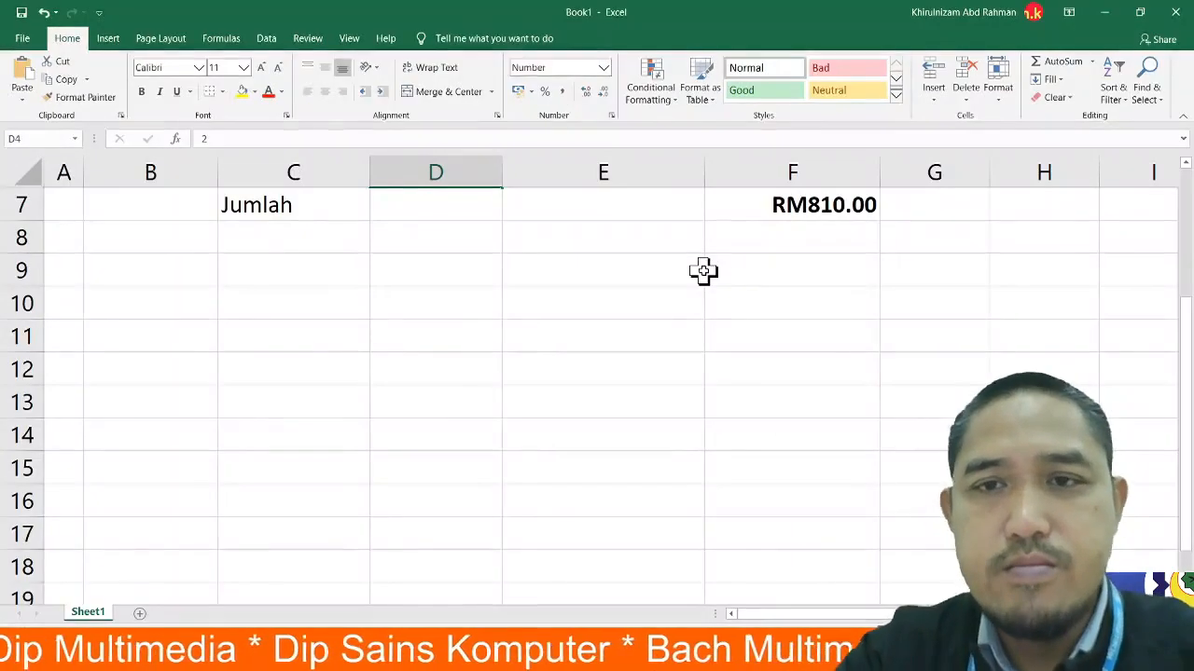
pyautogui.scroll(2, 804, 445)
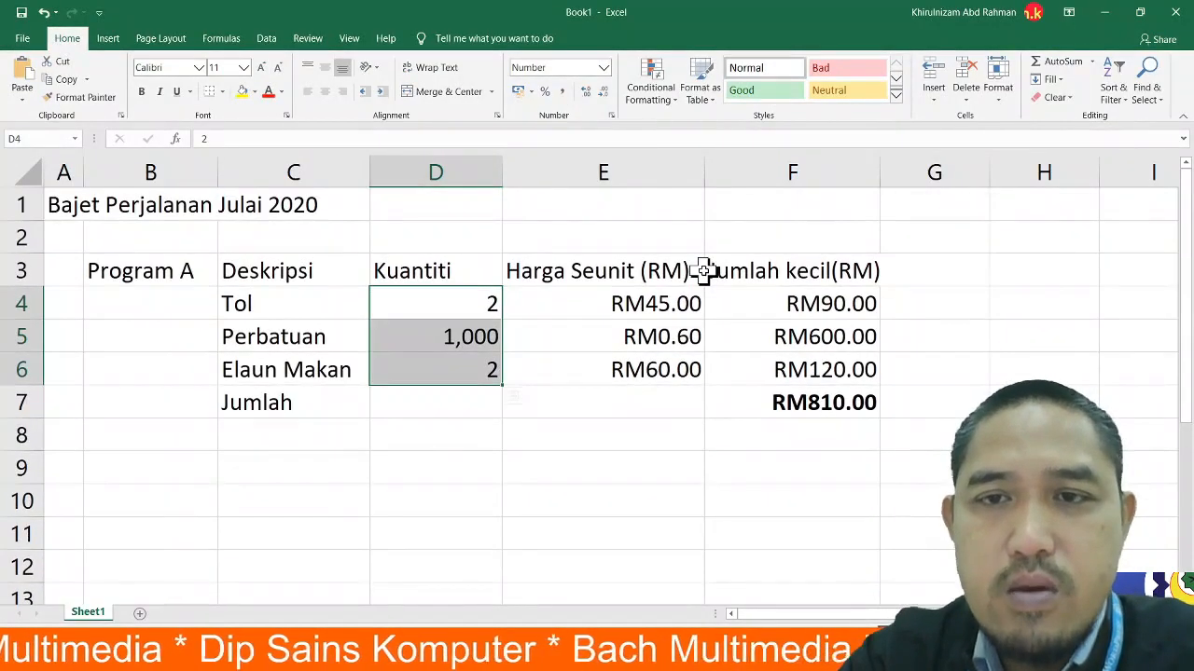
# - Set the currency symbol of the unit prices and subtotals in E4:F6 to None, keeping two decimal places
pyautogui.click(652, 304)
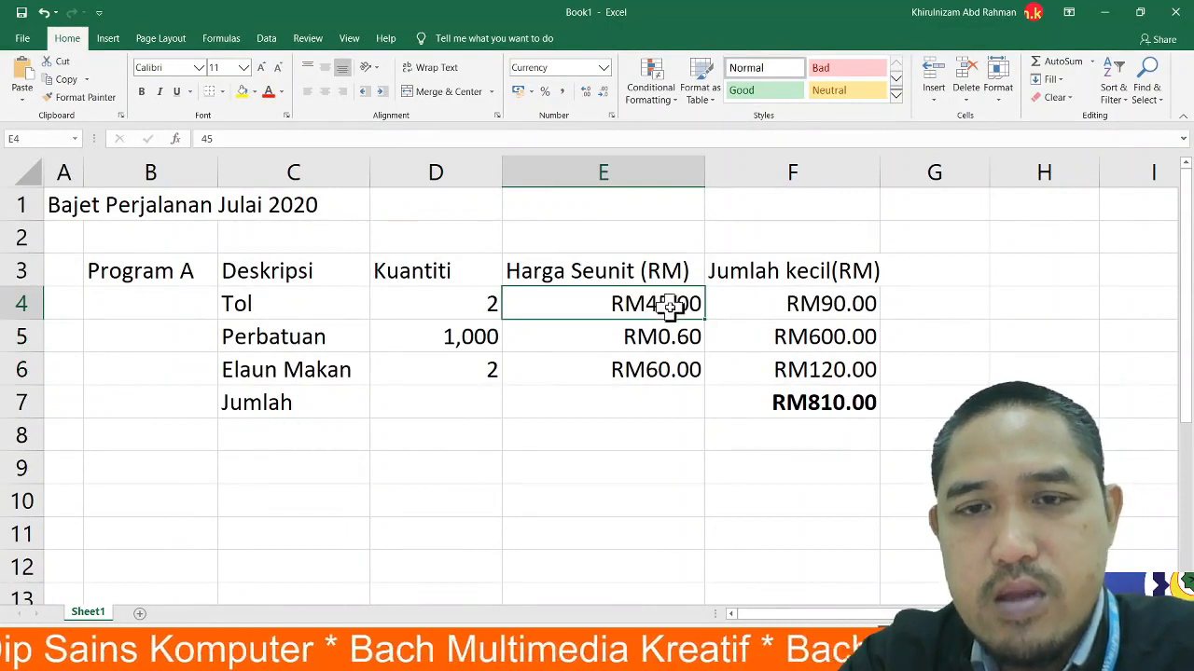
pyautogui.moveTo(650, 304); pyautogui.dragTo(774, 357)
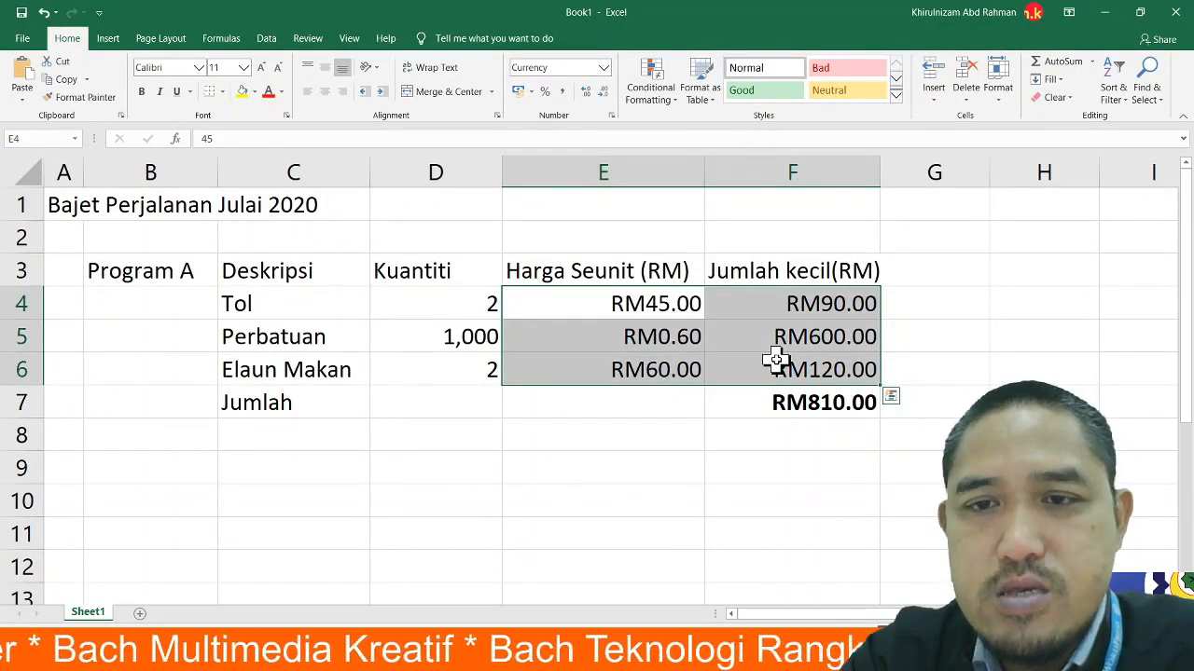
pyautogui.rightClick(775, 361)
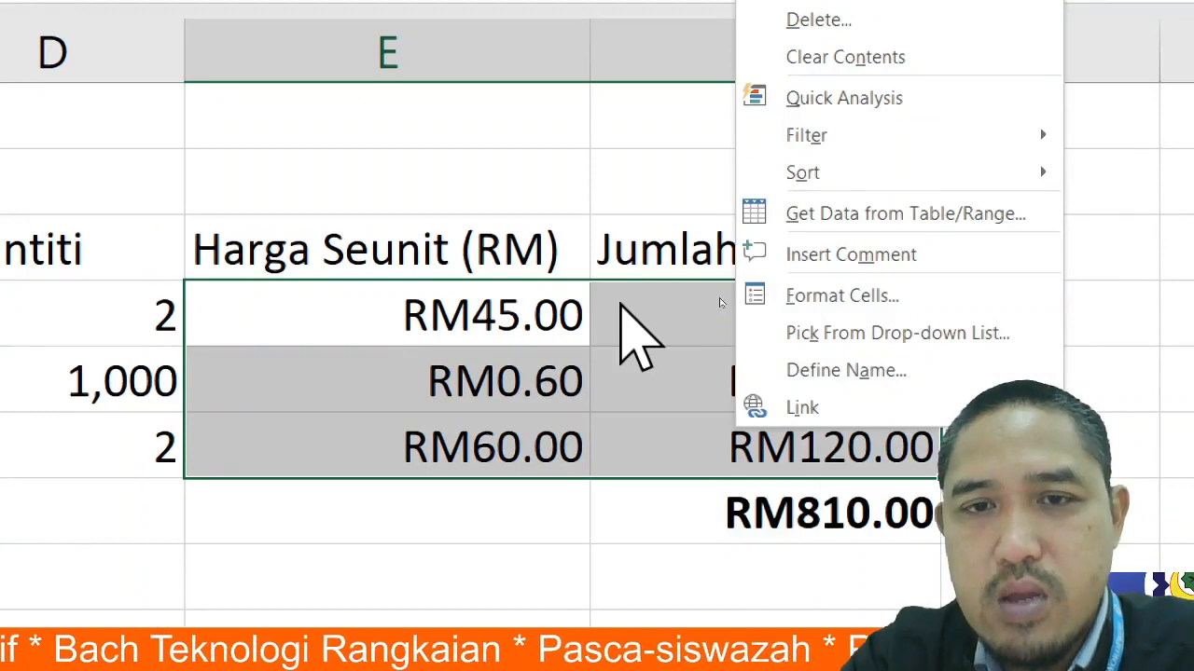
pyautogui.press('Escape')
pyautogui.click(466, 307)
pyautogui.moveTo(733, 311); pyautogui.dragTo(840, 450)
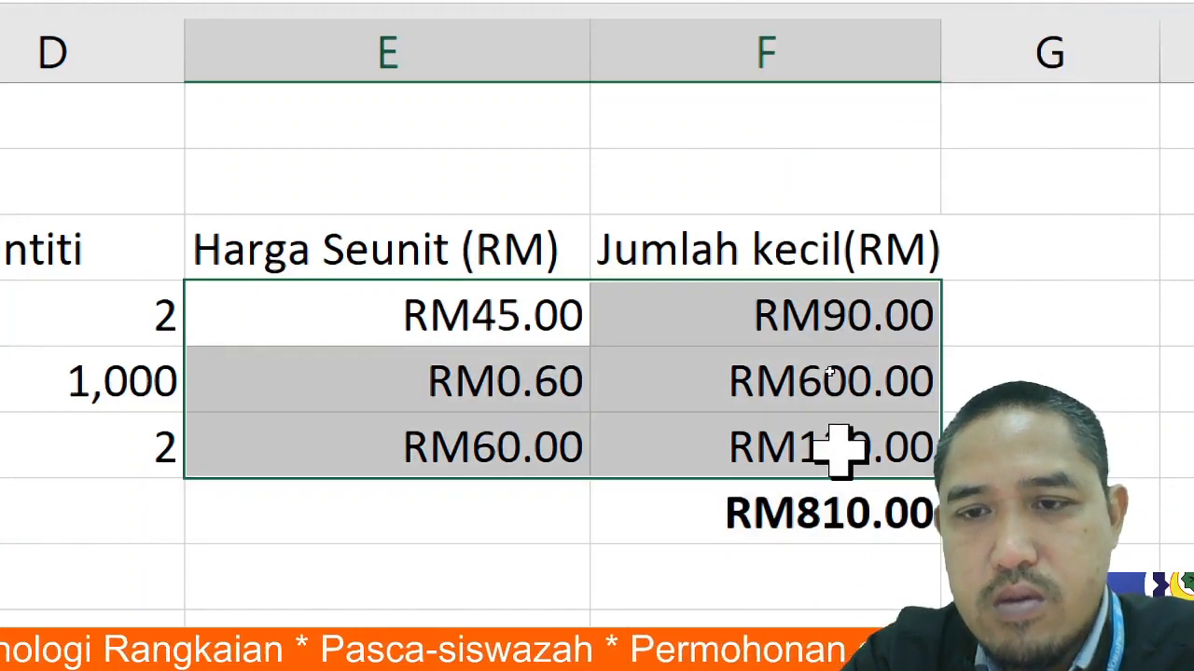
pyautogui.rightClick(820, 304)
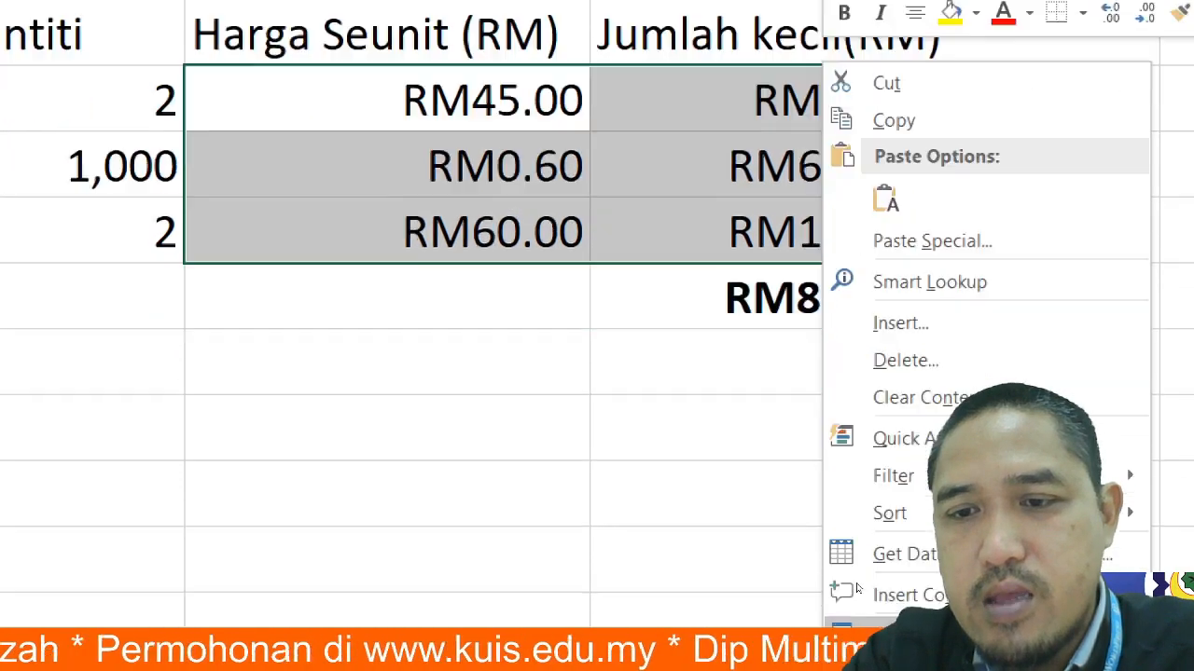
pyautogui.click(898, 622)
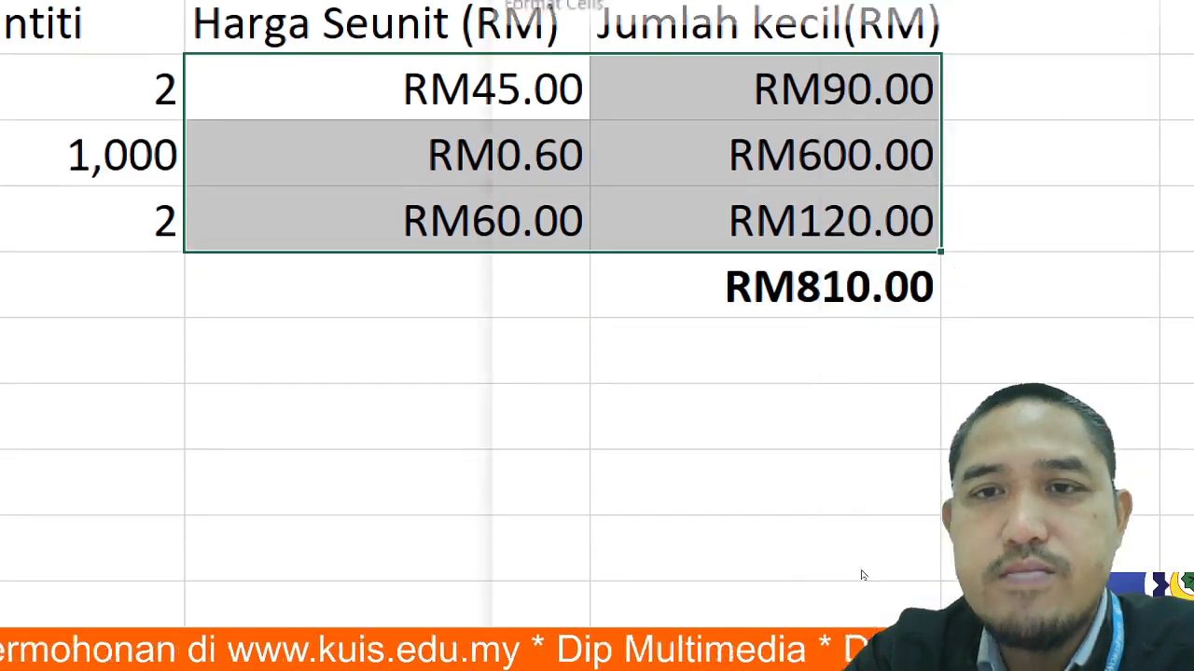
pyautogui.click(900, 231)
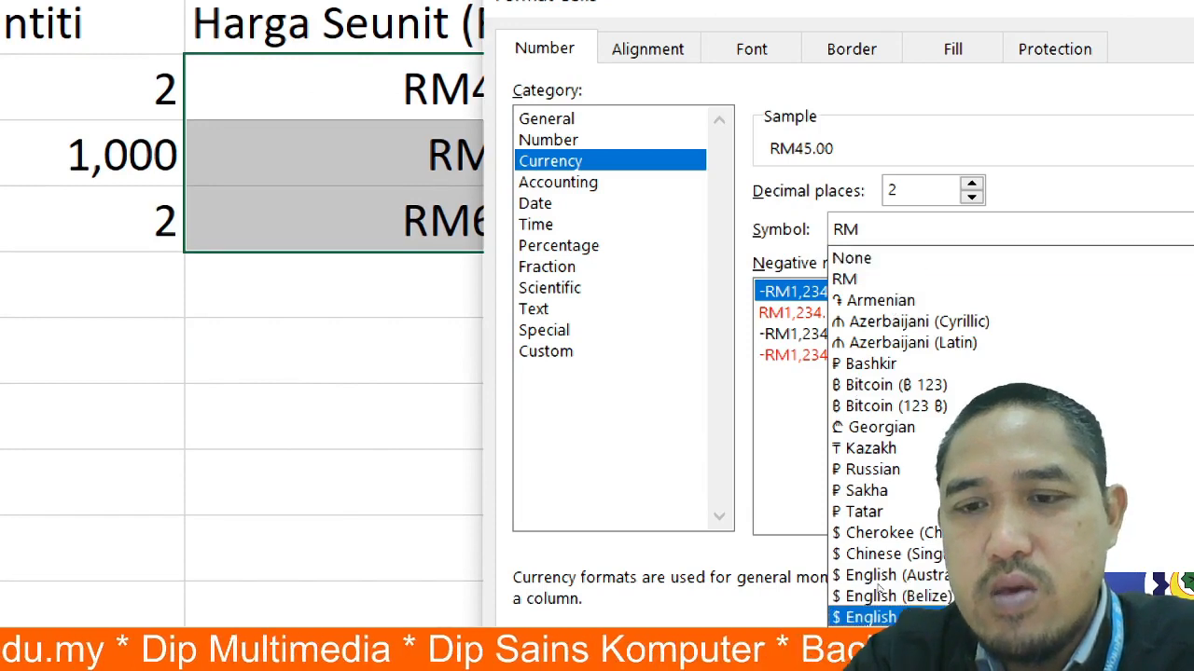
pyautogui.click(890, 246)
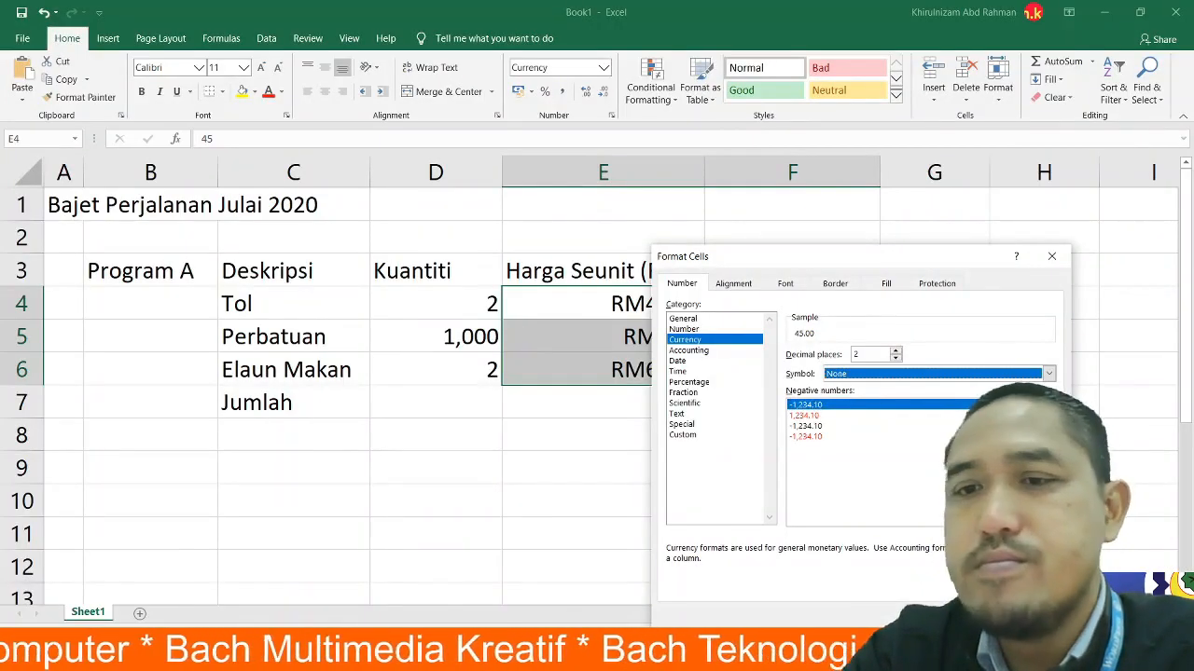
pyautogui.click(972, 616)
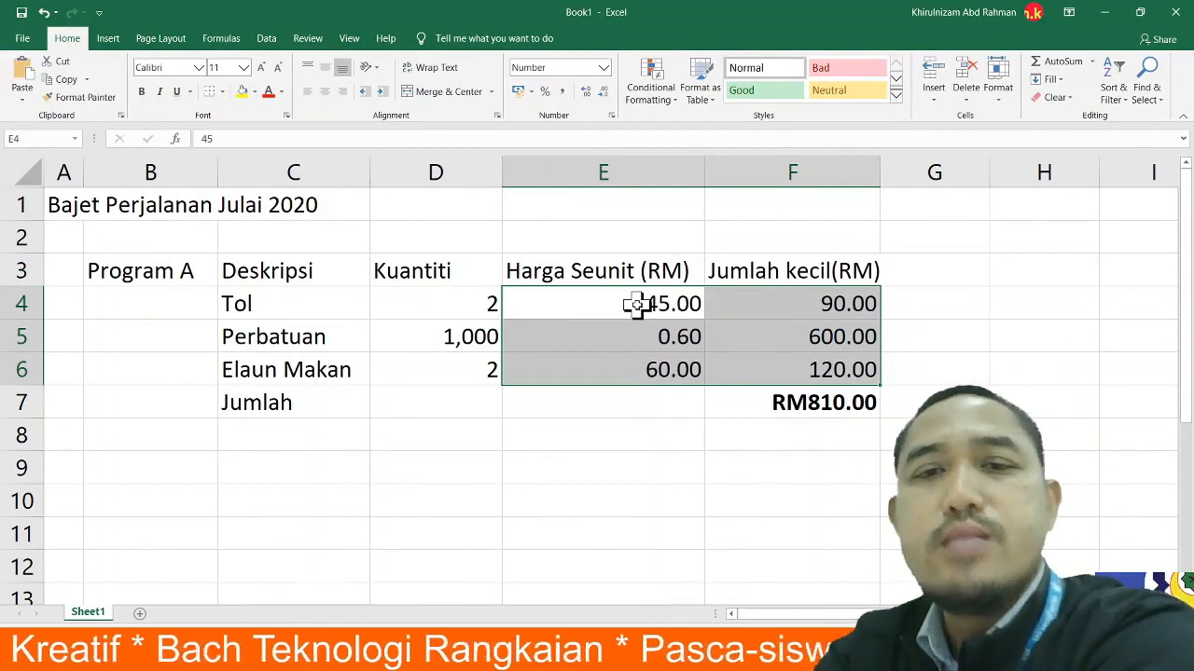
# - Apply all borders to the table range C3:F6, from the Deskripsi header through the Elaun Makan row
pyautogui.click(759, 308)
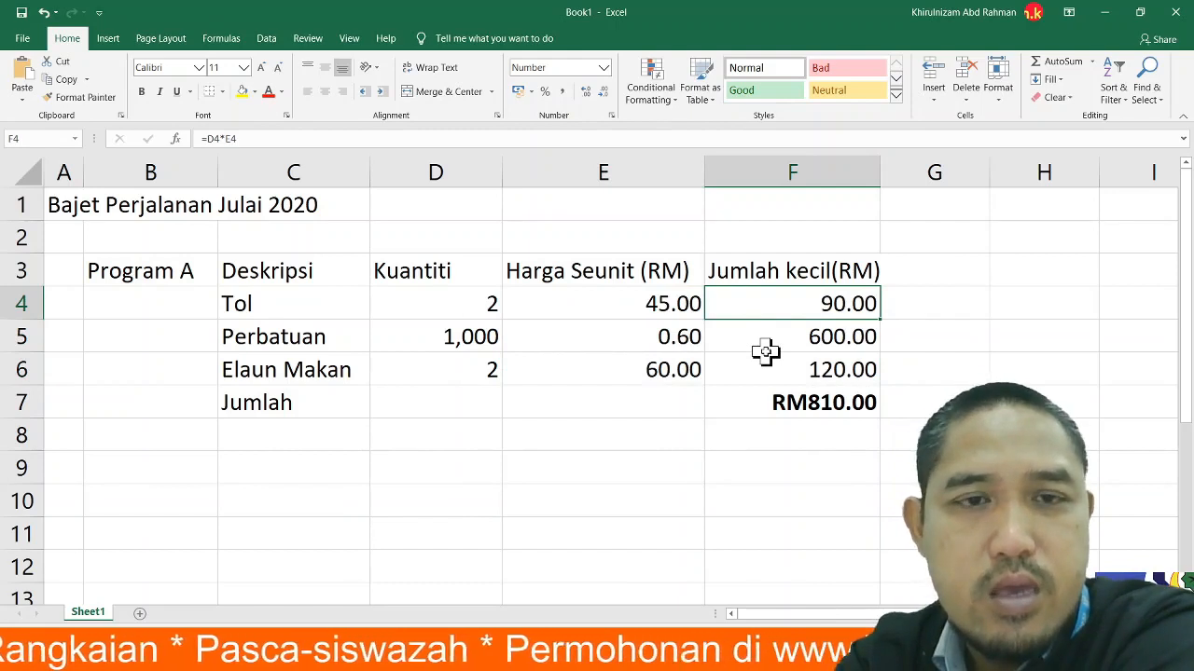
pyautogui.click(288, 271)
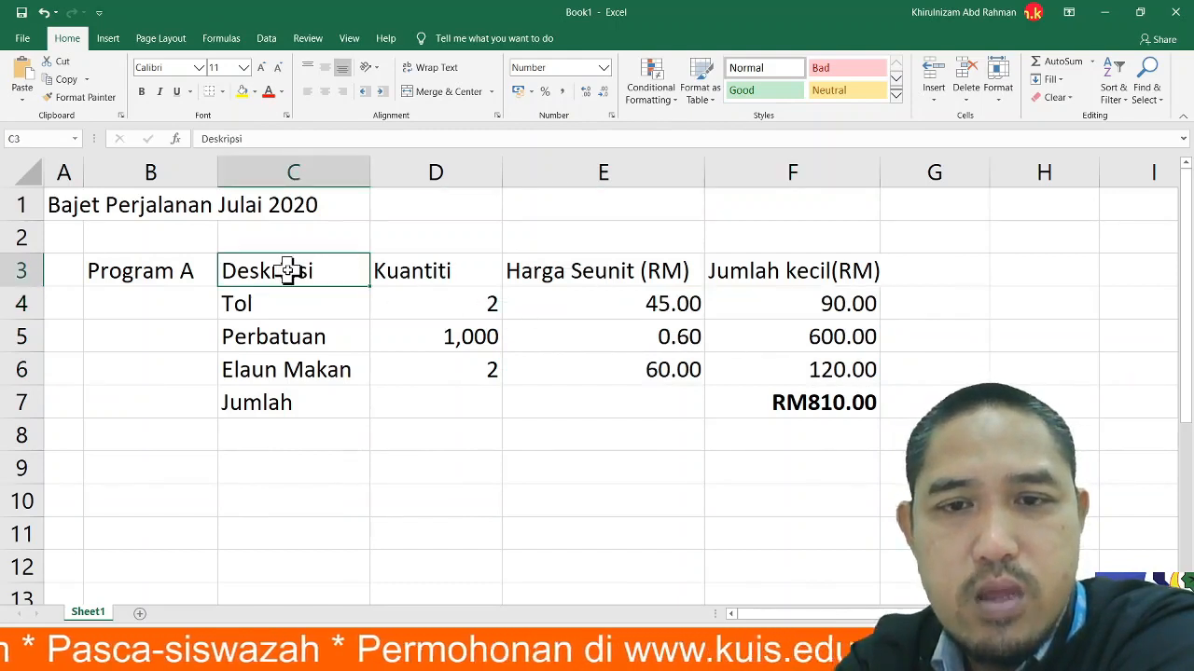
pyautogui.moveTo(288, 270); pyautogui.dragTo(788, 380)
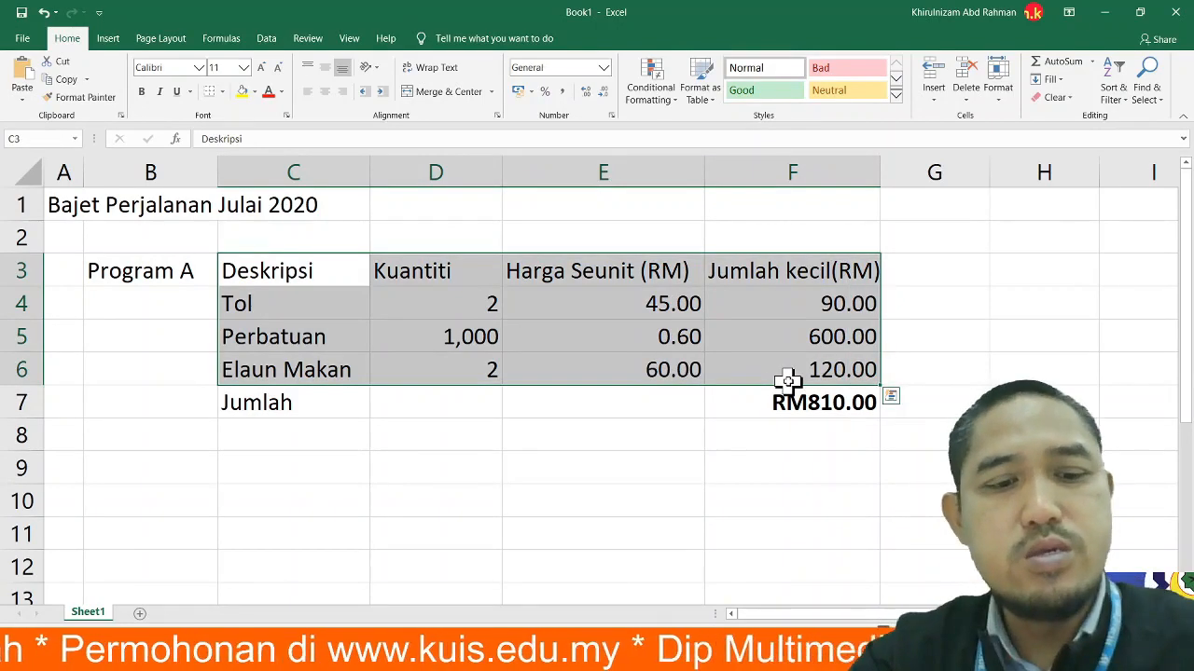
pyautogui.scroll(2, 788, 380)
pyautogui.scroll(1, 788, 381)
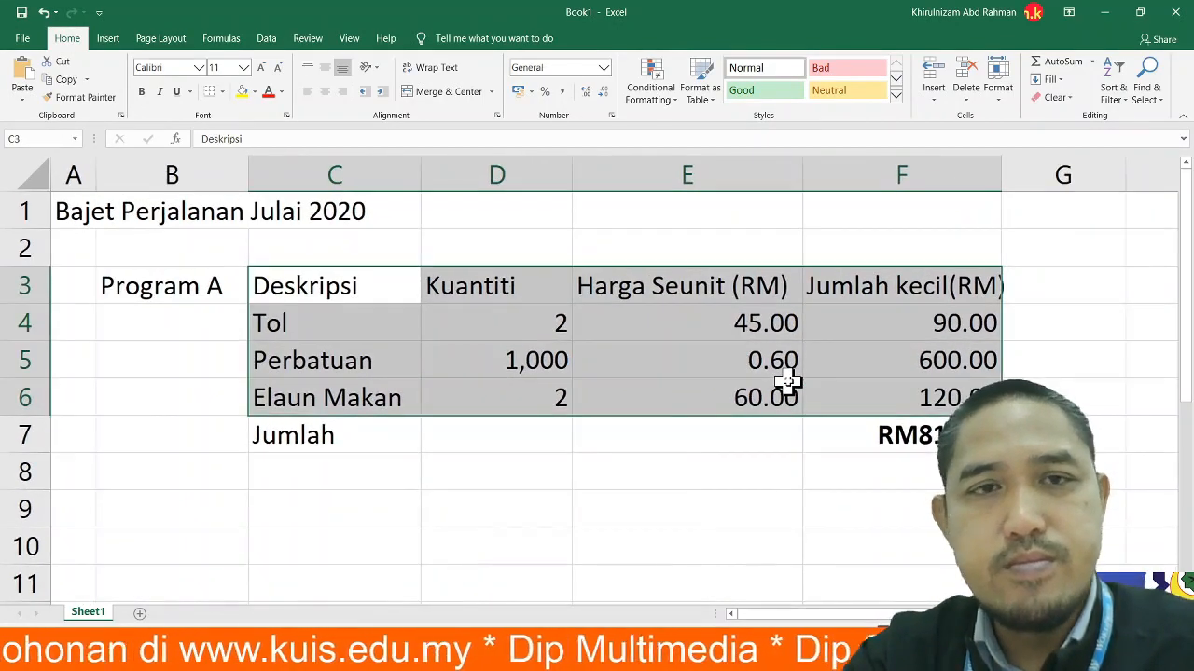
pyautogui.scroll(-1, 788, 382)
pyautogui.scroll(-1, 788, 381)
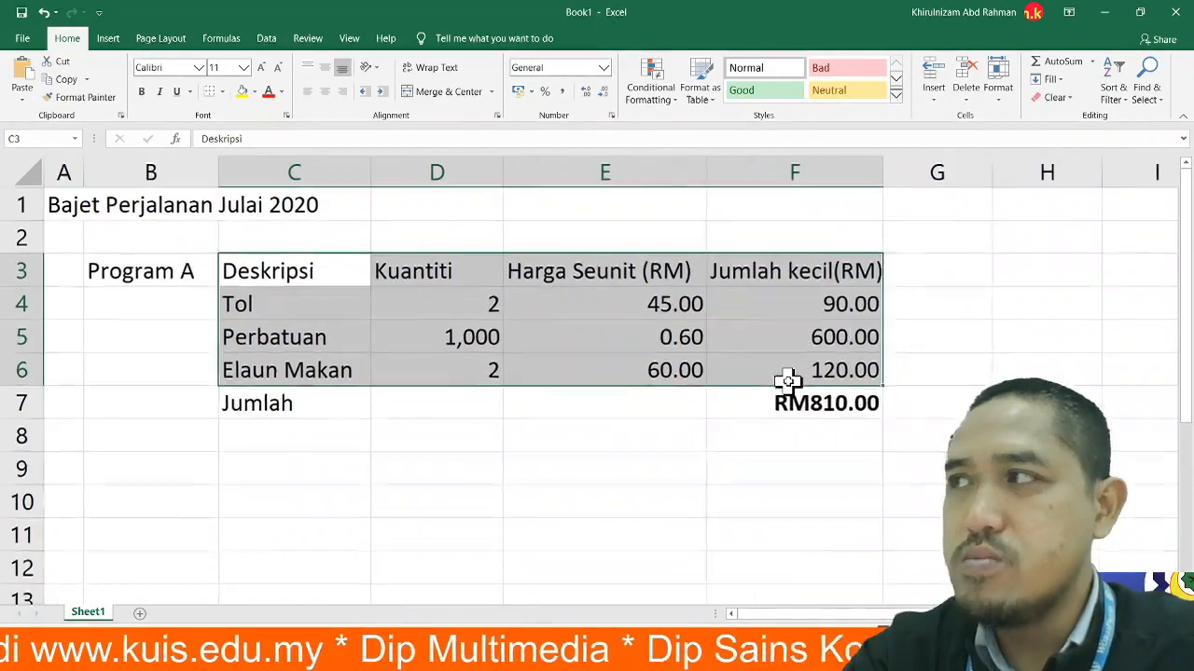
pyautogui.hotkey('ctrl', 'q')
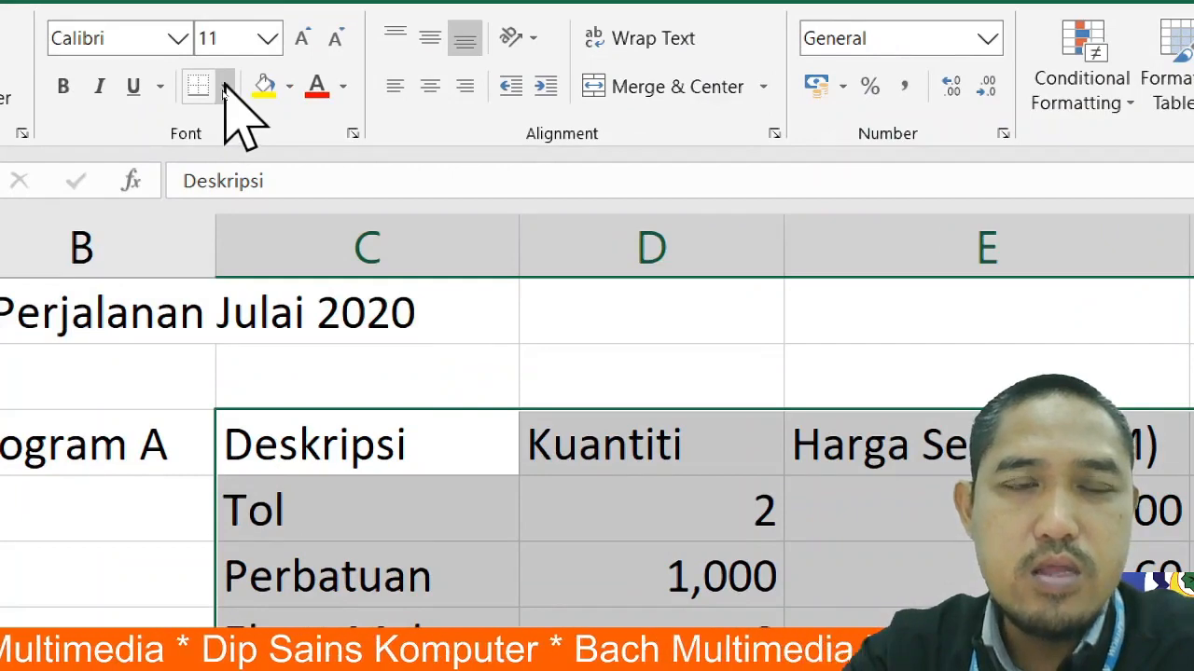
pyautogui.click(224, 91)
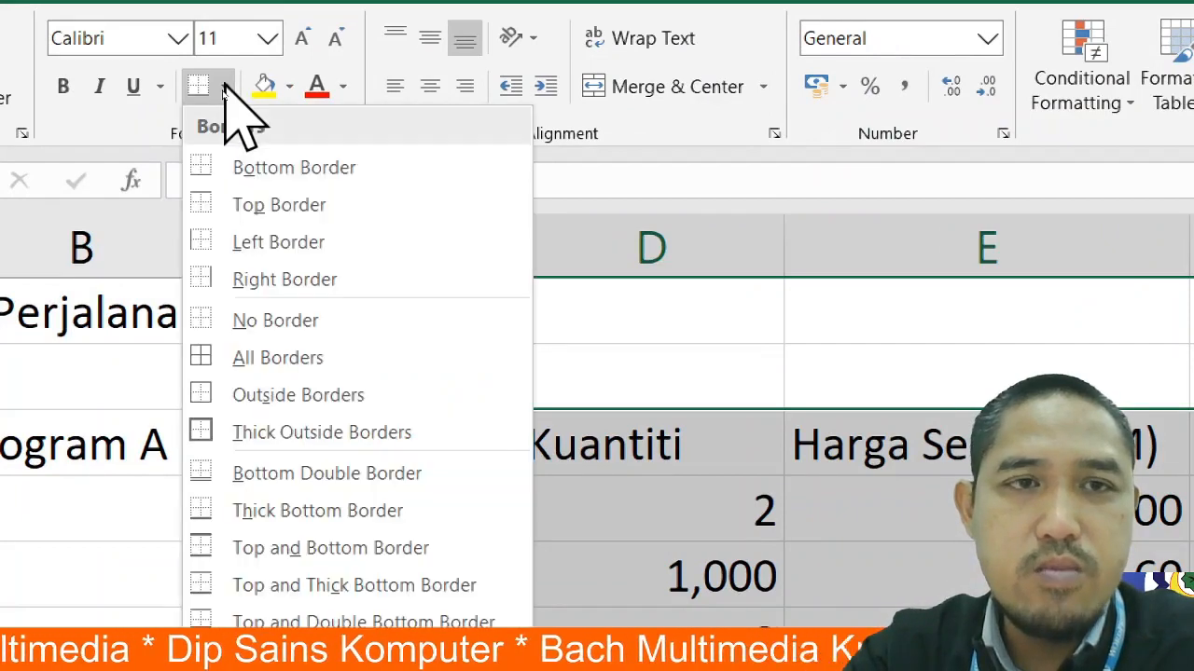
pyautogui.click(245, 360)
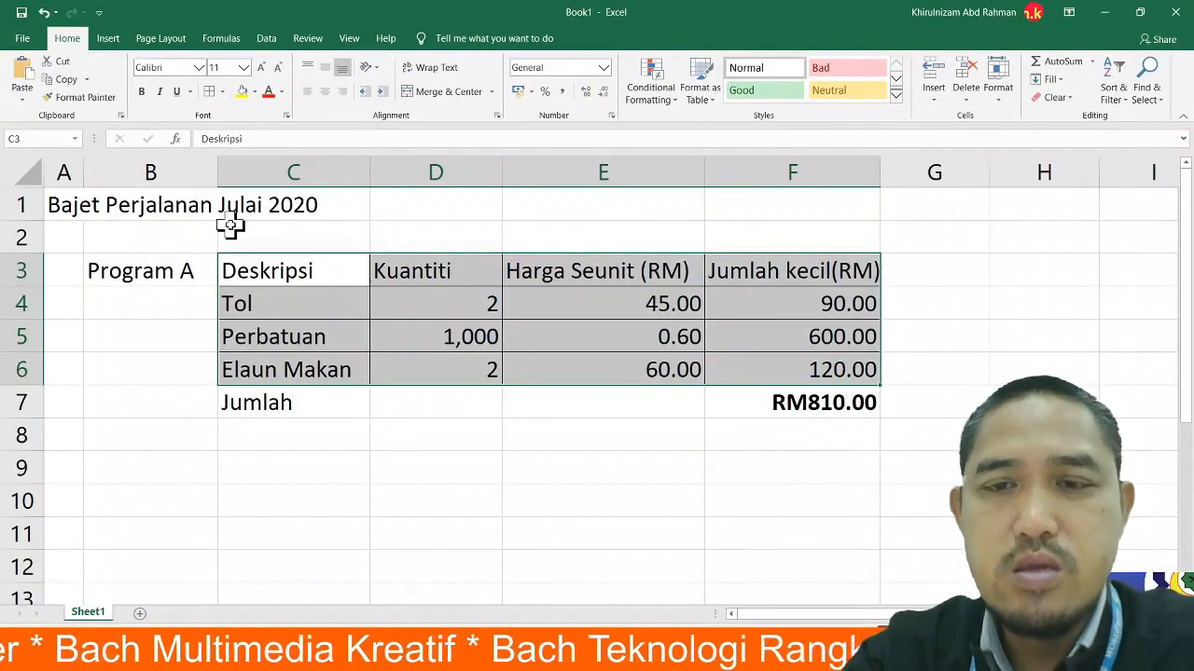
pyautogui.click(583, 309)
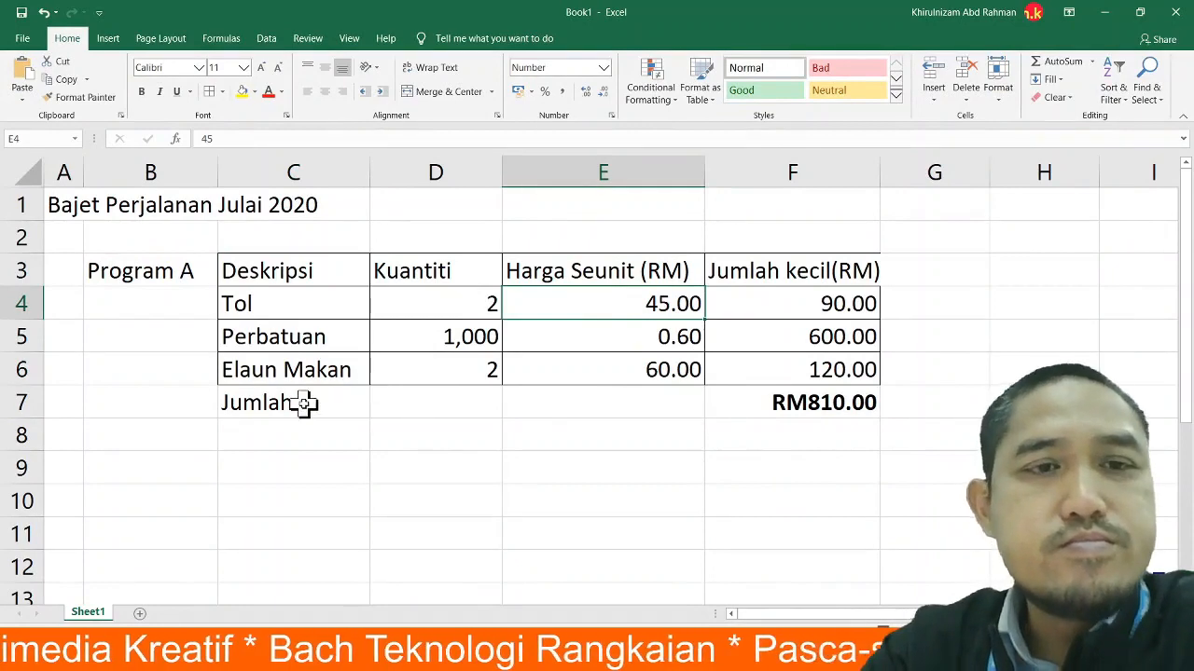
# - Put outside borders around the Program A cells B3:B6
pyautogui.moveTo(197, 271); pyautogui.dragTo(196, 371)
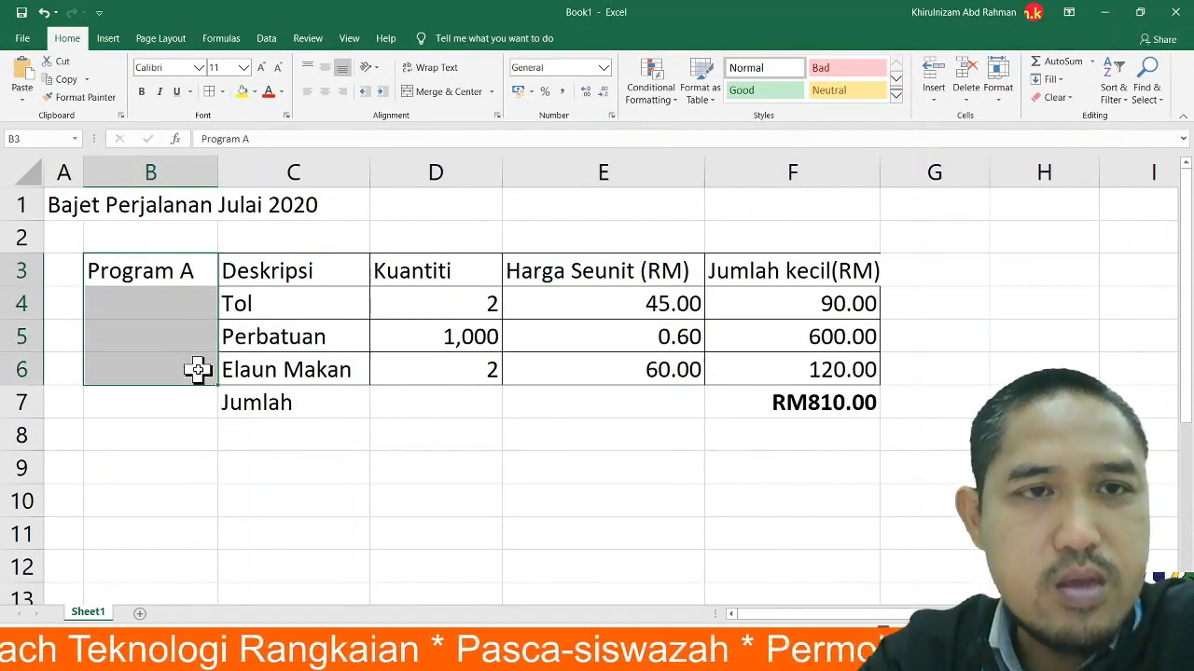
pyautogui.click(222, 91)
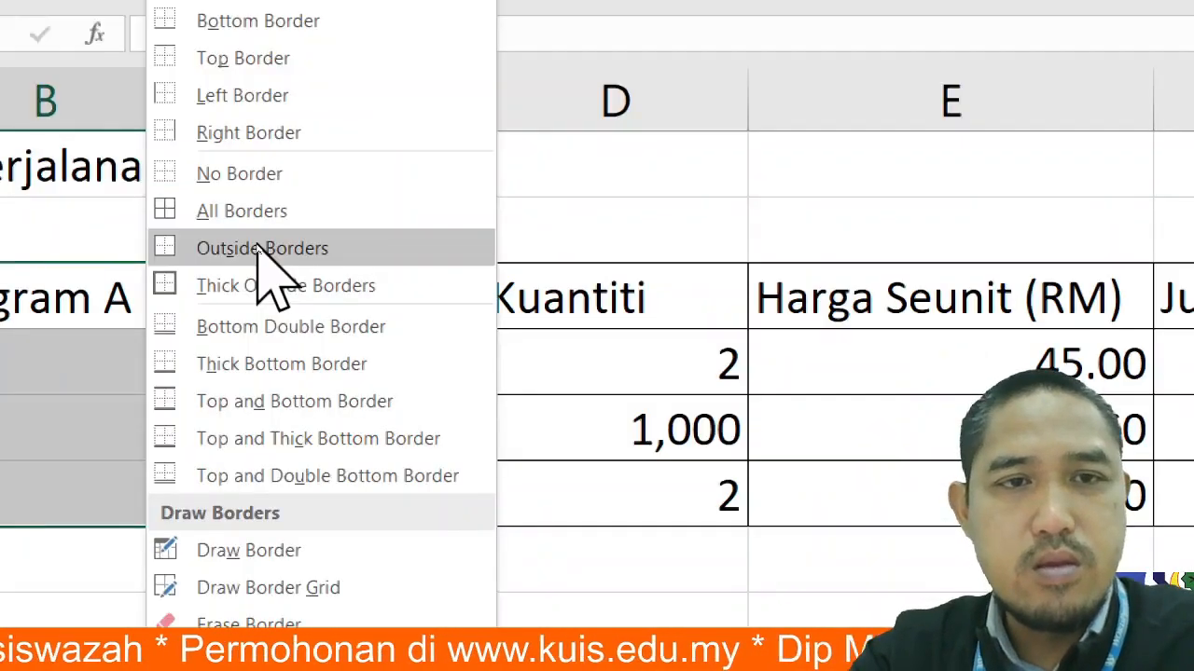
pyautogui.click(257, 248)
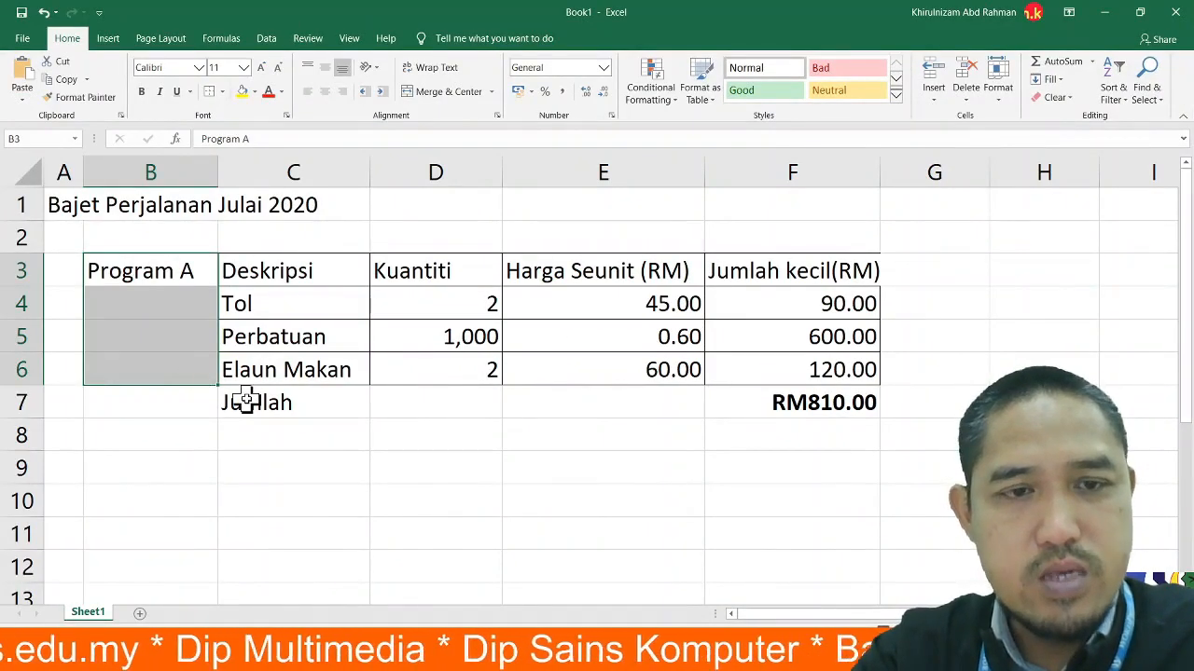
# - Frame the whole budget table B3:F7, including the Jumlah row, with thick outside borders
pyautogui.click(246, 400)
pyautogui.moveTo(173, 271); pyautogui.dragTo(788, 401)
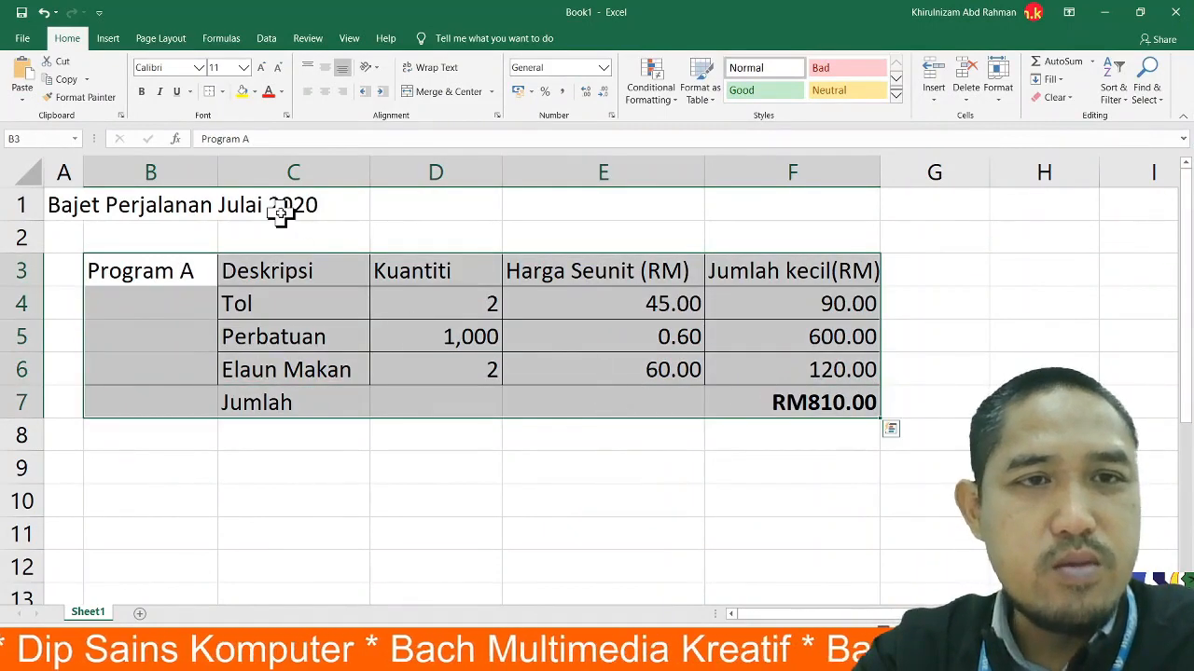
pyautogui.click(222, 91)
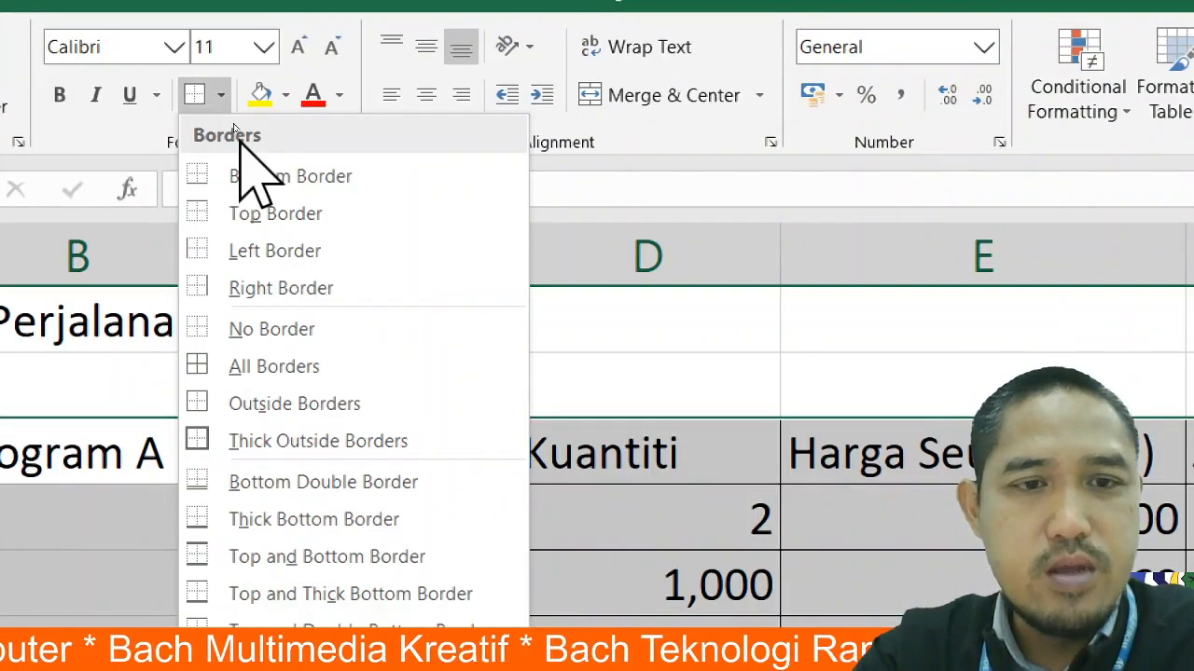
pyautogui.click(301, 446)
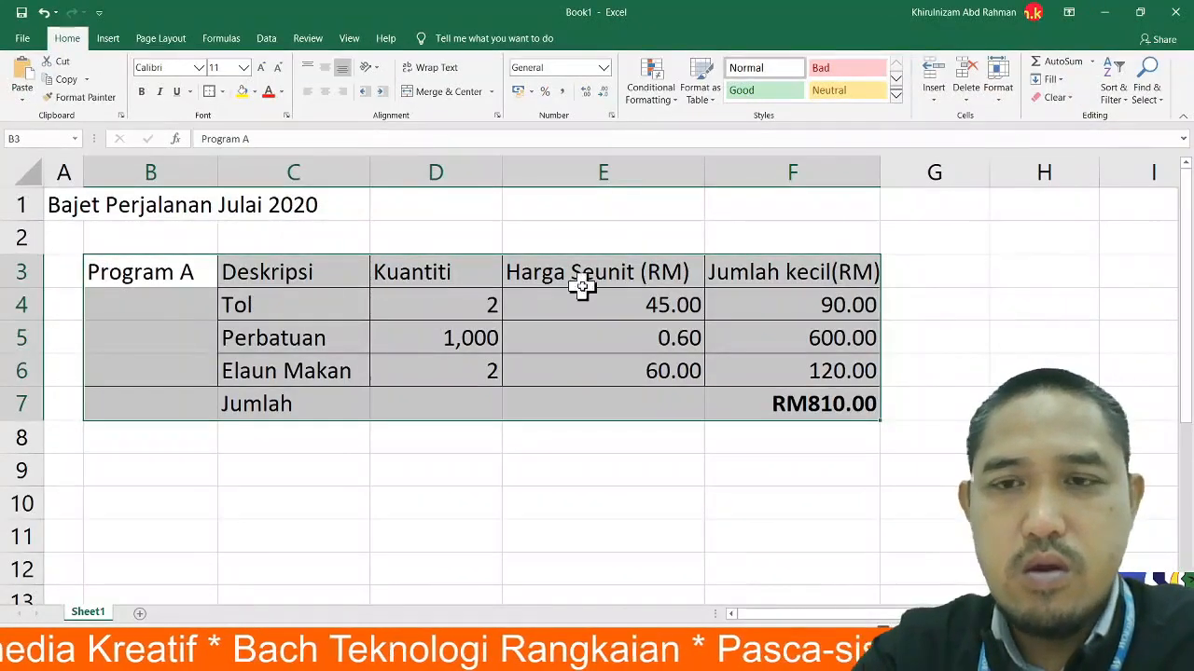
# - Widen column F slightly so the Jumlah kecil(RM) header fits inside its cell
pyautogui.click(930, 295)
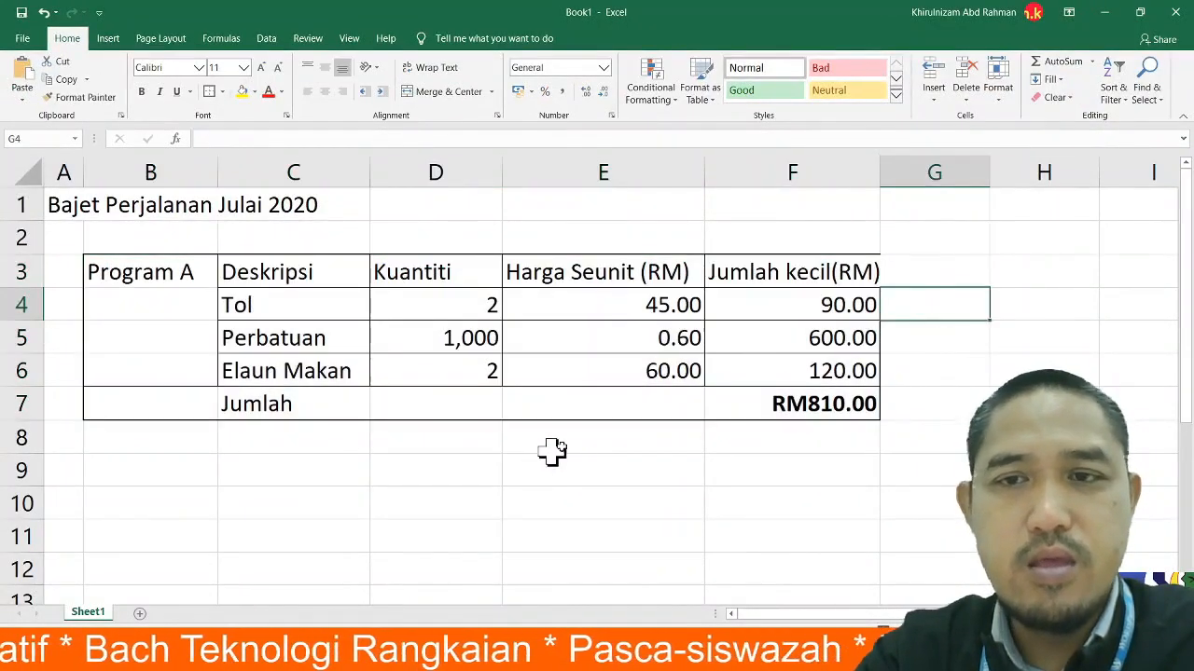
pyautogui.click(821, 490)
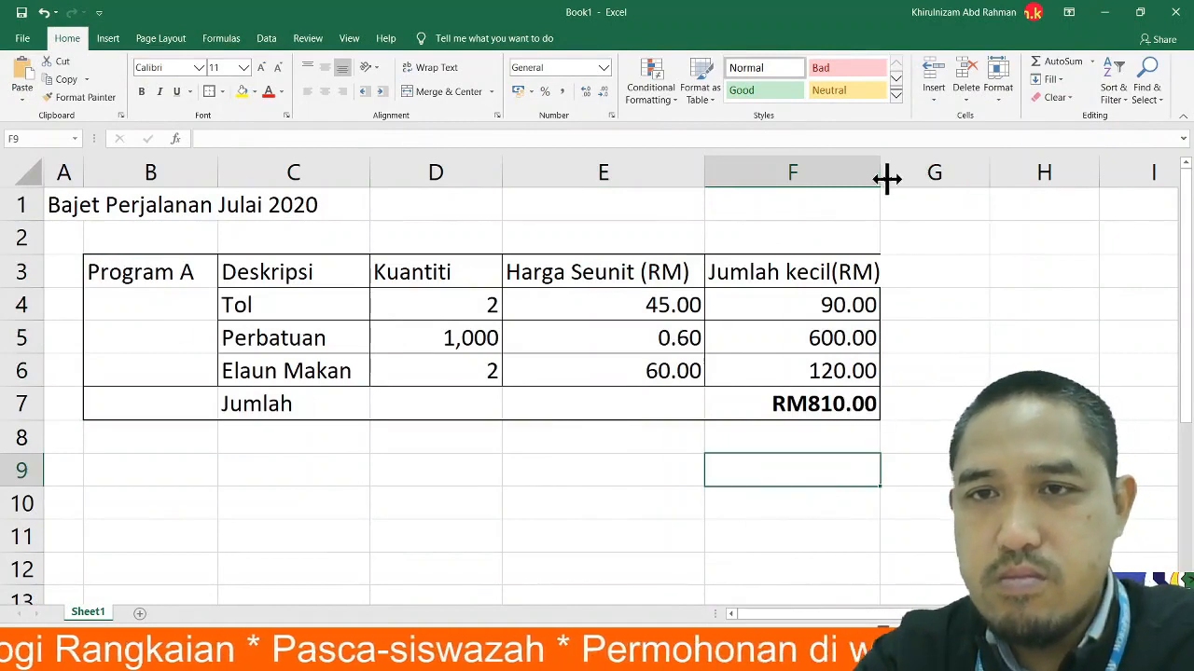
pyautogui.moveTo(884, 177); pyautogui.dragTo(896, 177)
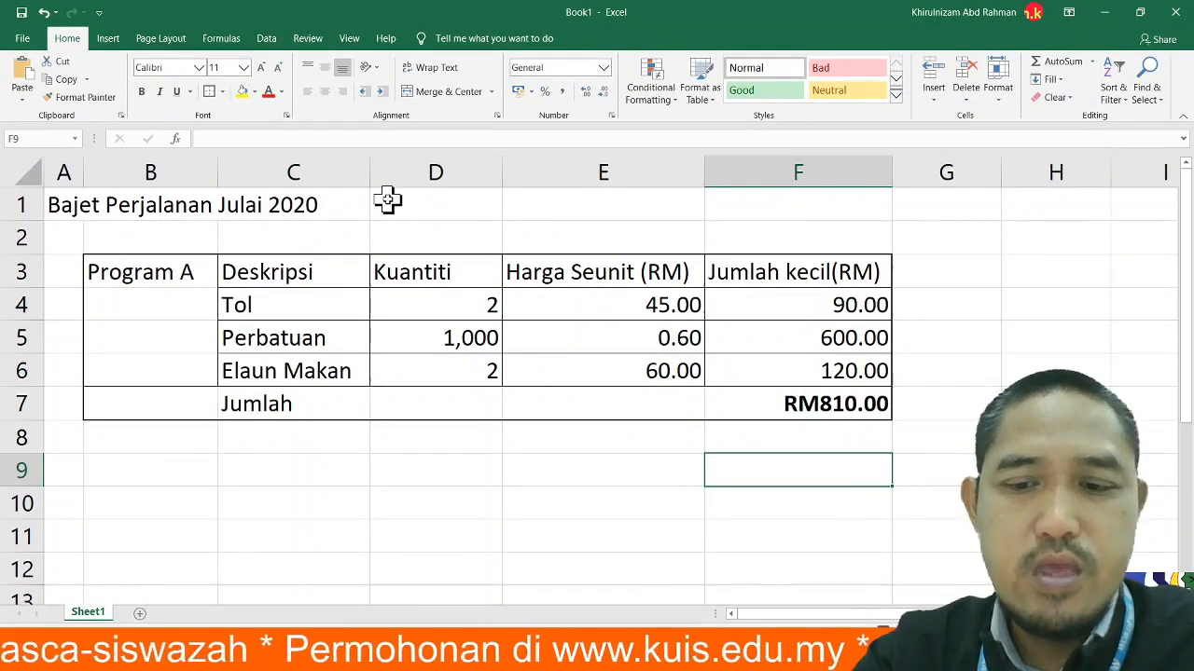
# - Check the title, table borders and page layout in the print preview, and return to the worksheet
pyautogui.hotkey('ctrl', 'p')
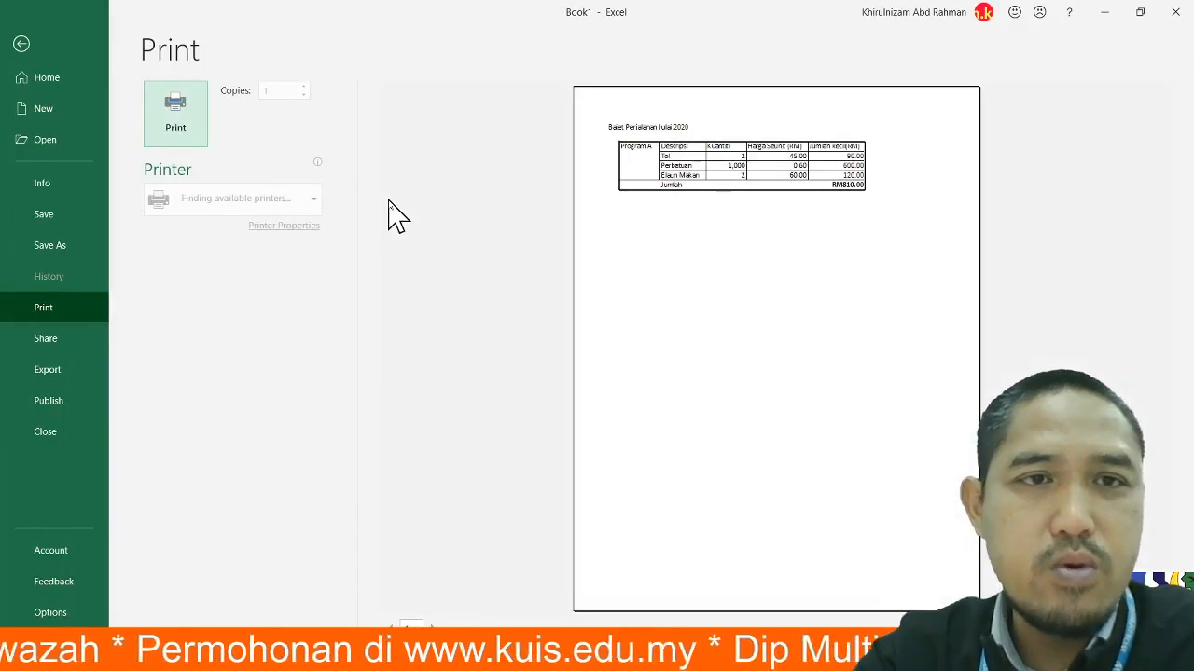
pyautogui.click(773, 203)
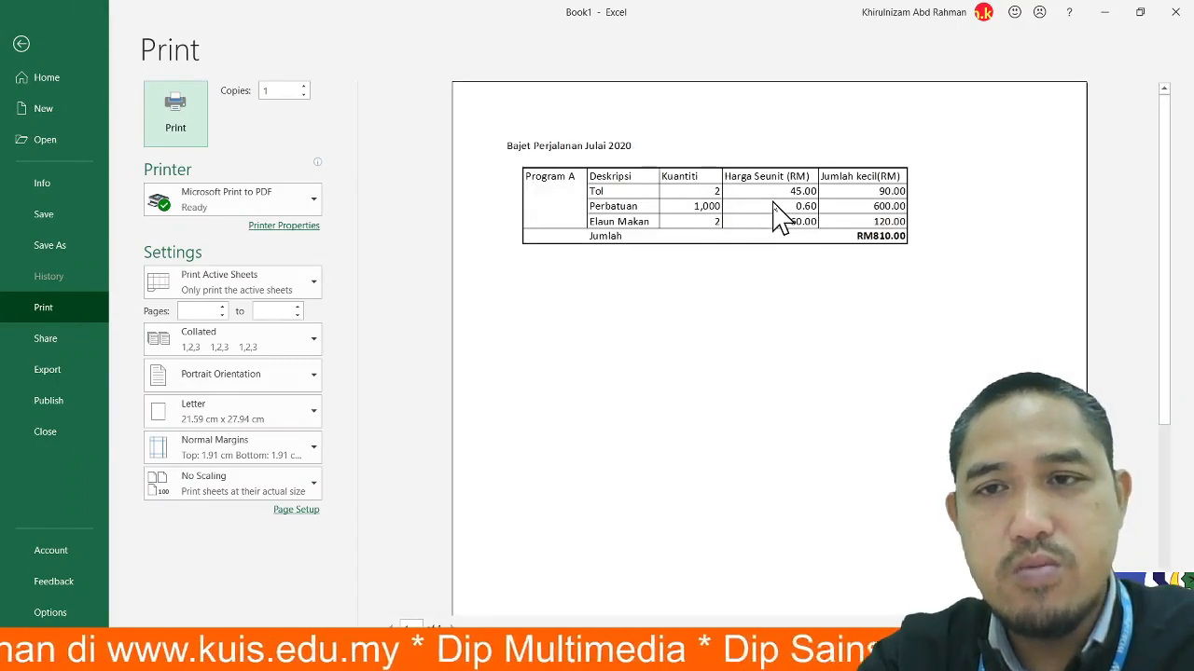
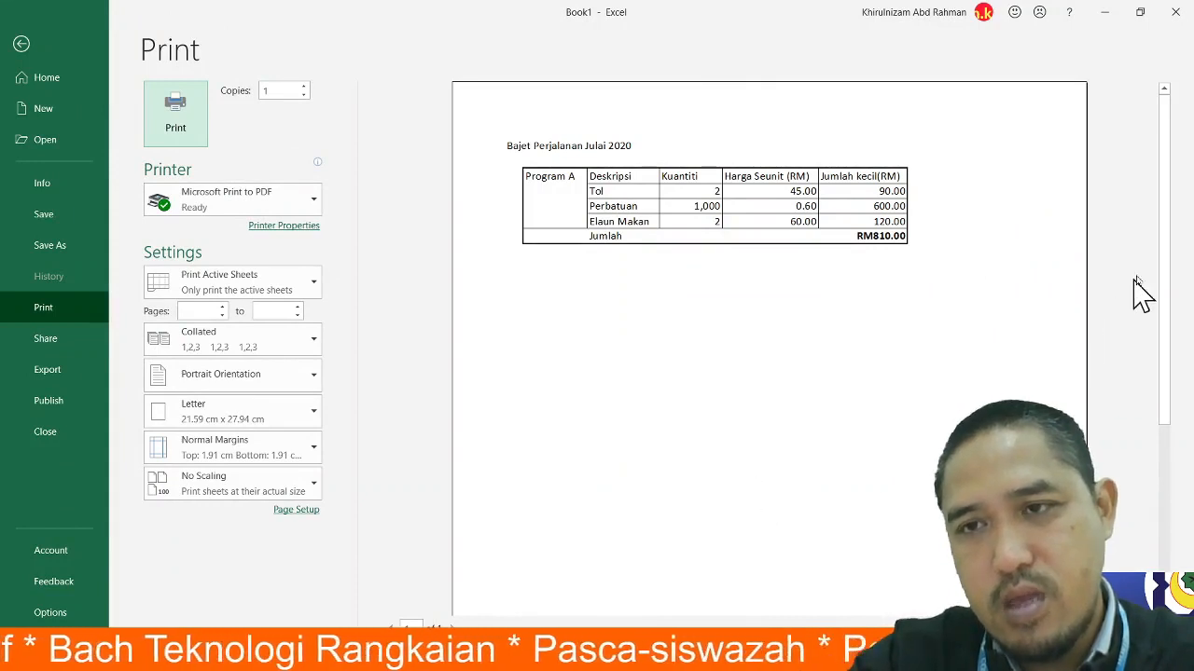
pyautogui.moveTo(1164, 259); pyautogui.dragTo(1170, 457)
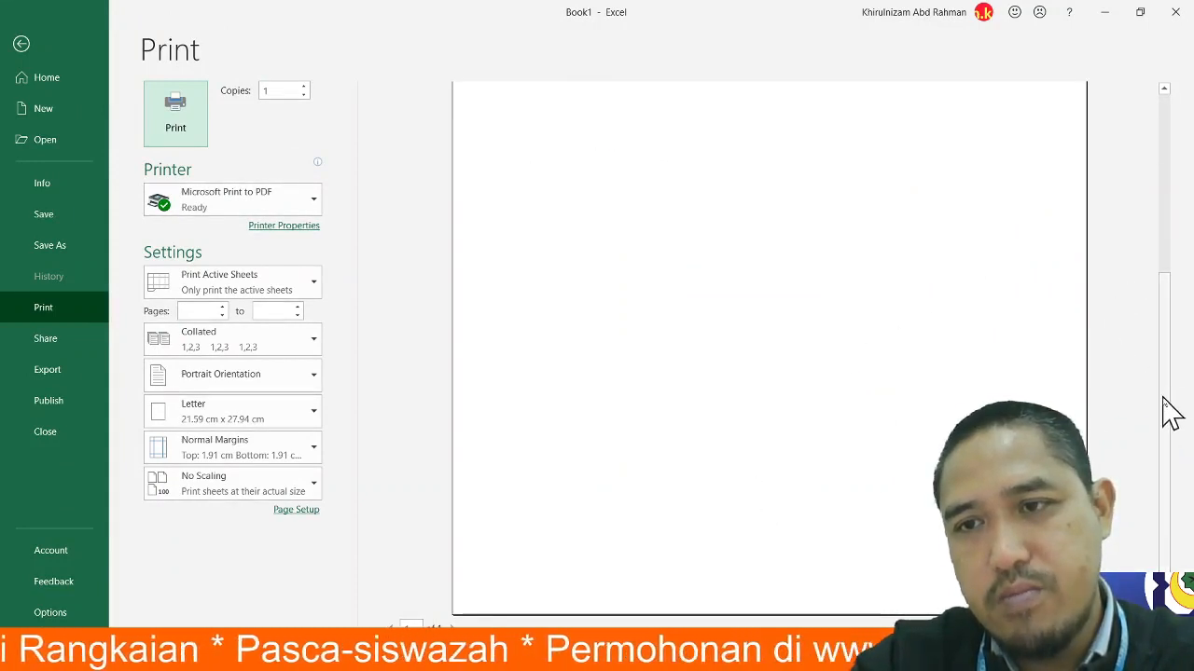
pyautogui.moveTo(1166, 413); pyautogui.dragTo(1154, 187)
pyautogui.moveTo(823, 177); pyautogui.dragTo(792, 182)
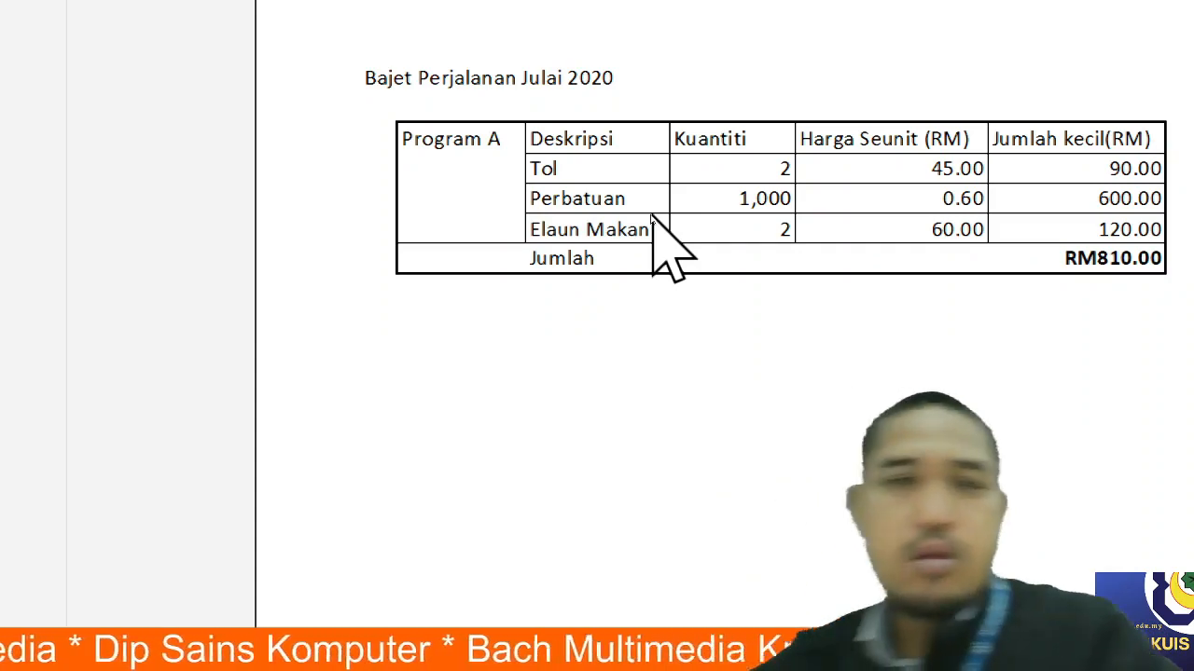
pyautogui.press('Escape')
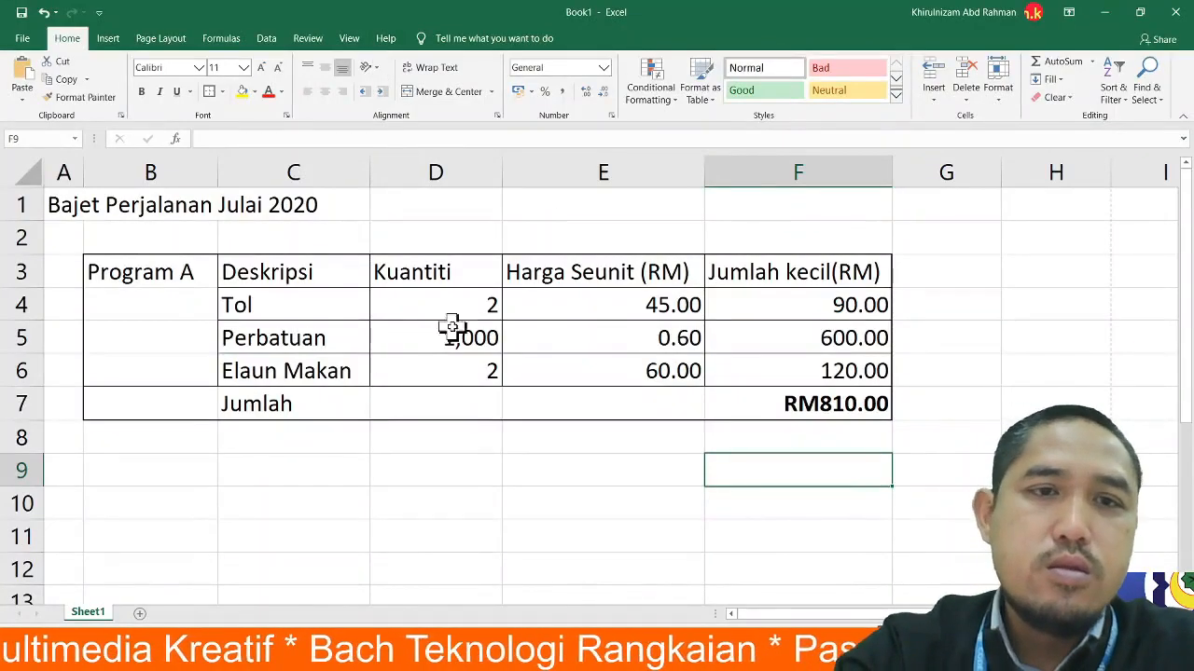
# - Copy the complete Program A table B3:F7 and paste it with its formatting and formulas starting at B9
pyautogui.moveTo(93, 263); pyautogui.dragTo(813, 407)
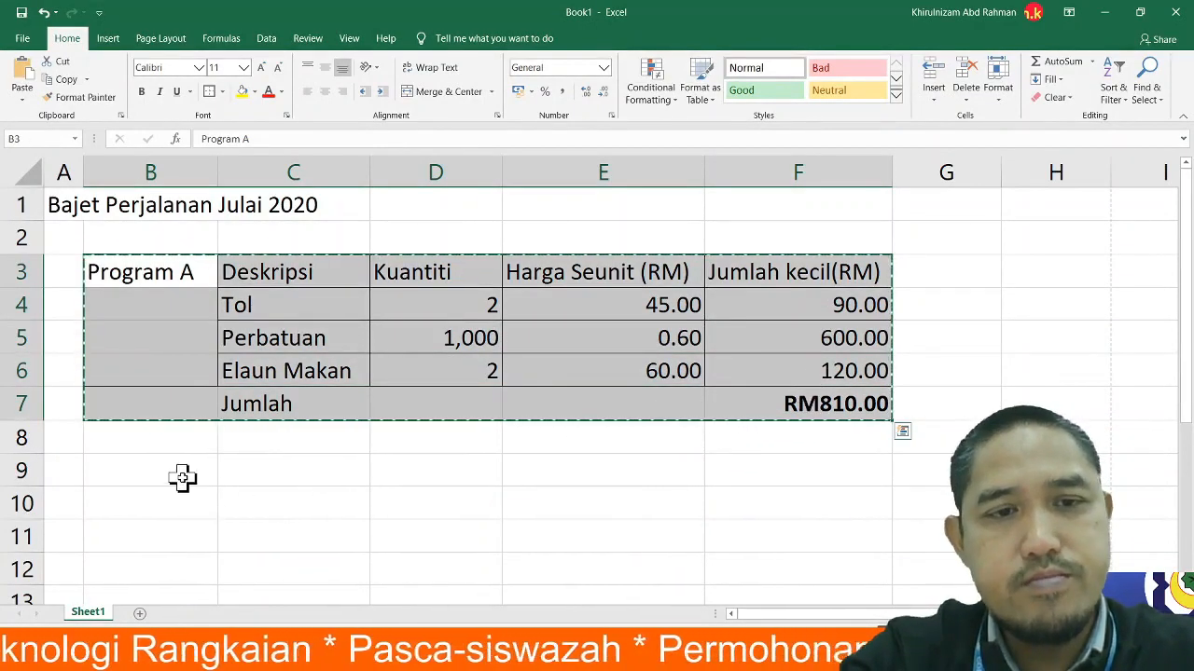
pyautogui.click(168, 236)
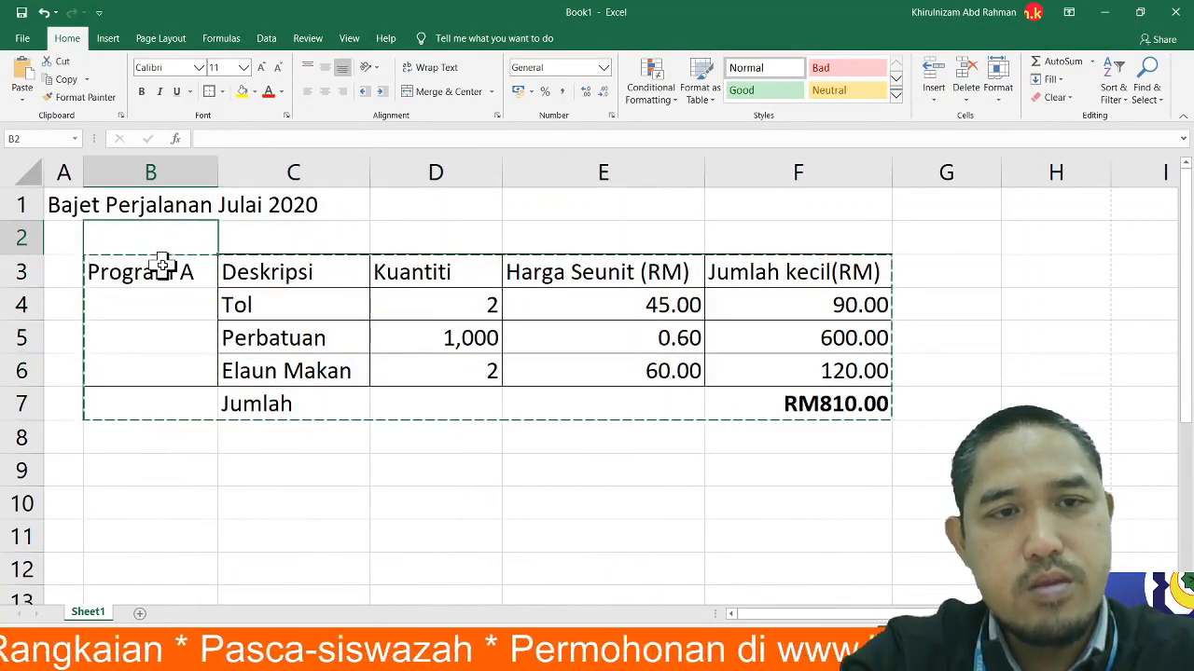
pyautogui.moveTo(163, 266); pyautogui.dragTo(790, 410)
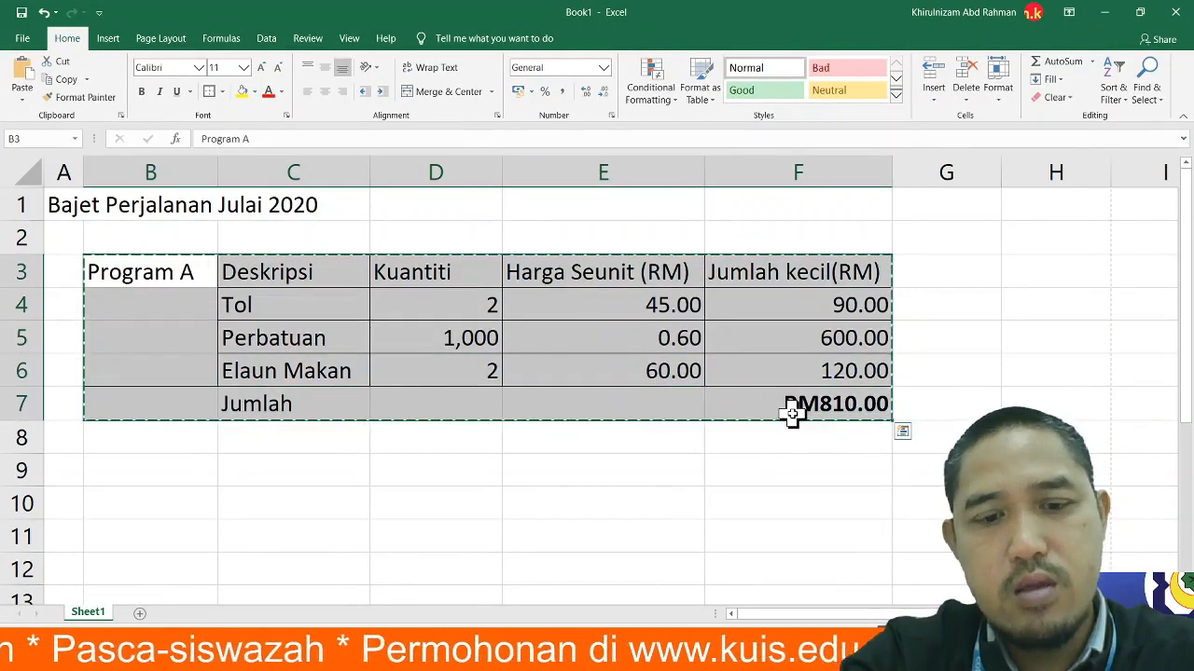
pyautogui.rightClick(792, 415)
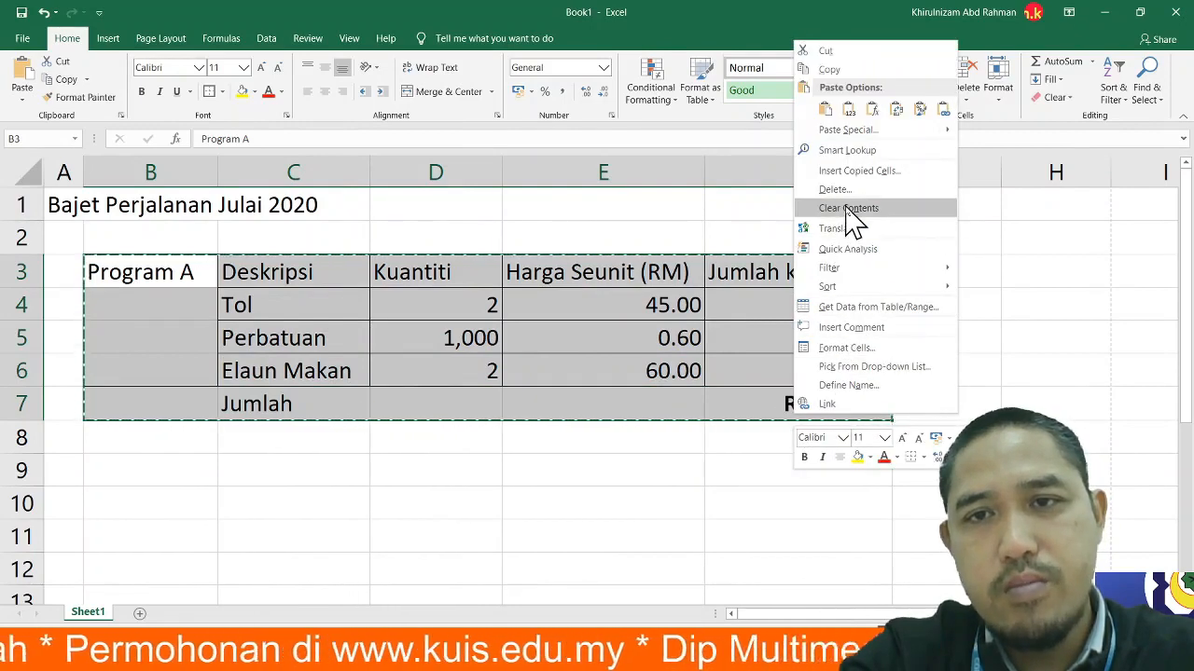
pyautogui.press('Escape')
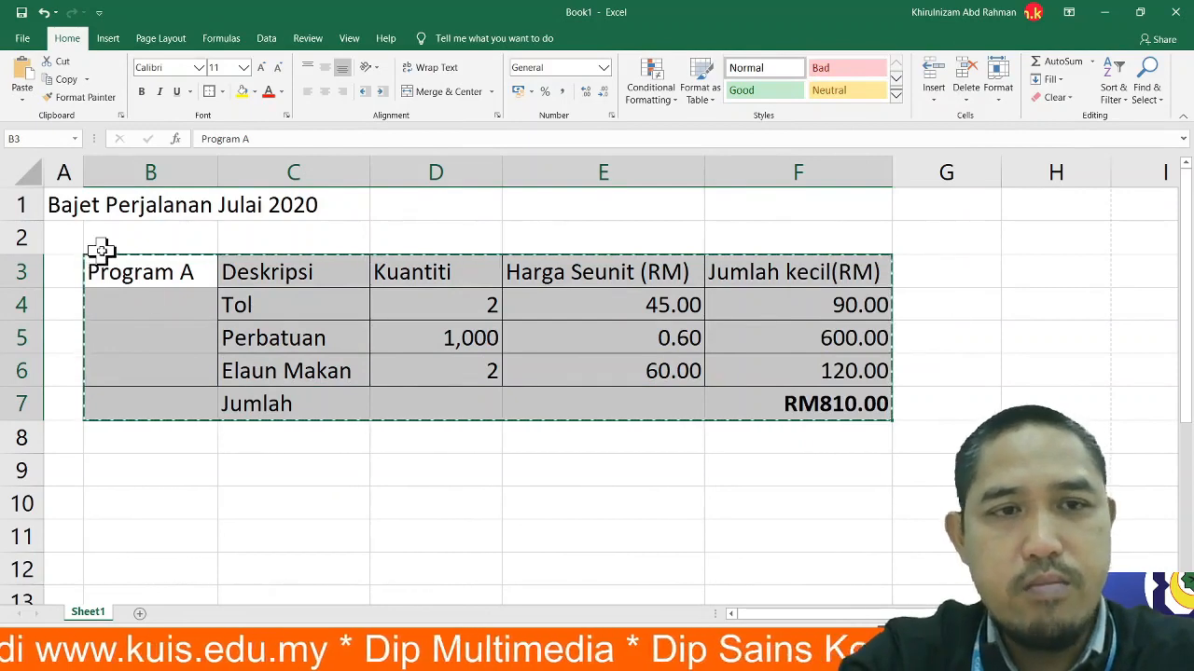
pyautogui.moveTo(875, 408)
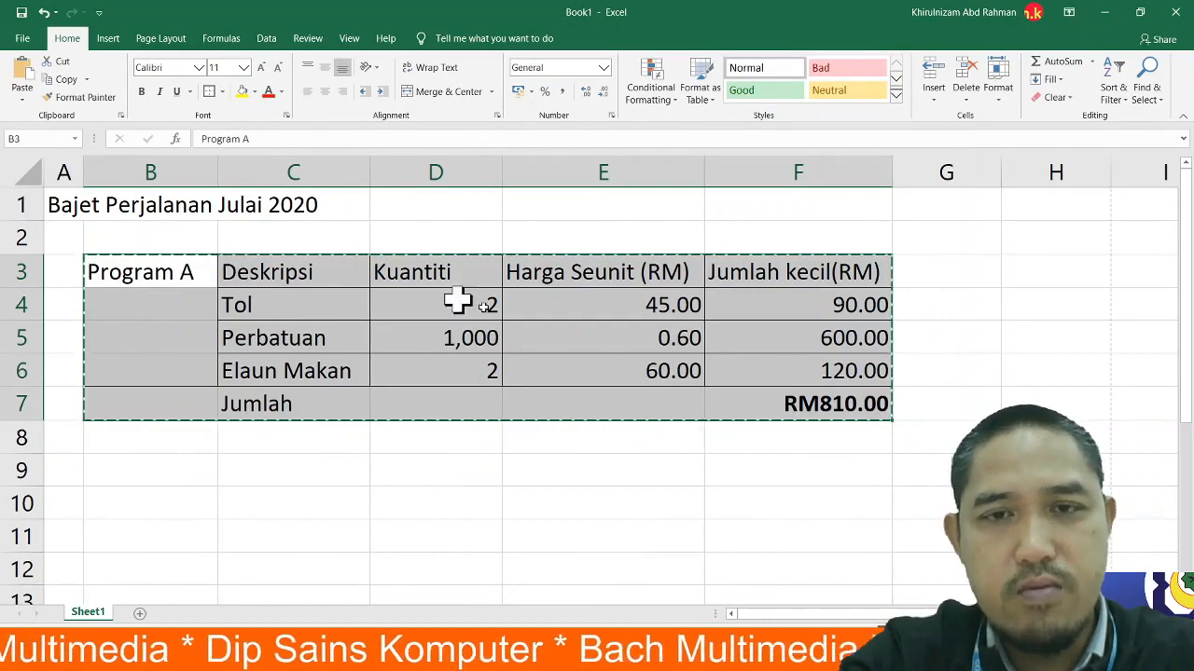
pyautogui.click(193, 469)
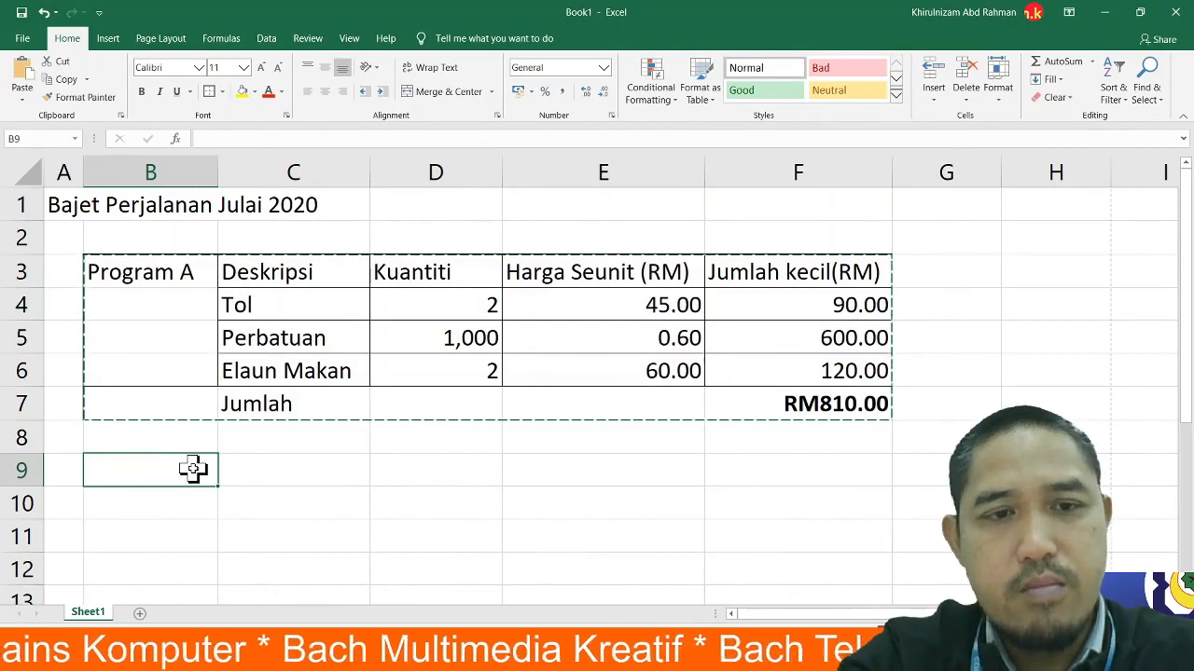
pyautogui.rightClick(194, 471)
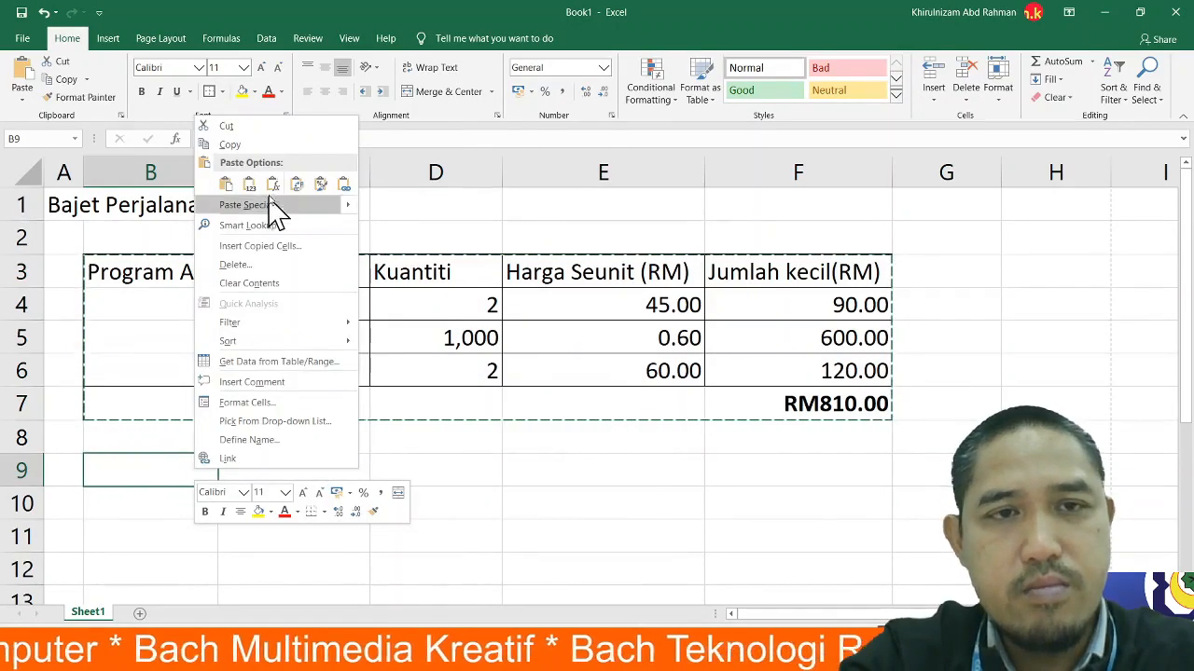
pyautogui.click(225, 184)
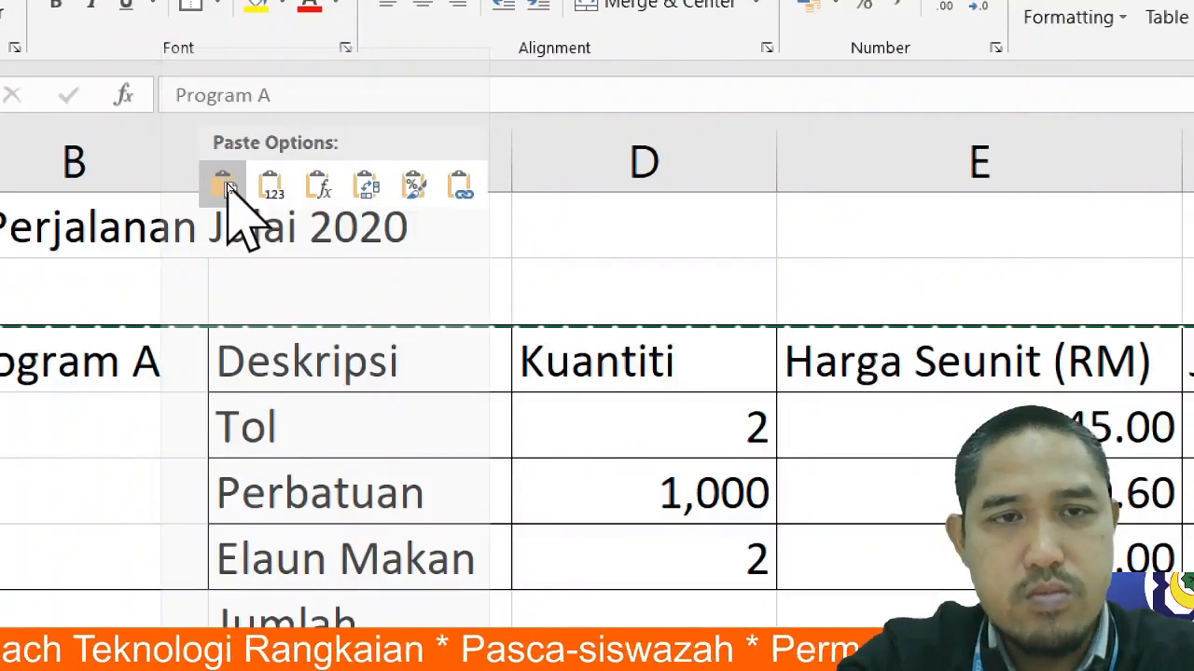
# - Paste the copied Program A budget table with its formatting at B9 and clear the copy selection
pyautogui.click(226, 184)
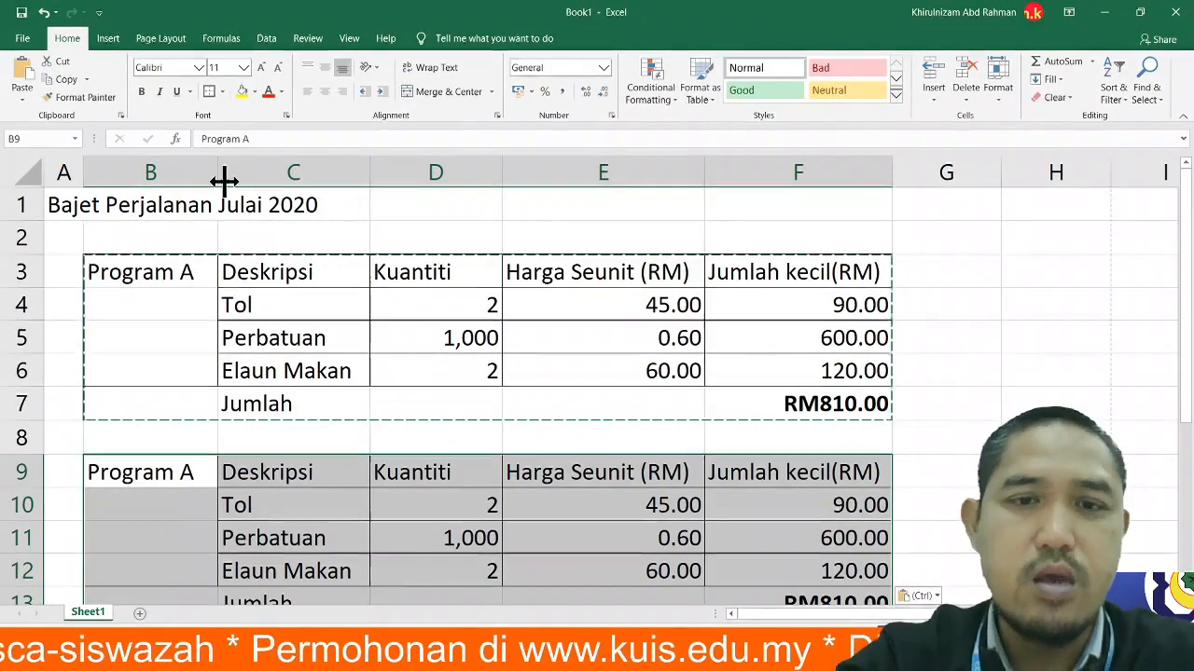
pyautogui.click(962, 336)
pyautogui.scroll(-1, 963, 334)
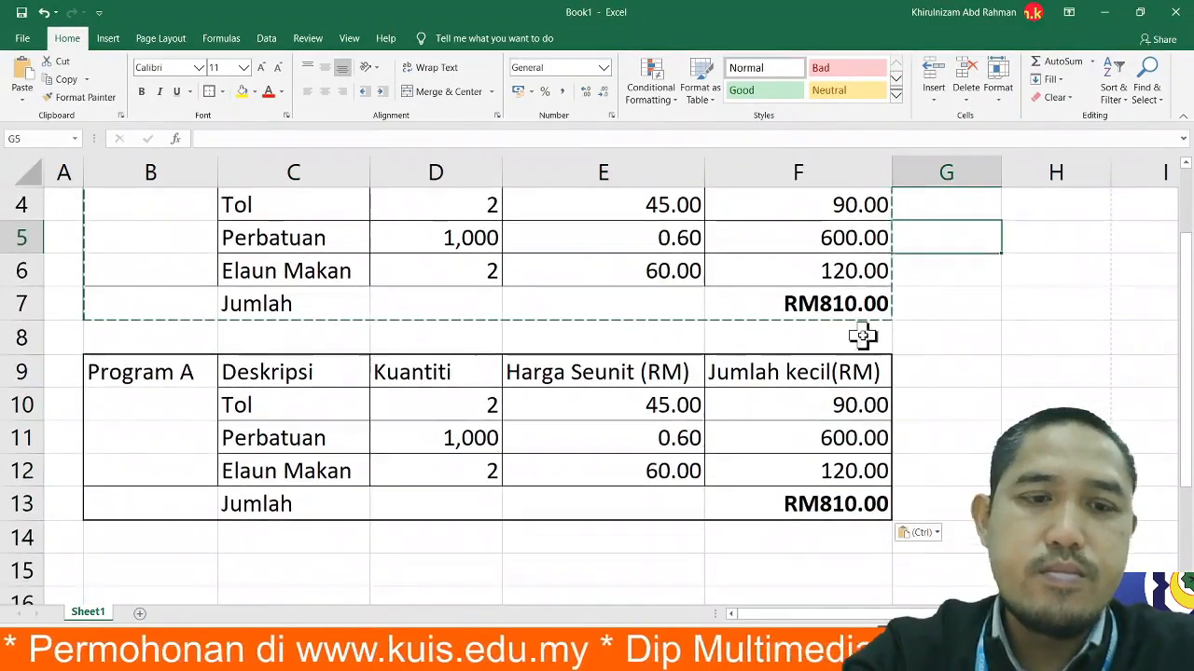
pyautogui.scroll(1, 768, 338)
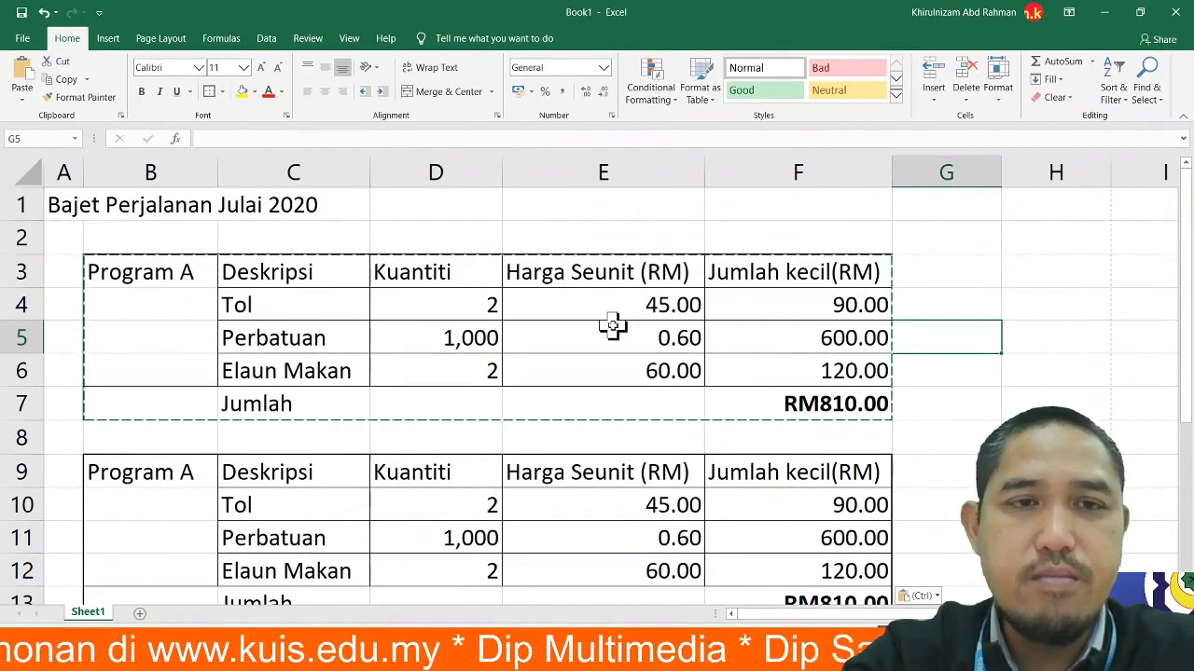
pyautogui.press('Escape')
# - Change the pasted table's heading in B9 to Program B
pyautogui.scroll(-2, 322, 445)
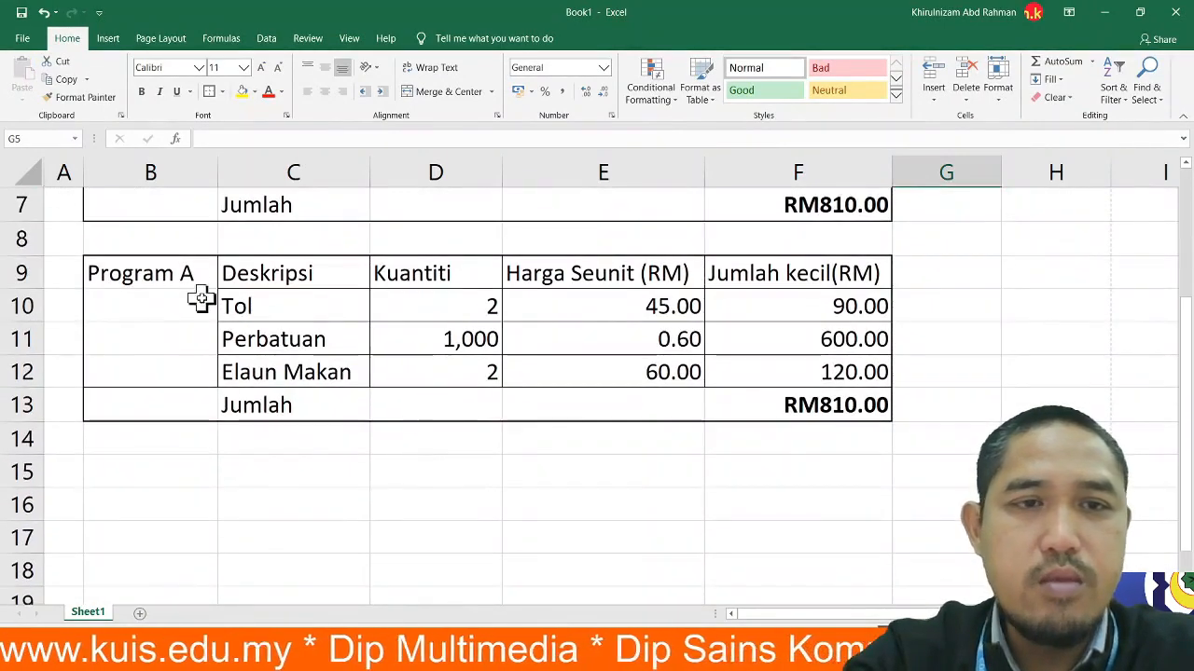
pyautogui.click(195, 272)
pyautogui.press('F2')
pyautogui.press('BackSpace')
pyautogui.write('B')
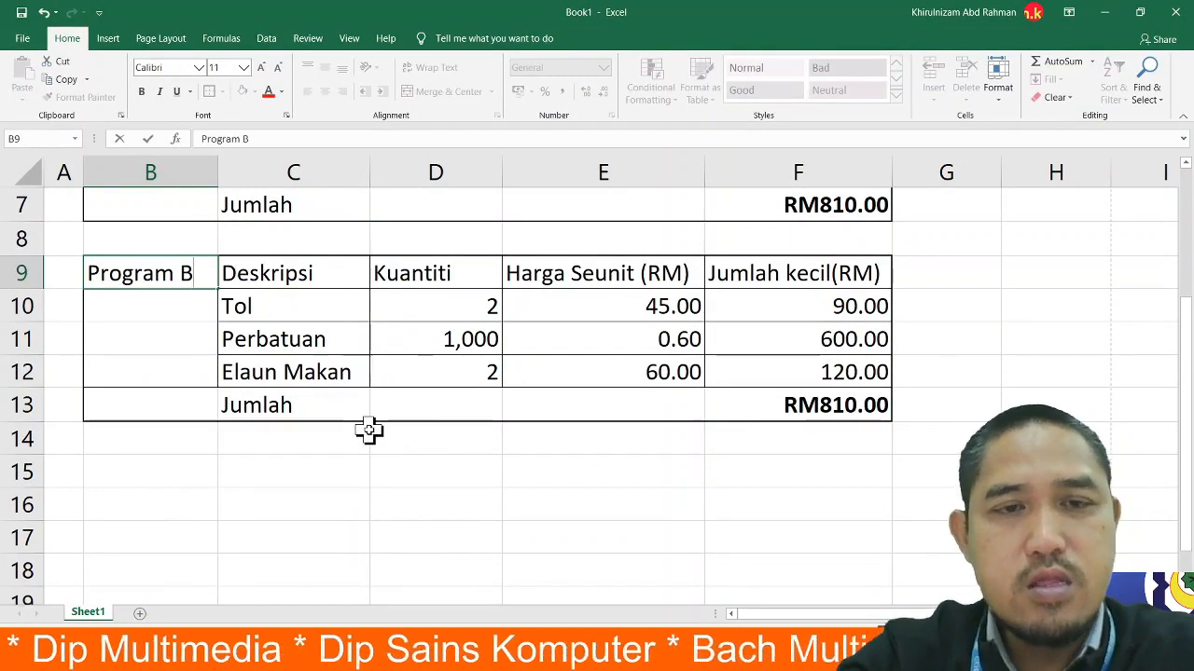
# - Replace the first item's description in C10 of the Program B table with Tiket penerbangan
pyautogui.click(331, 305)
pyautogui.write('Ti')
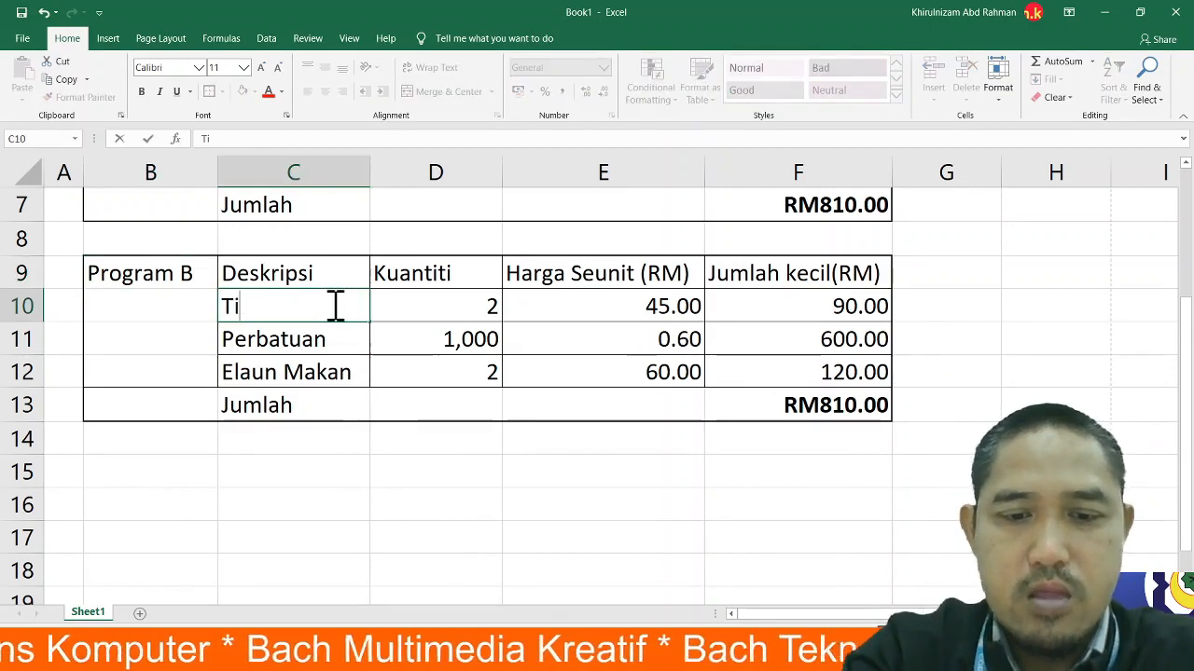
pyautogui.write('ket pe')
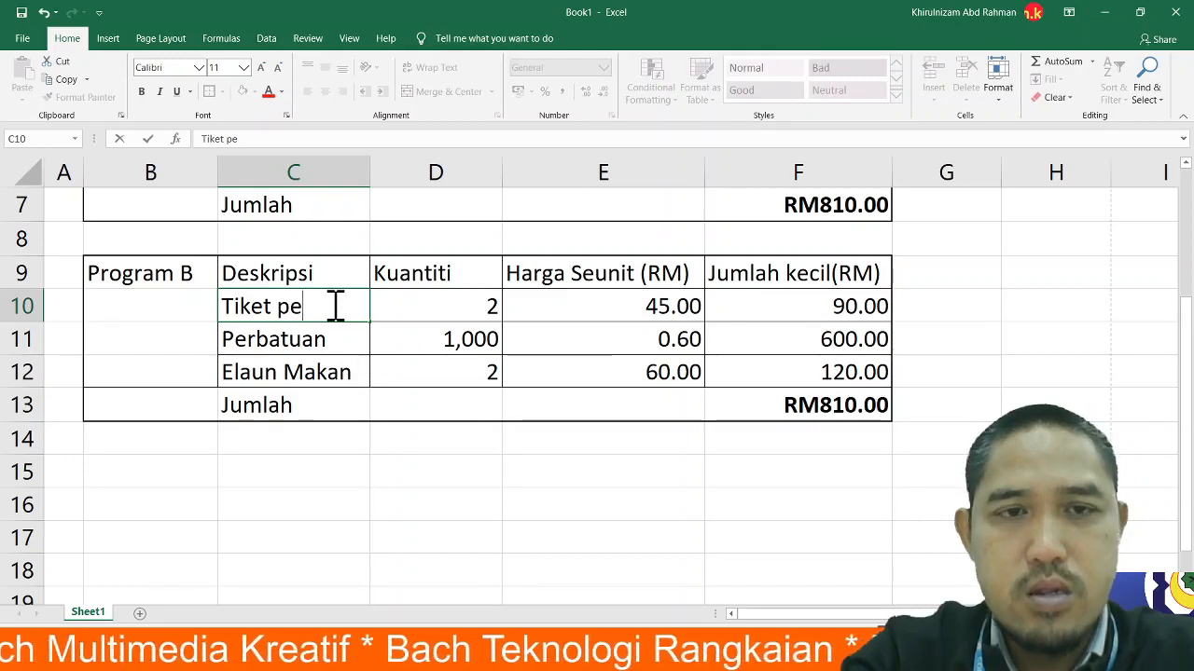
pyautogui.write('nerbanga')
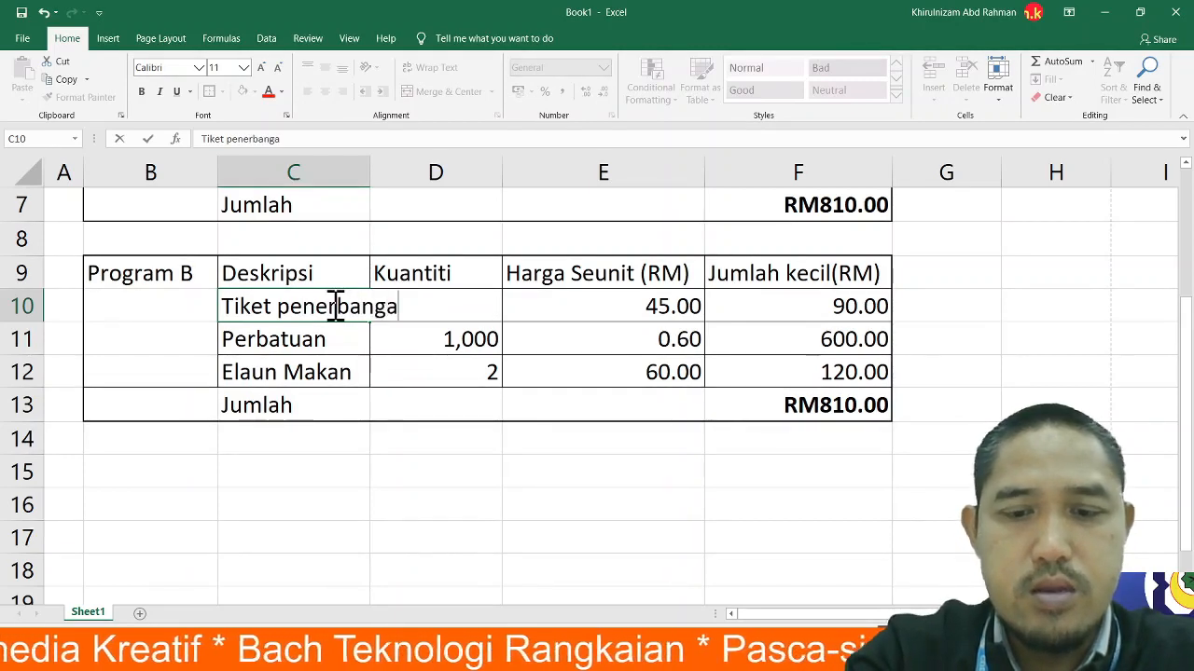
pyautogui.write('n')
# - Enter quantity 2 for Tiket penerbangan in D10 and widen column C to fit the description
pyautogui.click(373, 166)
pyautogui.click(373, 307)
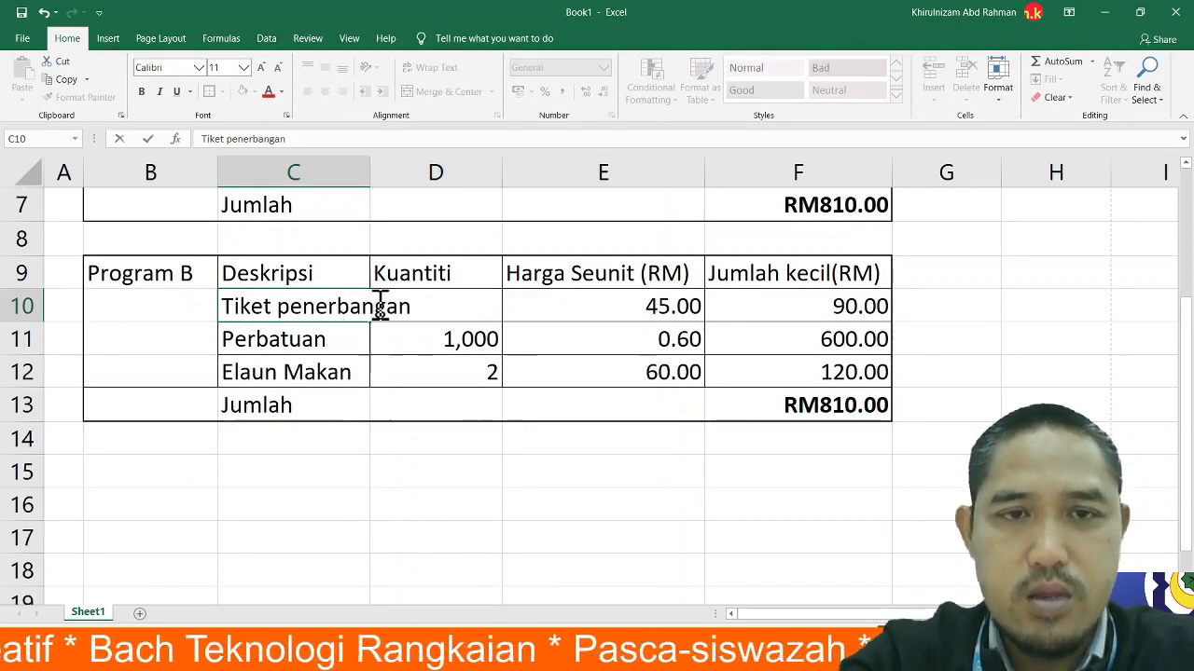
pyautogui.write('2')
pyautogui.press('Return')
pyautogui.moveTo(374, 178); pyautogui.dragTo(439, 179)
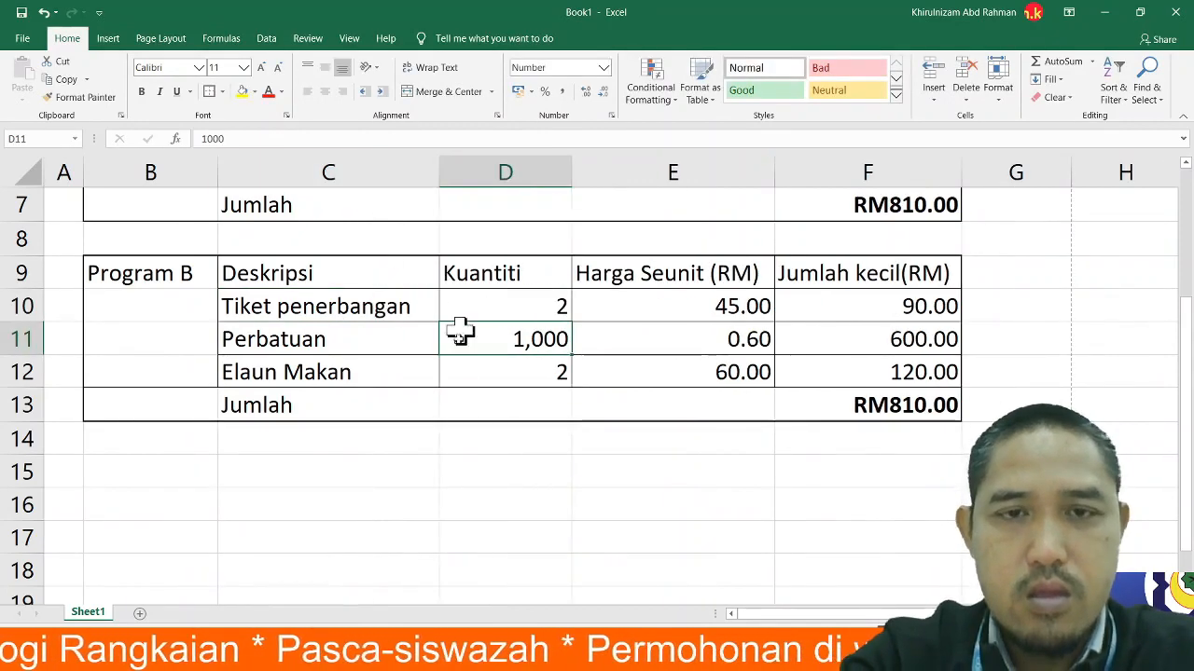
# - Set the unit price of Tiket penerbangan in E10 to 500 and check its subtotal formula in F10
pyautogui.click(727, 313)
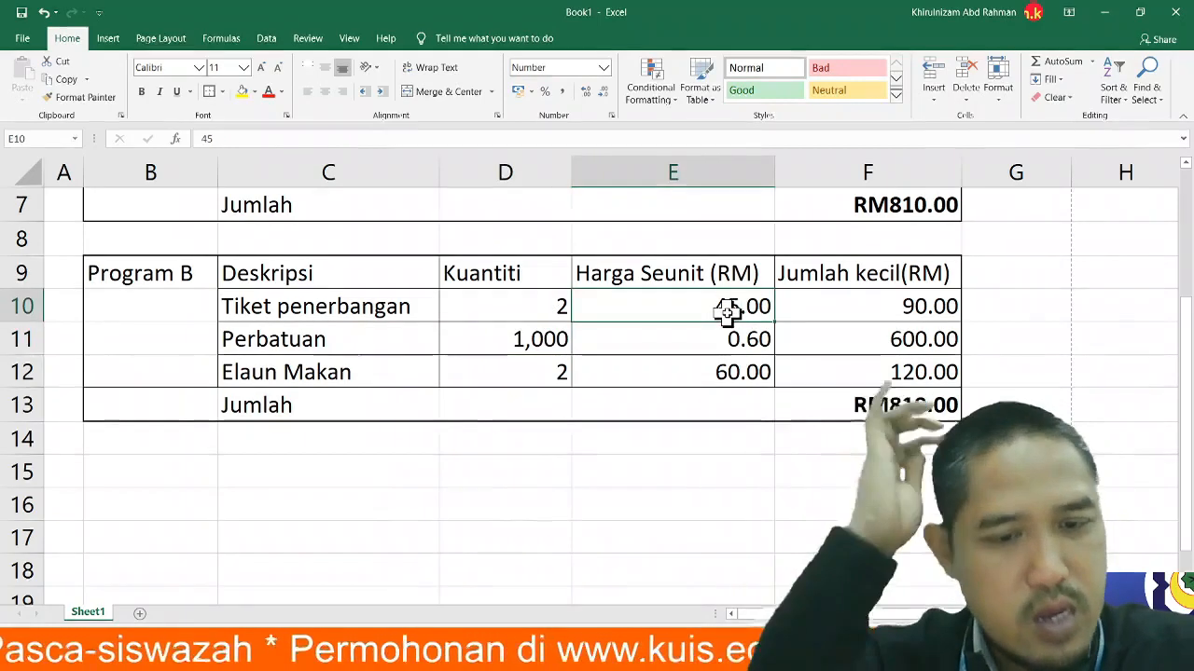
pyautogui.write('300')
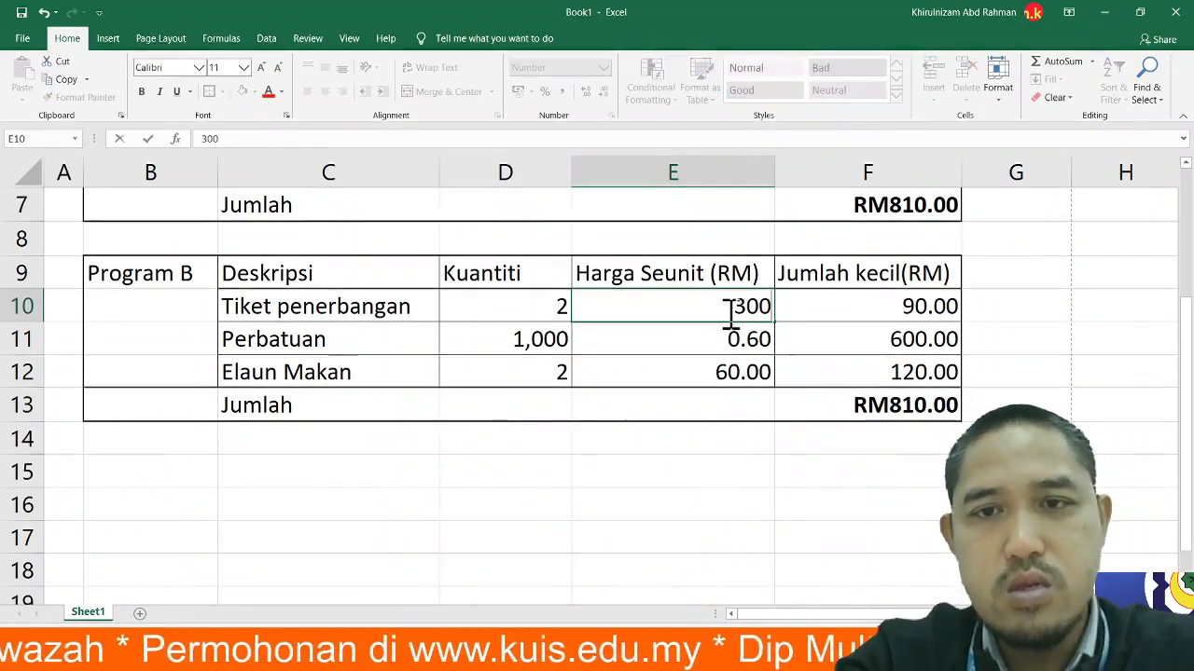
pyautogui.press('BackSpace')
pyautogui.press('BackSpace')
pyautogui.press('BackSpace')
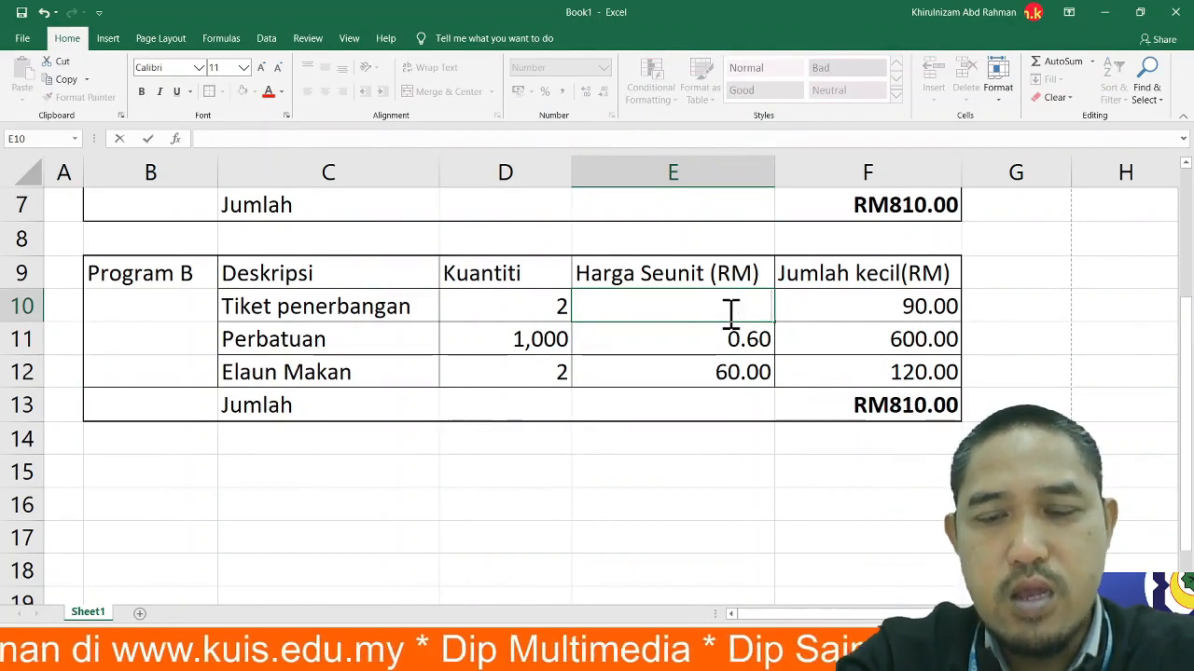
pyautogui.write('500')
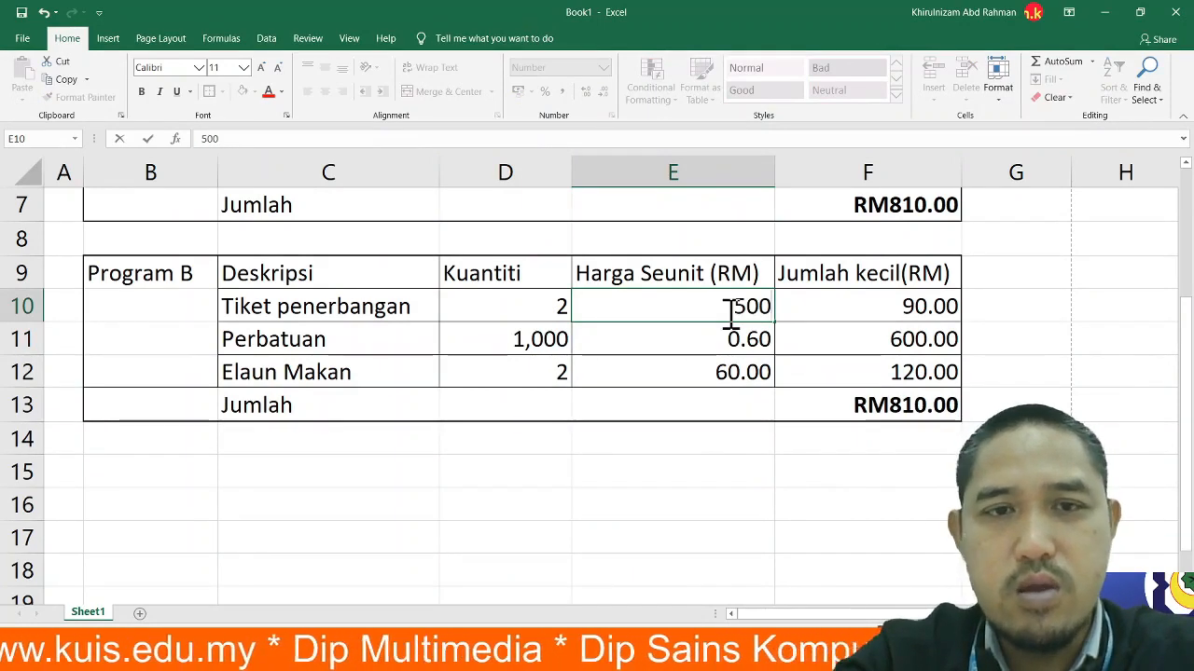
pyautogui.press('Return')
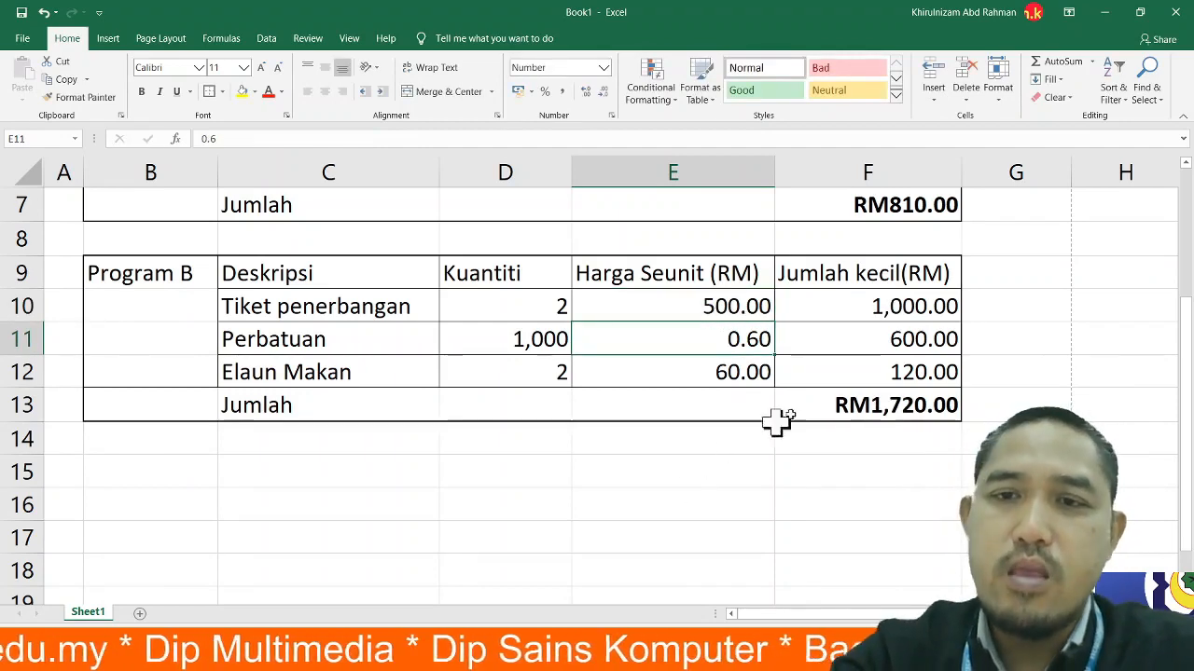
pyautogui.click(842, 307)
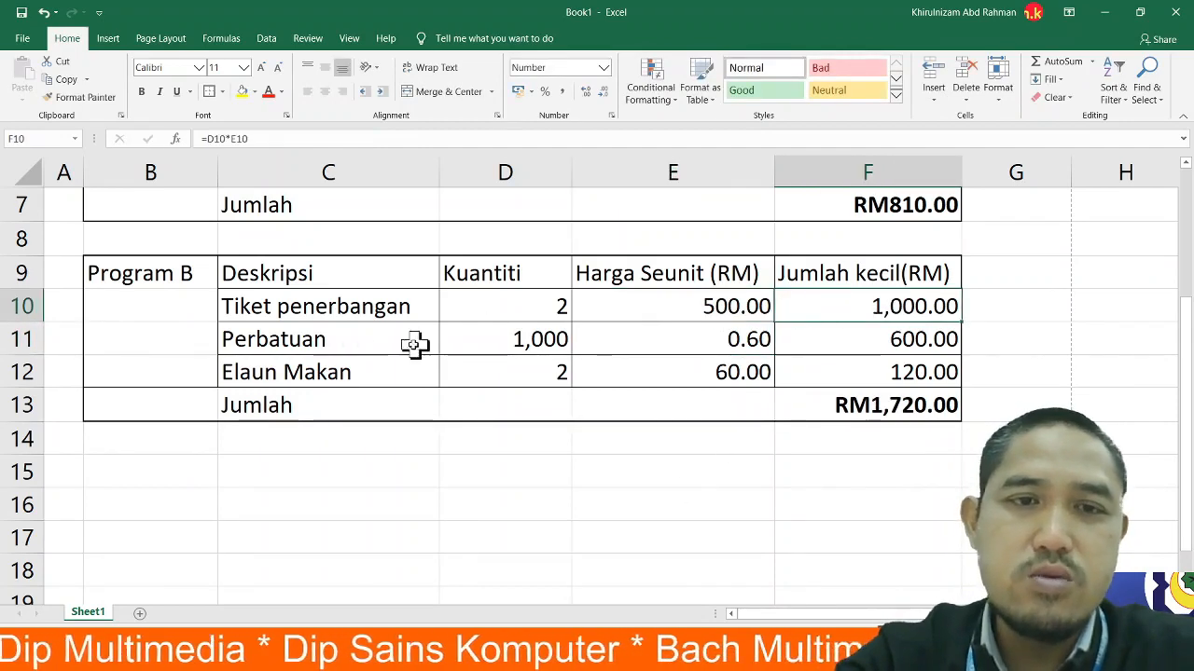
# - Replace the Perbatuan description in C11 of the Program B table with Teksi
pyautogui.click(317, 340)
pyautogui.write('Teksi')
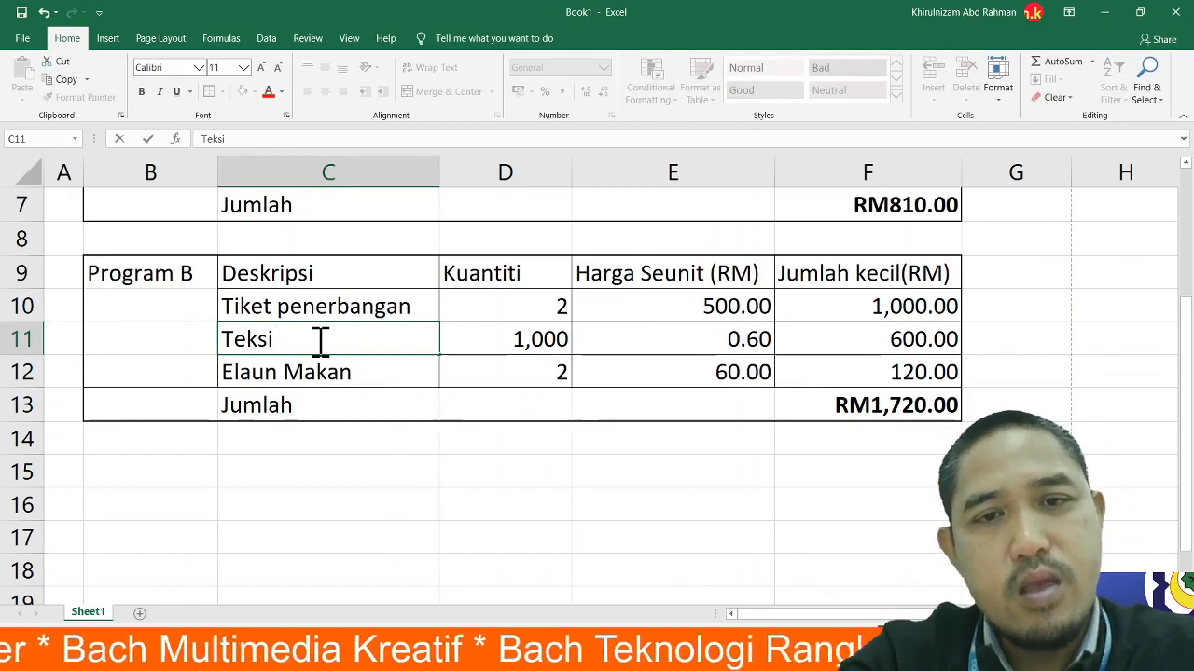
pyautogui.click(526, 341)
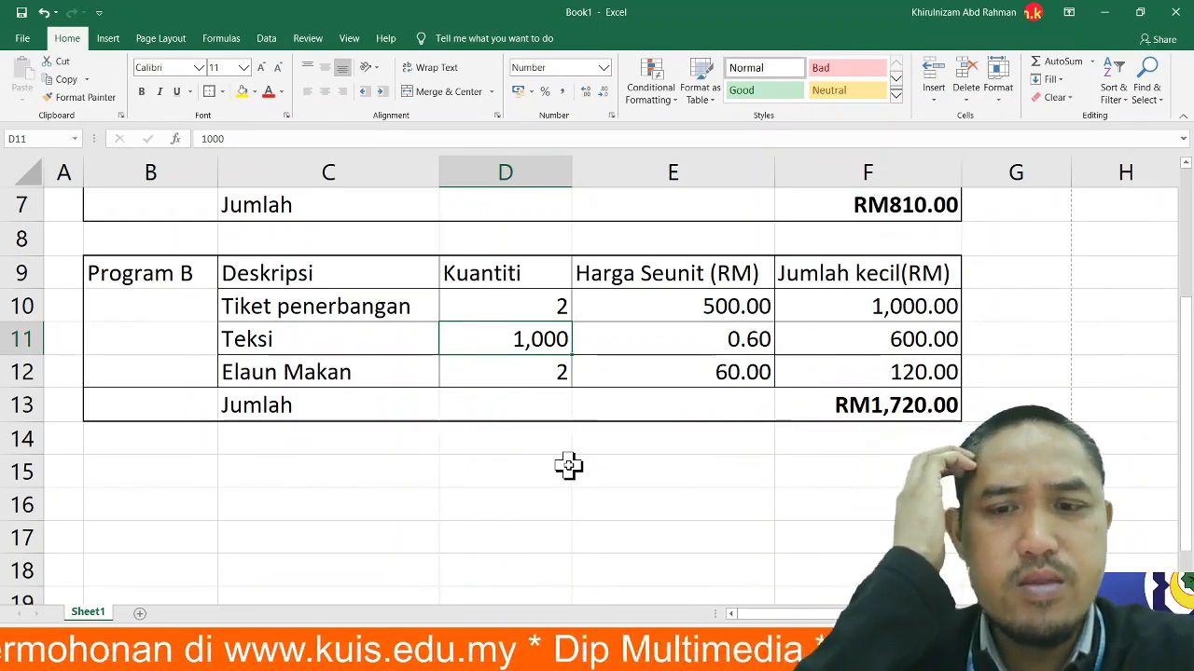
pyautogui.write('50')
pyautogui.press('Return')
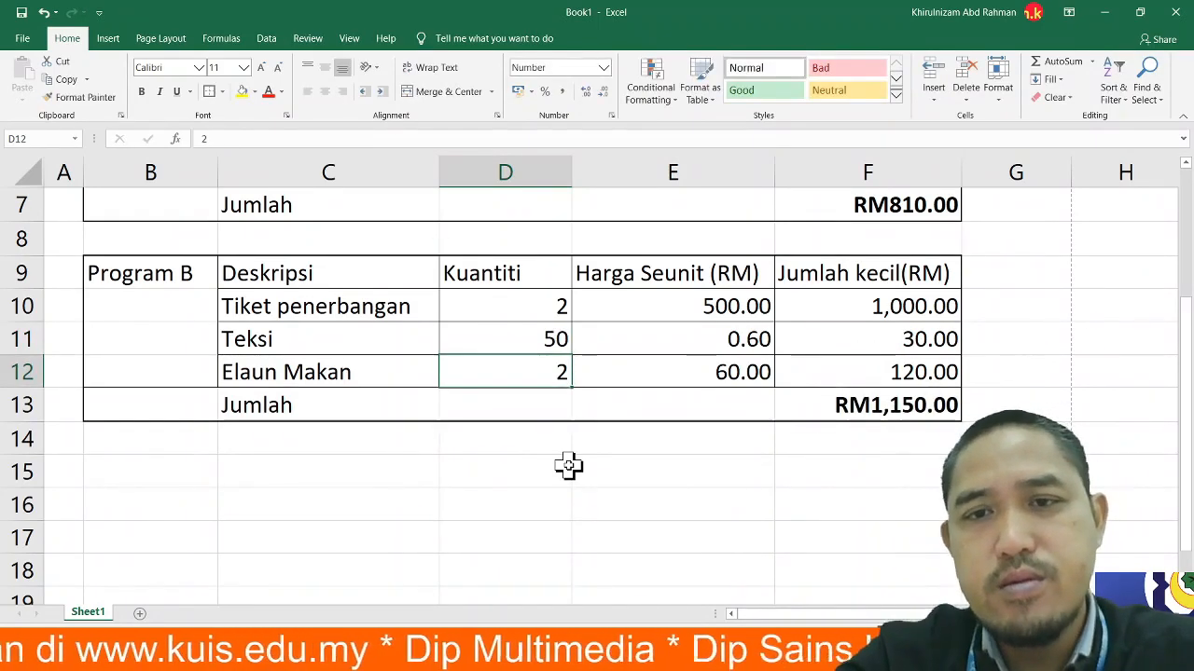
# - Set the Teksi quantity in D11 to 2 and its unit price in E11 to 50
pyautogui.click(547, 346)
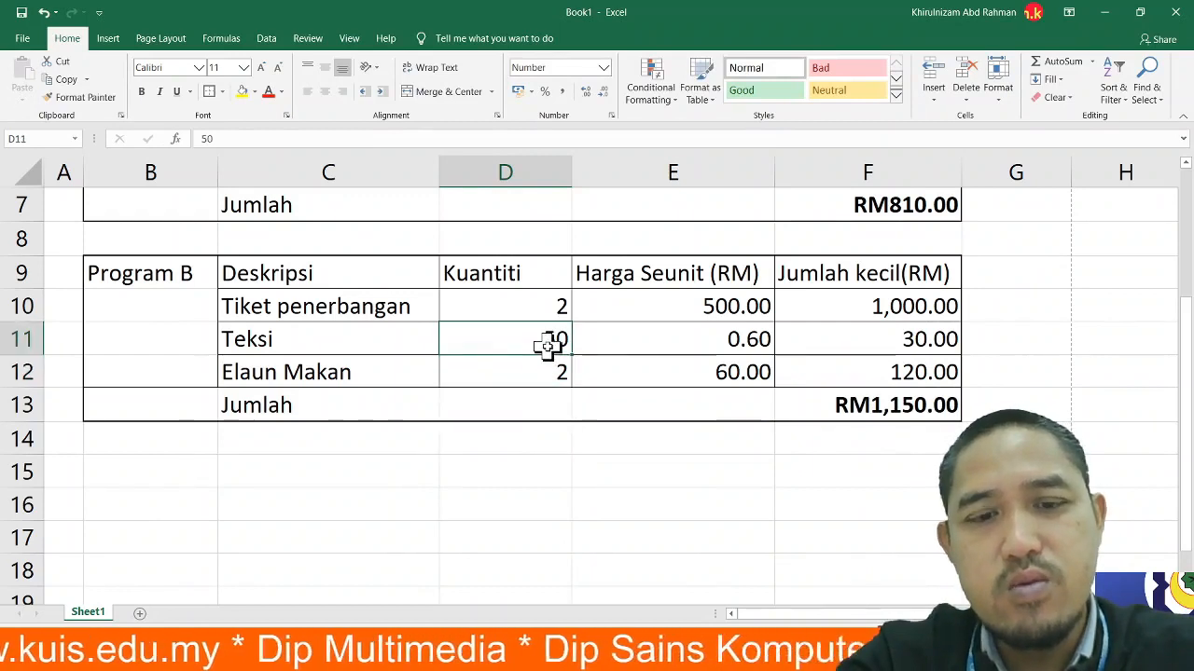
pyautogui.write('2')
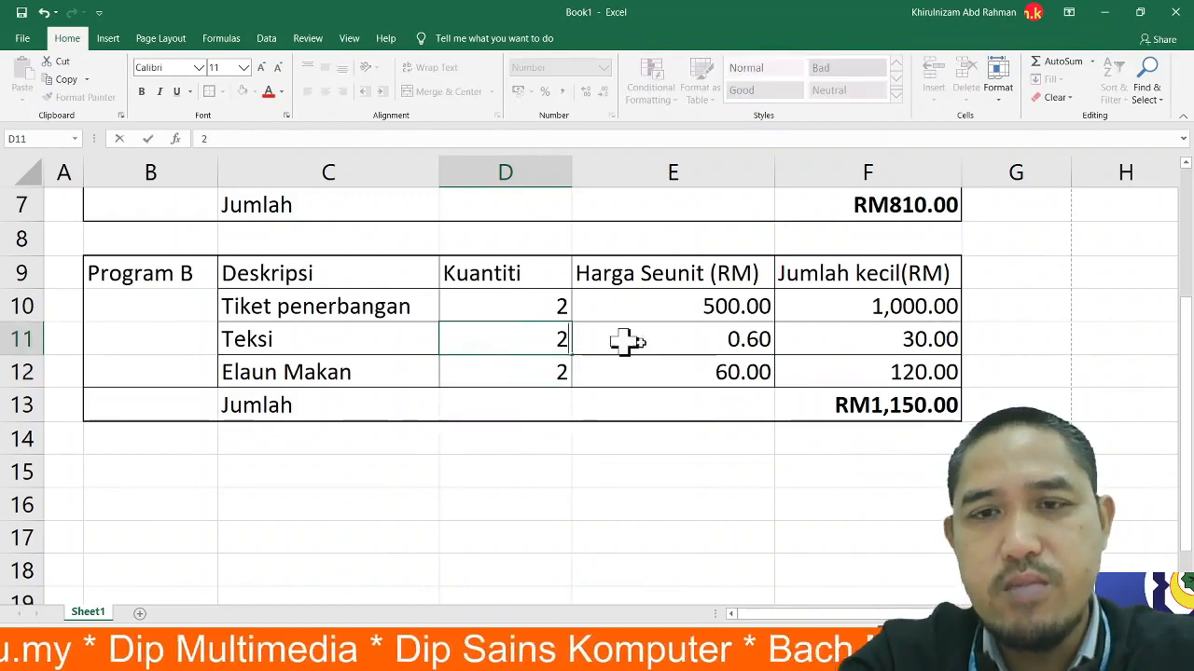
pyautogui.click(738, 340)
pyautogui.write('50')
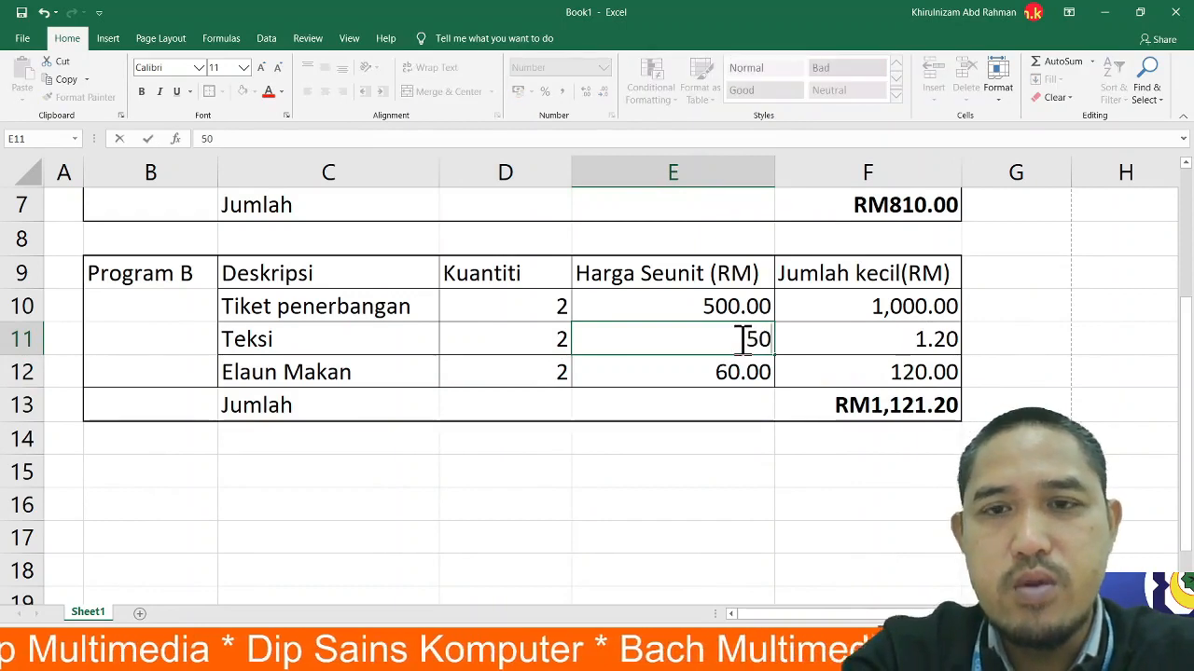
pyautogui.press('Return')
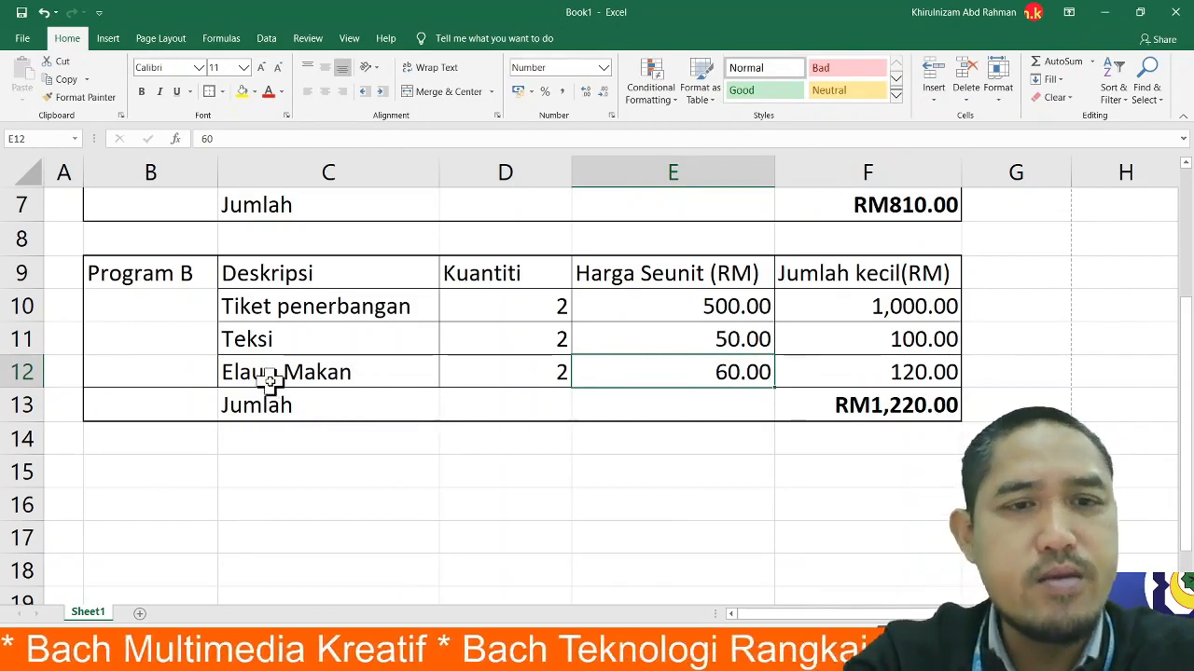
# - Insert a blank row above Elaun Makan in the Program B table
pyautogui.rightClick(22, 373)
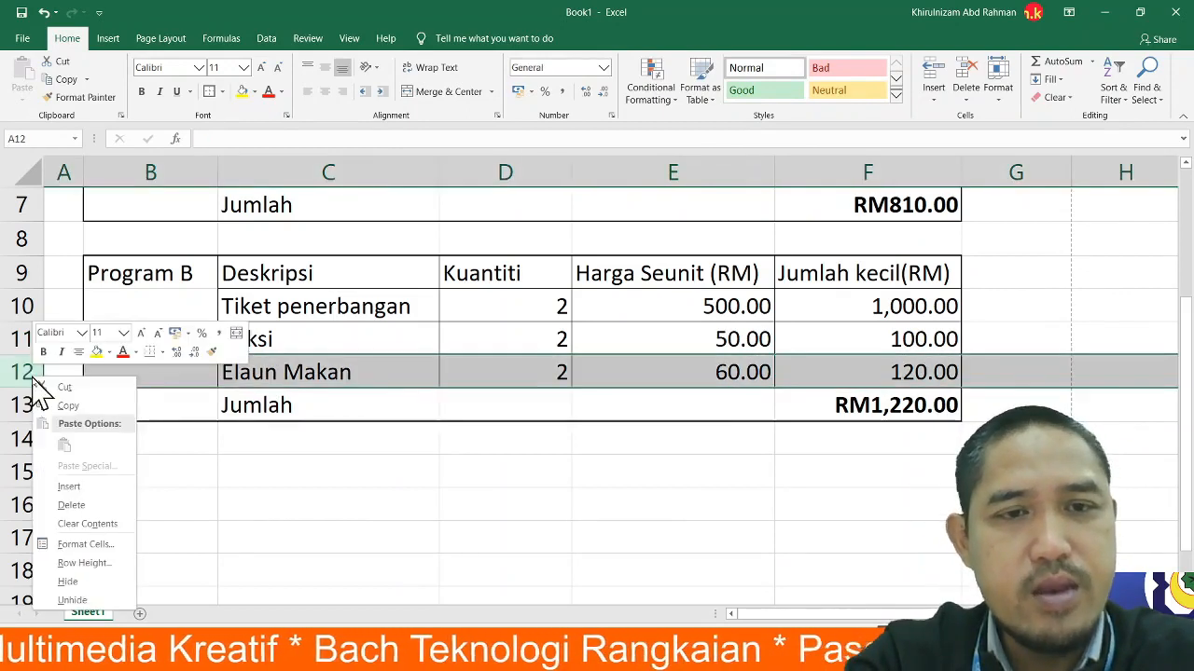
pyautogui.rightClick(23, 371)
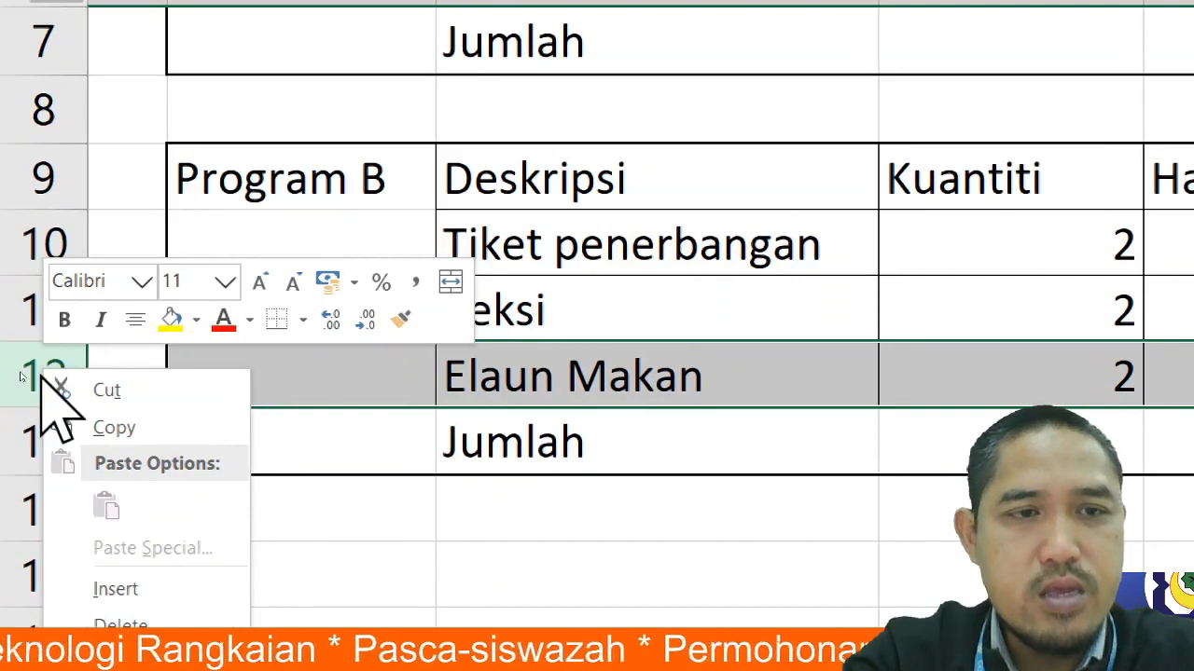
pyautogui.rightClick(9, 373)
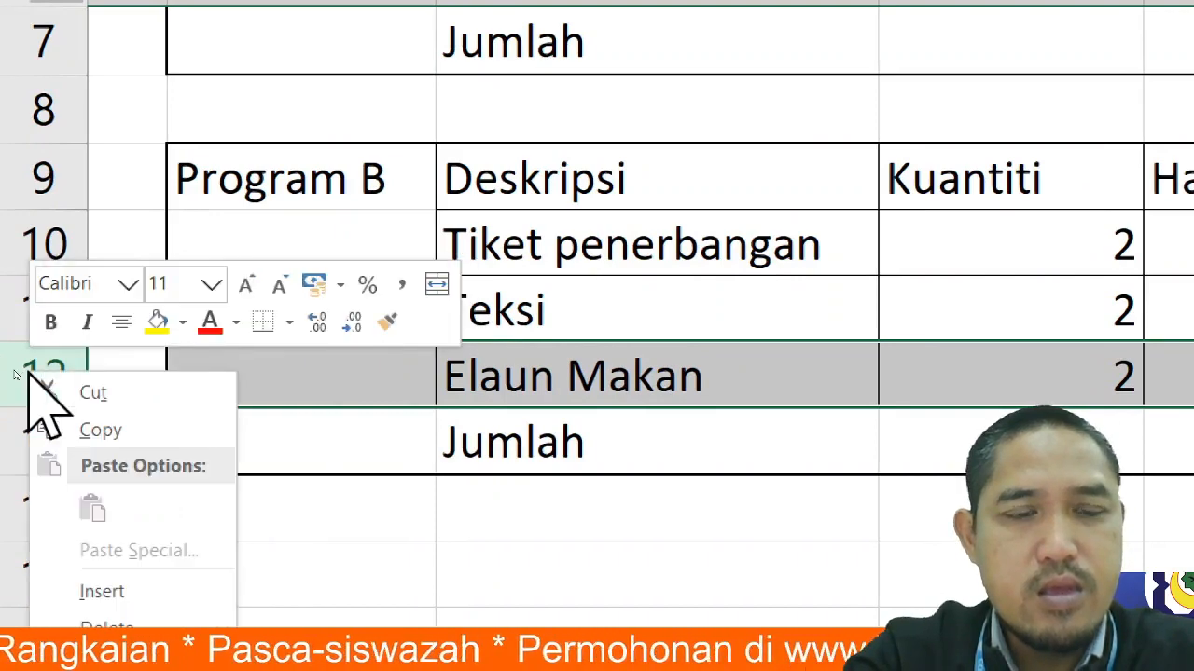
pyautogui.click(119, 605)
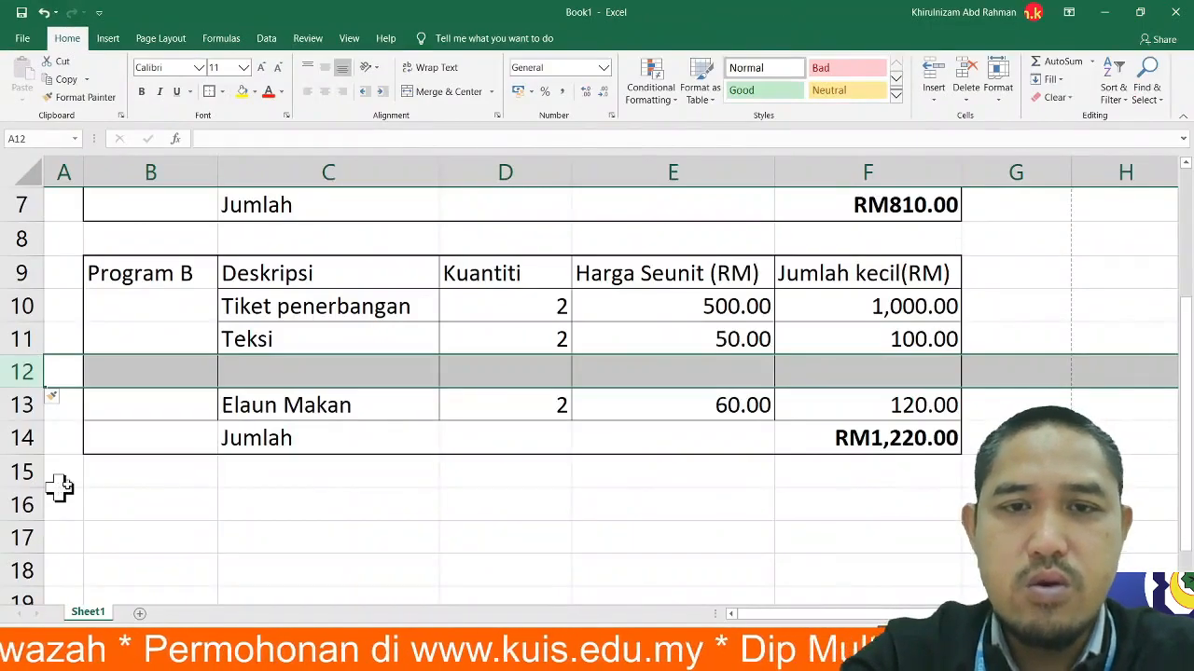
# - Enter Penginapan as the description in C12 of the new blank row
pyautogui.click(285, 373)
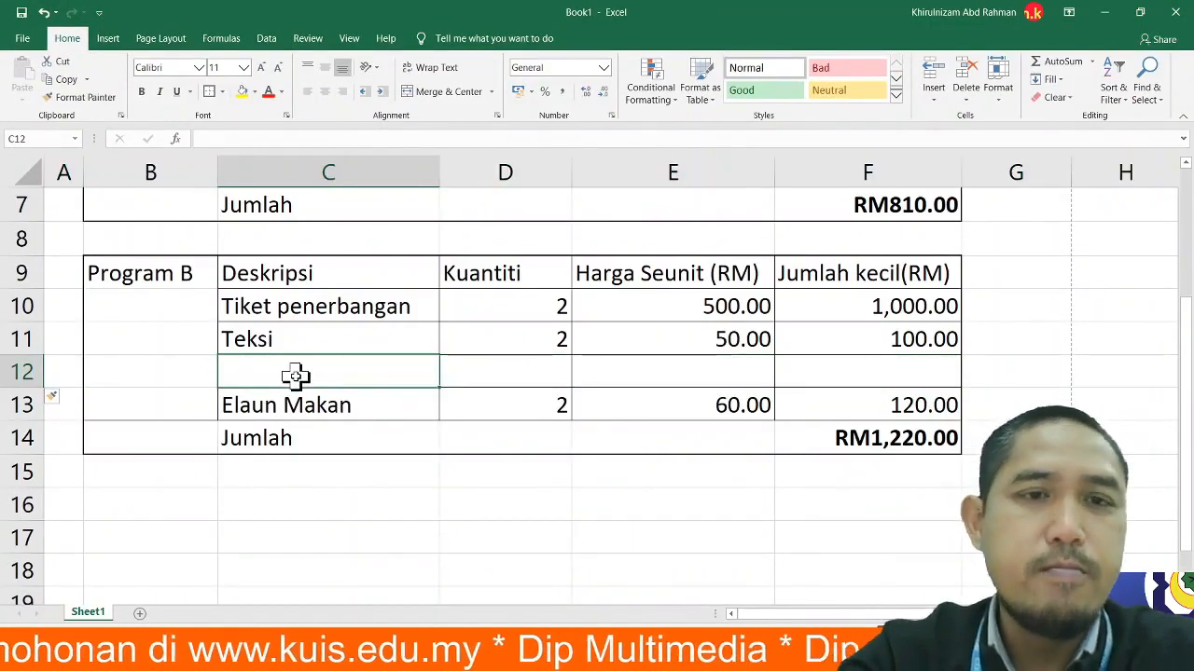
pyautogui.write('P')
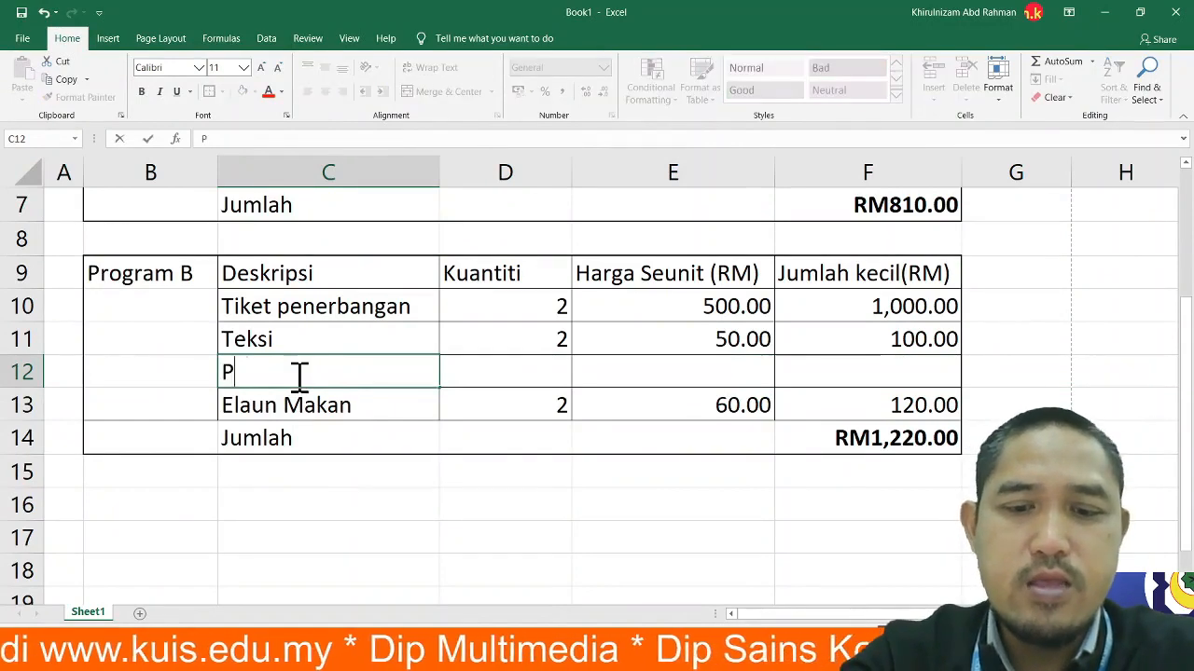
pyautogui.write('enginapa')
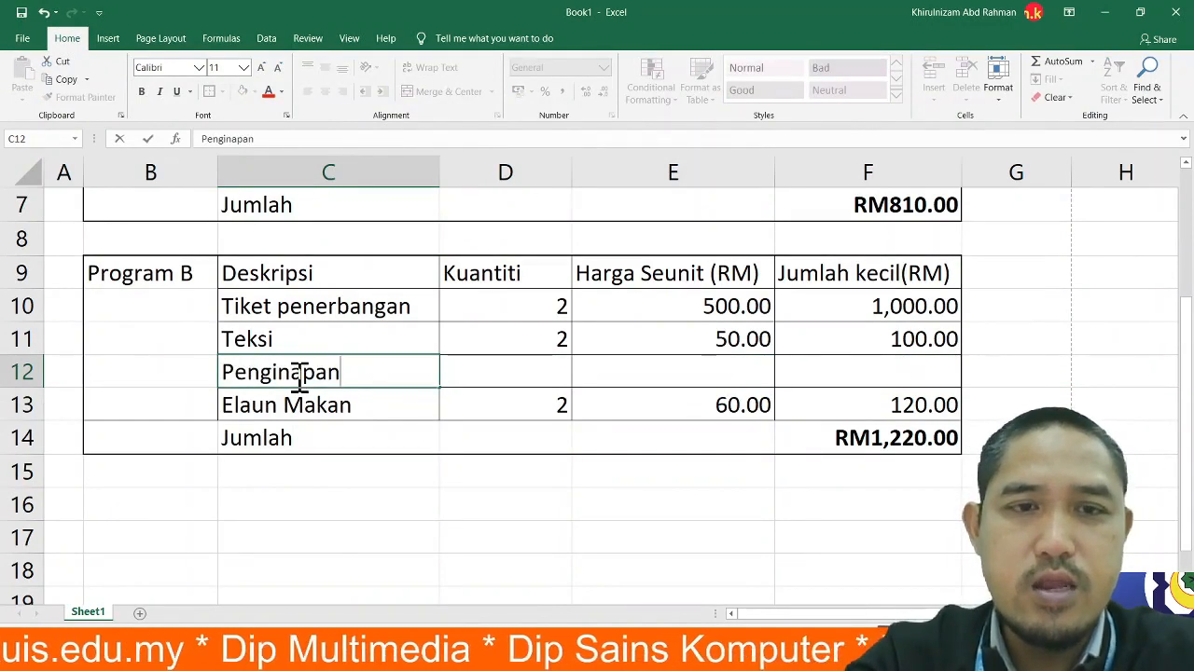
pyautogui.write('n')
# - Enter quantity 3 in D12 and unit price 180 in E12 for the Penginapan row
pyautogui.click(551, 374)
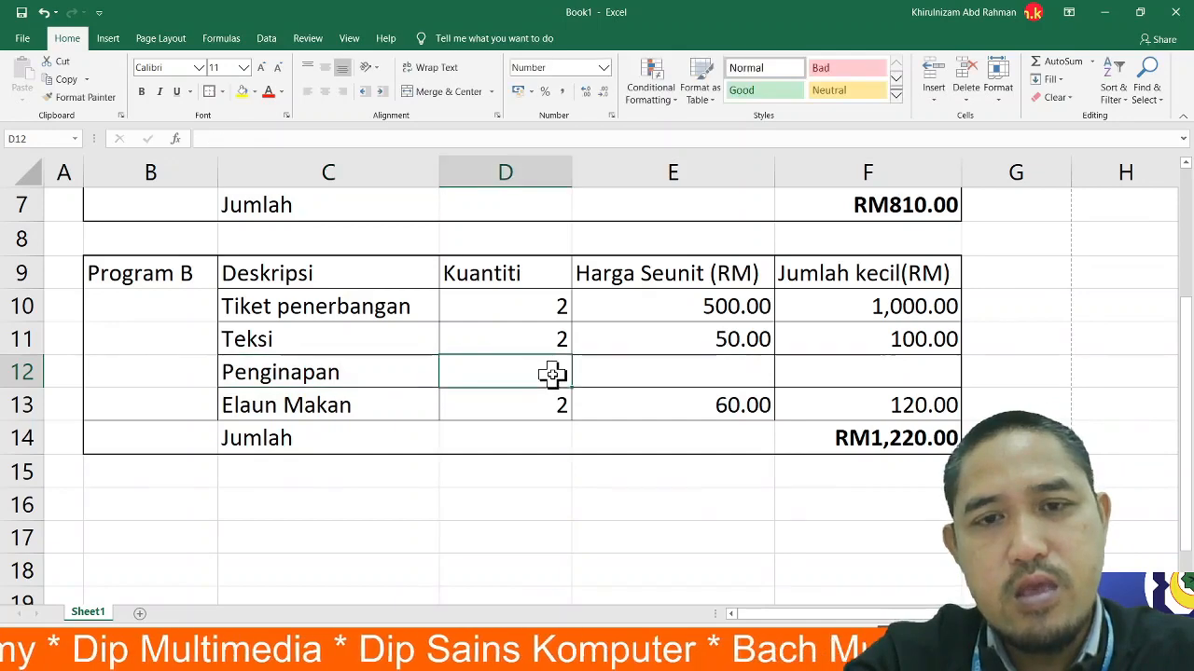
pyautogui.write('3')
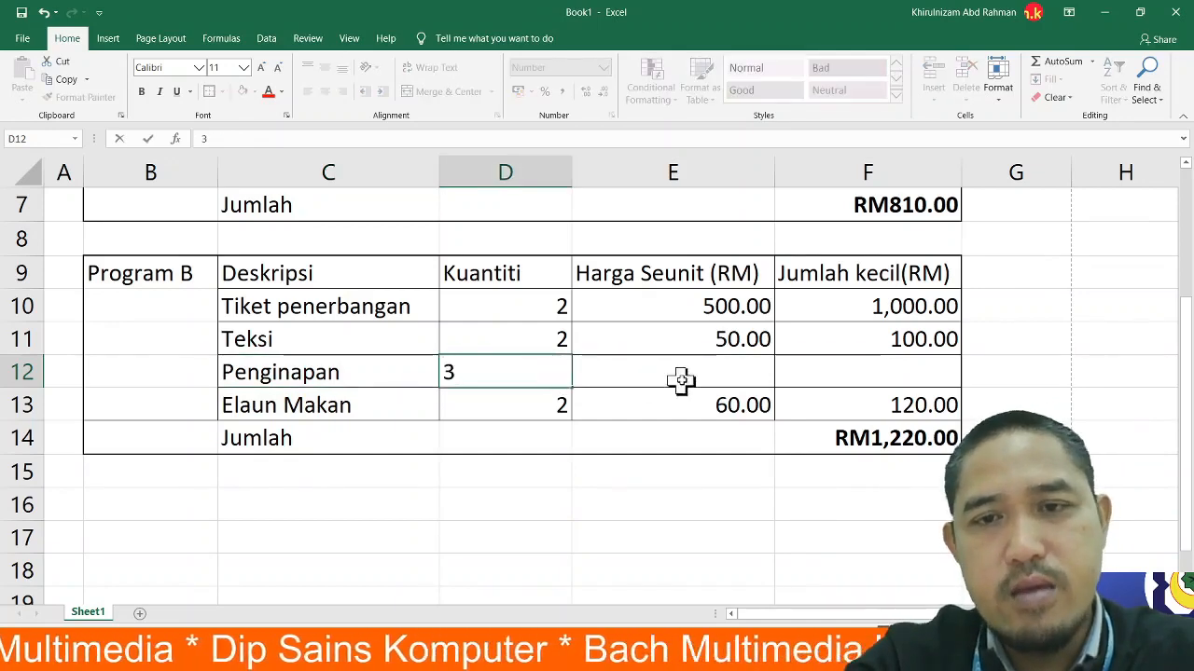
pyautogui.click(723, 376)
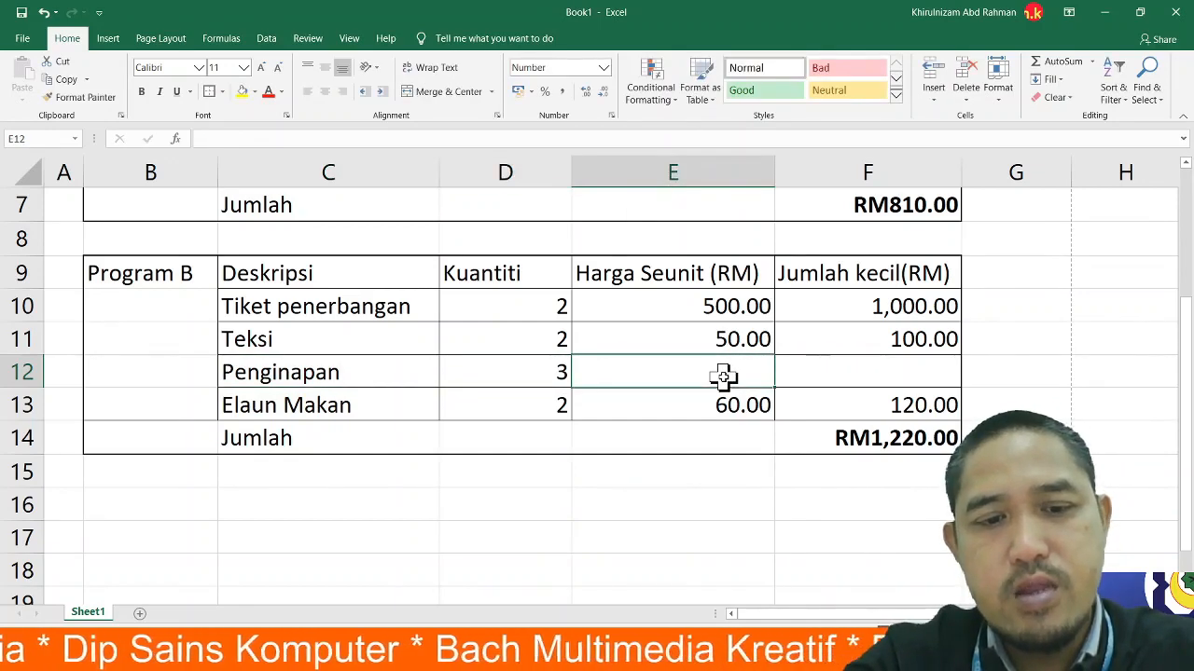
pyautogui.write('1')
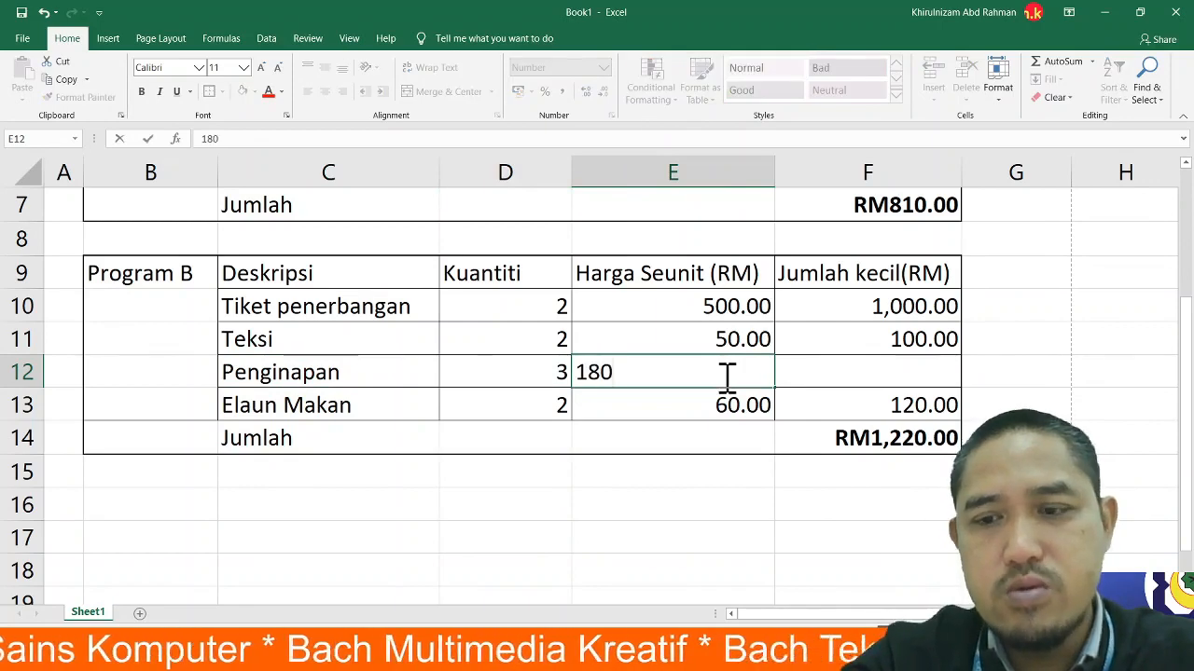
pyautogui.write('80')
pyautogui.click(860, 376)
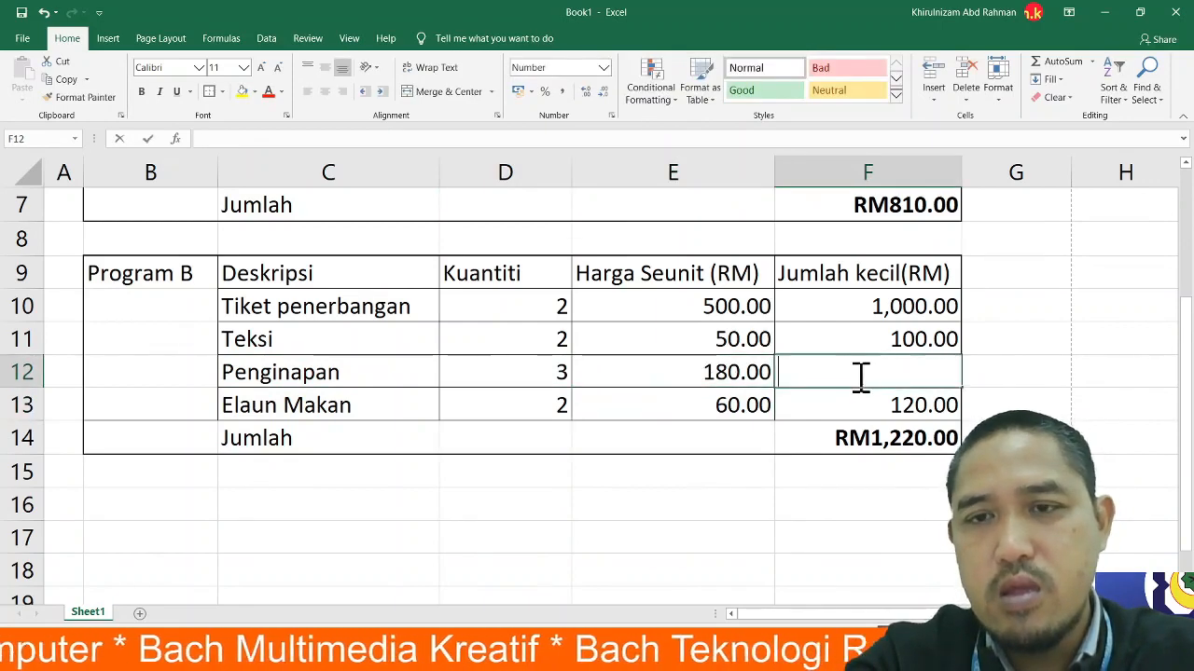
# - Copy the Teksi subtotal formula from F11 down into F12 for the Penginapan row
pyautogui.click(904, 342)
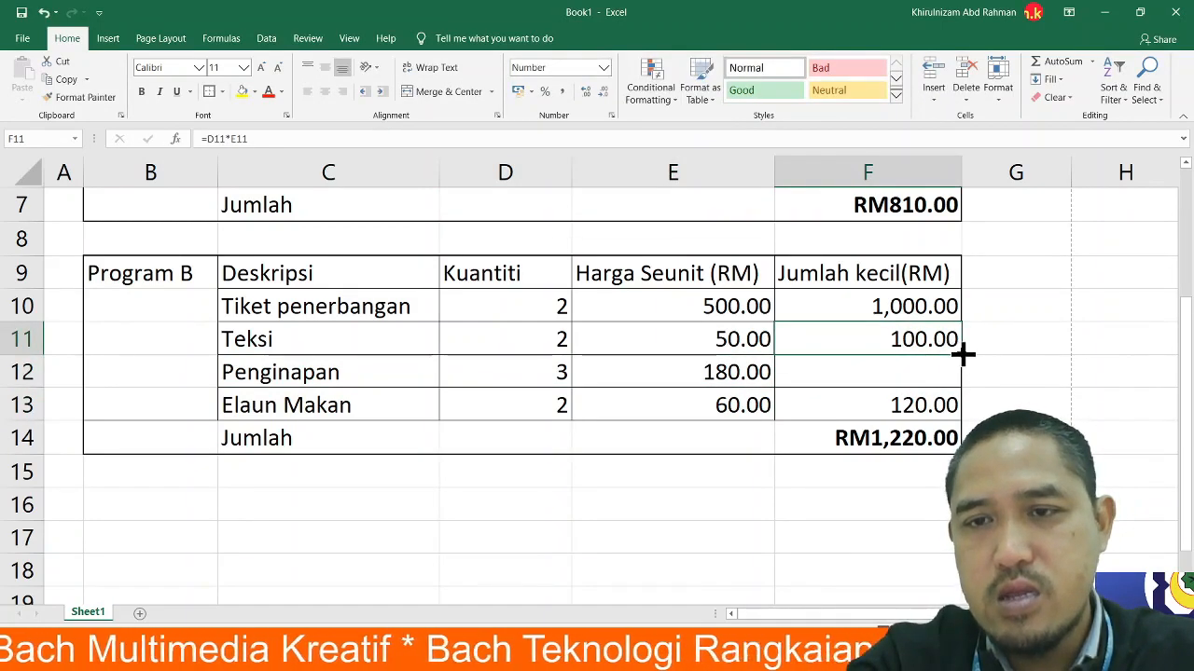
pyautogui.moveTo(962, 352); pyautogui.dragTo(963, 381)
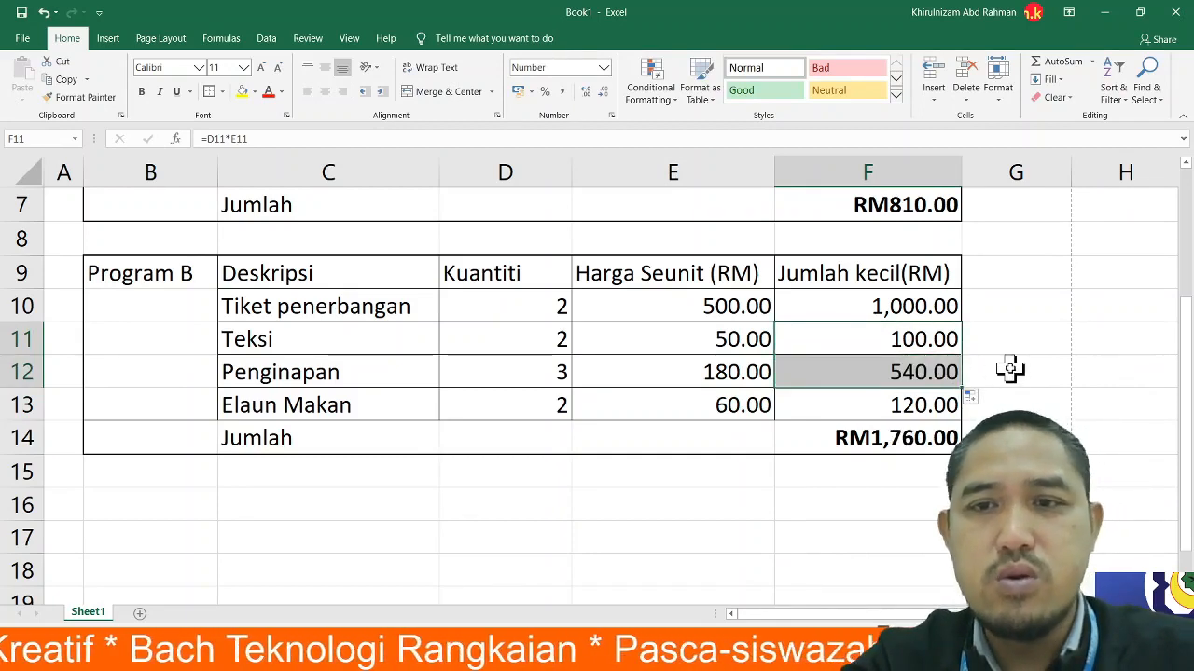
pyautogui.hotkey('ctrl', 's')
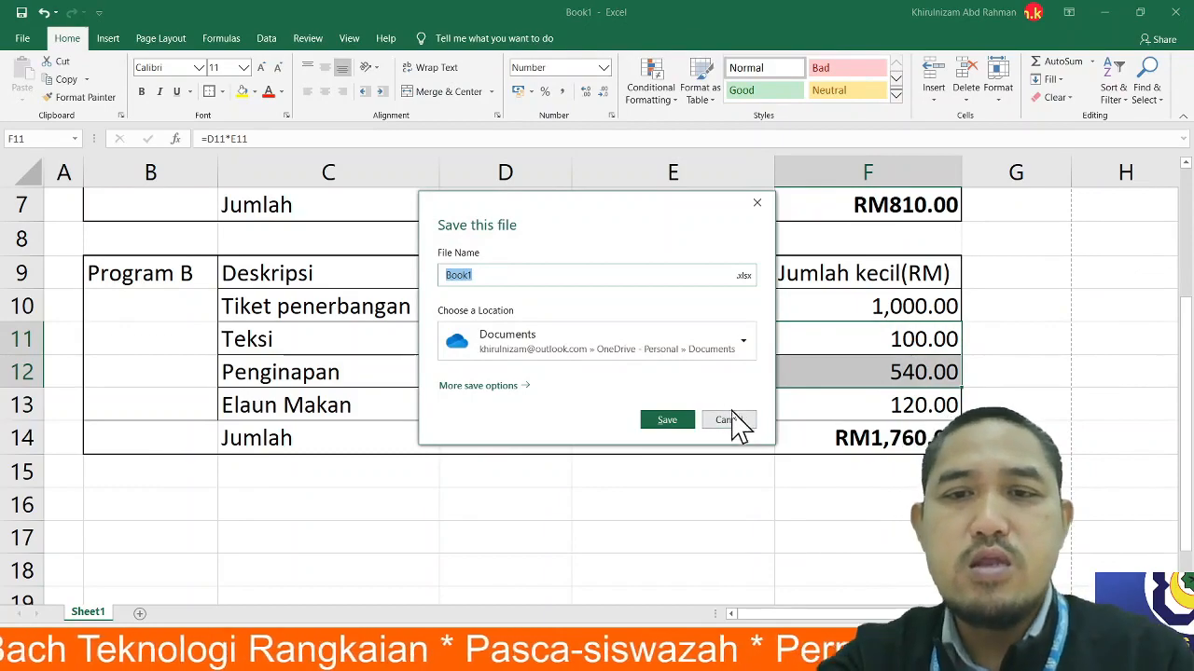
pyautogui.click(732, 421)
pyautogui.click(1067, 369)
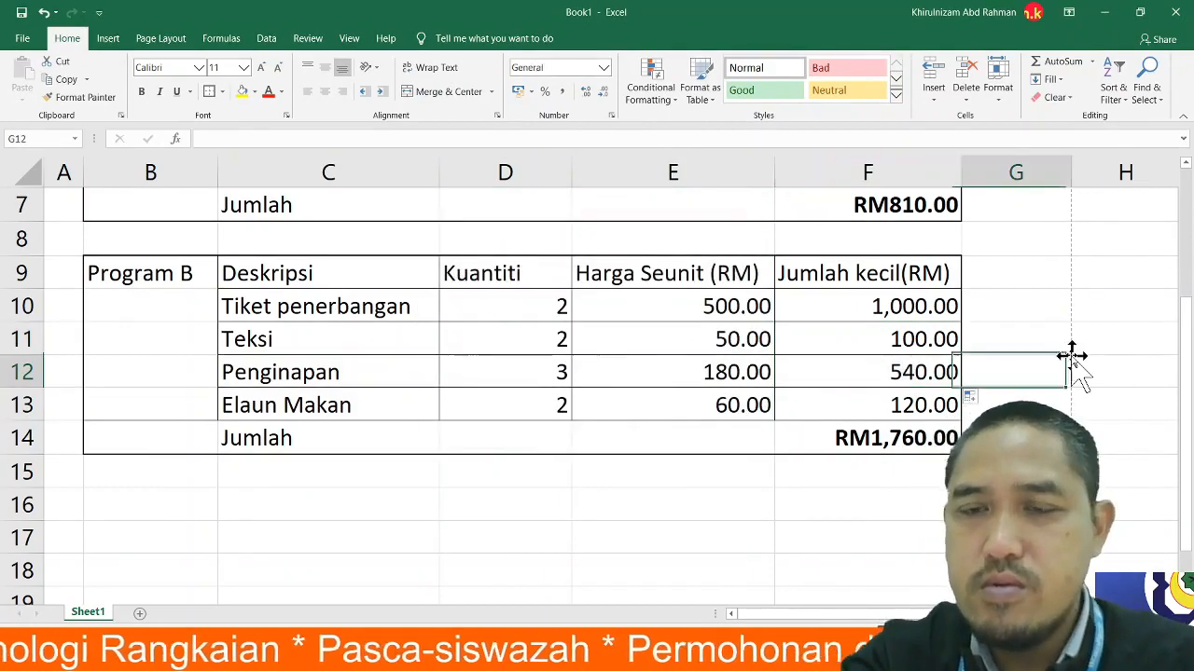
# - Enter the label Jumlah Julai in E1, on the same row as the budget title
pyautogui.moveTo(1184, 378); pyautogui.dragTo(1172, 214)
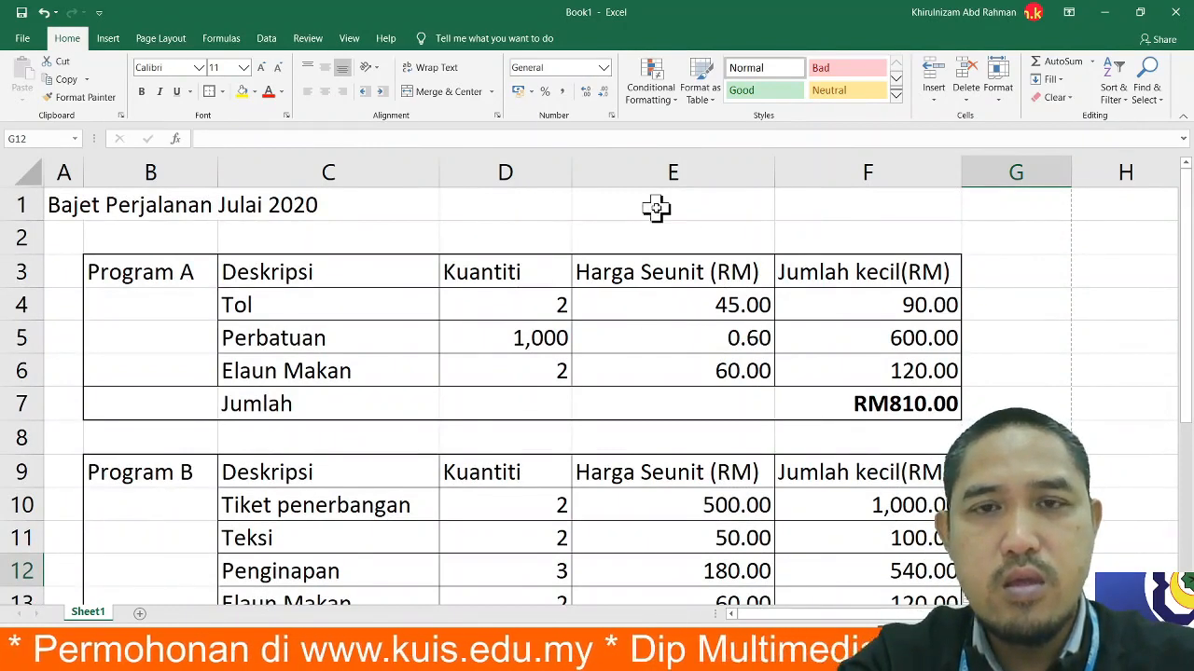
pyautogui.click(602, 209)
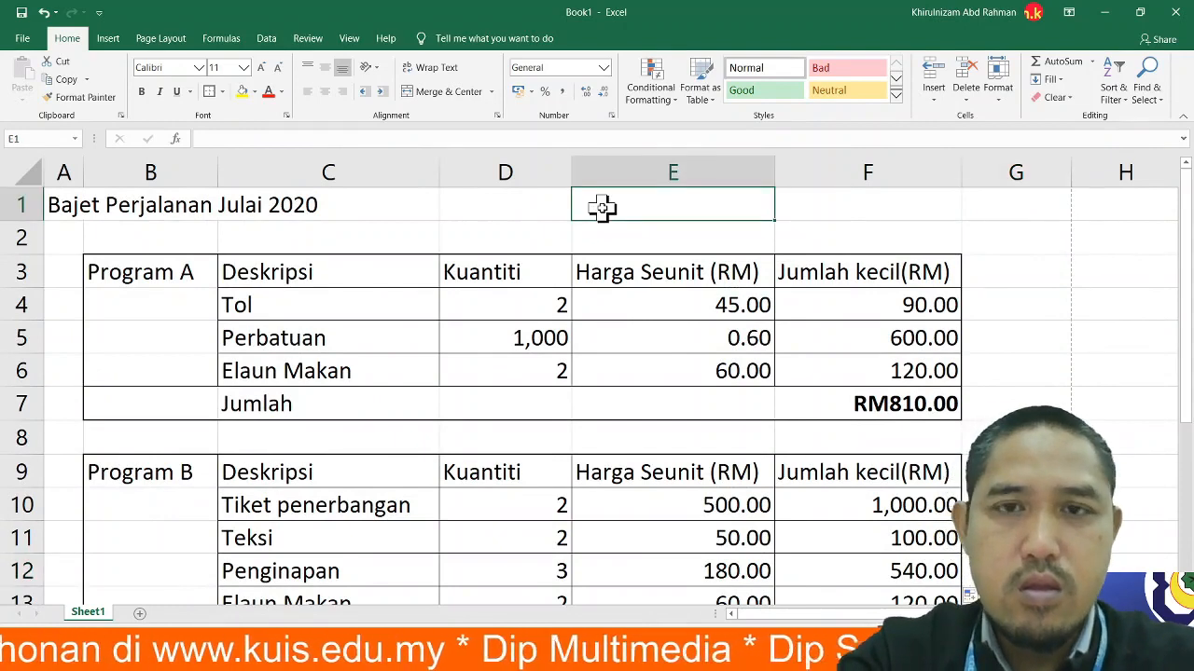
pyautogui.write('Jumlah')
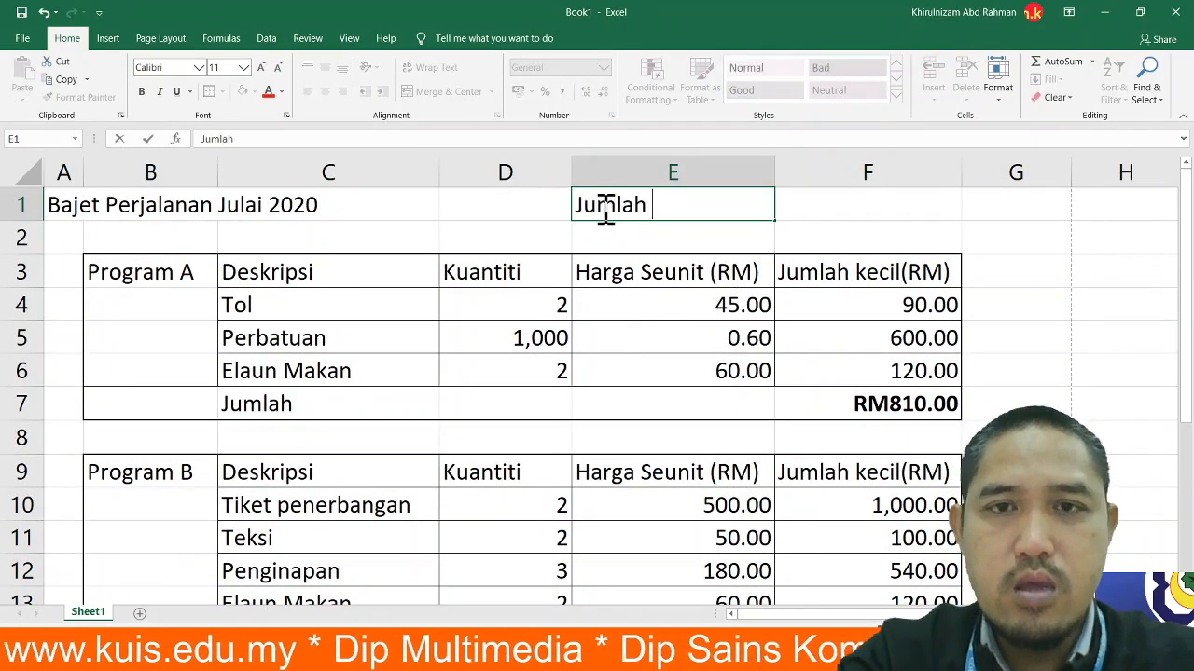
pyautogui.write(' Julai')
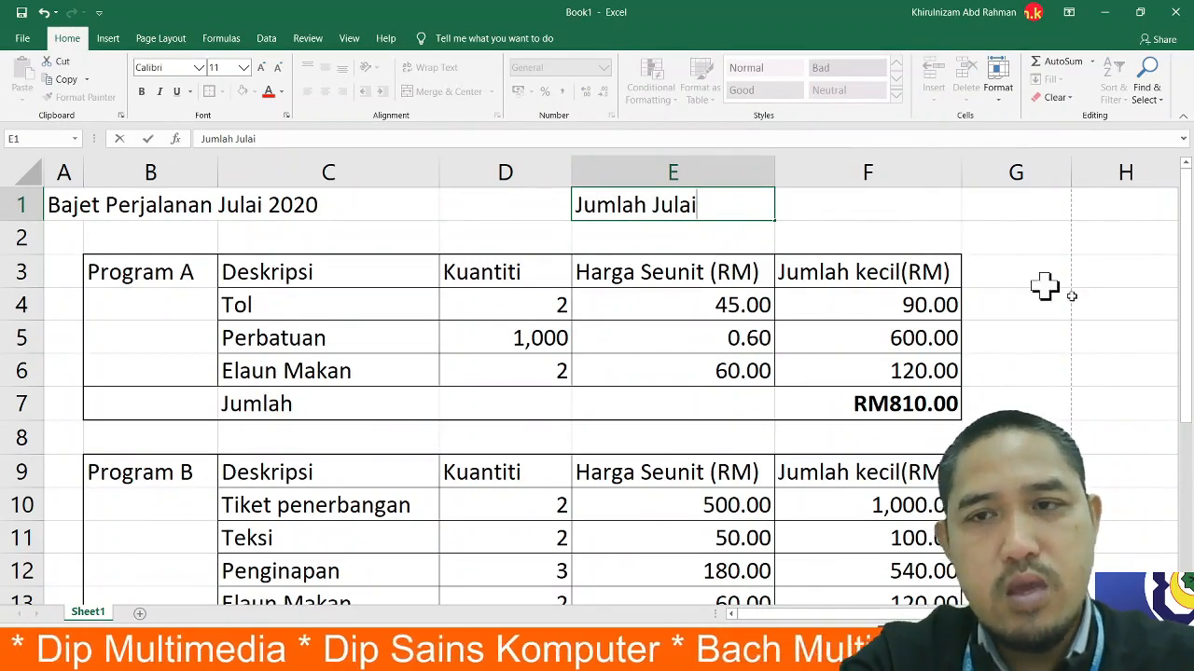
# - Duplicate the Program B table B9:F14 to a new block starting at B16
pyautogui.moveTo(1186, 275); pyautogui.dragTo(1188, 369)
pyautogui.moveTo(193, 308); pyautogui.dragTo(903, 471)
pyautogui.hotkey('ctrl', 'c')
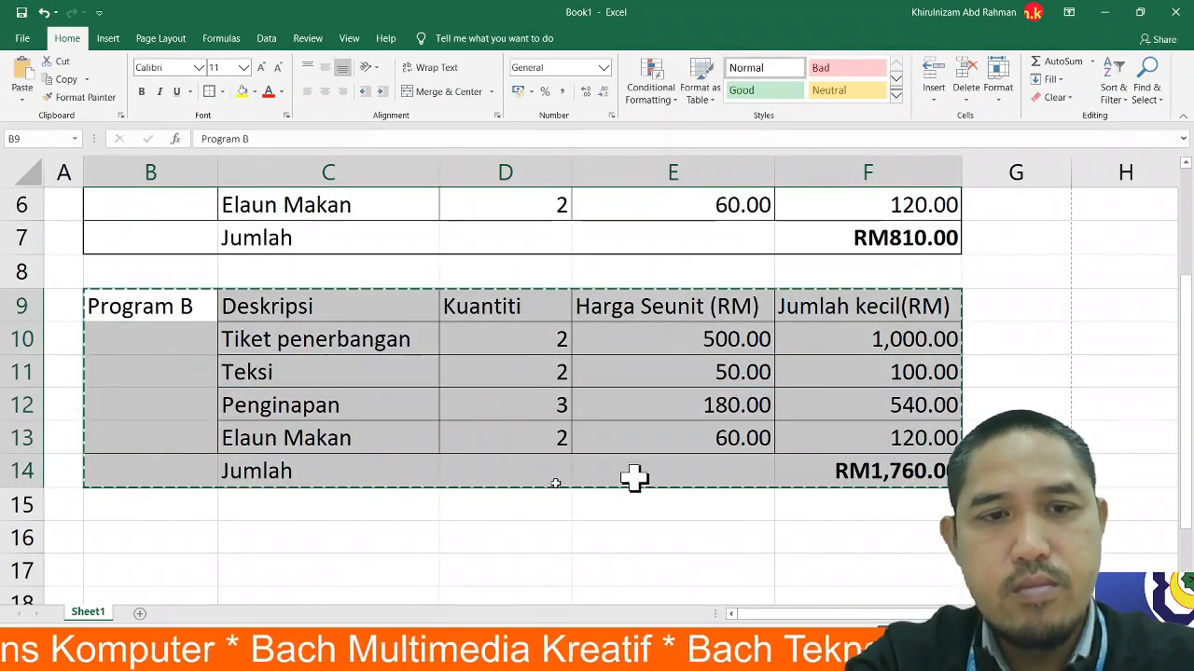
pyautogui.click(195, 539)
pyautogui.hotkey('ctrl', 'v')
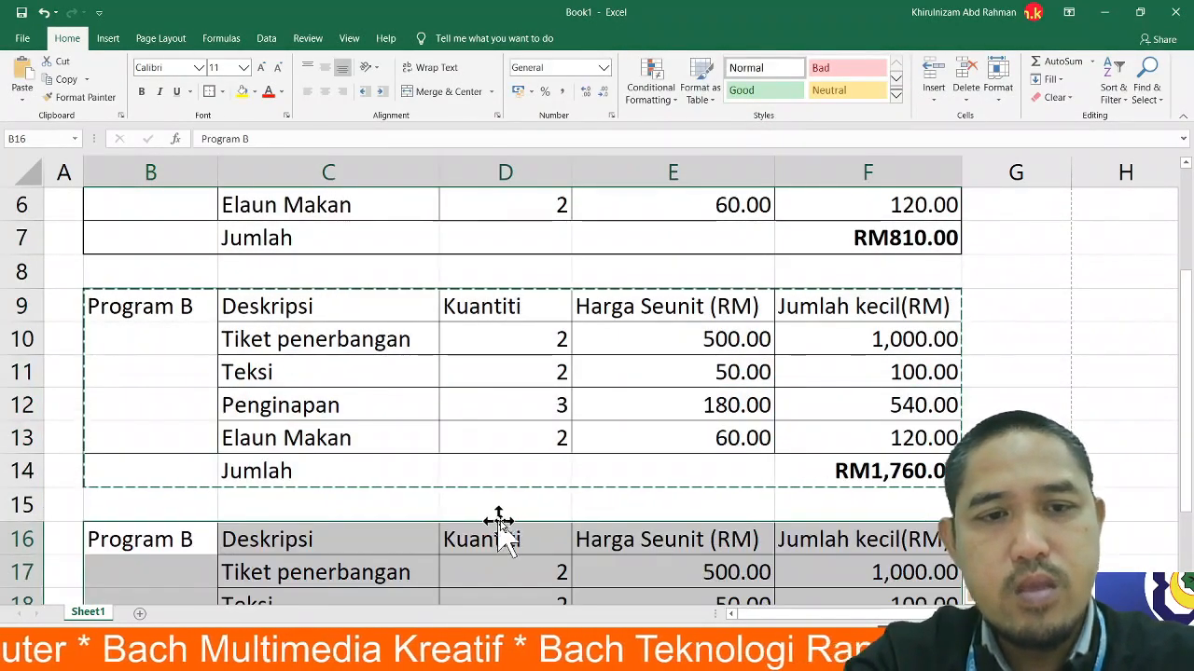
# - Rename the heading of the duplicated table in B16 to Program C
pyautogui.scroll(-3, 498, 522)
pyautogui.scroll(2, 386, 453)
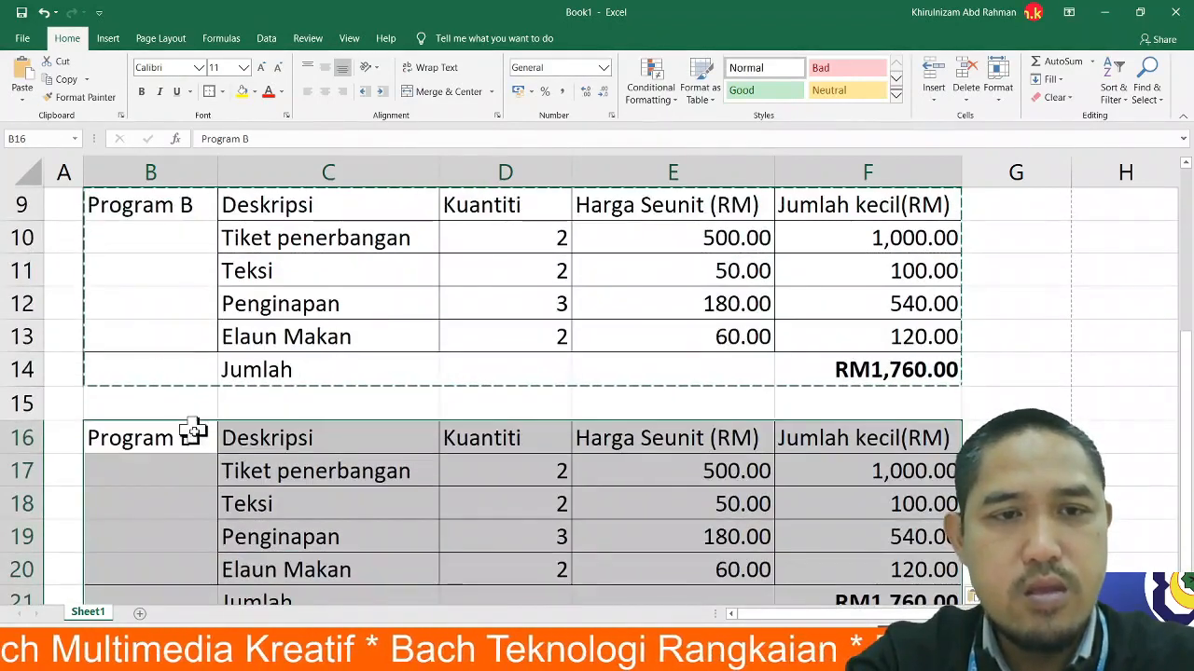
pyautogui.doubleClick(195, 432)
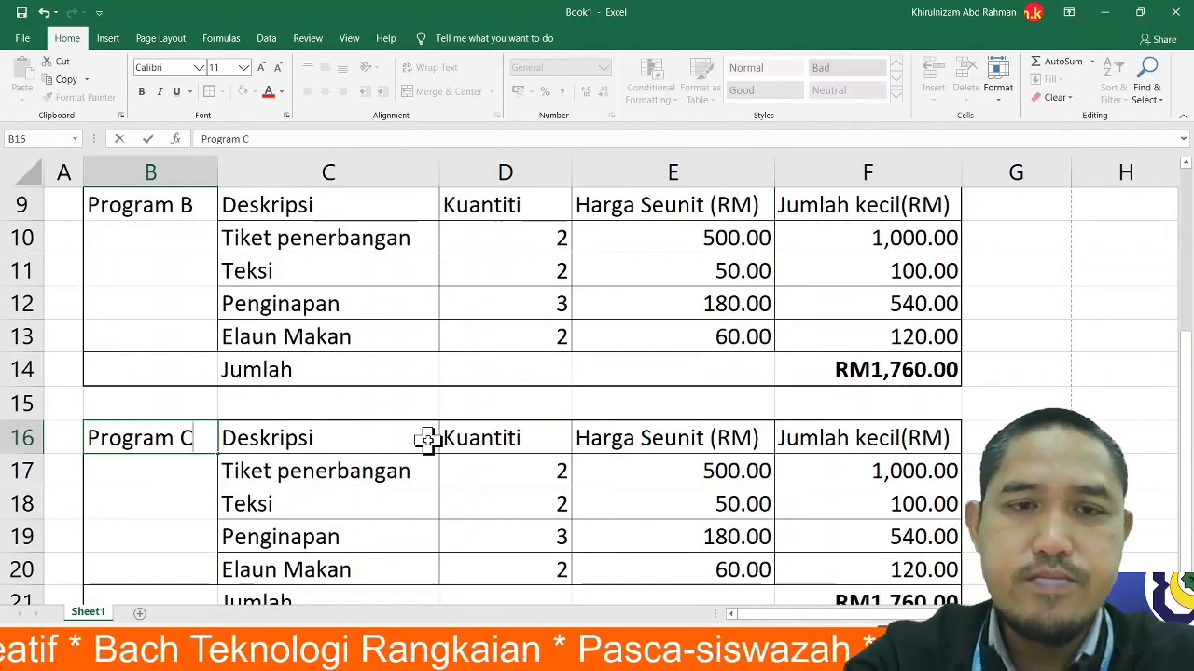
pyautogui.click(456, 508)
pyautogui.scroll(-1, 456, 508)
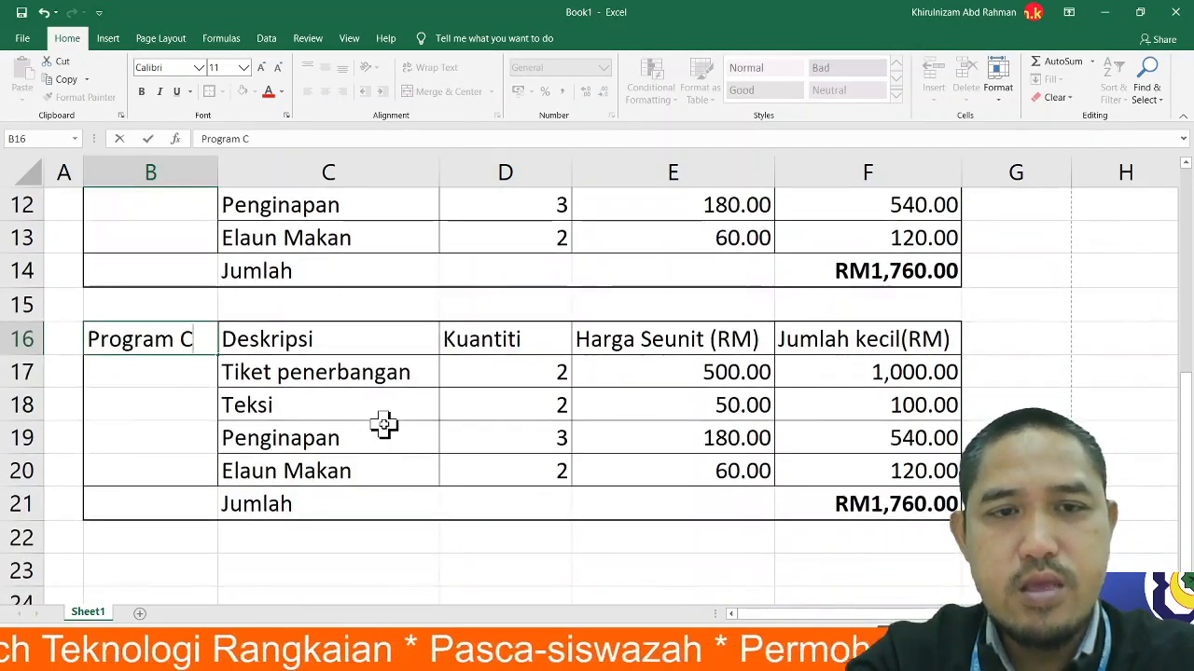
pyautogui.click(540, 376)
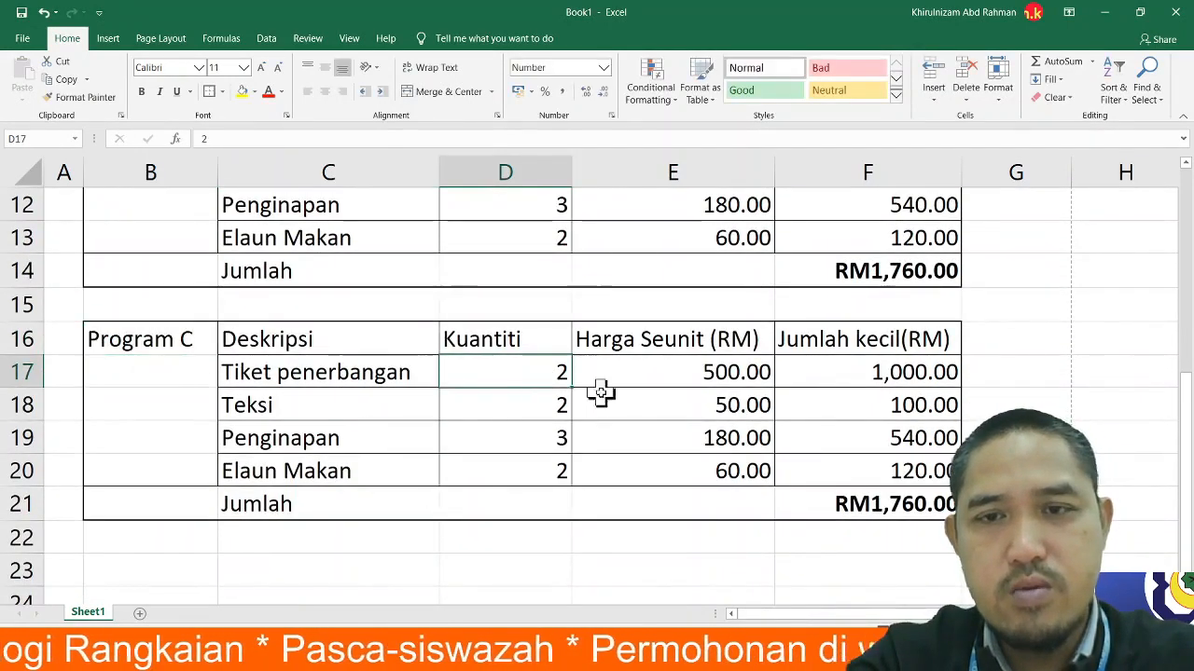
# - Set the Program C unit prices of Tiket penerbangan in E17 and Teksi in E18 to 100 each
pyautogui.doubleClick(714, 375)
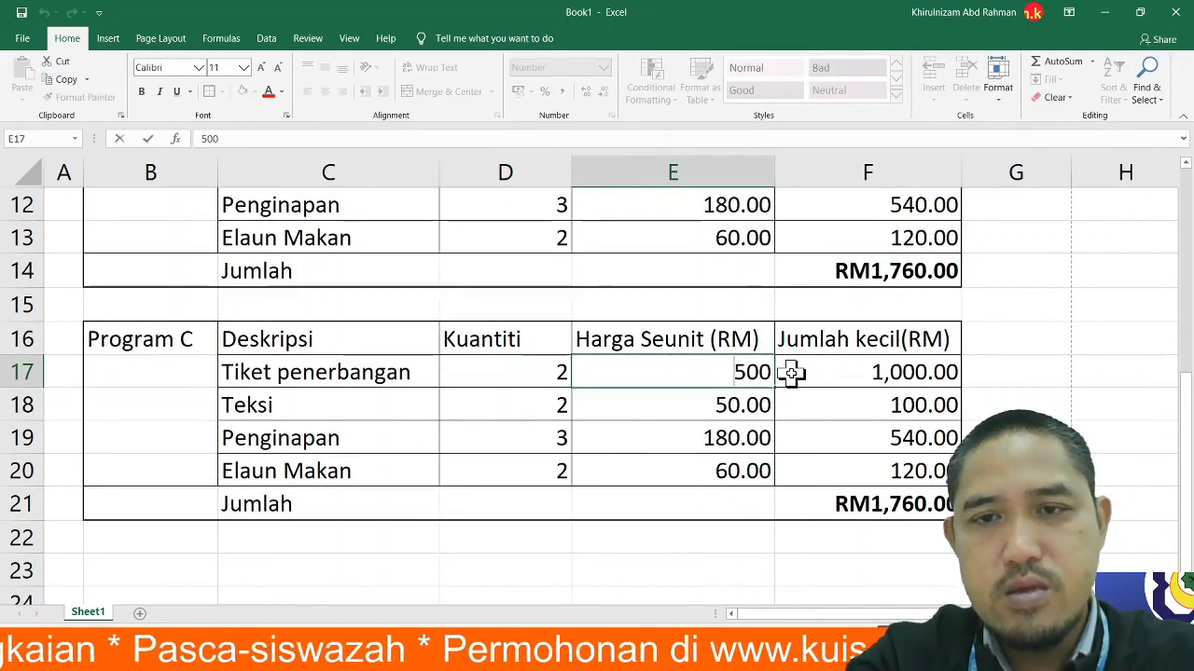
pyautogui.doubleClick(758, 373)
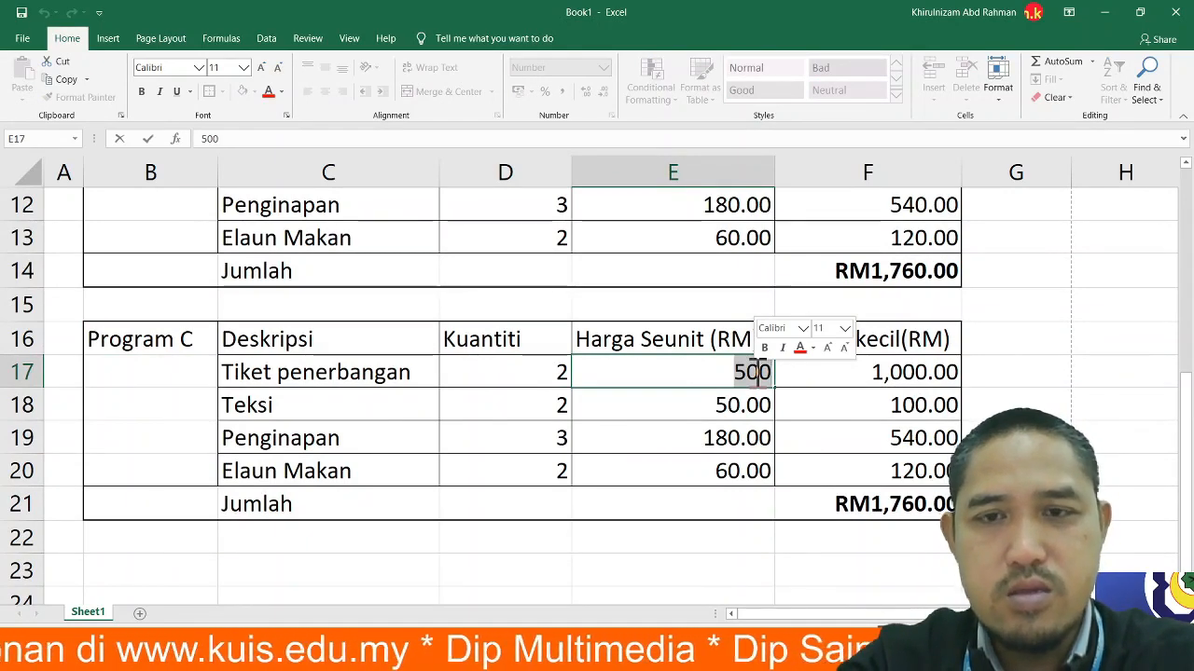
pyautogui.write('100')
pyautogui.press('Return')
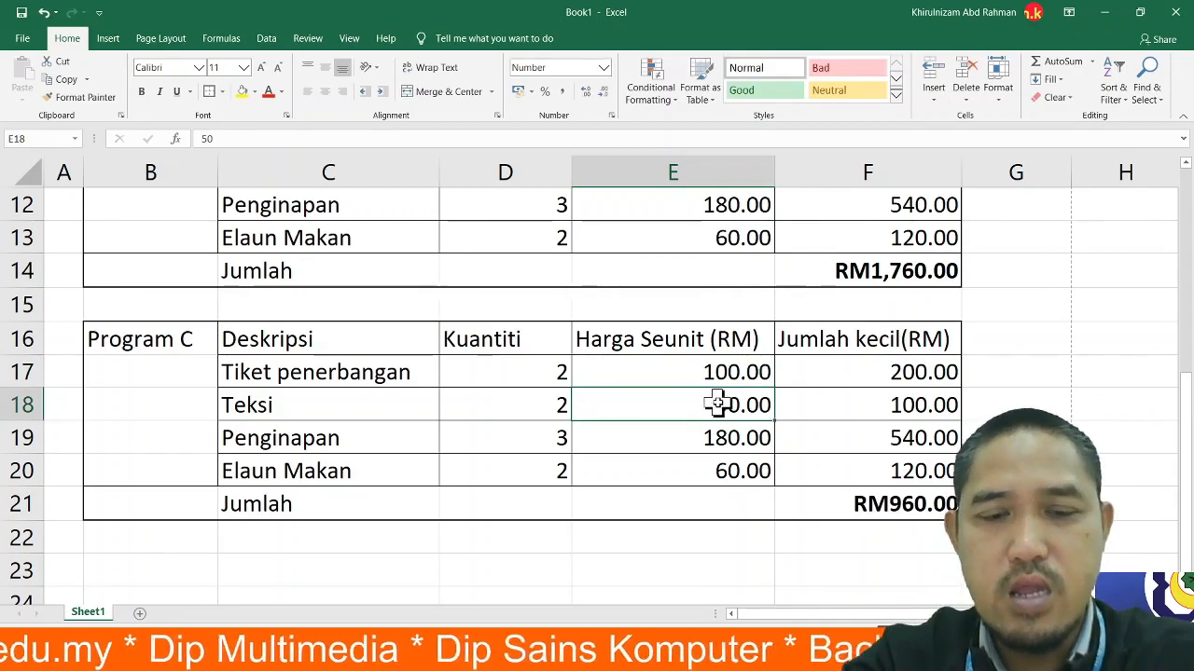
pyautogui.write('100')
pyautogui.press('Return')
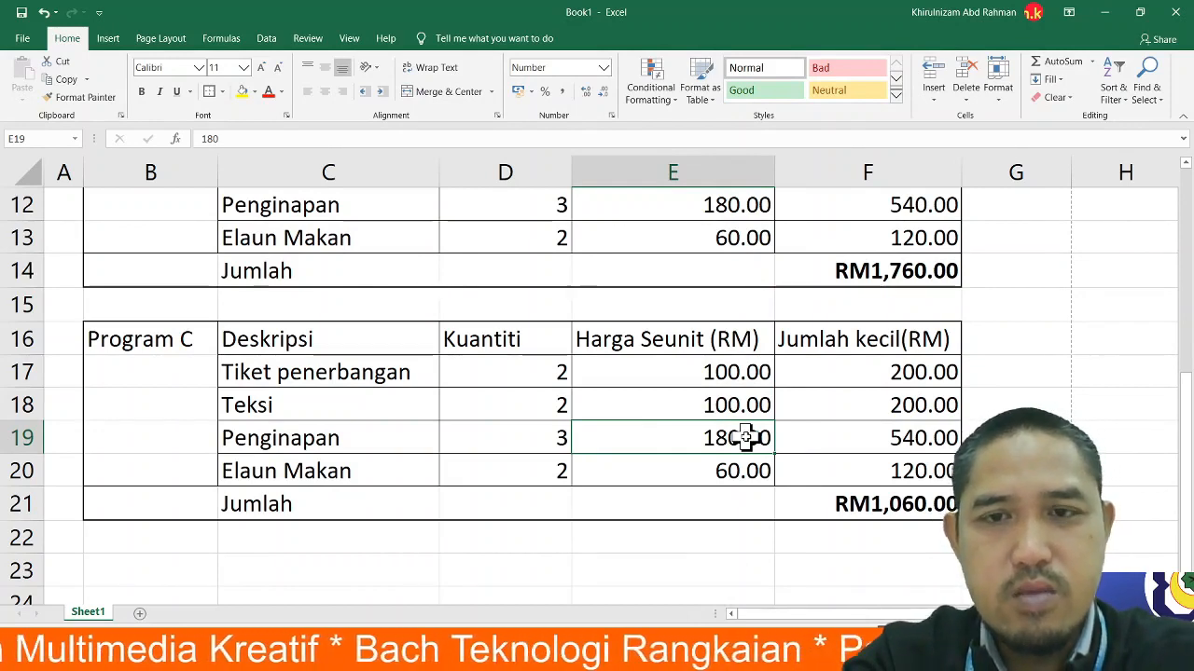
# - Set the Program C Penginapan unit price in E19 to 300 and its quantity in D19 to 5
pyautogui.write('300')
pyautogui.press('Return')
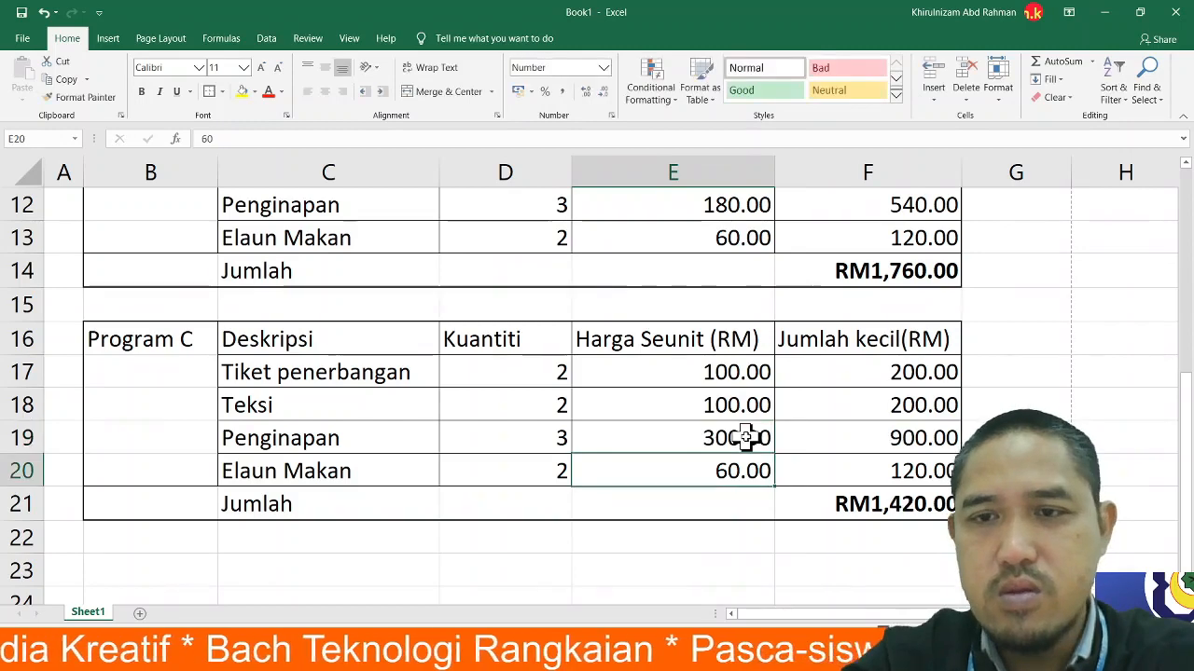
pyautogui.click(541, 445)
pyautogui.write('5')
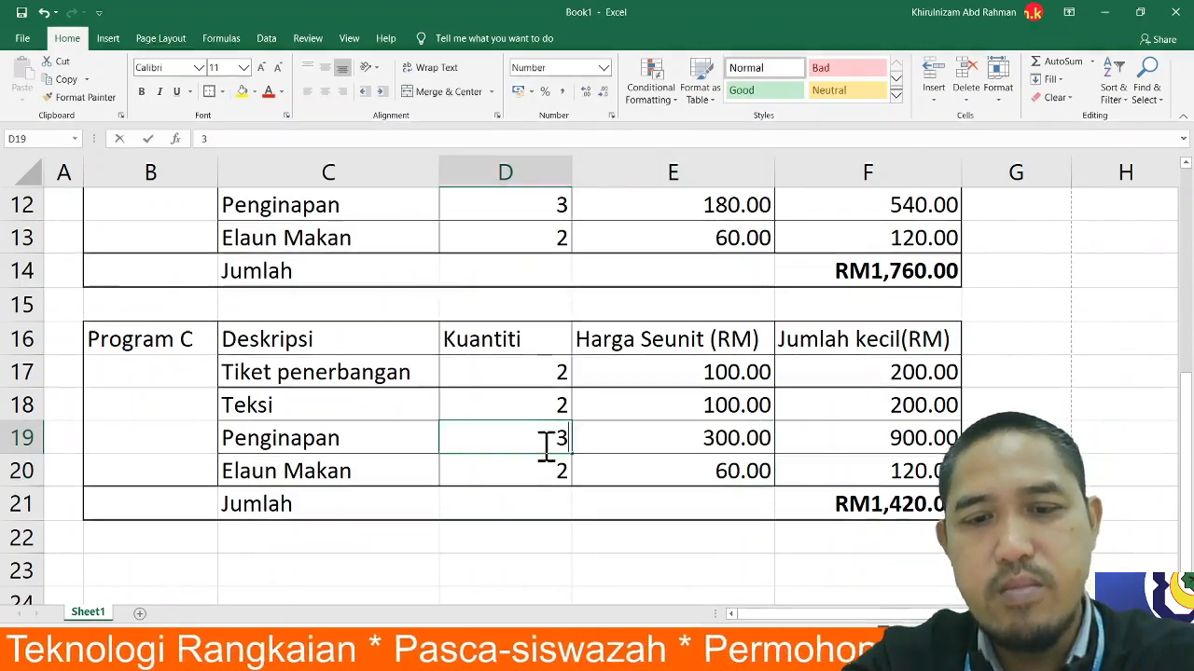
pyautogui.press('Return')
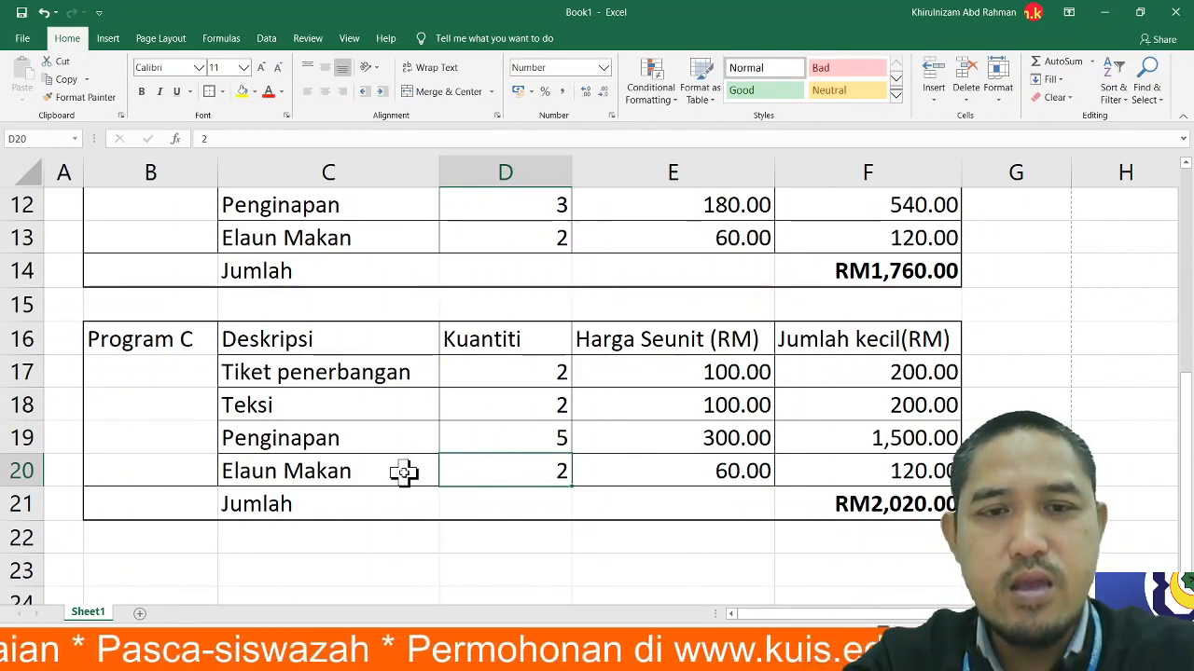
# - Set the Program C Elaun Makan unit price in E20 to 100
pyautogui.click(718, 472)
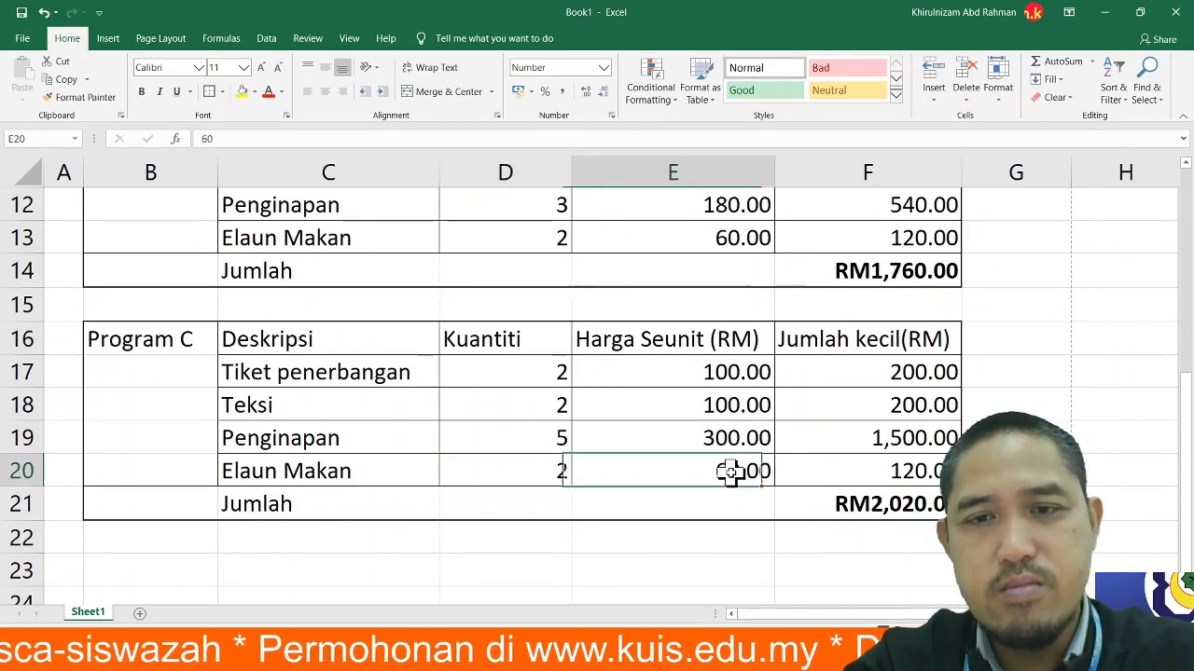
pyautogui.write('100')
pyautogui.press('Return')
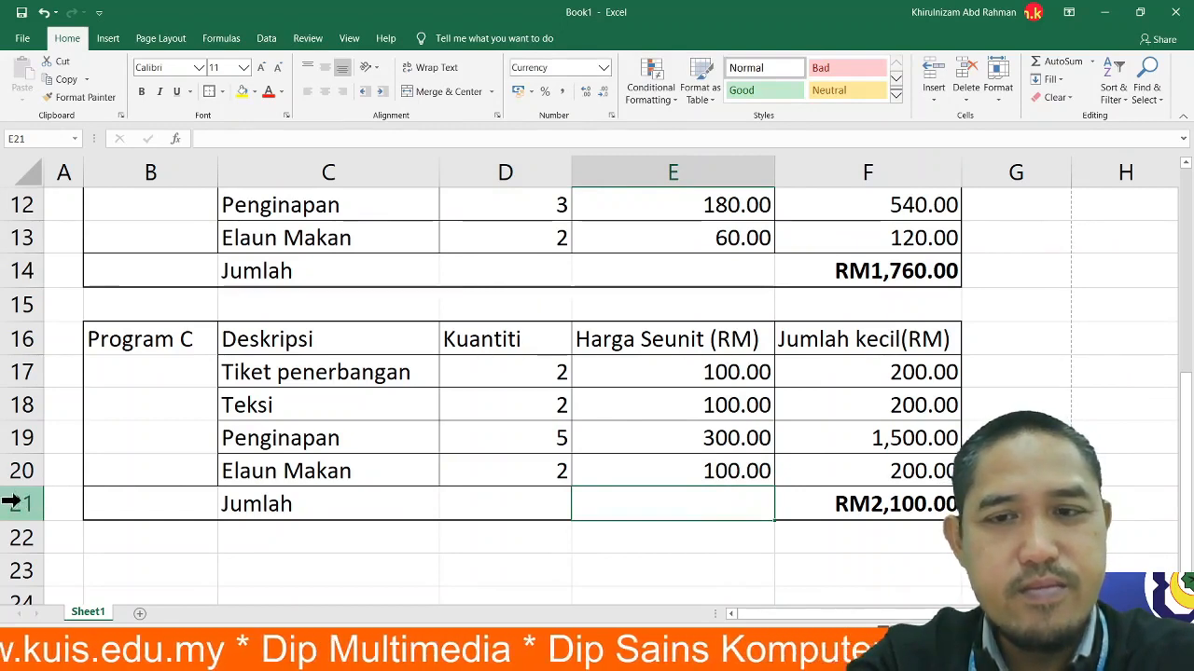
# - Insert a row above Elaun Makan in the Program C table and enter Elaun Luar Negara as its description in C20
pyautogui.click(18, 470)
pyautogui.rightClick(19, 471)
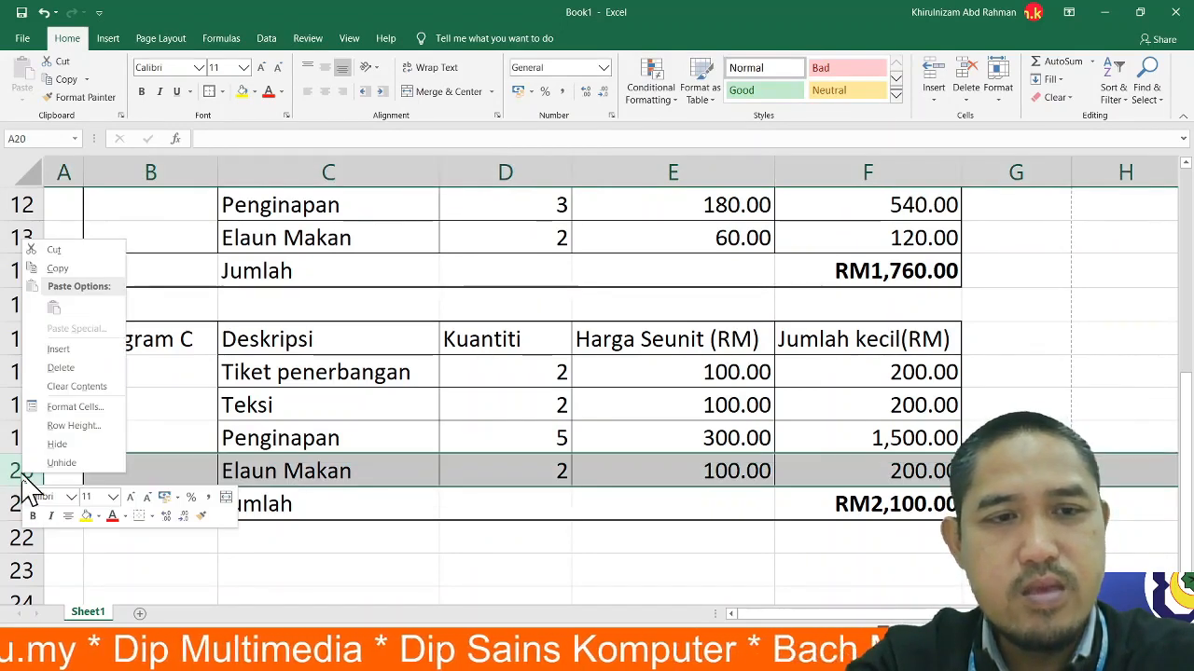
pyautogui.click(58, 350)
pyautogui.click(276, 474)
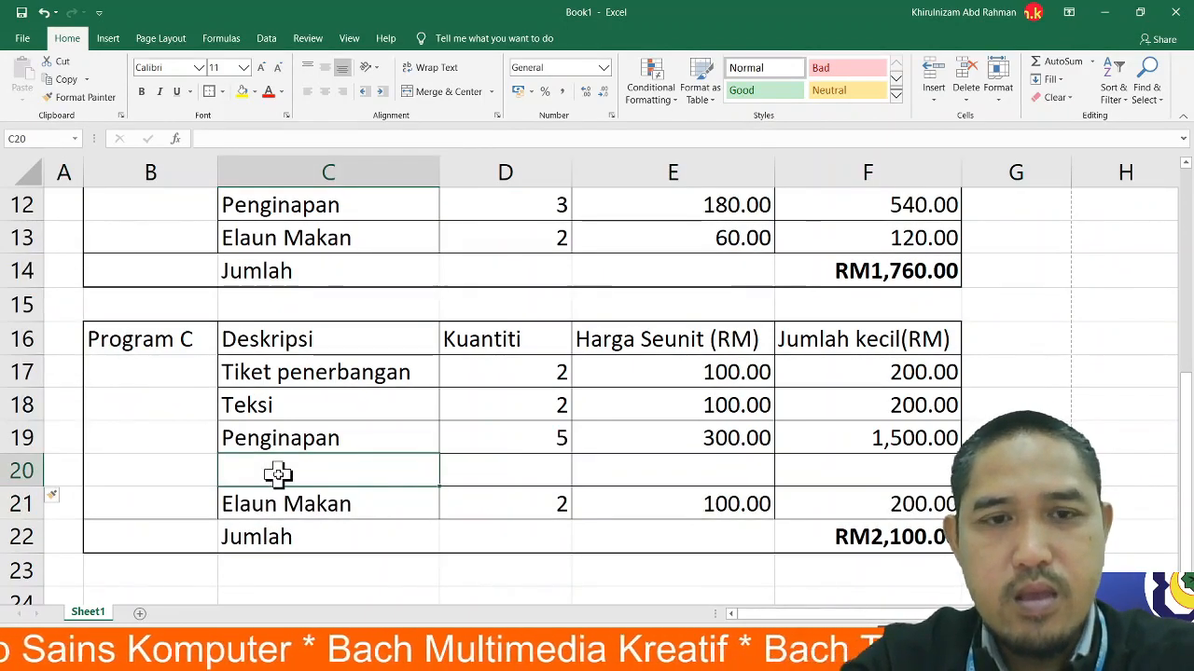
pyautogui.write('Elaun ')
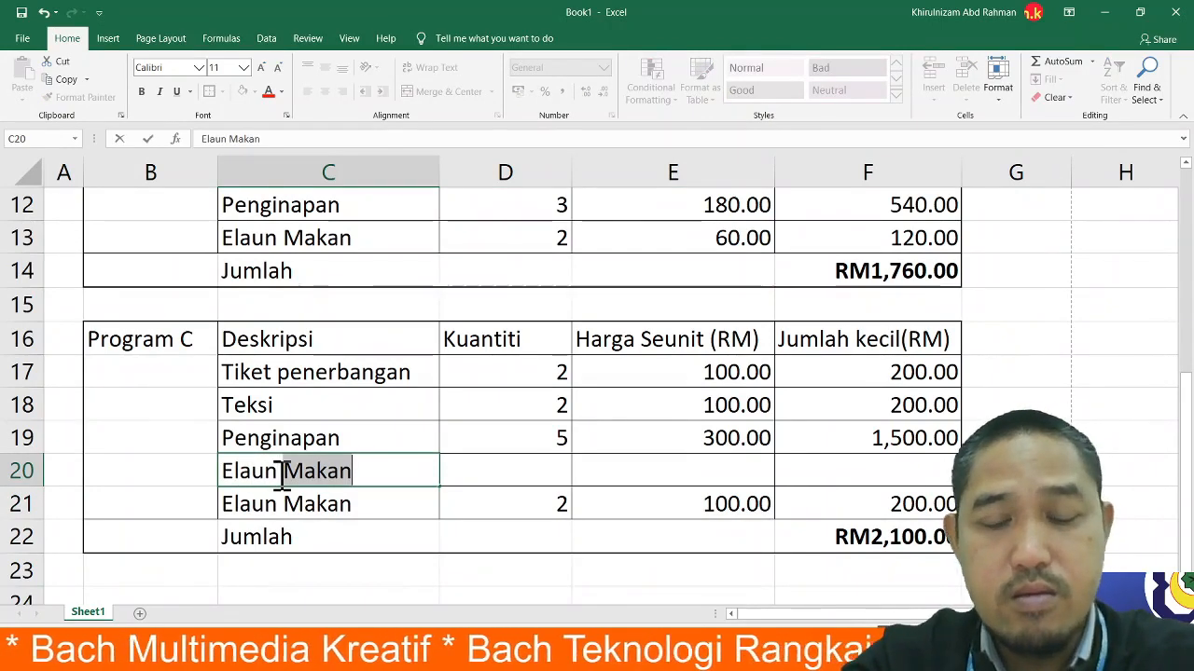
pyautogui.write('Lua')
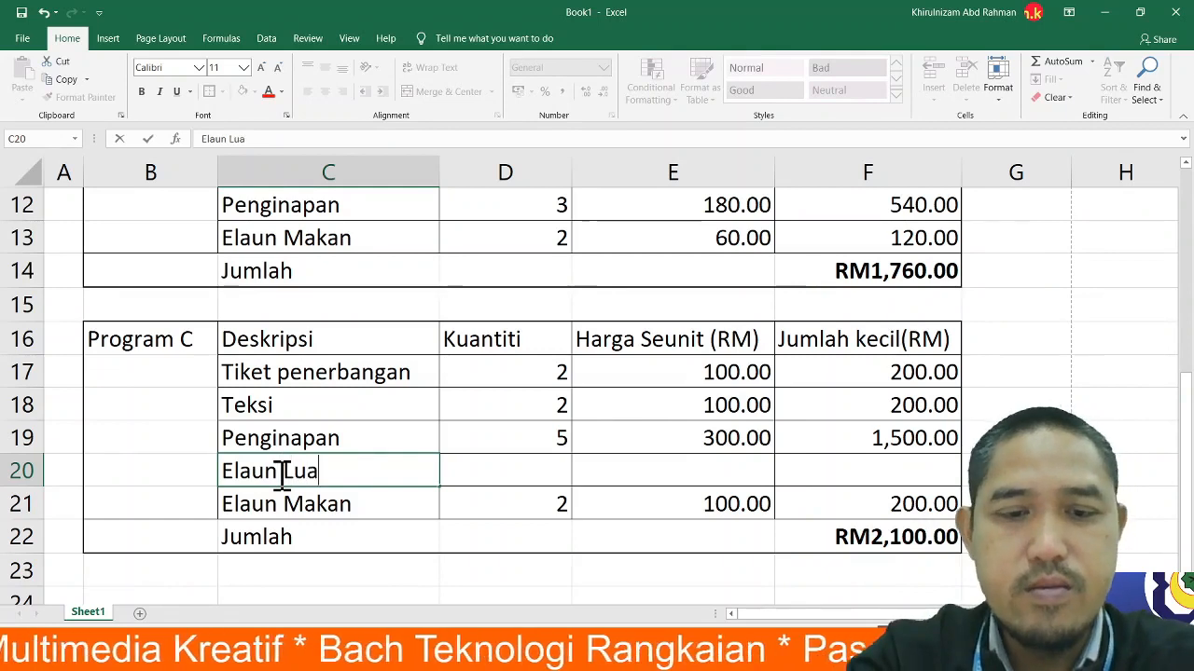
pyautogui.write('r Negara')
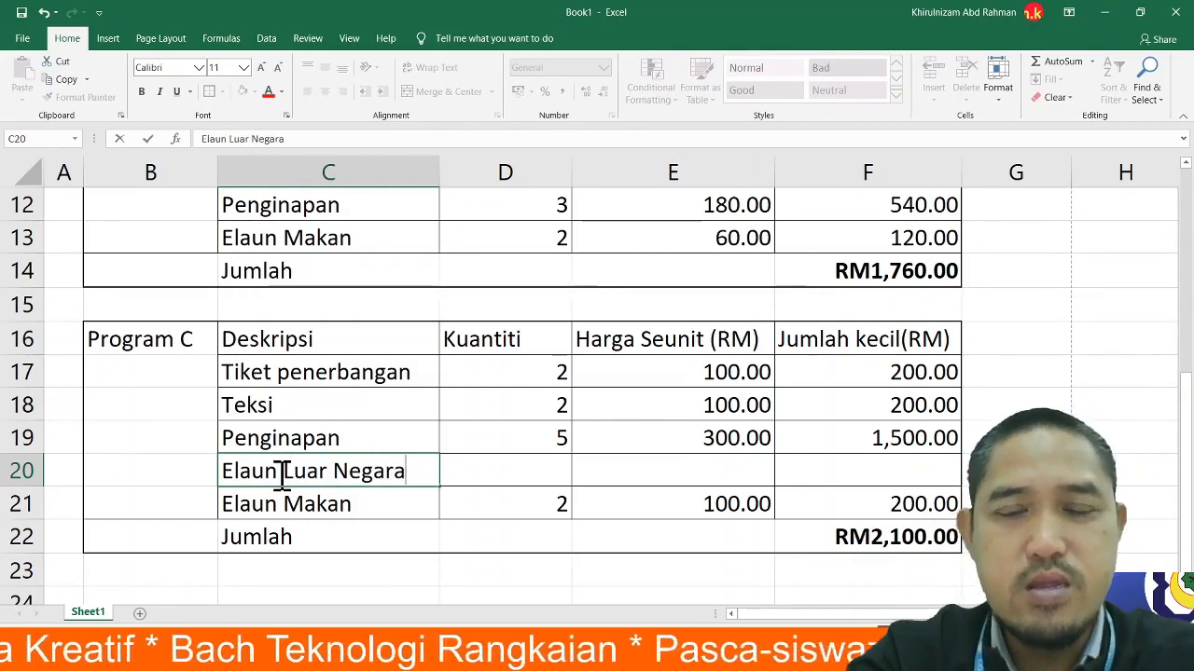
# - Enter quantity 5 in D20 and unit price 500 in E20 for the Elaun Luar Negara row
pyautogui.click(512, 473)
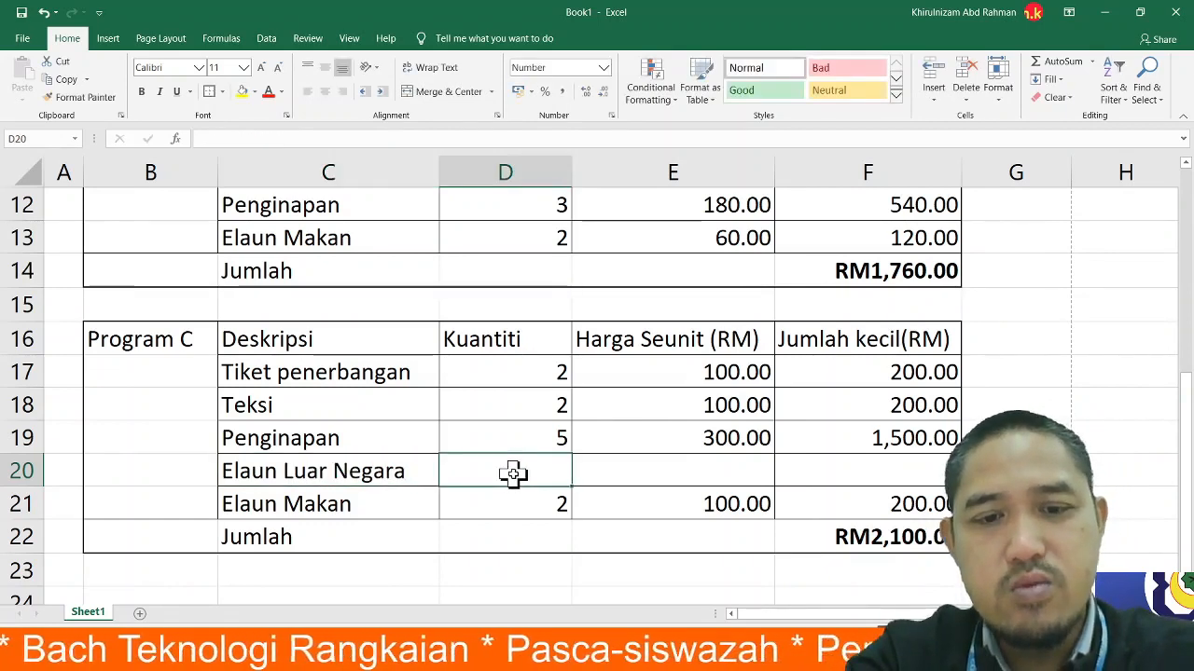
pyautogui.write('5')
pyautogui.click(737, 473)
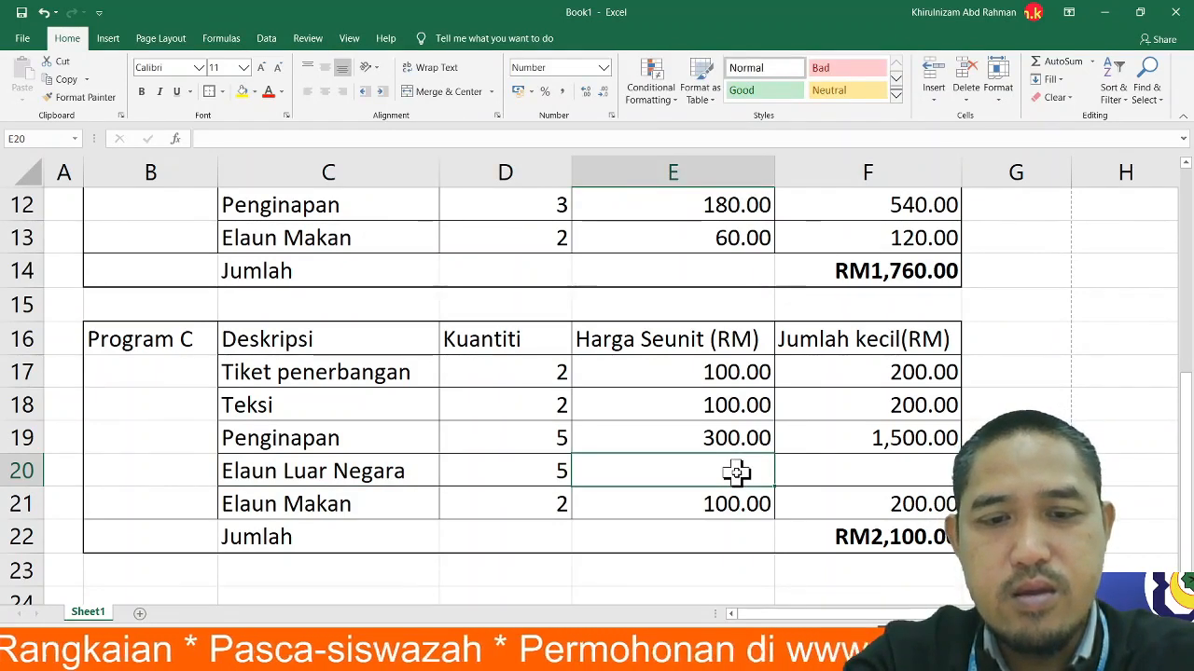
pyautogui.write('500')
pyautogui.press('Return')
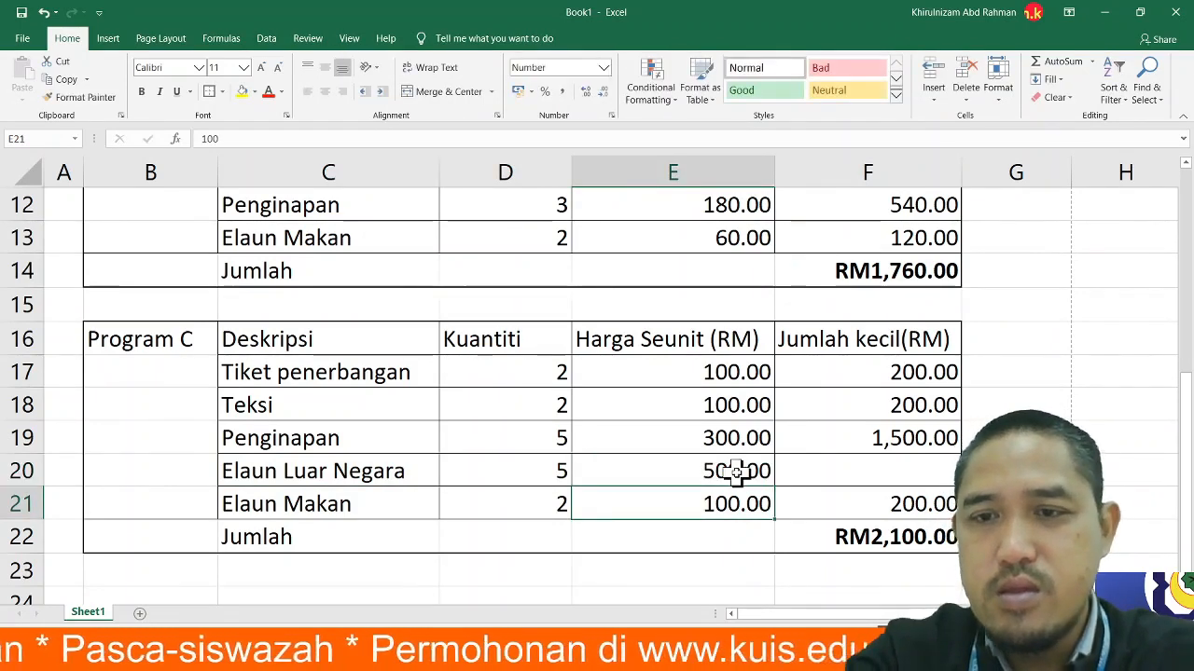
# - Copy the Penginapan subtotal formula from F19 down into F20 for the Elaun Luar Negara row
pyautogui.click(858, 447)
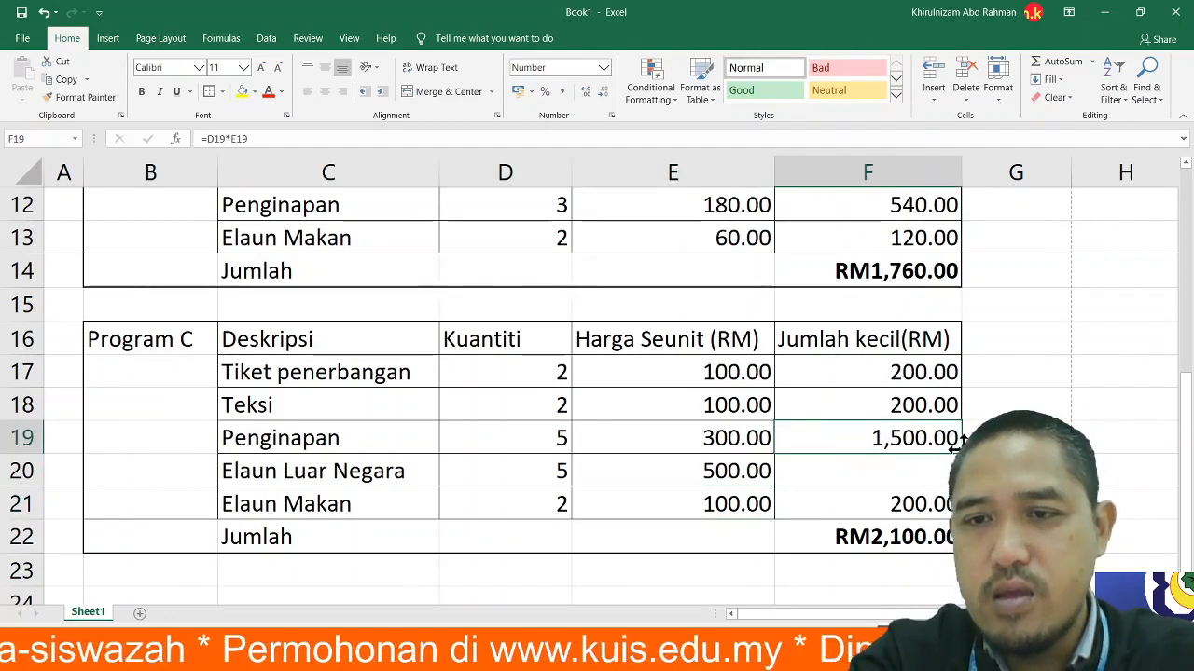
pyautogui.moveTo(956, 449); pyautogui.dragTo(956, 477)
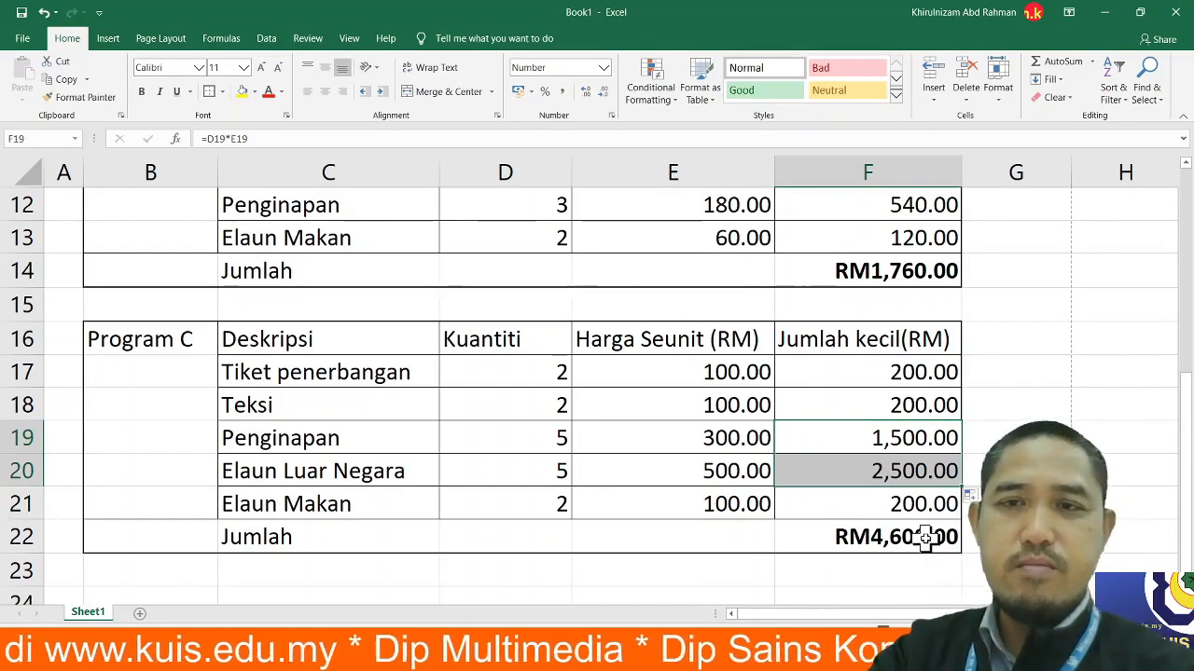
pyautogui.scroll(2, 940, 540)
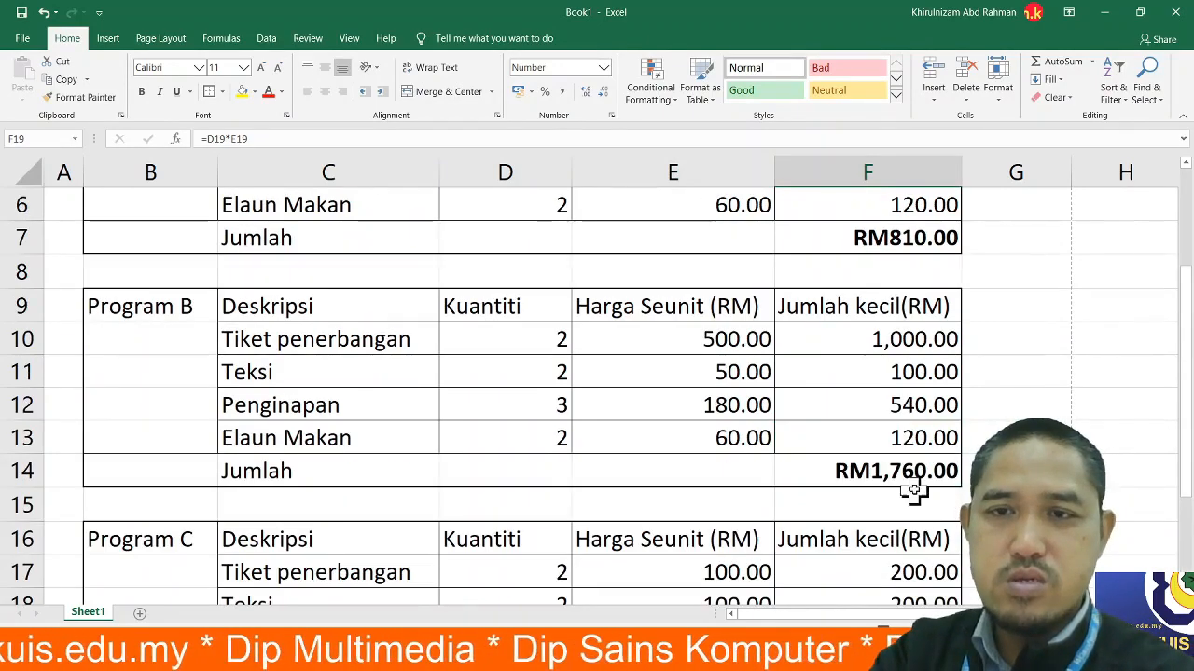
pyautogui.scroll(2, 909, 473)
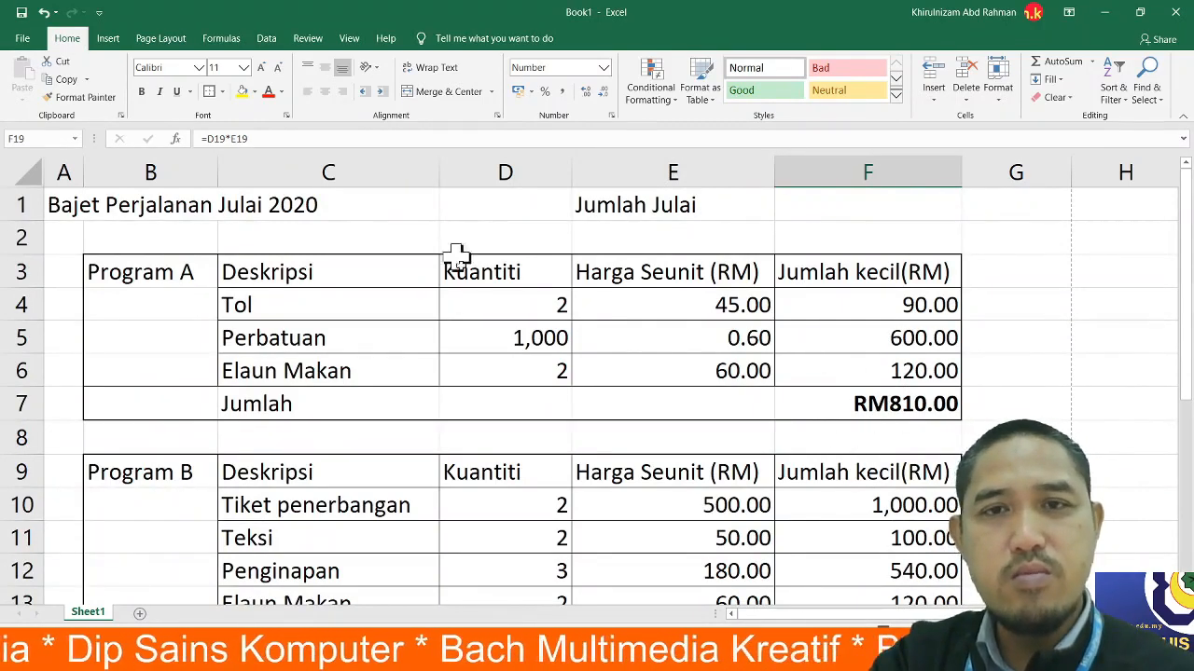
# - Enter the formula =F7+F14+F22 in F1 to add up the three program totals for Jumlah Julai
pyautogui.click(823, 204)
pyautogui.write('=')
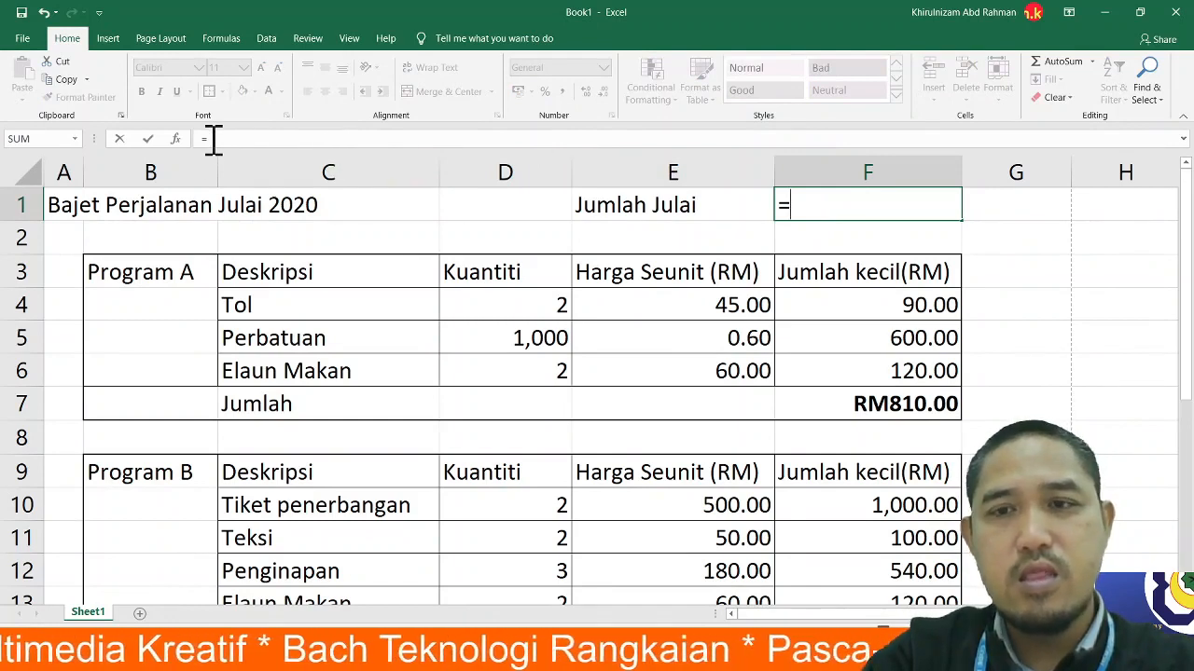
pyautogui.click(877, 408)
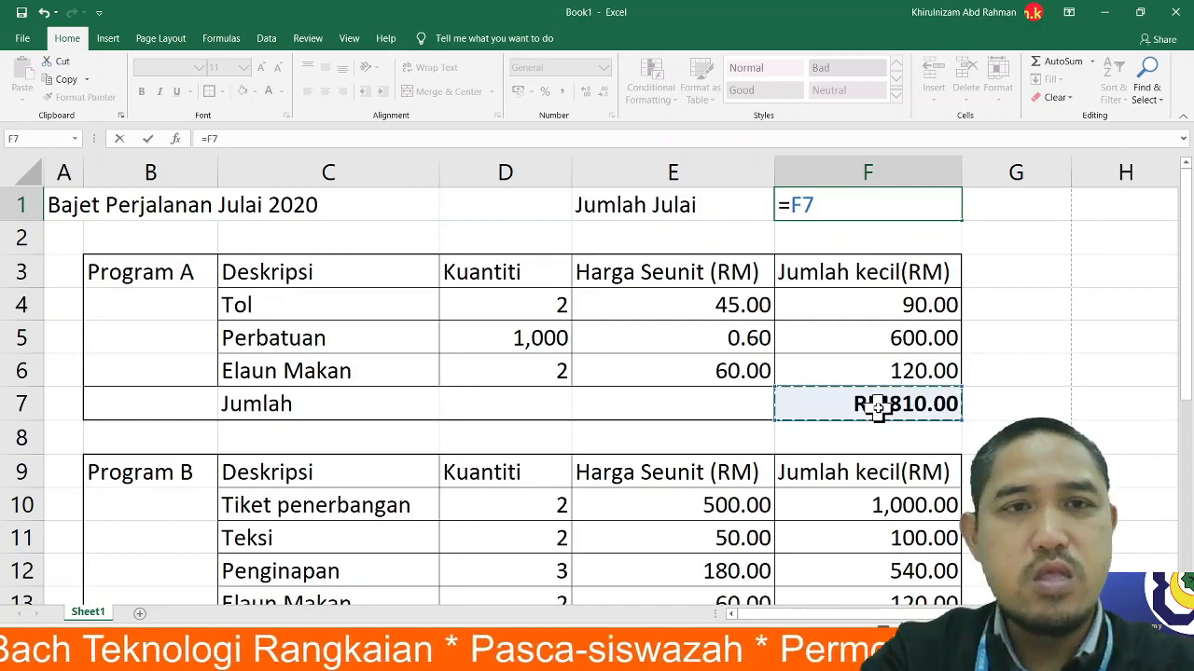
pyautogui.write('+')
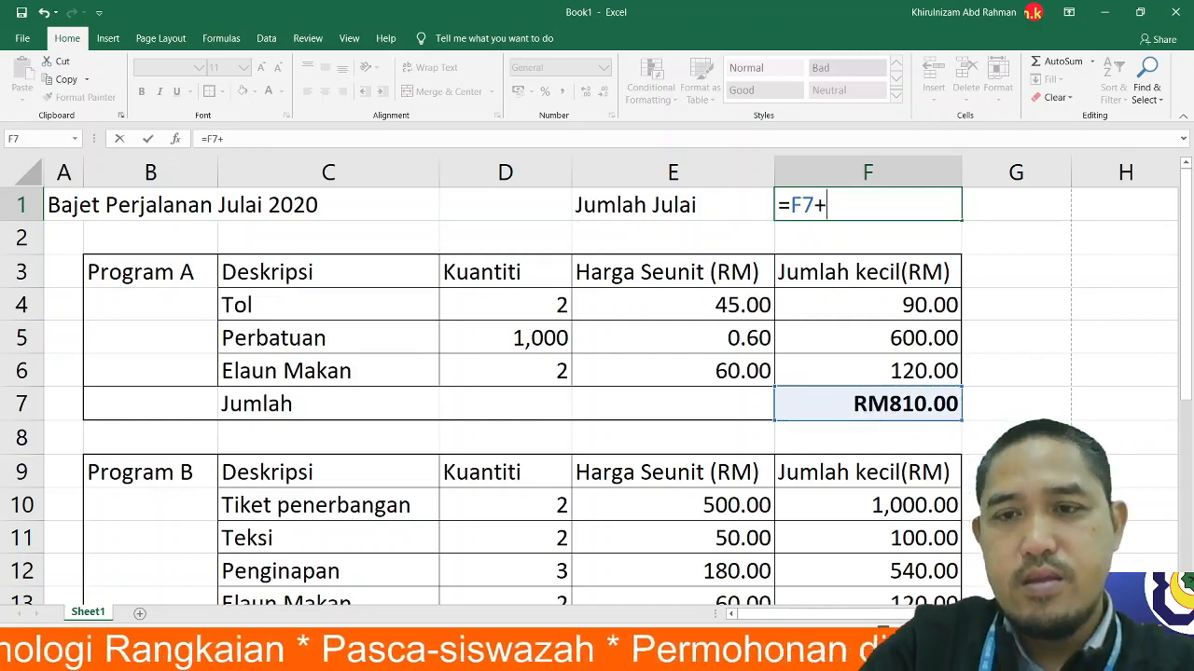
pyautogui.scroll(-2, 903, 502)
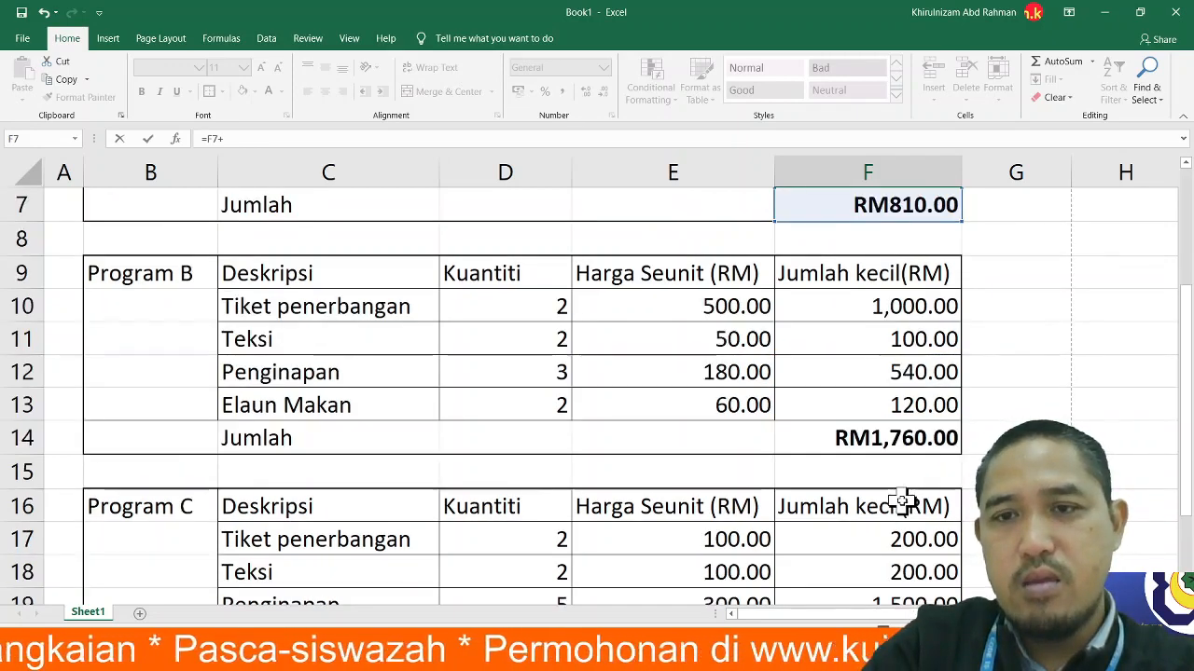
pyautogui.click(886, 450)
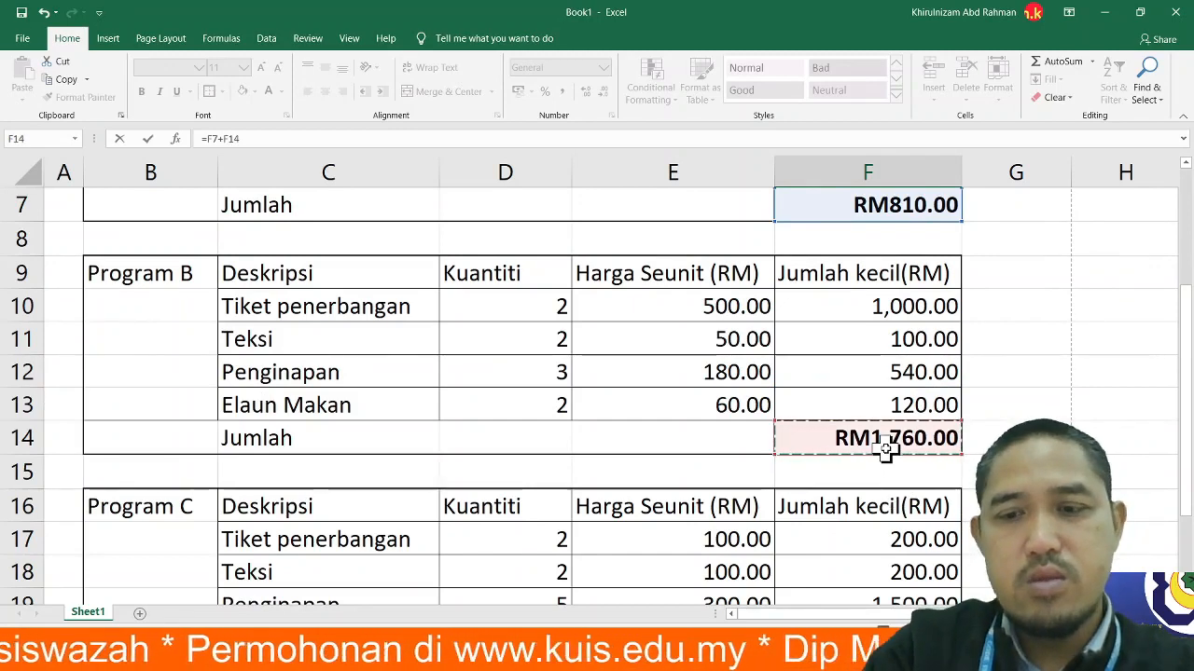
pyautogui.write('+')
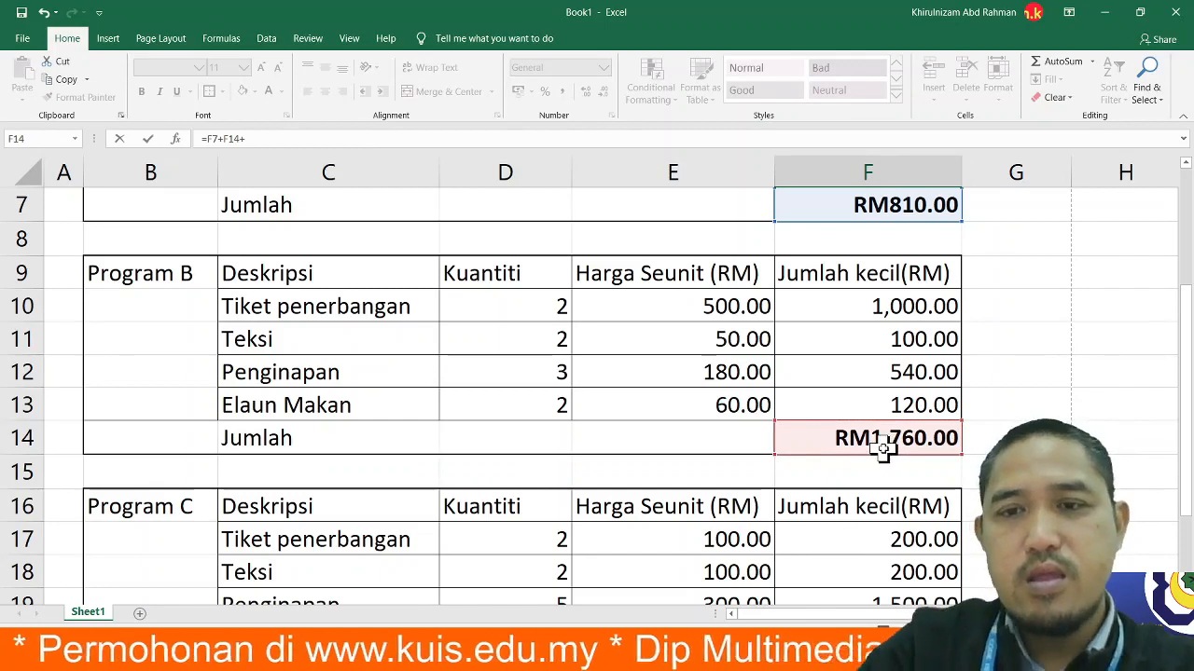
pyautogui.scroll(-2, 882, 450)
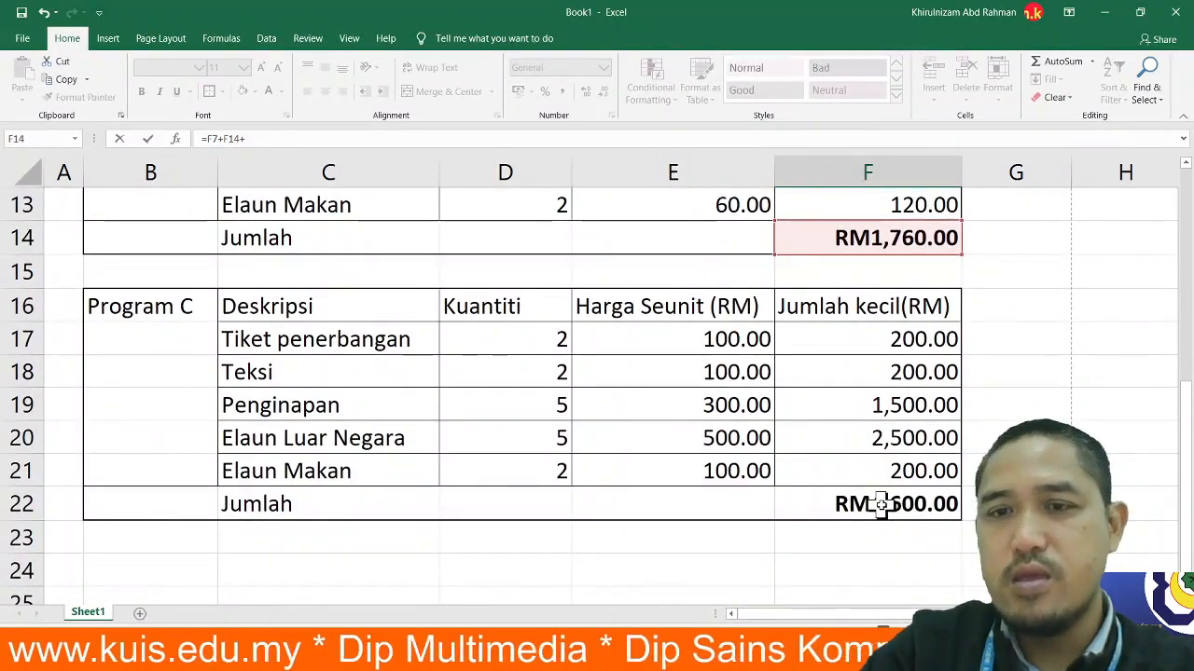
pyautogui.click(880, 504)
pyautogui.press('Return')
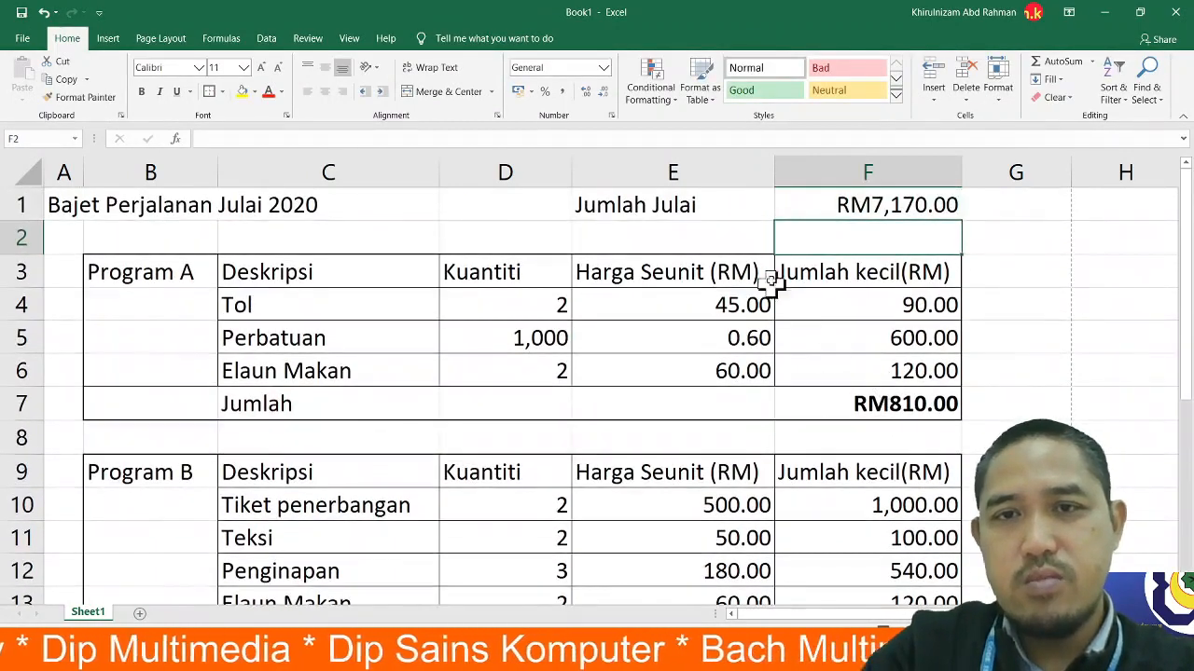
# - Make the Jumlah Julai total in F1 bold
pyautogui.click(893, 205)
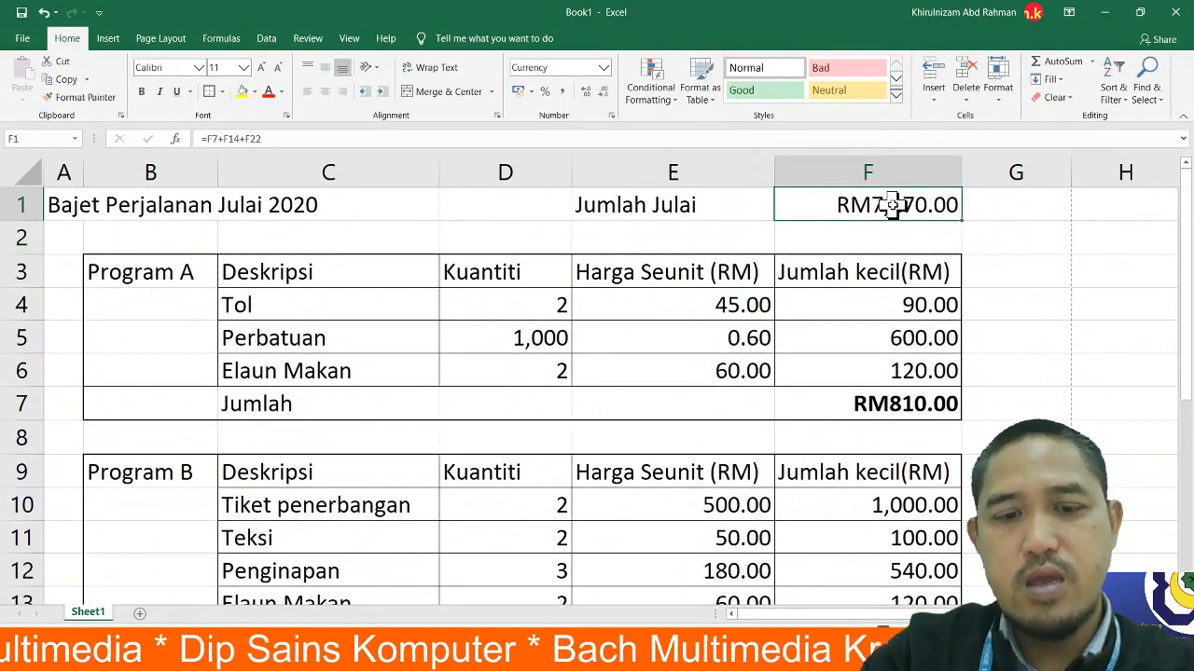
pyautogui.click(892, 205)
pyautogui.hotkey('ctrl', 'b')
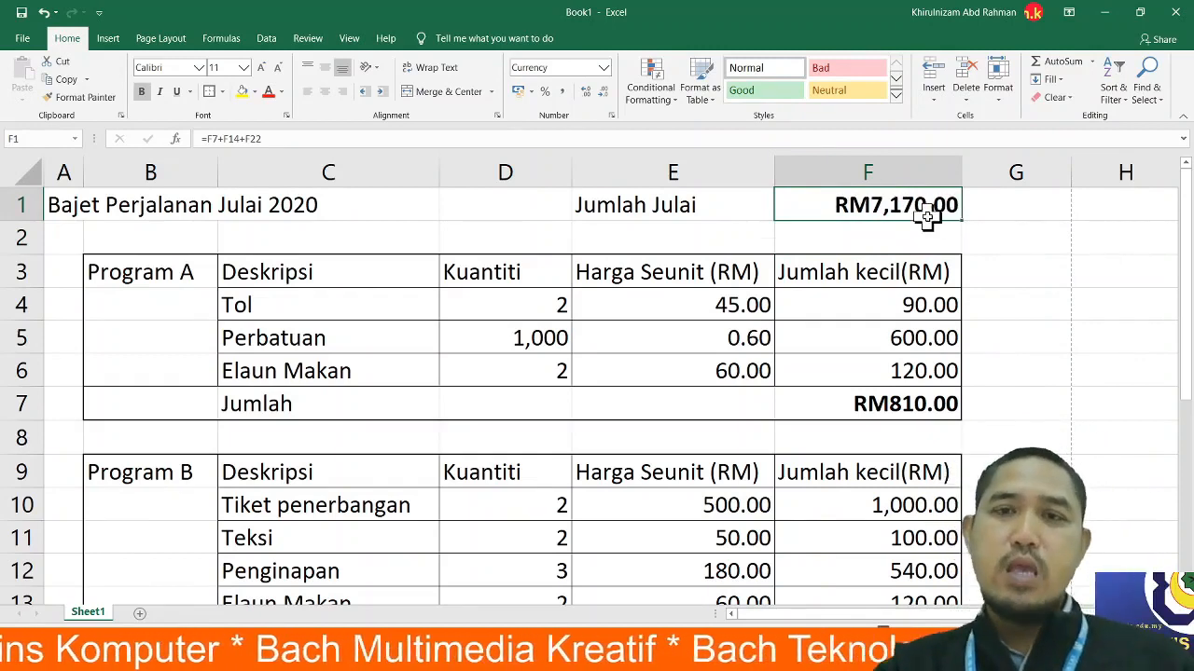
# - Examine the Program A, B and C Jumlah formulas in F7, F14 and F22 and the July total formula in F1
pyautogui.click(912, 408)
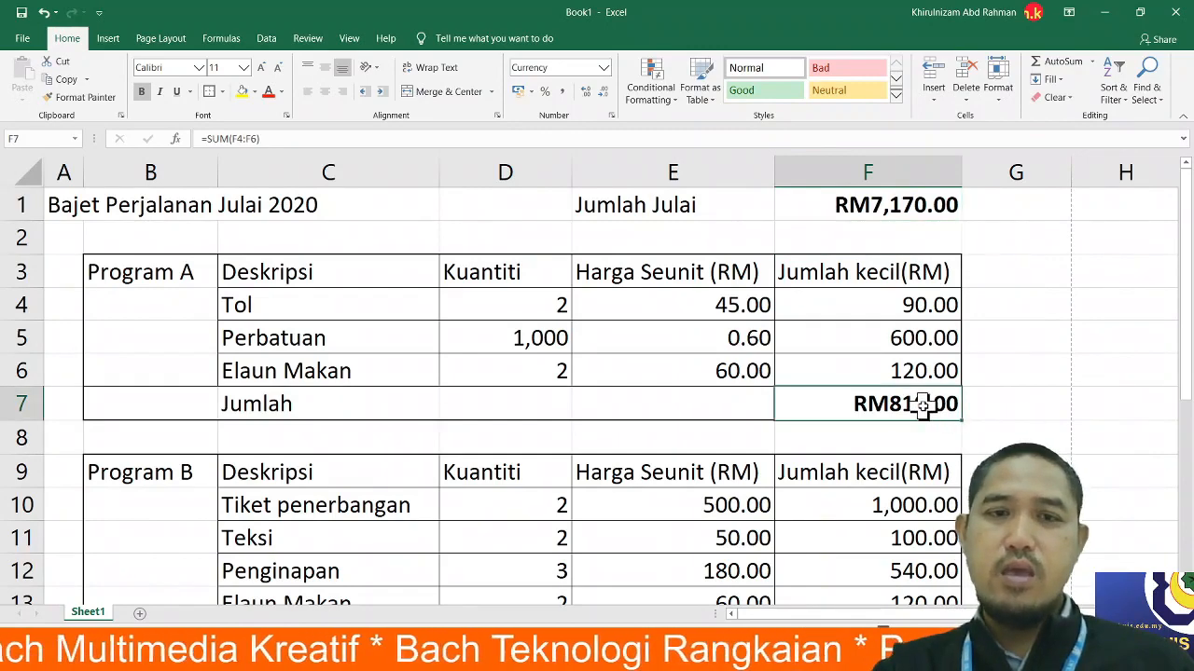
pyautogui.scroll(-3, 922, 405)
pyautogui.click(914, 339)
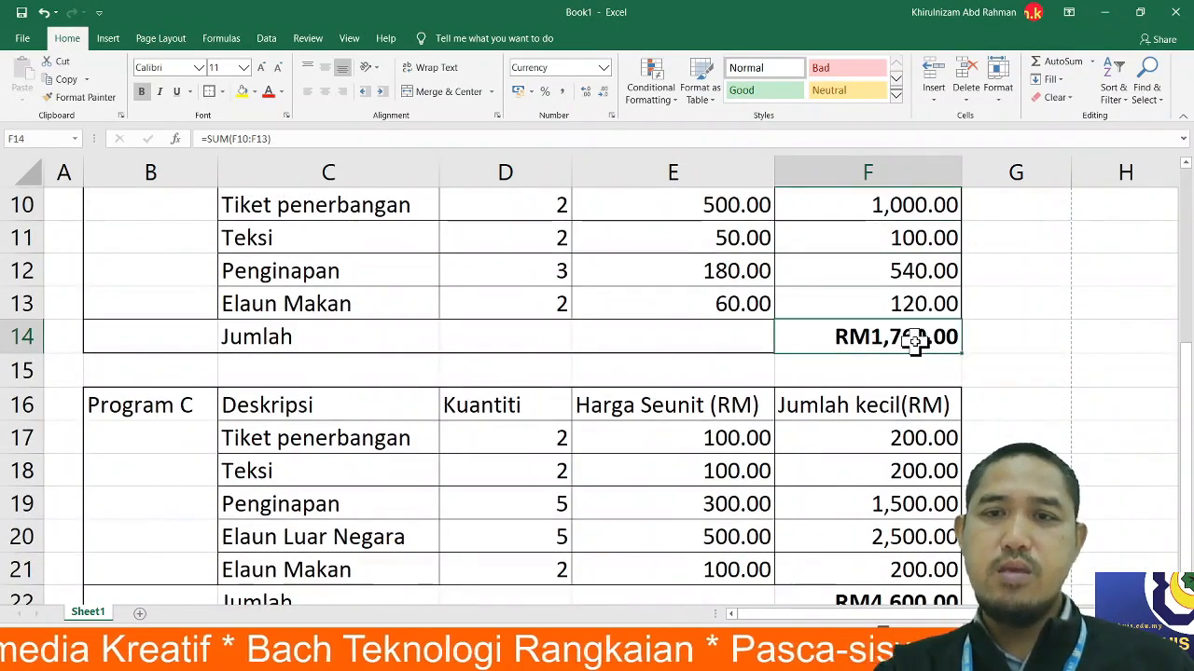
pyautogui.scroll(-2, 914, 373)
pyautogui.click(914, 401)
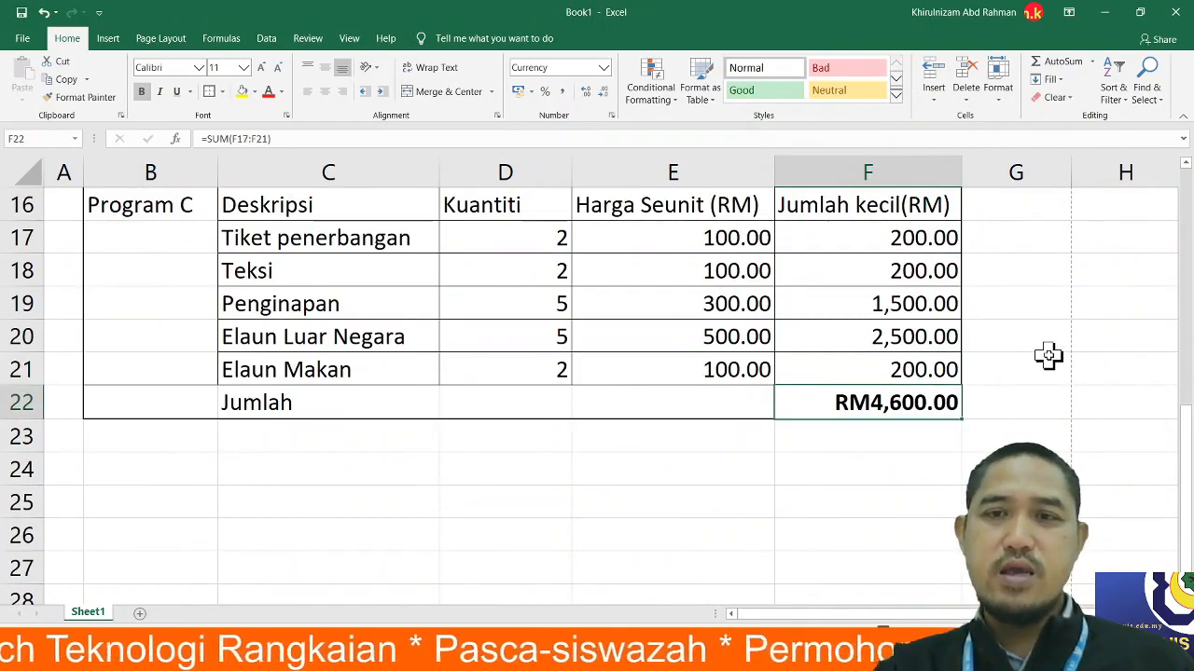
pyautogui.scroll(5, 1048, 354)
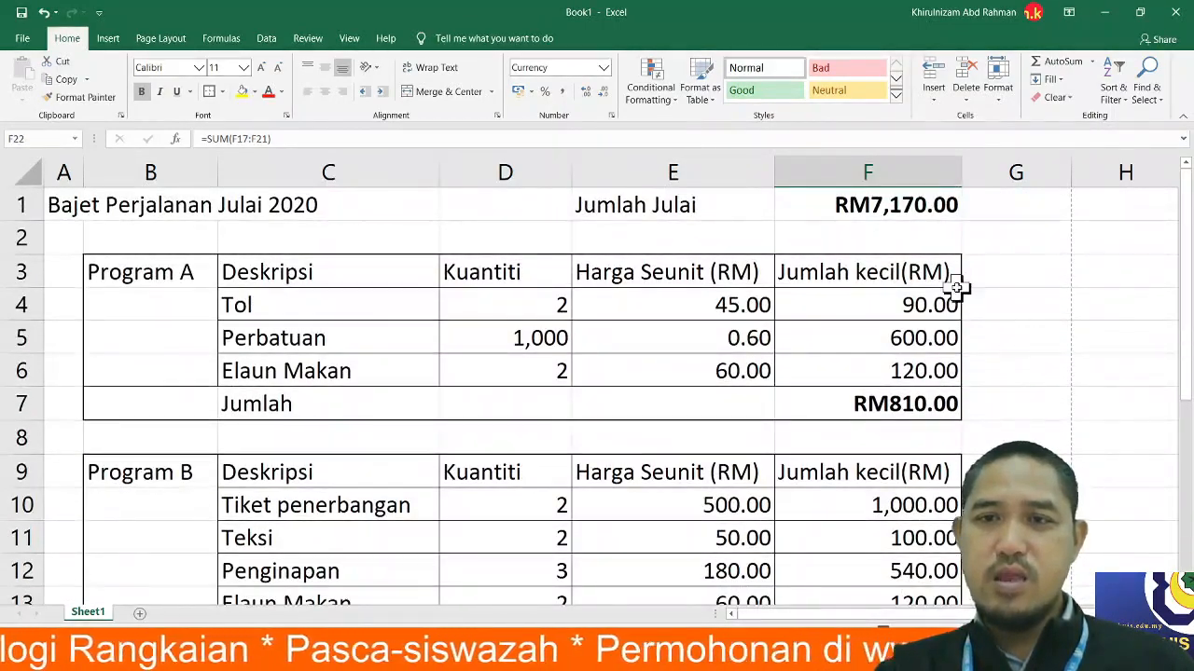
pyautogui.click(930, 405)
pyautogui.click(906, 206)
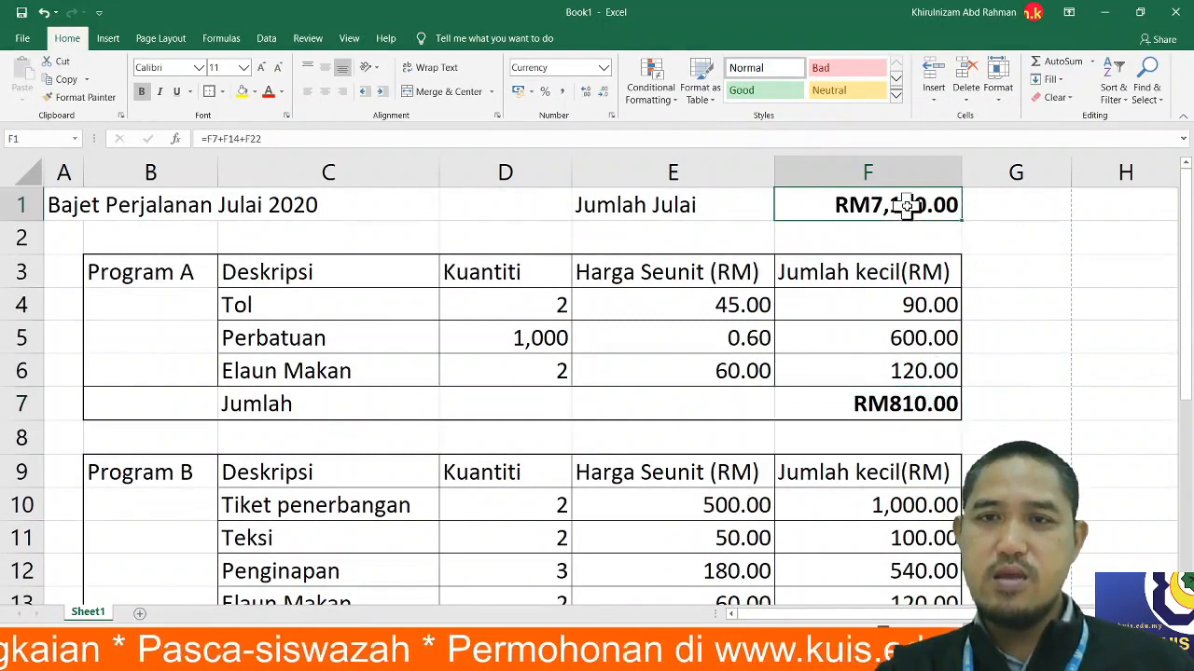
pyautogui.click(905, 404)
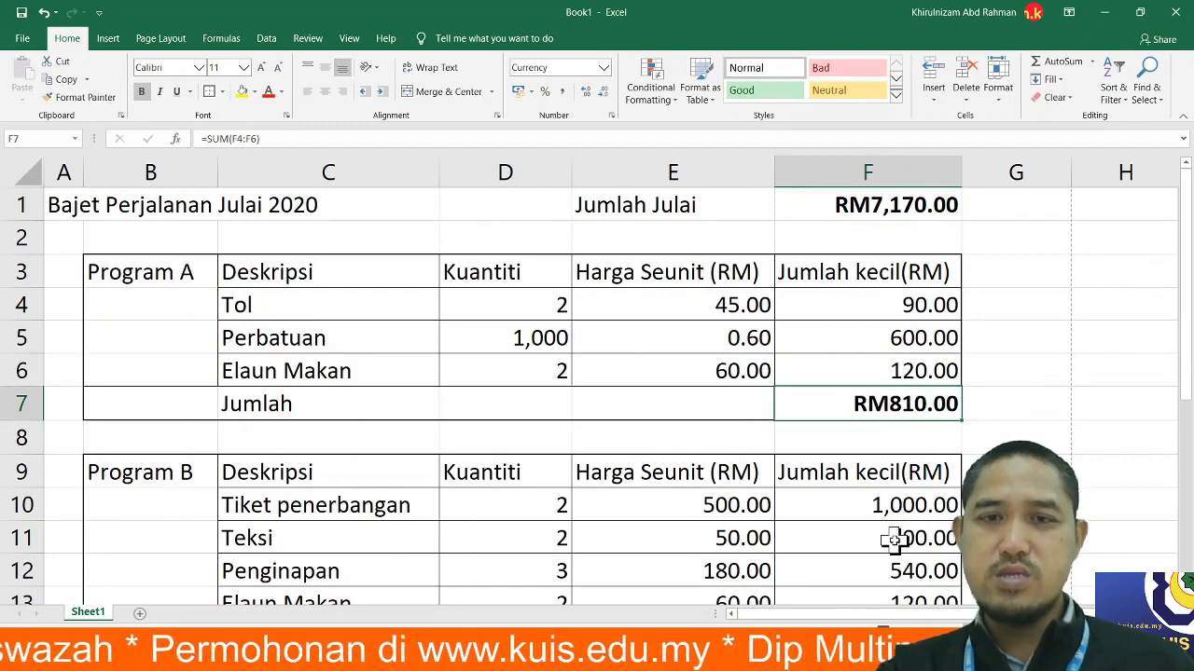
# - Set the Program C Elaun Luar Negara unit price in E20 to 300 and check the July total
pyautogui.scroll(-2, 893, 539)
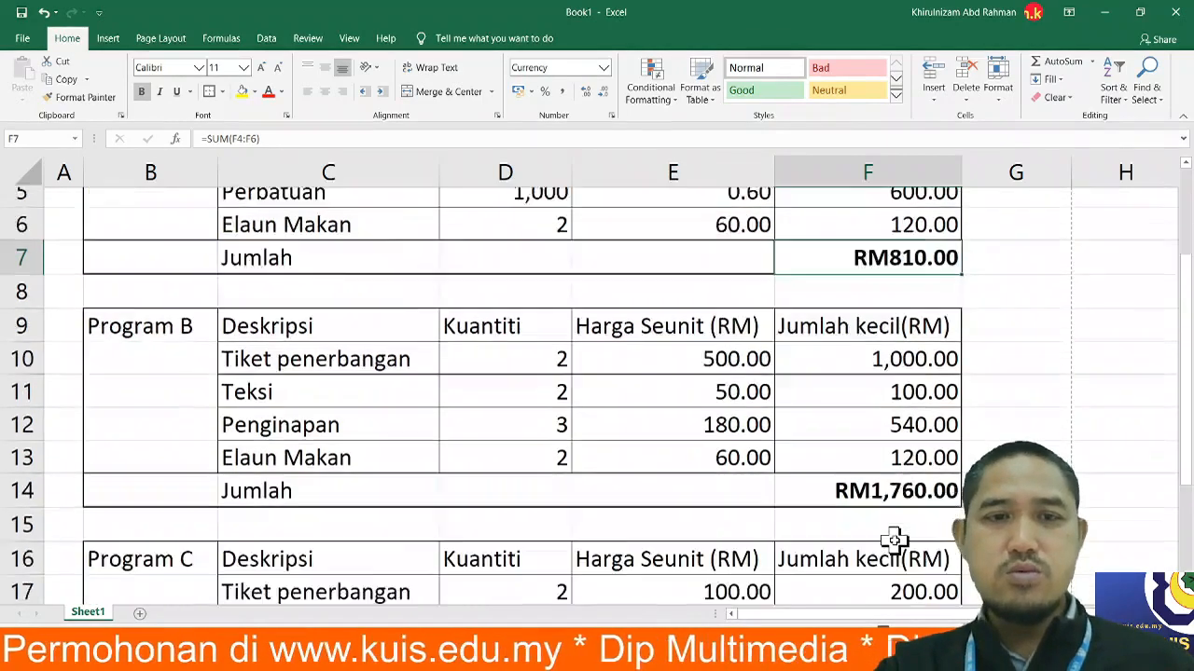
pyautogui.scroll(-2, 893, 539)
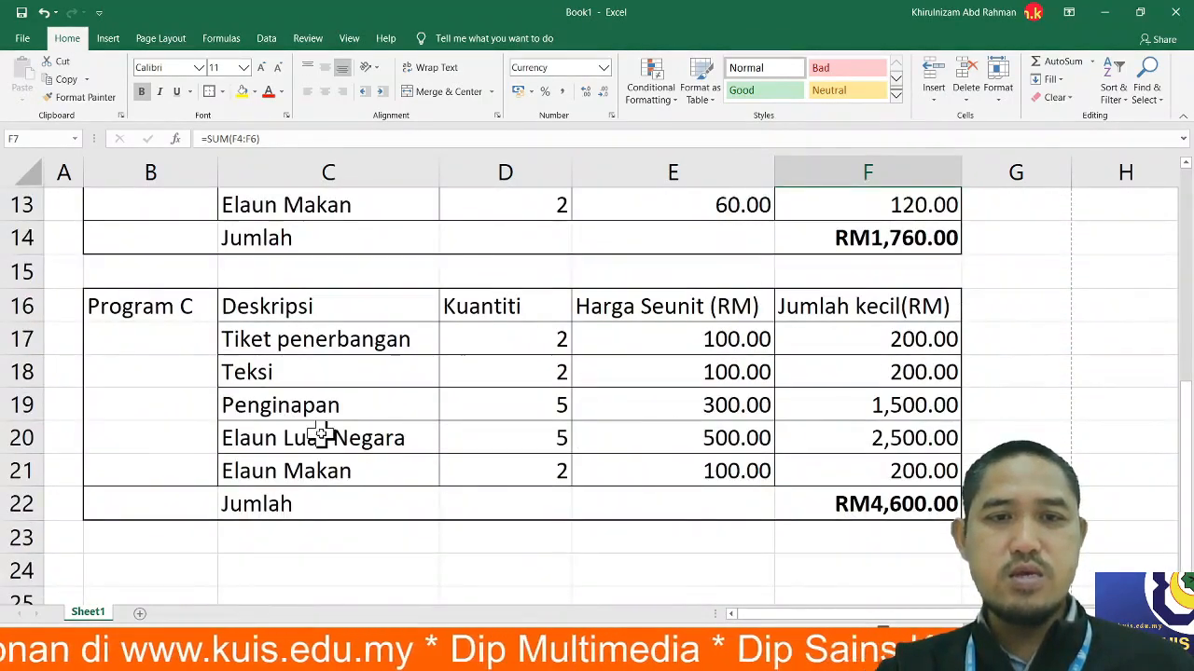
pyautogui.click(698, 440)
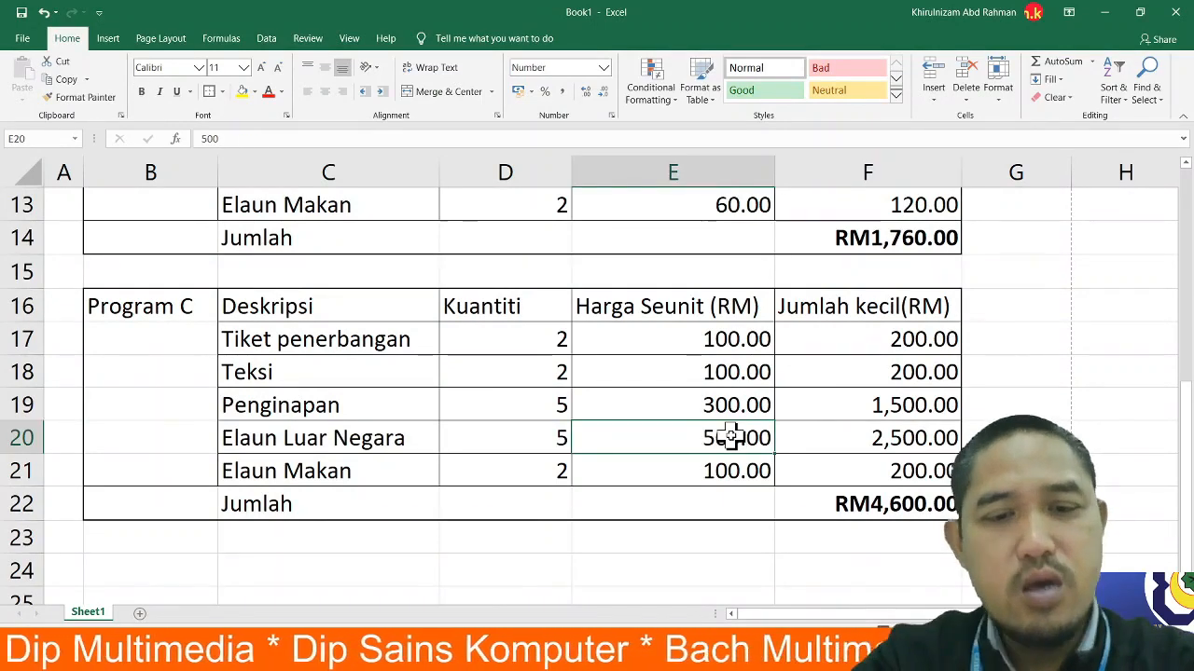
pyautogui.write('300')
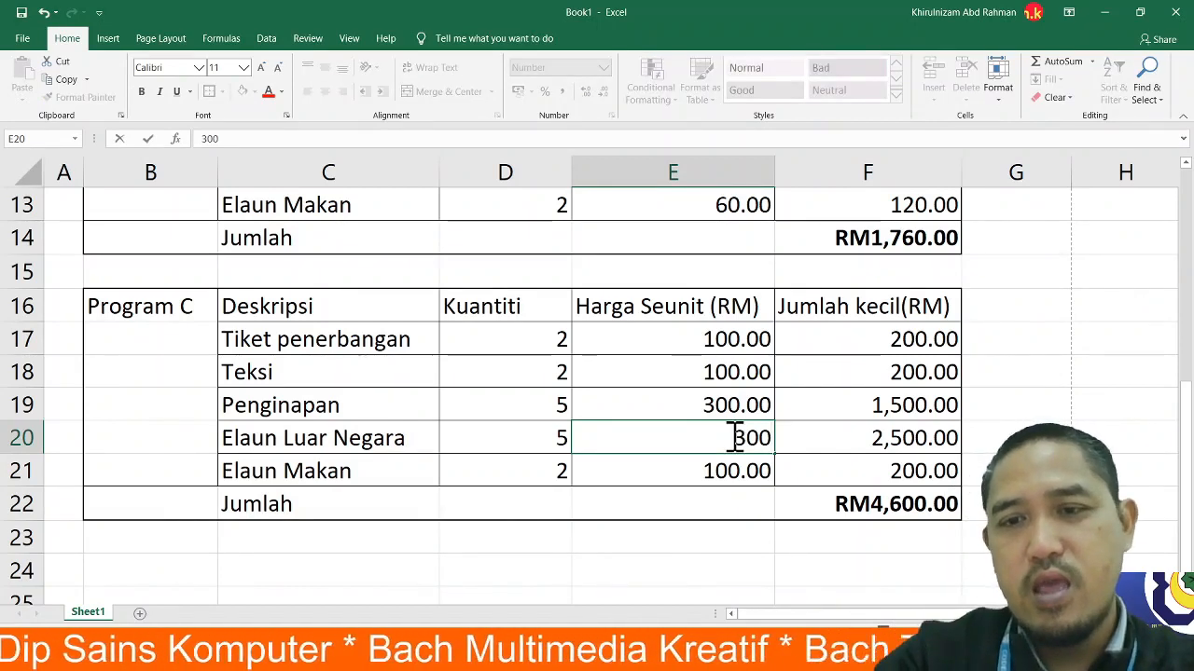
pyautogui.press('Return')
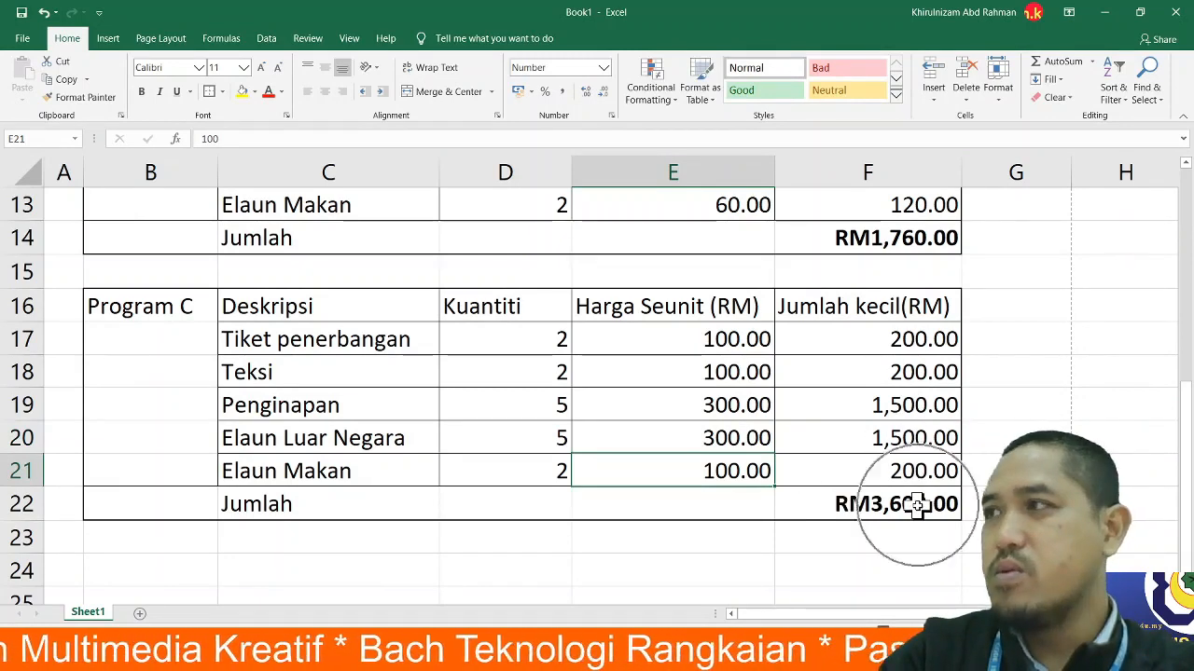
pyautogui.scroll(4, 917, 504)
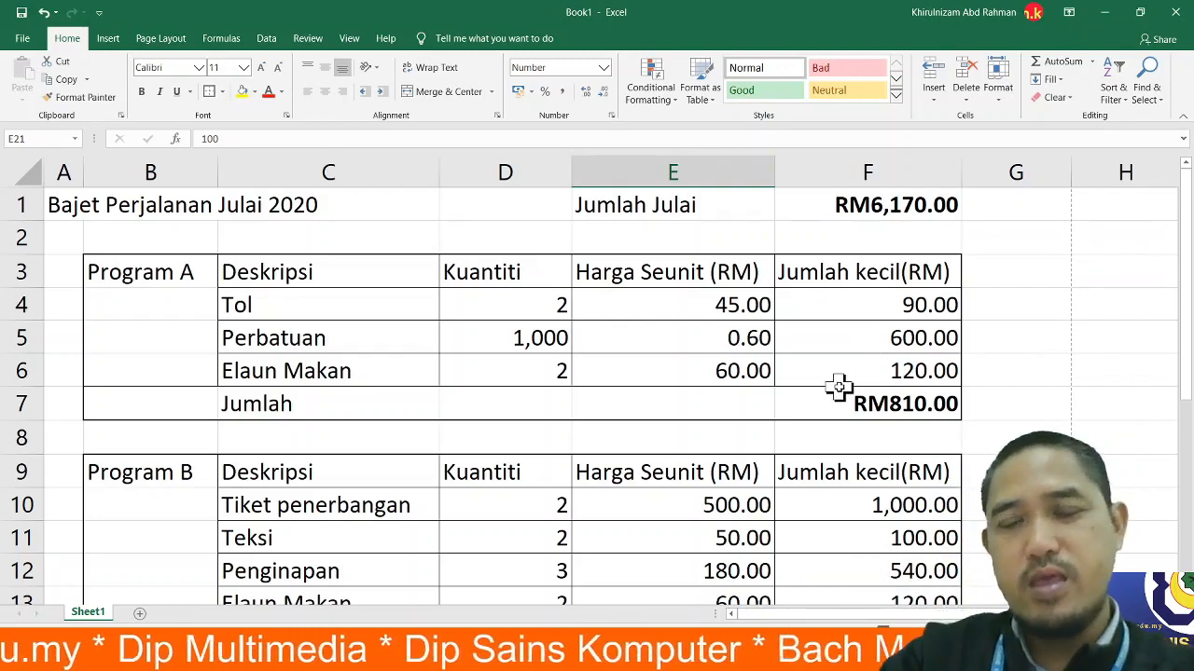
# - Copy the whole budget range A1:F22, from the title row through the Program C total
pyautogui.scroll(-6, 837, 388)
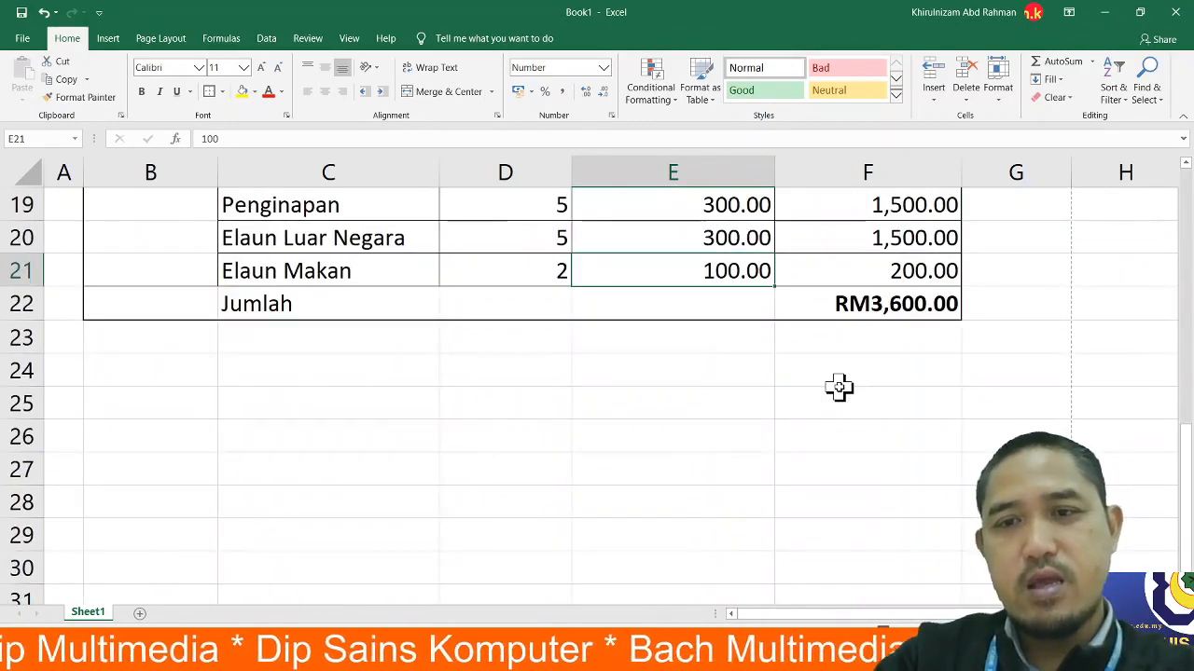
pyautogui.scroll(1, 837, 388)
pyautogui.moveTo(888, 402); pyautogui.dragTo(4, 20)
pyautogui.hotkey('ctrl', 'c')
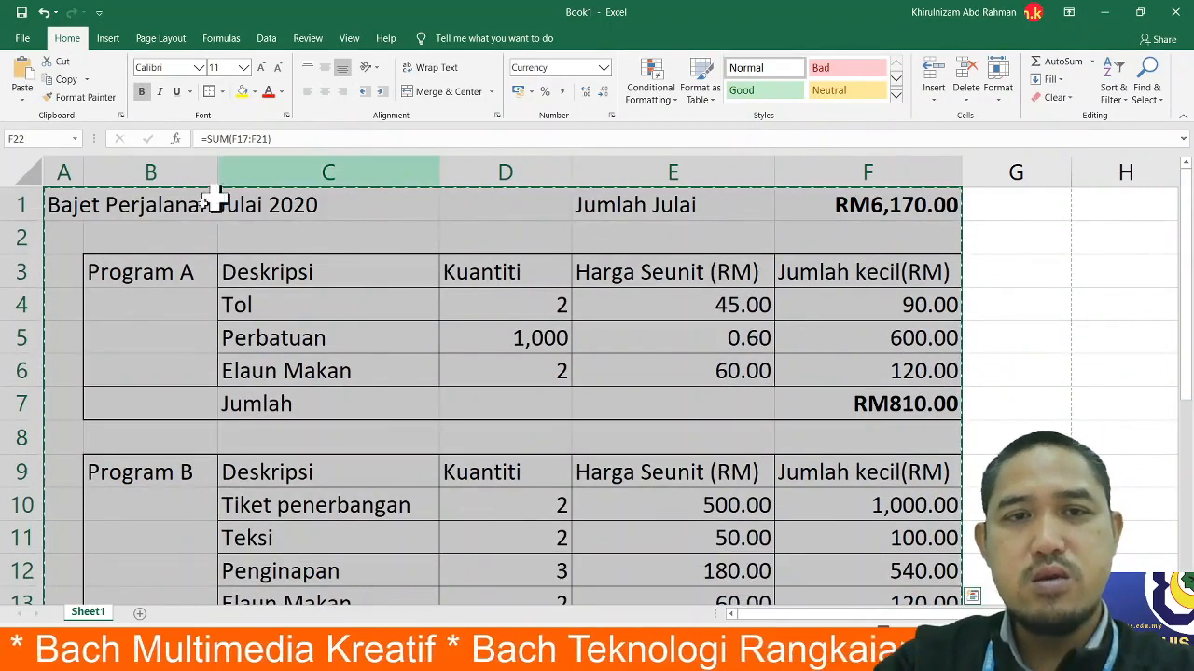
pyautogui.scroll(-5, 1016, 378)
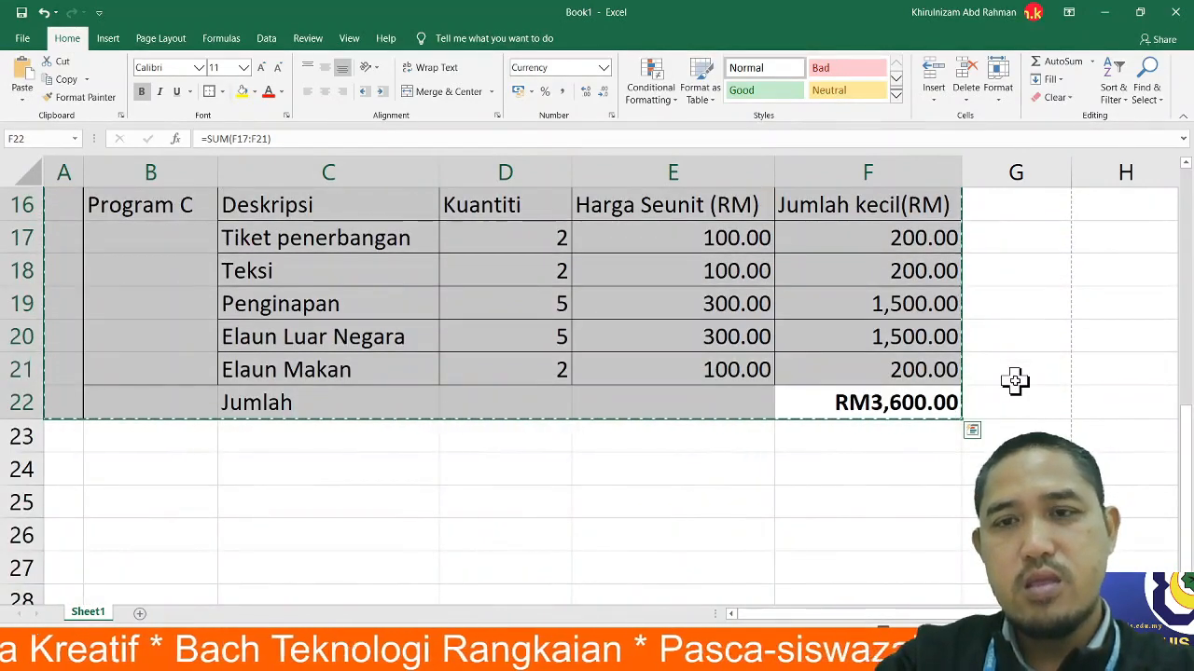
# - Switch to Word, create a new blank document, paste the copied budget tables into it and review the result
pyautogui.click(670, 661)
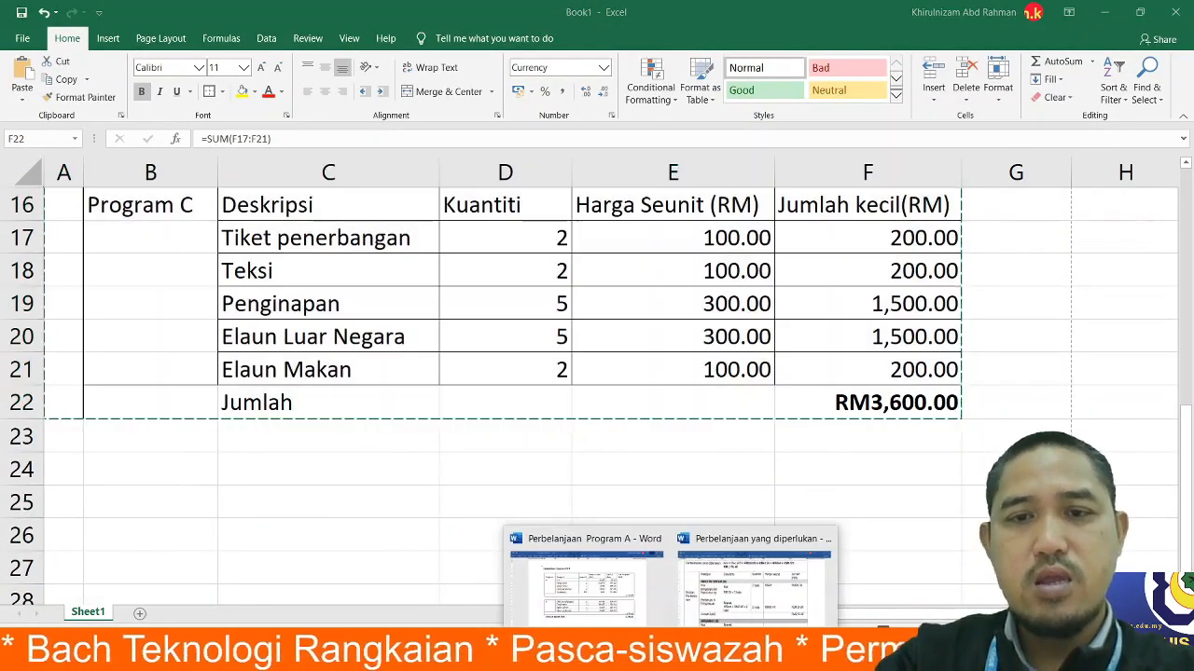
pyautogui.click(708, 606)
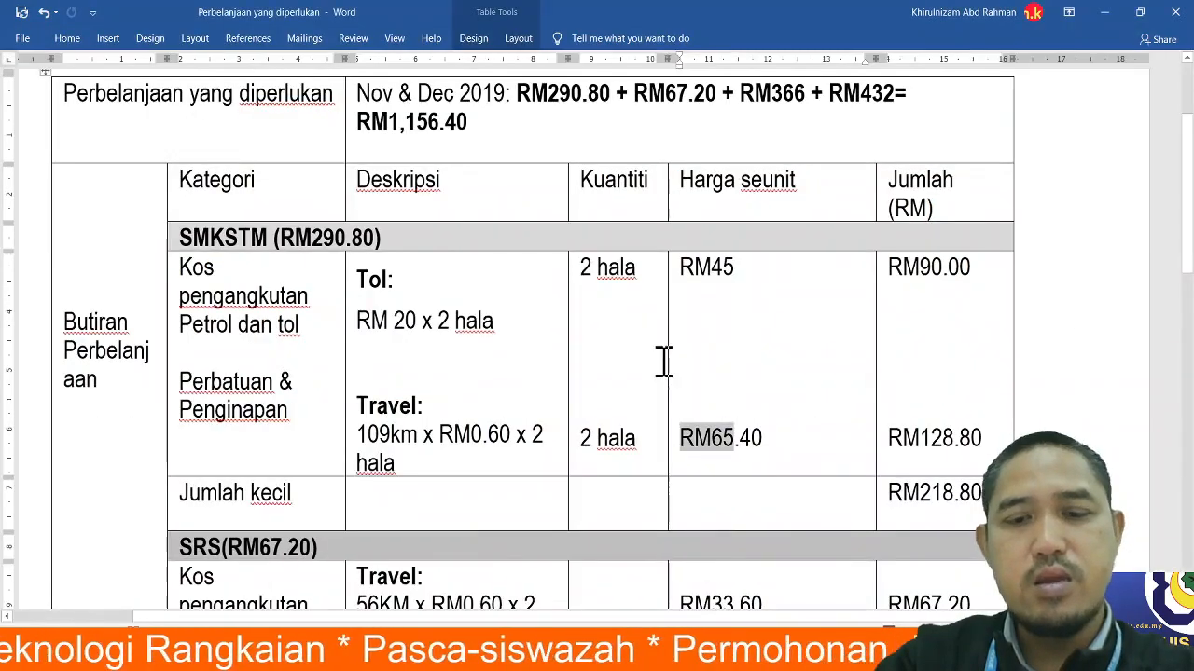
pyautogui.hotkey('ctrl', 'n')
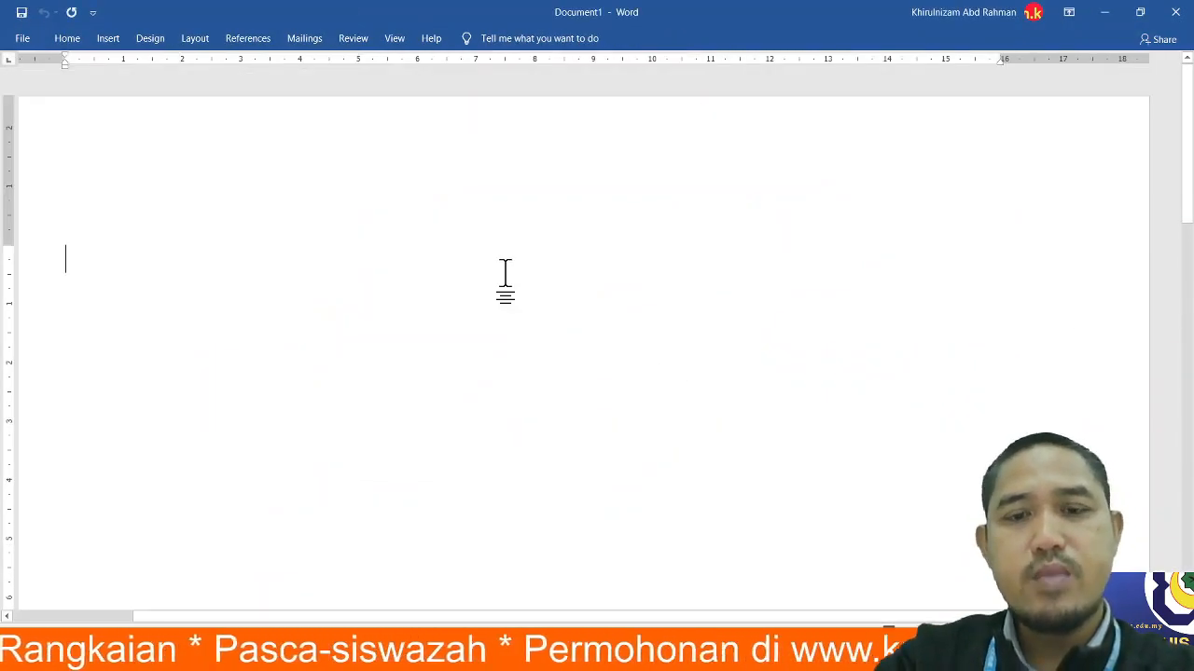
pyautogui.hotkey('ctrl', 'v')
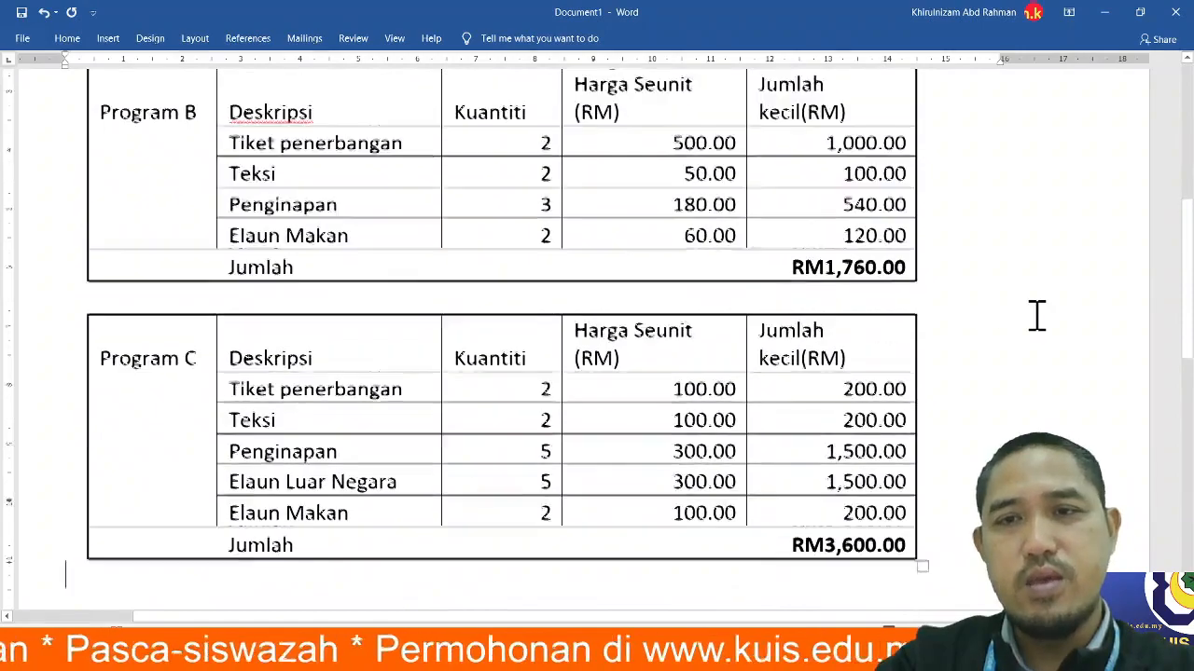
pyautogui.scroll(7, 1037, 316)
pyautogui.scroll(-7, 1037, 316)
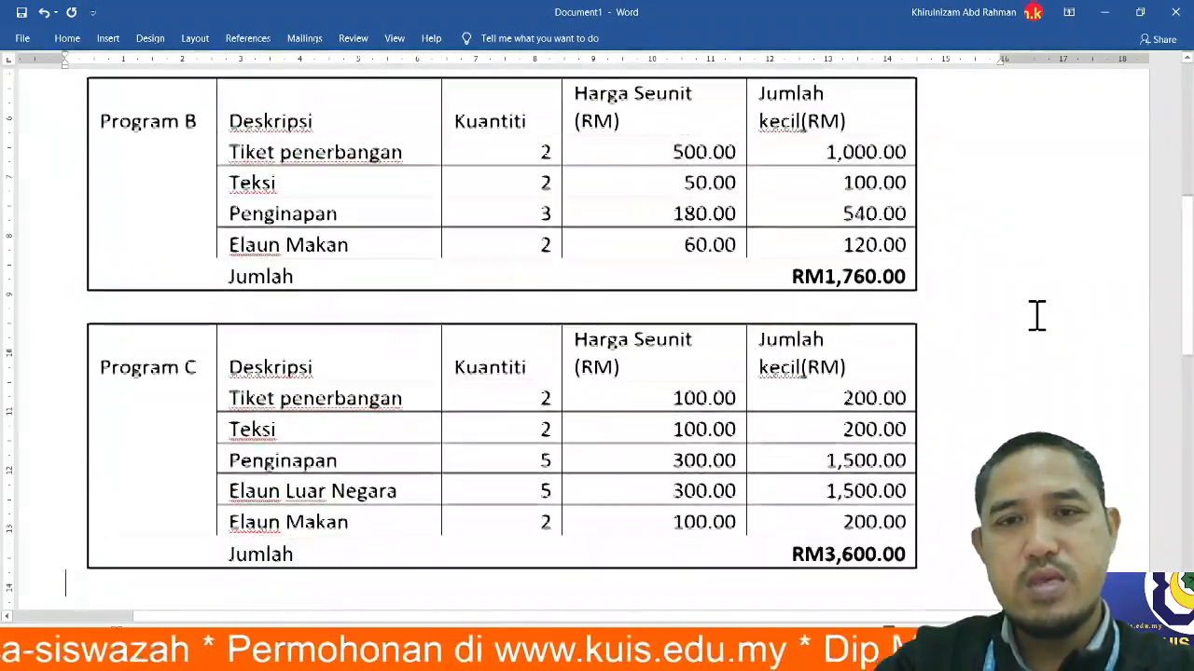
pyautogui.scroll(7, 1037, 315)
pyautogui.scroll(-6, 1037, 315)
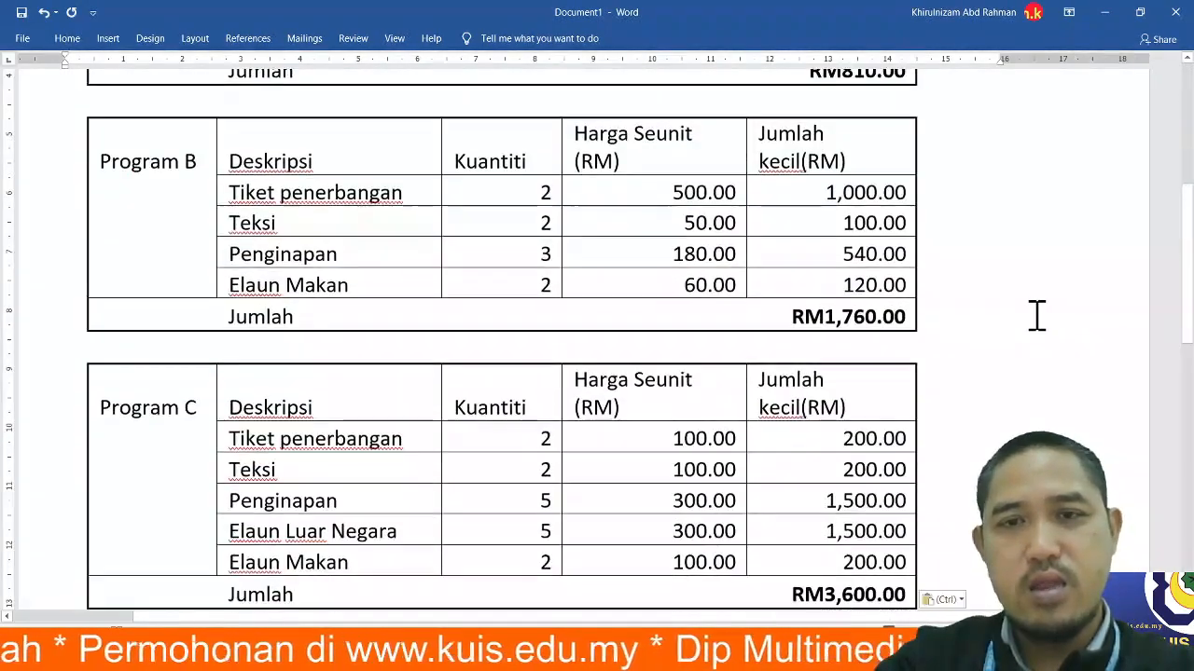
pyautogui.tripleClick(856, 317)
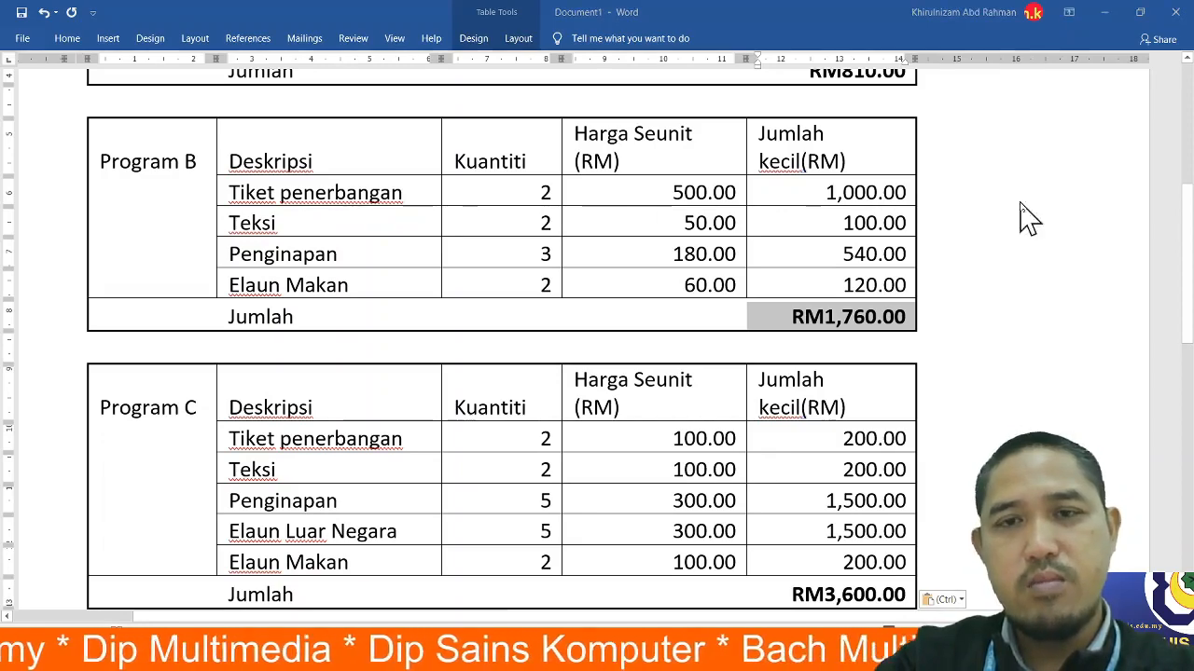
# - Switch back to the Excel budget workbook and open its print preview
pyautogui.hotkey('alt', 'Tab')
pyautogui.hotkey('alt', 'Tab')
pyautogui.hotkey('alt', 'Tab')
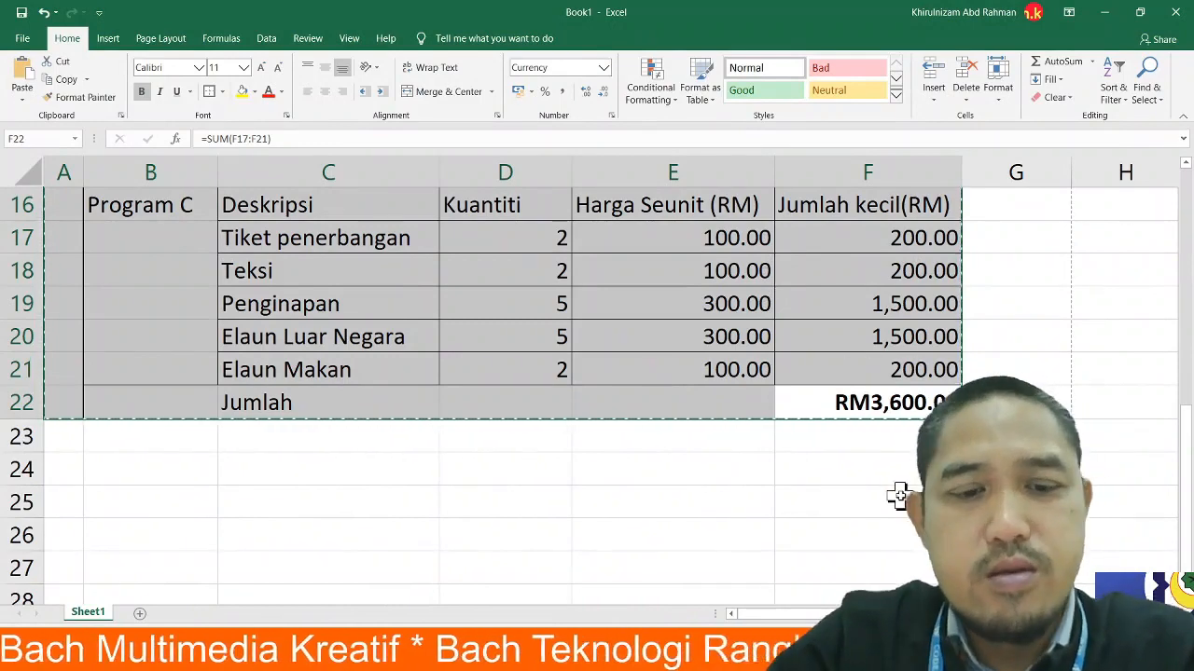
pyautogui.hotkey('ctrl', 's')
pyautogui.click(732, 419)
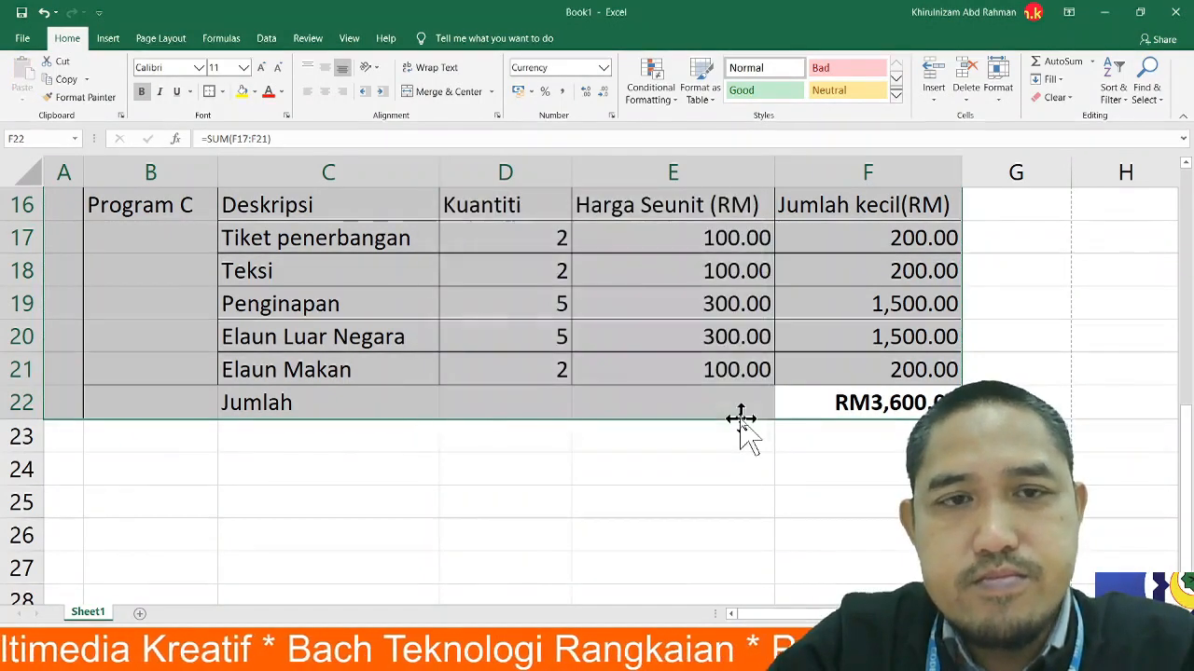
pyautogui.hotkey('ctrl', 'p')
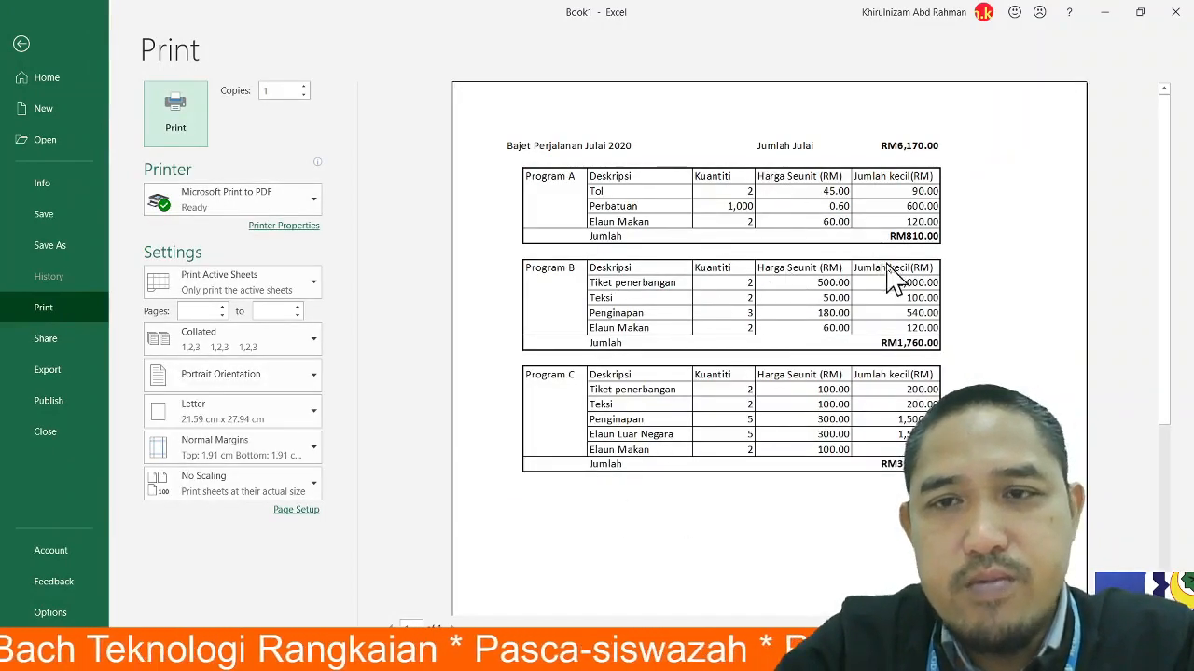
# - Review the whole budget page in the print preview, return to the worksheet and inspect the July total formula in F1
pyautogui.moveTo(1163, 210); pyautogui.dragTo(1163, 290)
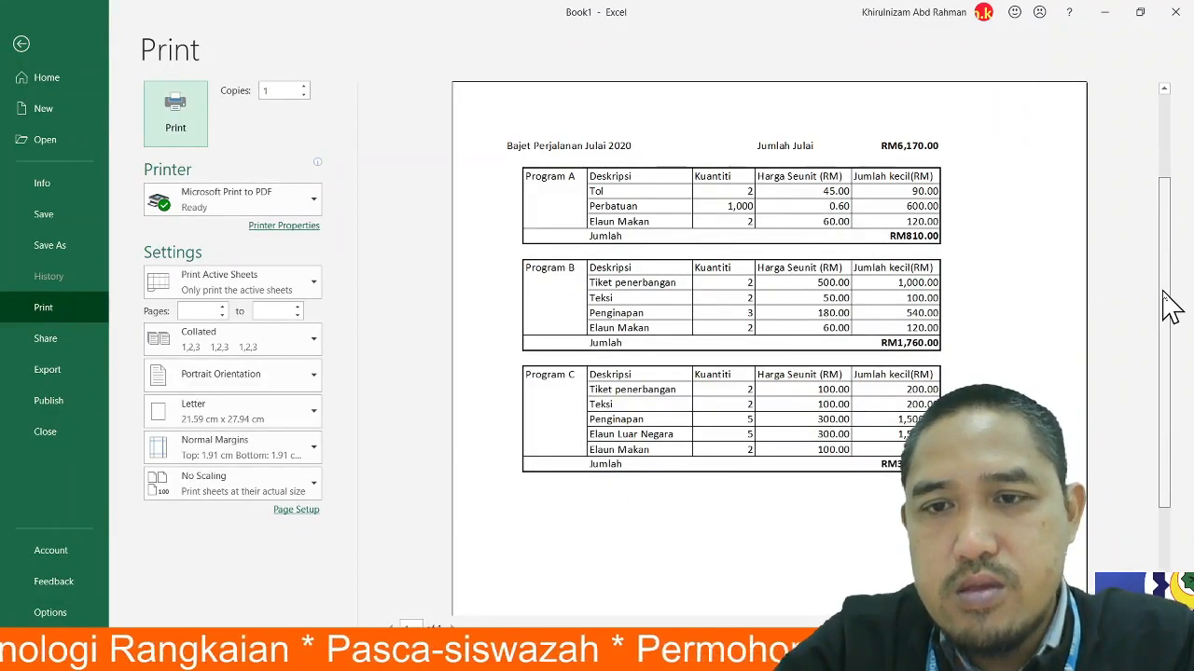
pyautogui.scroll(-3, 565, 186)
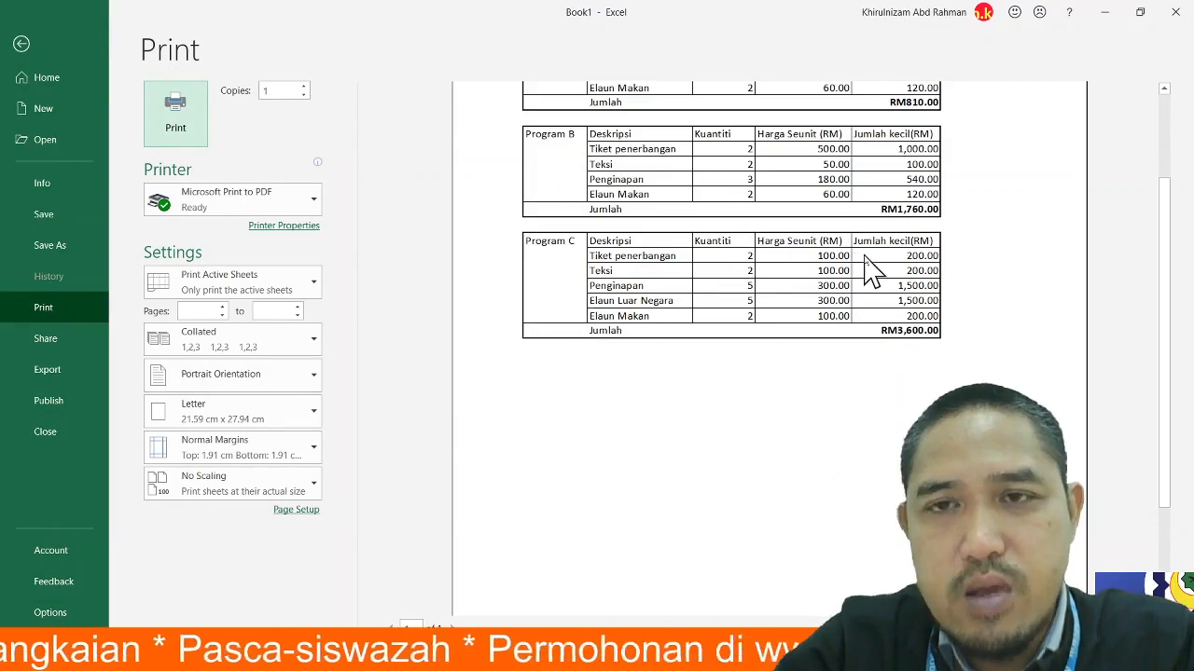
pyautogui.scroll(3, 867, 271)
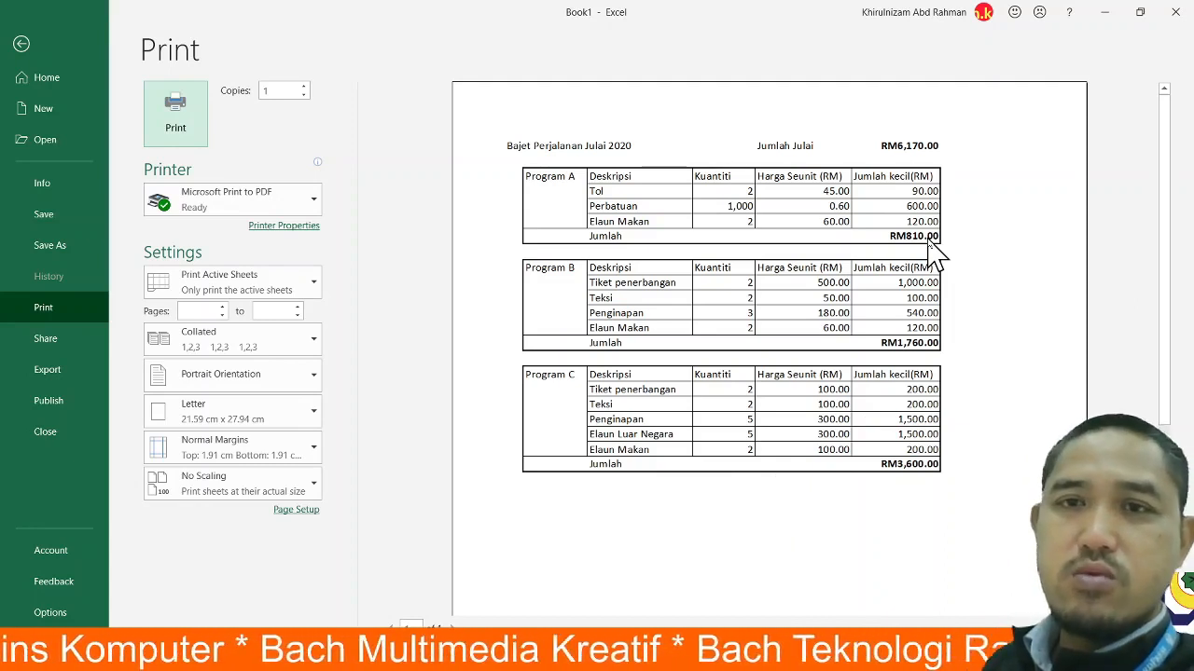
pyautogui.press('Escape')
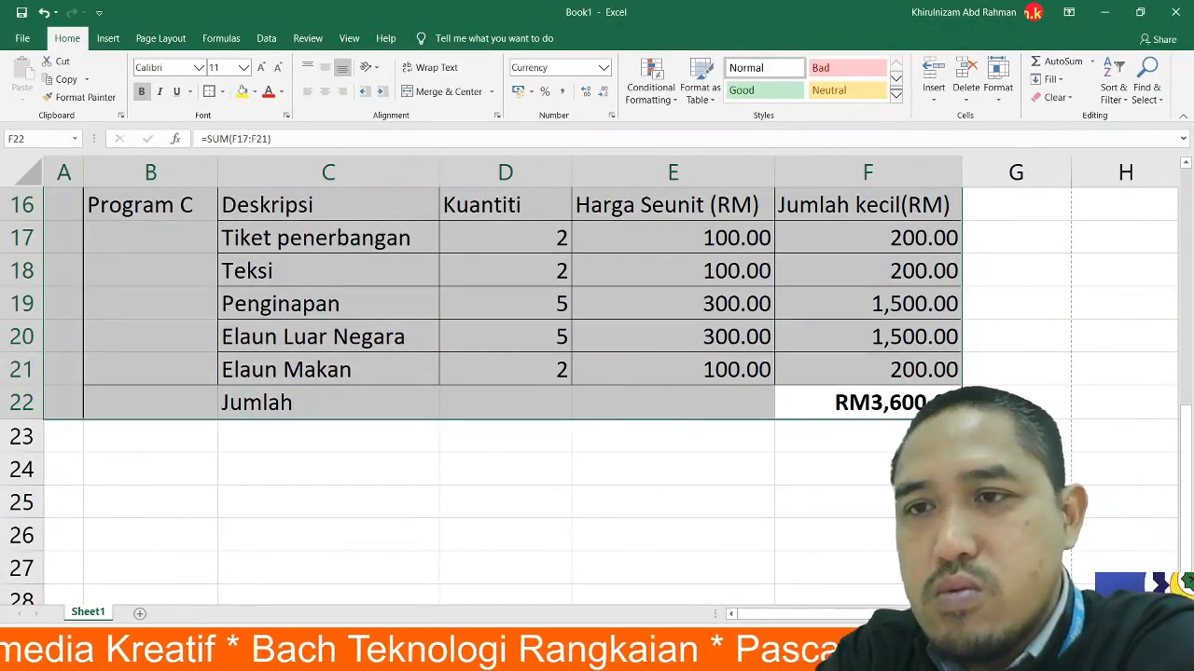
pyautogui.moveTo(1188, 228)
pyautogui.mouseDown()
pyautogui.moveTo(1187, 251)
pyautogui.moveTo(1187, 233)
pyautogui.mouseUp()
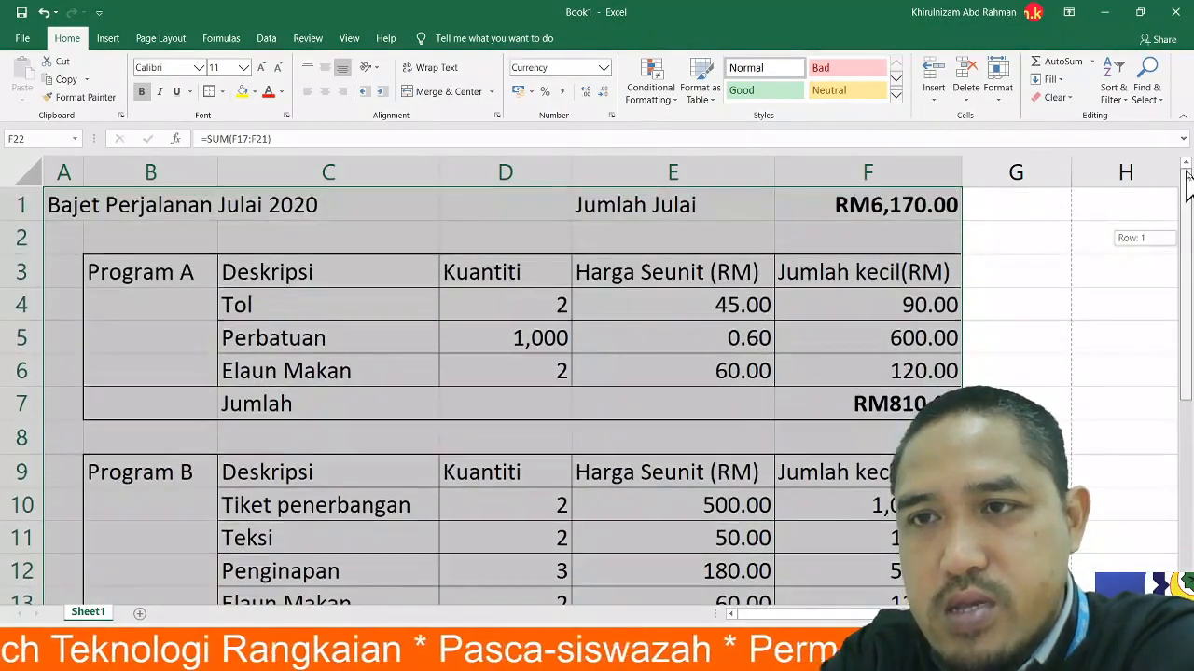
pyautogui.click(880, 205)
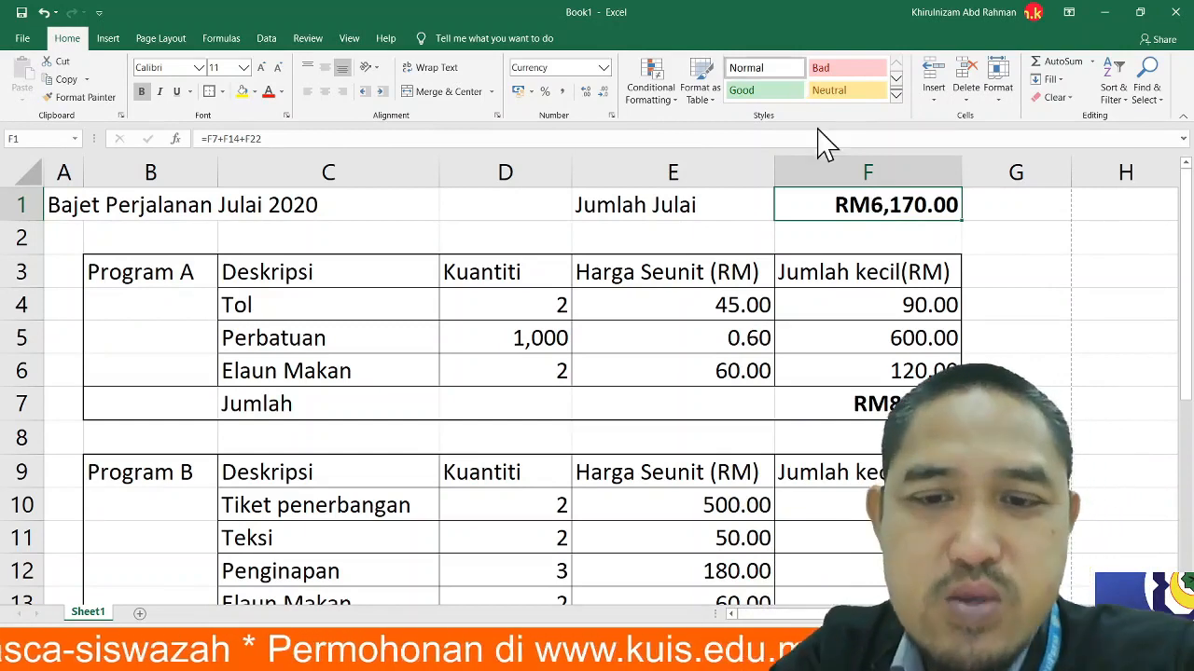
# - Minimize the Excel and Word windows, switch to Google Drive in the browser and show its options for creating new items
pyautogui.click(1106, 13)
pyautogui.click(1104, 13)
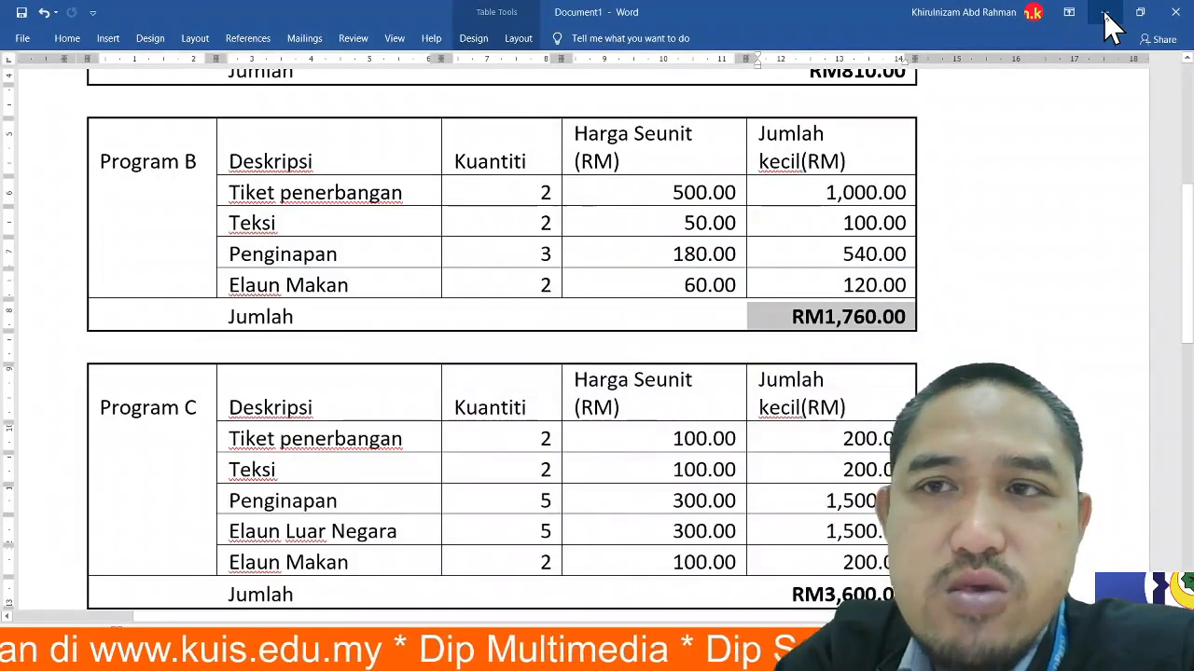
pyautogui.click(1104, 12)
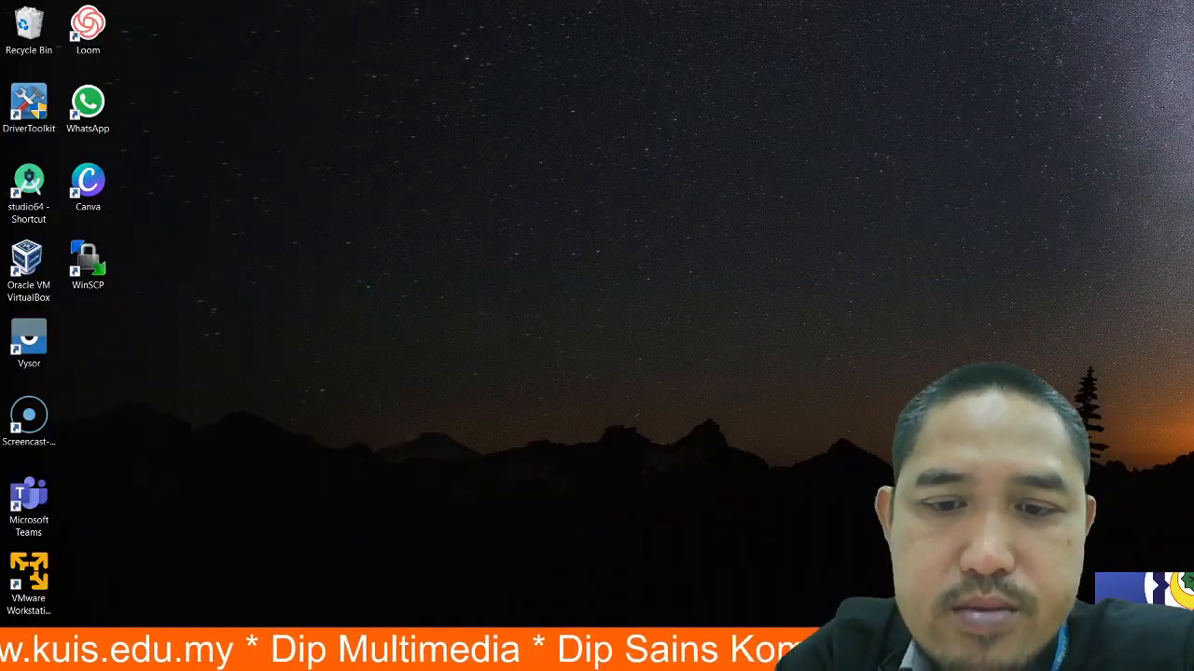
pyautogui.moveTo(704, 657)
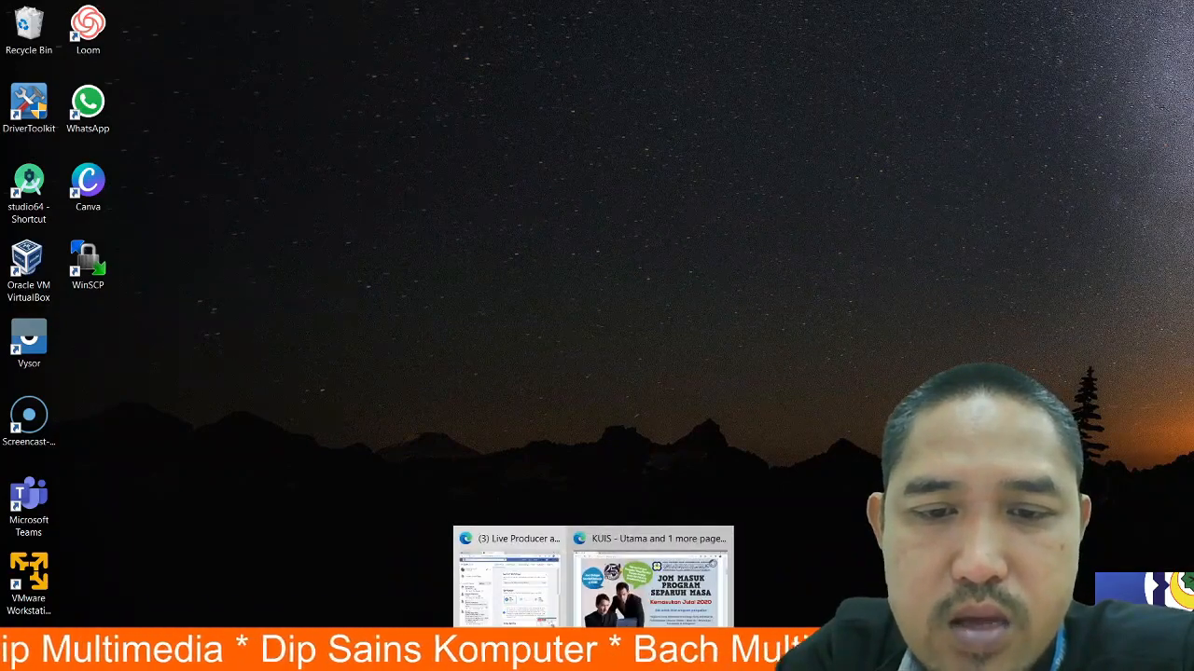
pyautogui.click(653, 578)
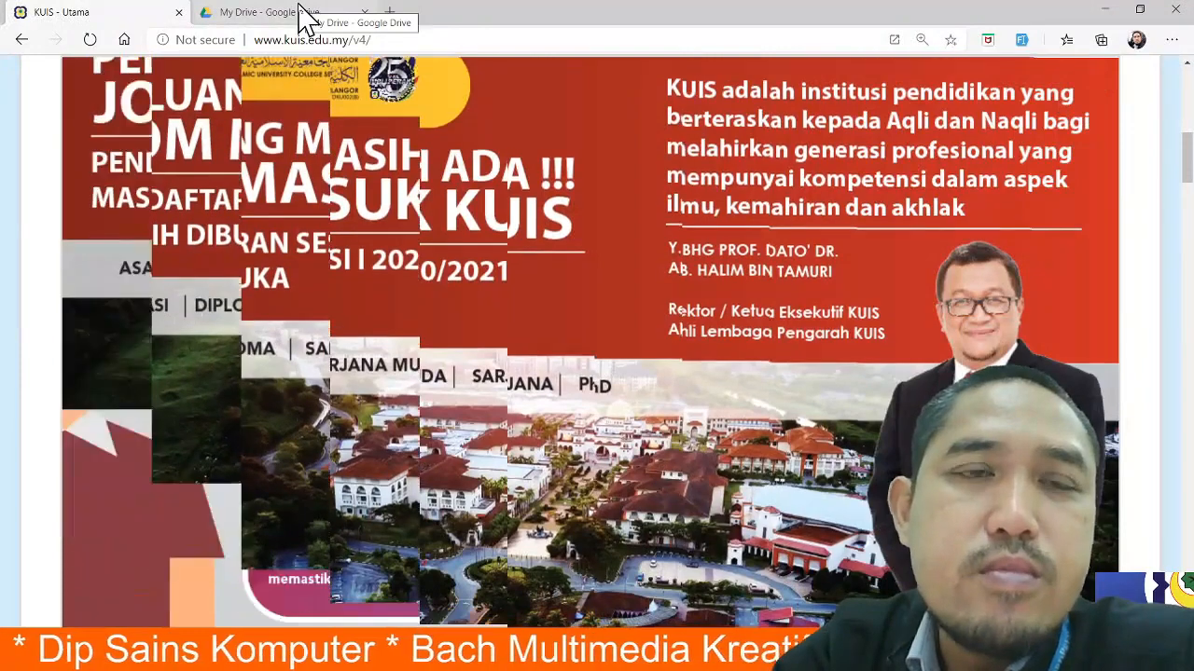
pyautogui.click(308, 13)
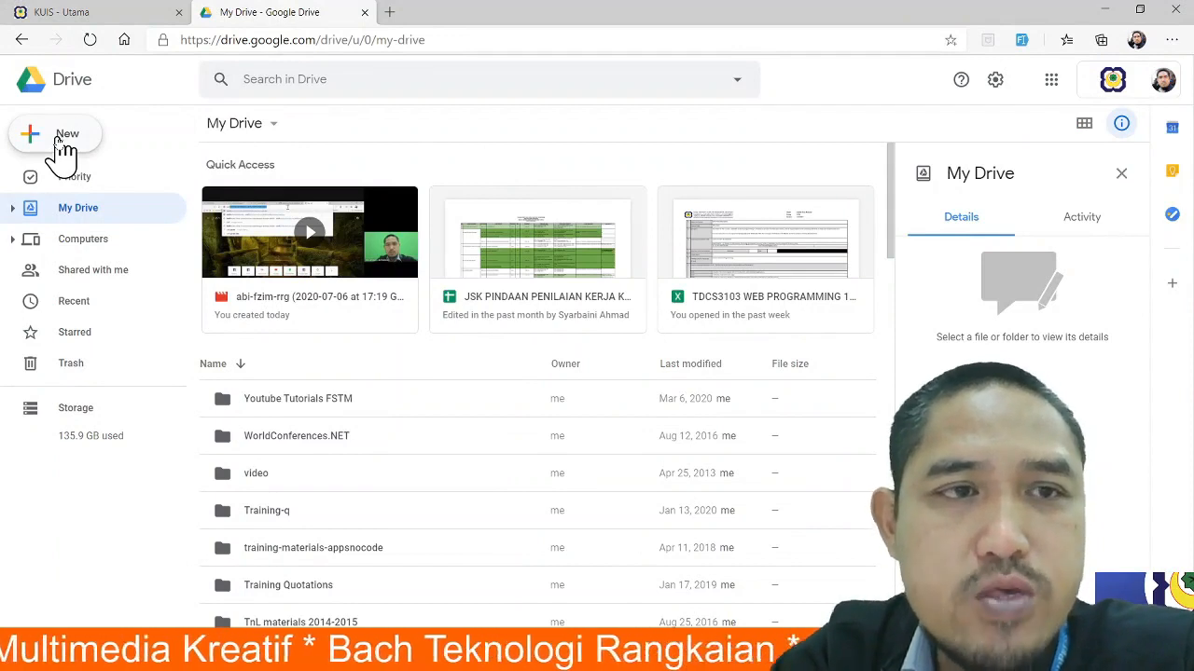
pyautogui.click(63, 144)
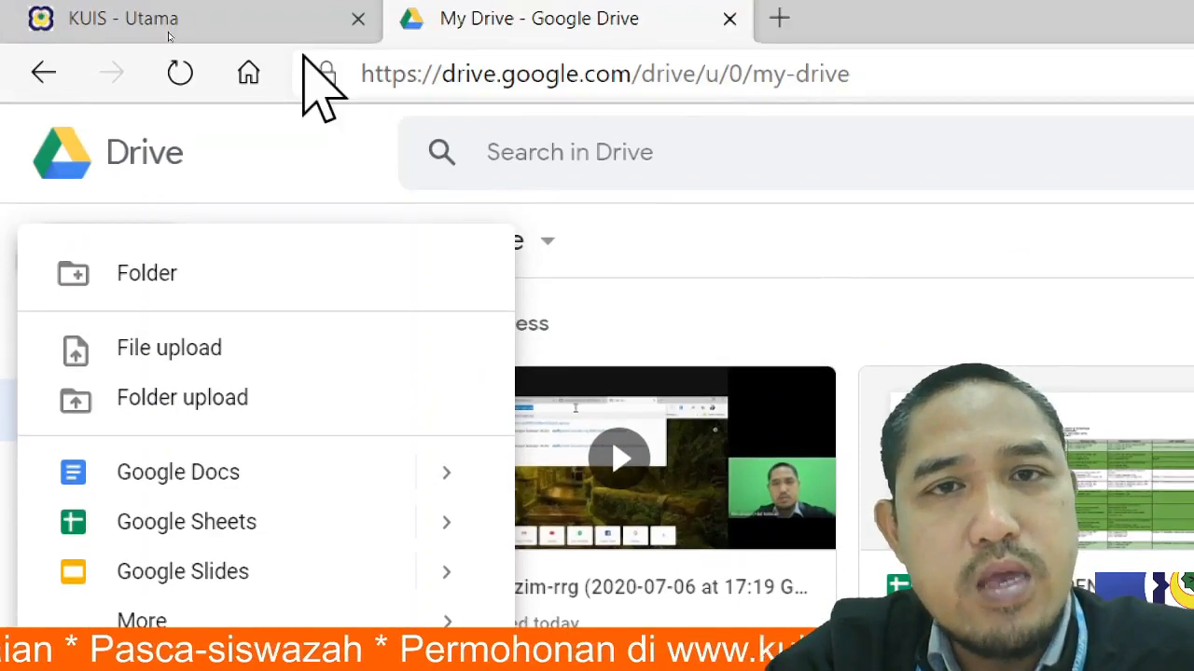
# - Load drive.google.com and create a new blank Google Sheets spreadsheet
pyautogui.click(930, 73)
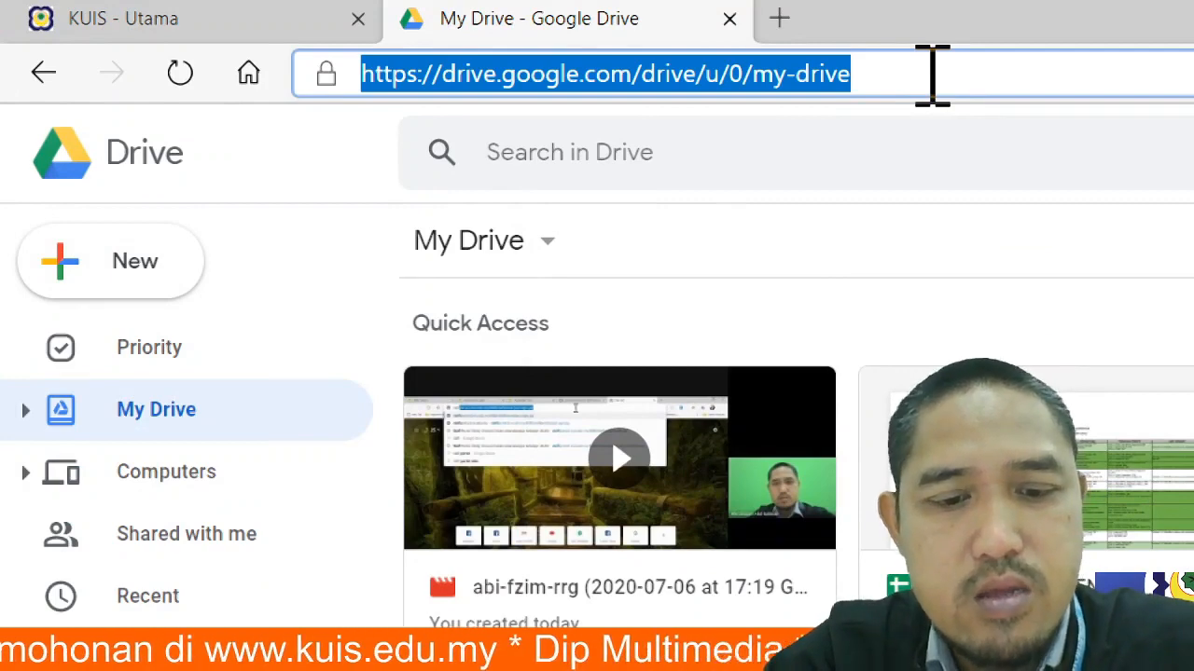
pyautogui.write('d')
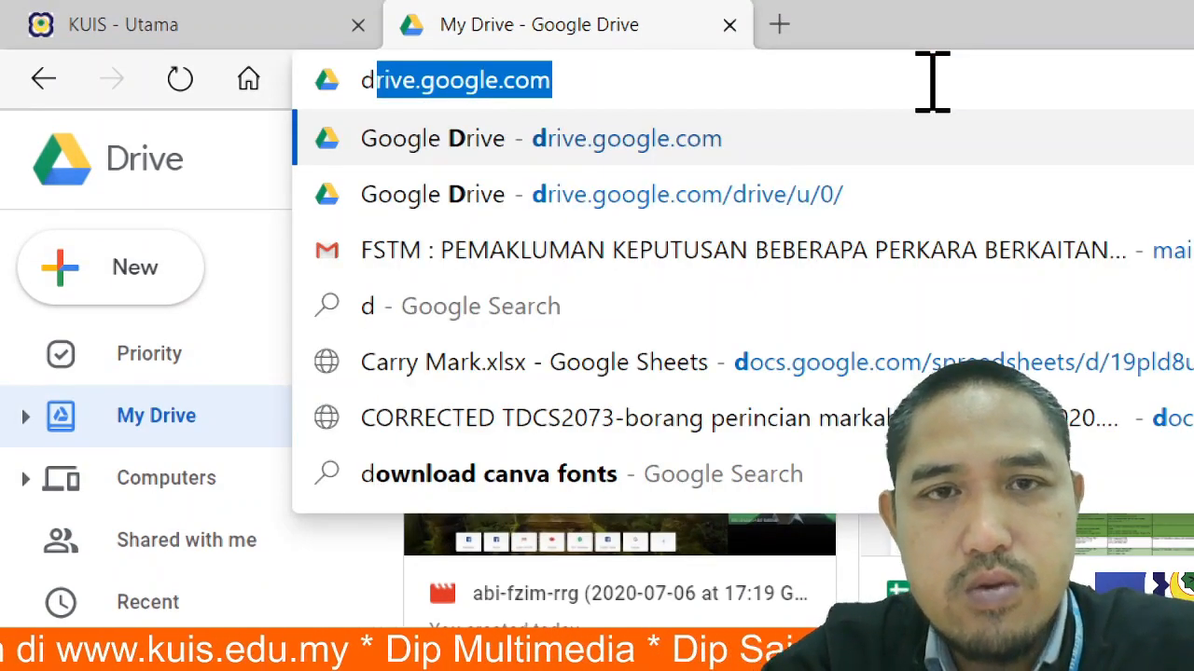
pyautogui.press('Right')
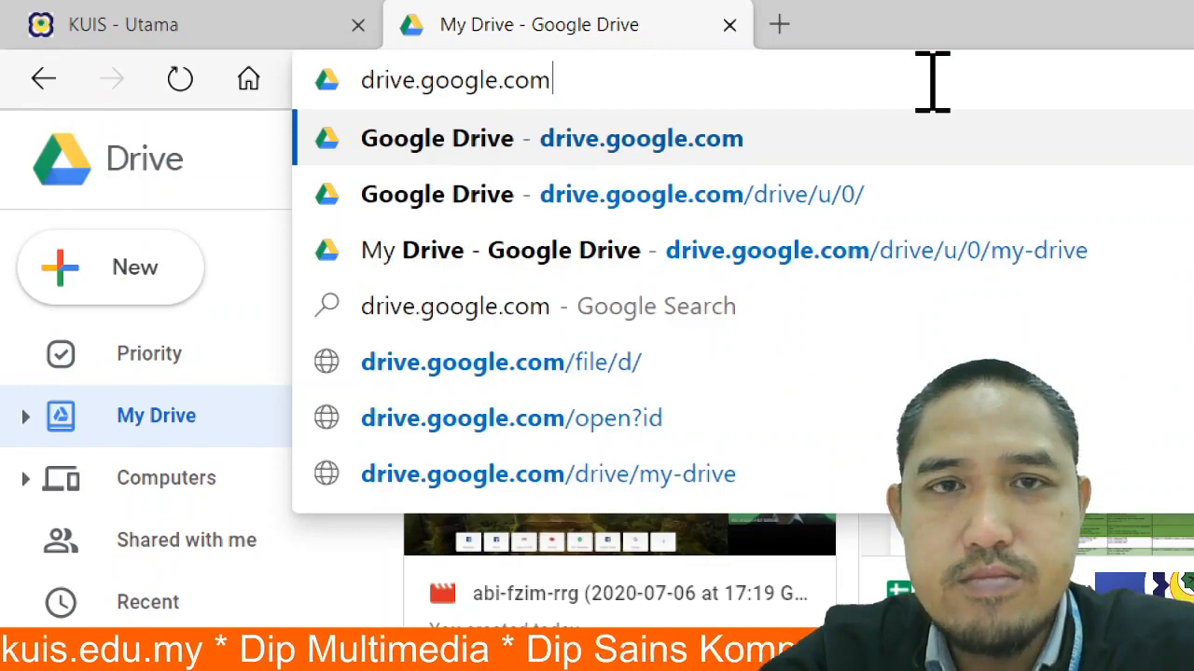
pyautogui.press('Return')
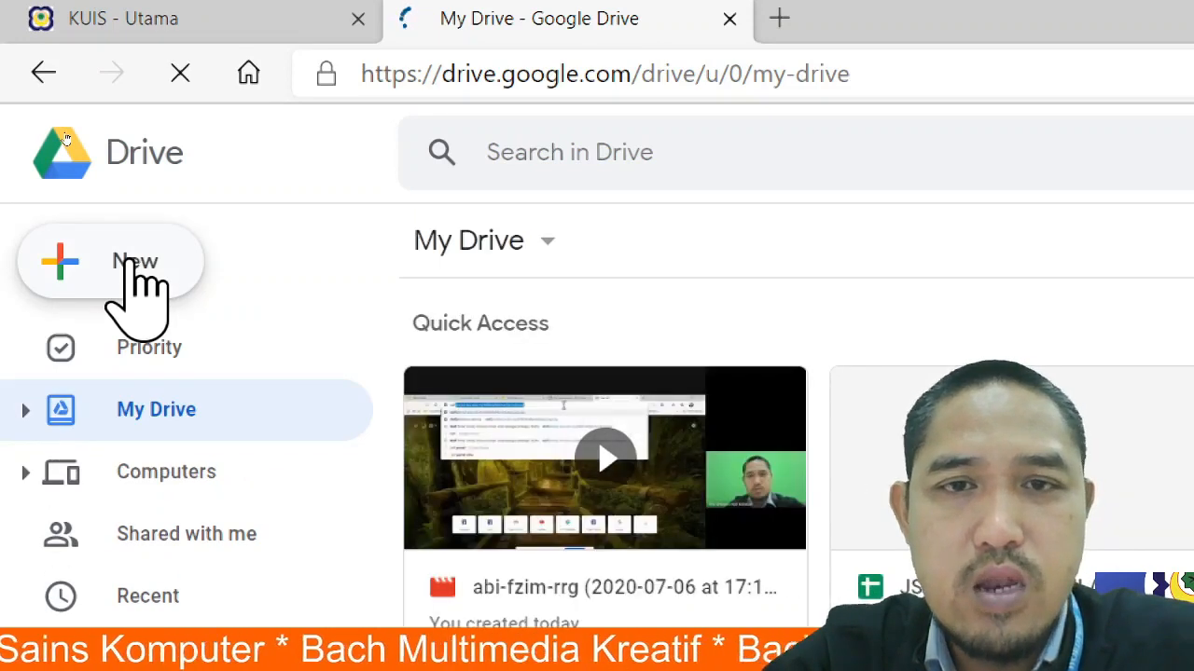
pyautogui.click(129, 263)
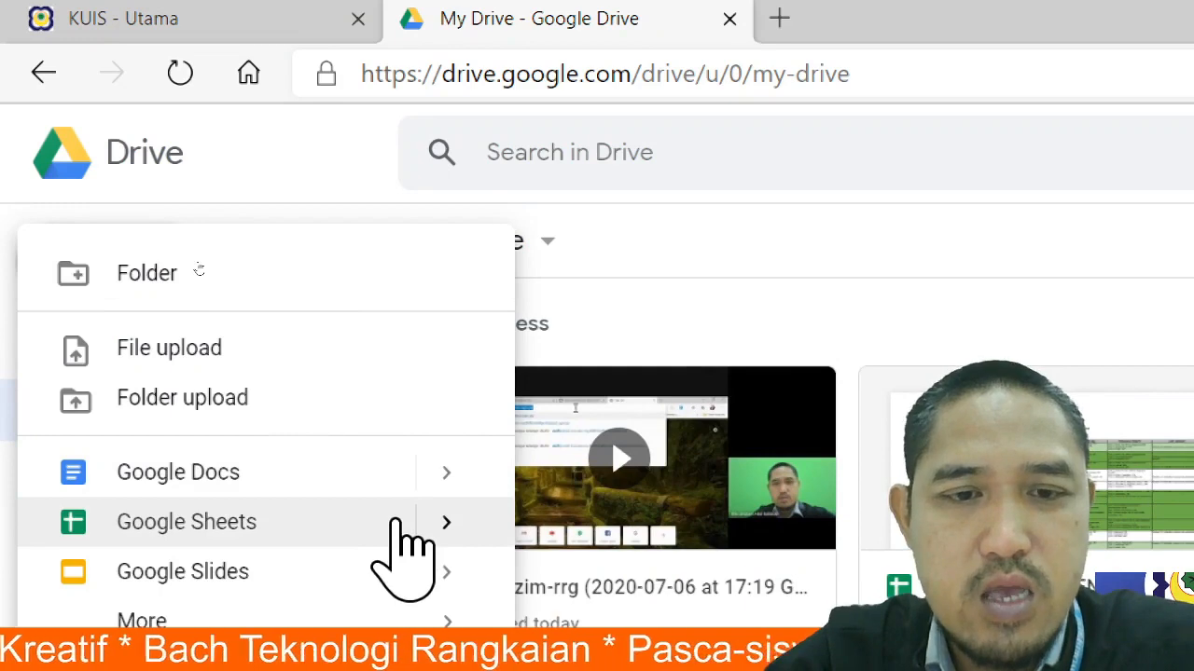
pyautogui.click(397, 522)
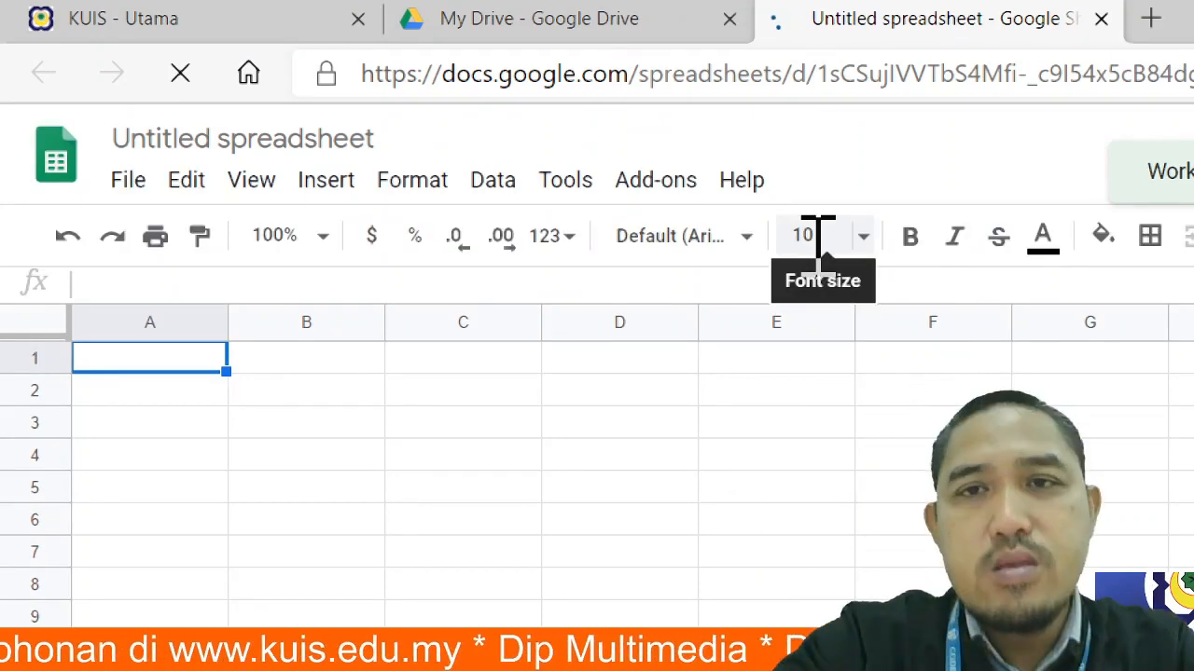
# - Examine the new Google Sheets spreadsheet's formatting tools, additional tools and function categories
pyautogui.click(557, 20)
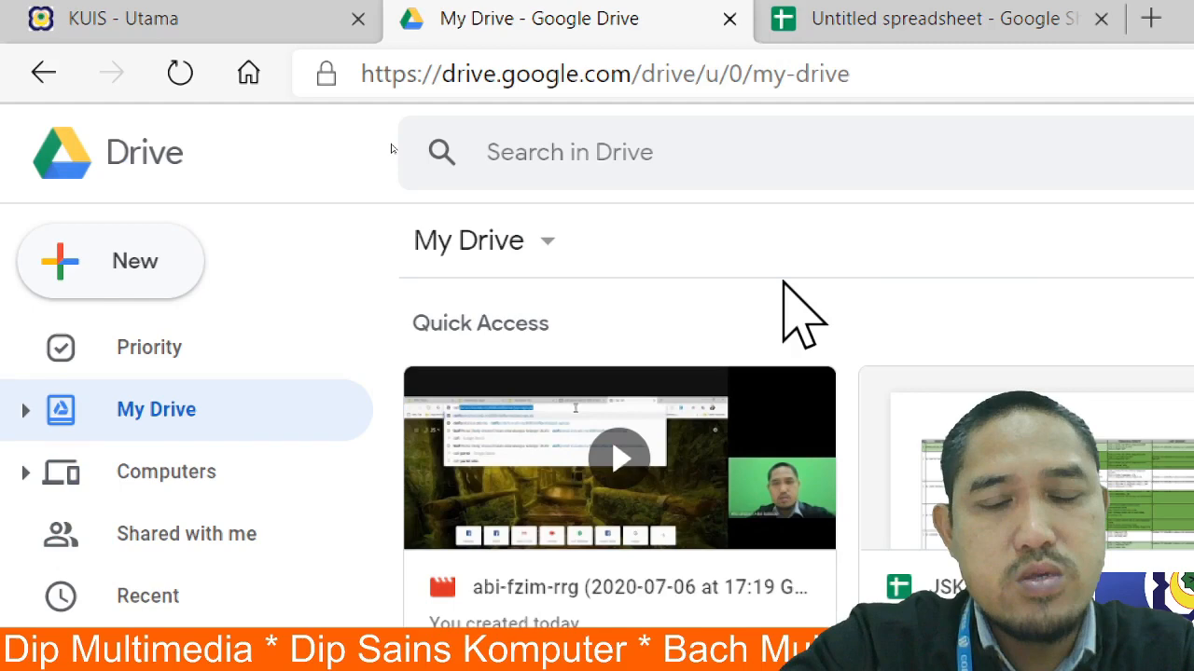
pyautogui.click(974, 35)
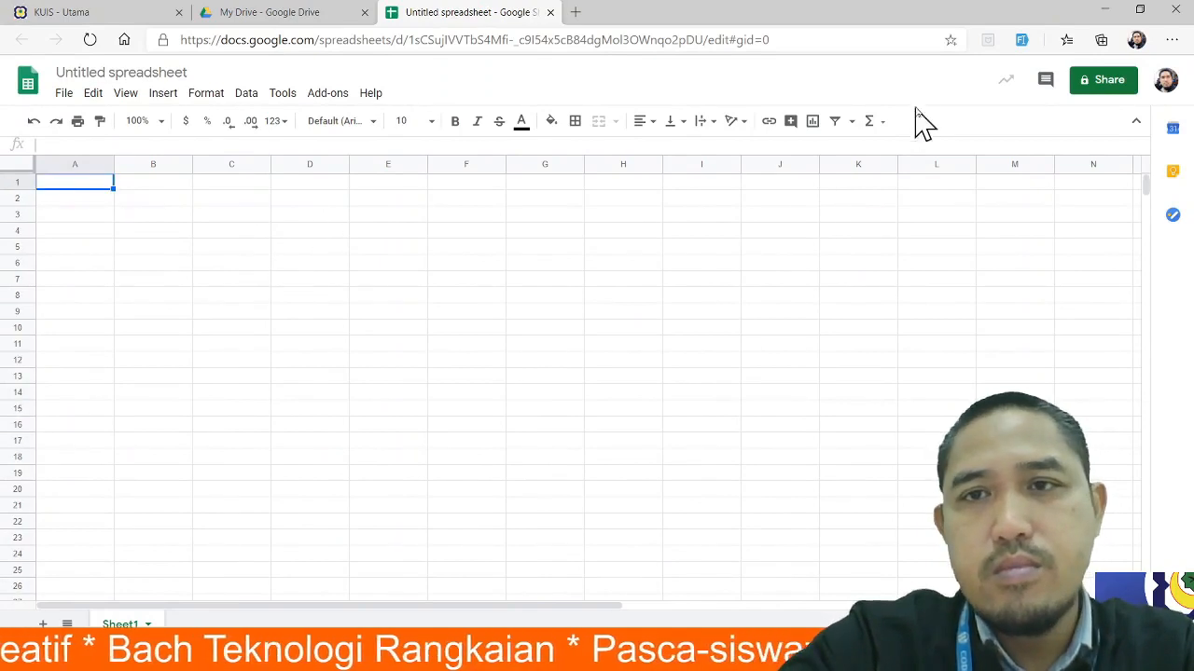
pyautogui.hotkey('ctrl', '+')
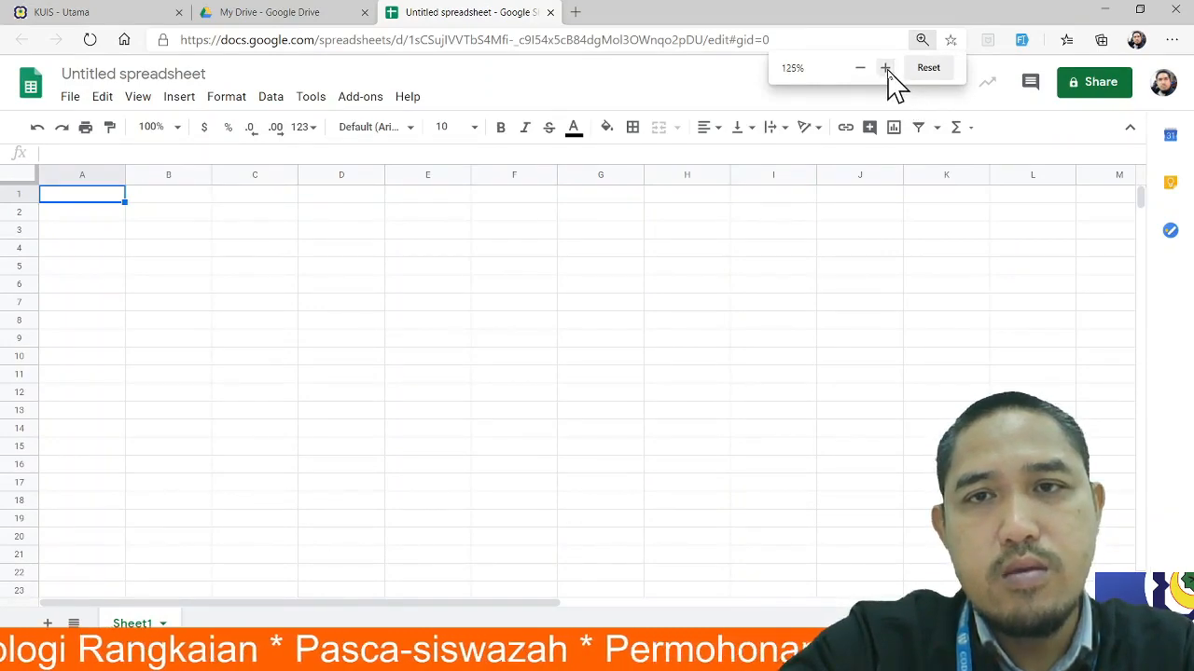
pyautogui.click(885, 67)
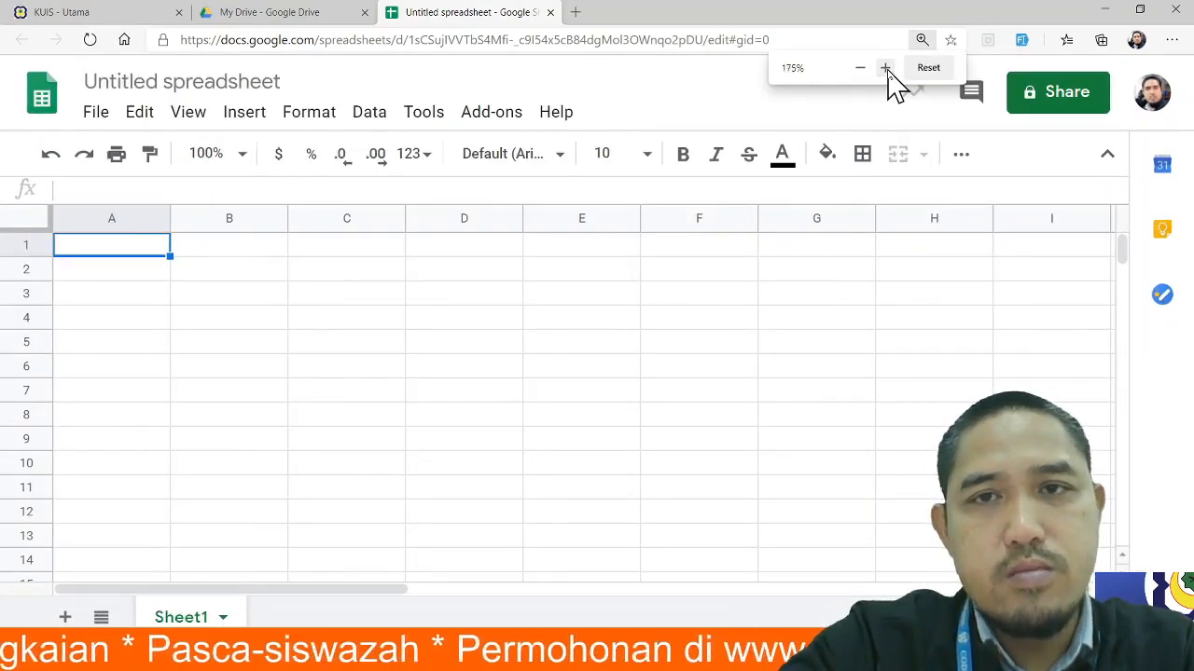
pyautogui.click(275, 313)
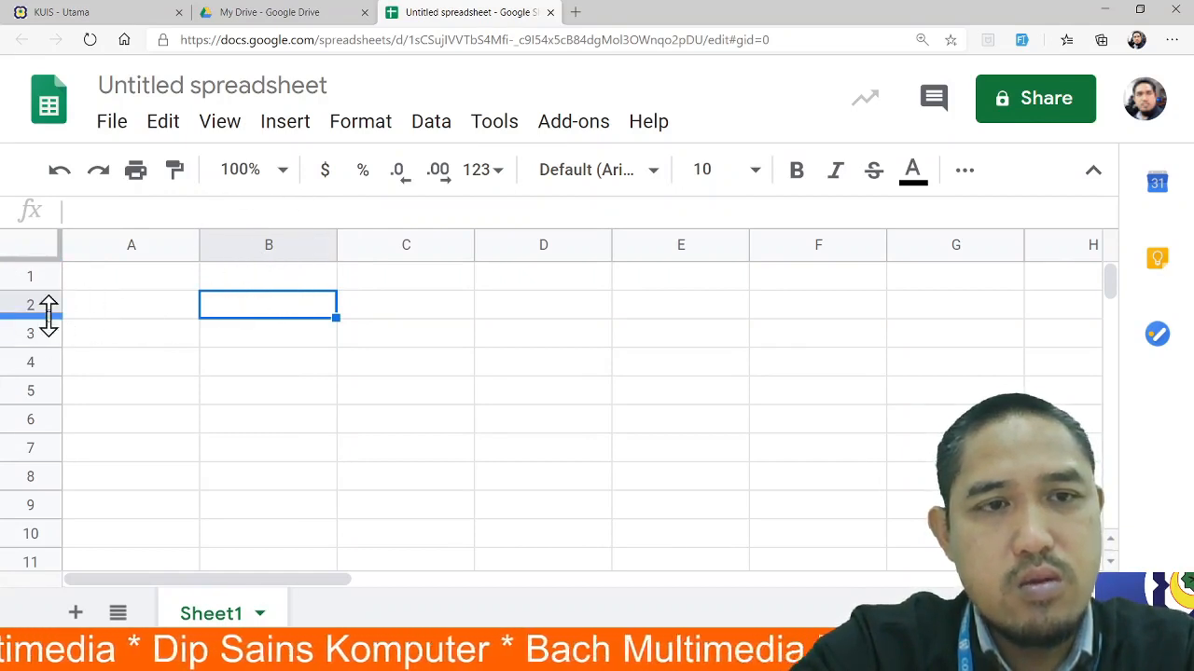
pyautogui.click(438, 182)
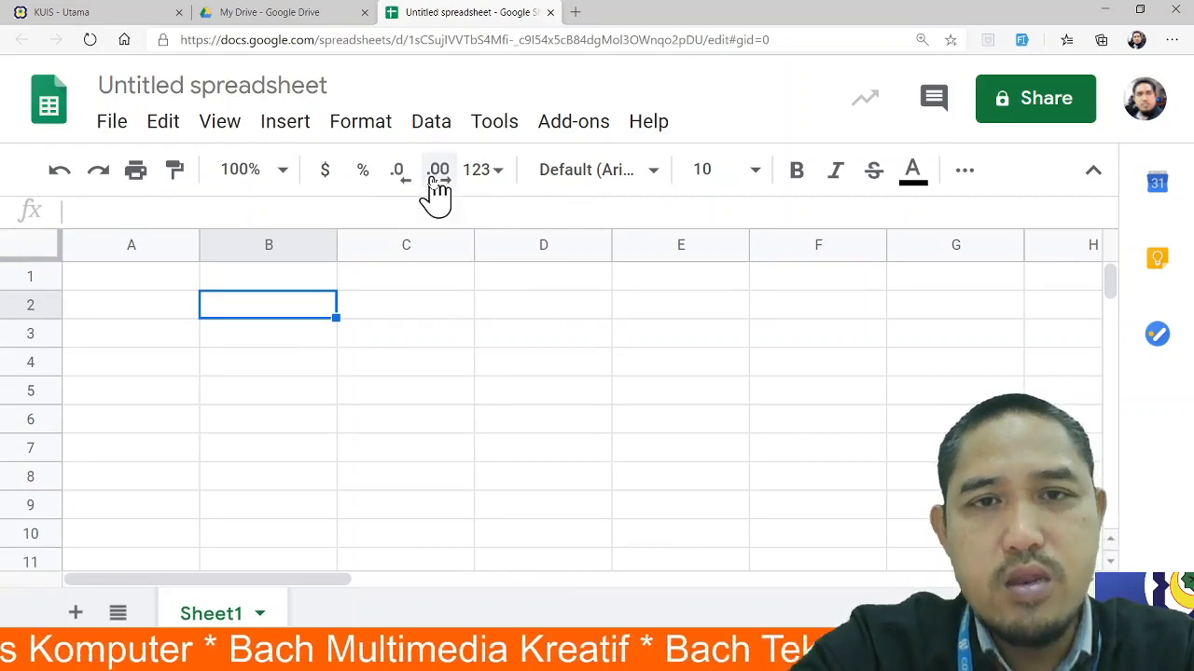
pyautogui.click(965, 177)
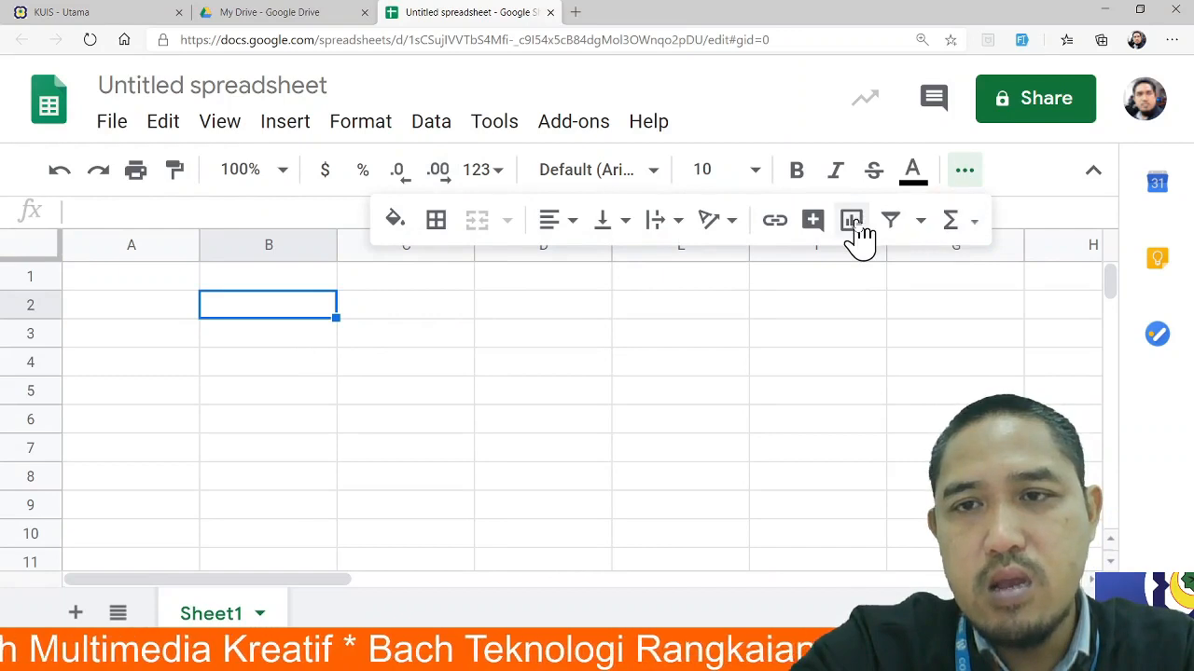
pyautogui.click(973, 224)
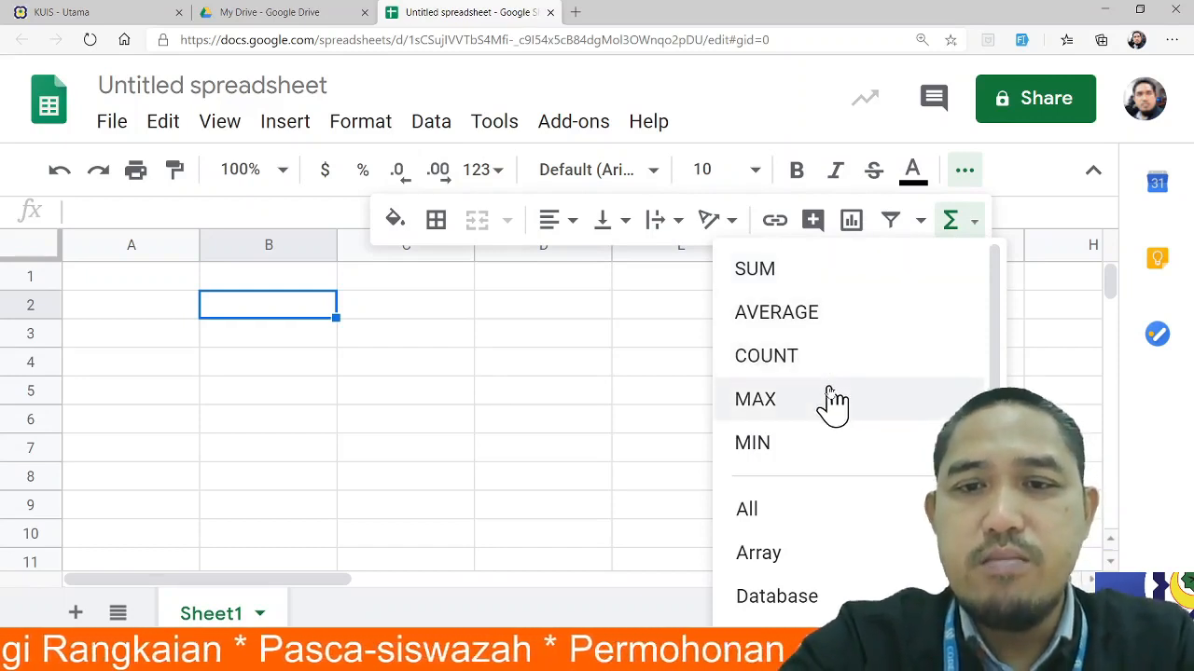
pyautogui.moveTo(995, 332); pyautogui.dragTo(995, 506)
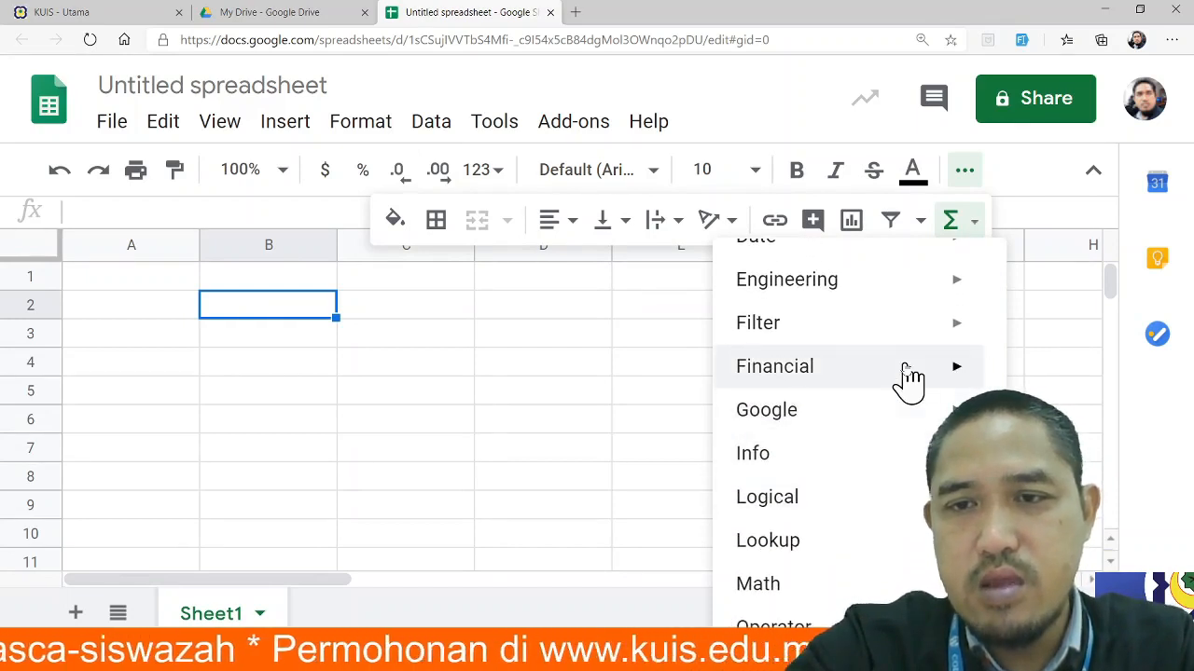
pyautogui.moveTo(905, 369)
pyautogui.click(1047, 186)
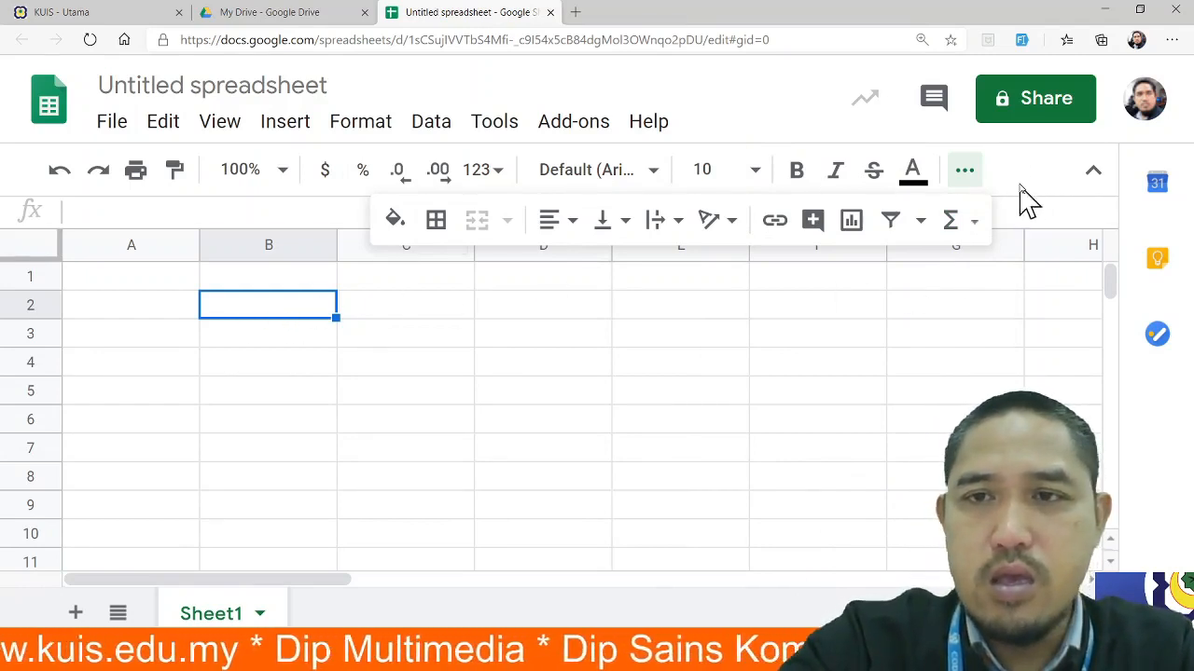
# - Switch to the Excel workbook Book1 and copy the budget title text from cell A1
pyautogui.hotkey('alt', 'Tab')
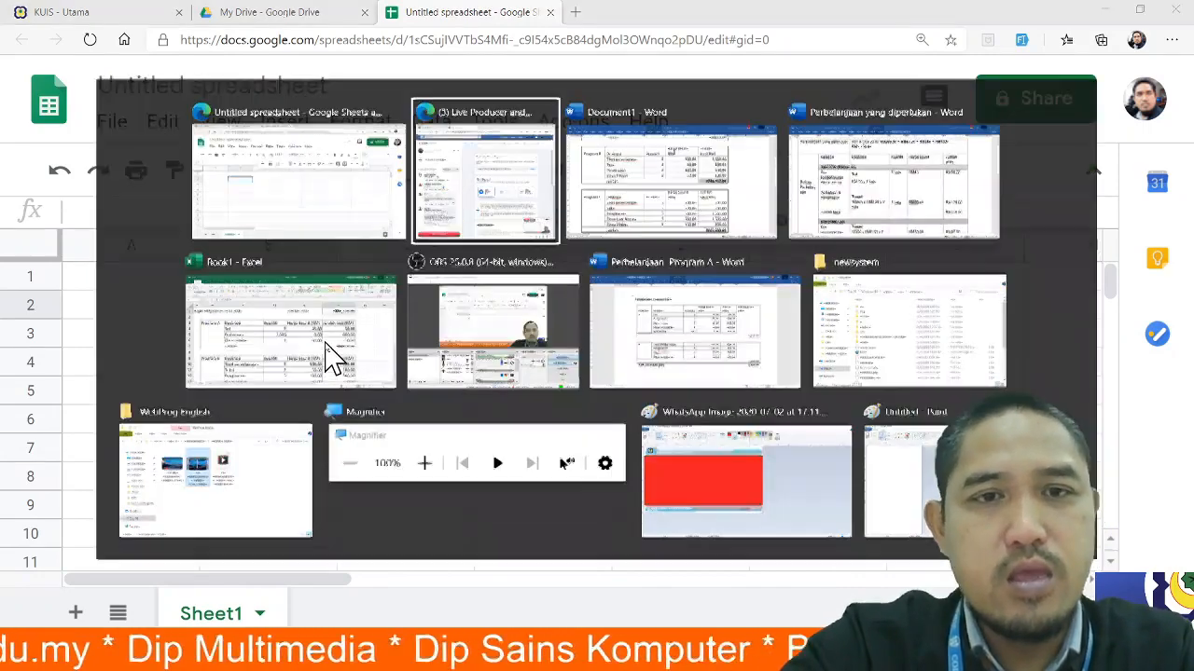
pyautogui.hotkey('alt', 'Tab')
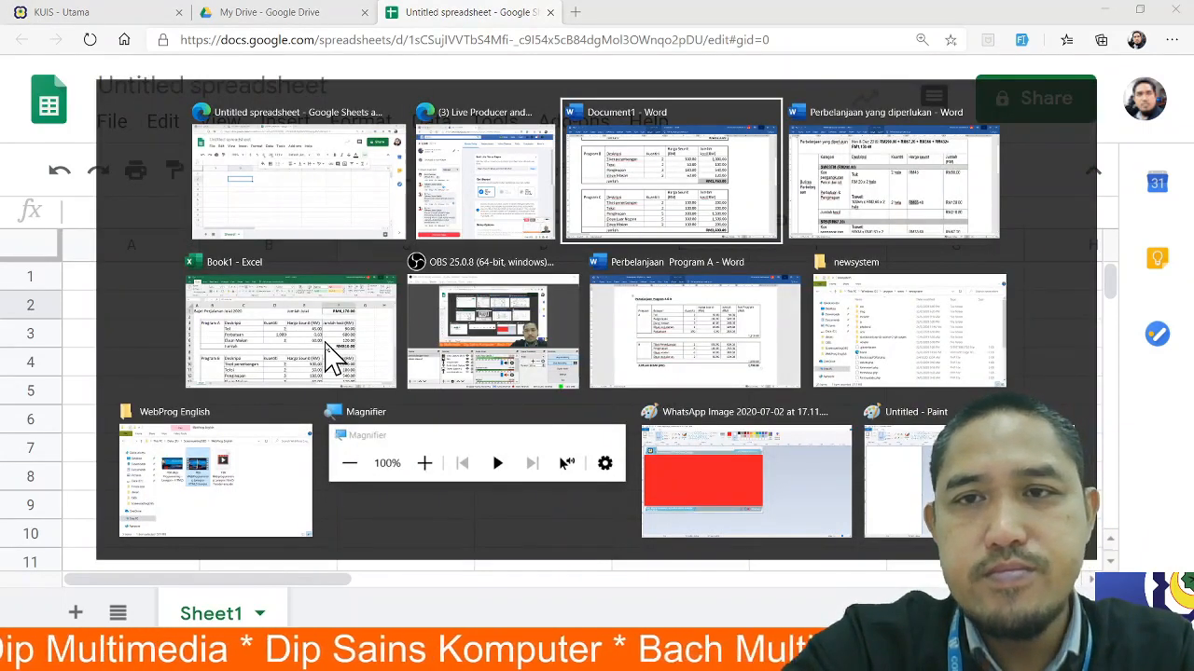
pyautogui.hotkey('alt', 'Tab')
pyautogui.hotkey('alt', 'Tab')
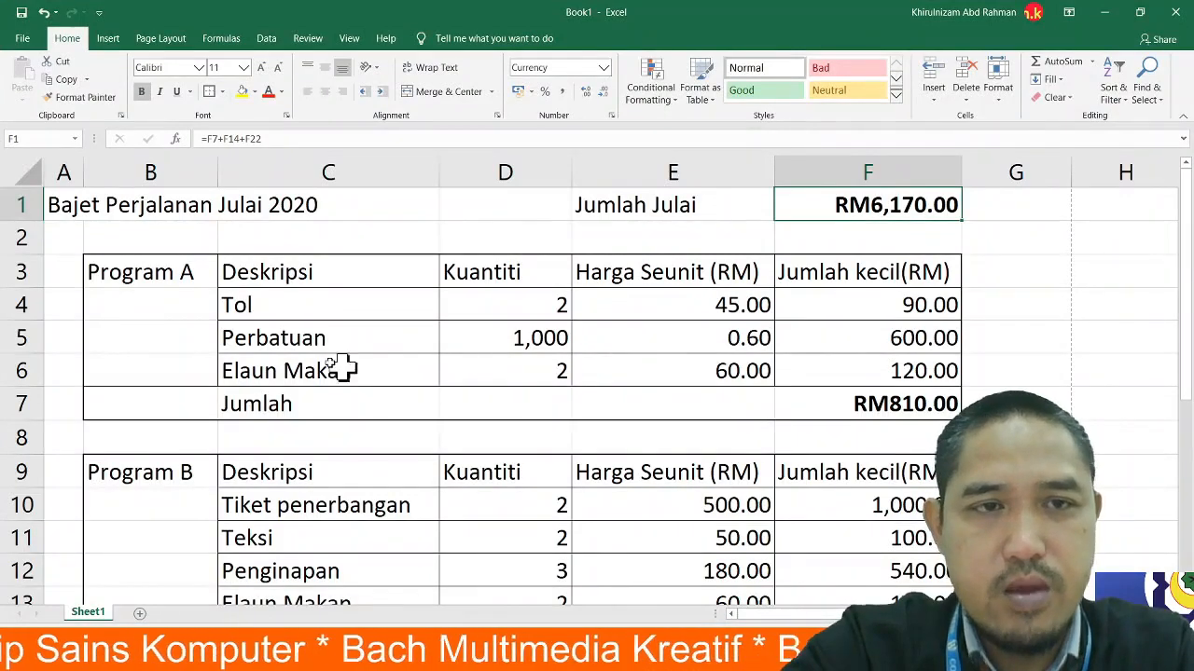
pyautogui.click(58, 209)
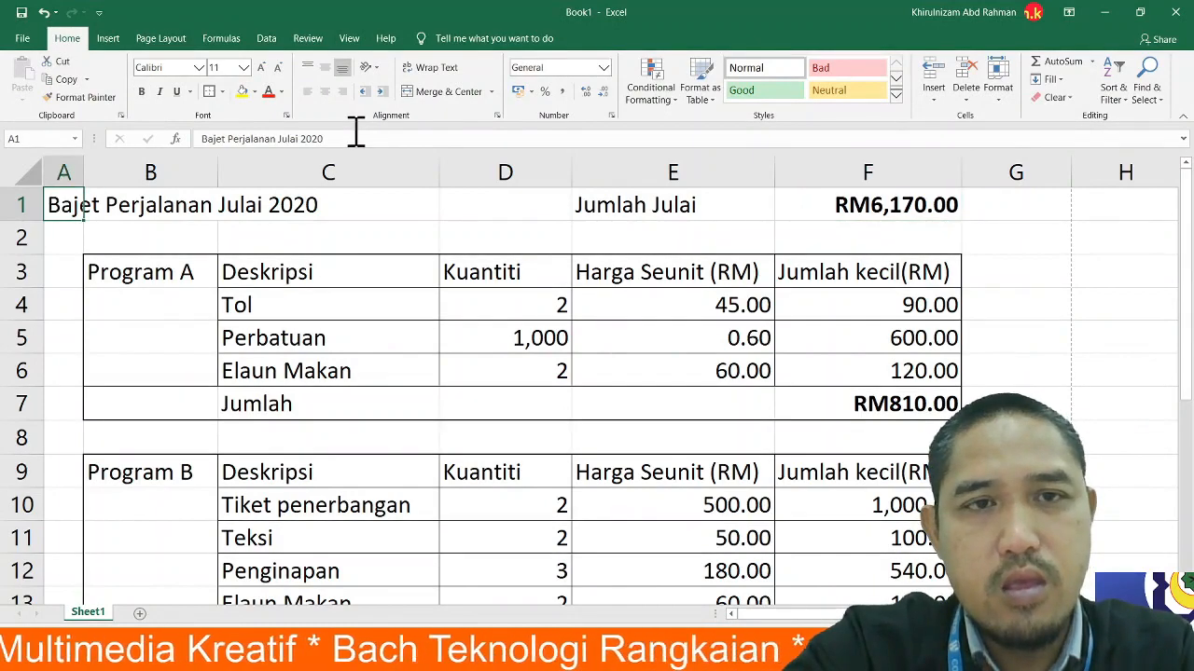
pyautogui.write('20')
# - Switch back to Google Sheets and enter the title "Bajet Perjalanan Julai 2020" in cell A1
pyautogui.hotkey('alt', 'Tab')
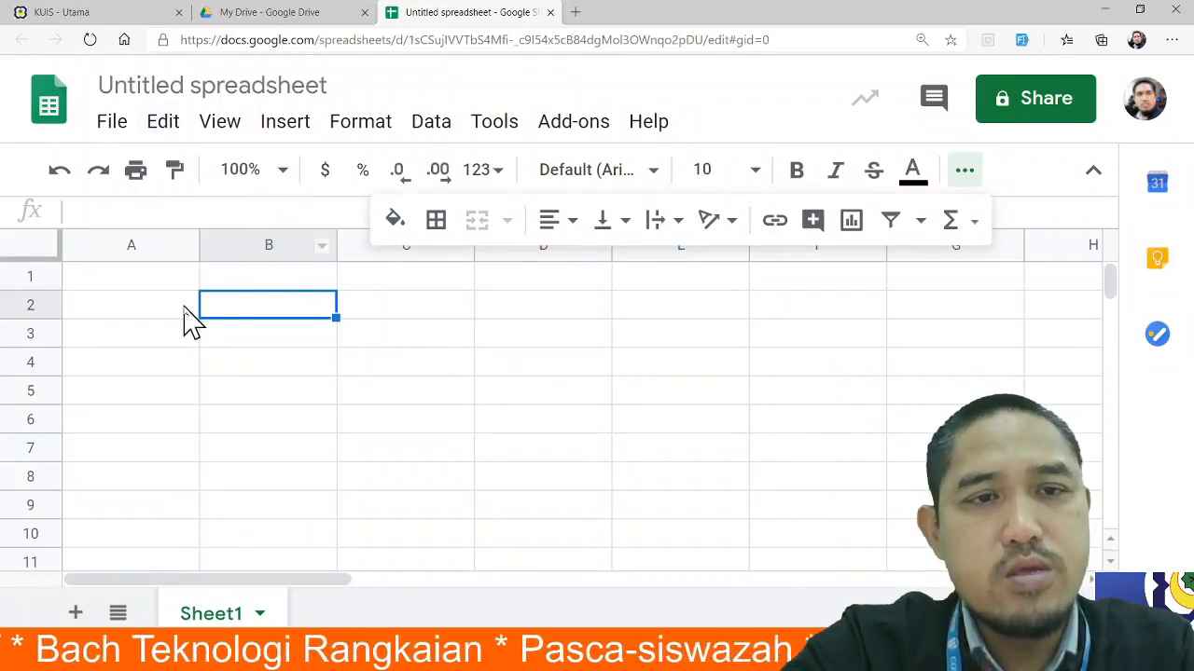
pyautogui.doubleClick(154, 280)
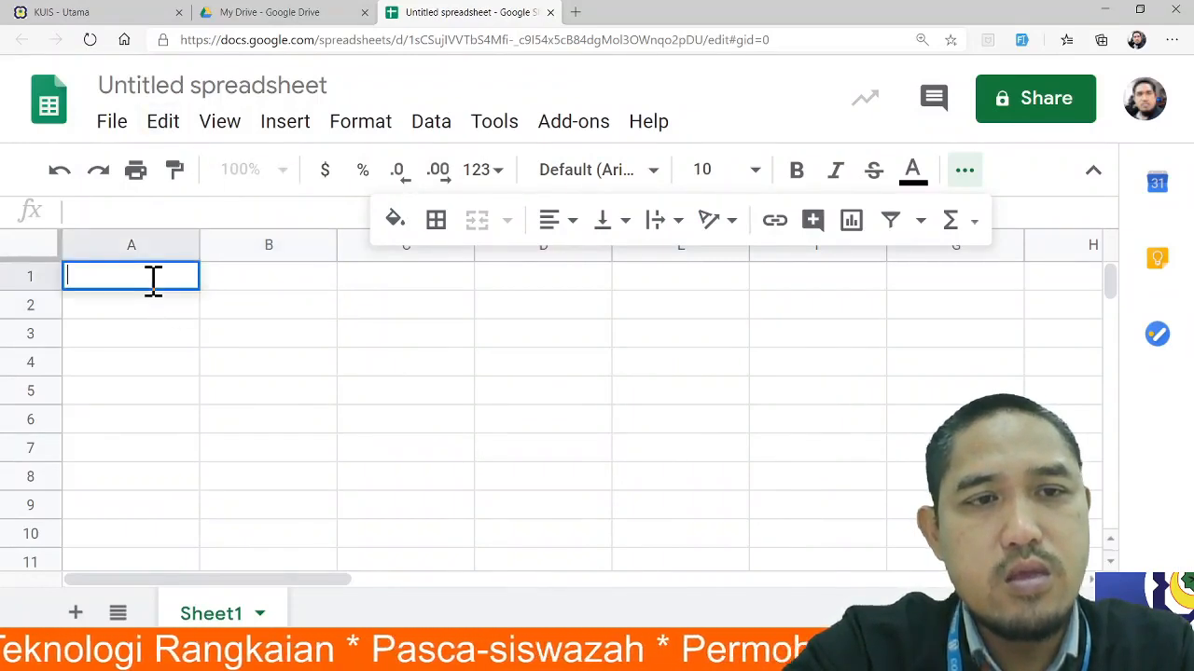
pyautogui.write('Bajet Perjalanan Julai 2020')
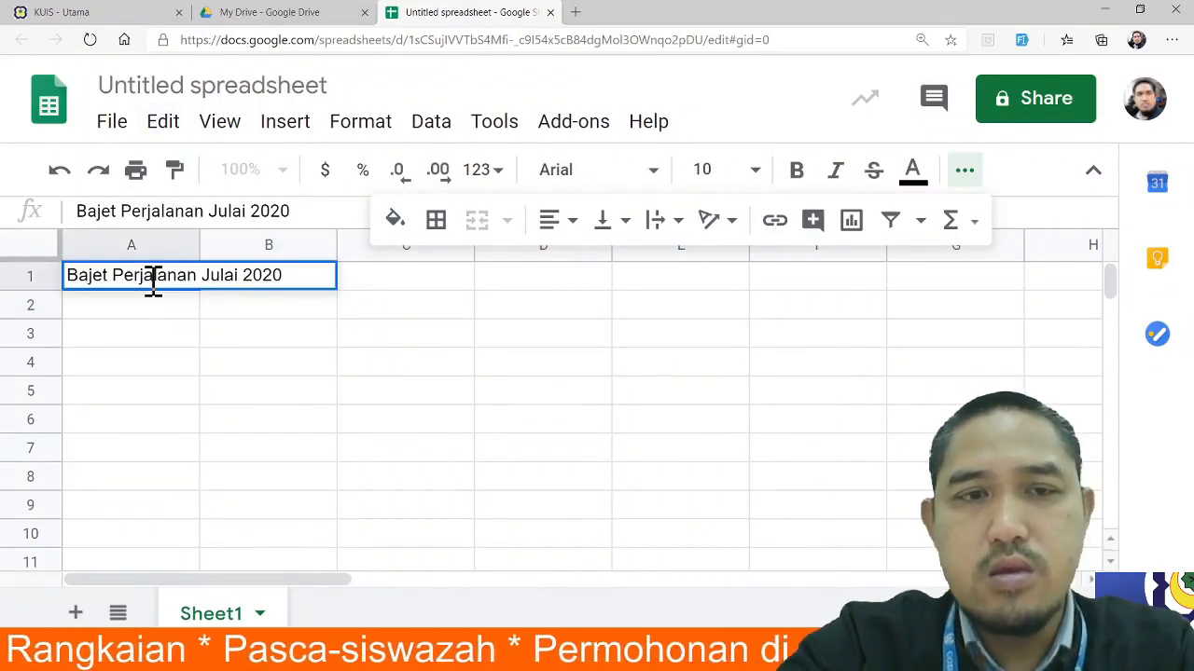
pyautogui.press('Return')
# - Narrow column A and dismiss the tip about the document status
pyautogui.click(248, 343)
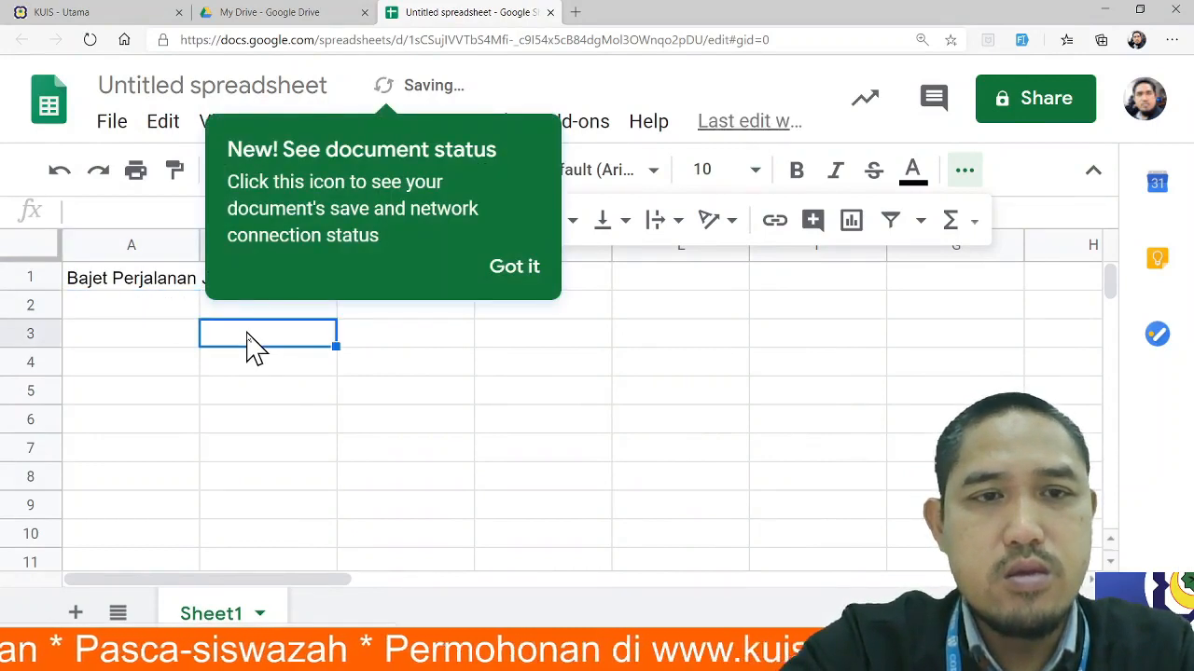
pyautogui.moveTo(197, 246); pyautogui.dragTo(140, 249)
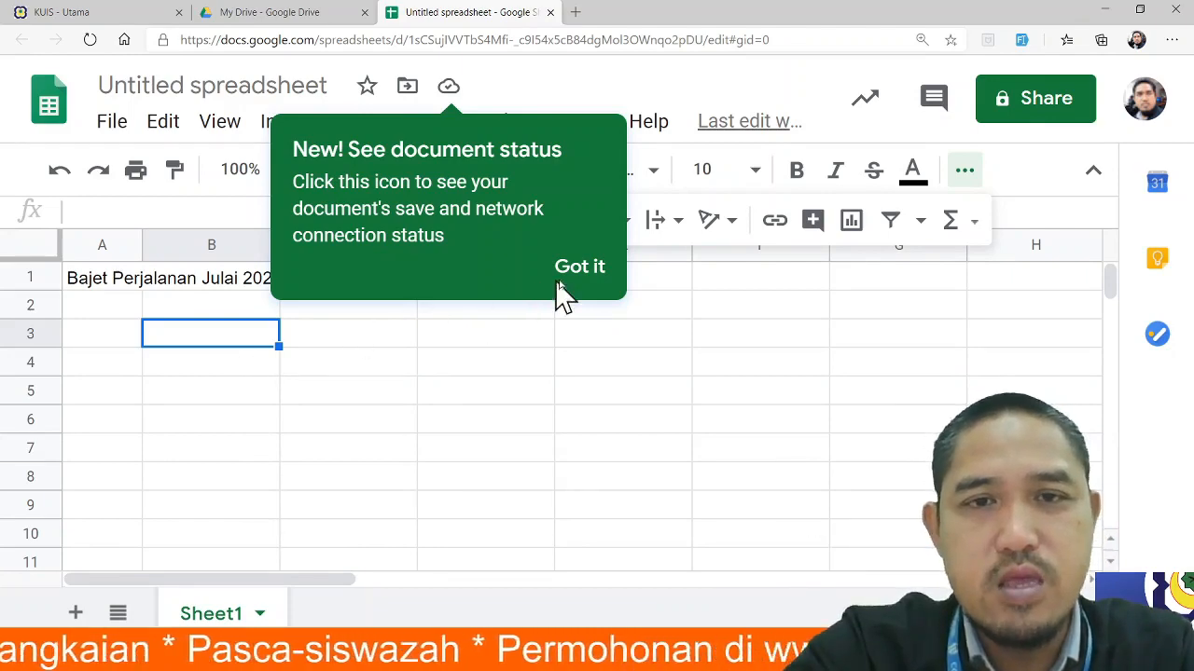
pyautogui.click(588, 270)
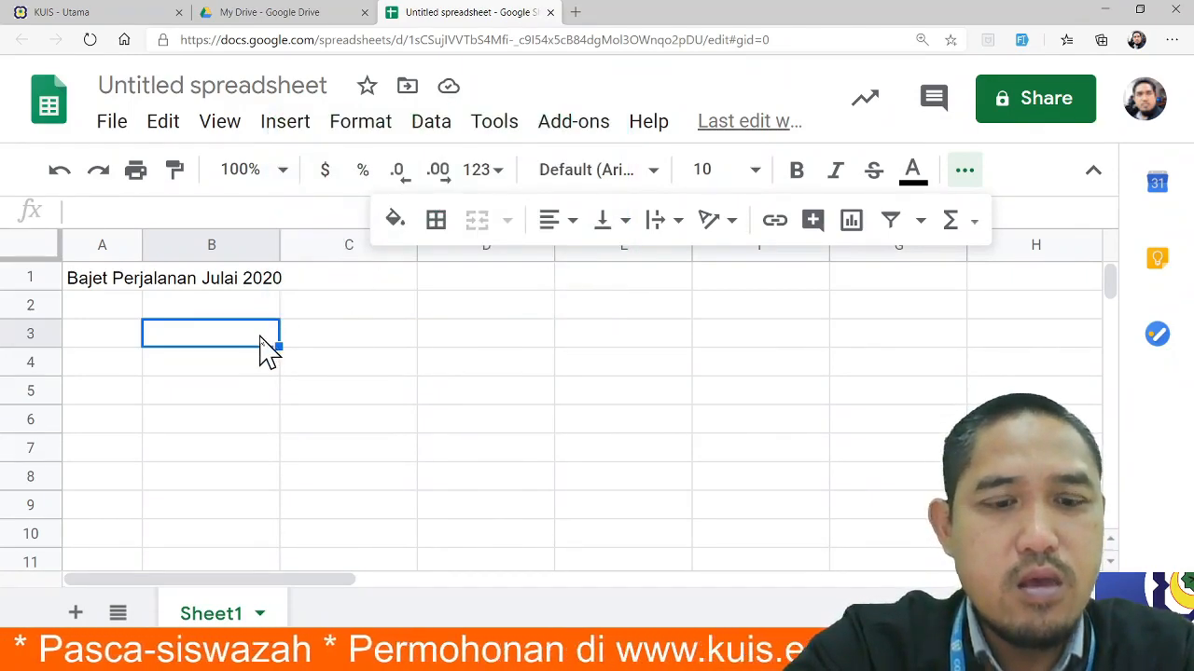
# - Following the Excel budget, enter "Program A" in B3 and the heading "Deskripsi" in C3 of the Google Sheets spreadsheet
pyautogui.hotkey('alt', 'Tab')
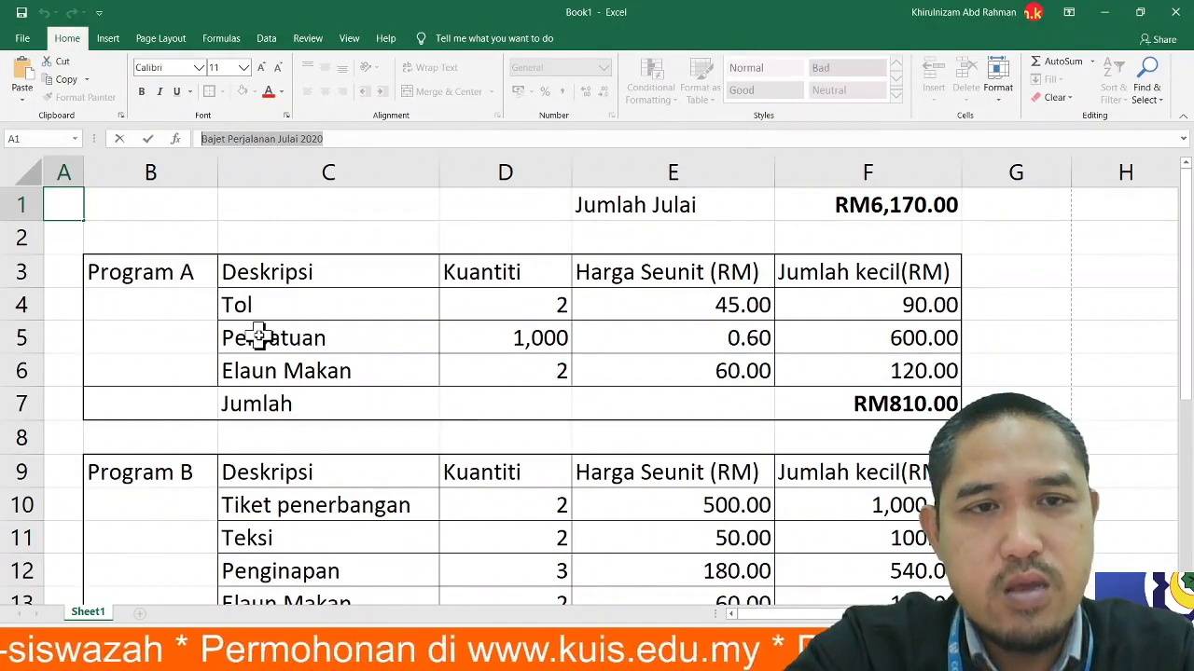
pyautogui.hotkey('alt', 'Tab')
pyautogui.write('Program')
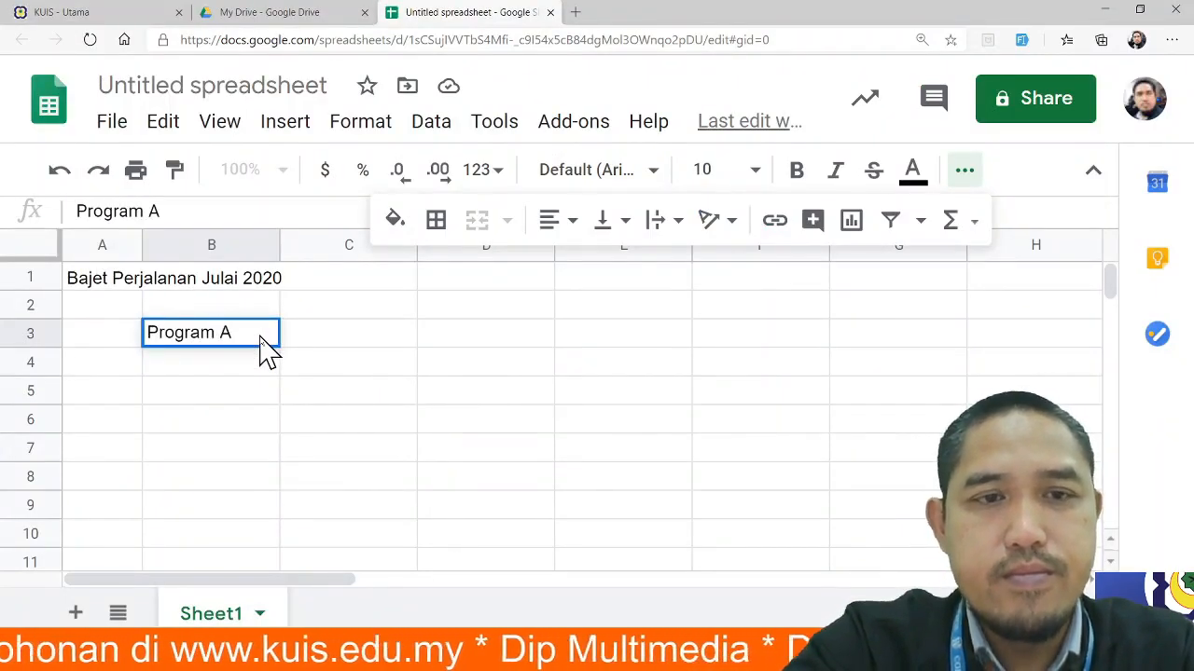
pyautogui.click(367, 338)
pyautogui.hotkey('alt', 'Tab')
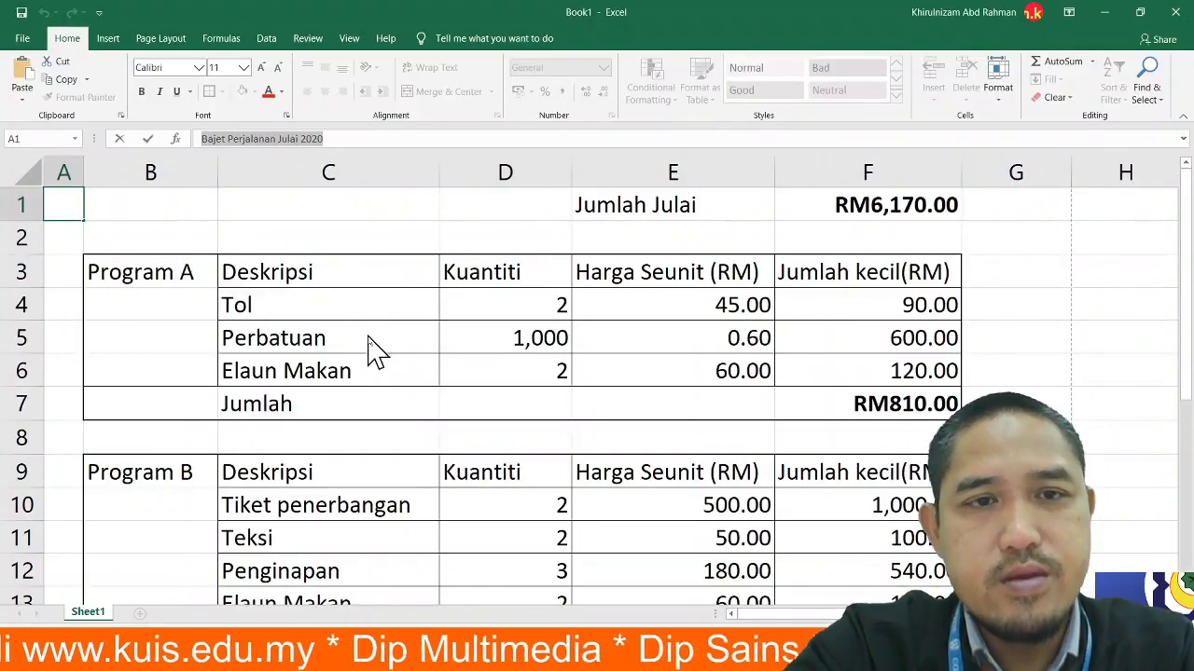
pyautogui.hotkey('alt', 'Tab')
pyautogui.write('De')
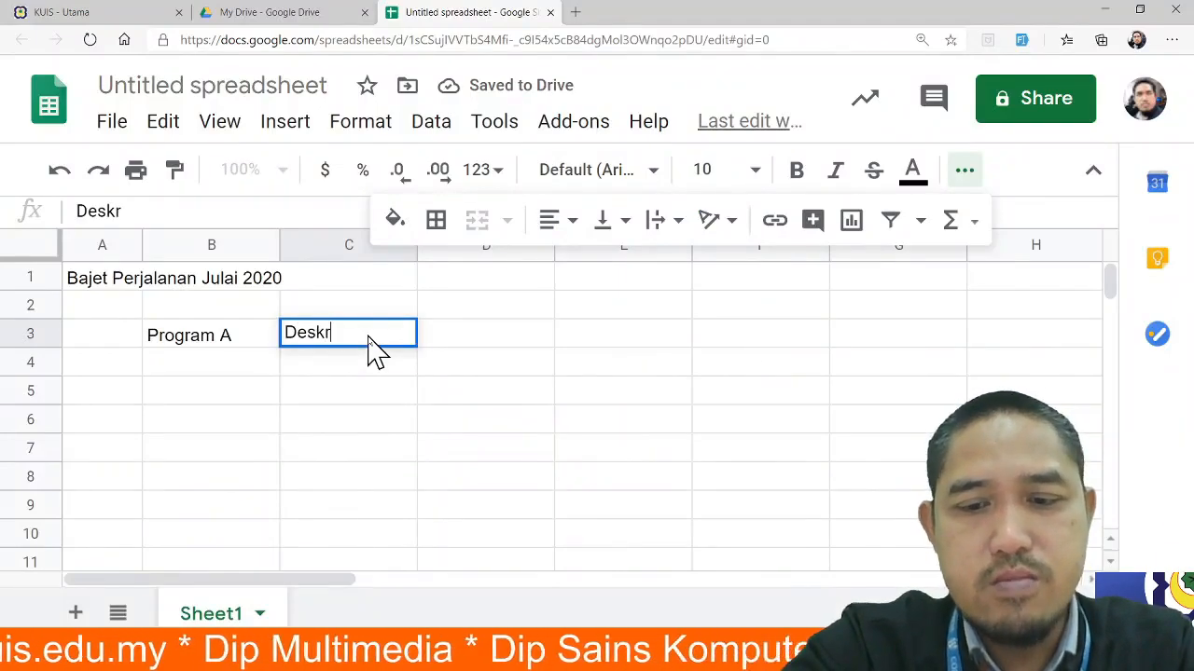
pyautogui.write('ipsi')
# - Check the next heading in the Excel budget and enter "Kuantiti" in D3 of the Google Sheets spreadsheet
pyautogui.hotkey('alt', 'Tab')
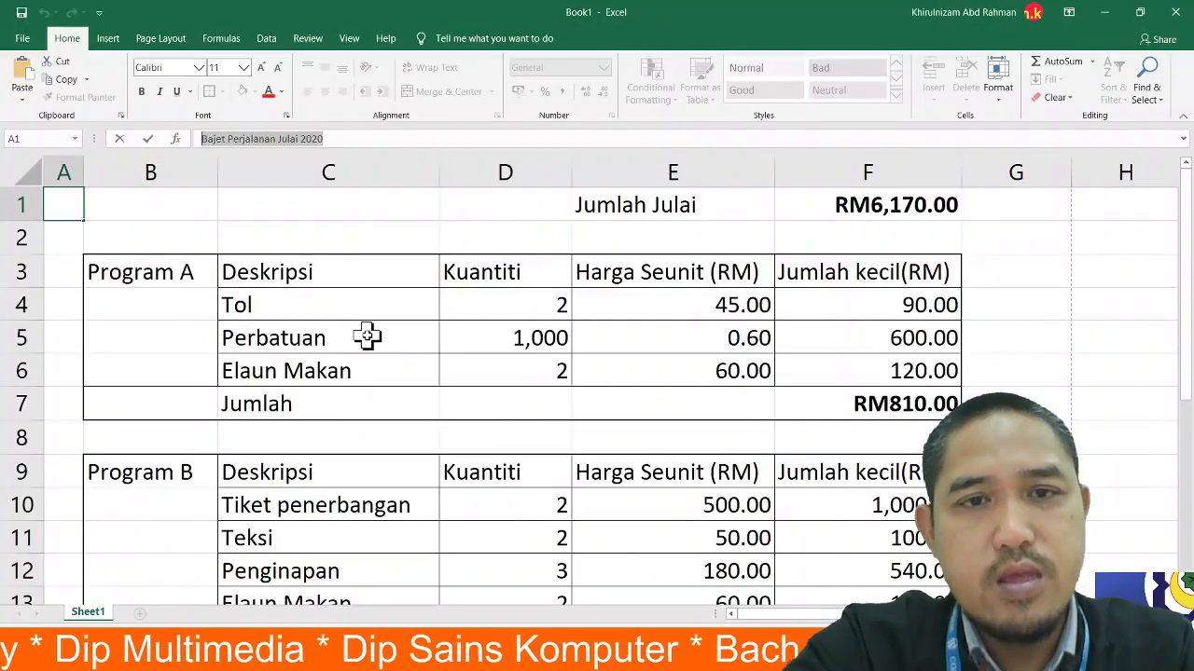
pyautogui.hotkey('alt', 'Tab')
pyautogui.click(486, 343)
pyautogui.write('Kun')
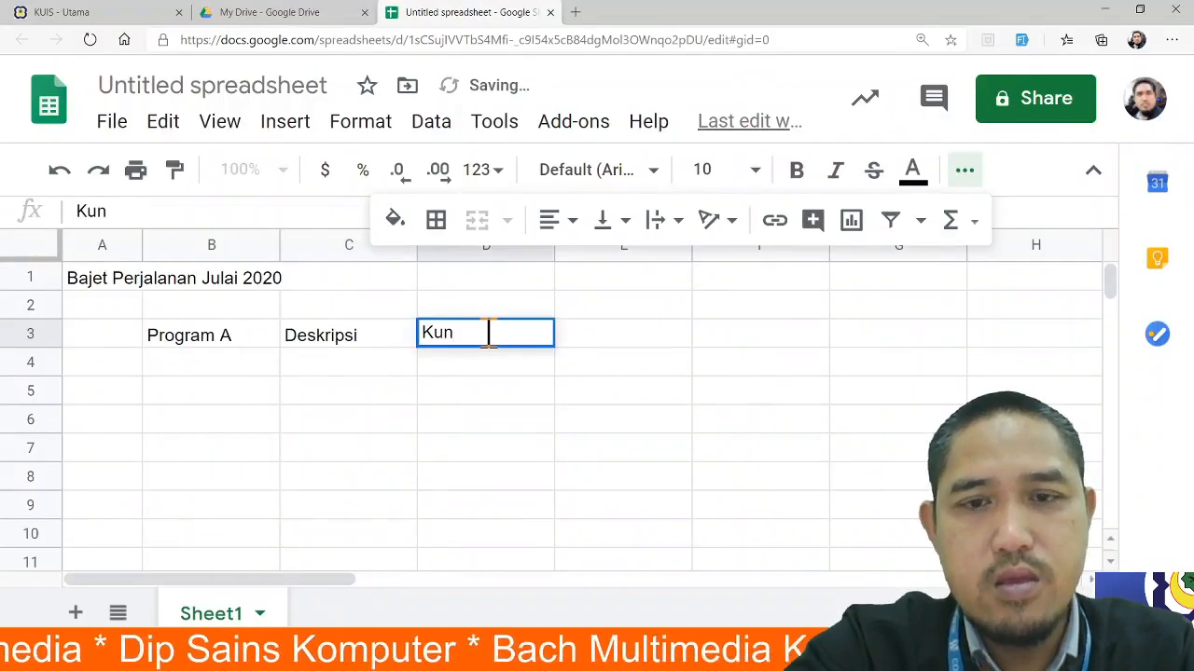
pyautogui.press('BackSpace')
pyautogui.write('anti')
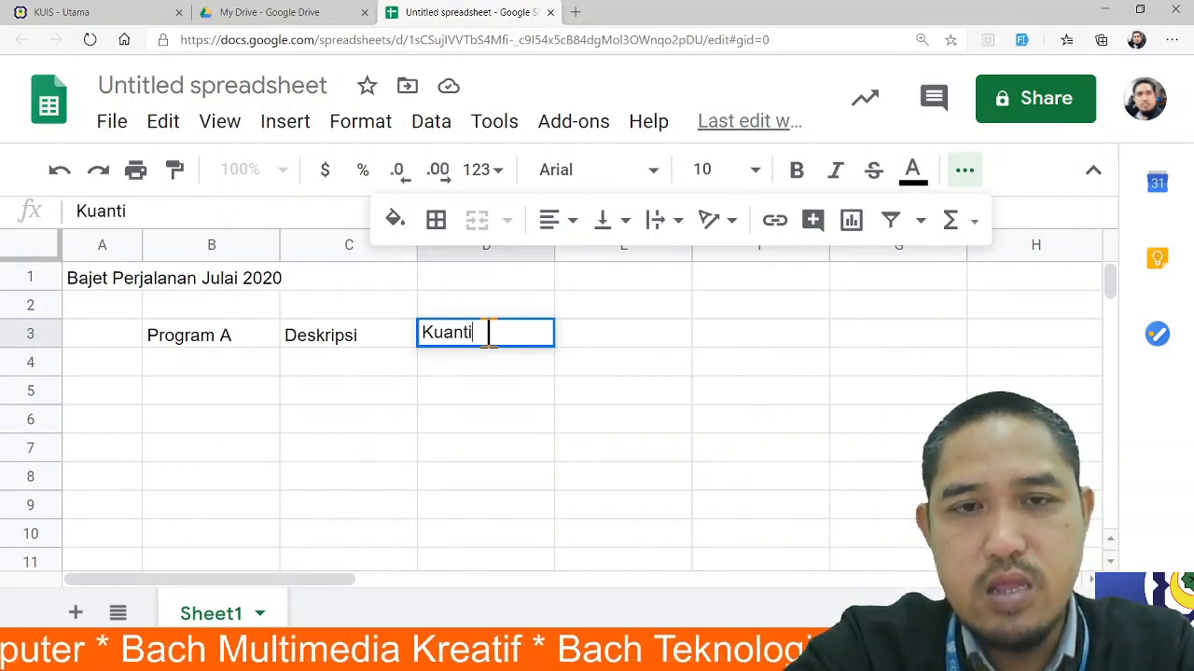
pyautogui.write('t')
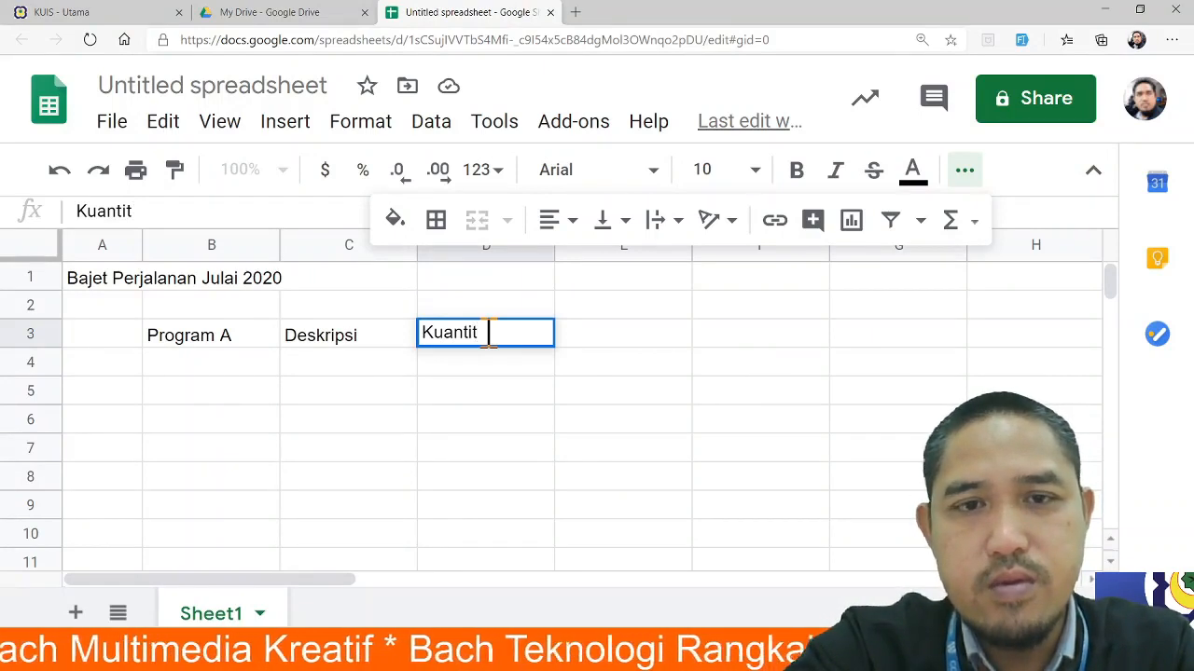
pyautogui.write('i')
# - Consult the Excel table headings again and enter "Harga Seunit" in E3 of the Google Sheets spreadsheet
pyautogui.hotkey('alt', 'Tab')
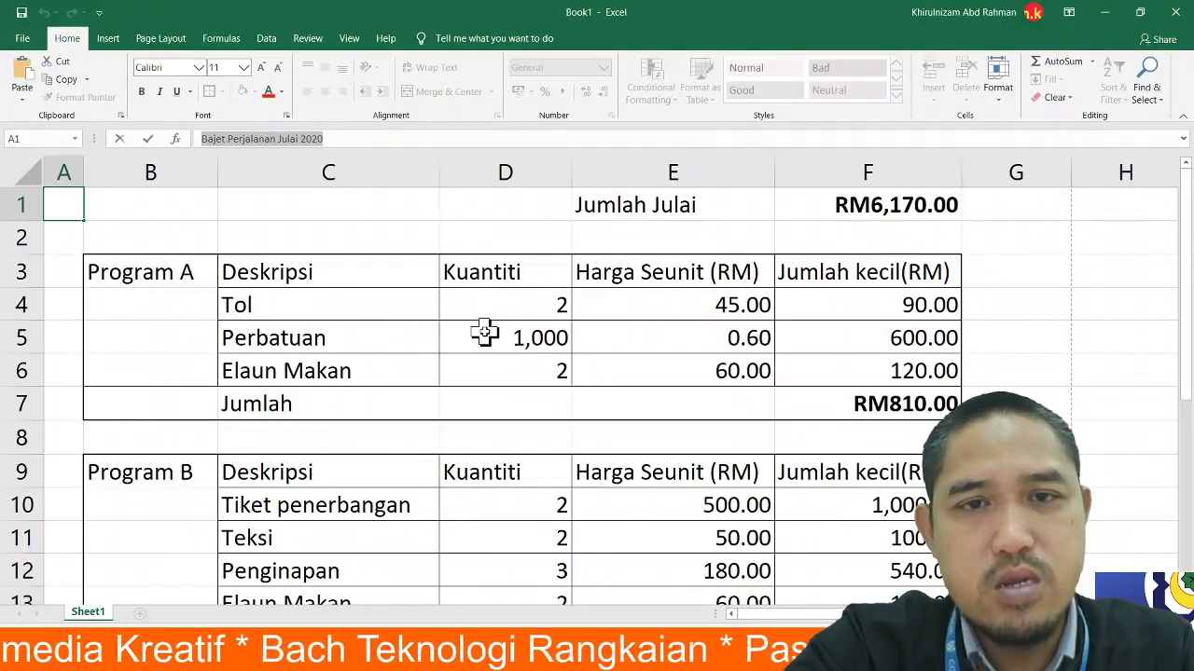
pyautogui.hotkey('alt', 'Tab')
pyautogui.hotkey('alt', 'Tab')
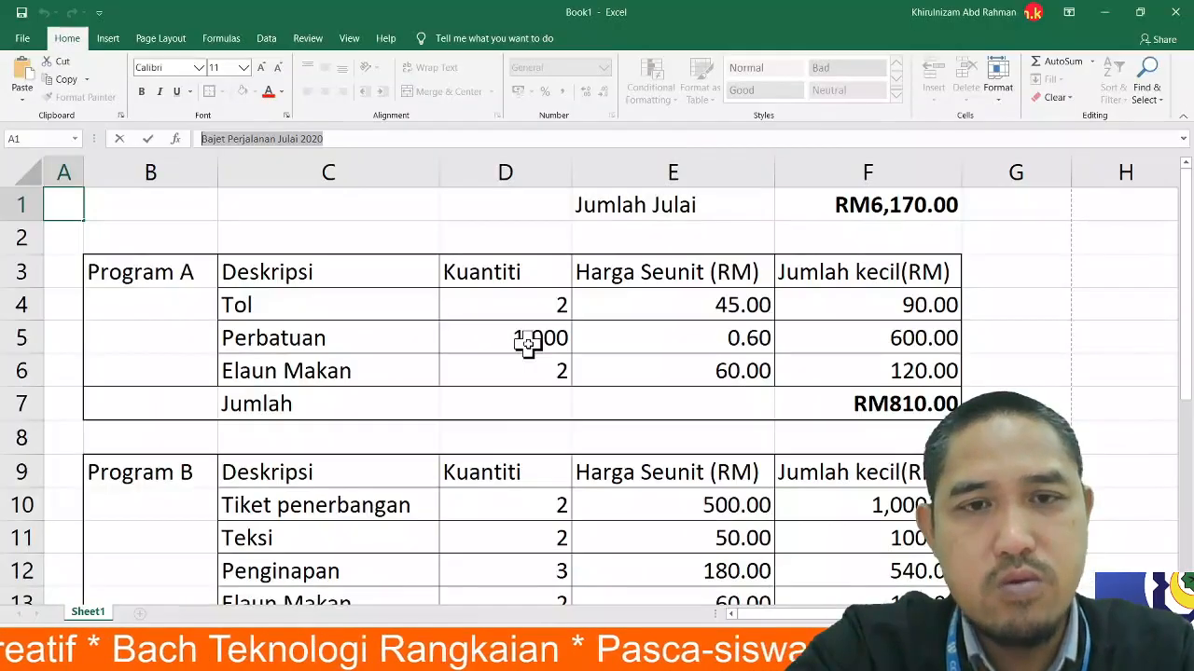
pyautogui.hotkey('alt', 'Tab')
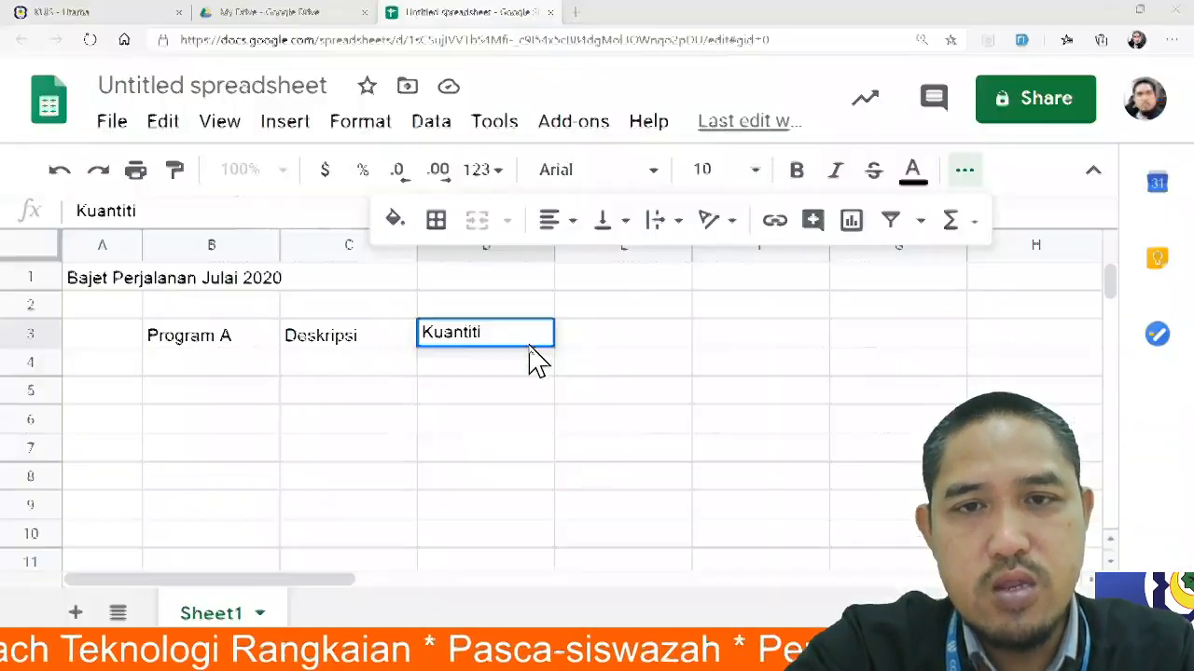
pyautogui.click(615, 335)
pyautogui.write('Ha')
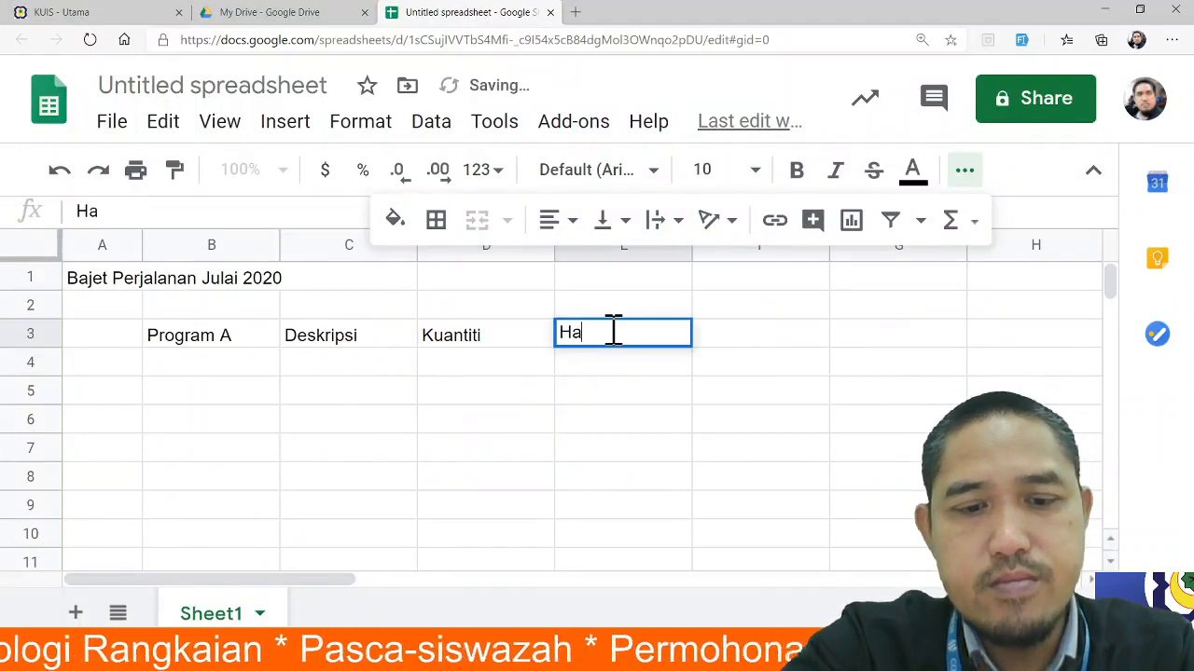
pyautogui.write('rga Seunit')
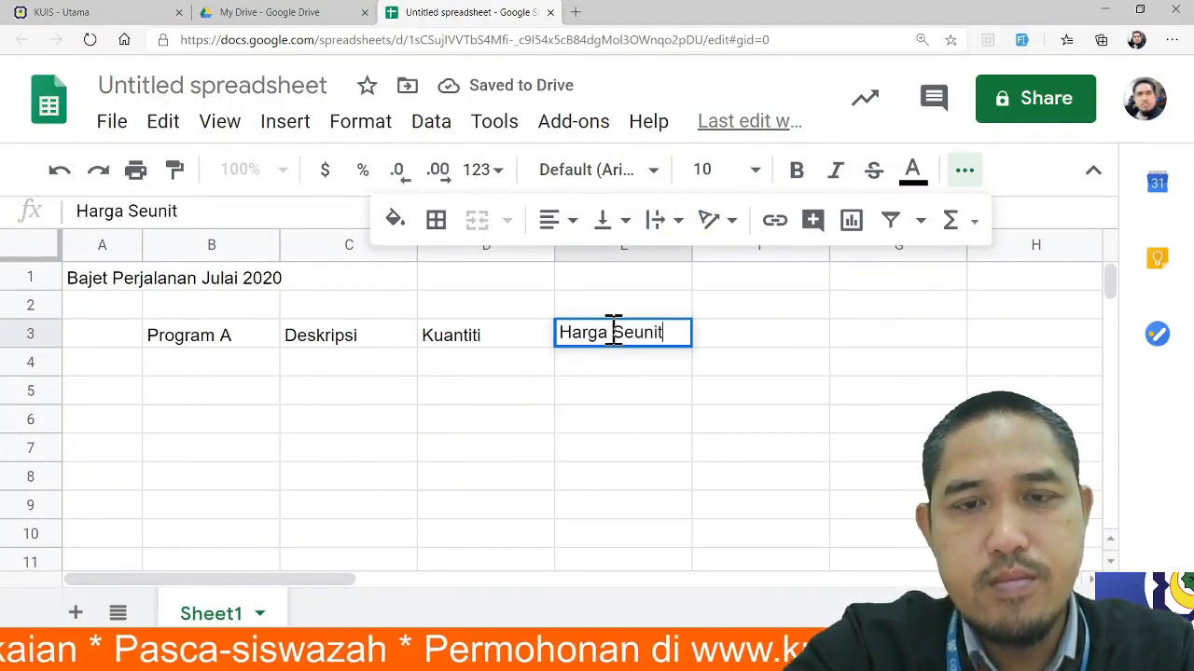
# - Compare with the last Excel column heading and enter "Jumlah" in F3 of the Google Sheets spreadsheet
pyautogui.click(762, 341)
pyautogui.hotkey('alt', 'Tab')
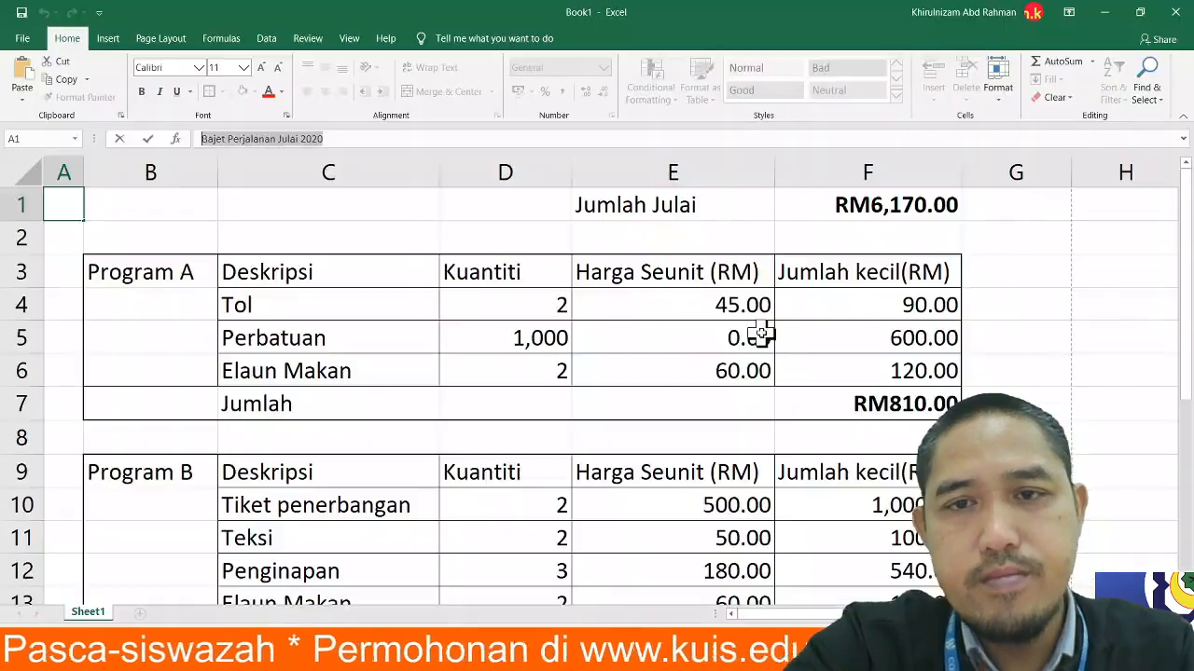
pyautogui.hotkey('alt', 'Tab')
pyautogui.write('Ju')
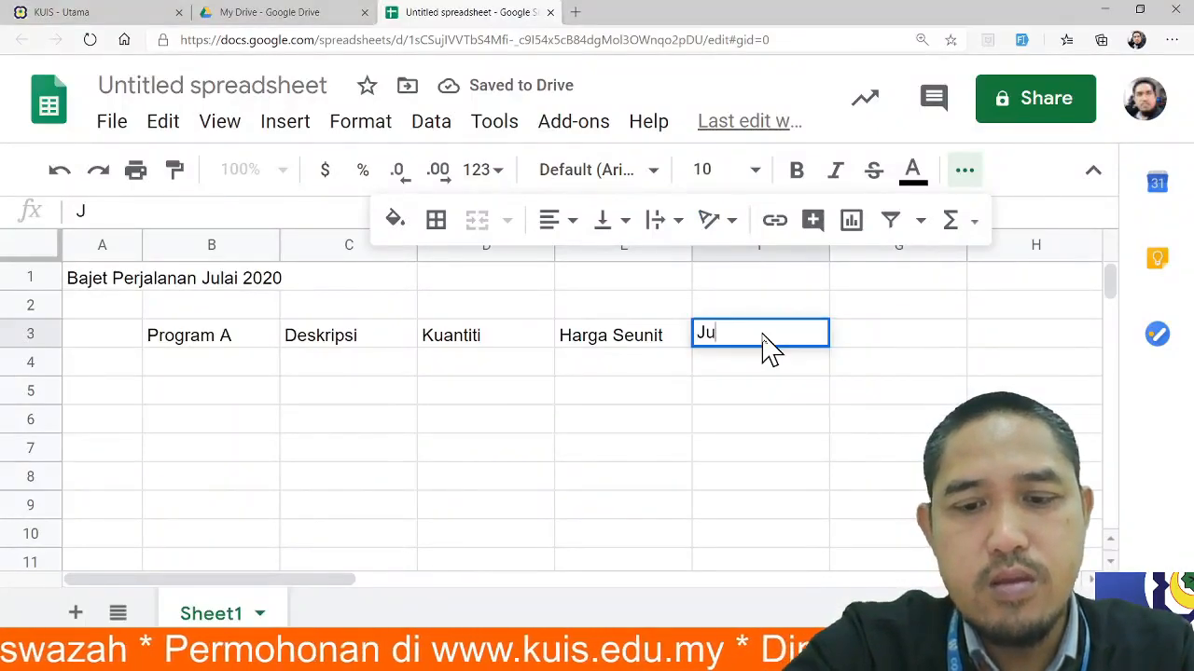
pyautogui.write('mlah')
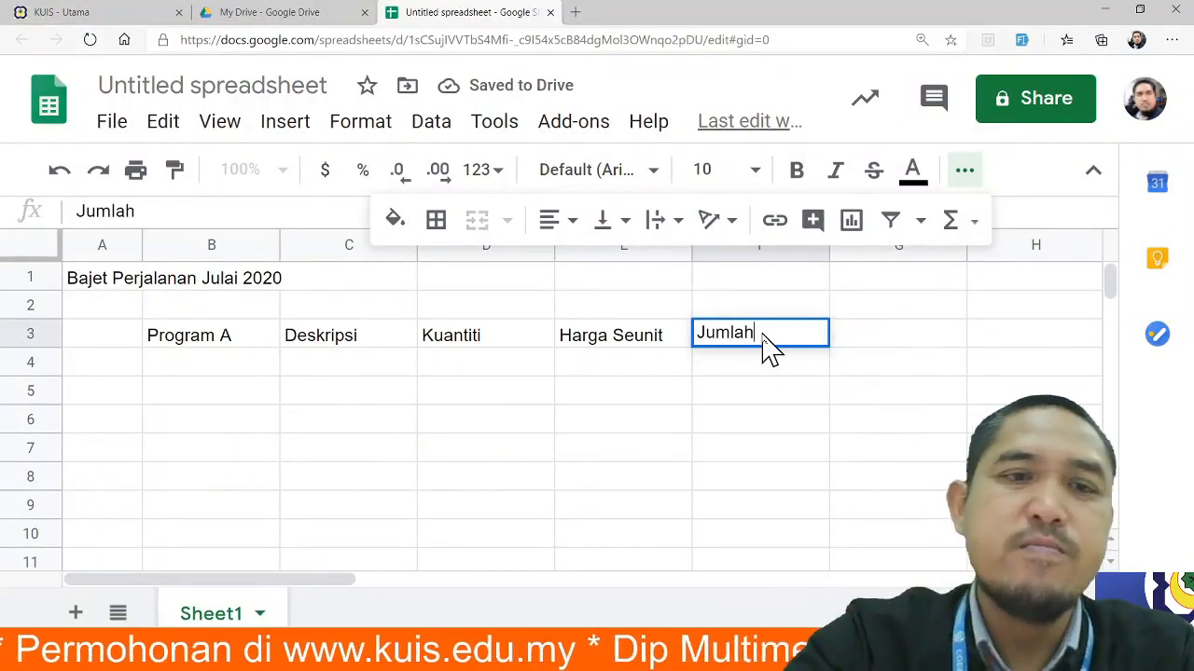
# - List the Program A items Tol, Perbatuan and Elaun Makan in cells C4 to C6, following the Excel budget
pyautogui.click(349, 376)
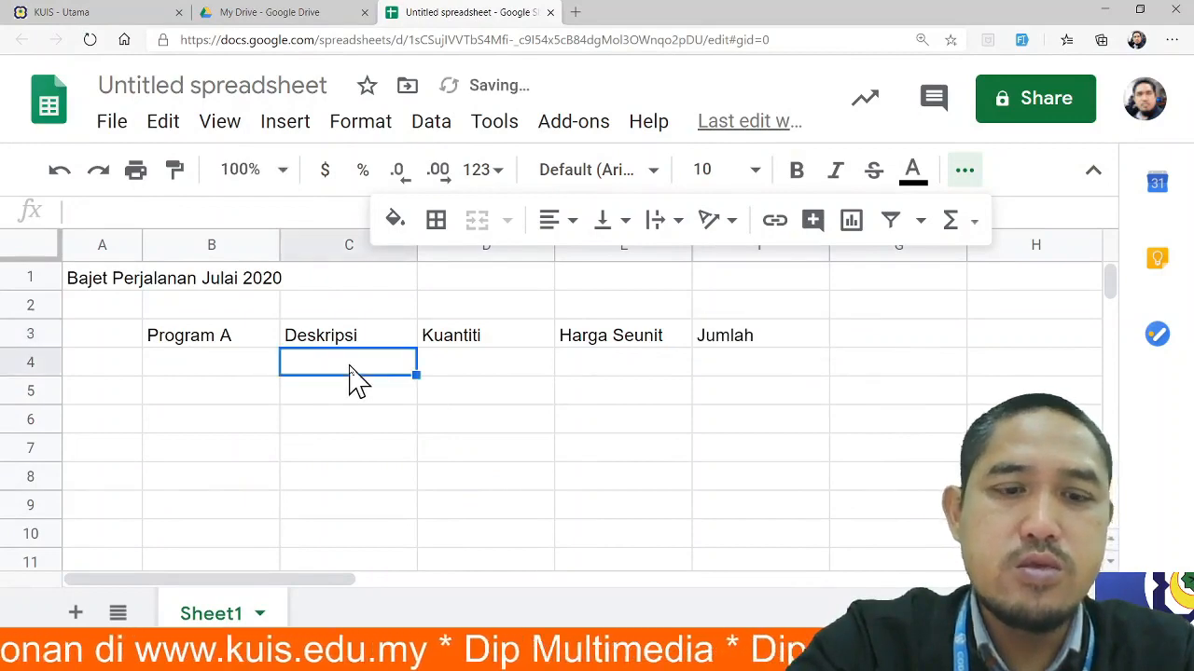
pyautogui.hotkey('alt', 'Tab')
pyautogui.hotkey('alt', 'Tab')
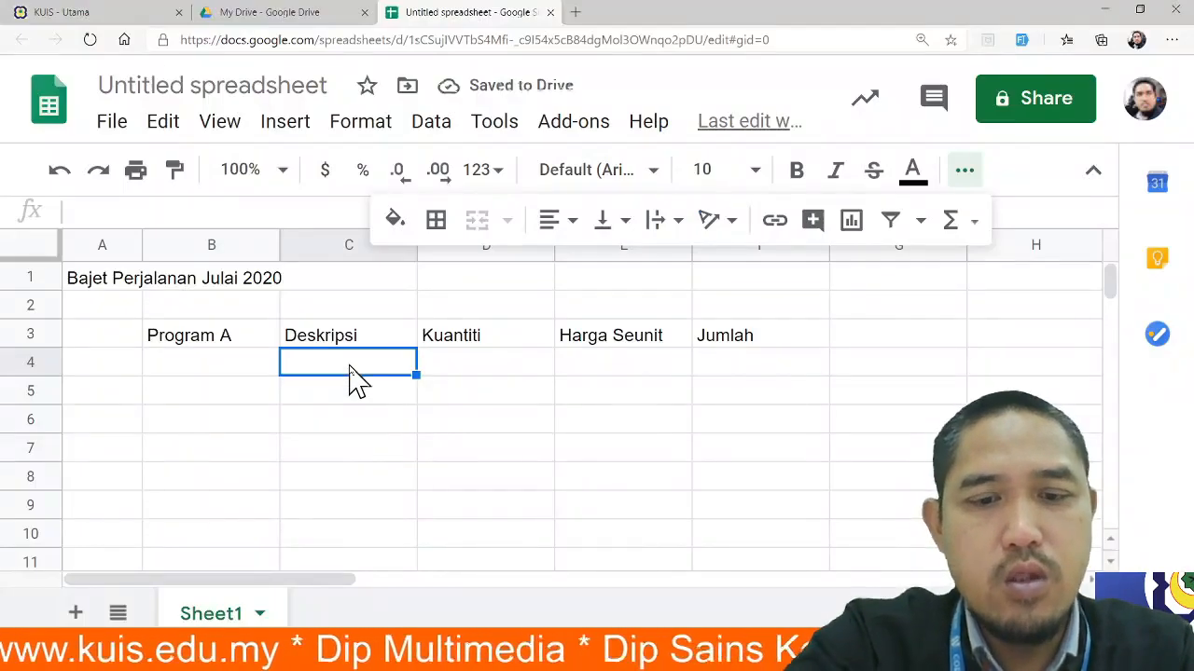
pyautogui.write('Tol')
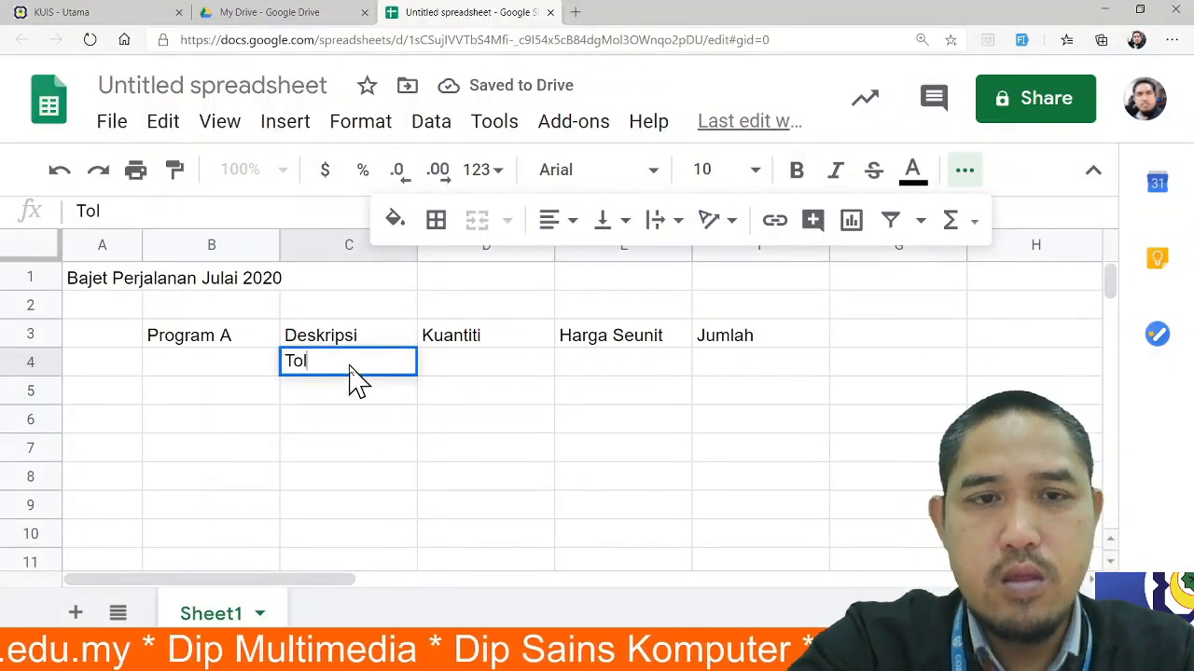
pyautogui.press('Return')
pyautogui.write('Perba')
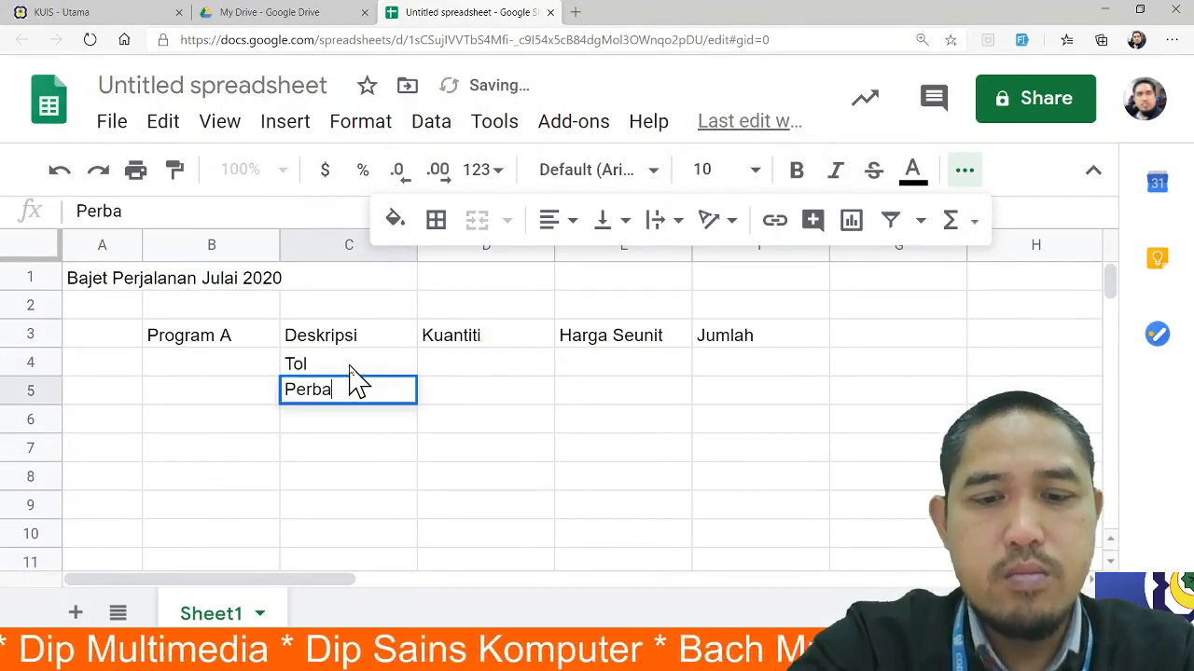
pyautogui.write('tuan')
pyautogui.press('Return')
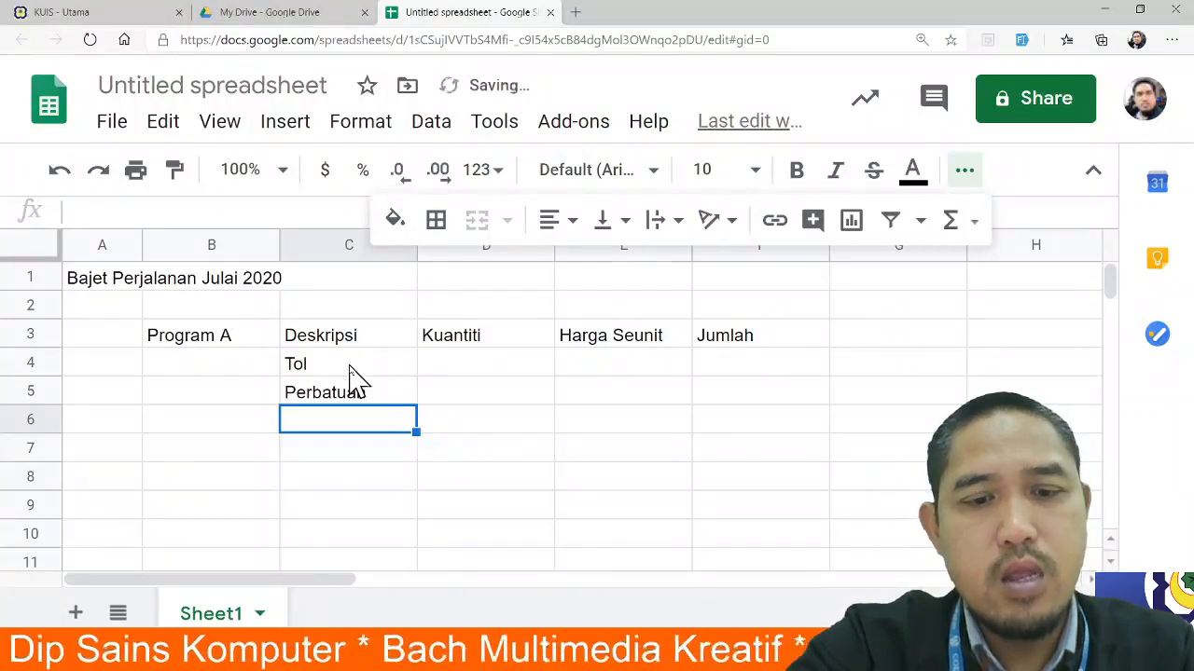
pyautogui.write('Elaun Makan')
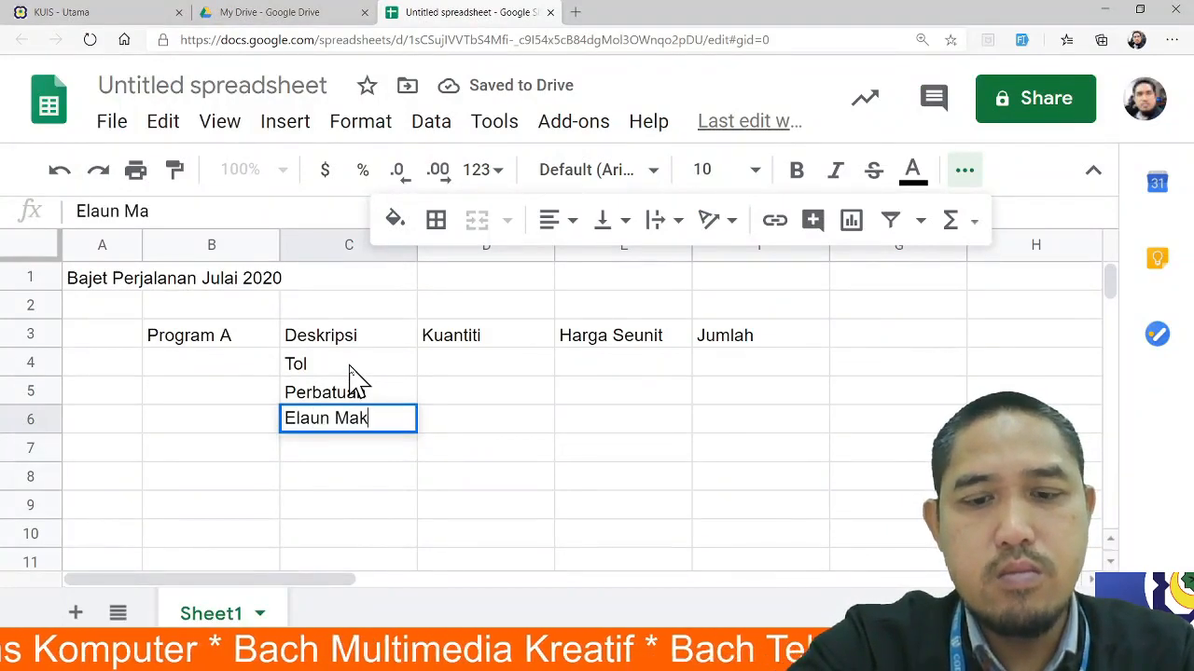
# - Enter a quantity of 2 and a unit price of 30 for Tol in cells D4 and E4
pyautogui.click(494, 380)
pyautogui.write('2')
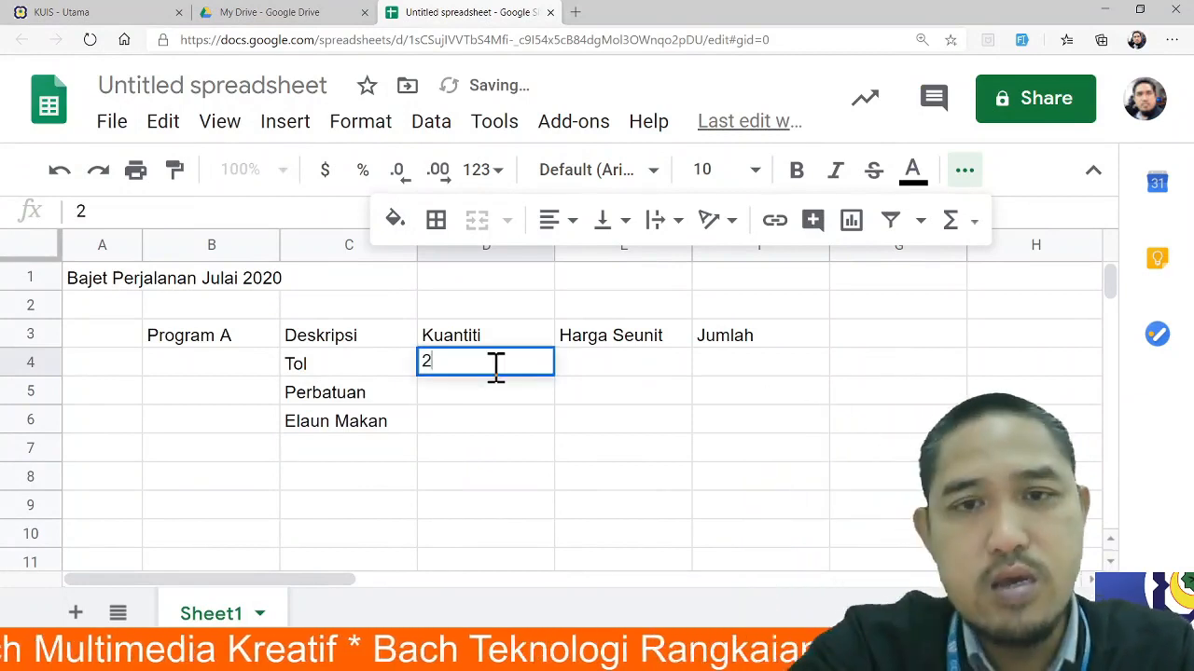
pyautogui.click(653, 368)
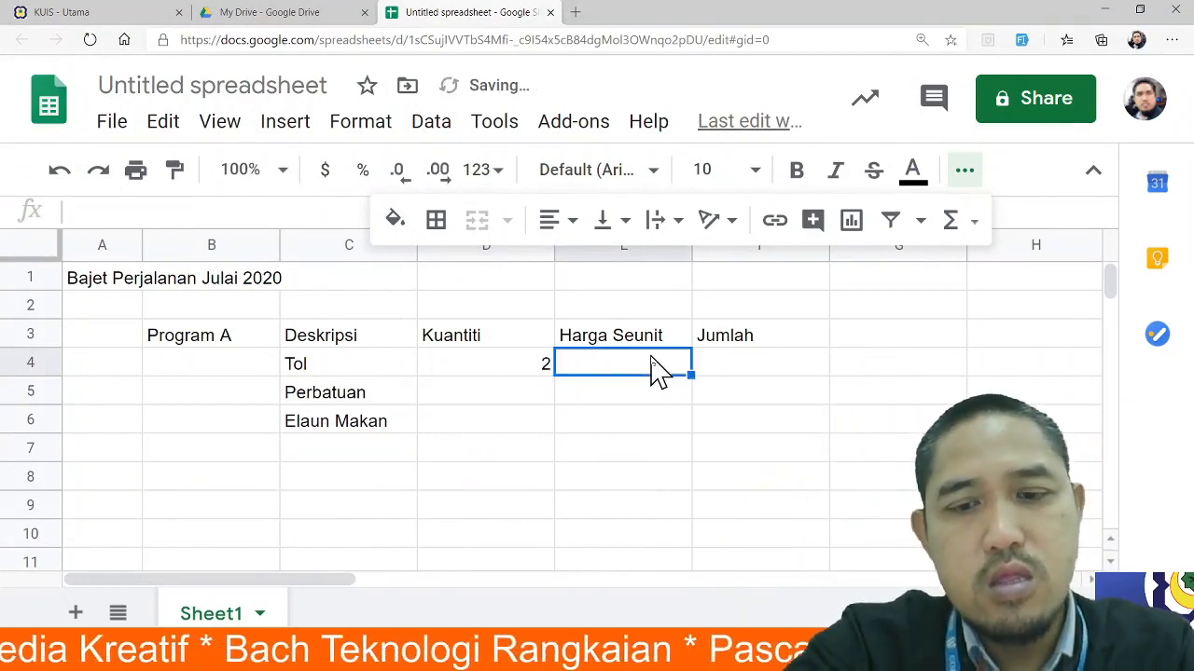
pyautogui.write('30')
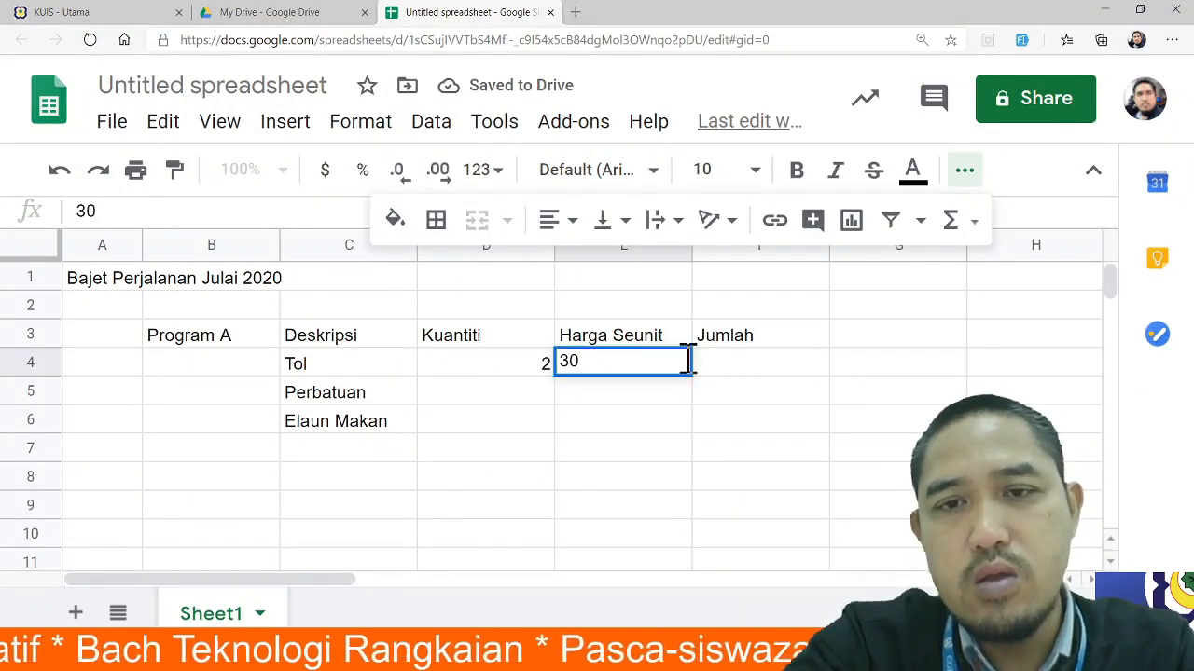
# - Calculate the Tol amount in F4 with the formula =D4*E4
pyautogui.click(726, 378)
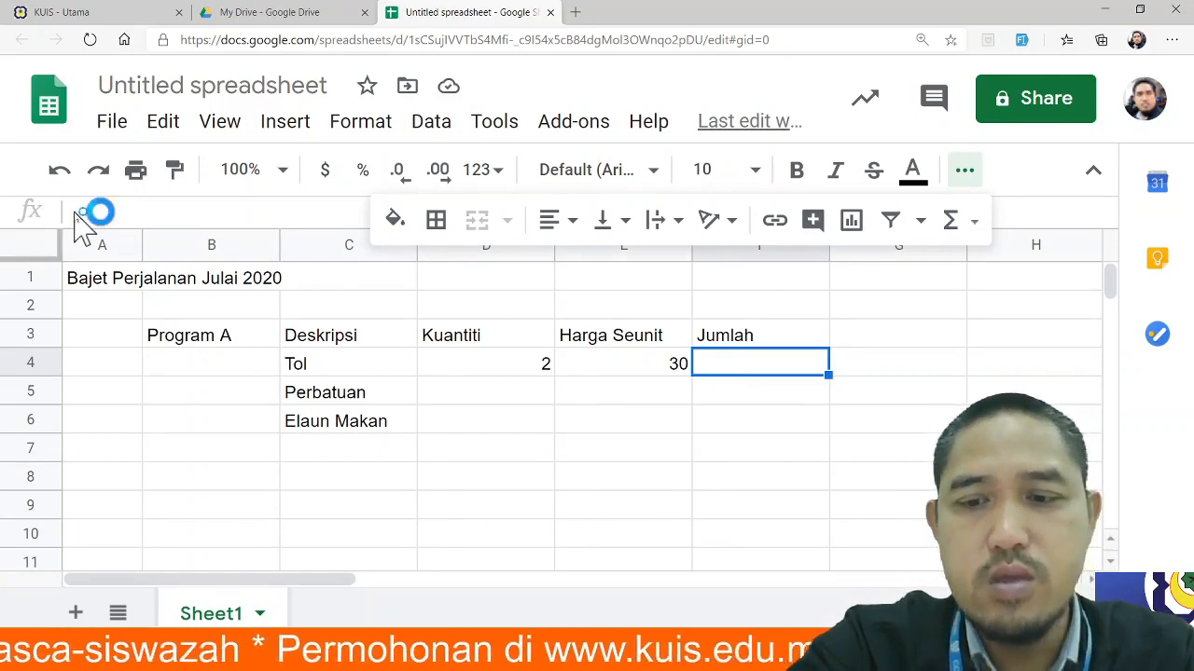
pyautogui.press('super')
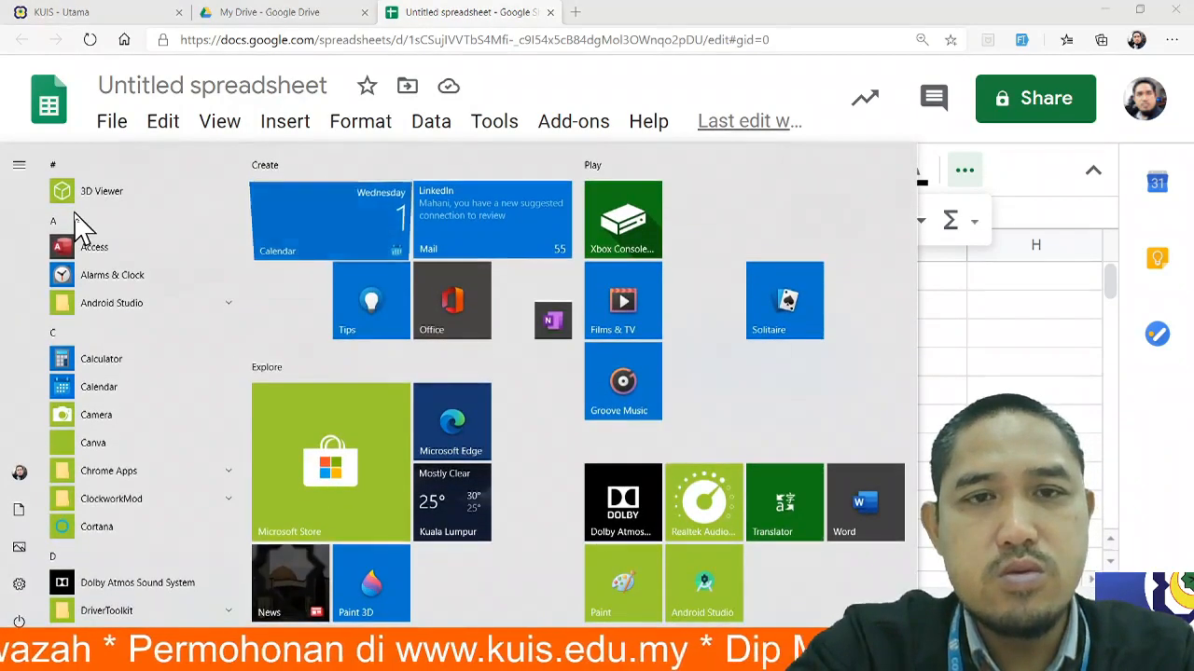
pyautogui.press('super')
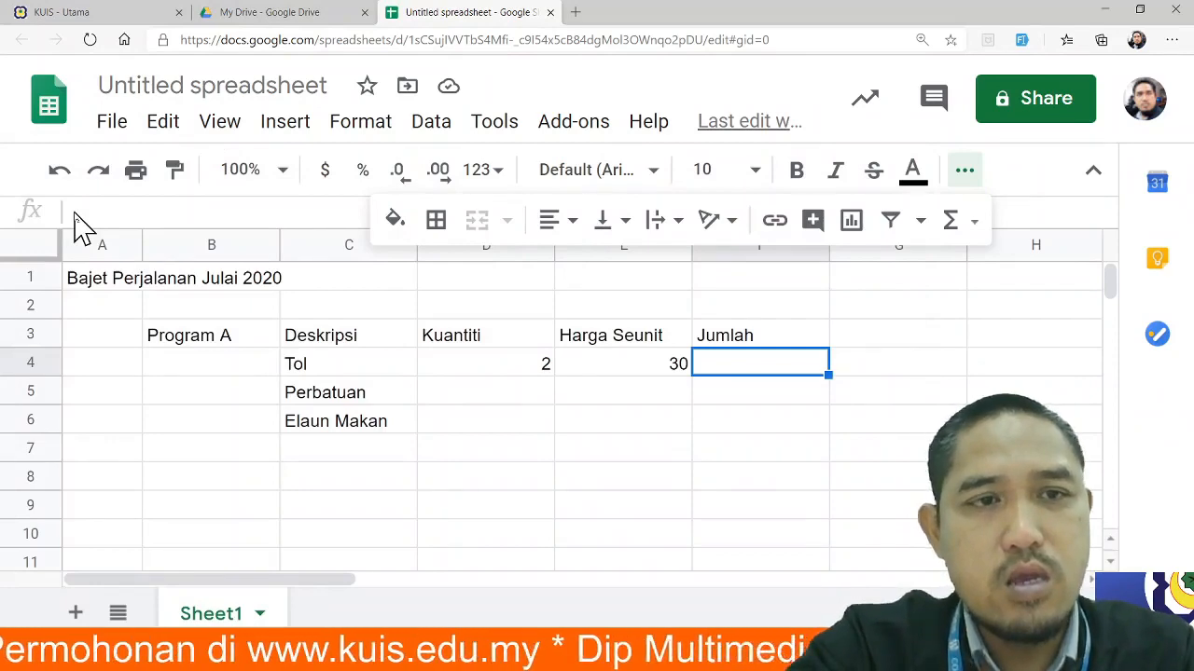
pyautogui.click(97, 213)
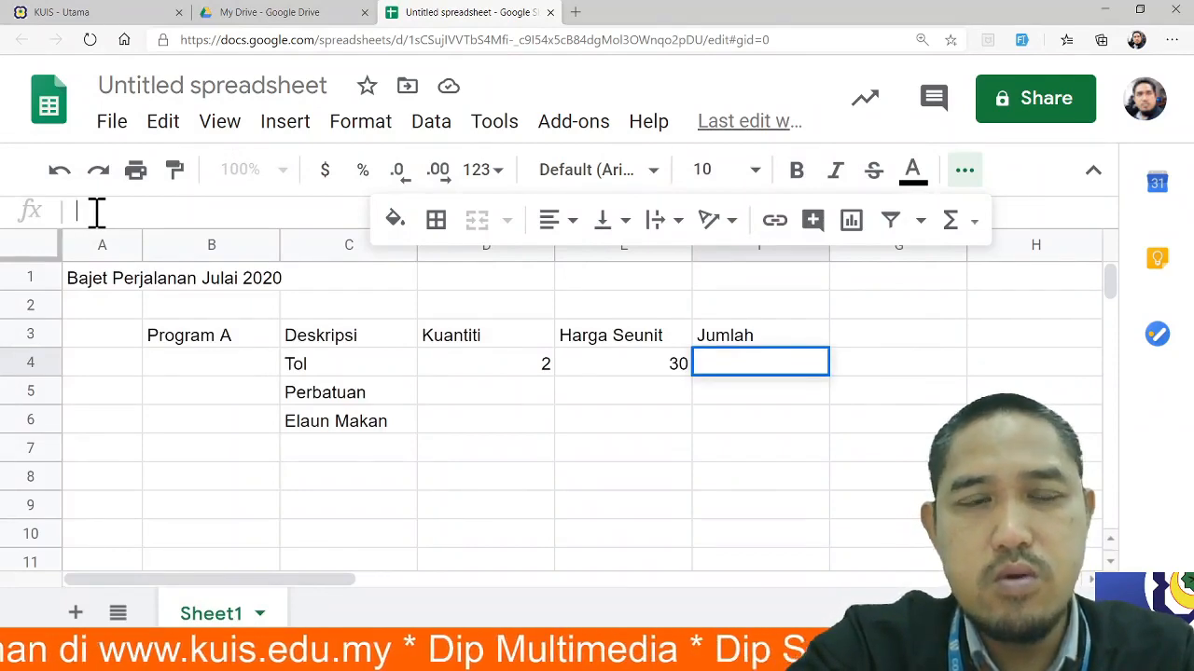
pyautogui.write('=')
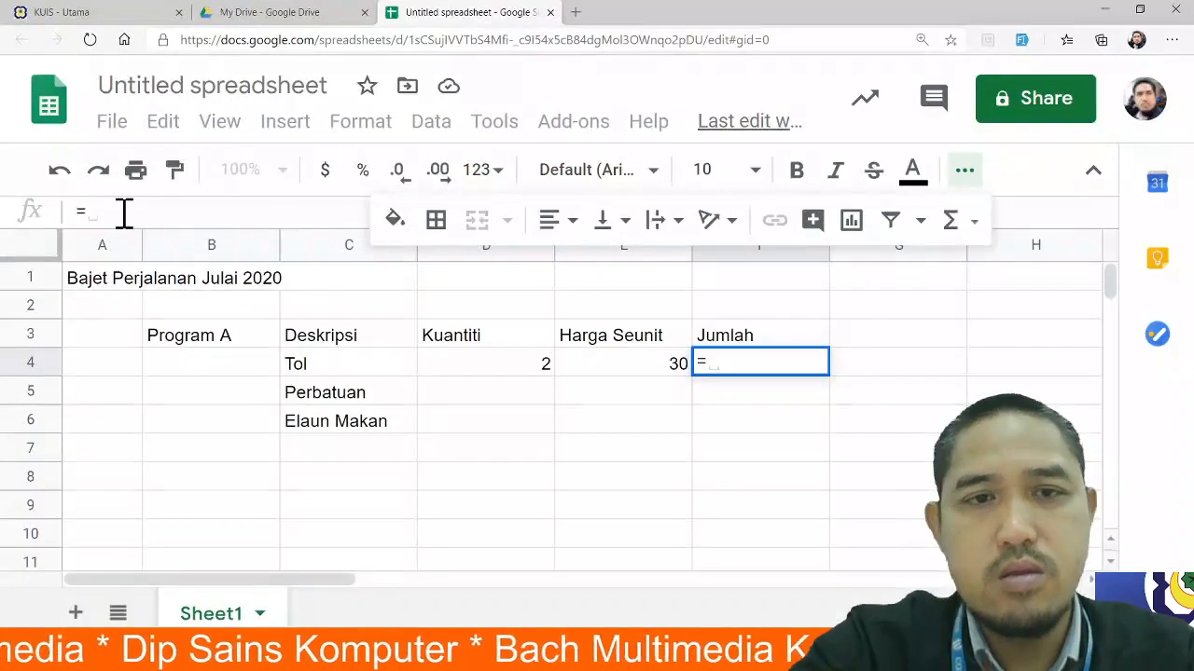
pyautogui.click(520, 374)
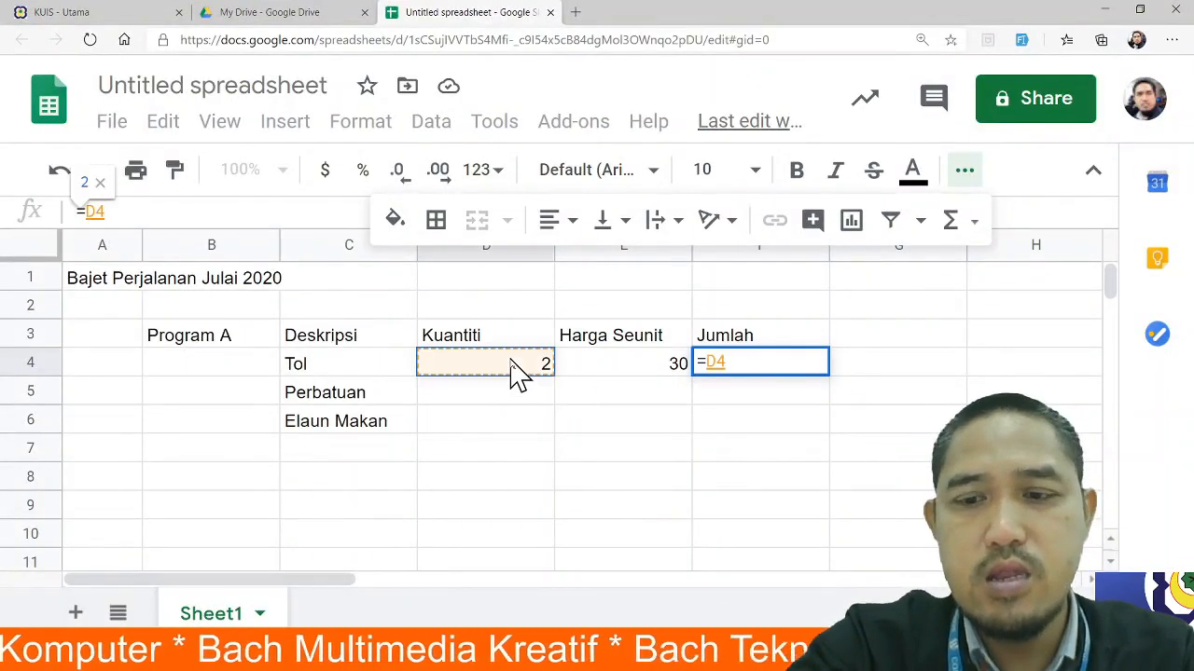
pyautogui.write('+')
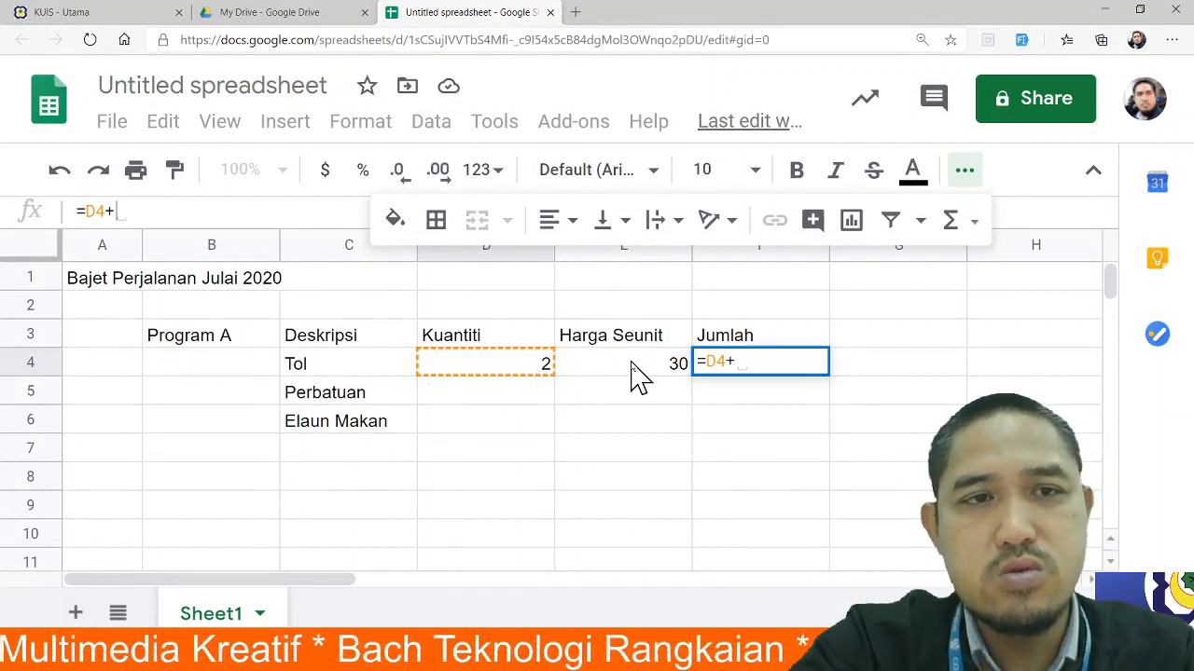
pyautogui.press('BackSpace')
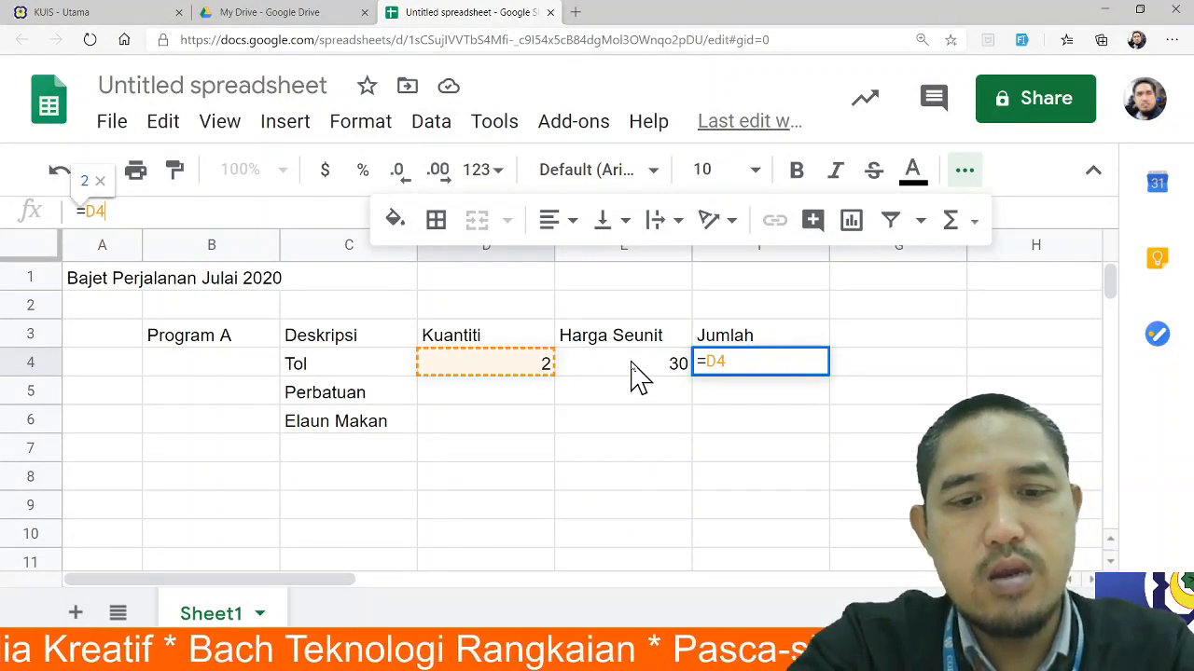
pyautogui.write('*')
pyautogui.click(632, 373)
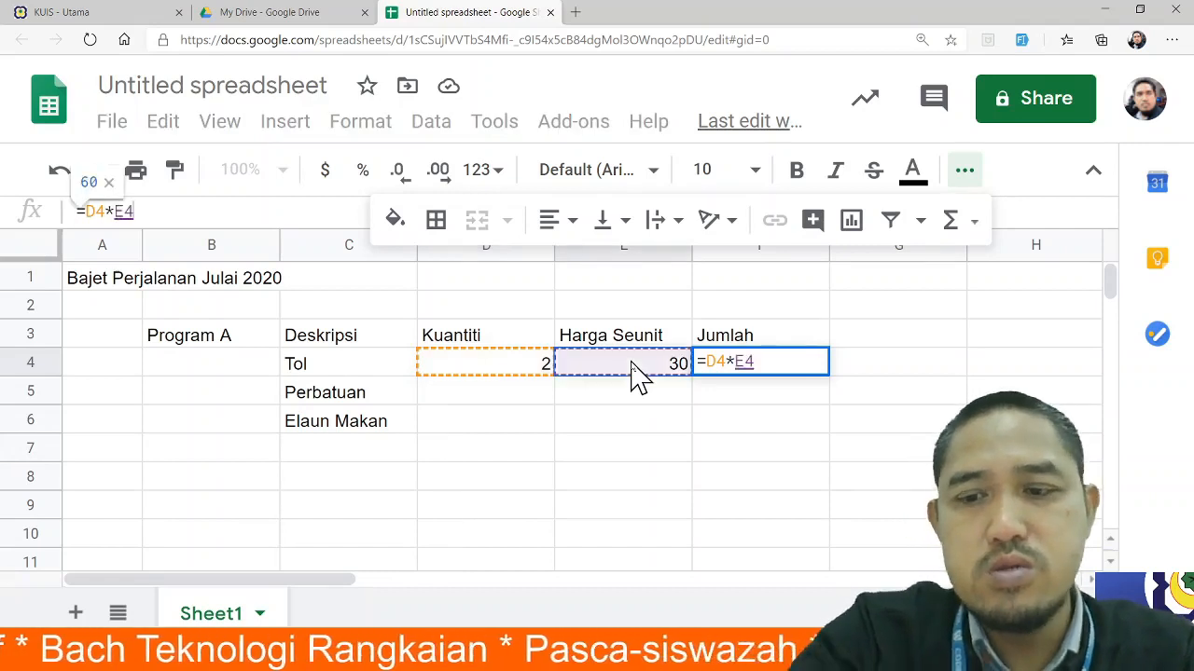
pyautogui.press('Return')
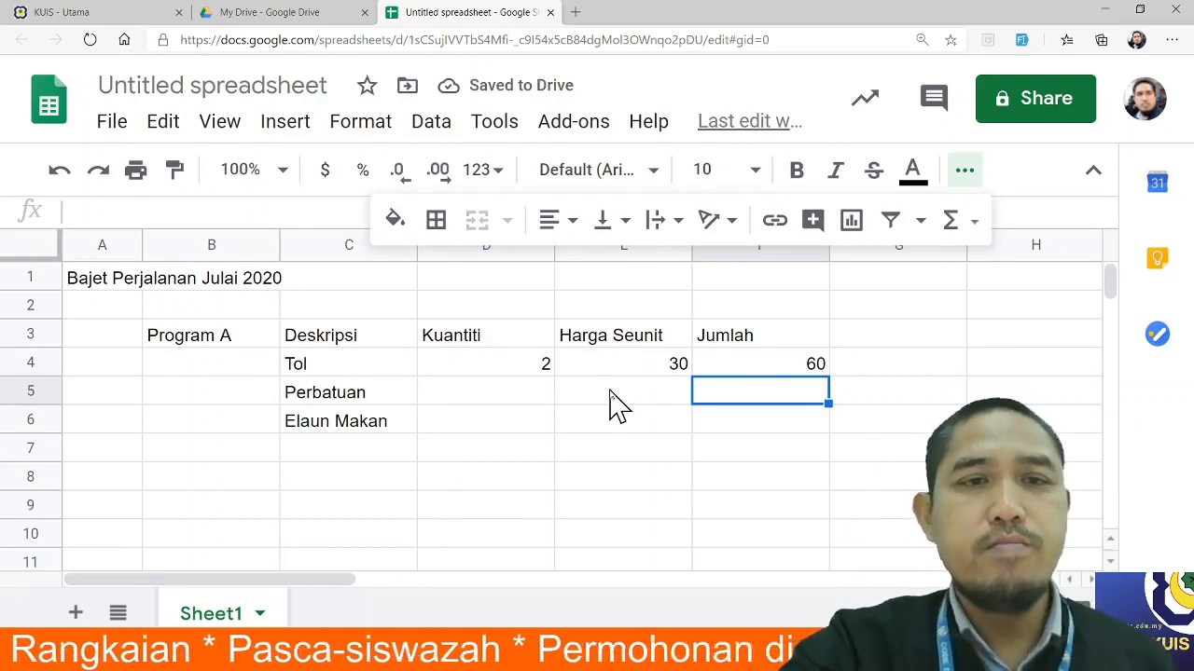
# - Enter a quantity of 500 and a unit price of 0.60 for Perbatuan in cells D5 and E5
pyautogui.click(537, 401)
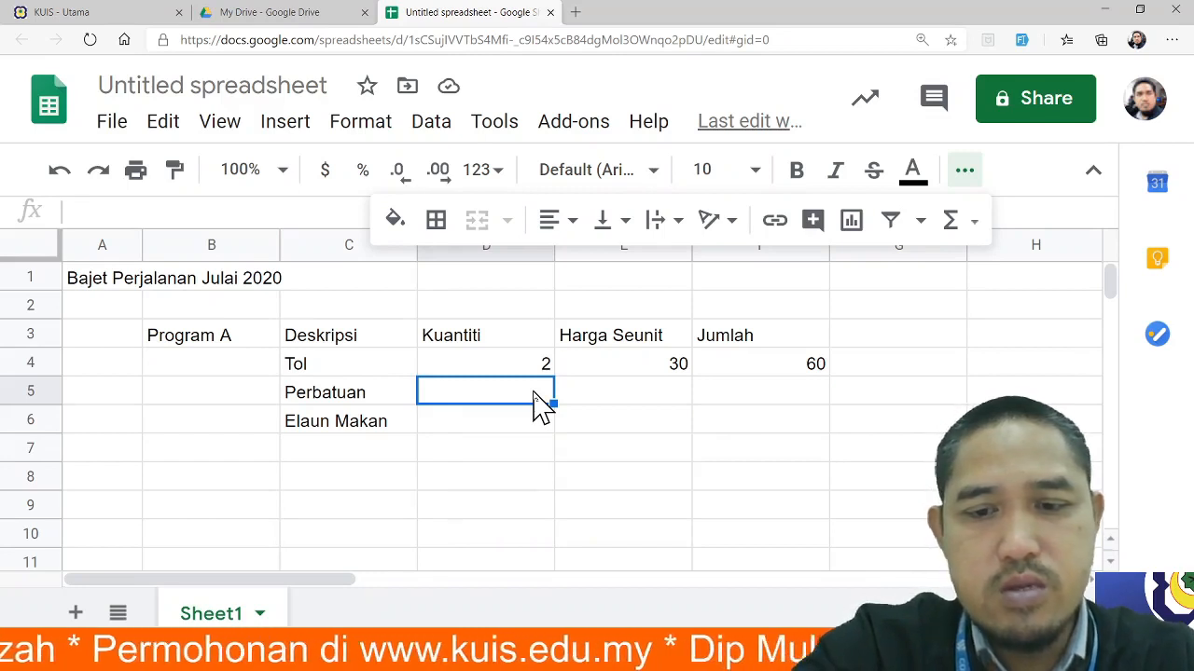
pyautogui.write('500')
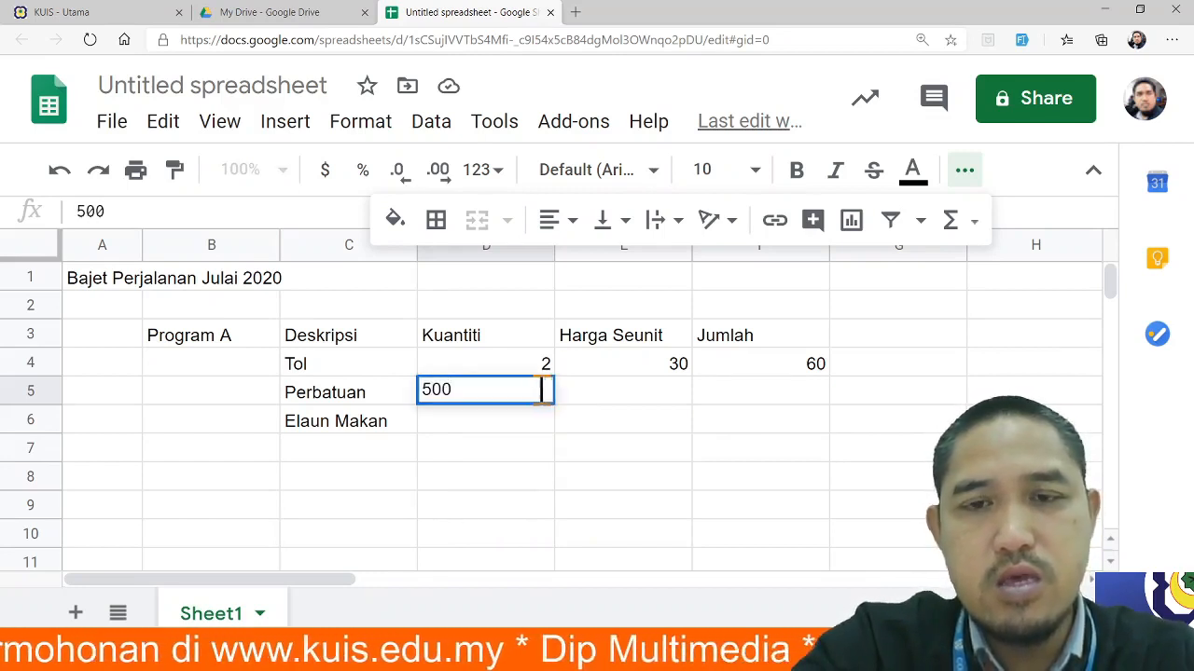
pyautogui.click(675, 401)
pyautogui.write('0')
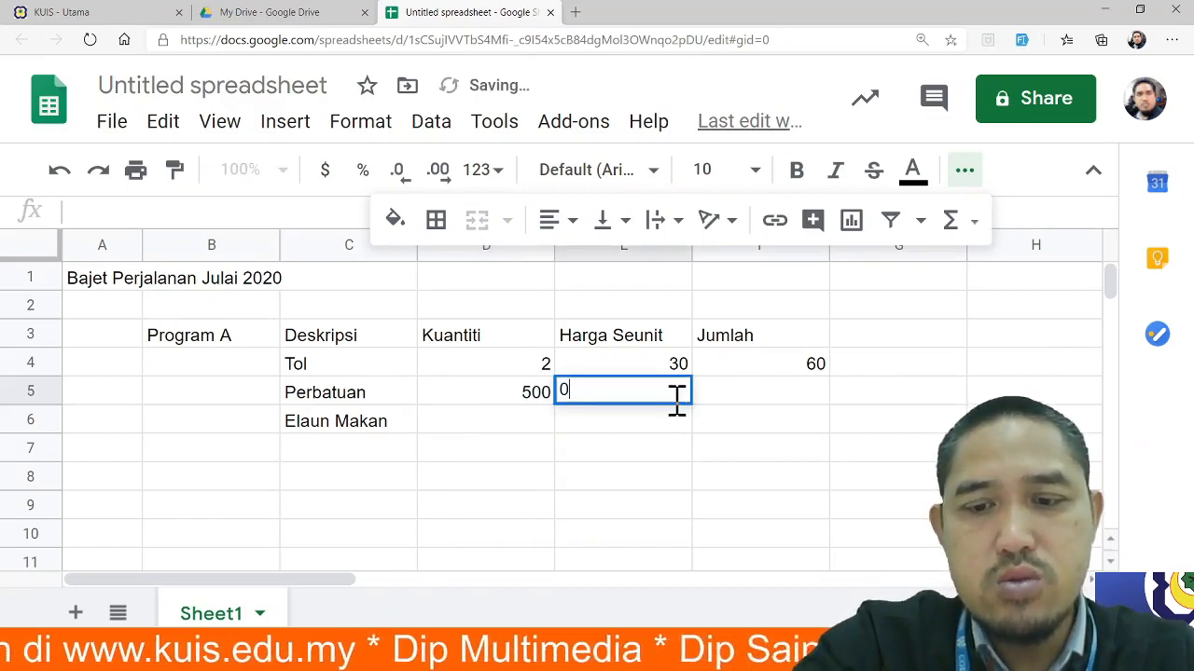
pyautogui.write('.60')
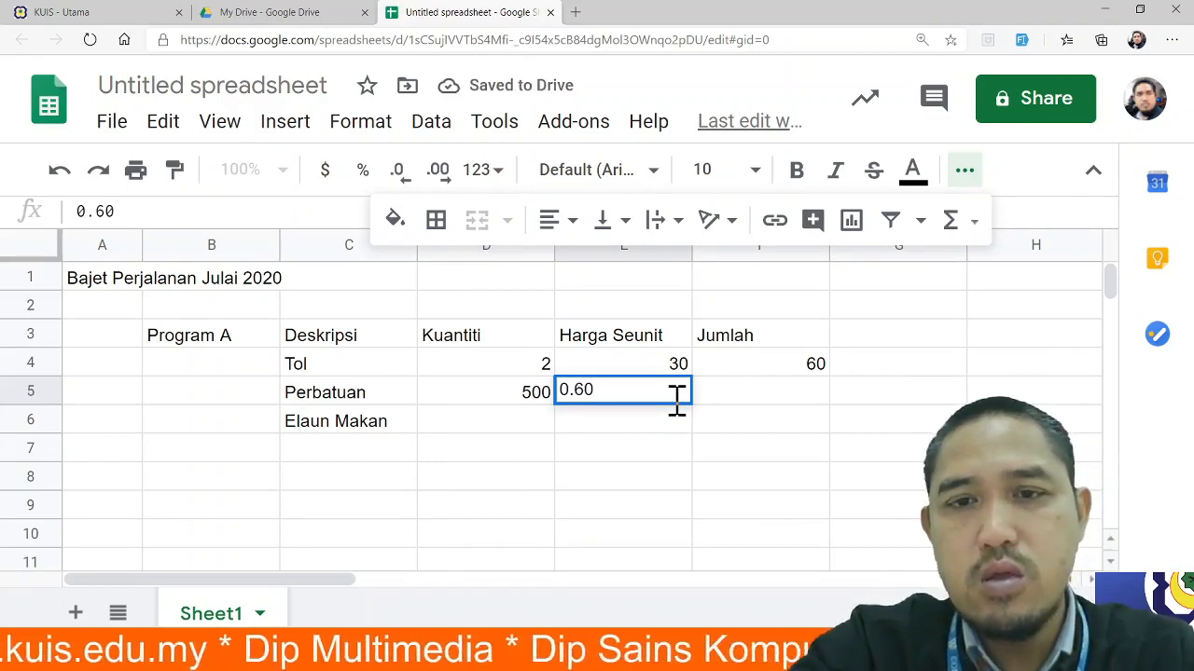
pyautogui.press('Return')
# - Calculate the Perbatuan amount in F5 with the formula =D5*E5
pyautogui.click(790, 408)
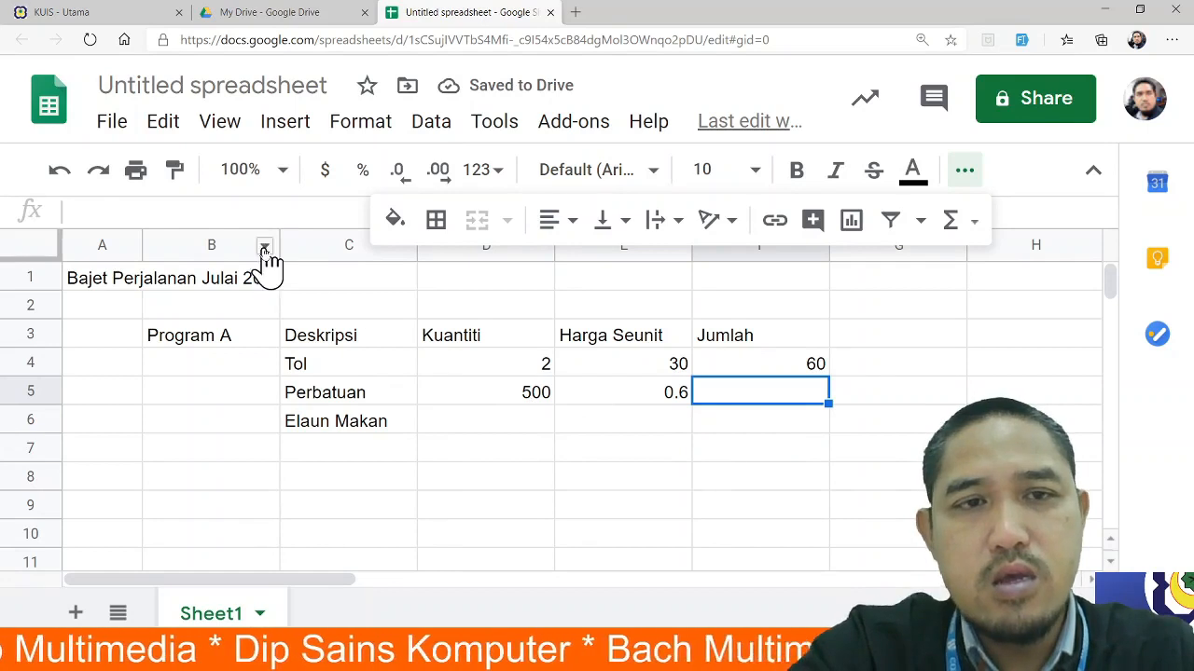
pyautogui.click(257, 215)
pyautogui.write('=')
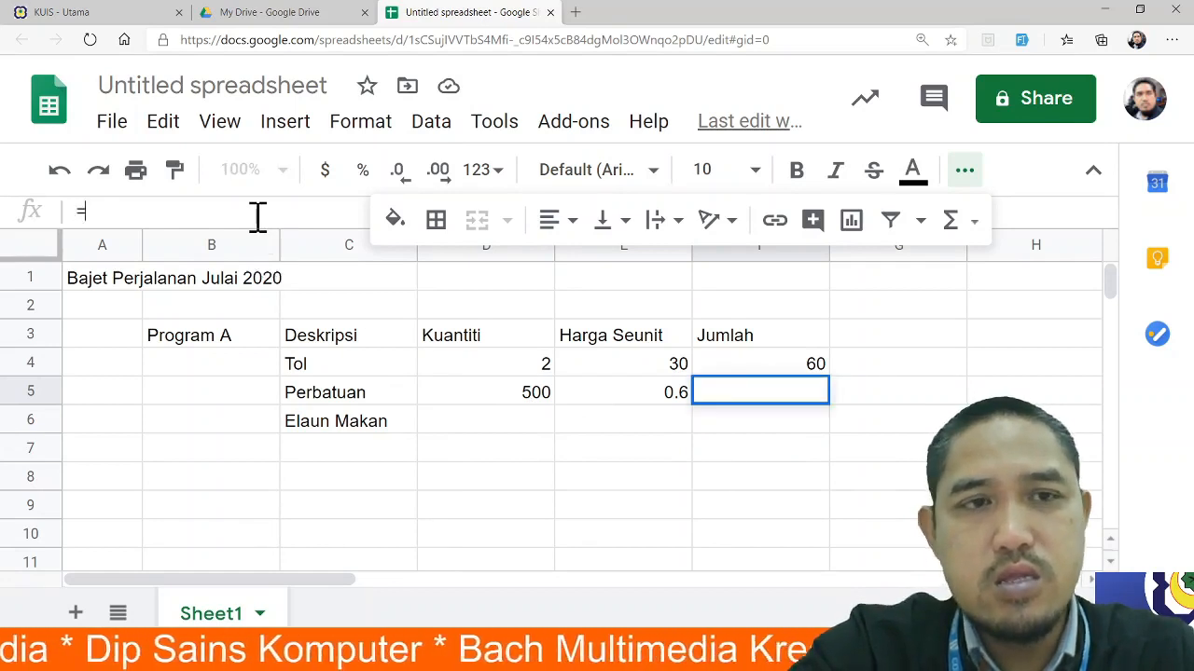
pyautogui.click(512, 403)
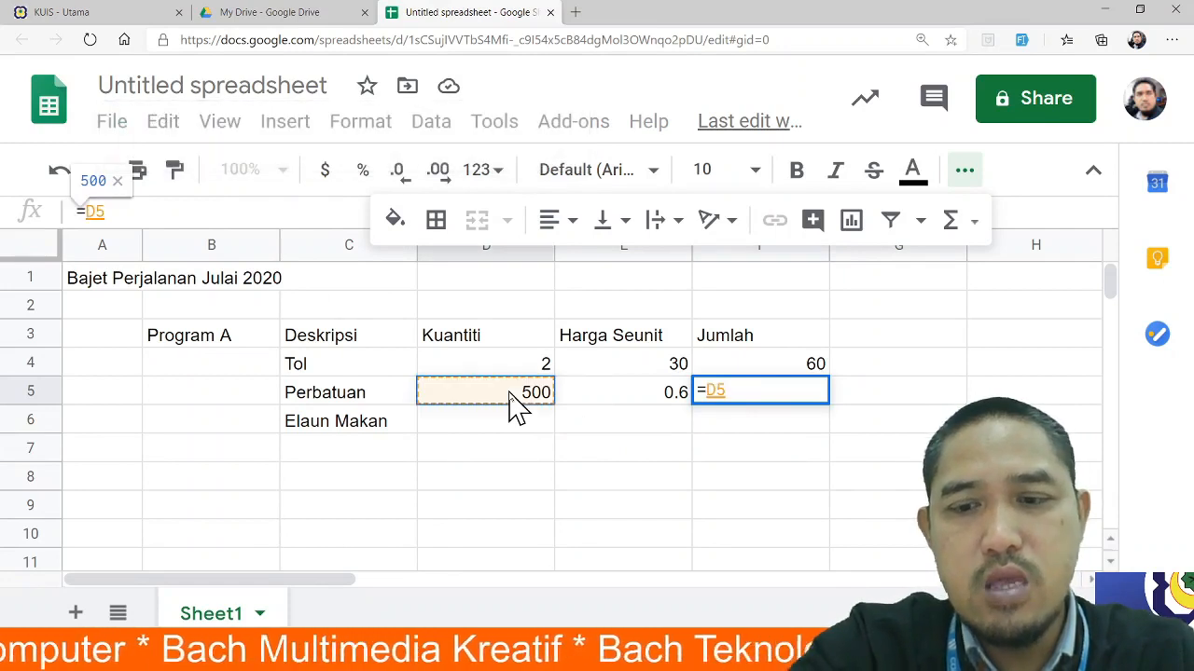
pyautogui.write('*')
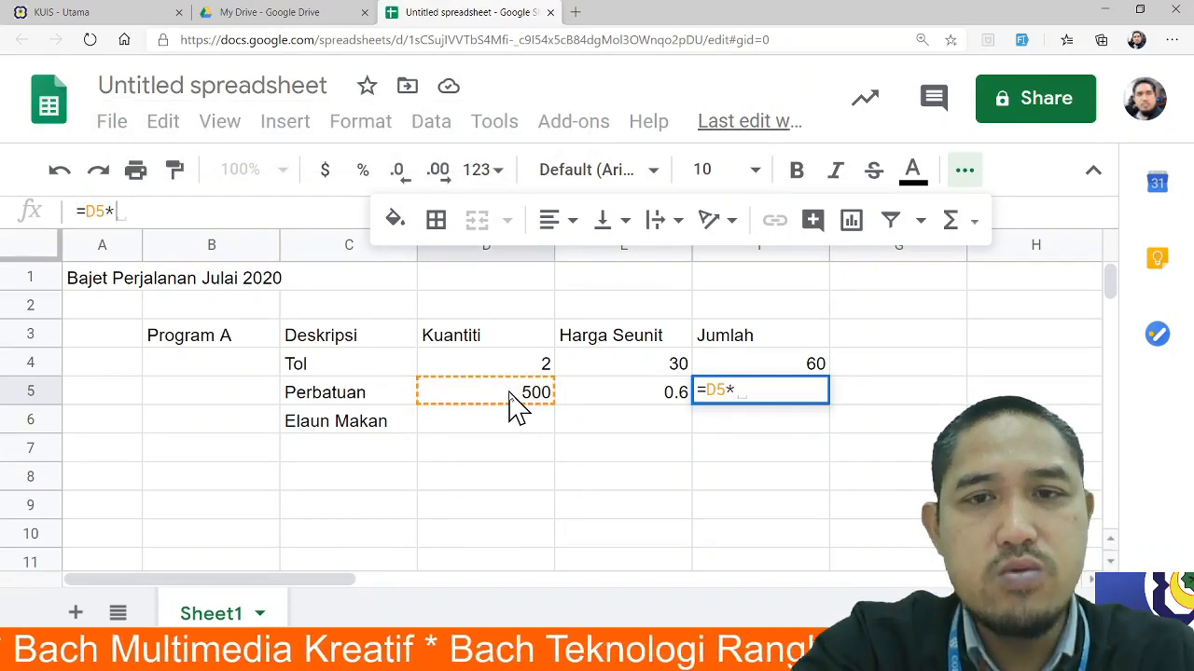
pyautogui.click(650, 409)
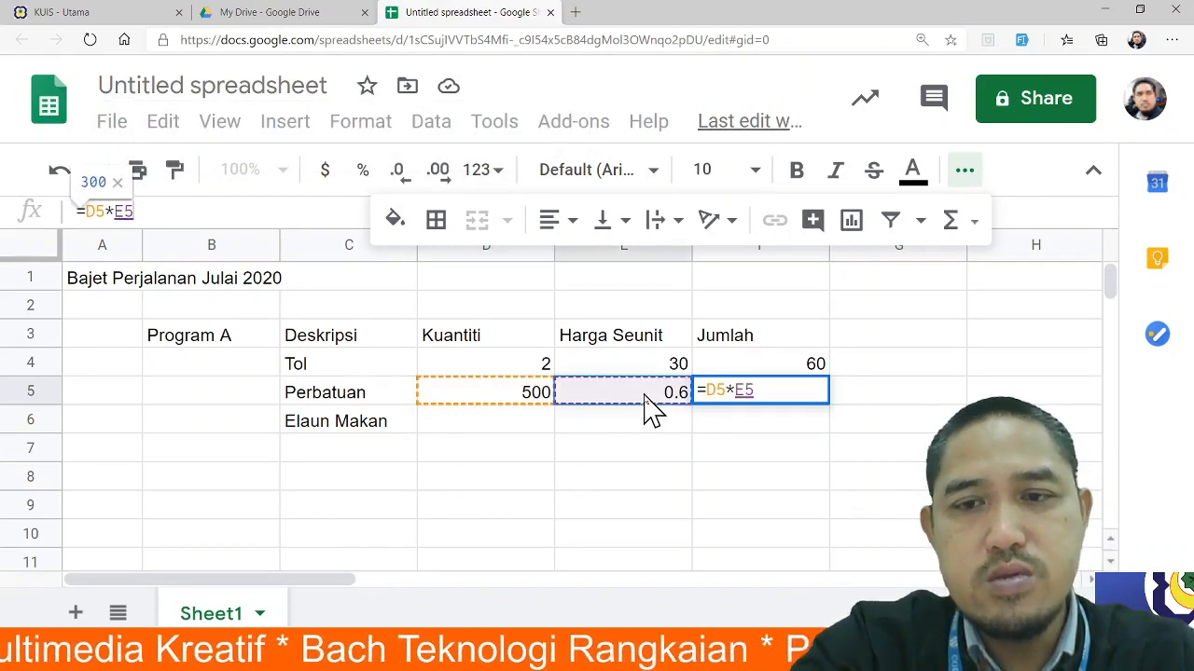
pyautogui.press('Return')
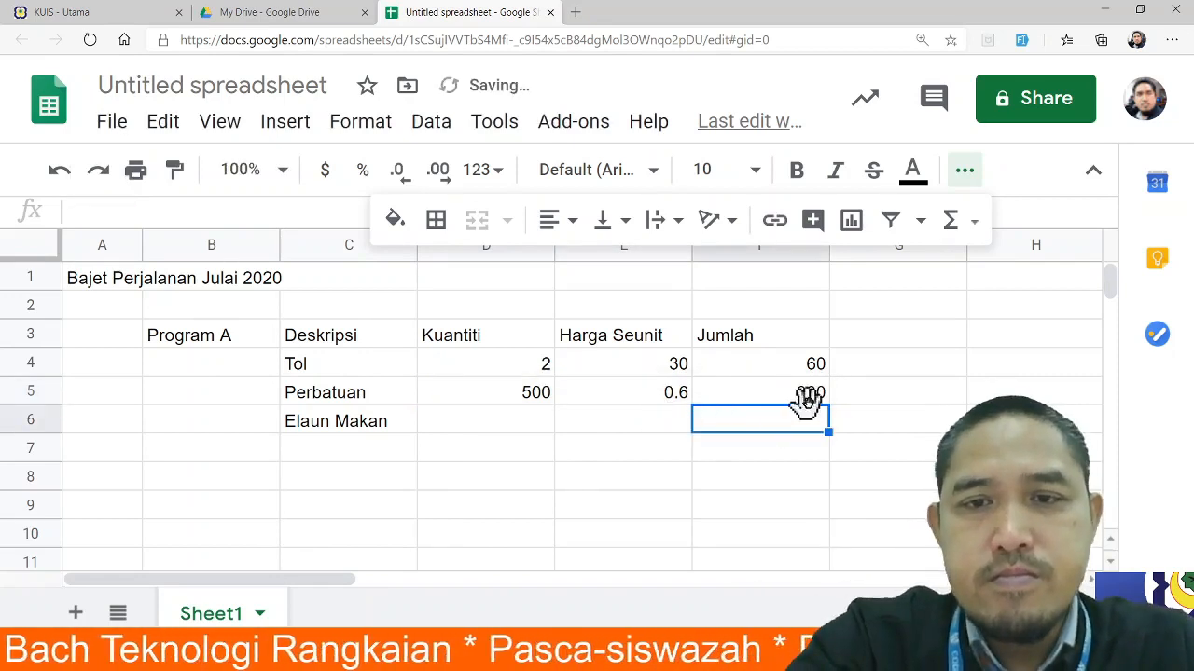
# - Format the Harga Seunit values in E4:E5 to two decimal places
pyautogui.click(673, 393)
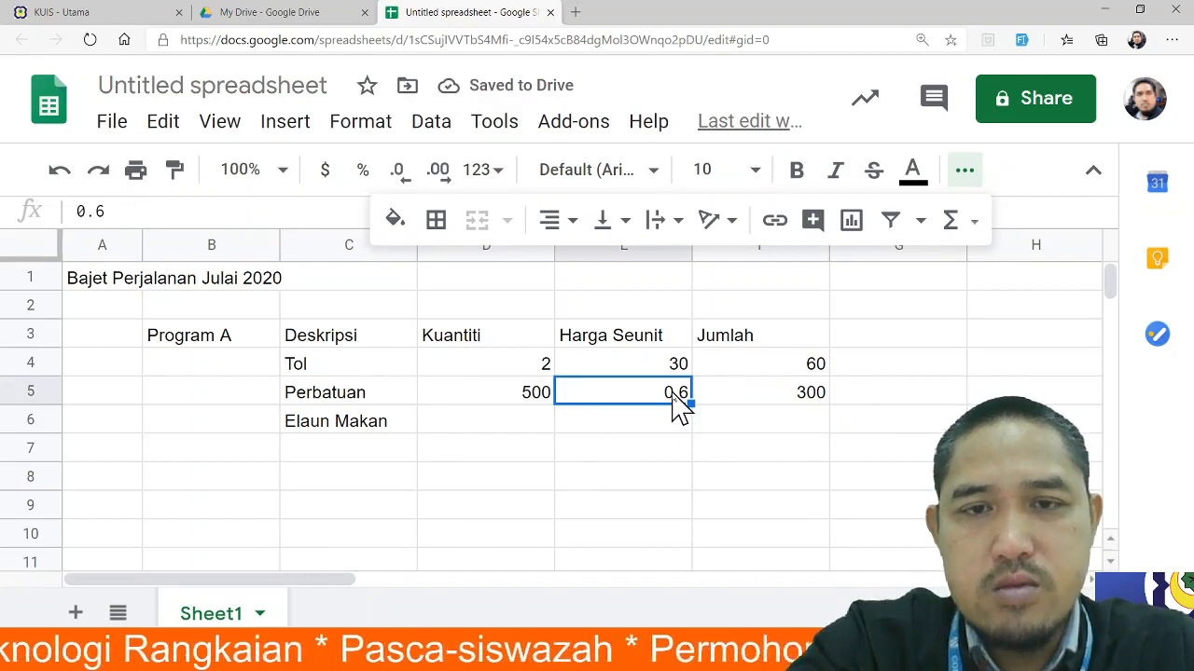
pyautogui.click(527, 371)
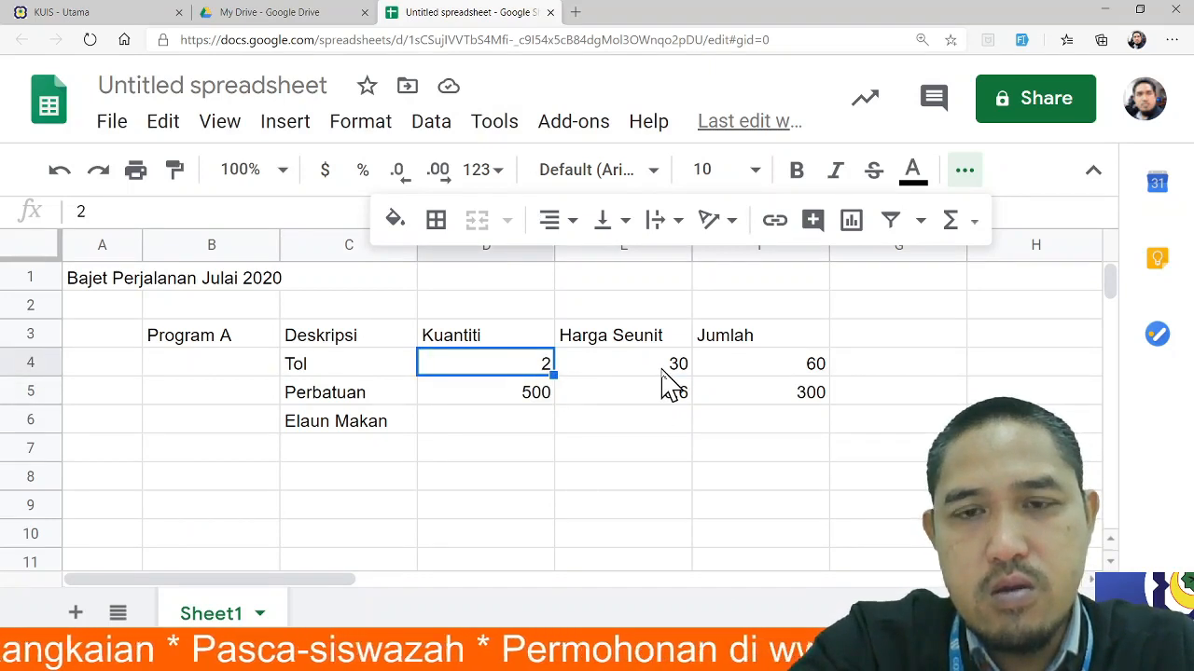
pyautogui.moveTo(661, 368); pyautogui.dragTo(662, 392)
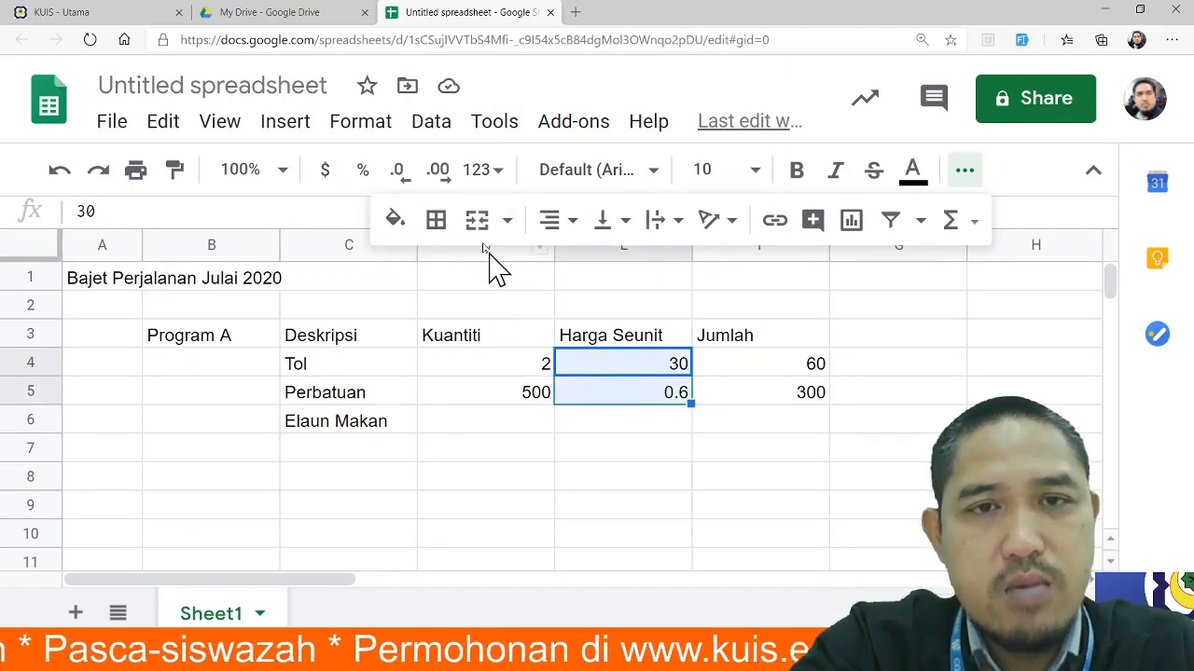
pyautogui.click(435, 171)
pyautogui.click(435, 171)
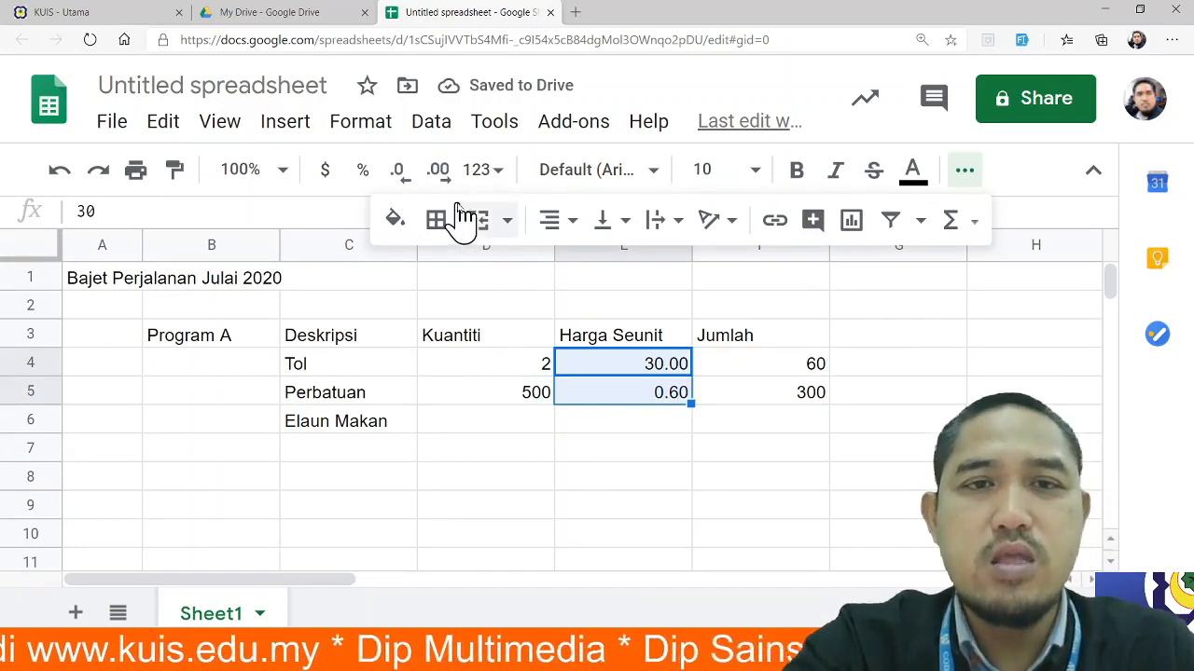
# - Try reducing the decimal places of the unit prices in E4:E5 by one and restoring them, twice
pyautogui.click(396, 177)
pyautogui.click(439, 177)
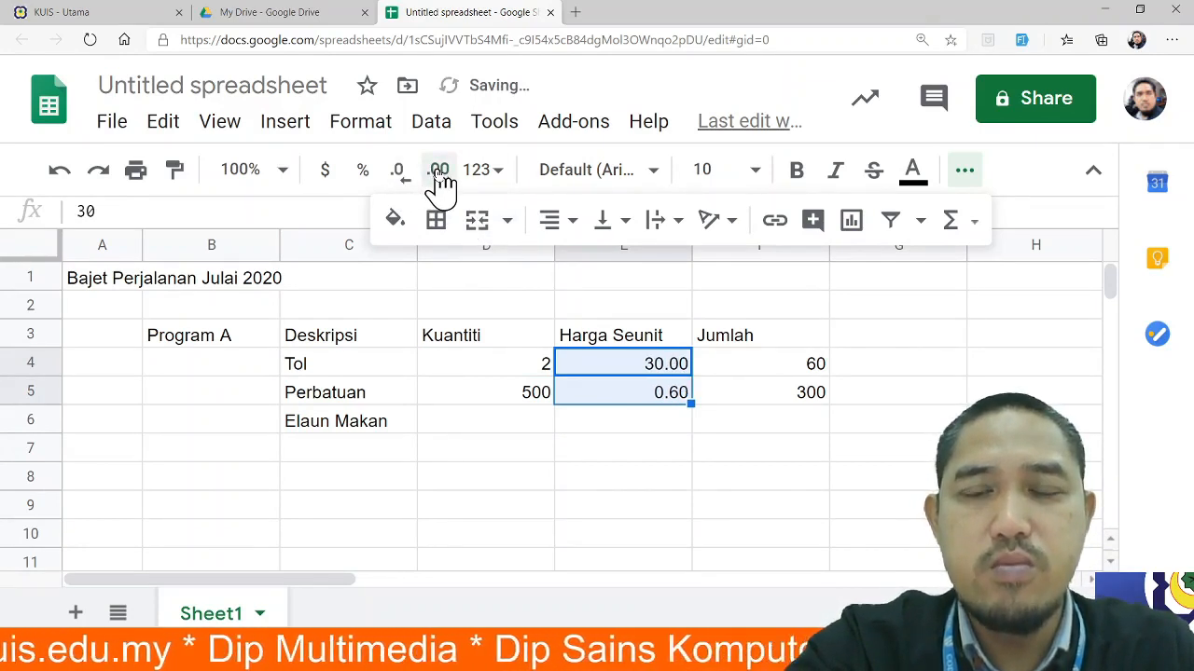
pyautogui.click(396, 177)
pyautogui.click(440, 177)
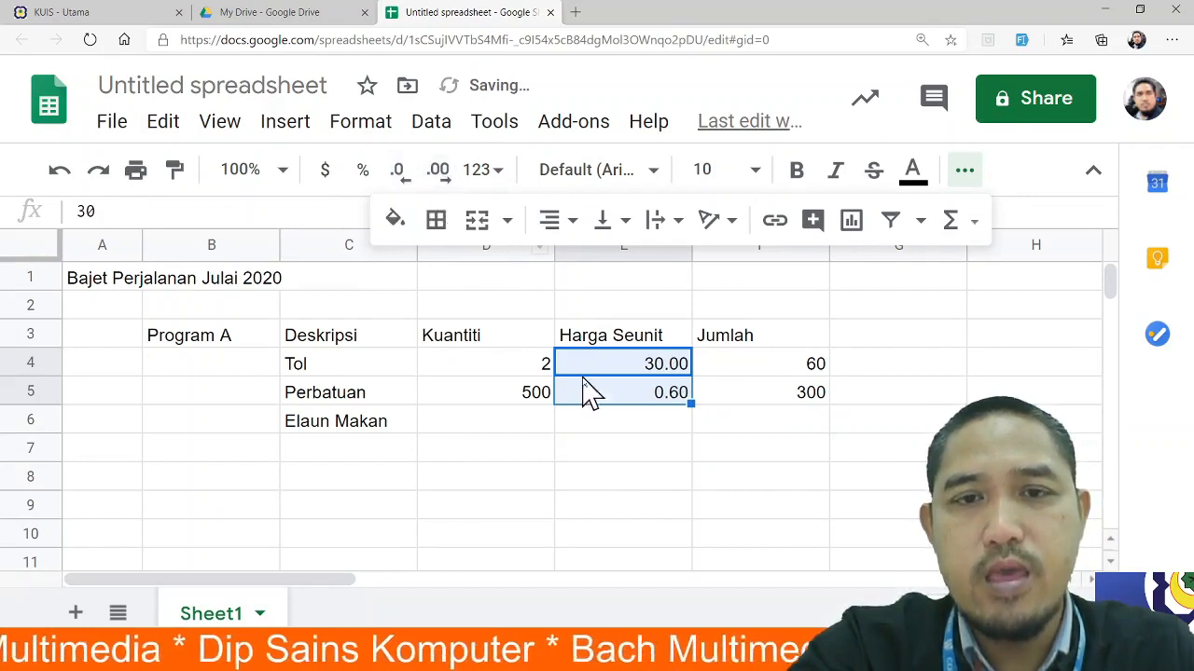
# - Format the Jumlah values in F4:F5 to two decimal places
pyautogui.moveTo(772, 371); pyautogui.dragTo(779, 397)
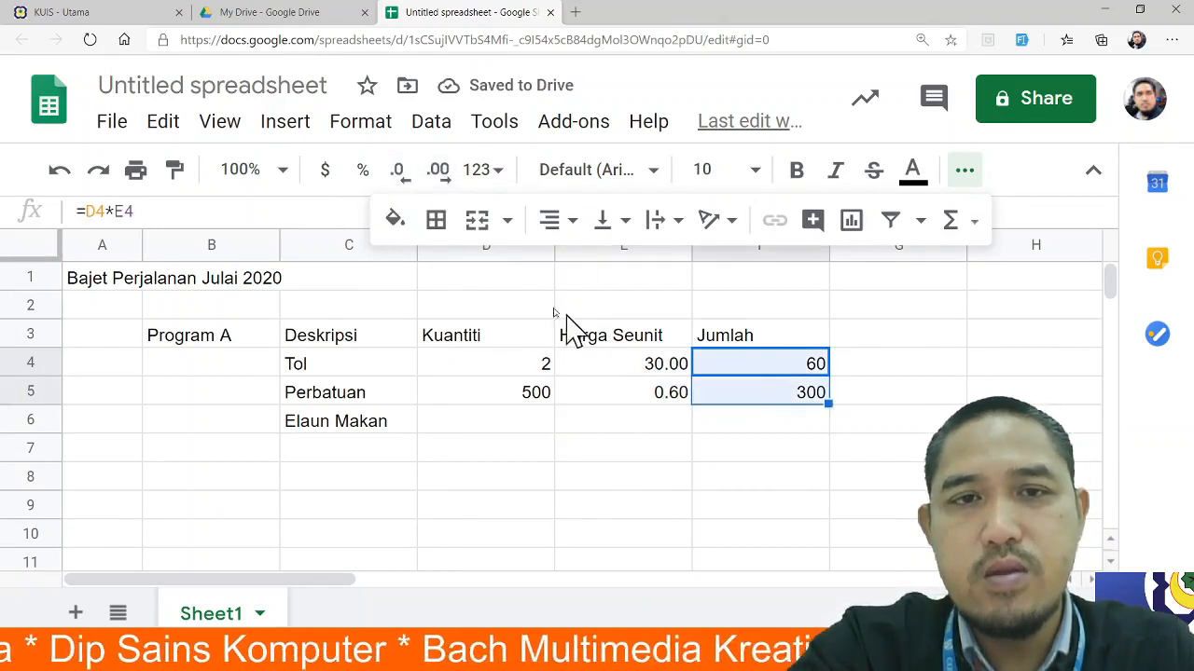
pyautogui.click(446, 179)
pyautogui.click(449, 179)
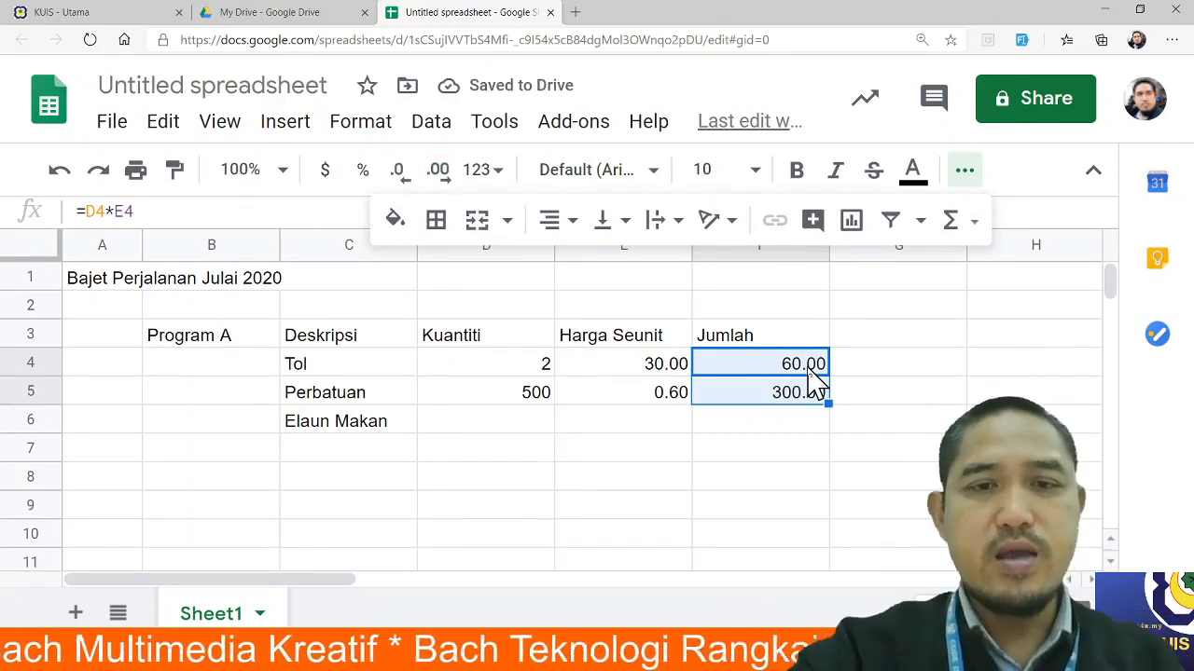
# - Enter a quantity of 3 for Elaun Makan in cell D6
pyautogui.click(537, 433)
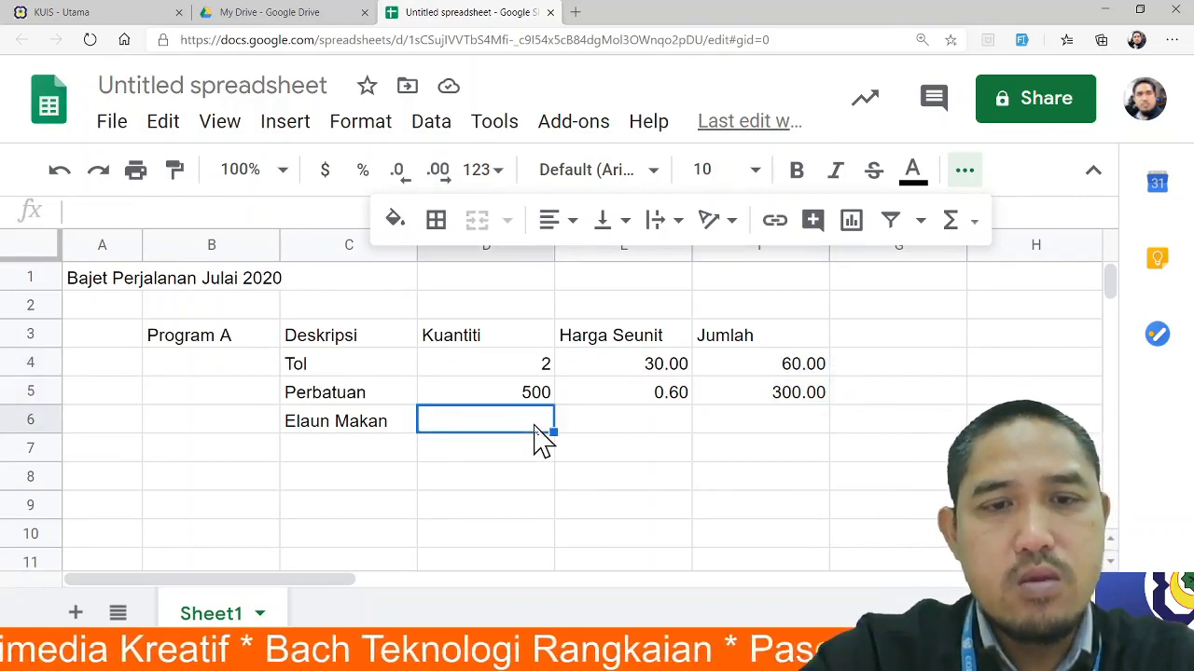
pyautogui.write('2')
pyautogui.click(671, 434)
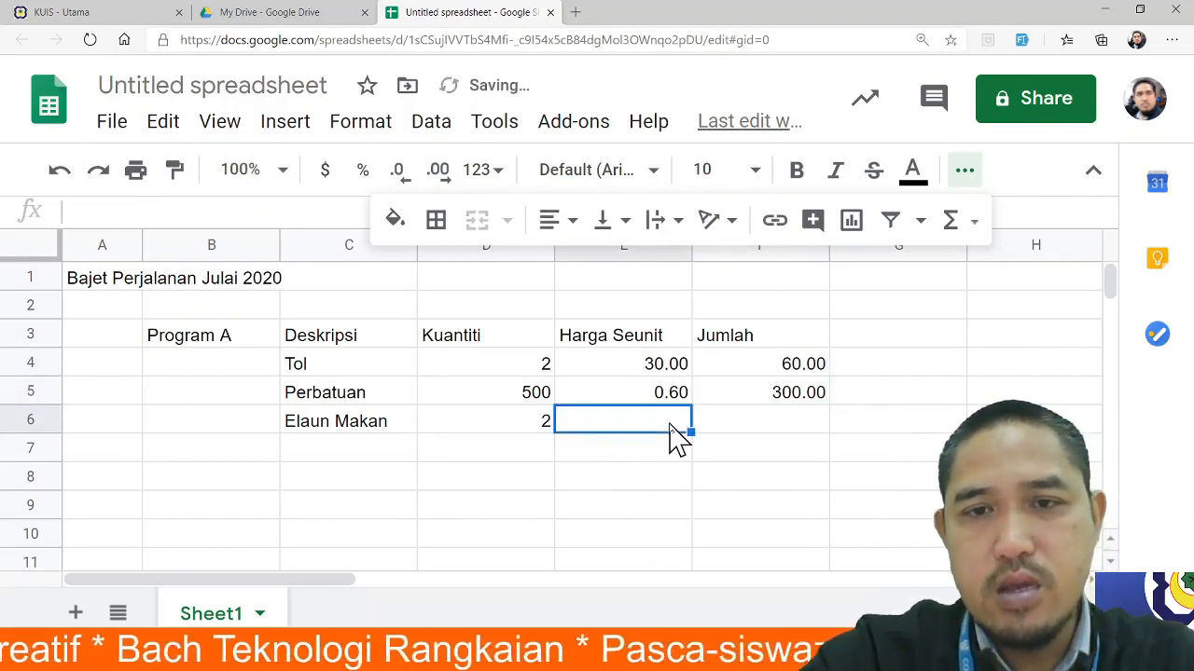
pyautogui.click(546, 432)
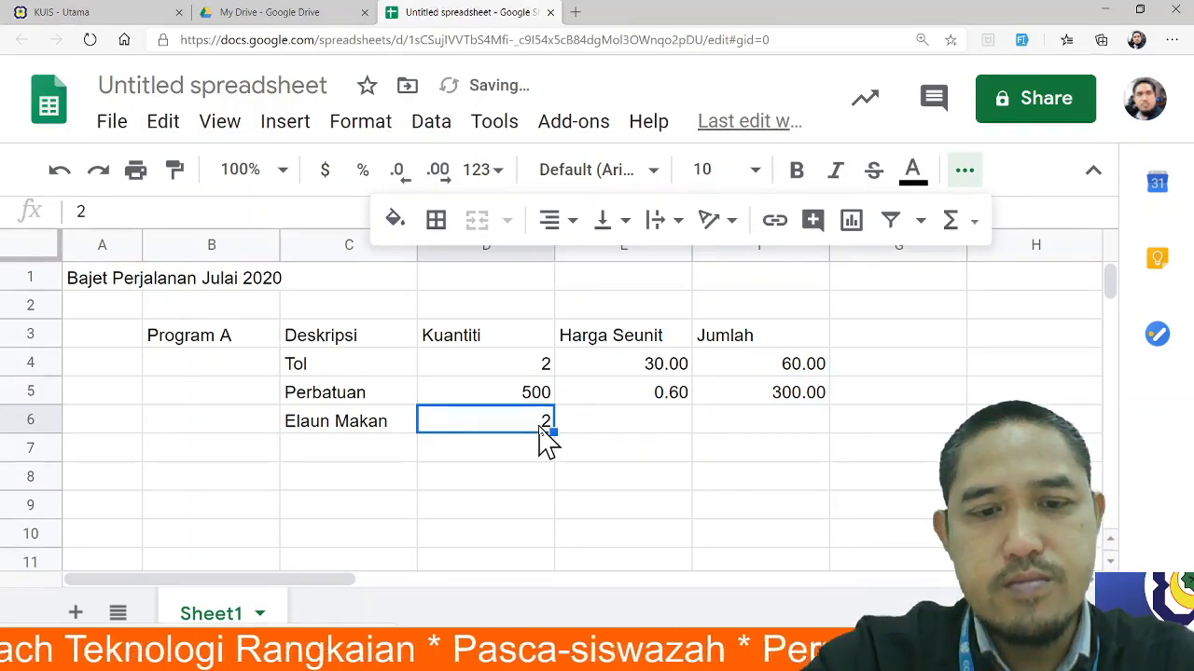
pyautogui.write('3')
pyautogui.click(685, 437)
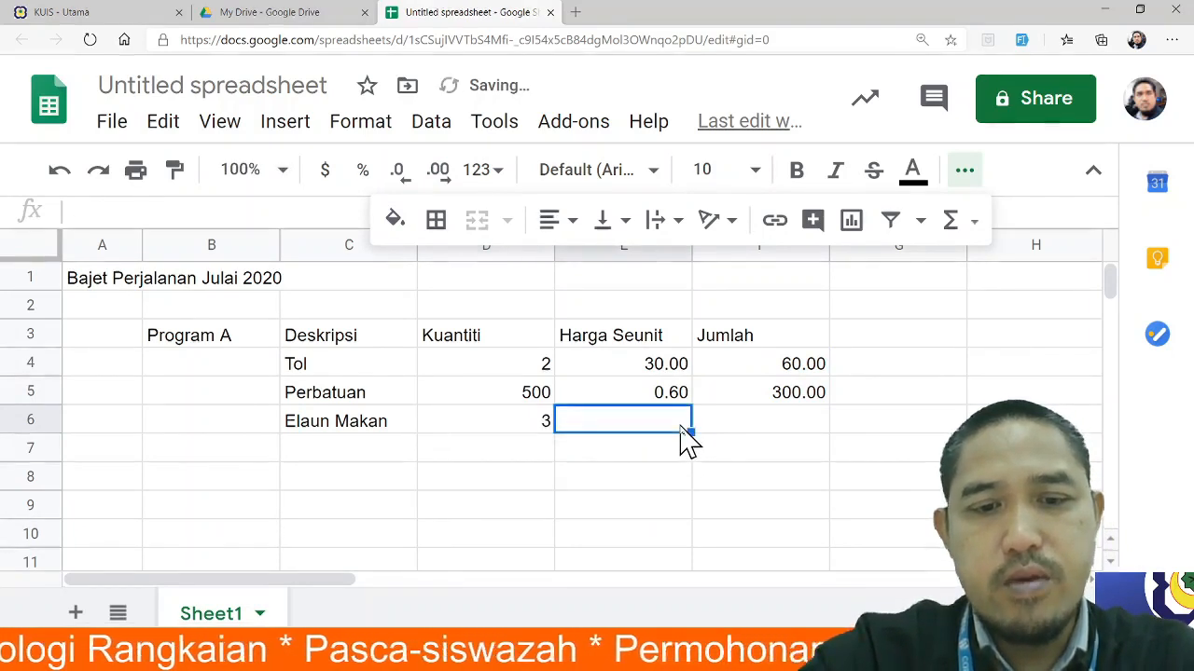
# - Enter a unit price of 100 for Elaun Makan in E6 and fill the Jumlah formula from F5 down to F6
pyautogui.write('100')
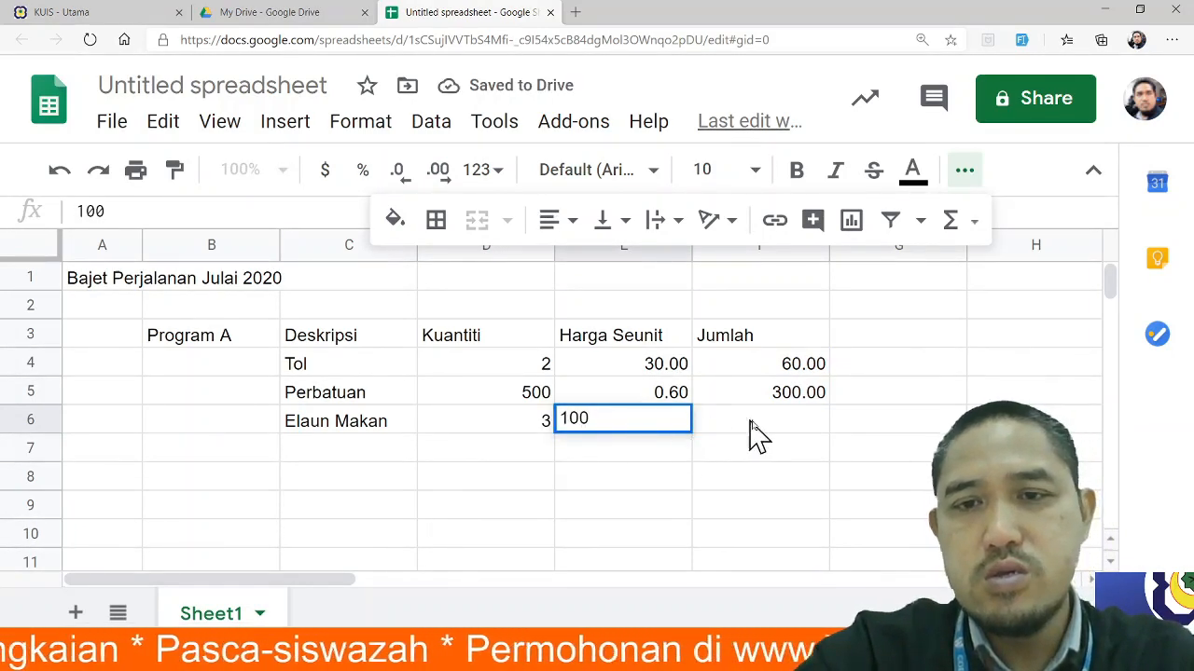
pyautogui.click(763, 432)
pyautogui.click(774, 399)
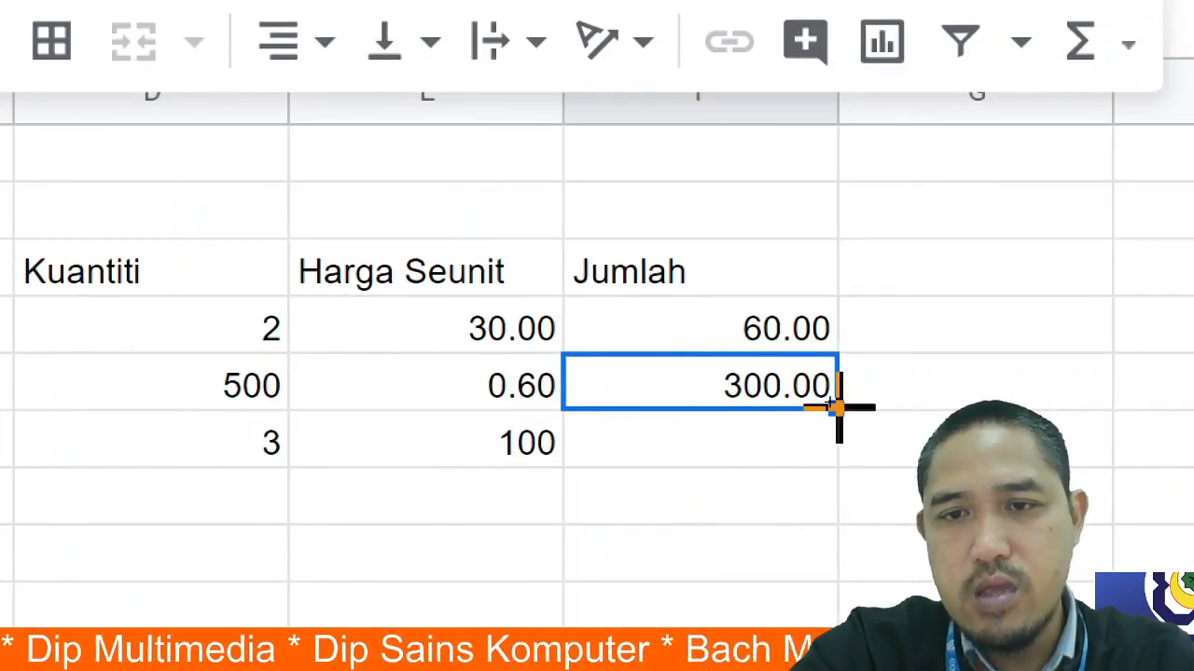
pyautogui.moveTo(838, 407); pyautogui.dragTo(832, 439)
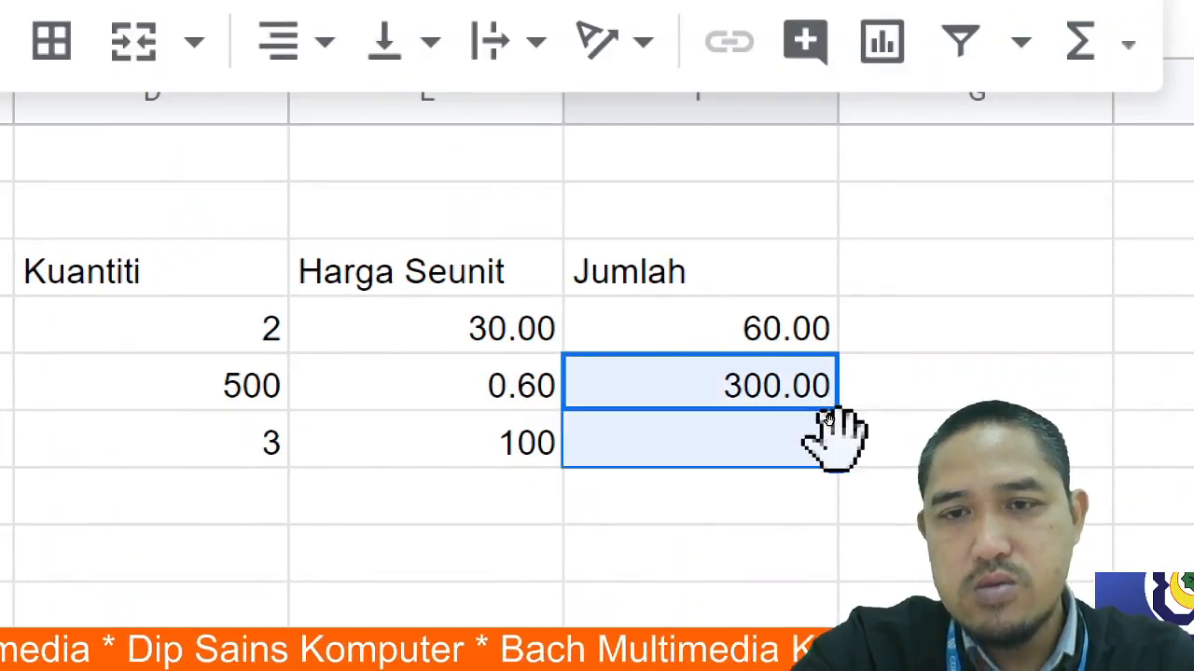
pyautogui.click(789, 504)
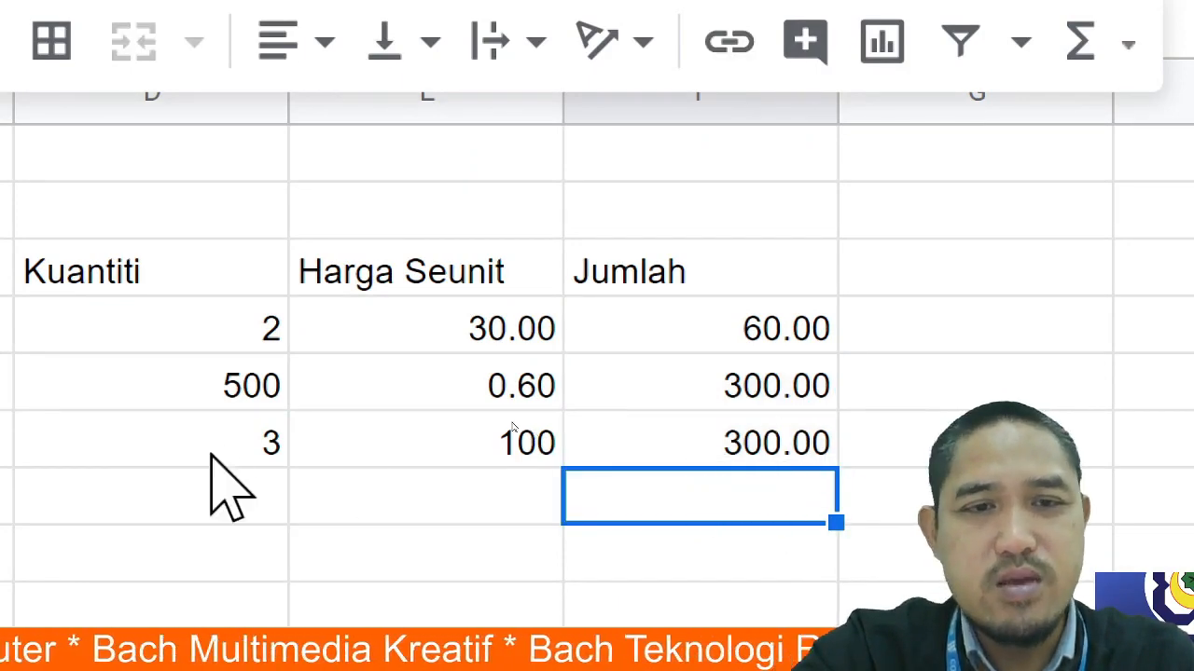
# - Set the Elaun Makan quantity in D6 to 4
pyautogui.click(263, 462)
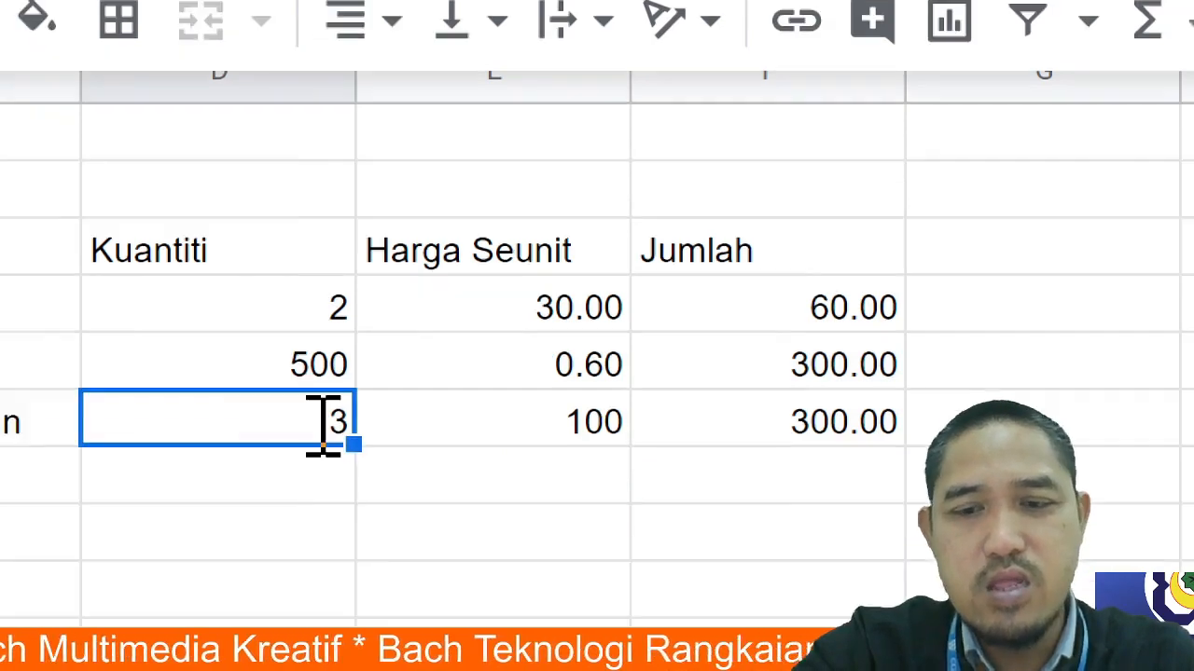
pyautogui.write('4')
pyautogui.press('Return')
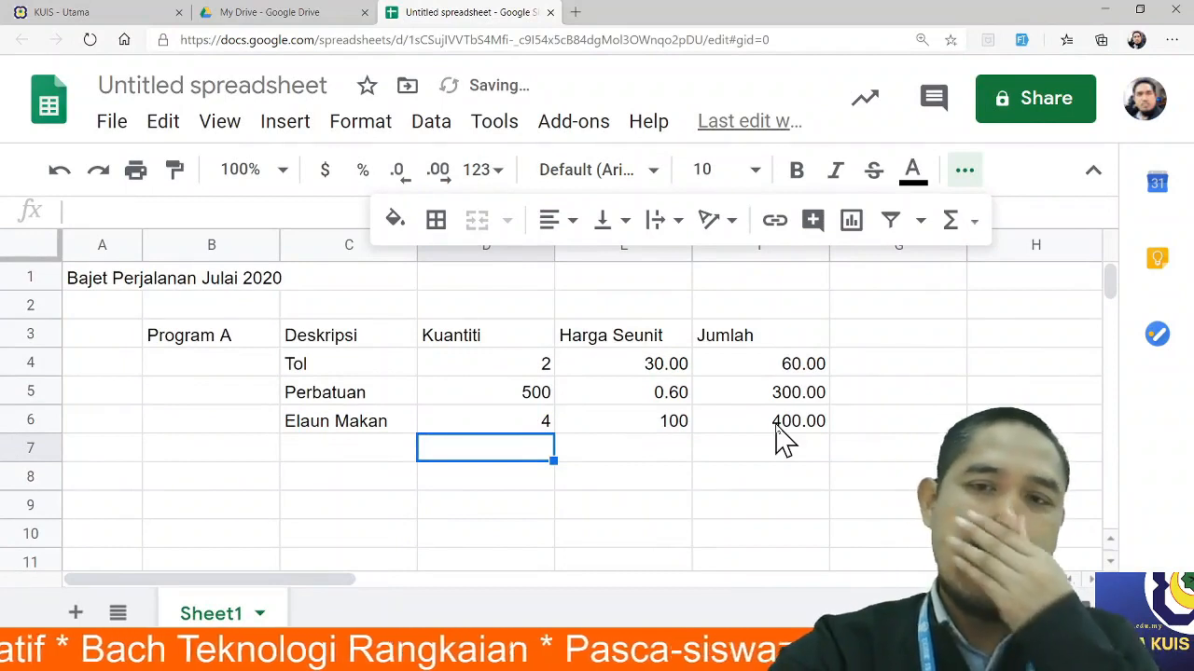
# - Clear the Elaun Makan amount in F6 and refill it with the Jumlah formula from F5
pyautogui.click(780, 426)
pyautogui.press('Delete')
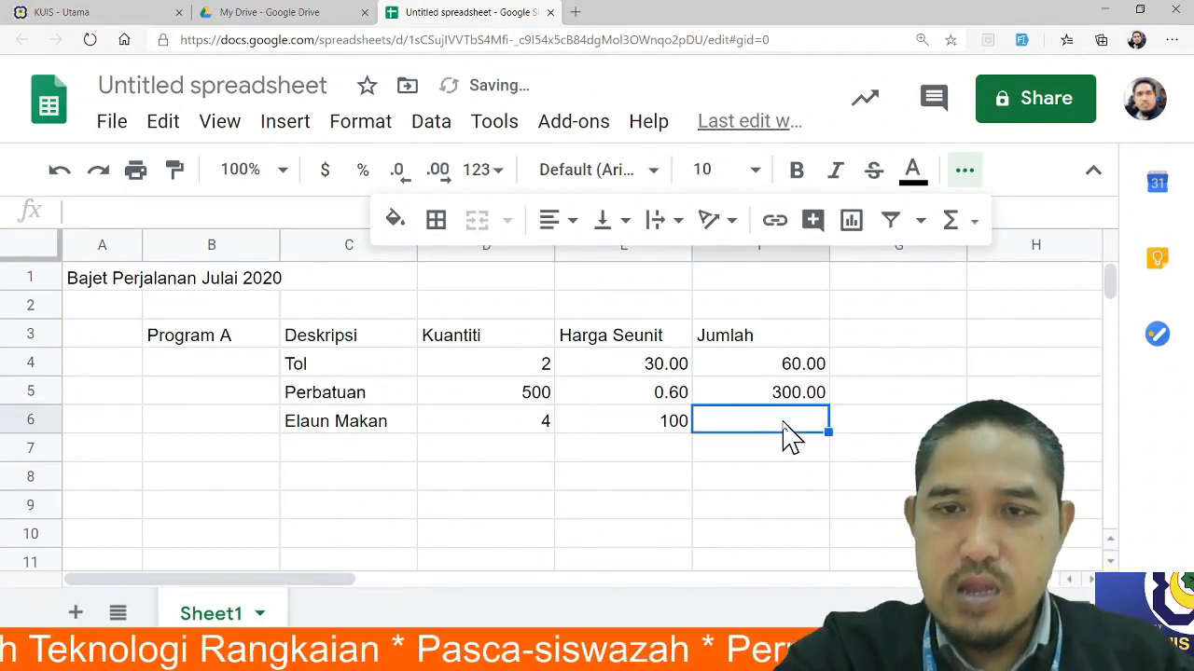
pyautogui.click(784, 397)
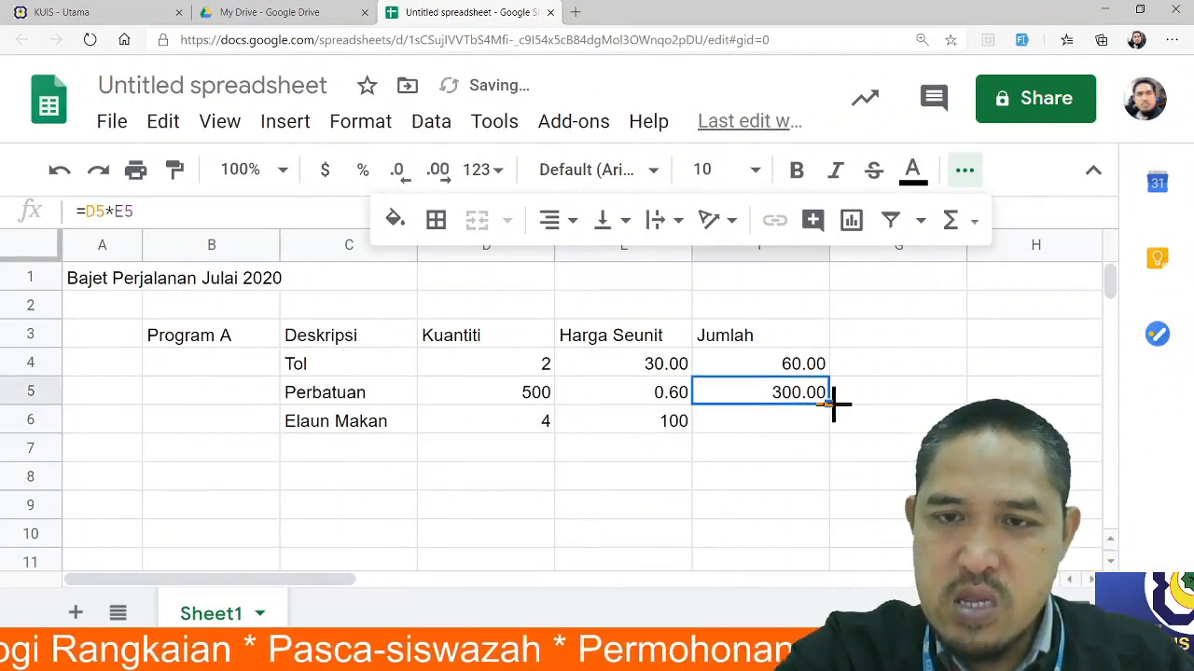
pyautogui.moveTo(829, 408); pyautogui.dragTo(829, 428)
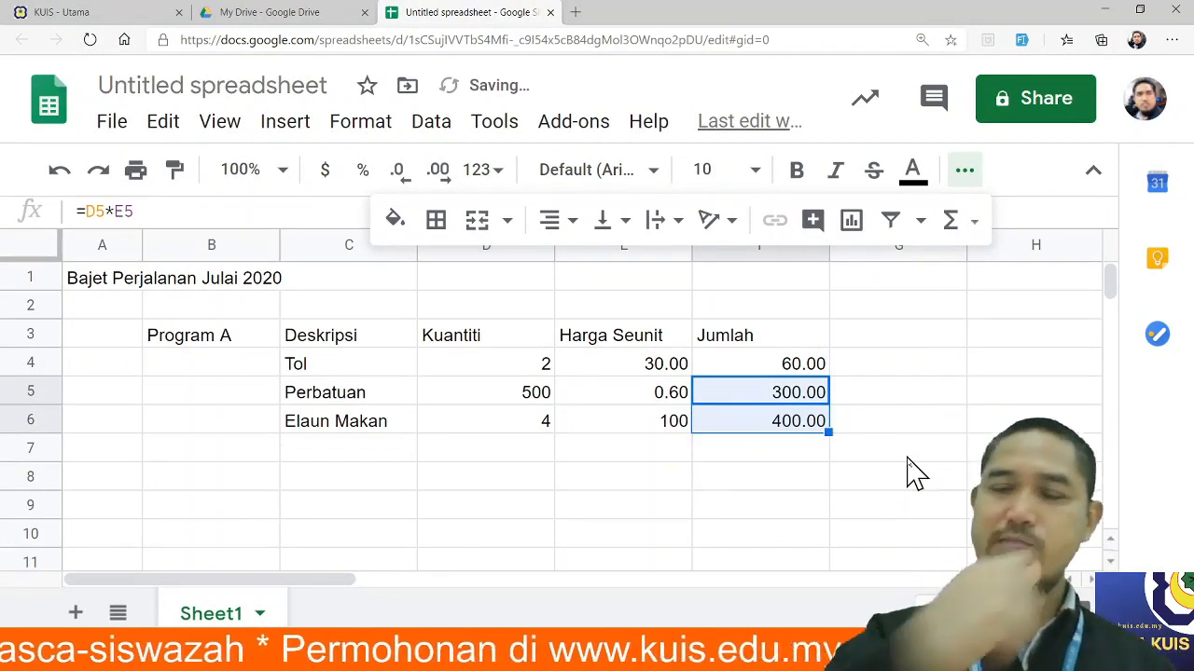
# - Total the Jumlah values F4:F6 in cell F7 with the SUM function and make the total bold
pyautogui.click(793, 456)
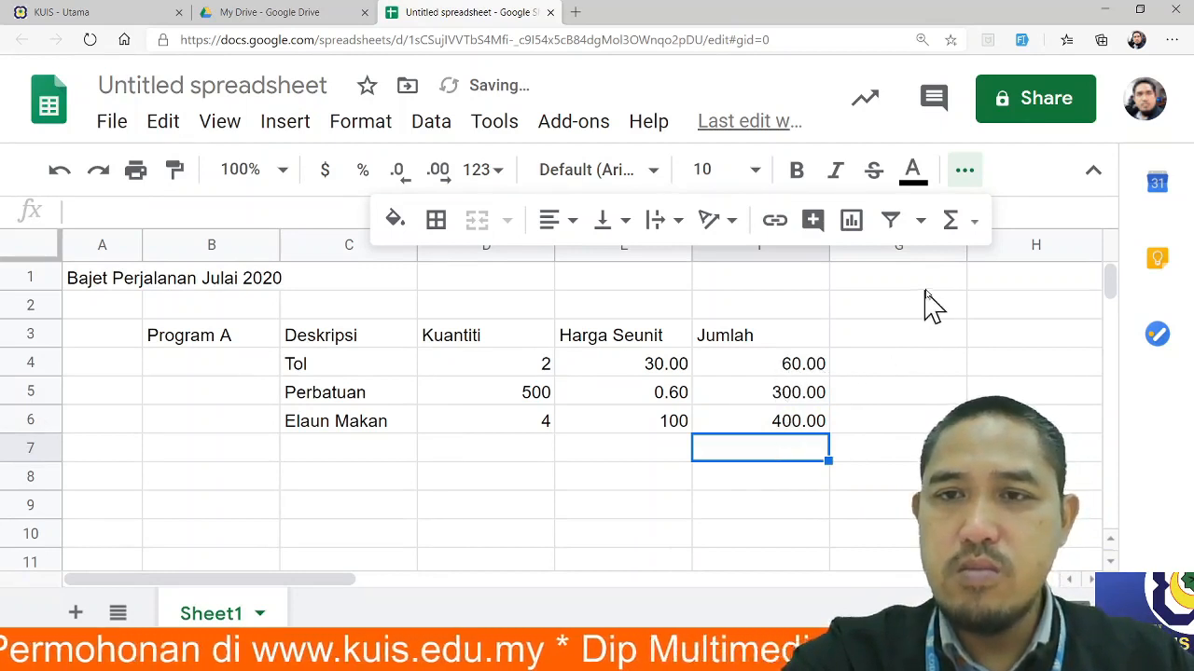
pyautogui.click(981, 226)
pyautogui.click(977, 224)
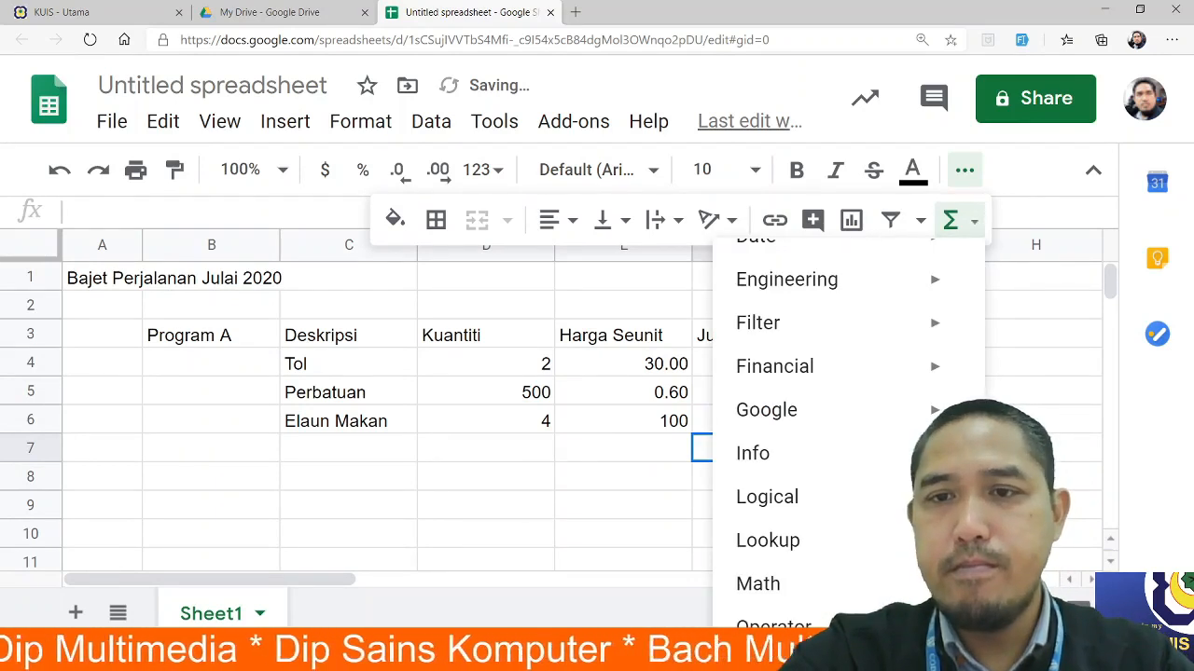
pyautogui.scroll(5, 992, 364)
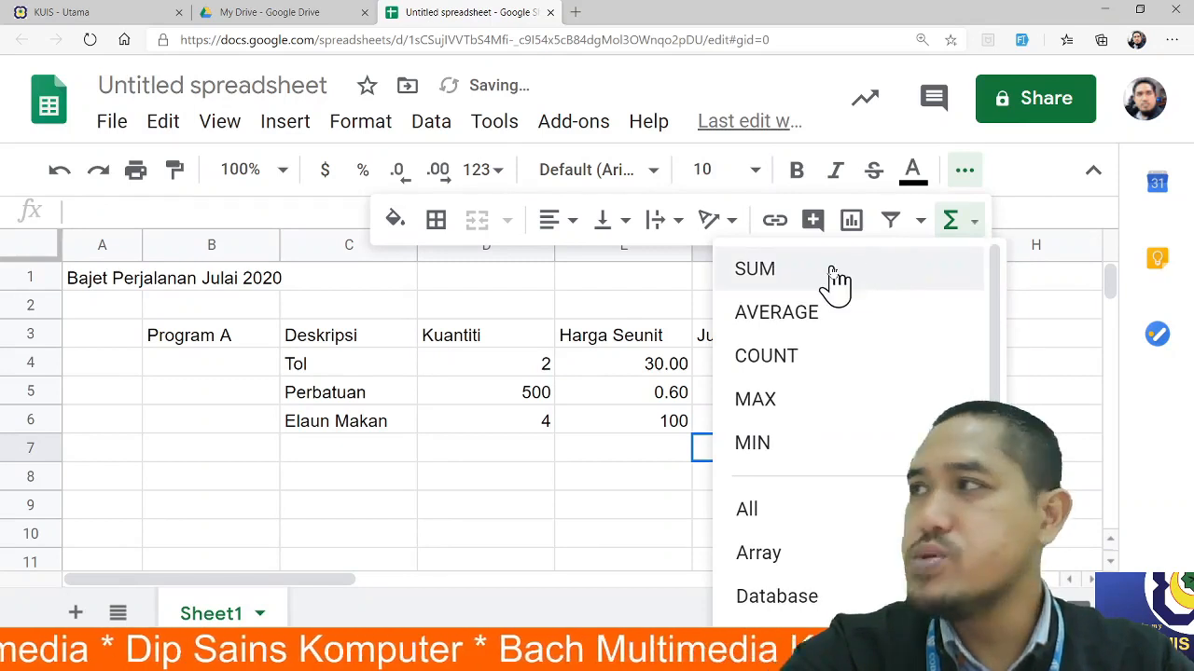
pyautogui.click(832, 278)
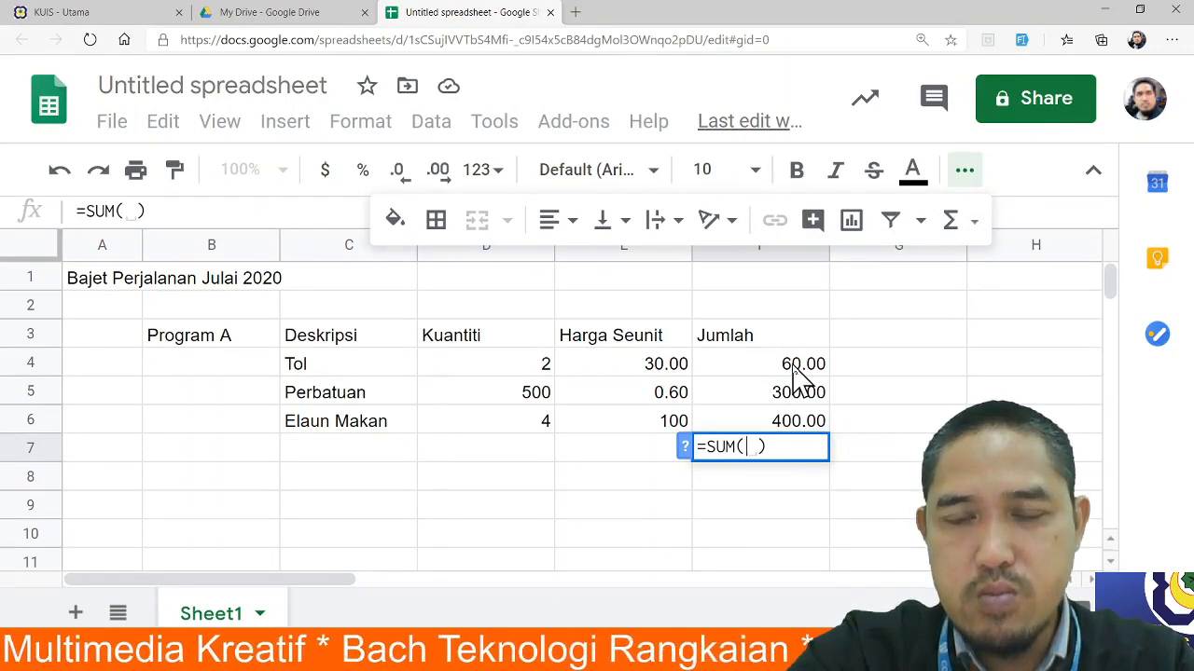
pyautogui.moveTo(794, 366); pyautogui.dragTo(795, 422)
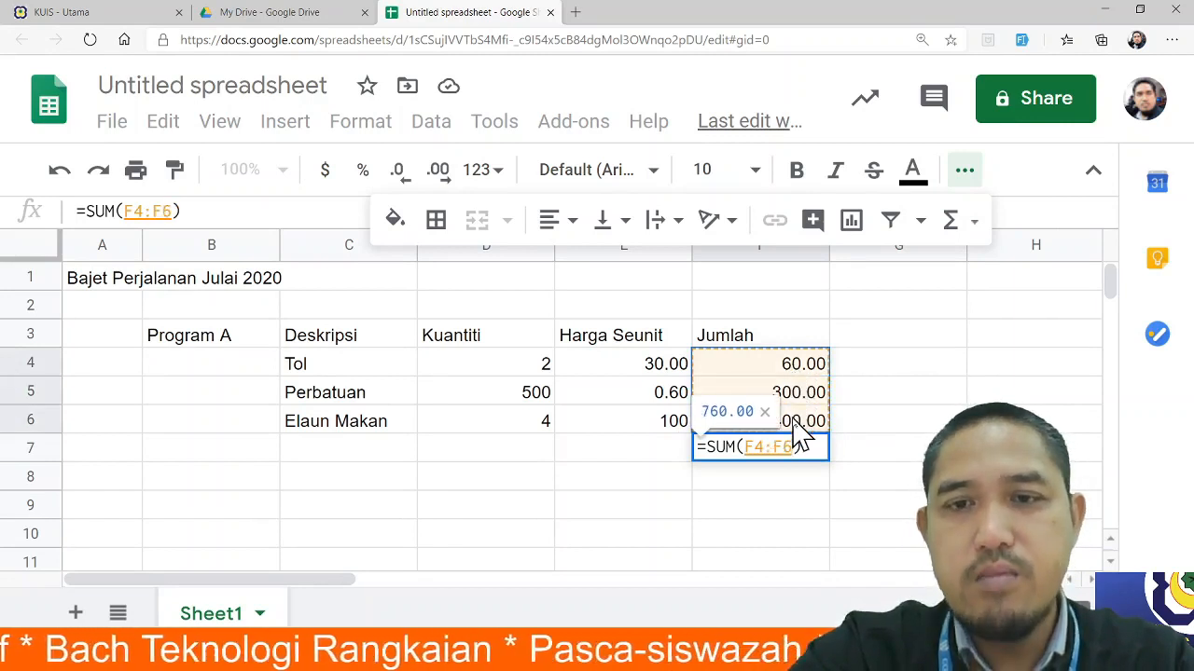
pyautogui.press('Return')
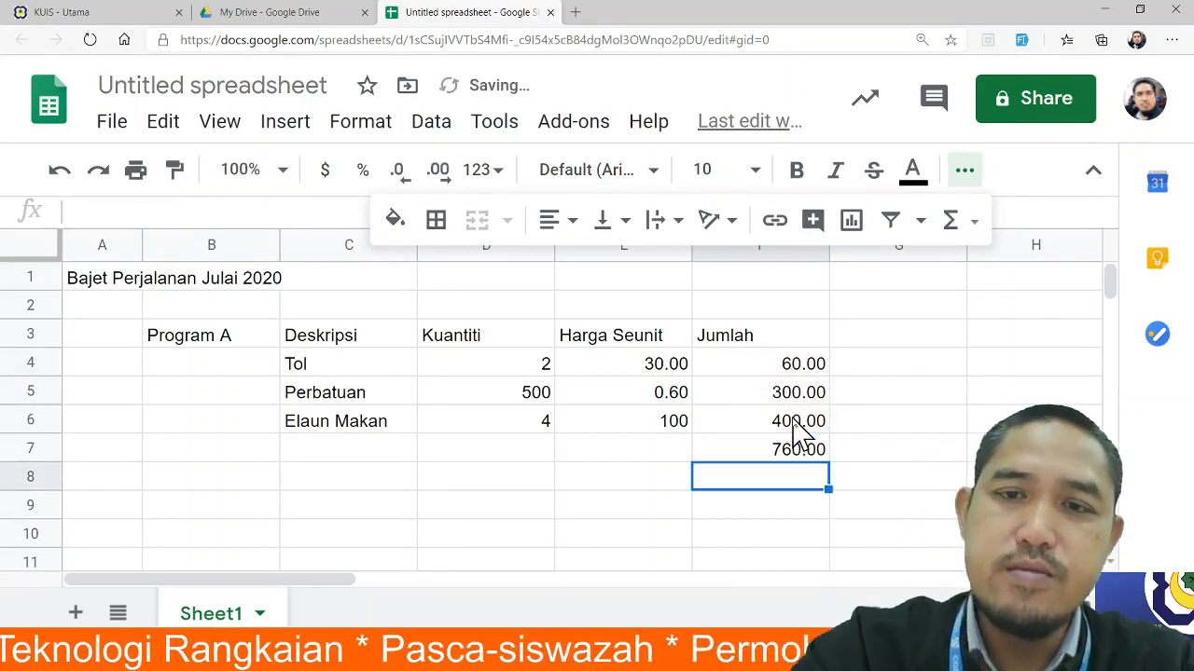
pyautogui.click(777, 456)
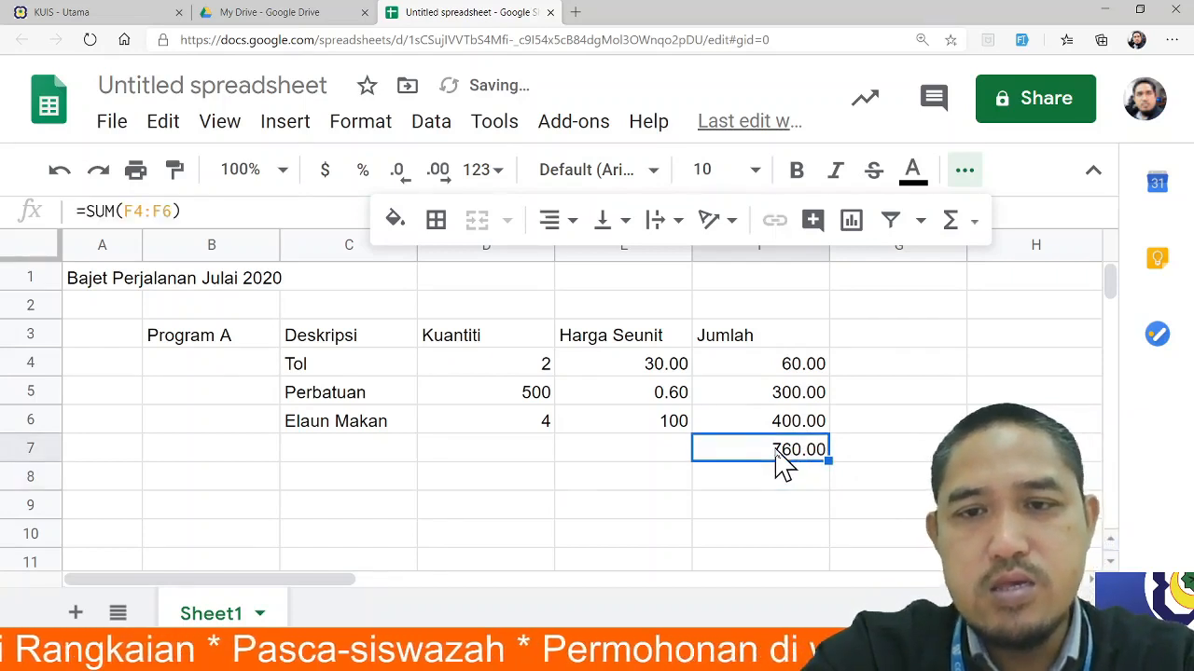
pyautogui.click(802, 173)
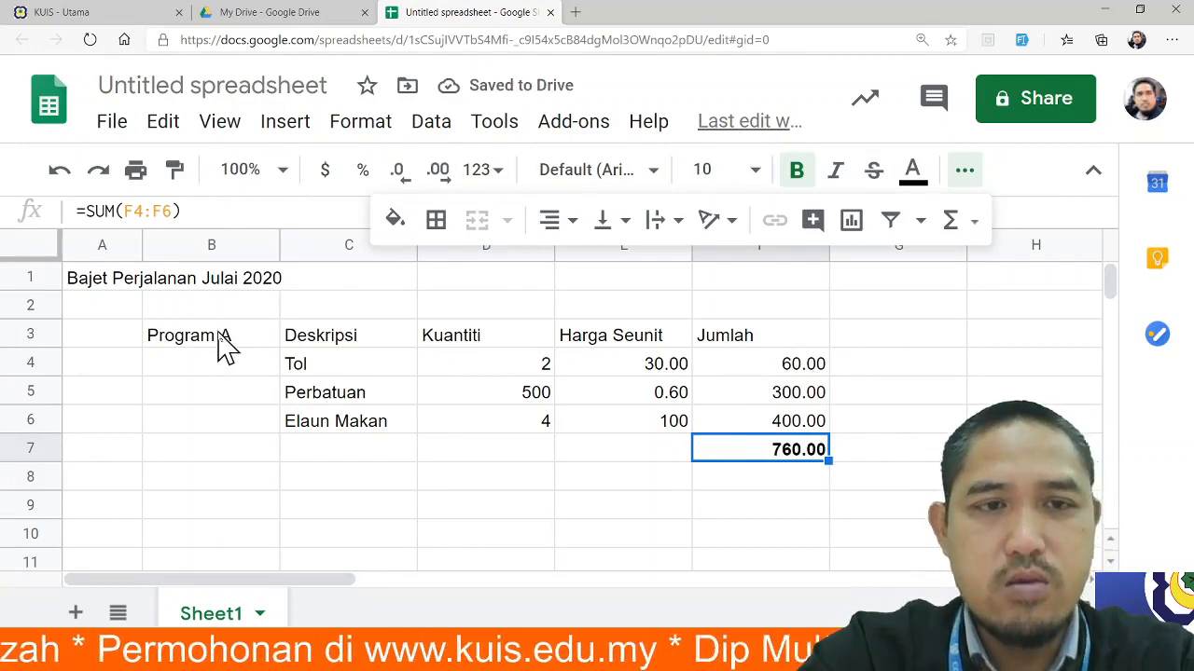
# - Apply all borders to the table range C3:F6 and narrow column A
pyautogui.moveTo(224, 347); pyautogui.dragTo(801, 429)
pyautogui.click(331, 352)
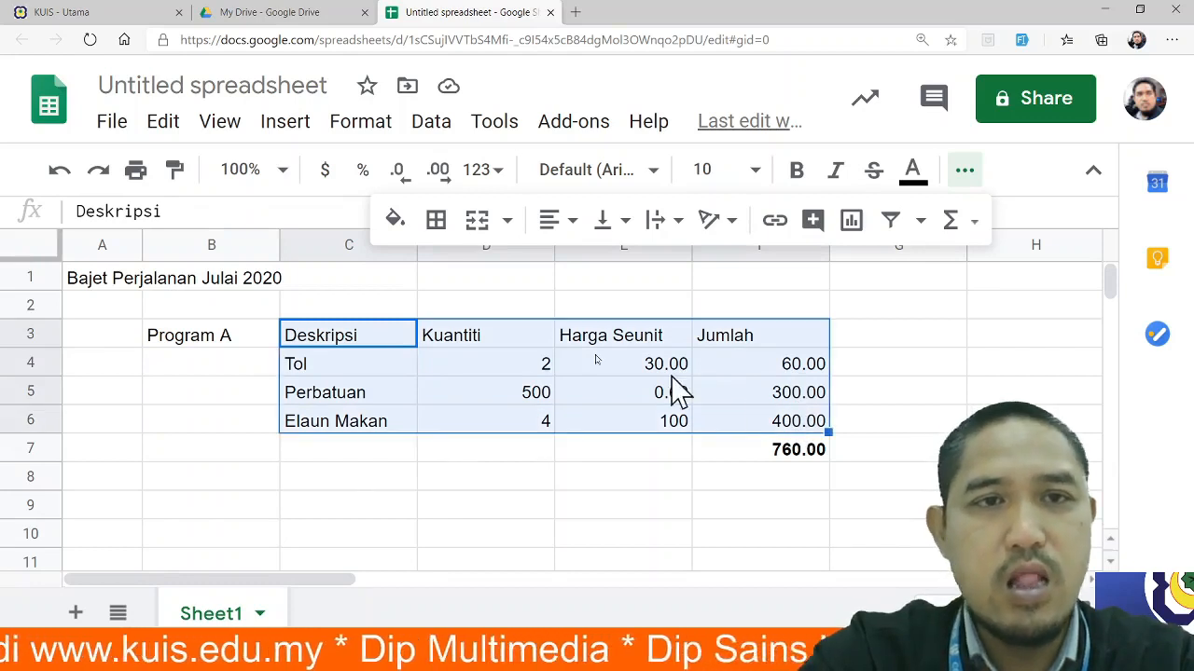
pyautogui.click(436, 222)
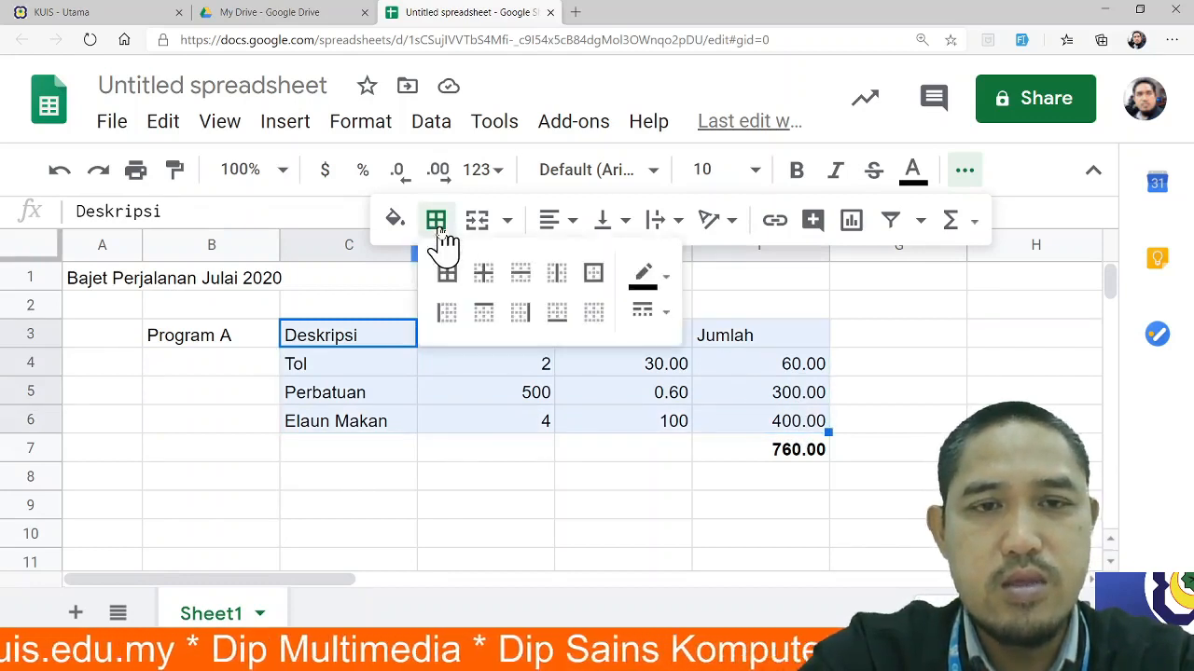
pyautogui.click(448, 275)
pyautogui.click(515, 461)
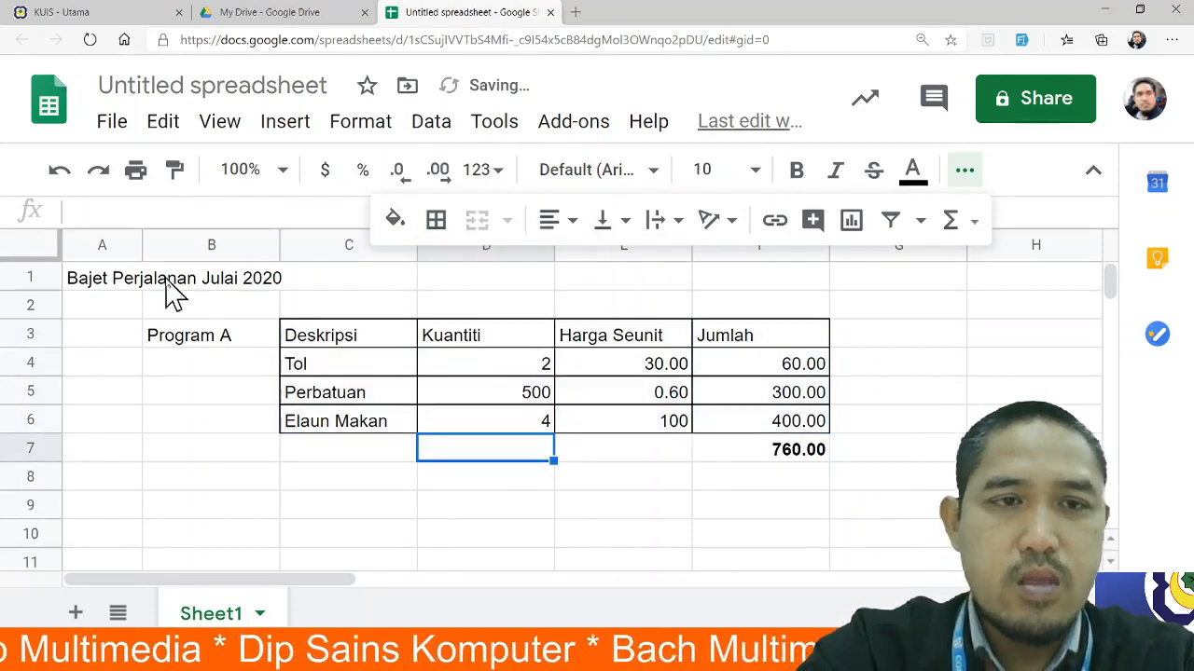
pyautogui.moveTo(140, 245); pyautogui.dragTo(103, 245)
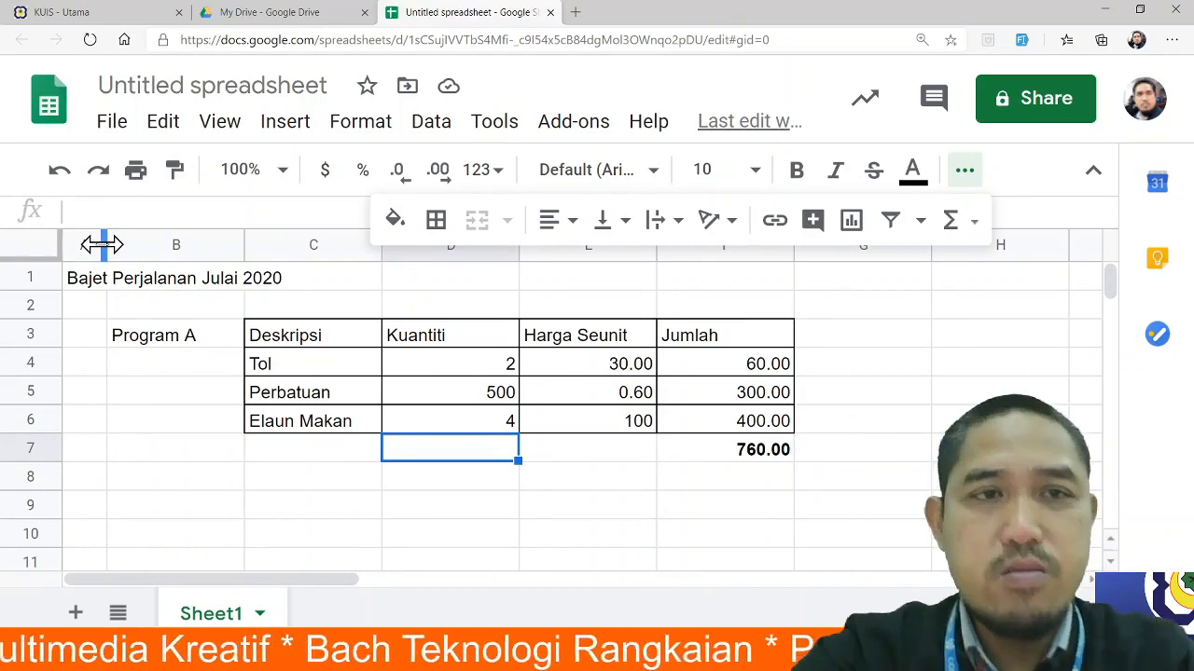
# - Rename the spreadsheet as Bajet Perjalanan Julai 2020, copying the title text from cell A1
pyautogui.click(319, 84)
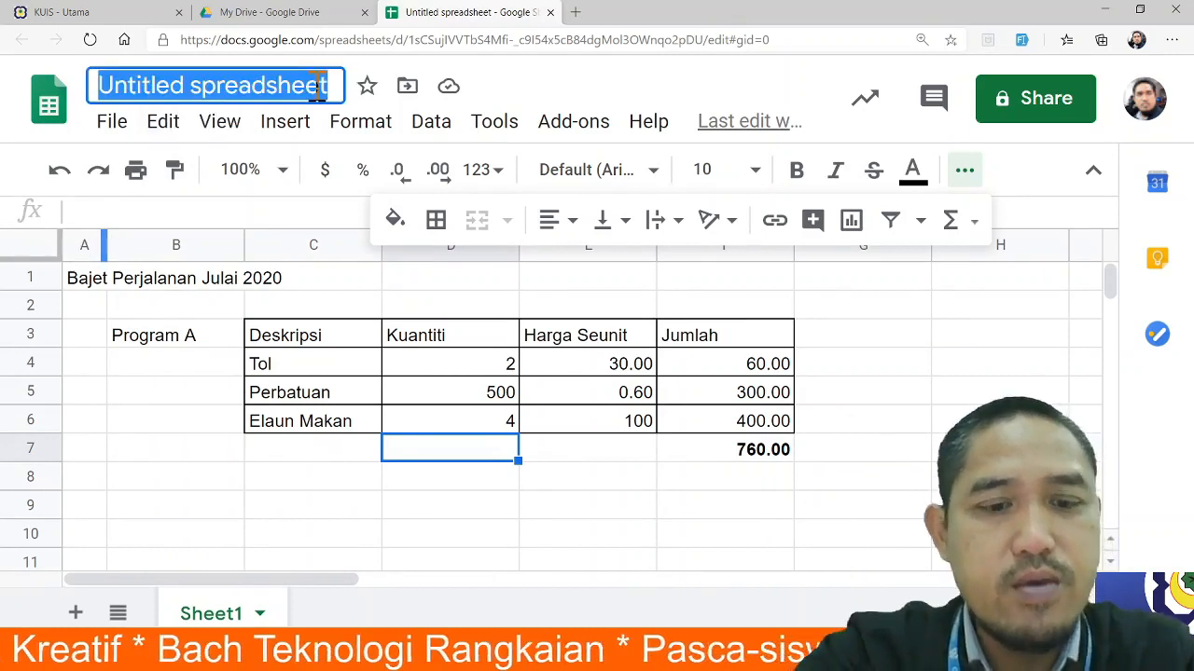
pyautogui.click(105, 280)
pyautogui.moveTo(338, 211); pyautogui.dragTo(70, 224)
pyautogui.hotkey('ctrl', 'c')
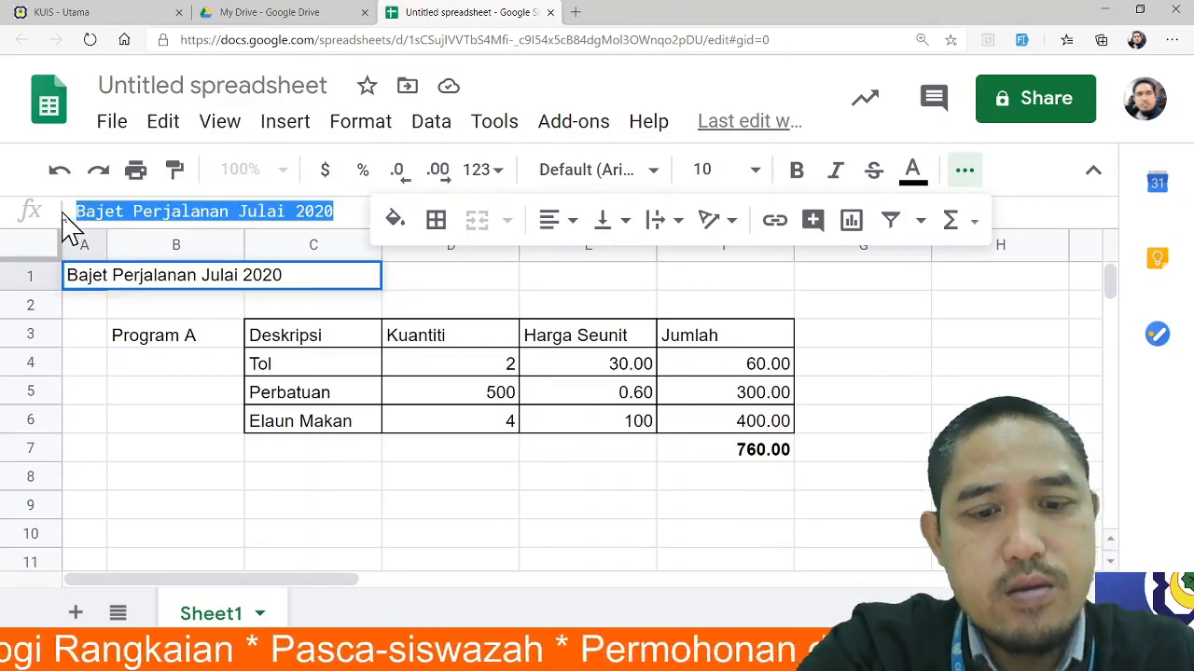
pyautogui.click(301, 92)
pyautogui.hotkey('ctrl', 'v')
pyautogui.press('Return')
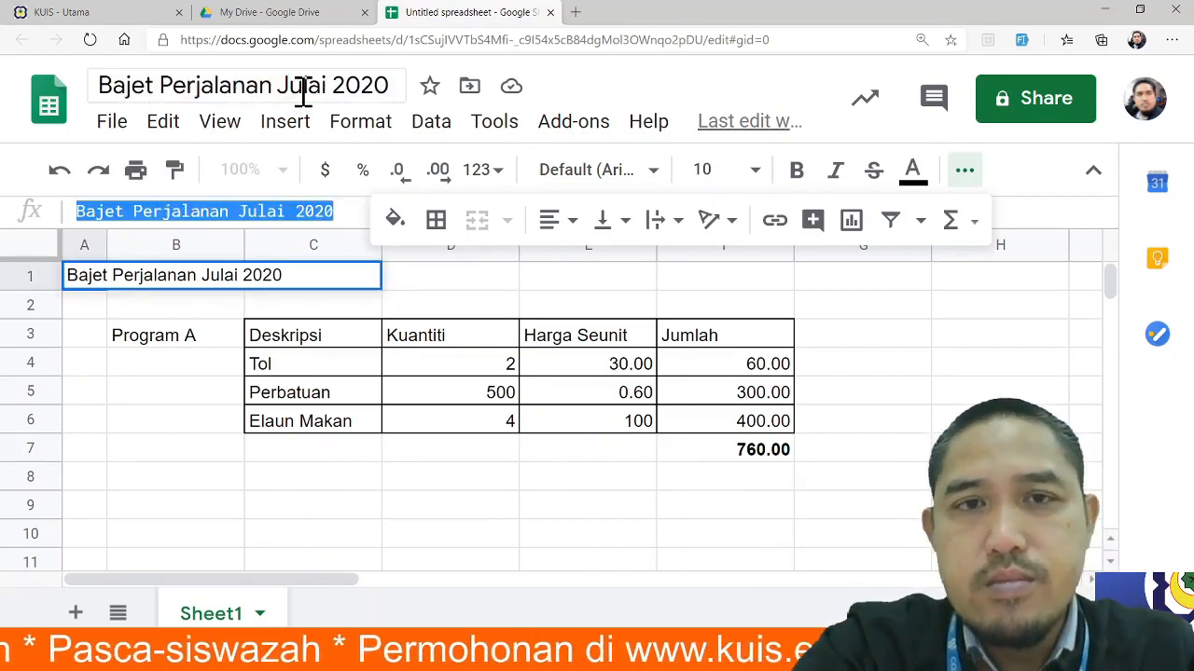
pyautogui.click(632, 368)
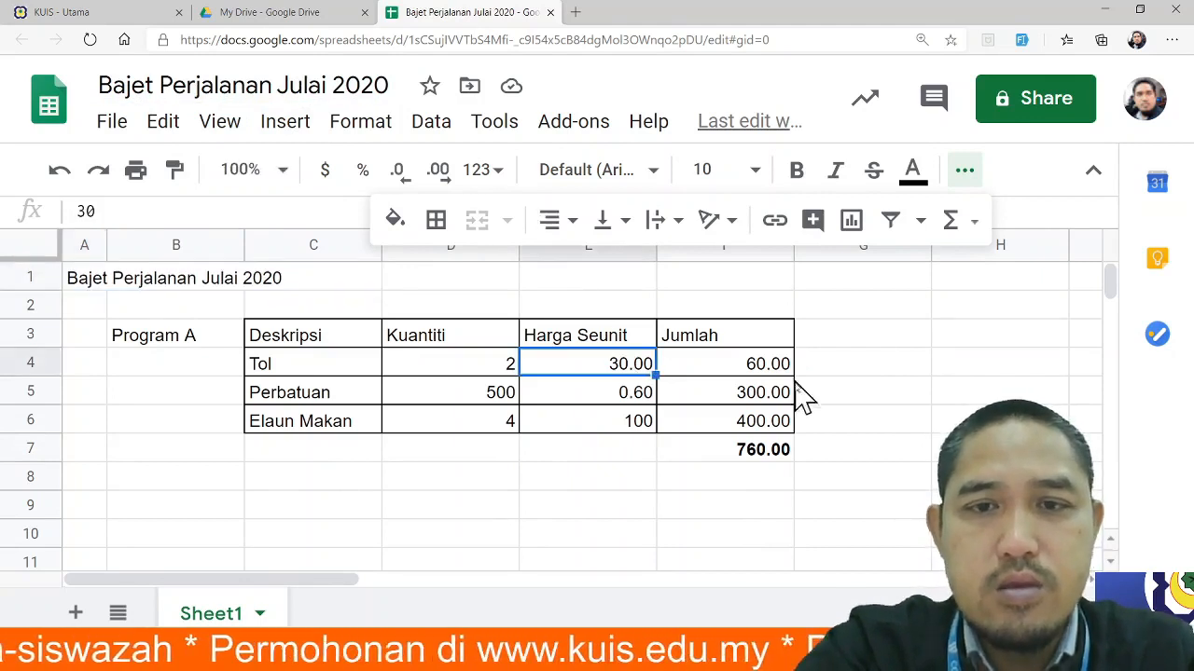
pyautogui.click(761, 422)
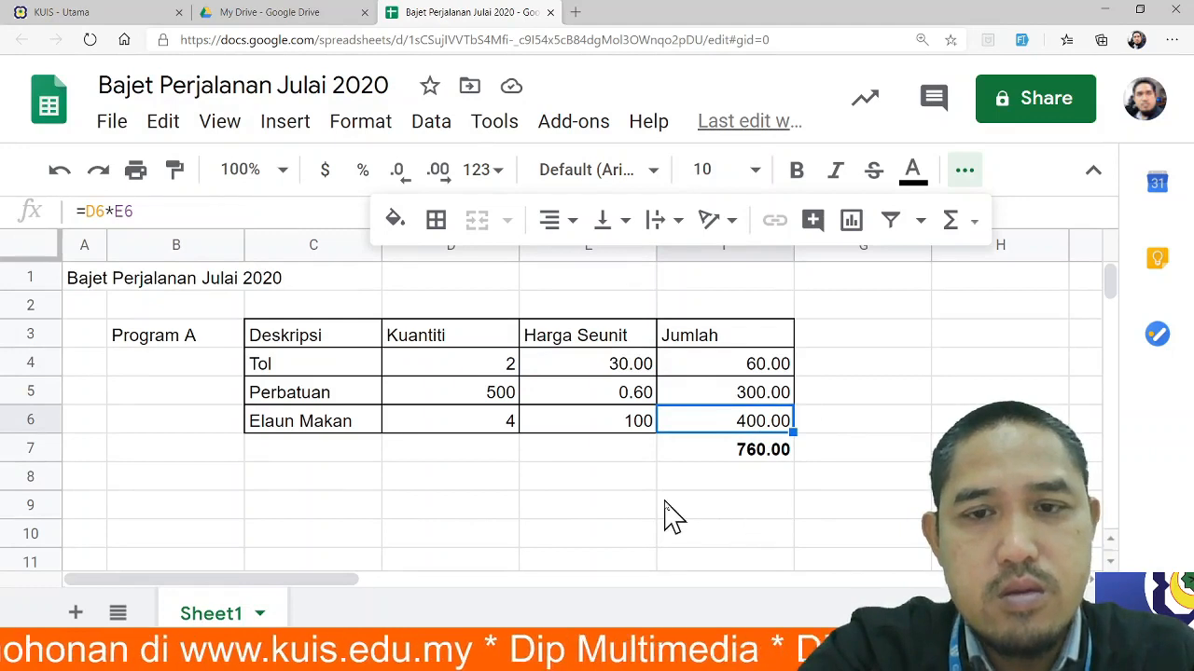
pyautogui.moveTo(304, 339); pyautogui.dragTo(767, 467)
pyautogui.hotkey('ctrl', 'c')
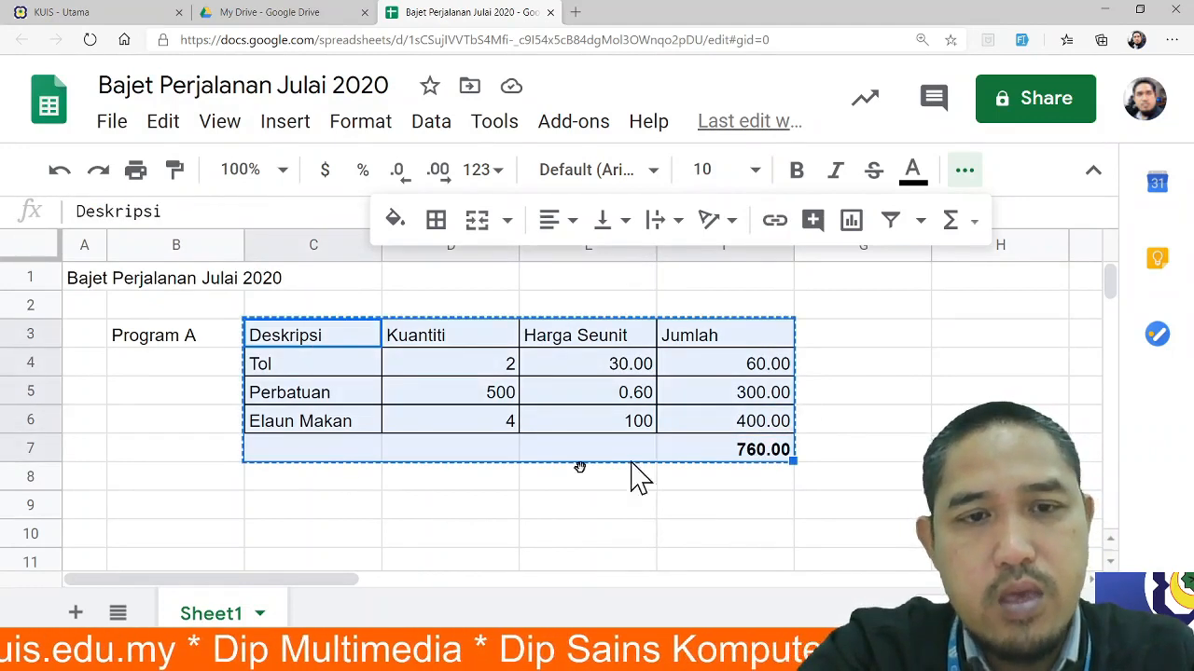
pyautogui.click(203, 347)
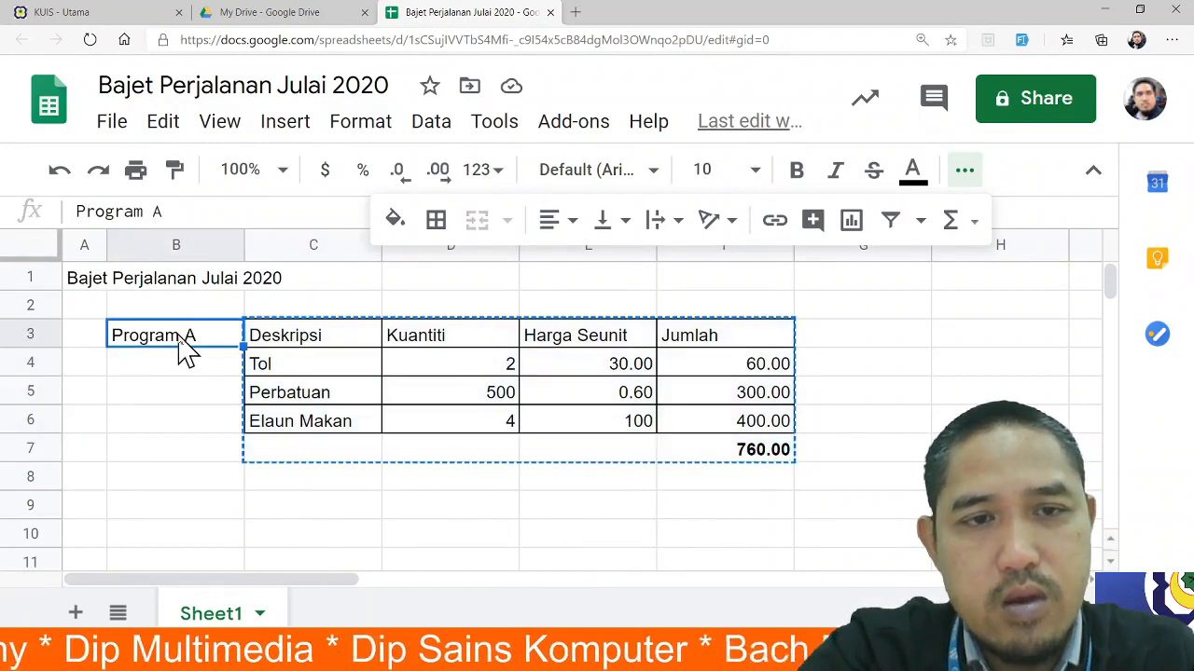
pyautogui.press('Escape')
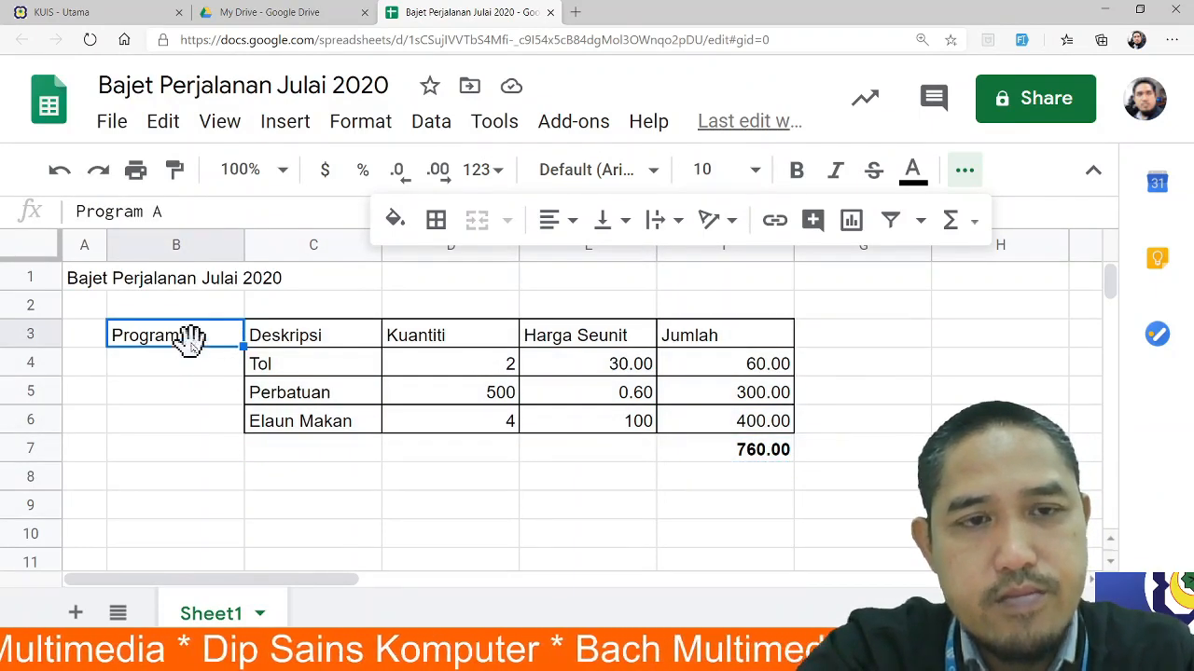
# - Add an outer border around the whole Program A block, B3:F7
pyautogui.moveTo(190, 342); pyautogui.dragTo(709, 455)
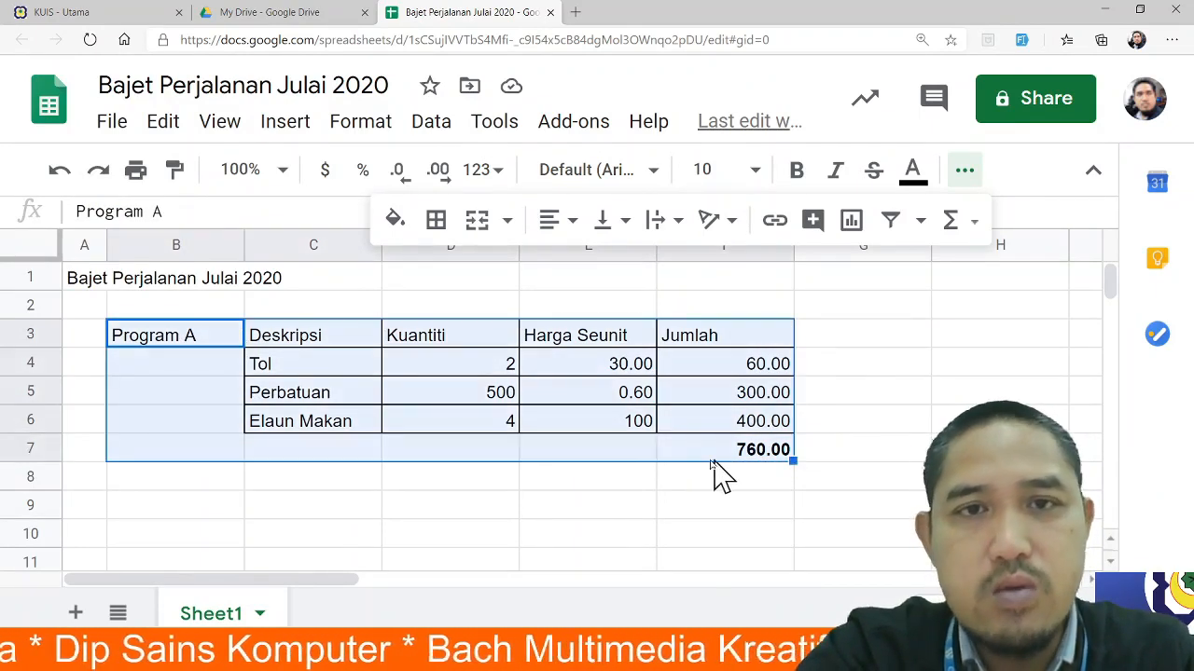
pyautogui.click(510, 221)
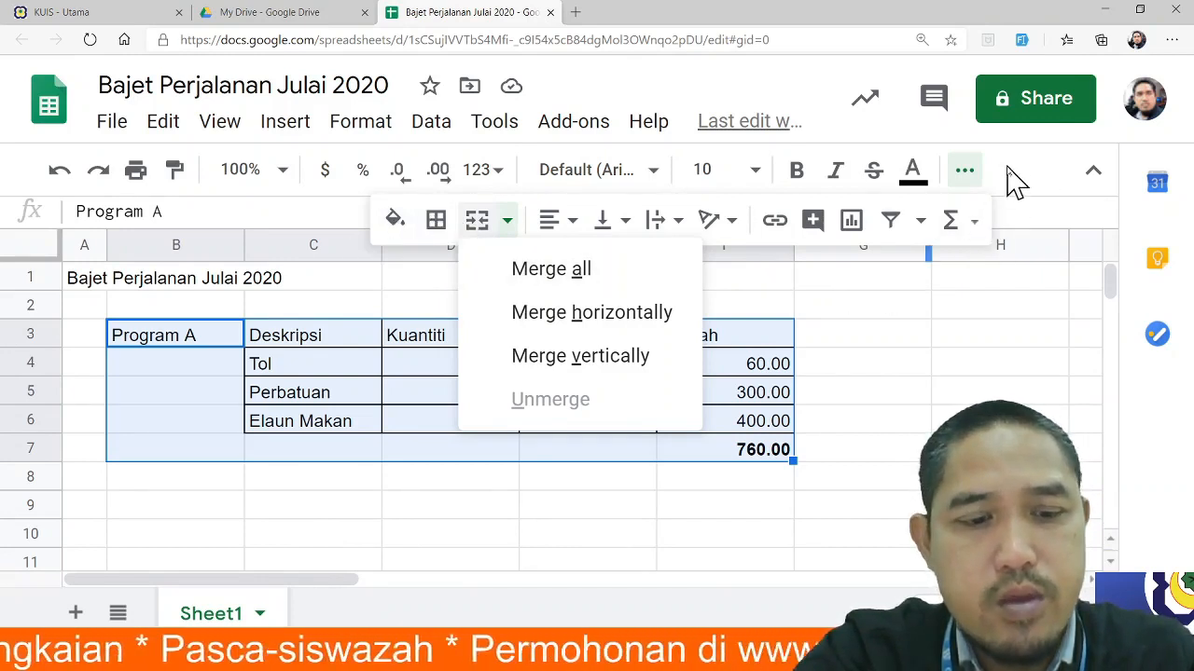
pyautogui.click(648, 89)
pyautogui.hotkey('ctrl', '-')
pyautogui.hotkey('ctrl', '-')
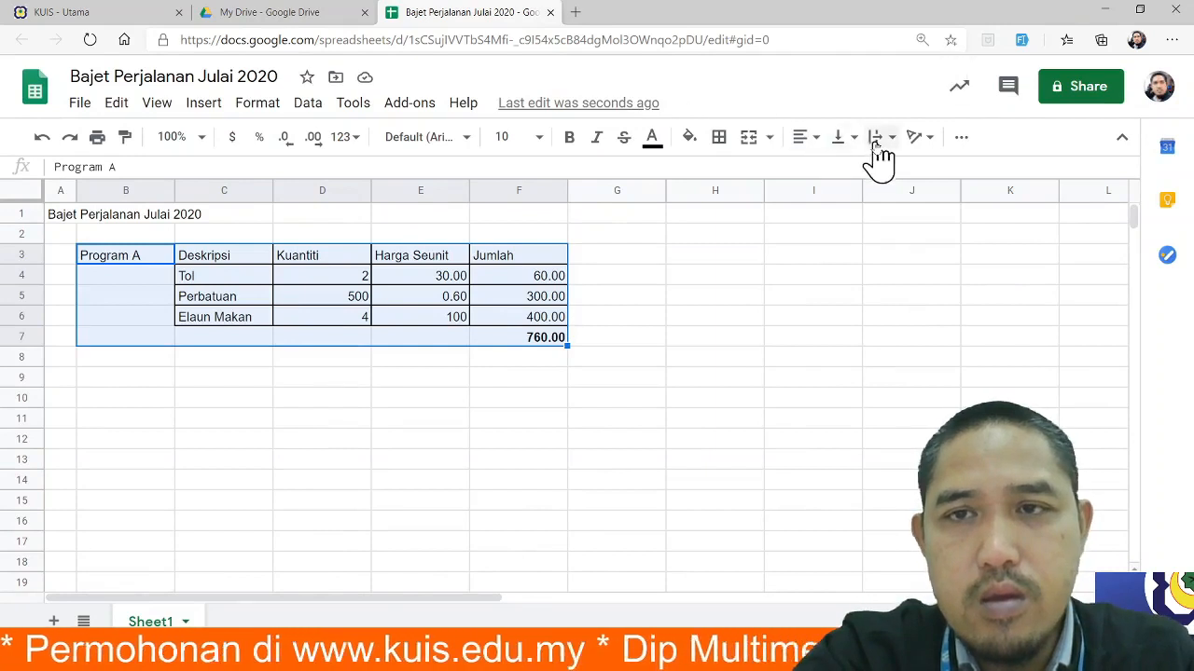
pyautogui.click(719, 138)
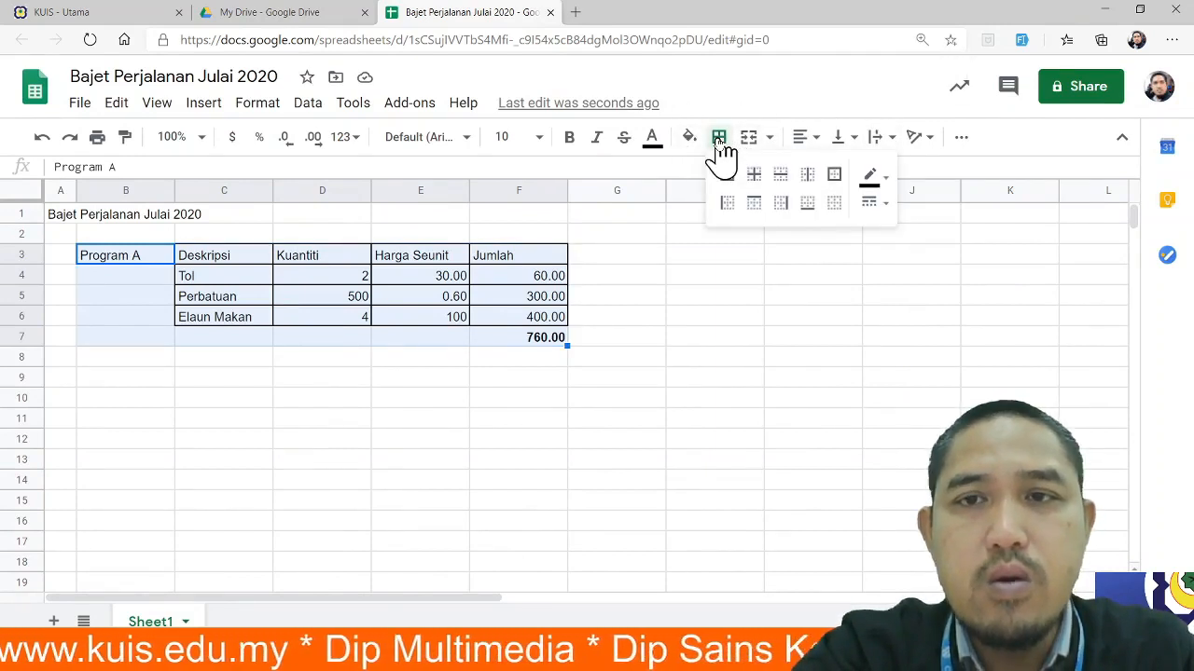
pyautogui.click(835, 176)
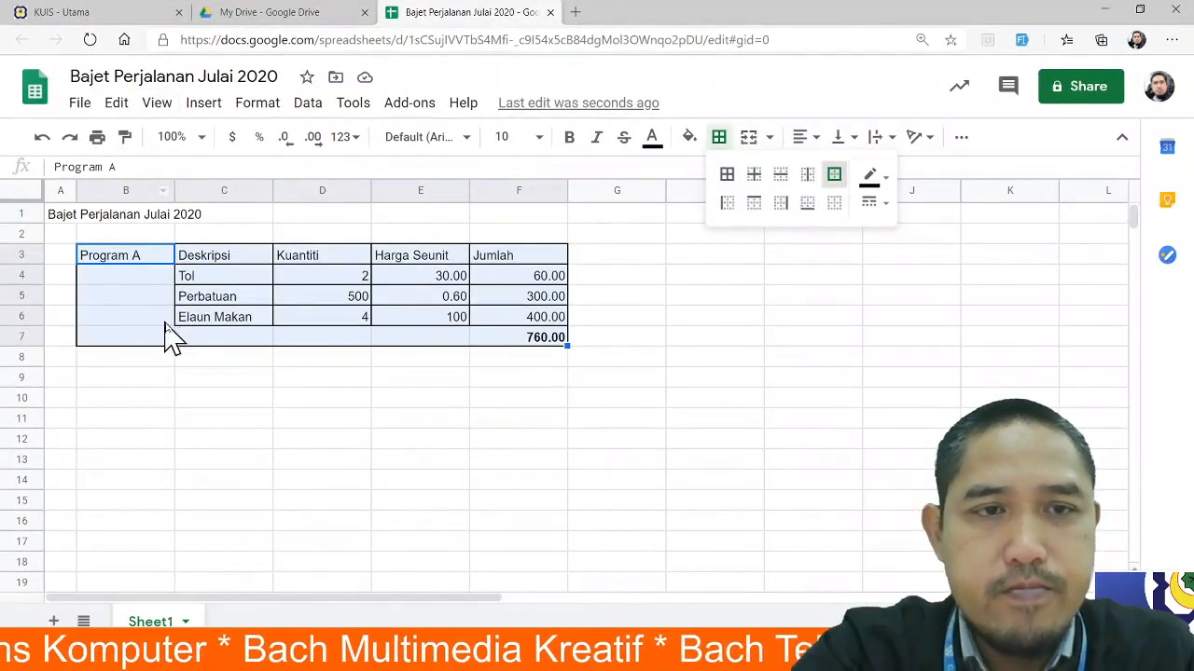
pyautogui.click(140, 251)
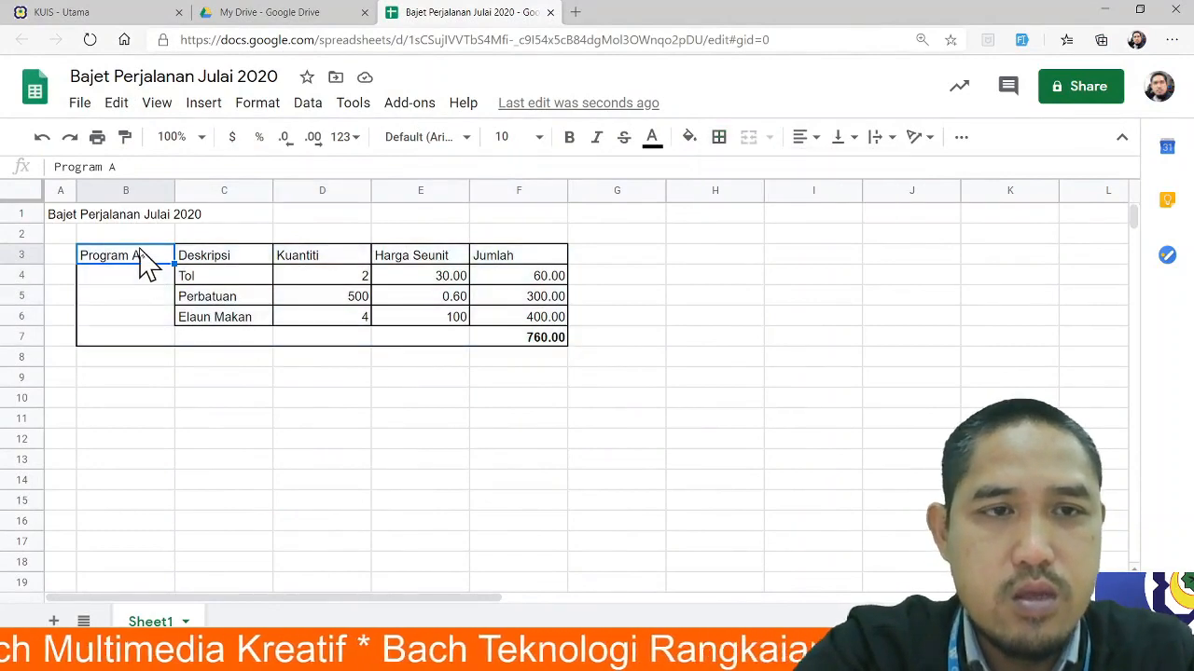
# - Copy the Program A block B3:F7 to cell B9 and rename the copy's heading as Program B
pyautogui.moveTo(140, 261); pyautogui.dragTo(551, 347)
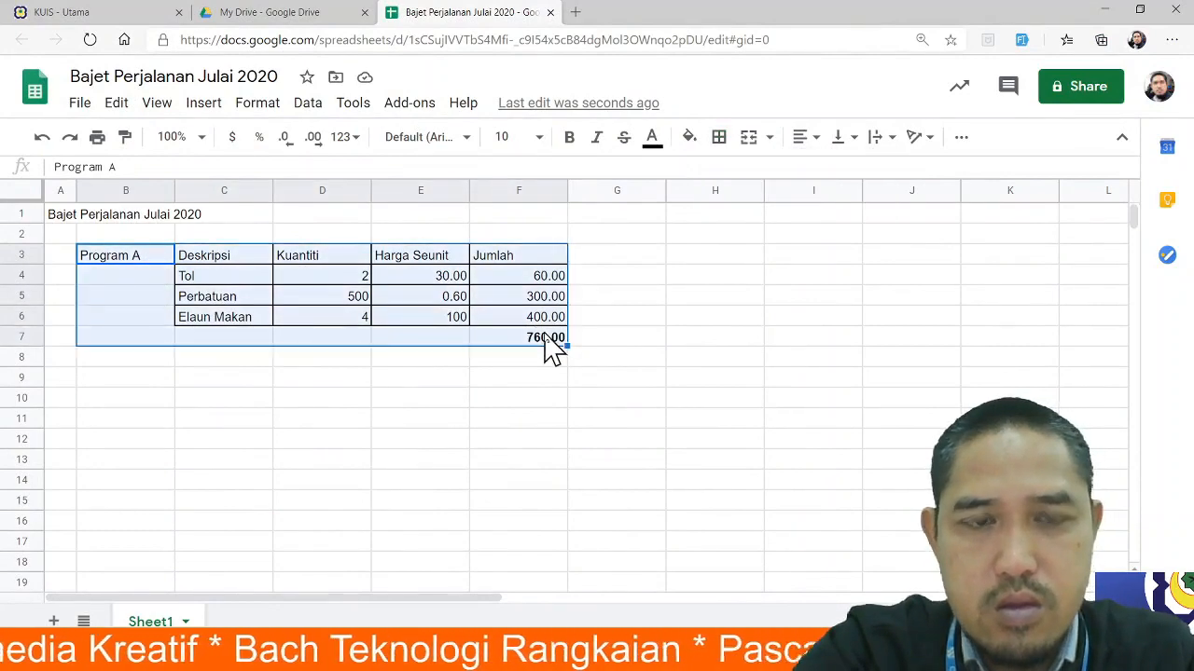
pyautogui.hotkey('ctrl', 'c')
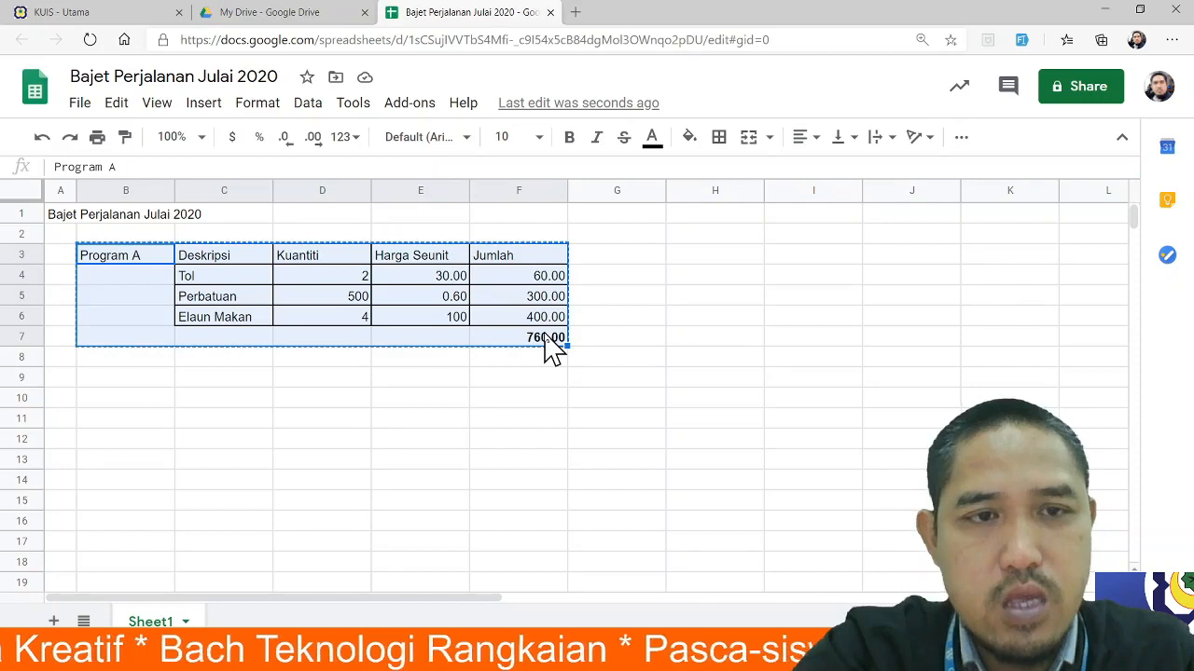
pyautogui.click(131, 380)
pyautogui.hotkey('ctrl', 'v')
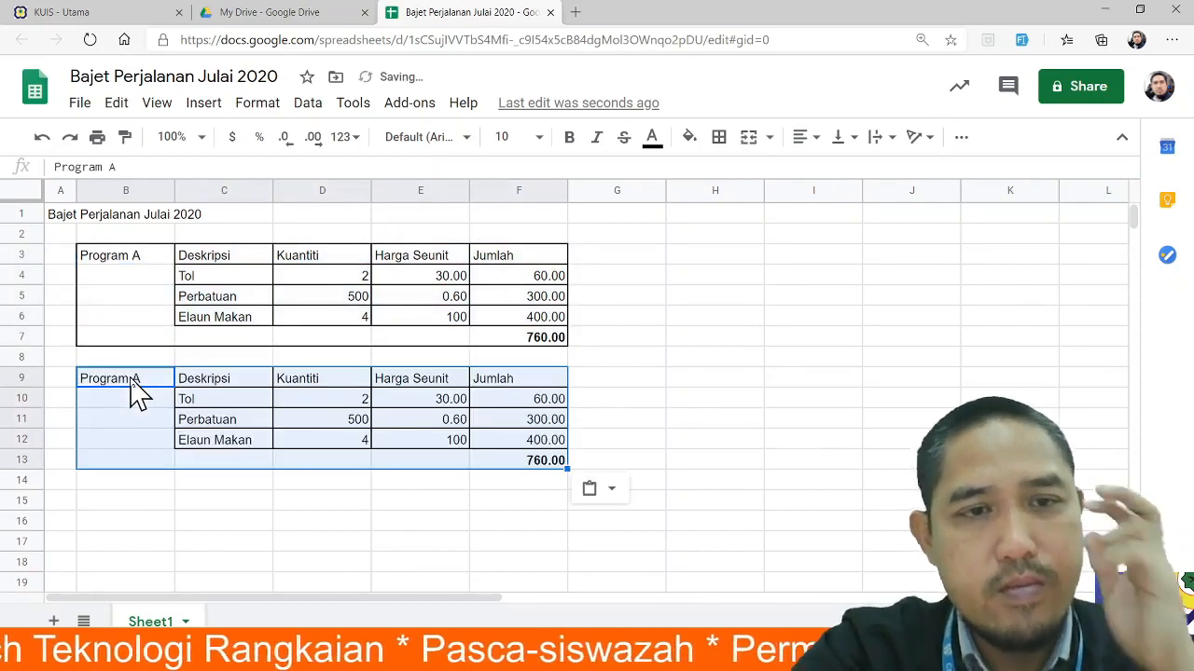
pyautogui.doubleClick(140, 393)
pyautogui.press('BackSpace')
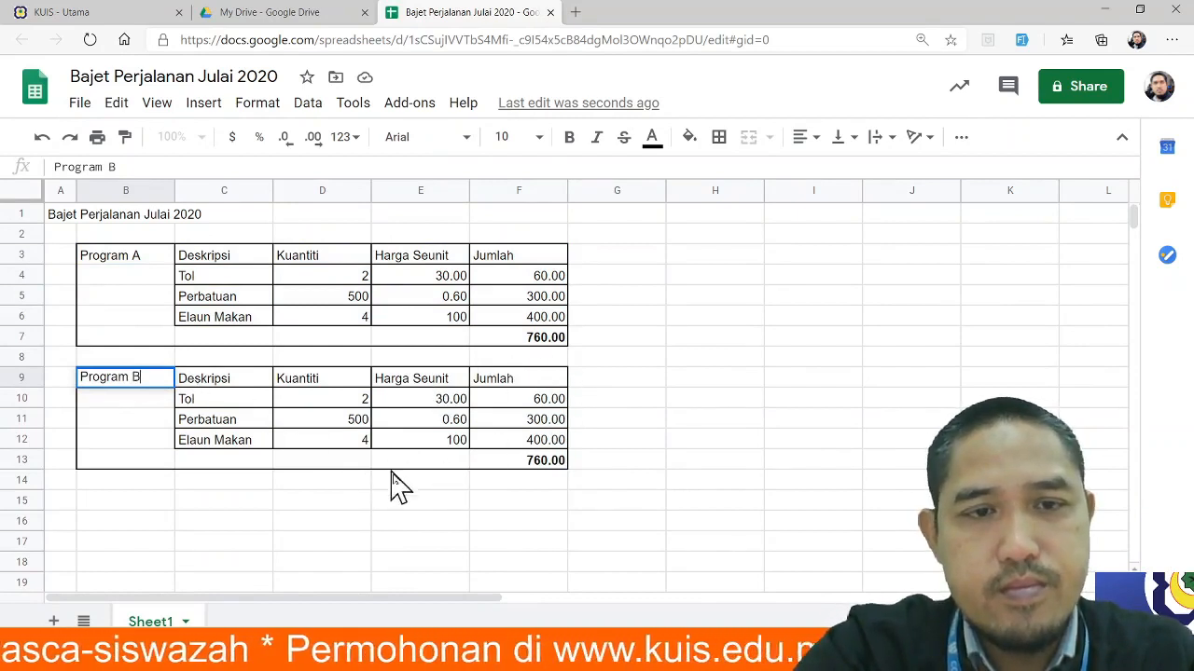
# - Set the unit price of Tol in the Program B table to 50
pyautogui.click(355, 444)
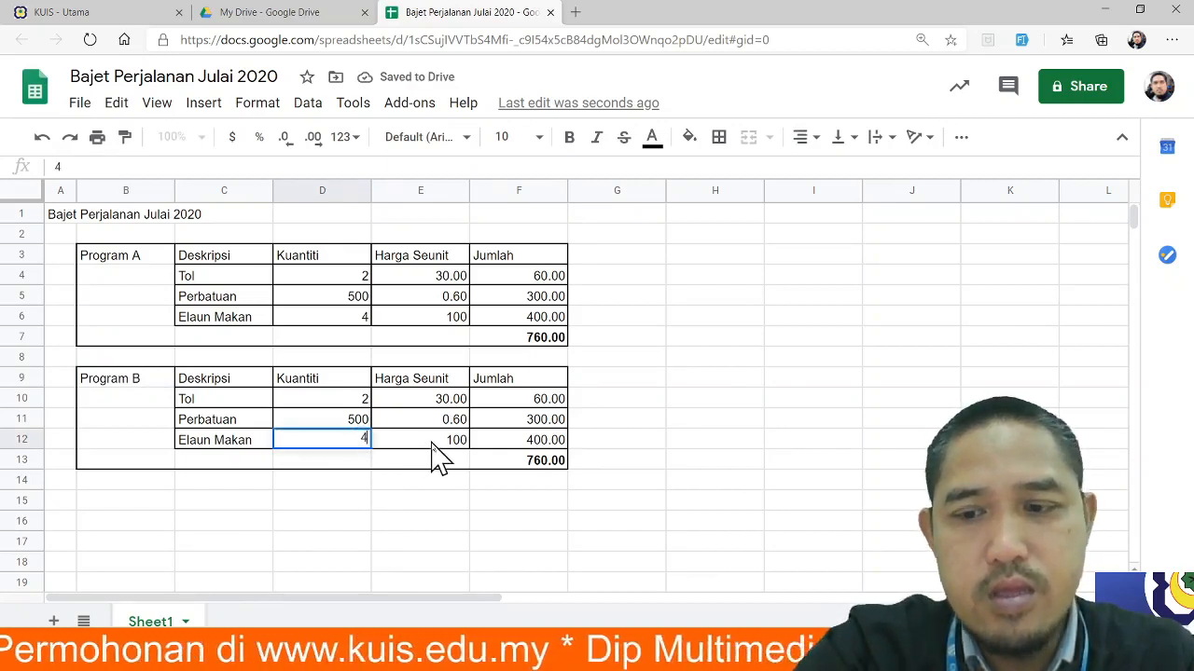
pyautogui.press('Down')
pyautogui.click(447, 405)
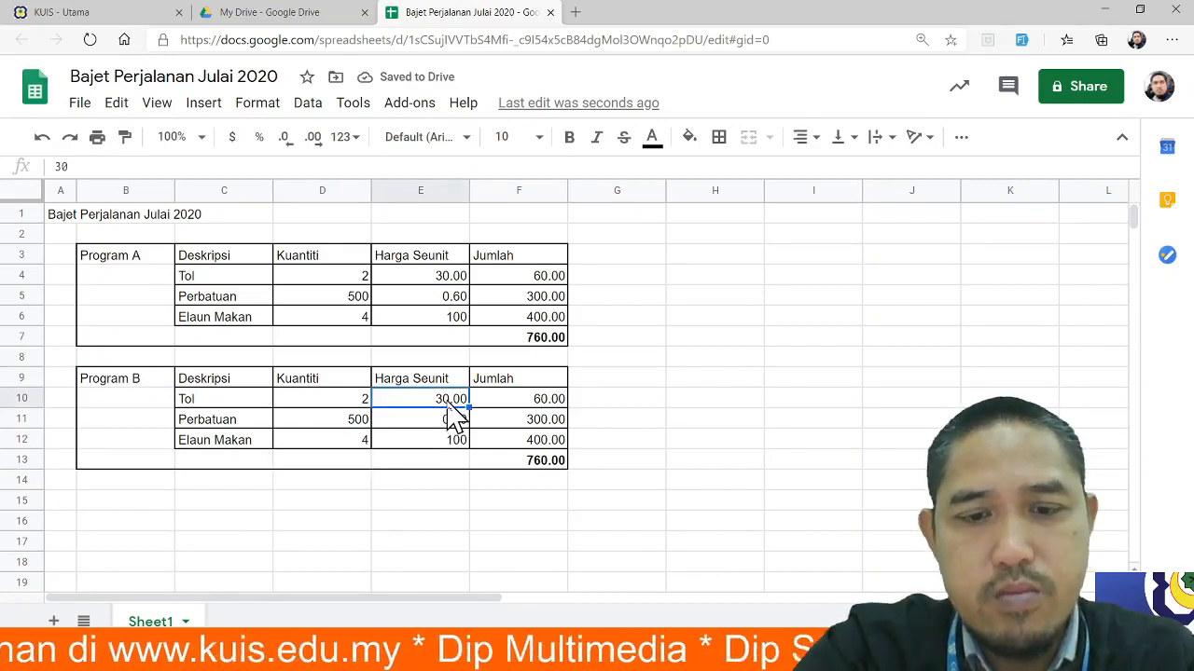
pyautogui.write('50')
pyautogui.press('Return')
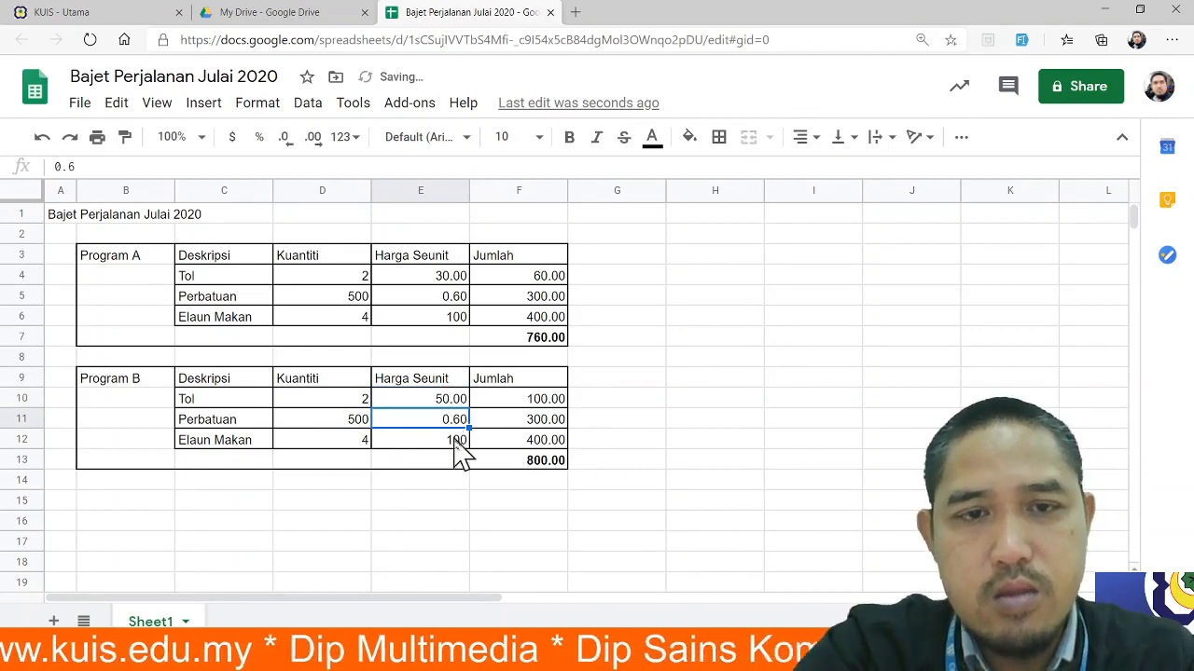
# - Enter the label Jumlah in cell E1 for the combined total of both programs
pyautogui.click(554, 342)
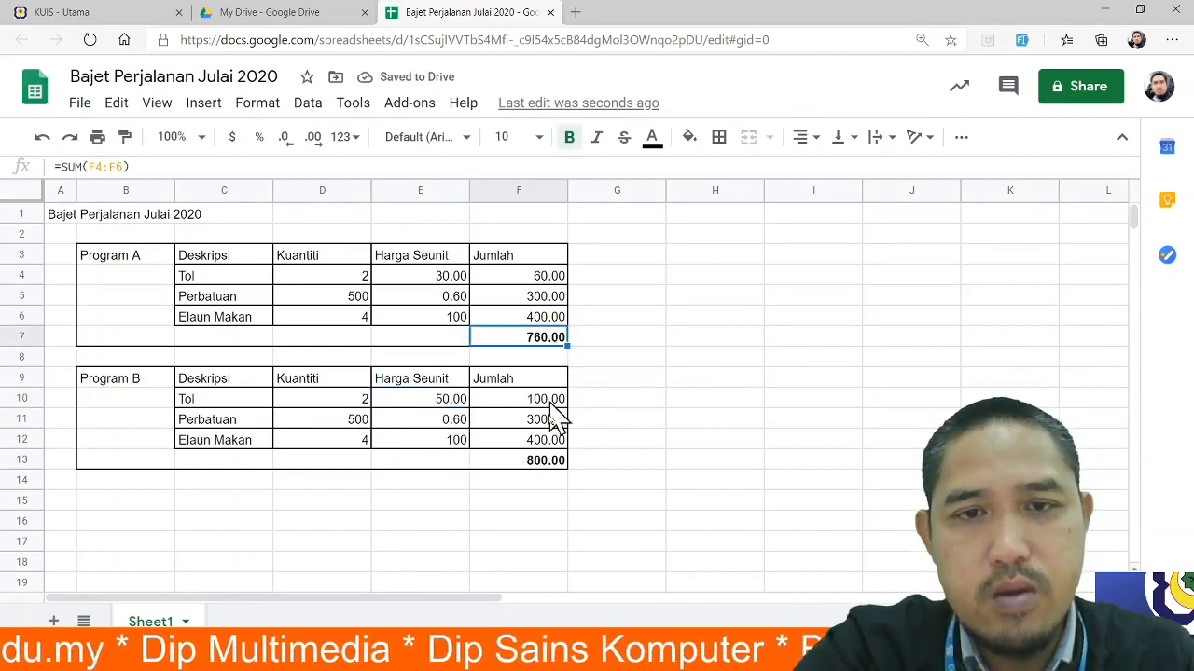
pyautogui.click(552, 463)
pyautogui.click(541, 339)
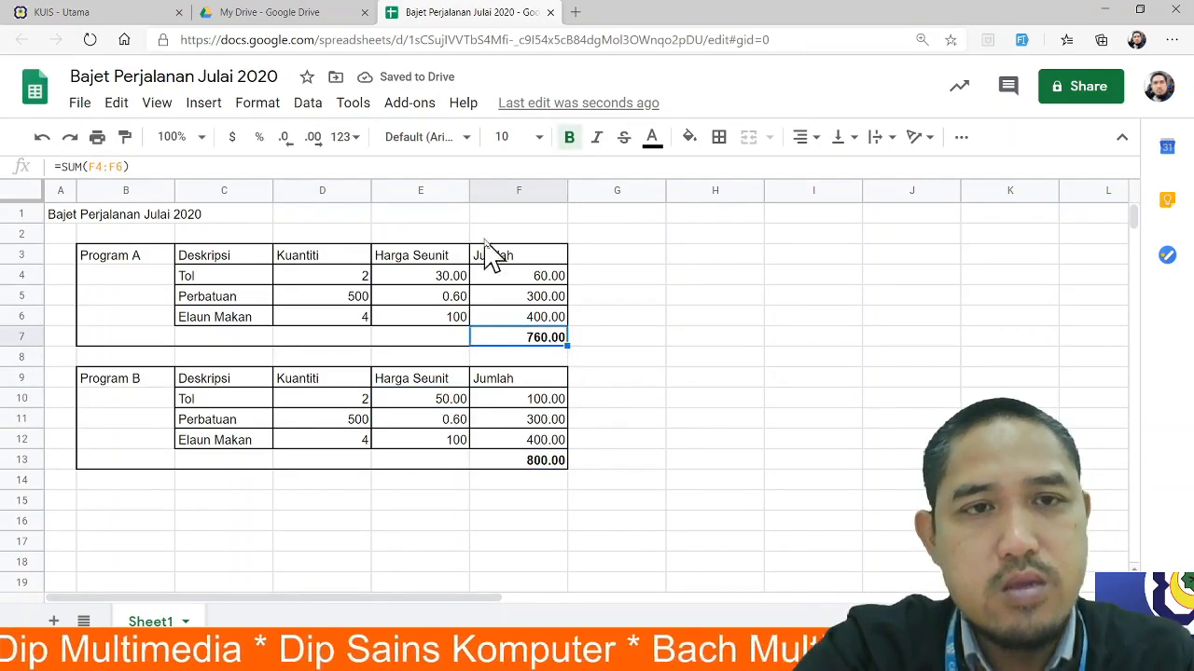
pyautogui.click(492, 220)
pyautogui.click(429, 222)
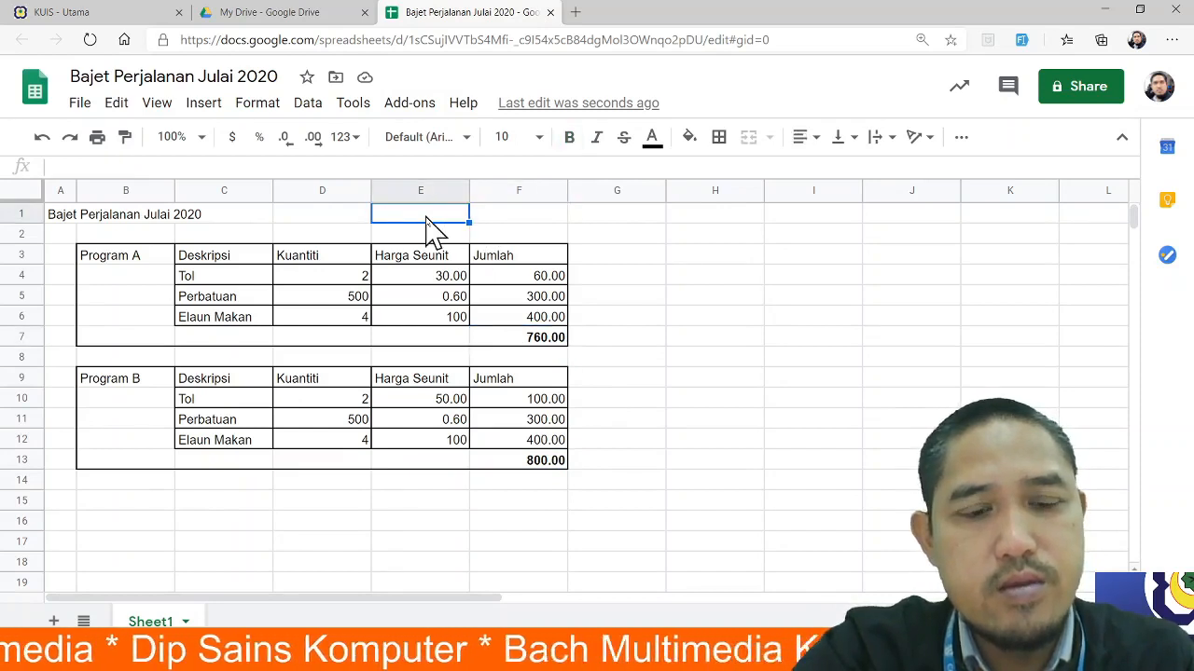
pyautogui.write('Jumlah')
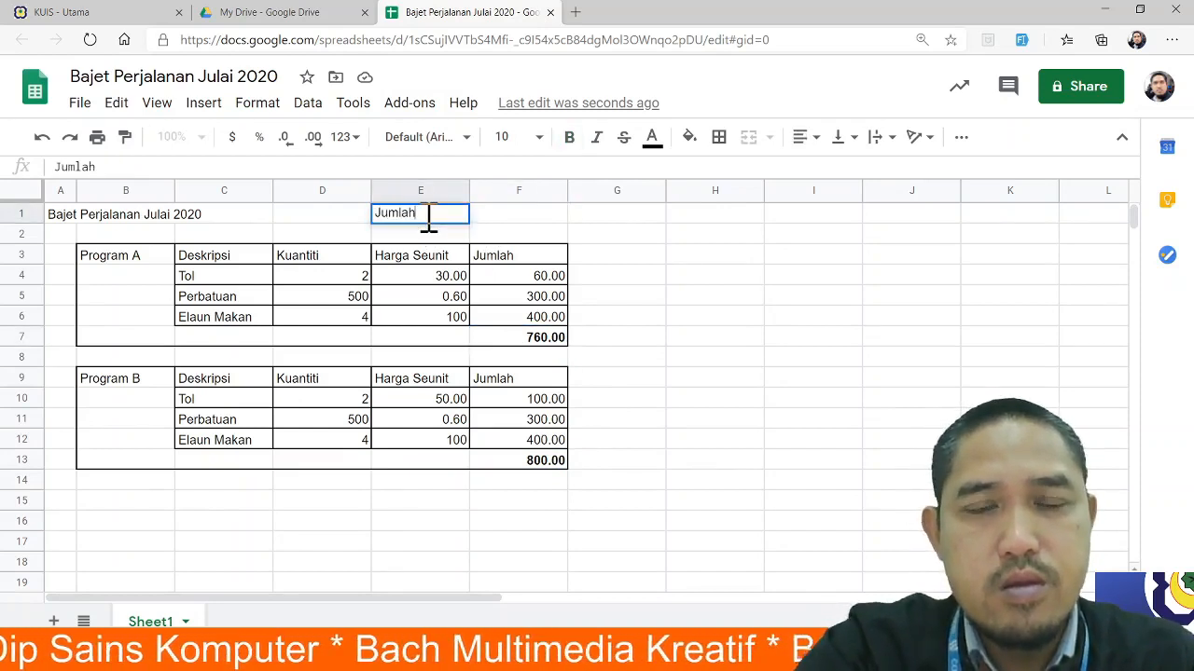
# - Add the Program A and Program B totals in cell F1 with the formula =F7+F13
pyautogui.click(501, 222)
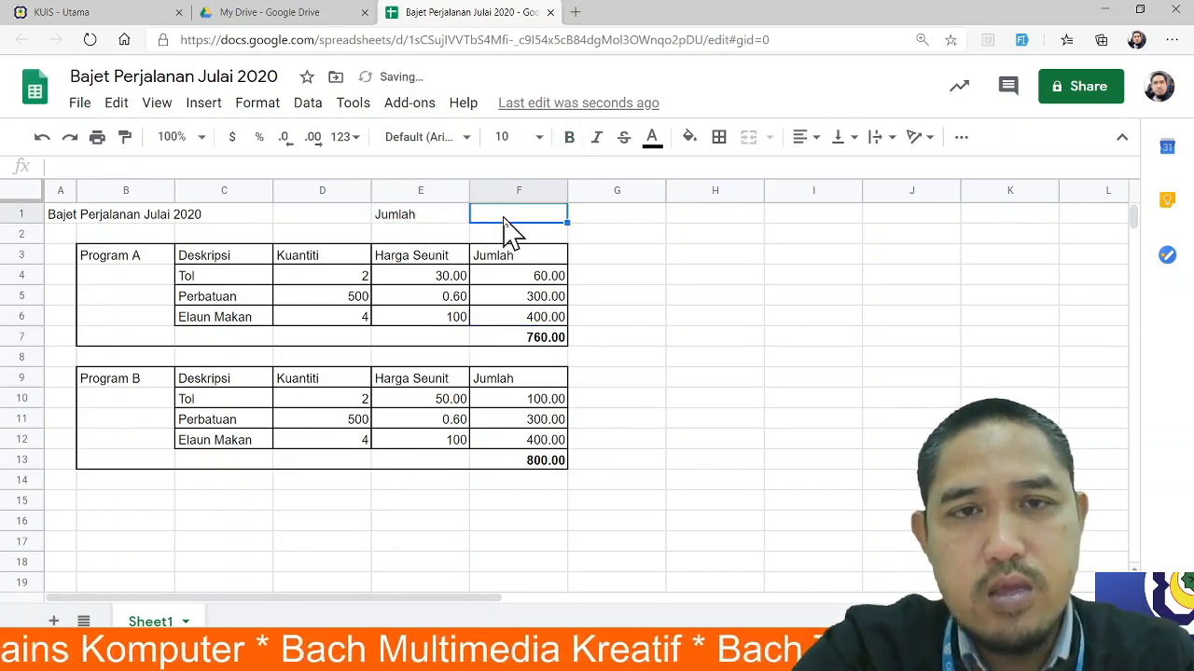
pyautogui.click(318, 168)
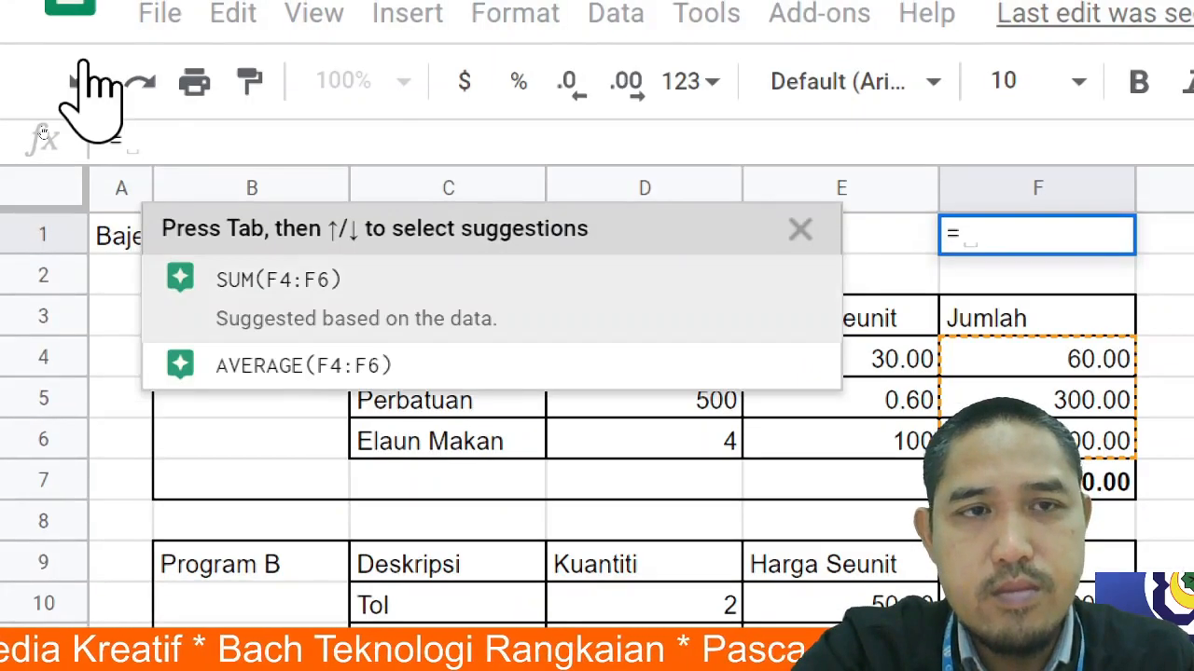
pyautogui.click(1087, 489)
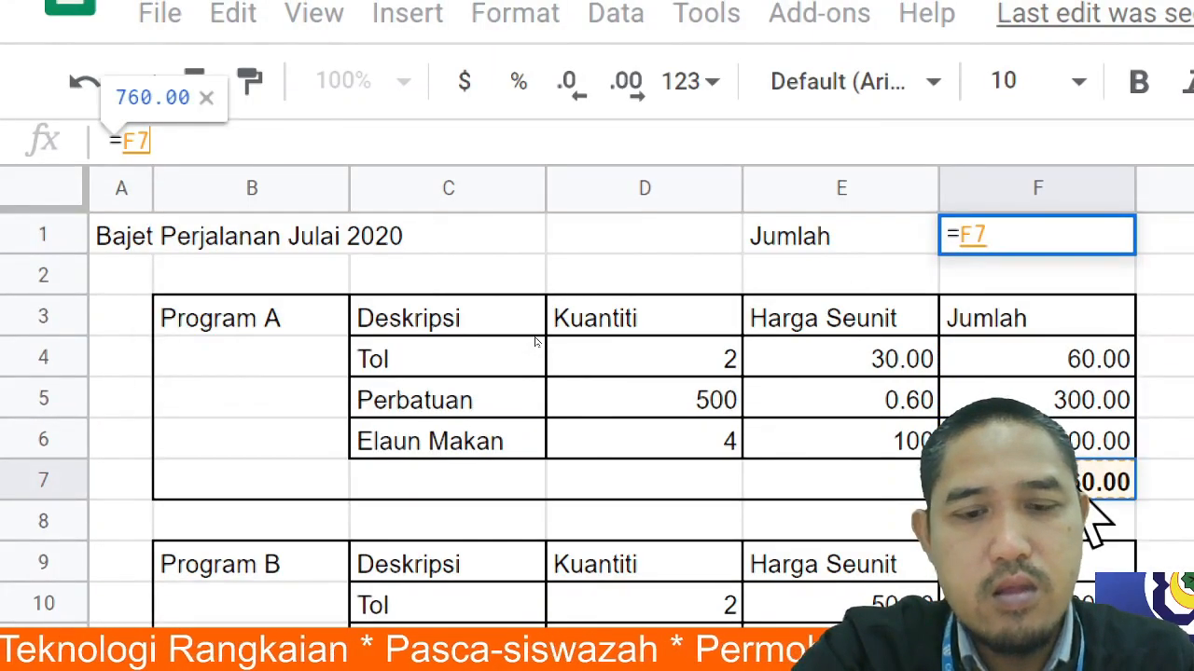
pyautogui.write('+')
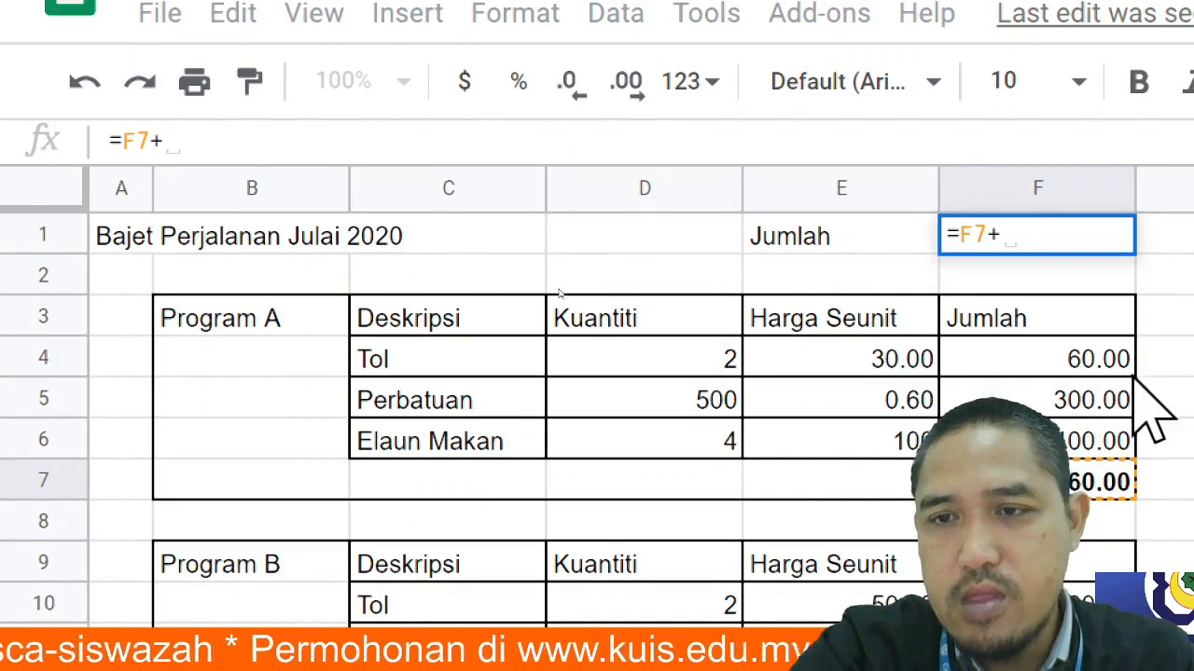
pyautogui.scroll(-3, 1151, 410)
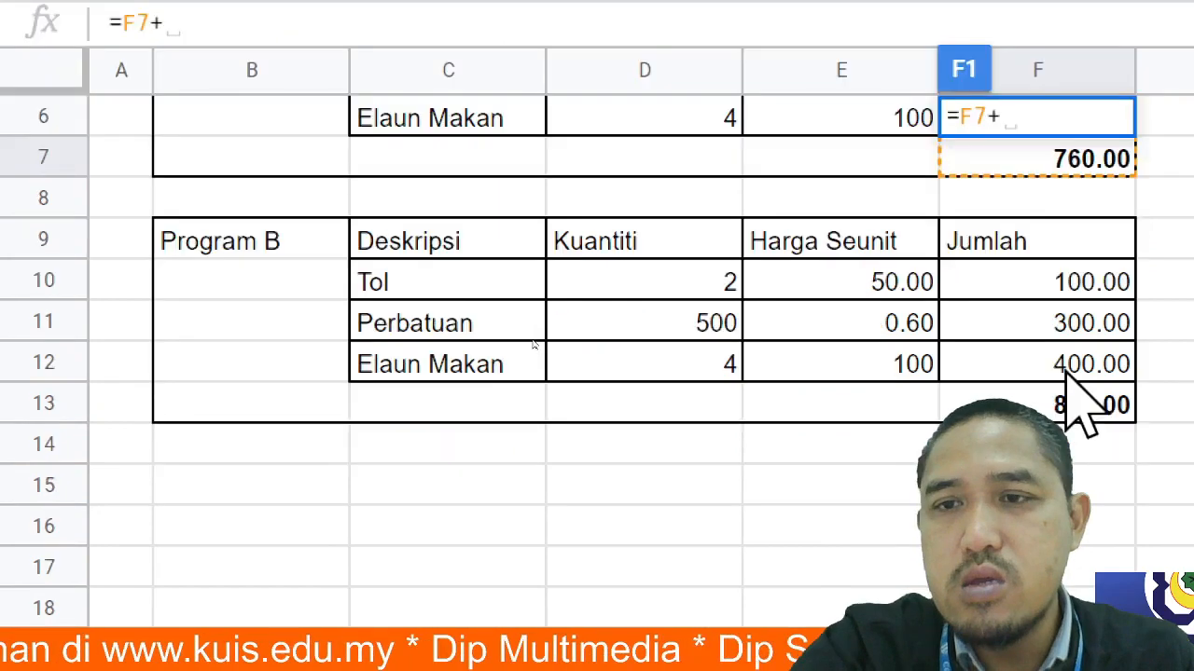
pyautogui.click(1072, 406)
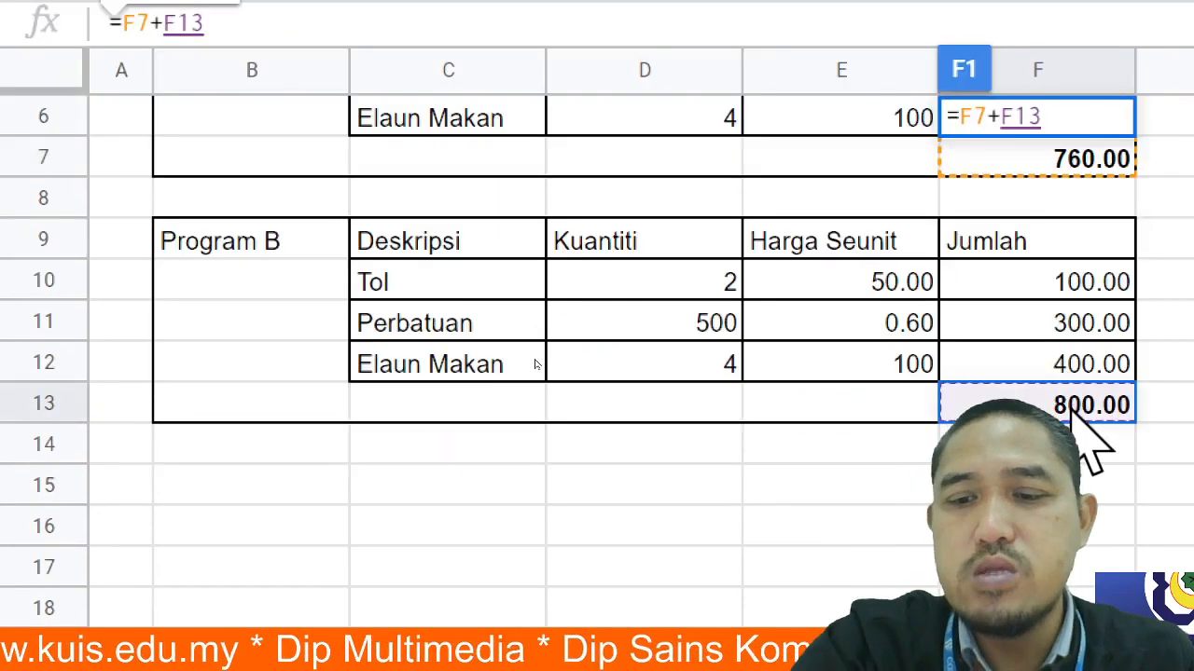
pyautogui.press('Return')
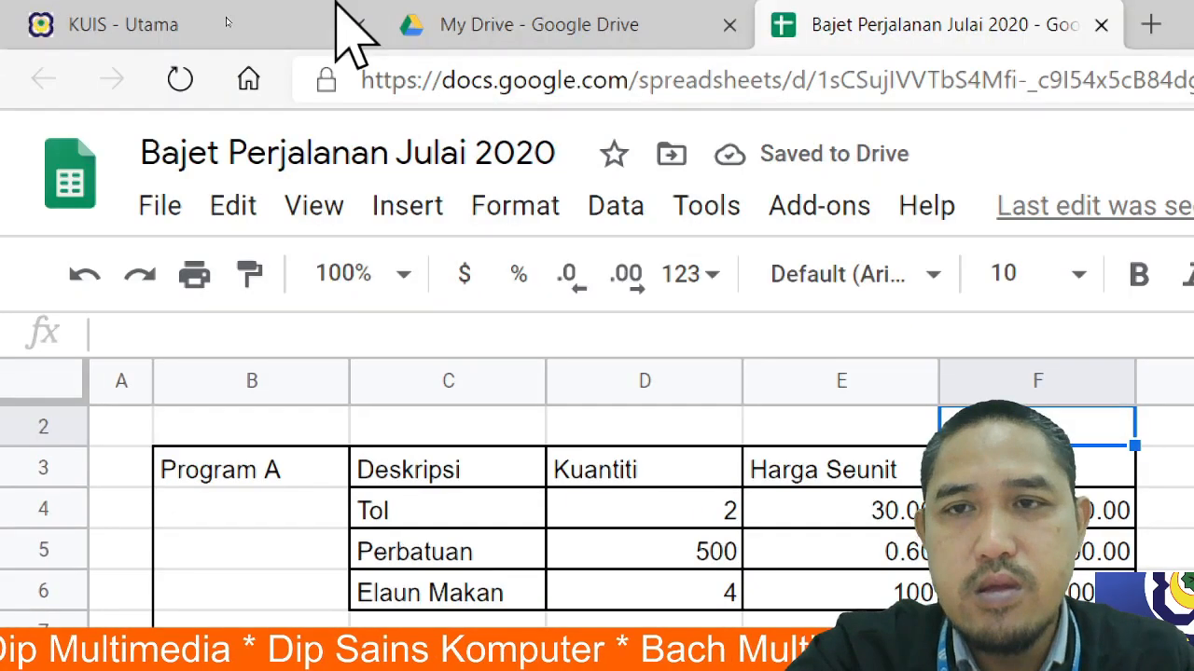
pyautogui.scroll(1, 875, 383)
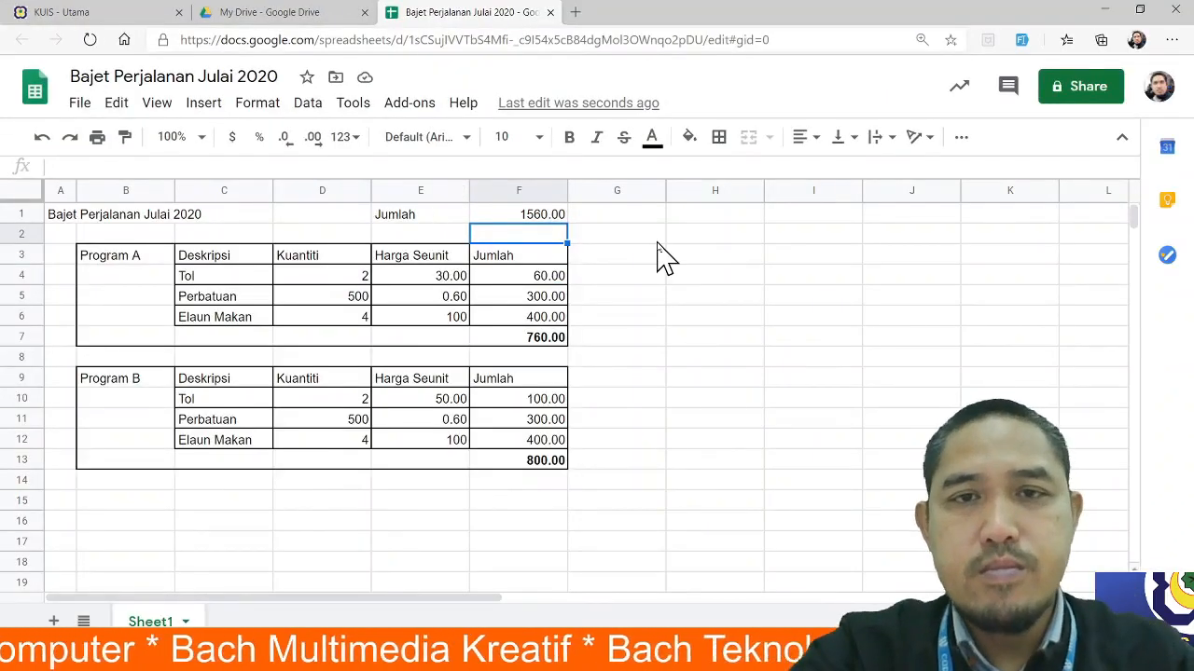
# - Examine the formula in cell F1 and compare it with the Program A and Program B totals in F7 and F13
pyautogui.hotkey('ctrl', '+')
pyautogui.hotkey('ctrl', '+')
pyautogui.hotkey('ctrl', '+')
pyautogui.hotkey('ctrl', '+')
pyautogui.hotkey('ctrl', '+')
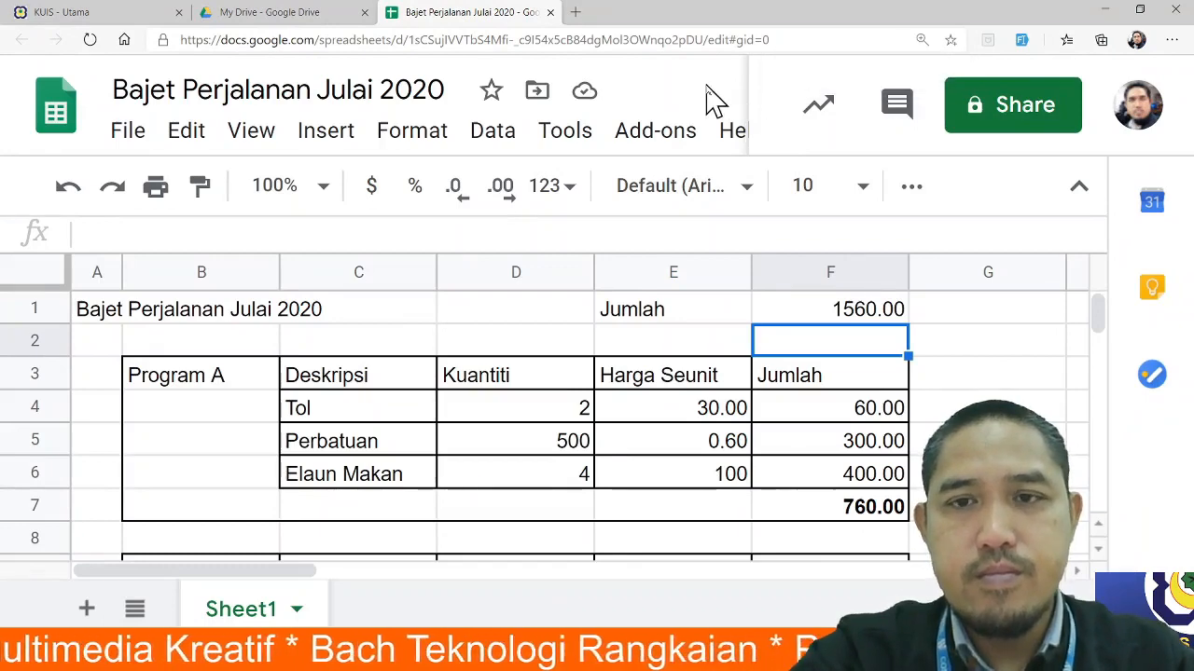
pyautogui.hotkey('ctrl', '-')
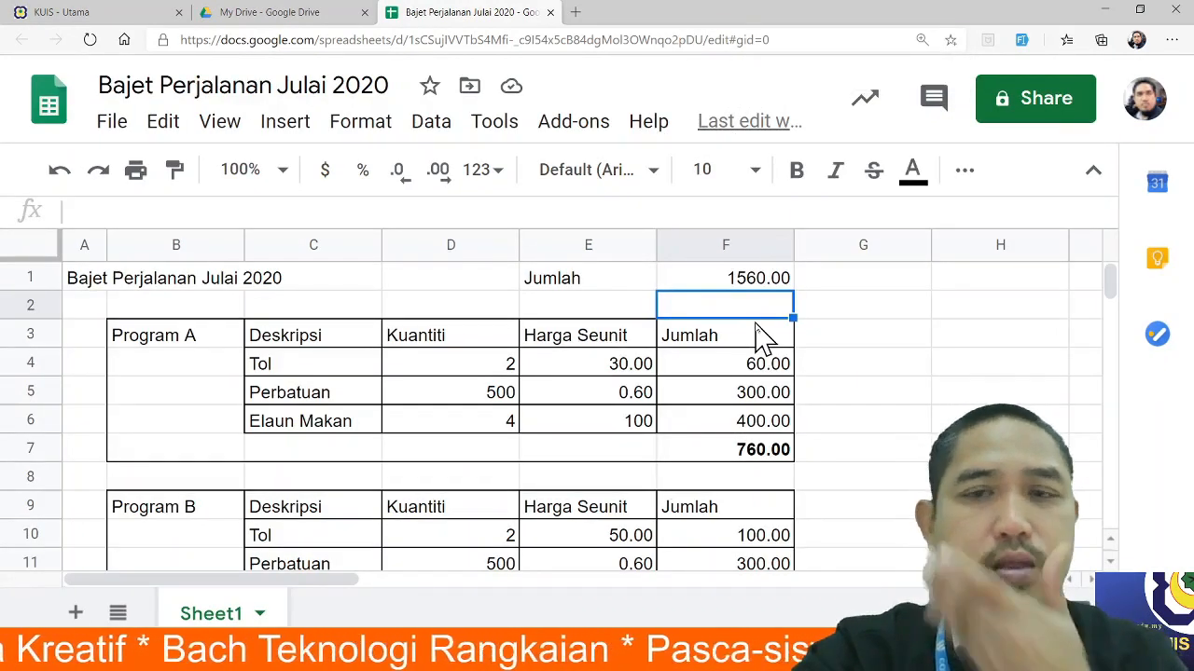
pyautogui.click(762, 277)
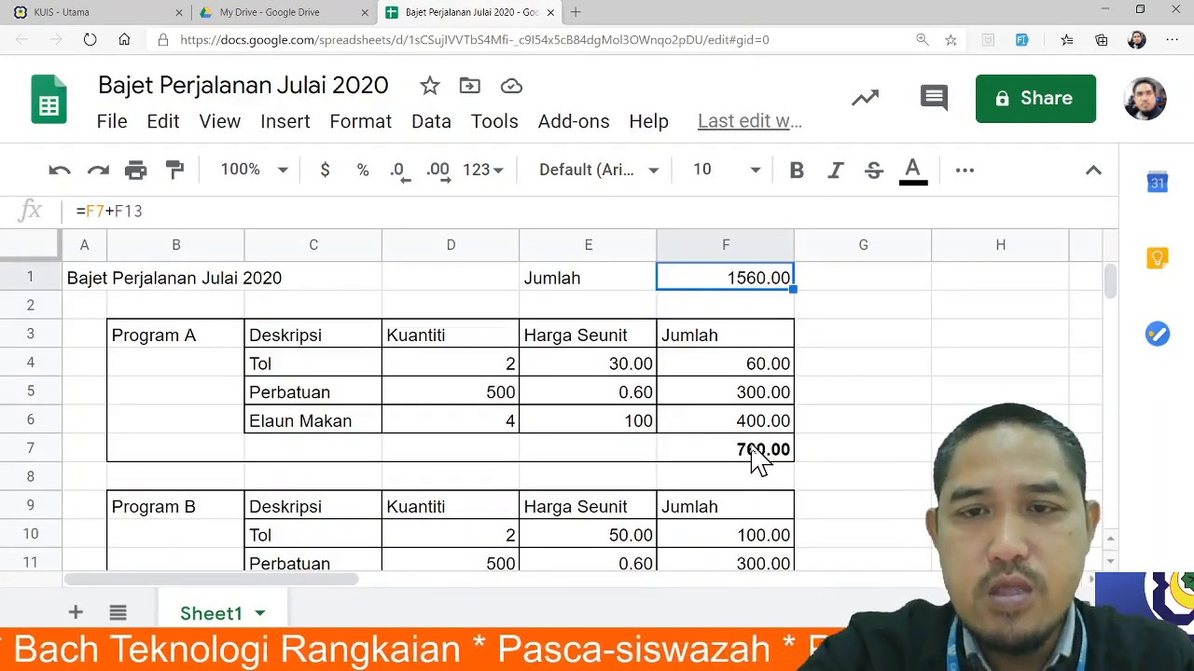
pyautogui.scroll(-2, 781, 488)
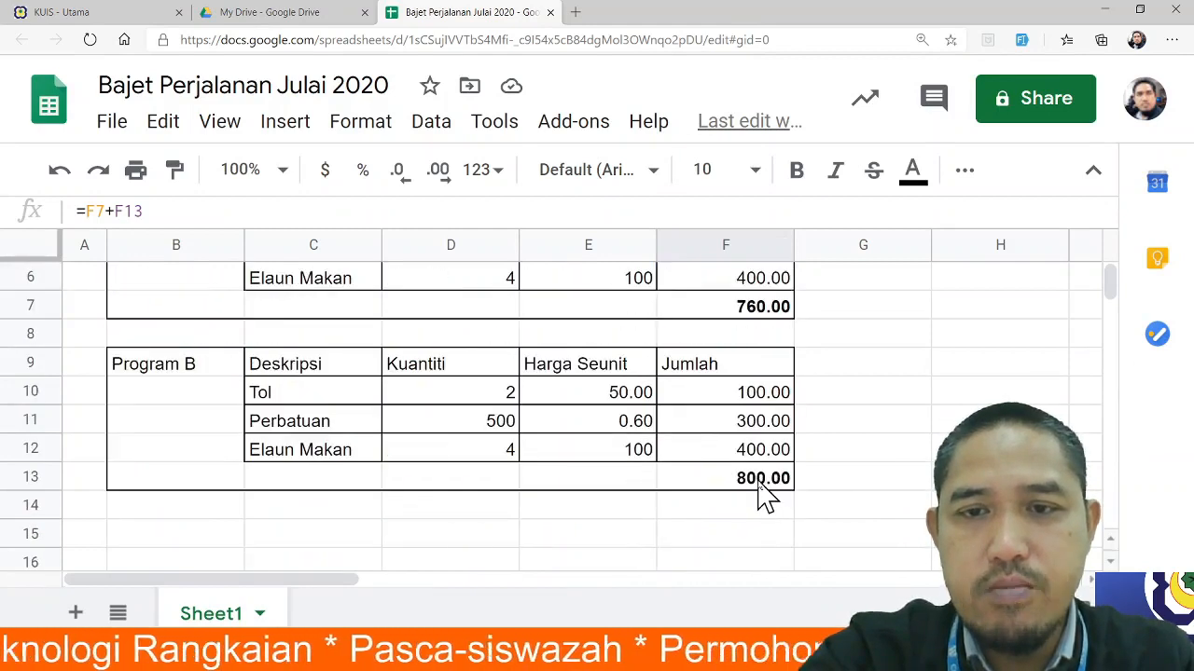
pyautogui.scroll(2, 767, 495)
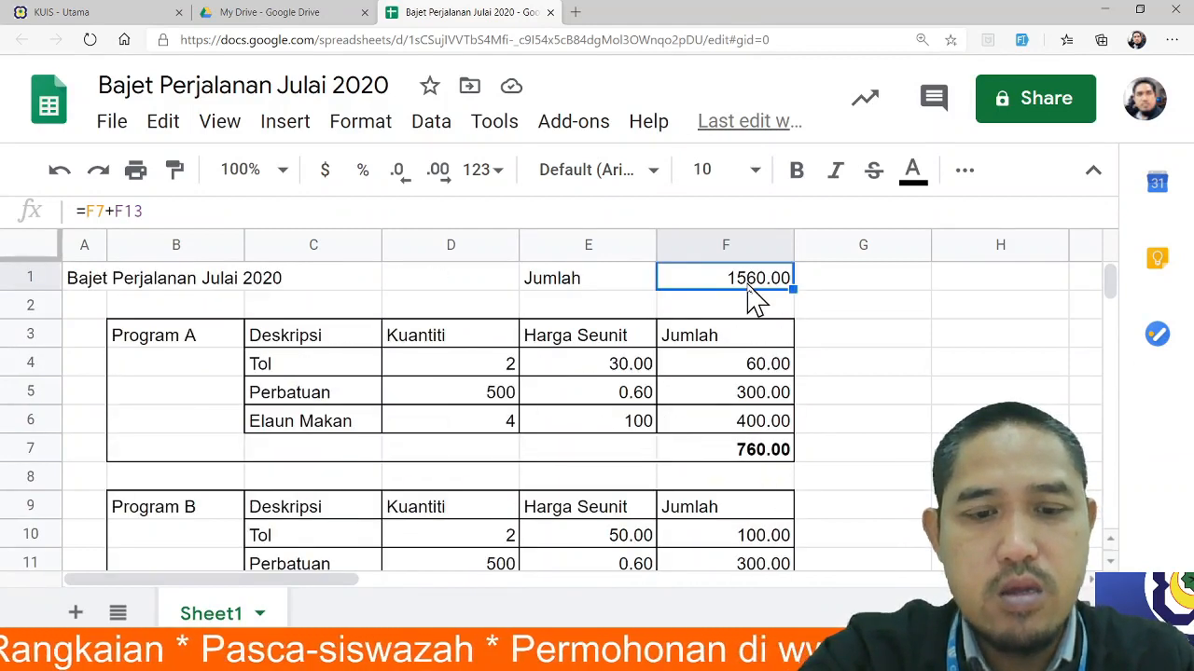
# - Make the combined total in F1 and its Jumlah label in E1 bold
pyautogui.hotkey('ctrl', 'b')
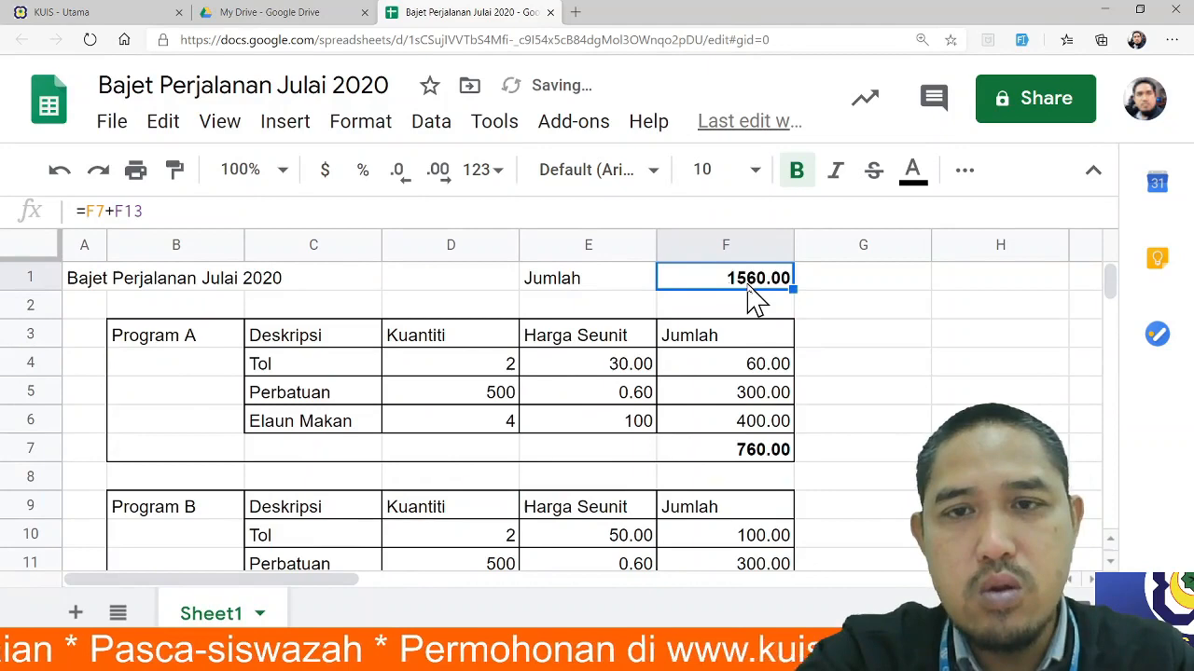
pyautogui.click(617, 291)
pyautogui.hotkey('ctrl', 'b')
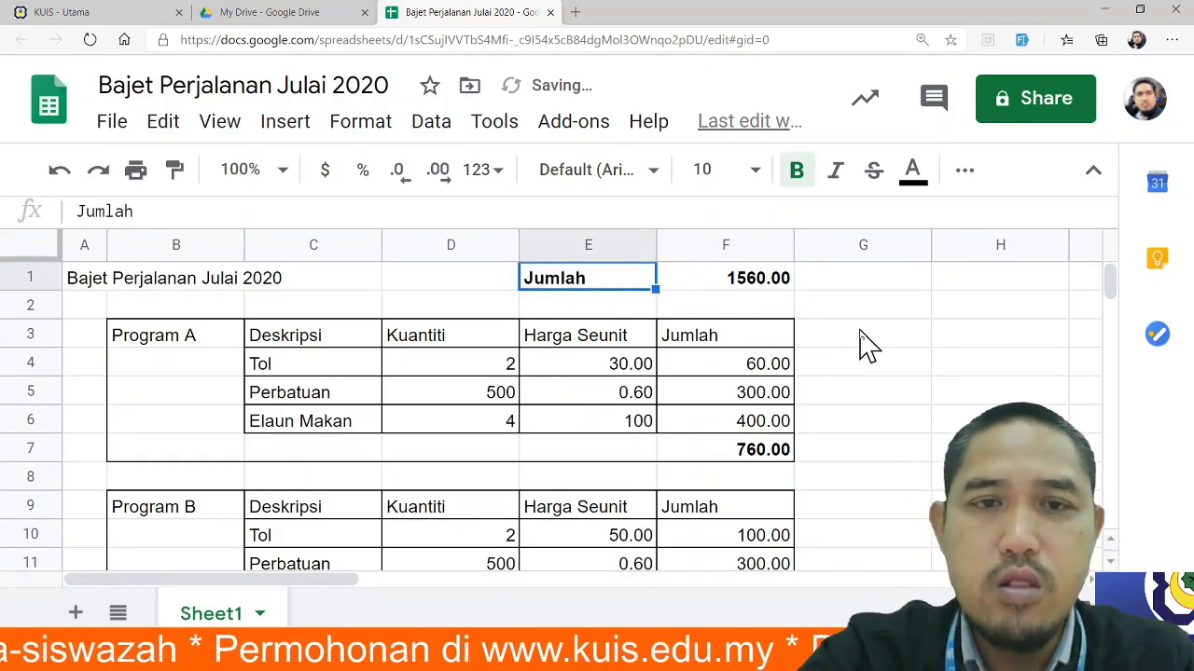
# - Set the Perbatuan quantity in the Program A table to 450 and check the combined total in F1
pyautogui.scroll(-1, 588, 397)
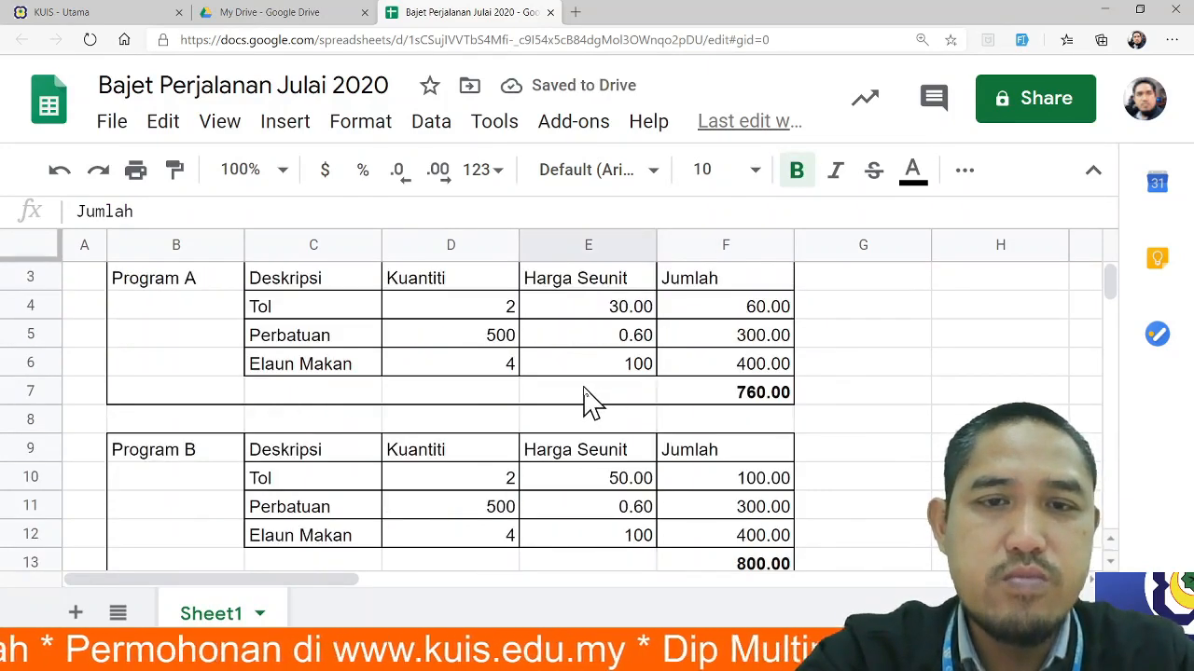
pyautogui.click(505, 339)
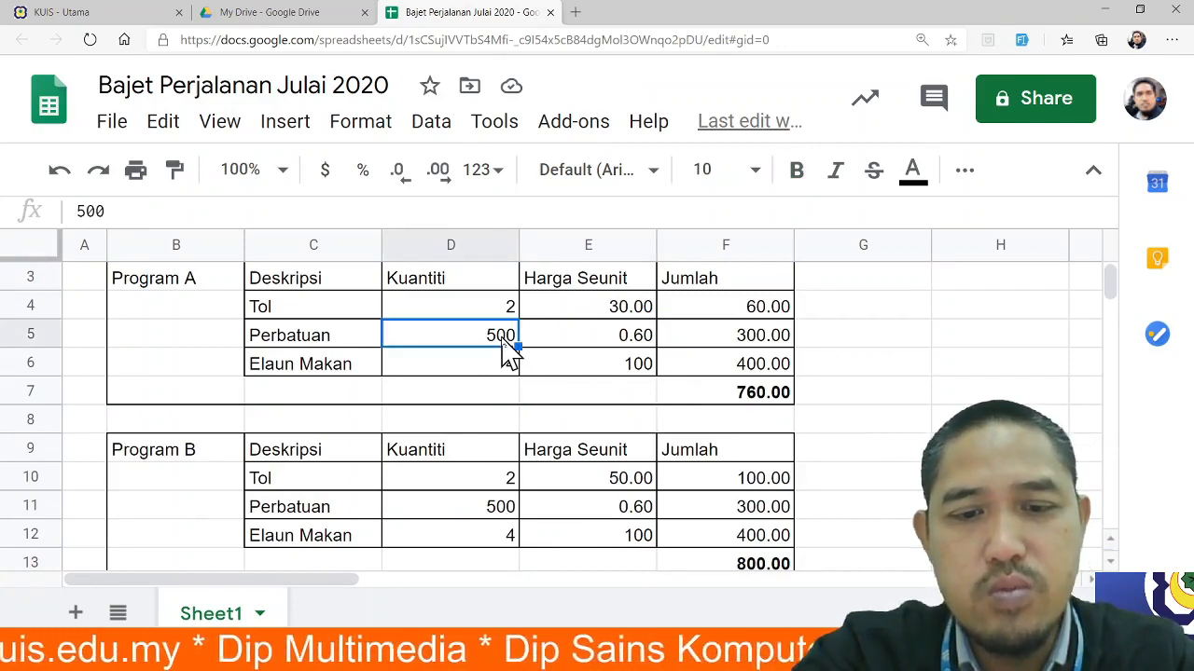
pyautogui.write('450')
pyautogui.press('Return')
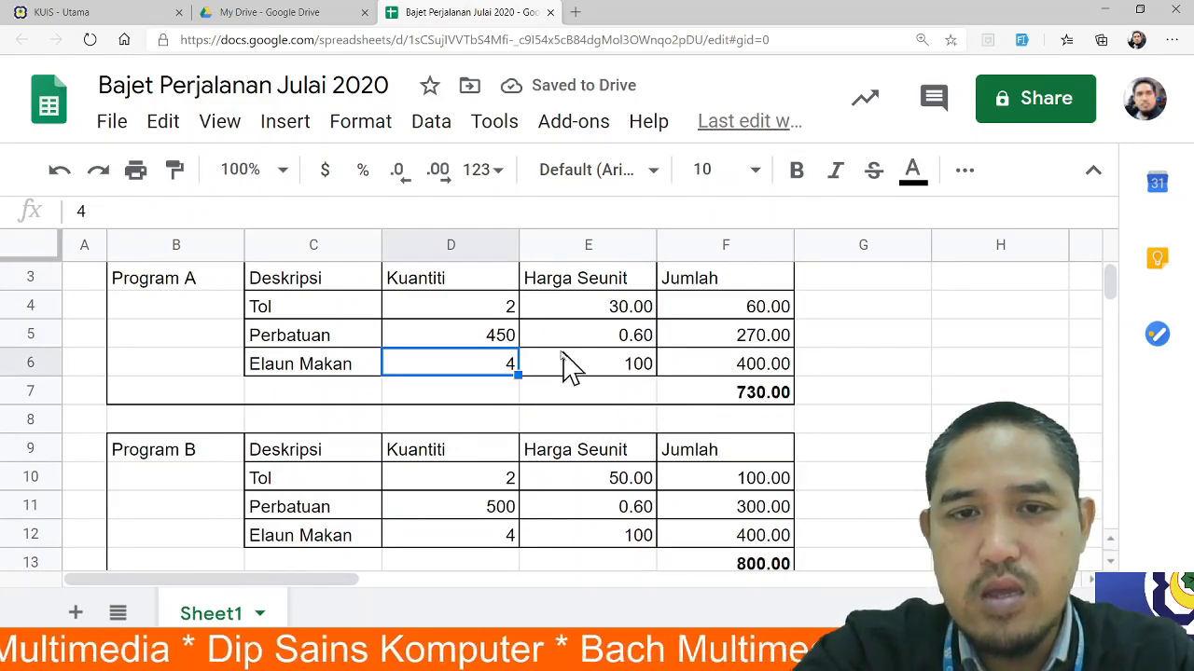
pyautogui.click(490, 341)
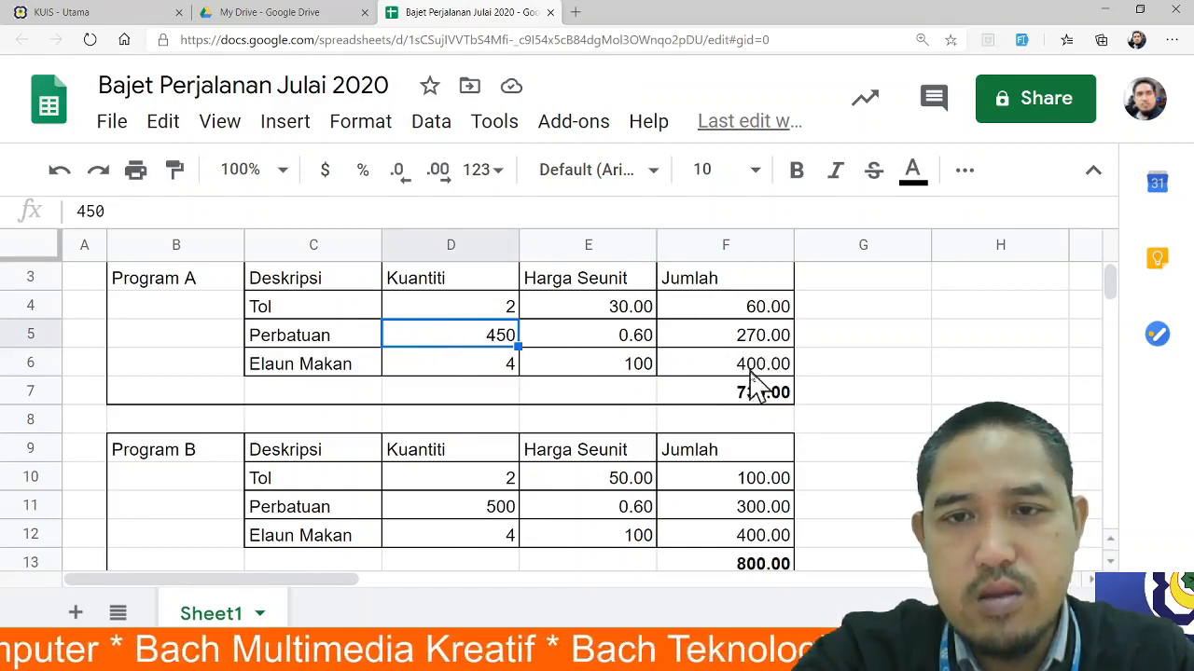
pyautogui.scroll(1, 802, 447)
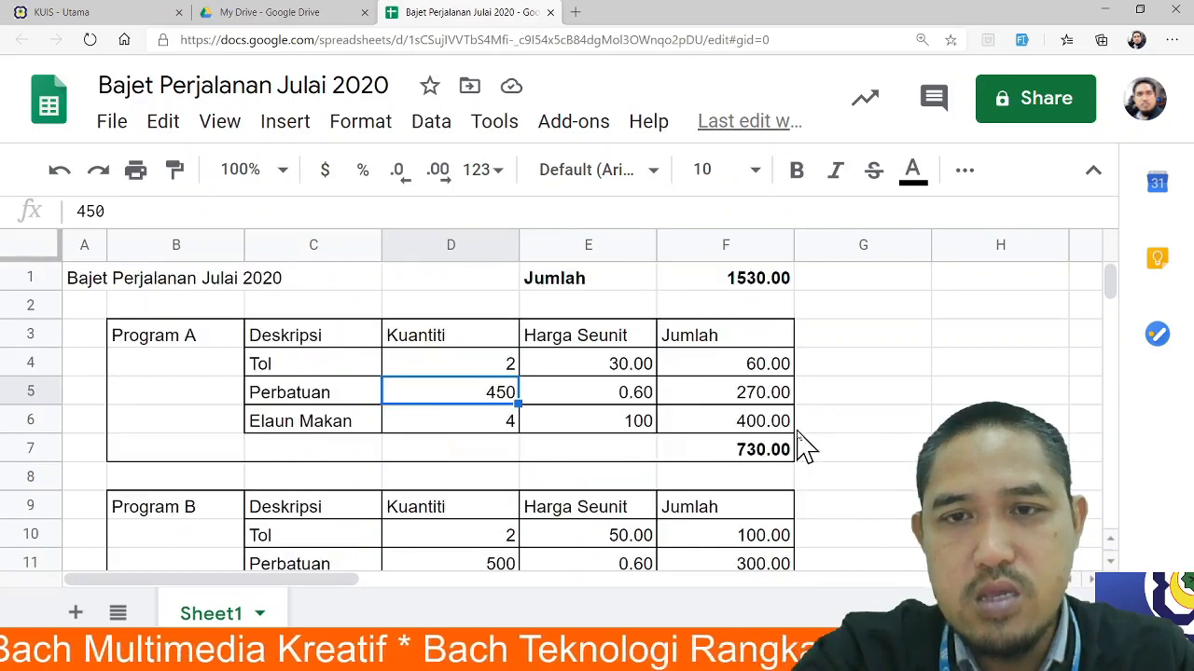
pyautogui.click(764, 294)
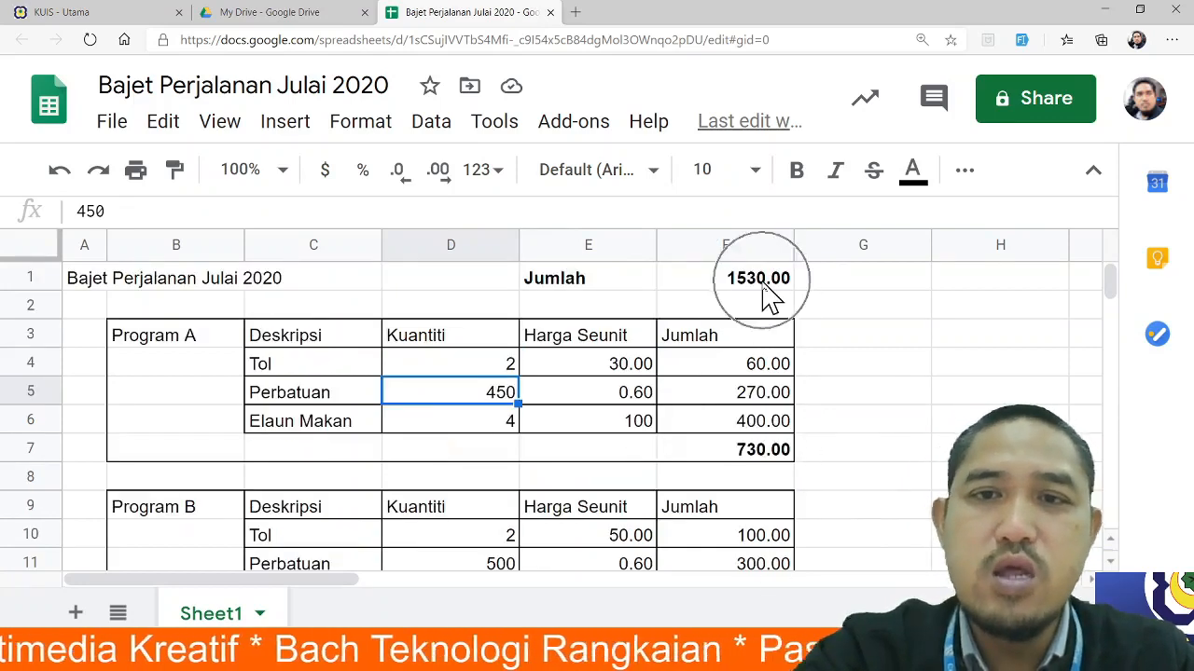